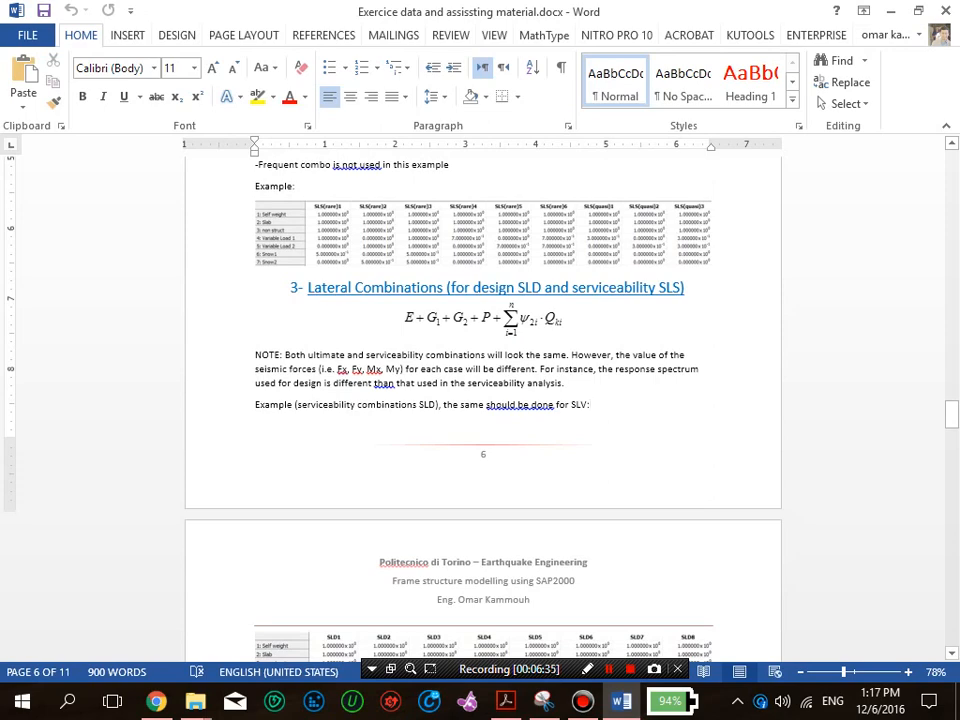
Step: Review the SLD lateral combination tables and the combination coefficient tables that follow them in the exercise document
scroll(483, 400, "down", 5)
scroll(483, 400, "down", 3)
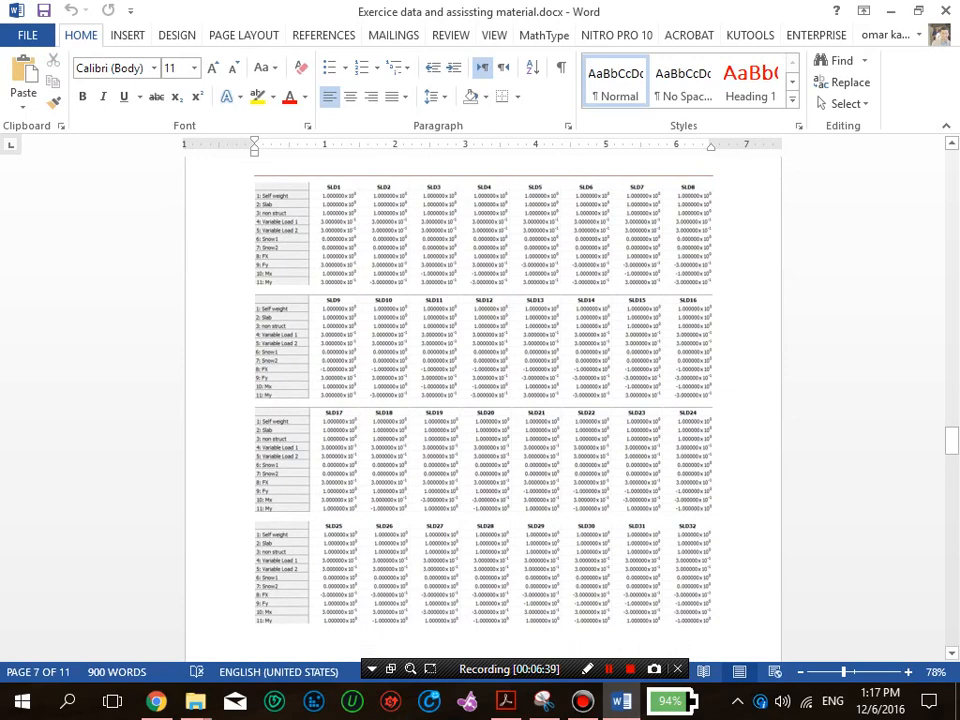
scroll(483, 400, "down", 3)
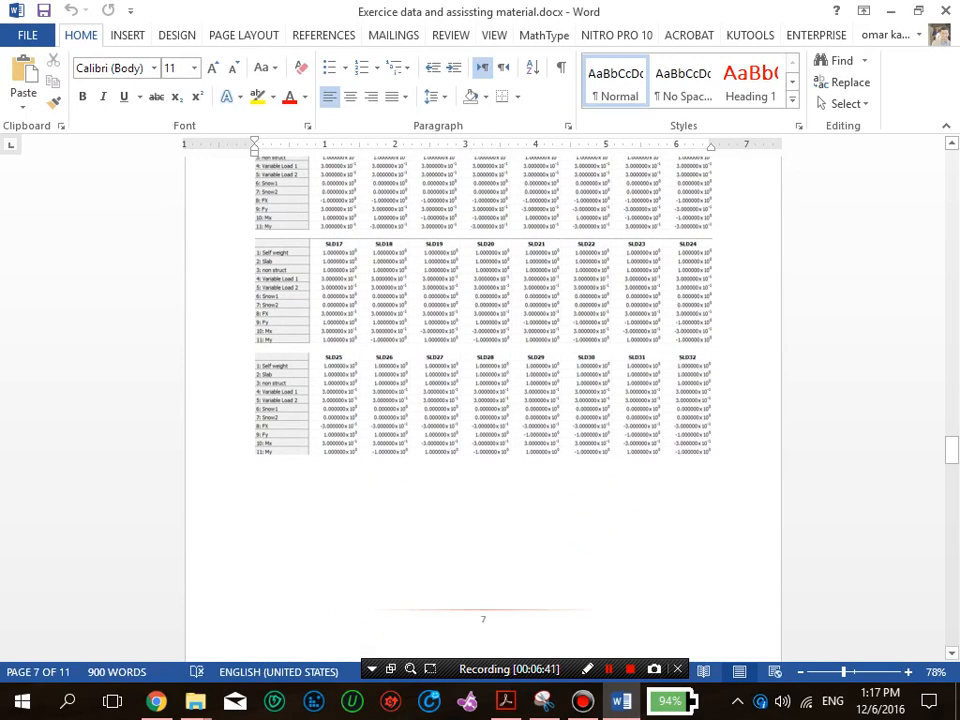
scroll(414, 501, "down", 10)
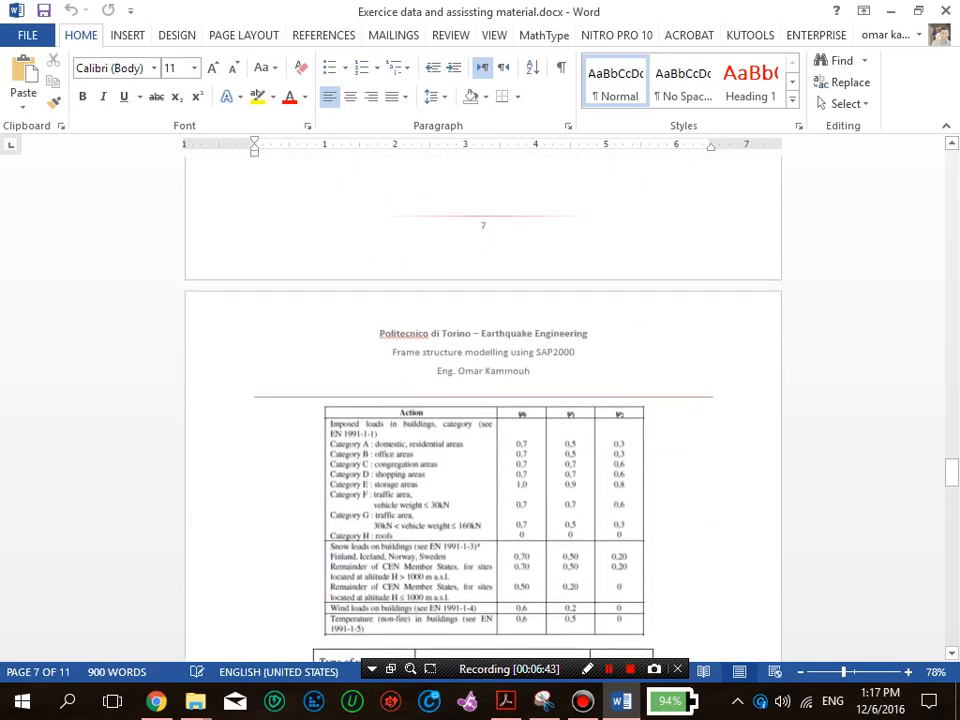
scroll(414, 501, "down", 4)
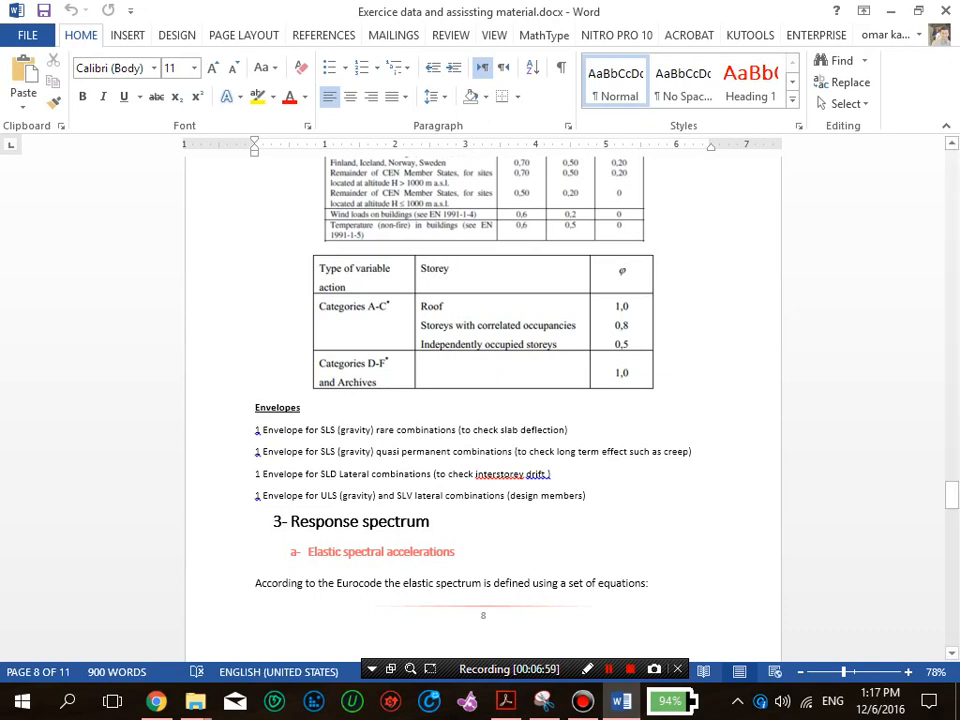
Step: Read through the four envelope definitions for SLS, SLD, ULS and SLV, and the elastic response spectrum equations
left_click_drag(257, 430, 304, 430)
left_click(321, 430)
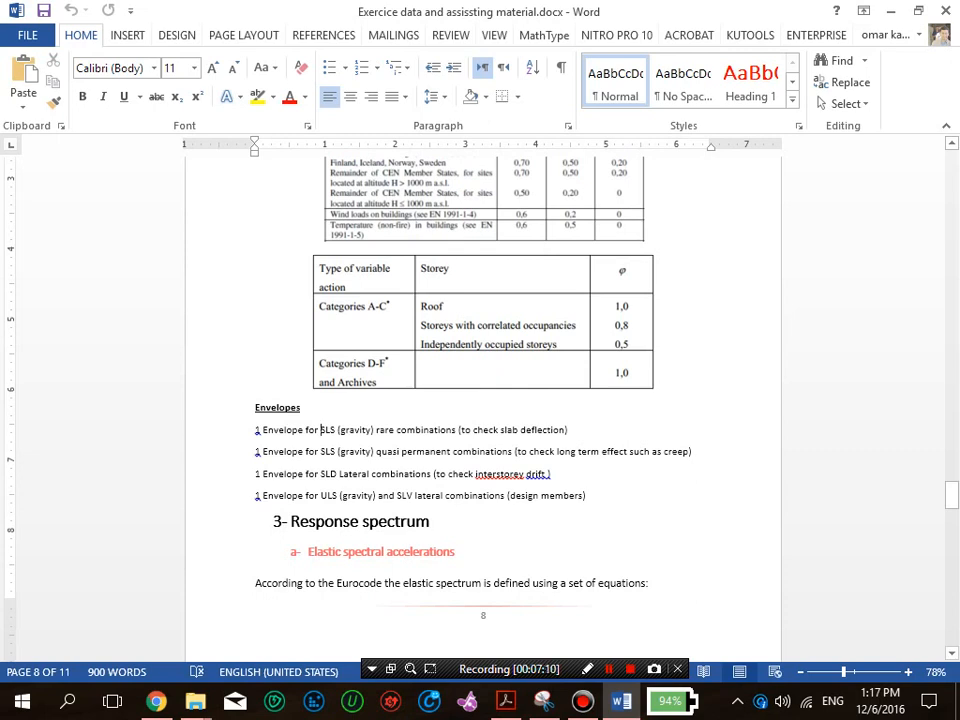
double_click(326, 451)
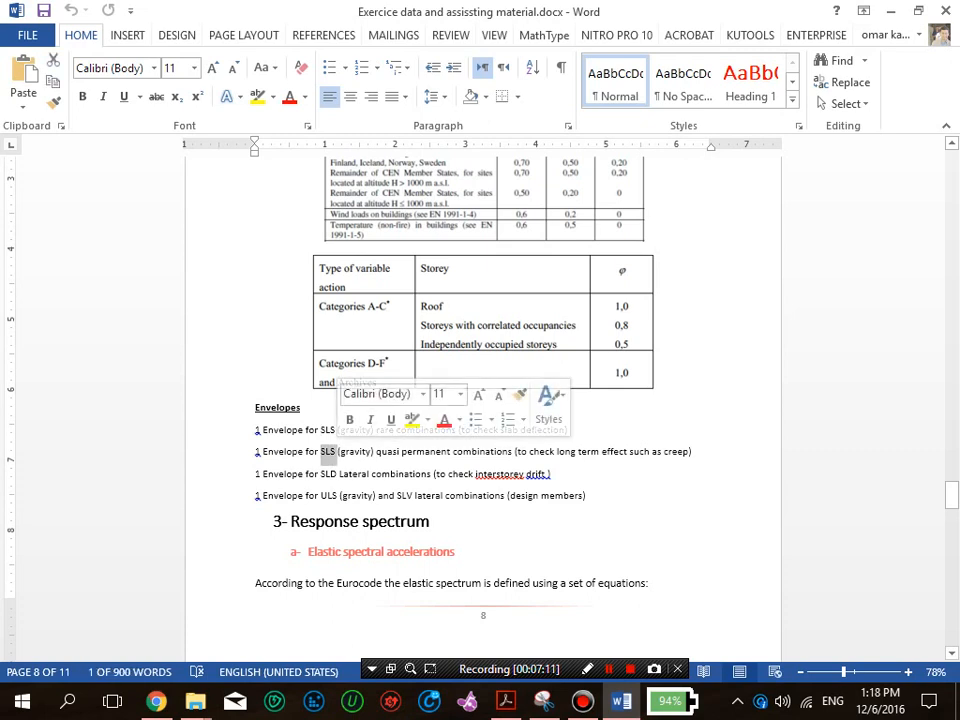
double_click(385, 451)
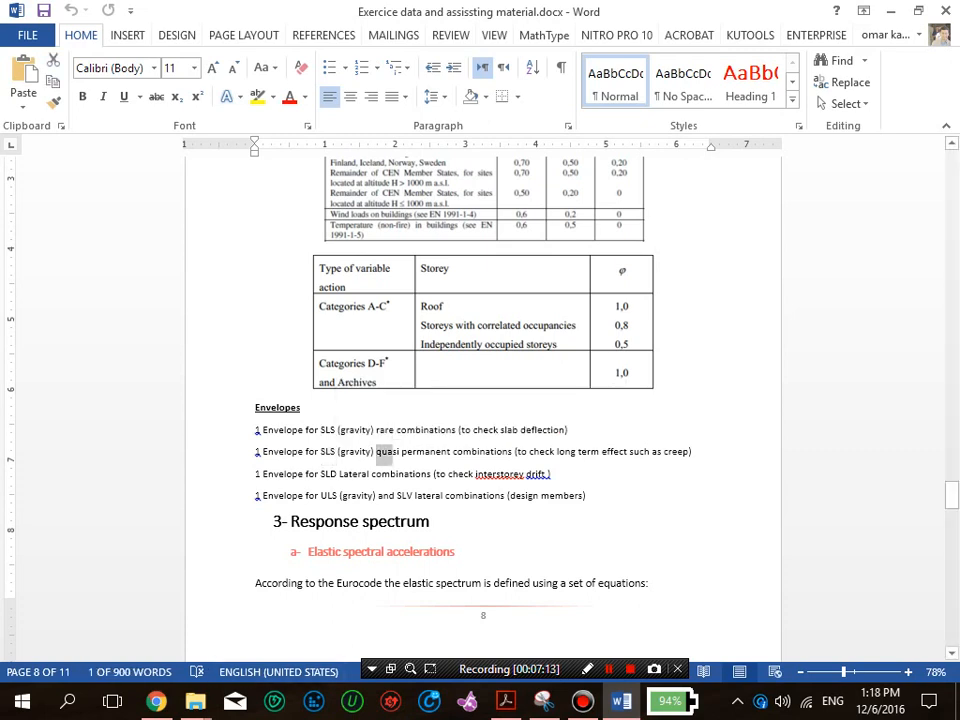
left_click(527, 452)
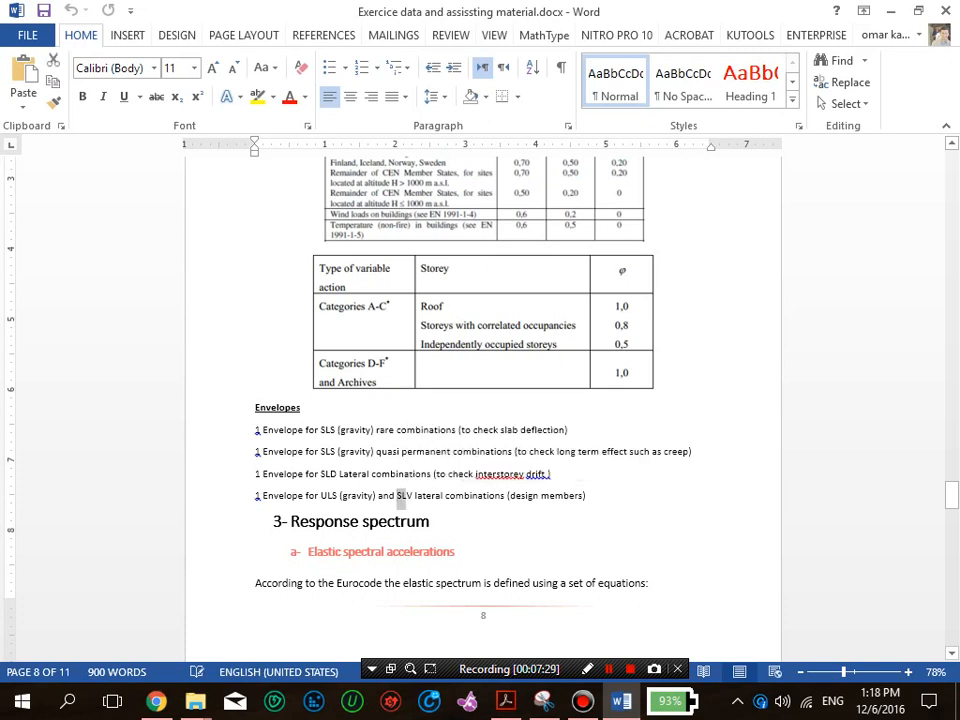
left_click(465, 496)
scroll(483, 400, "down", 6)
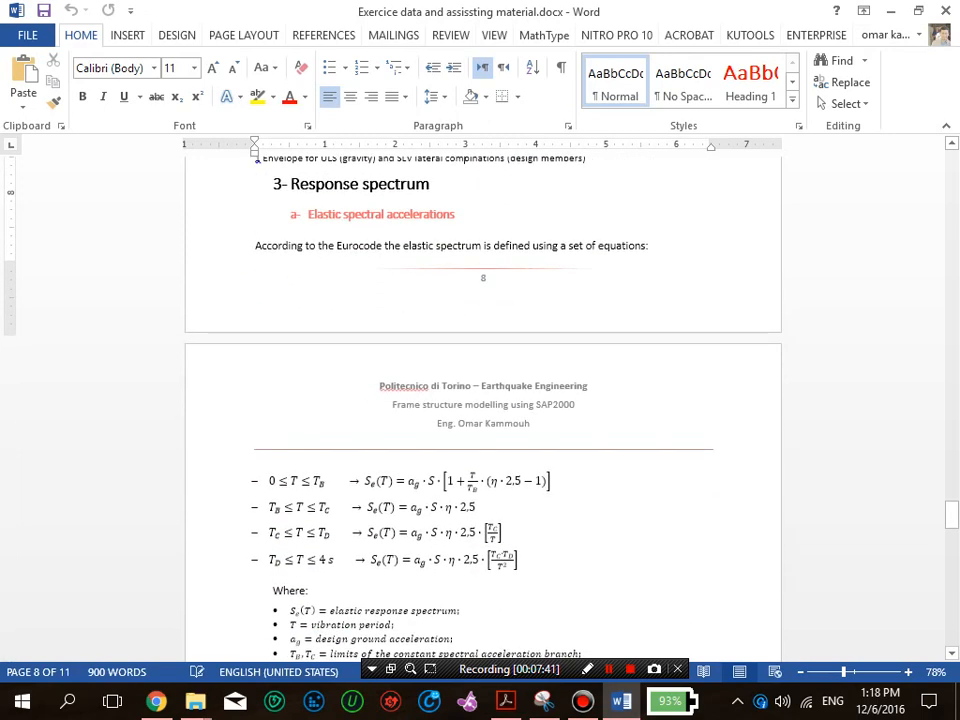
scroll(483, 400, "down", 5)
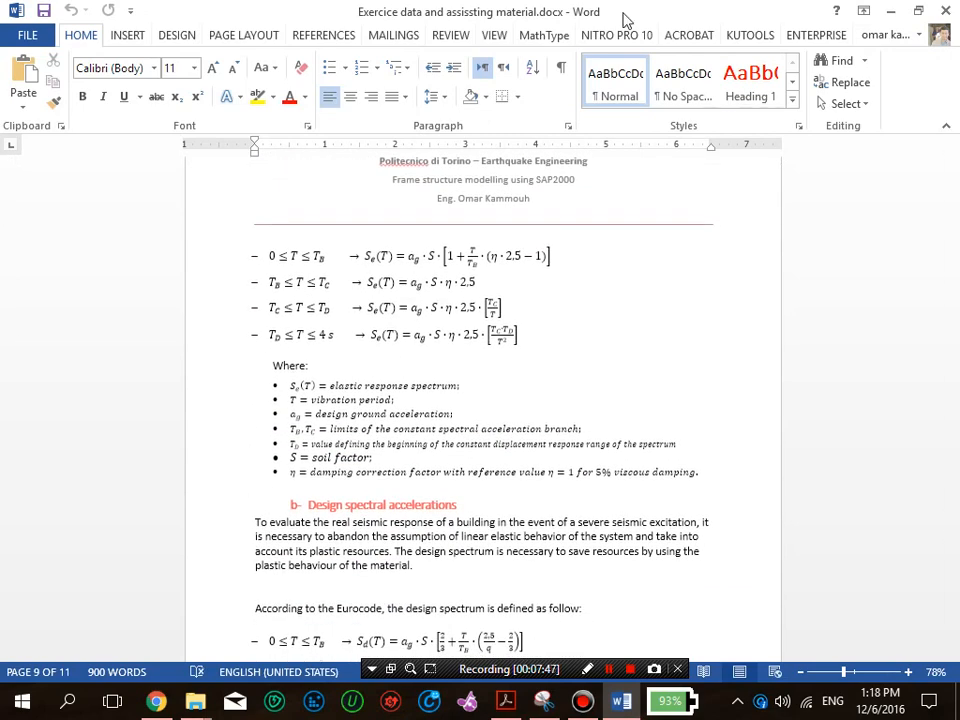
Step: Restore the exercise document's window to a smaller, narrower size and bring the SAP lecture folder to the front
left_click_drag(624, 19, 345, 52)
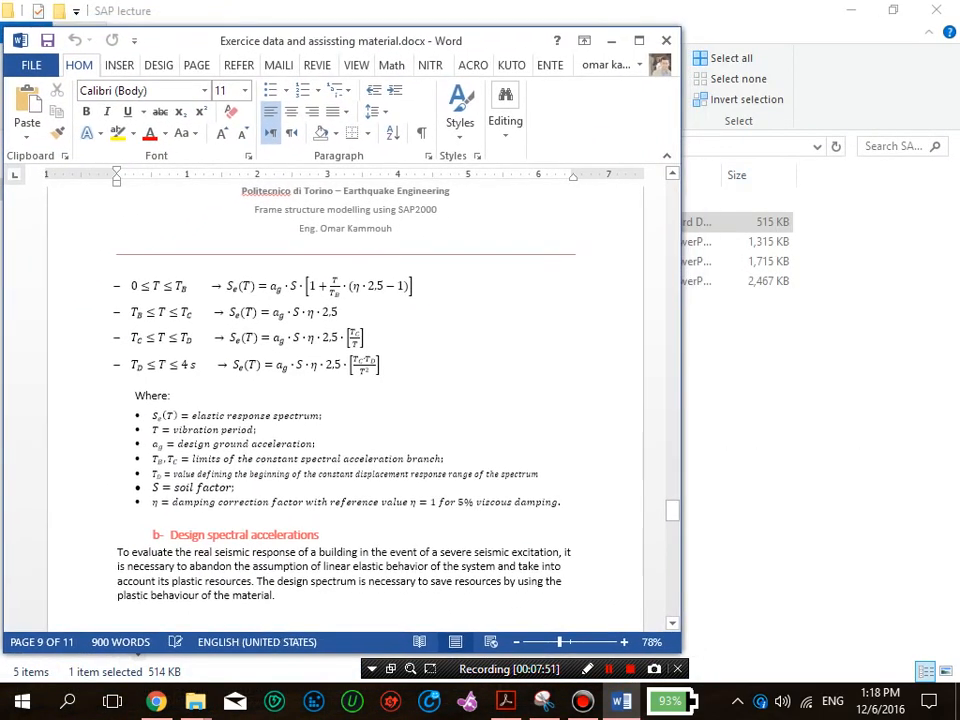
left_click_drag(681, 133, 490, 133)
left_click_drag(290, 35, 296, 9)
left_click(585, 345)
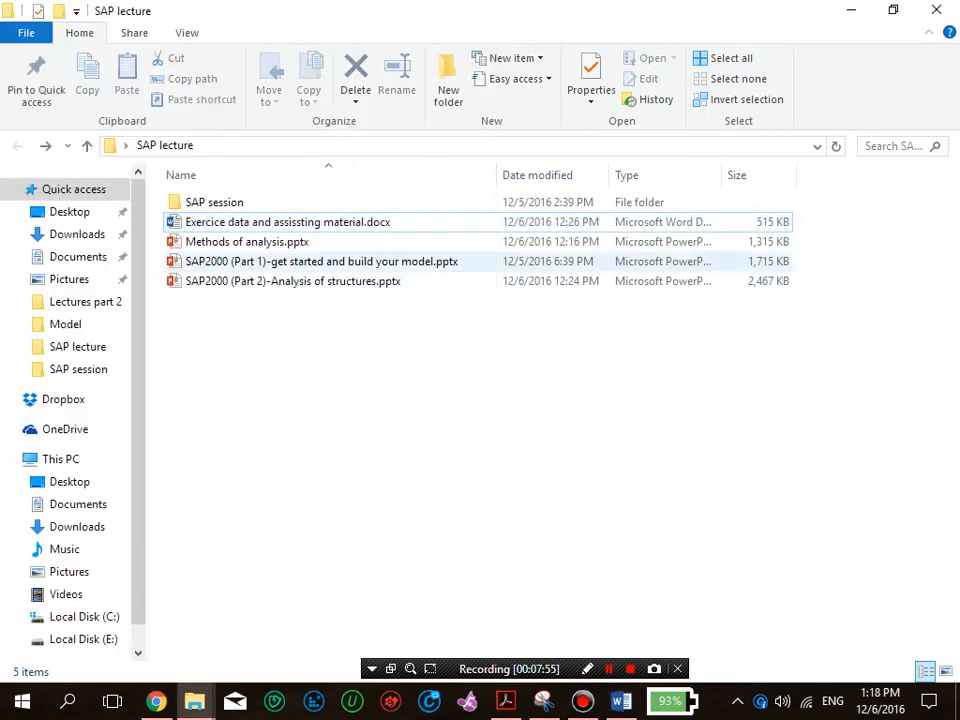
Step: Look over the SAP lecture folder's presentations: Methods of analysis, SAP2000 Part 1 and SAP2000 Part 2
left_click_drag(380, 315, 275, 244)
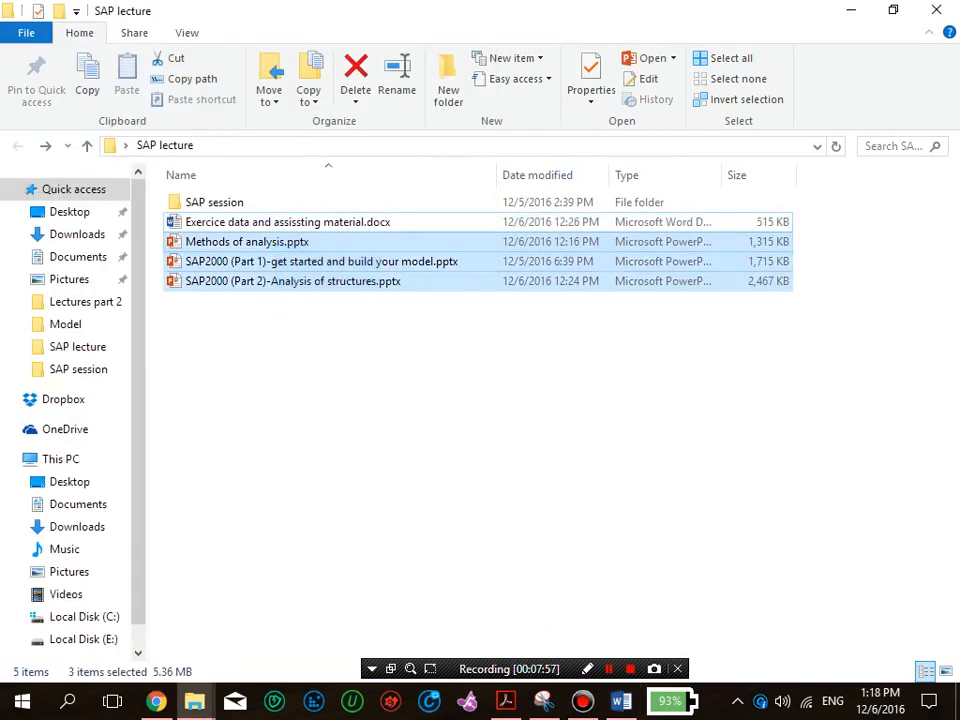
key("Down")
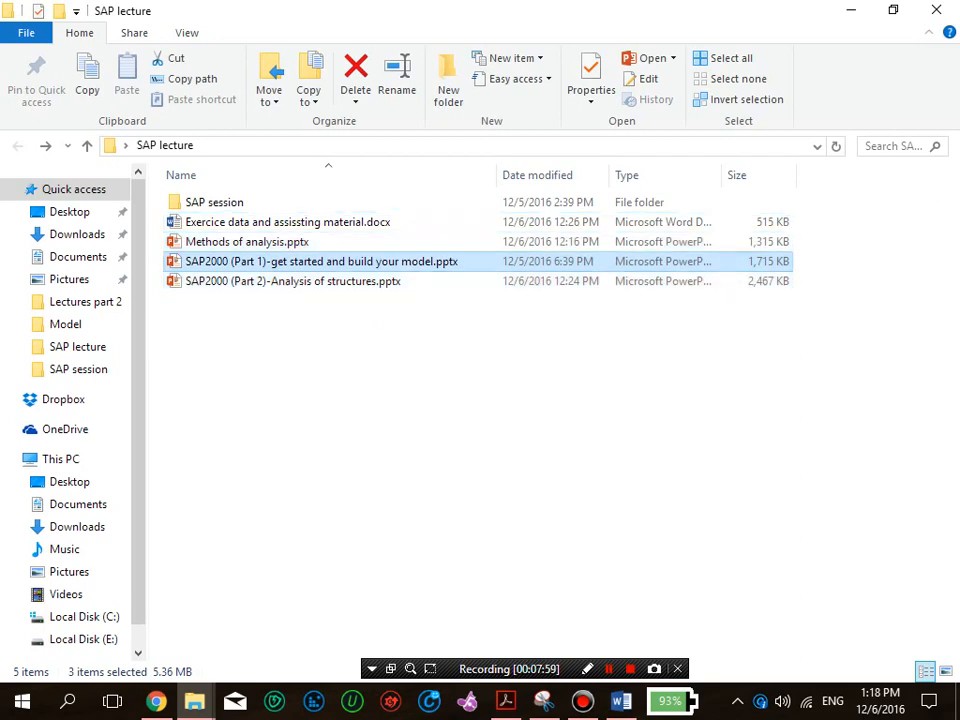
key("Down")
key("Up")
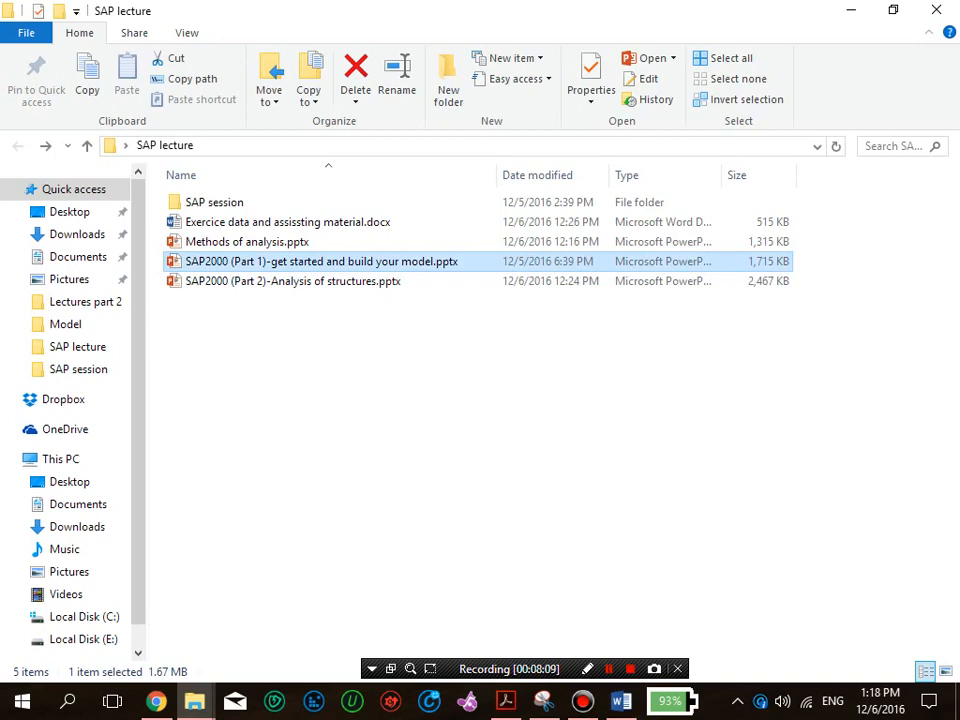
right_click(346, 328)
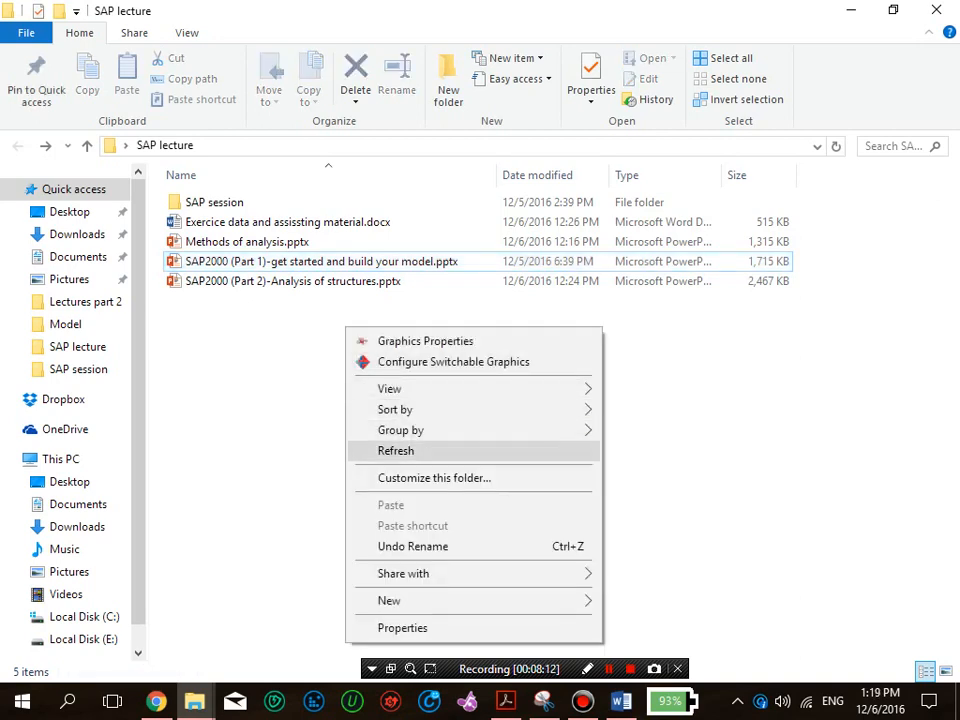
left_click(380, 450)
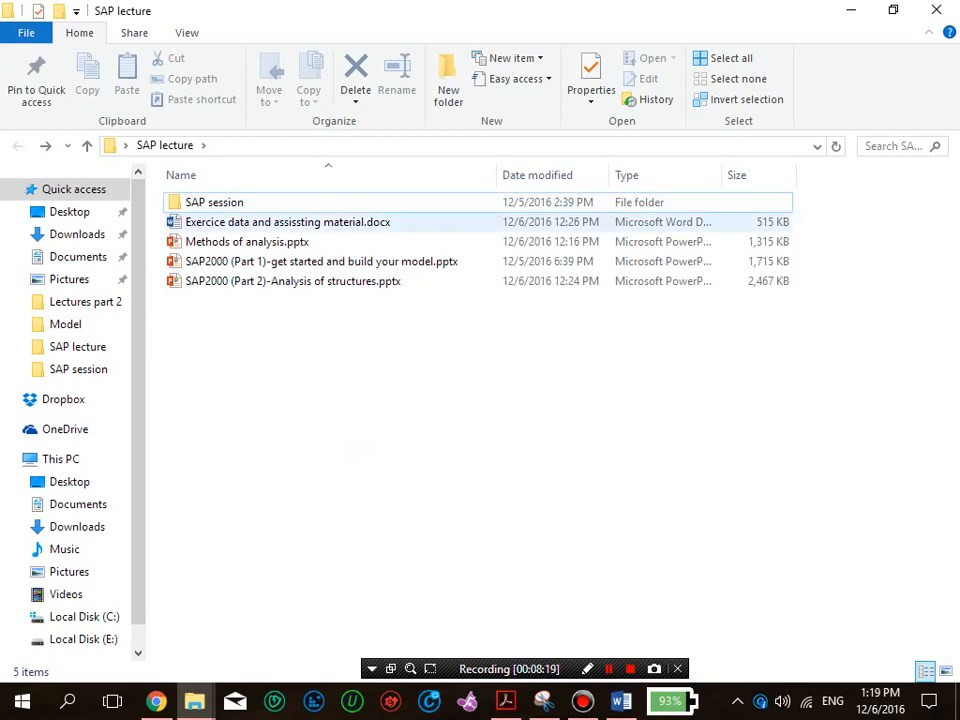
left_click(320, 262)
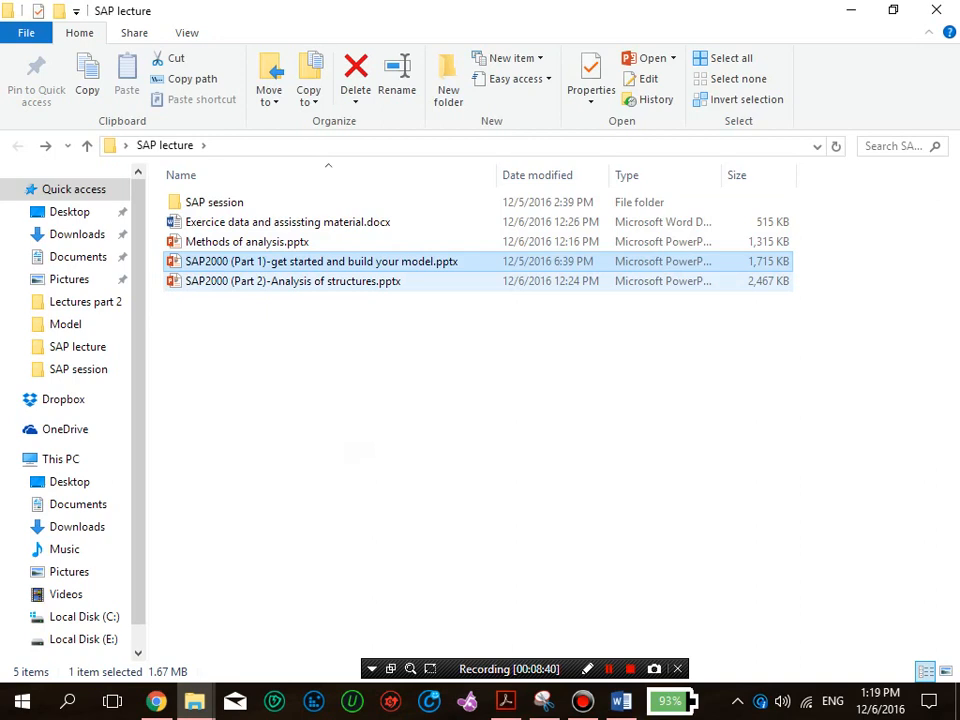
left_click(293, 281)
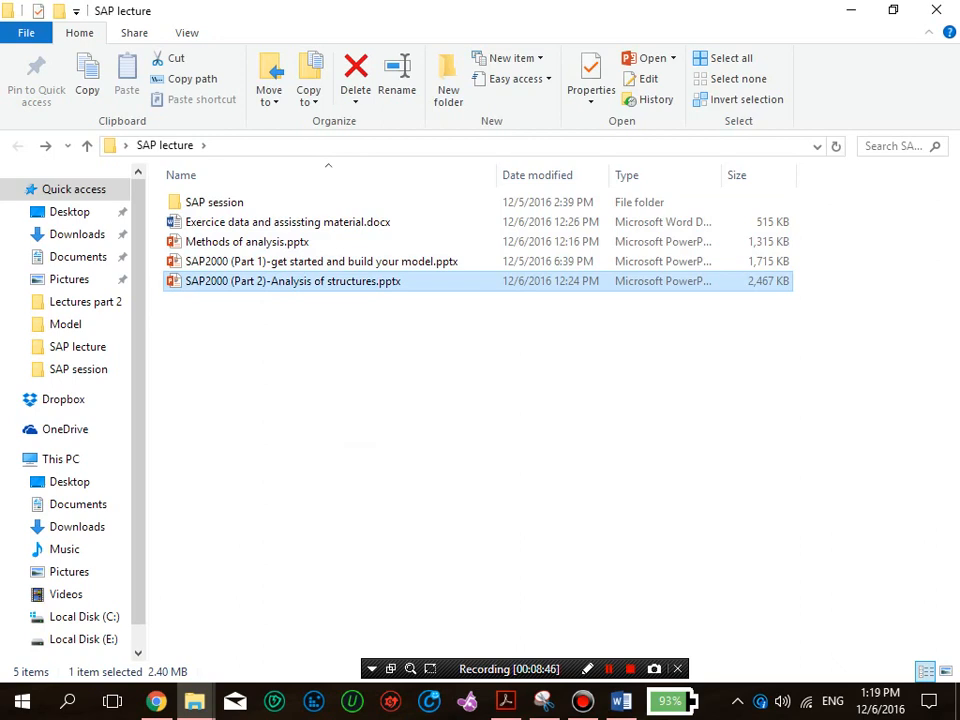
left_click(321, 262)
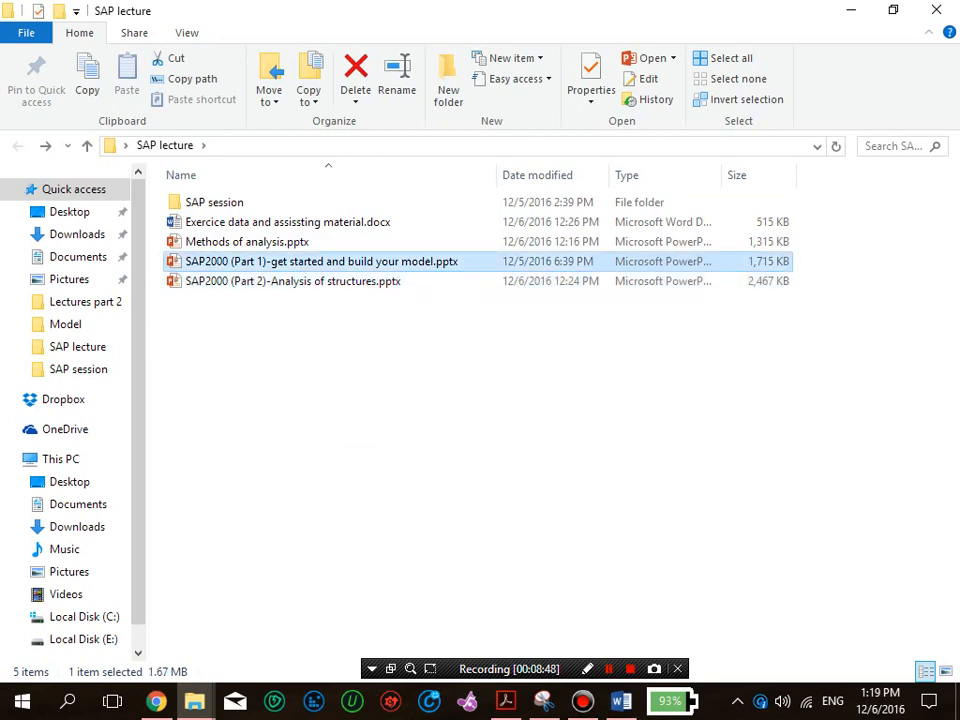
left_click(300, 281)
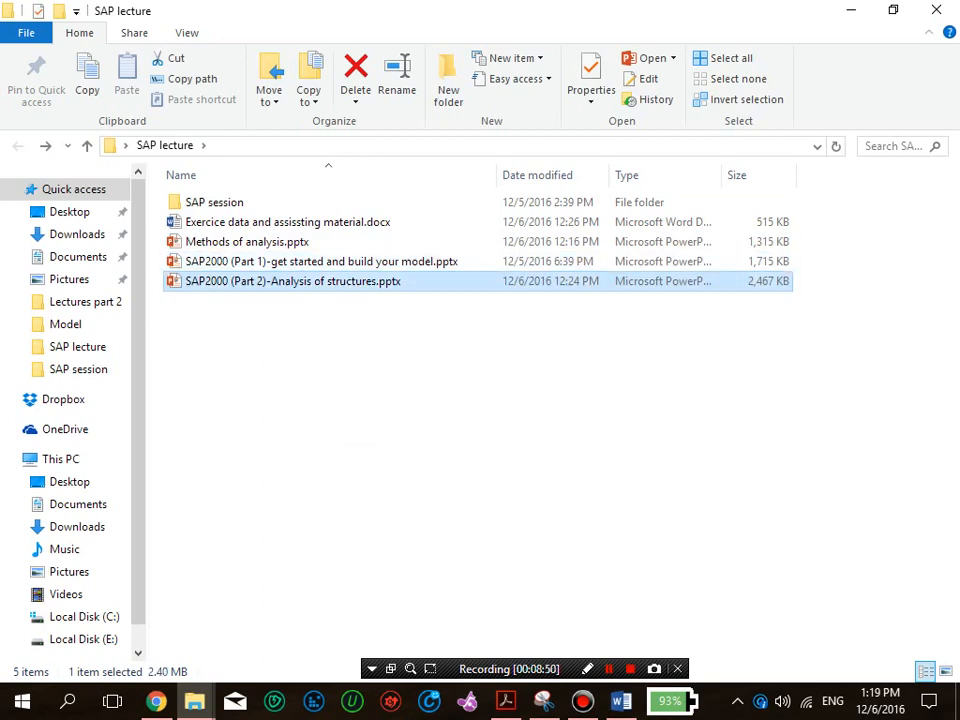
left_click(258, 242)
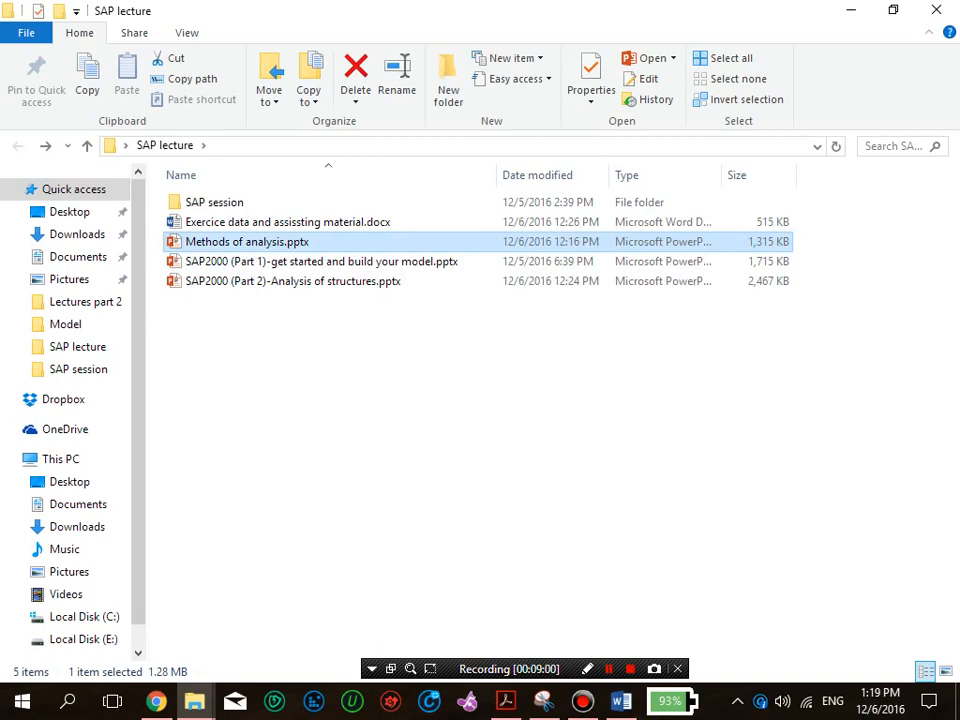
left_click(480, 420)
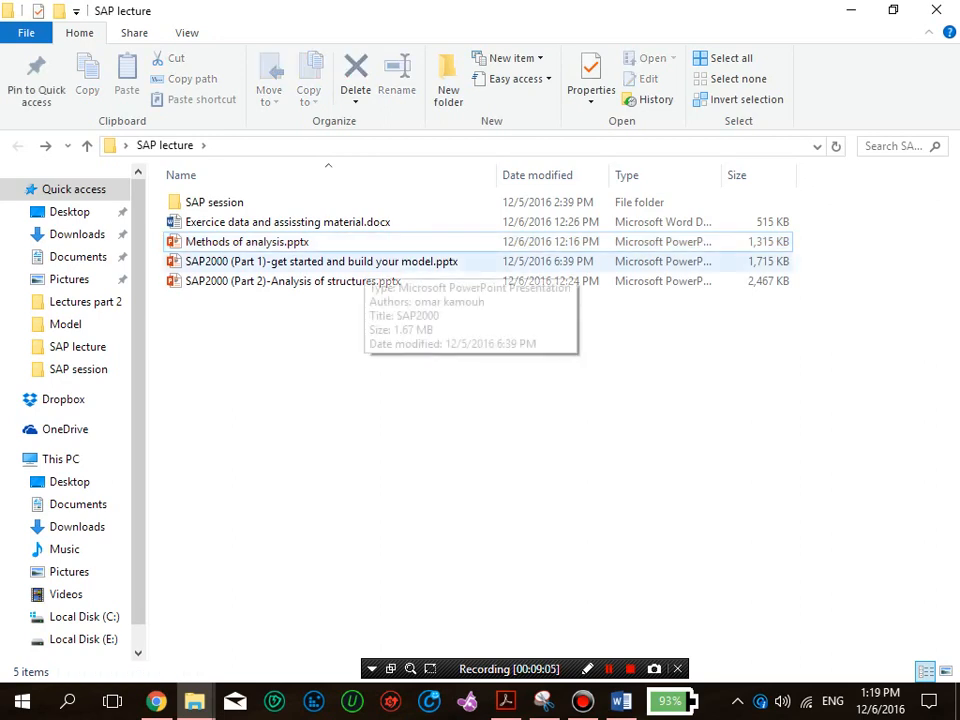
Step: Open "SAP2000 (Part 1)-get started and build your model.pptx" and fit its window to about the left half of the screen
left_click(360, 261)
key("Return")
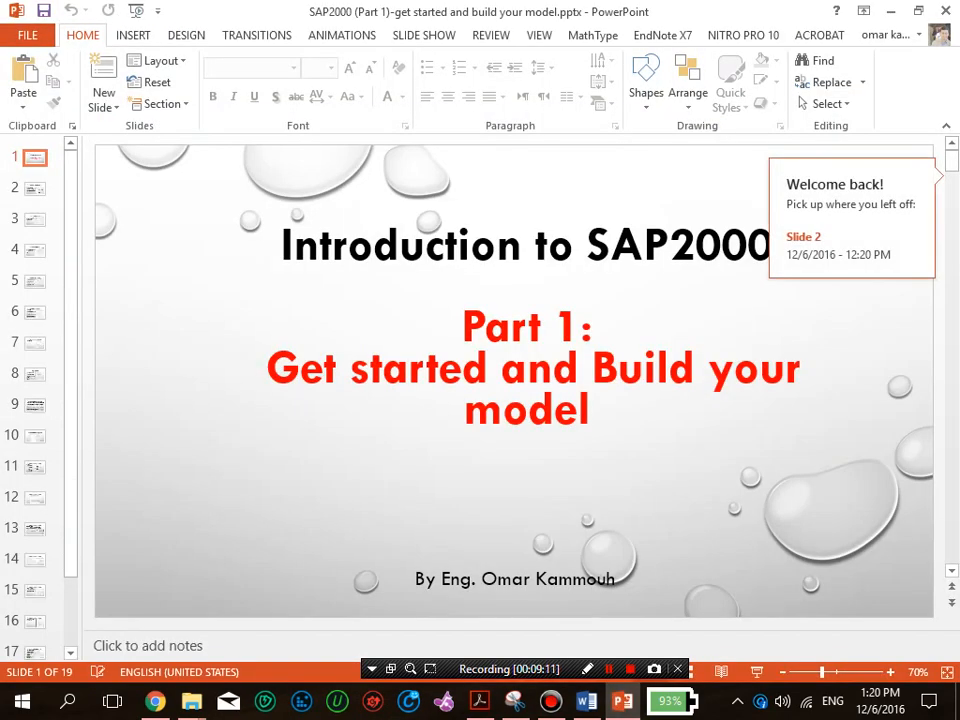
left_click(918, 11)
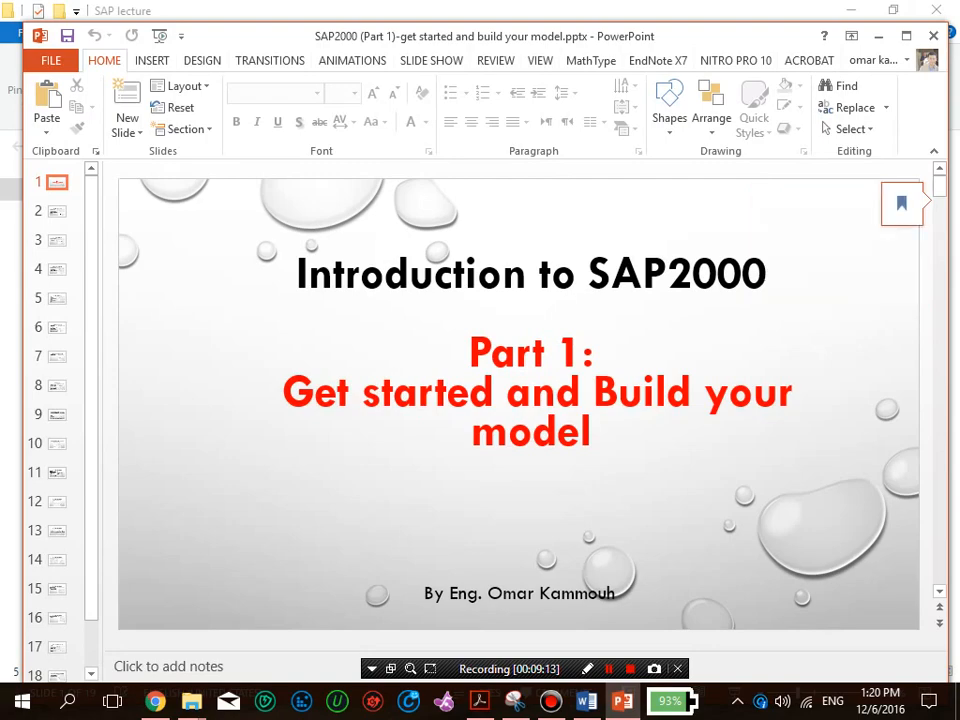
left_click_drag(948, 108, 664, 112)
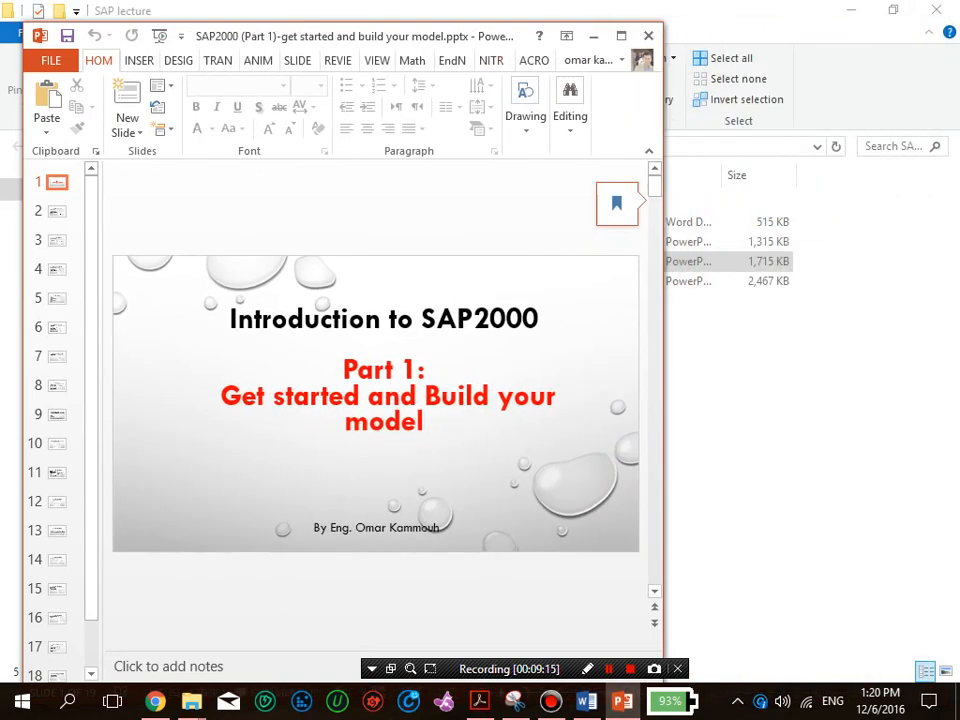
left_click_drag(300, 36, 0, 290)
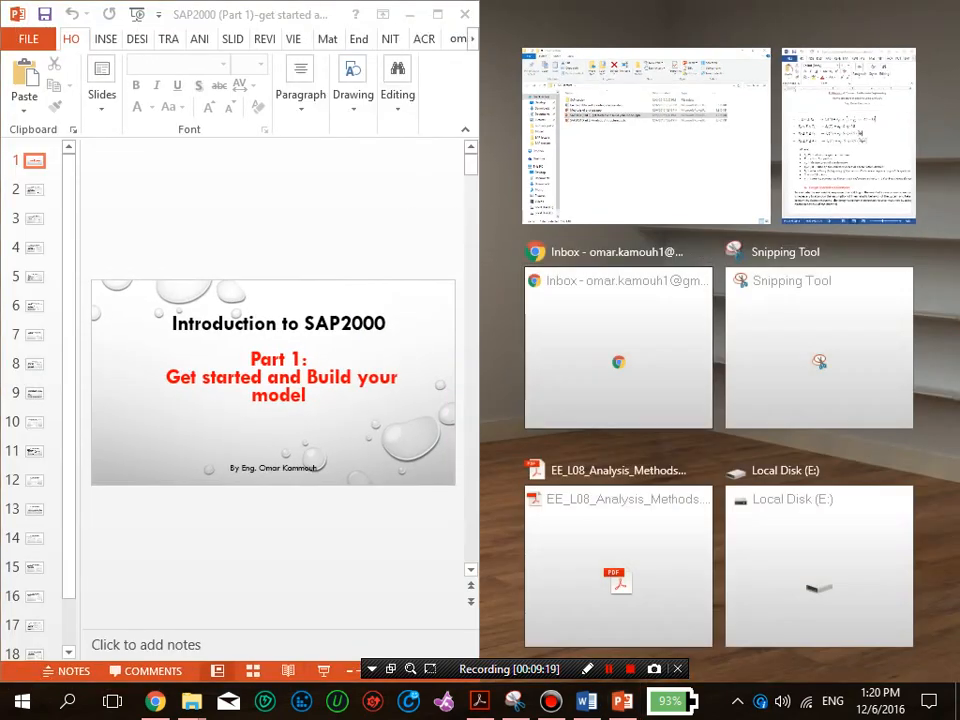
left_click(499, 289)
mouse_move(482, 289)
left_mouse_down()
mouse_move(498, 289)
mouse_move(484, 289)
left_mouse_up()
Step: Minimize the SAP lecture folder window and launch SAP2000 18
left_click(560, 350)
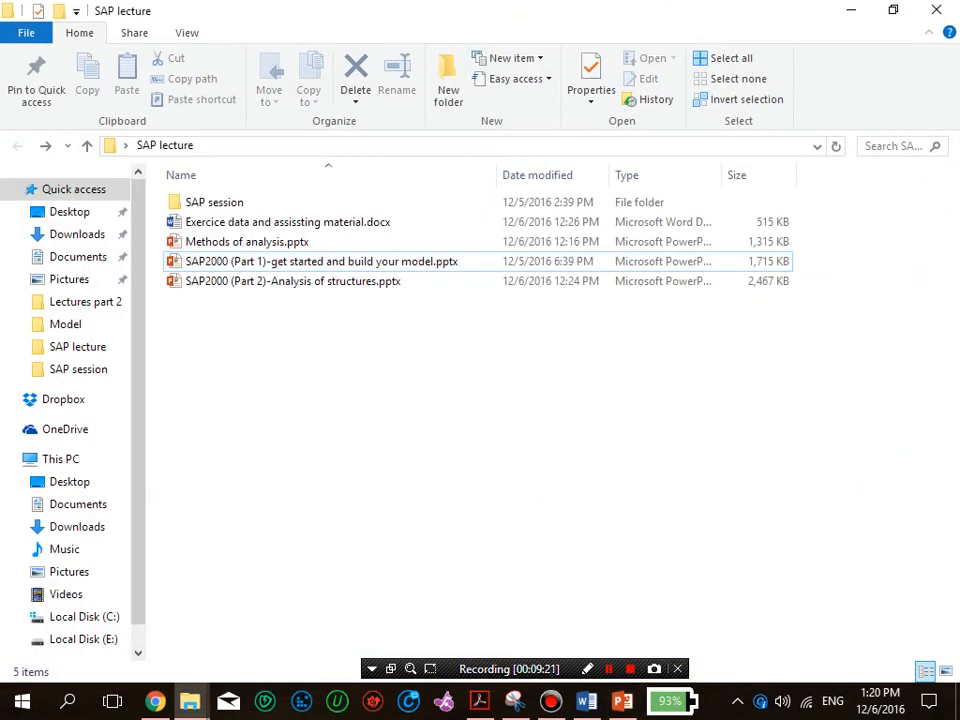
left_click(851, 10)
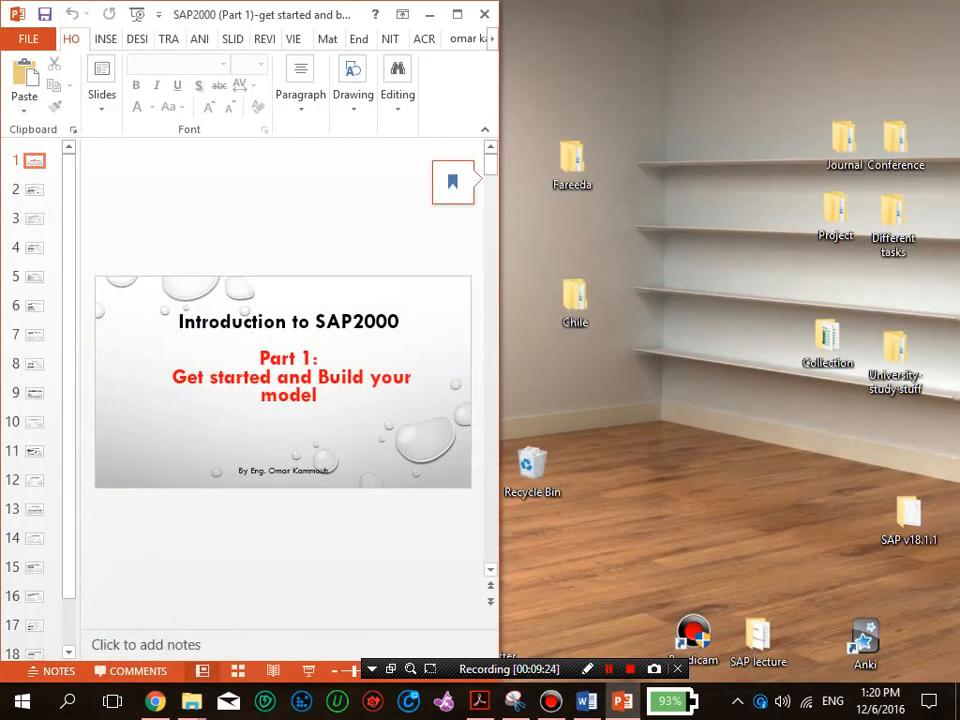
left_click(22, 701)
scroll(838, 540, "down", 3)
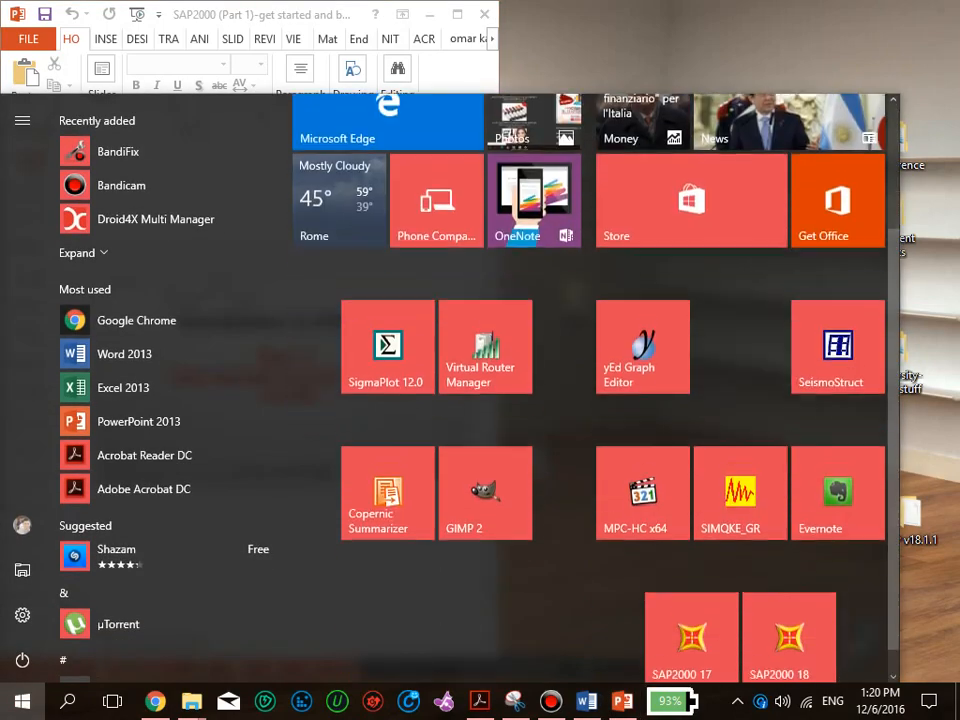
left_click(789, 619)
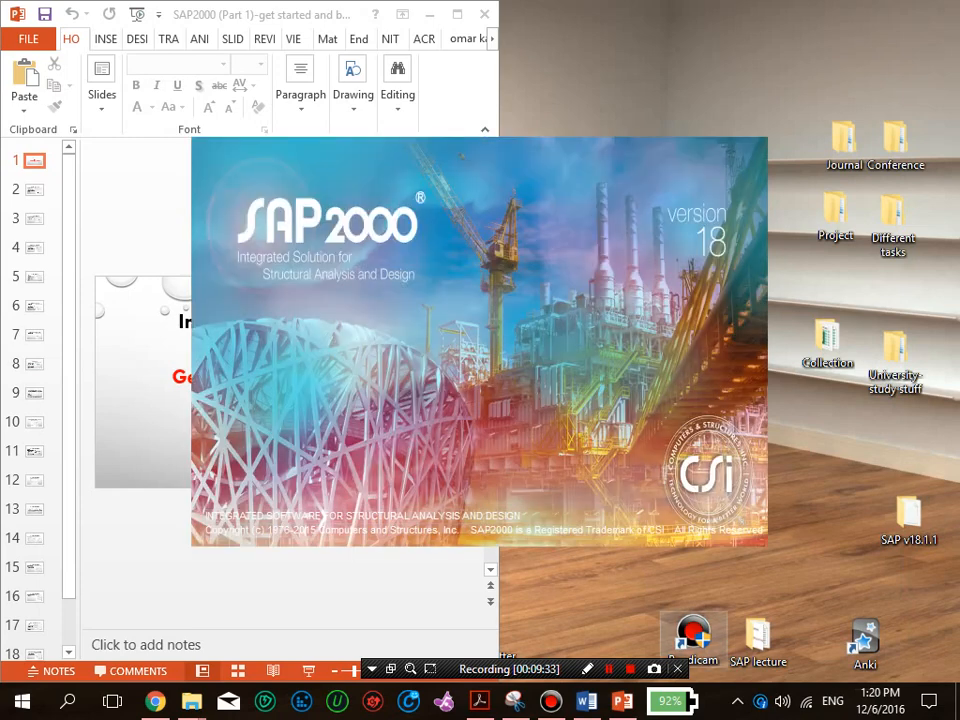
left_click(479, 431)
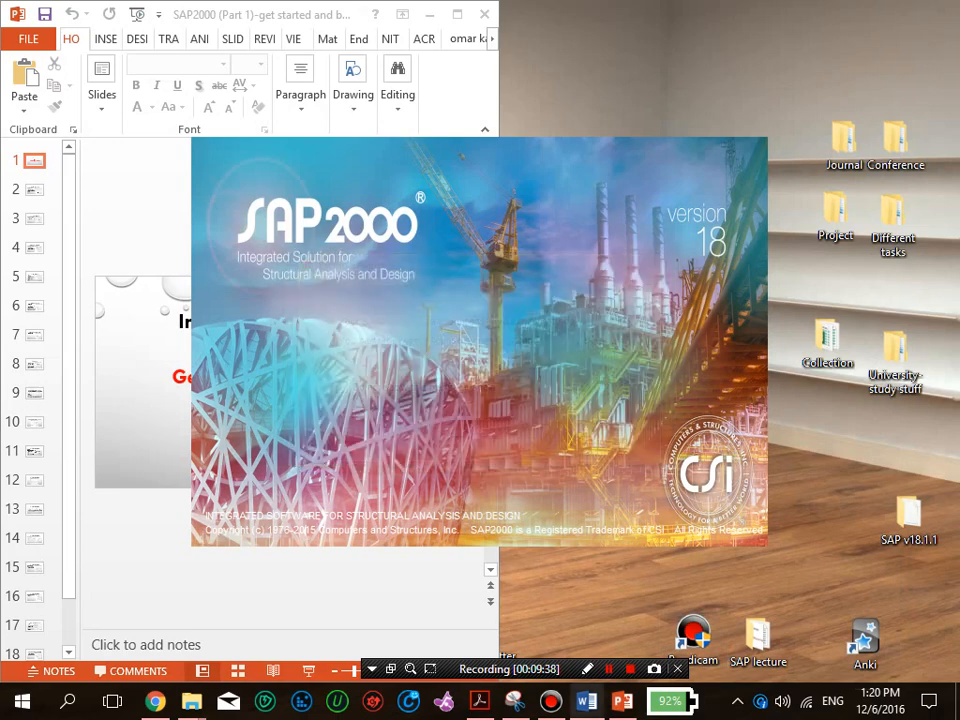
key("Return")
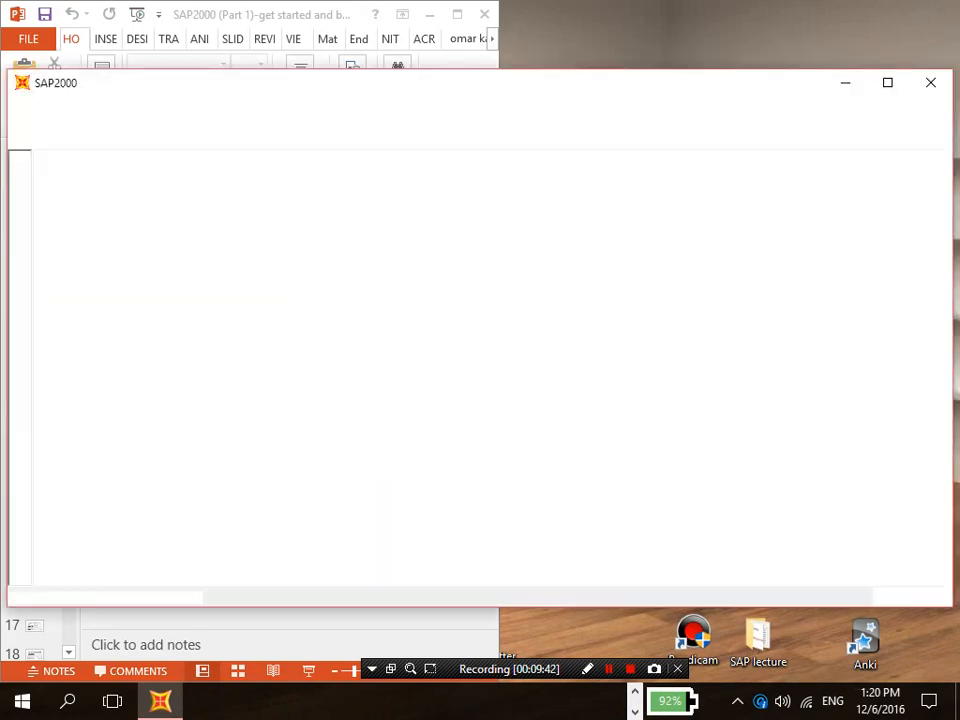
Step: Resize the SAP2000 window to fill the area beside the presentation, and show the "Step1: Getting Started" slide
left_click_drag(8, 133, 457, 133)
left_click_drag(664, 70, 664, 9)
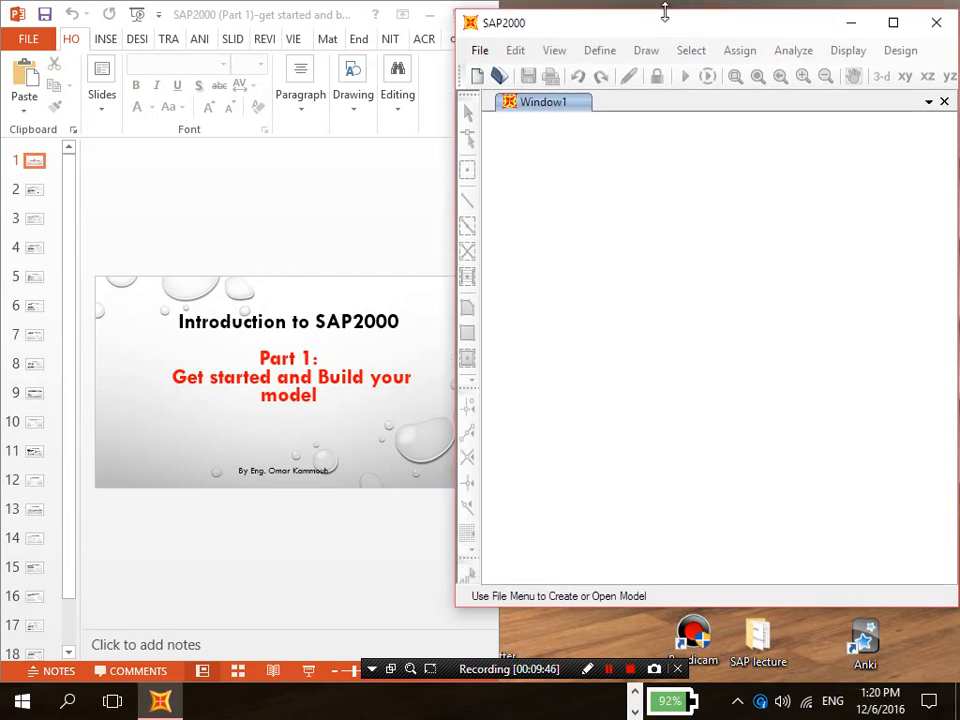
left_click_drag(814, 606, 814, 675)
left_click(390, 565)
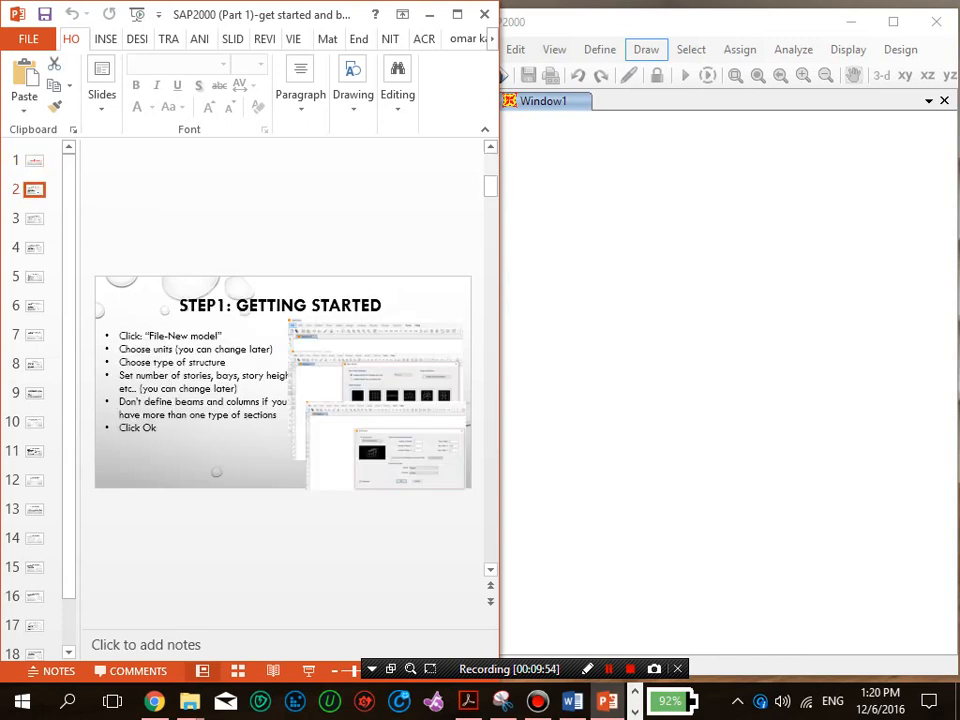
Step: Switch to SAP2000 beside the presentation and start a new model
left_click(691, 49)
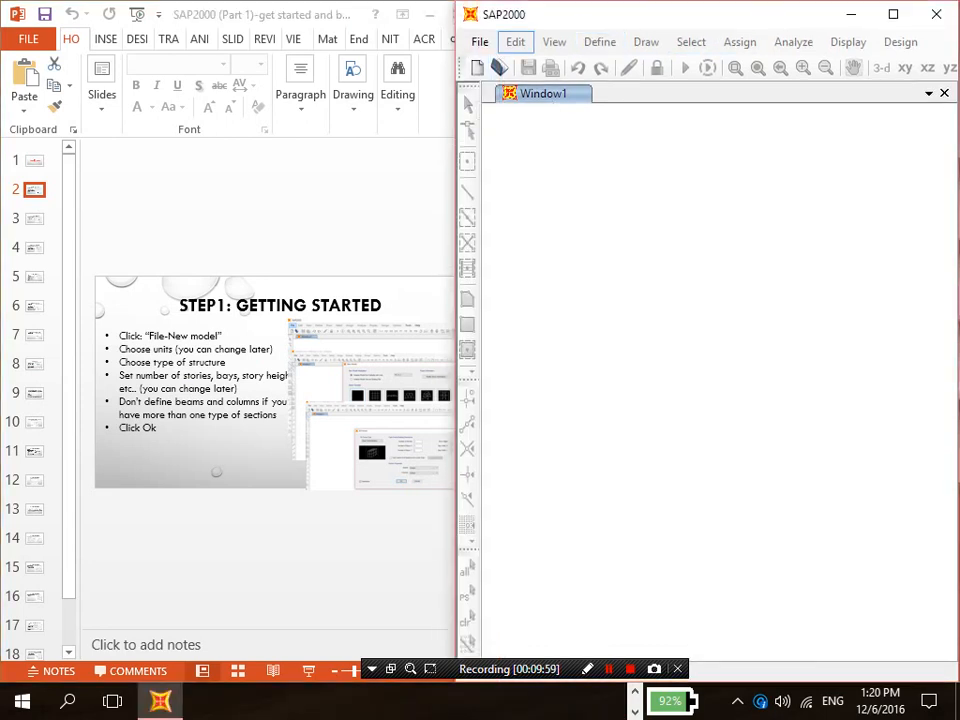
left_click(277, 318)
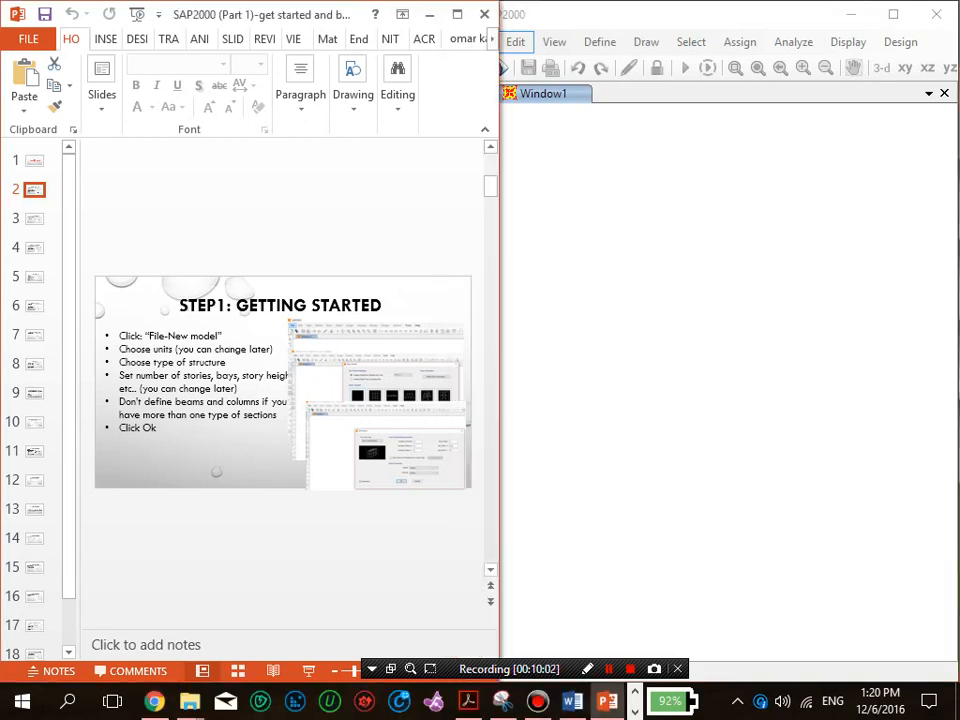
left_click(600, 220)
left_click(480, 42)
left_click(480, 42)
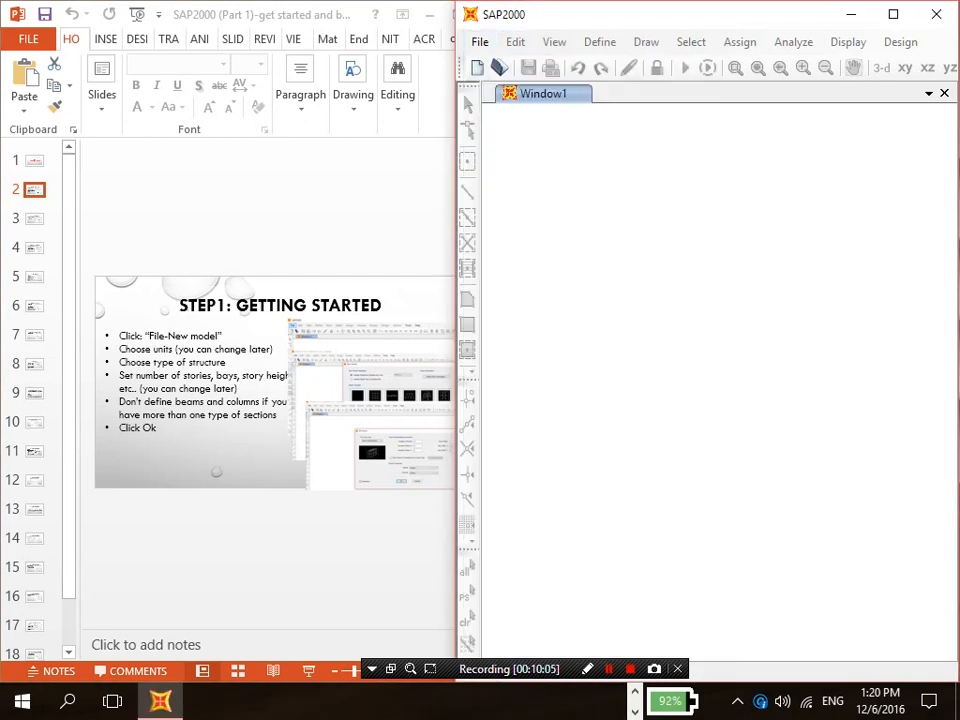
left_click(480, 42)
left_click(533, 67)
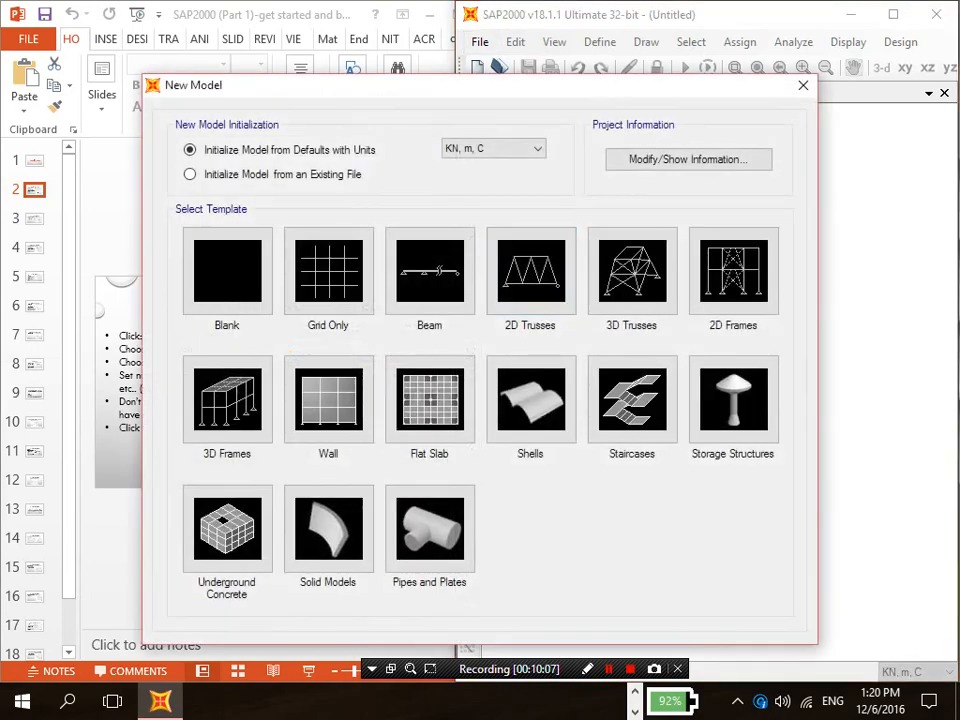
Step: Keep the new model's units at KN, m, C and reposition the New Model window so the slide text stays readable
left_click_drag(411, 85, 742, 101)
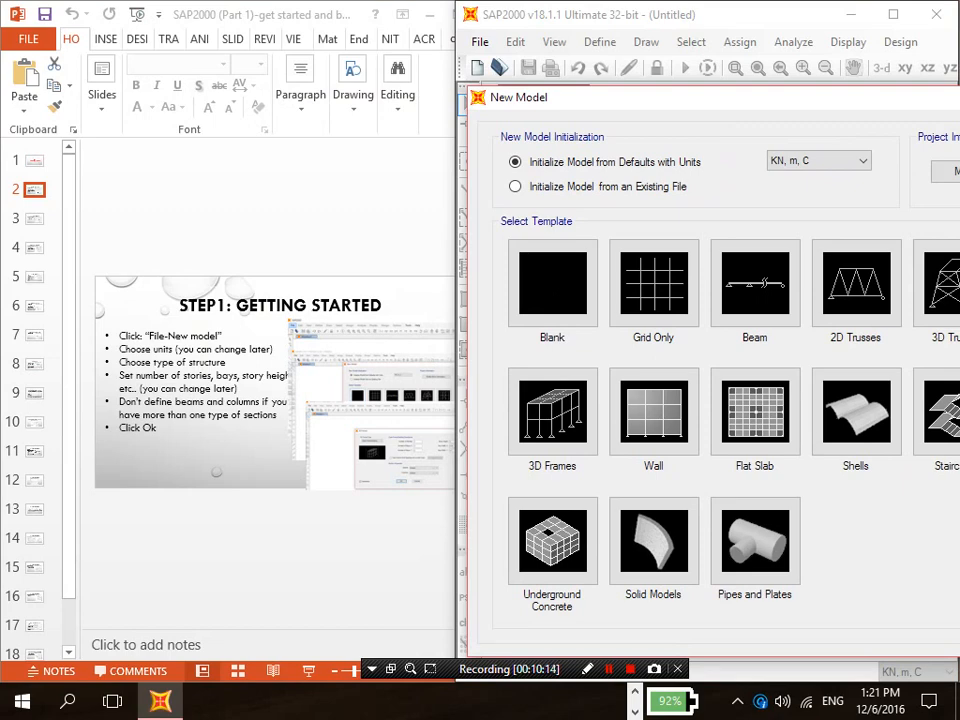
left_click_drag(758, 104, 691, 91)
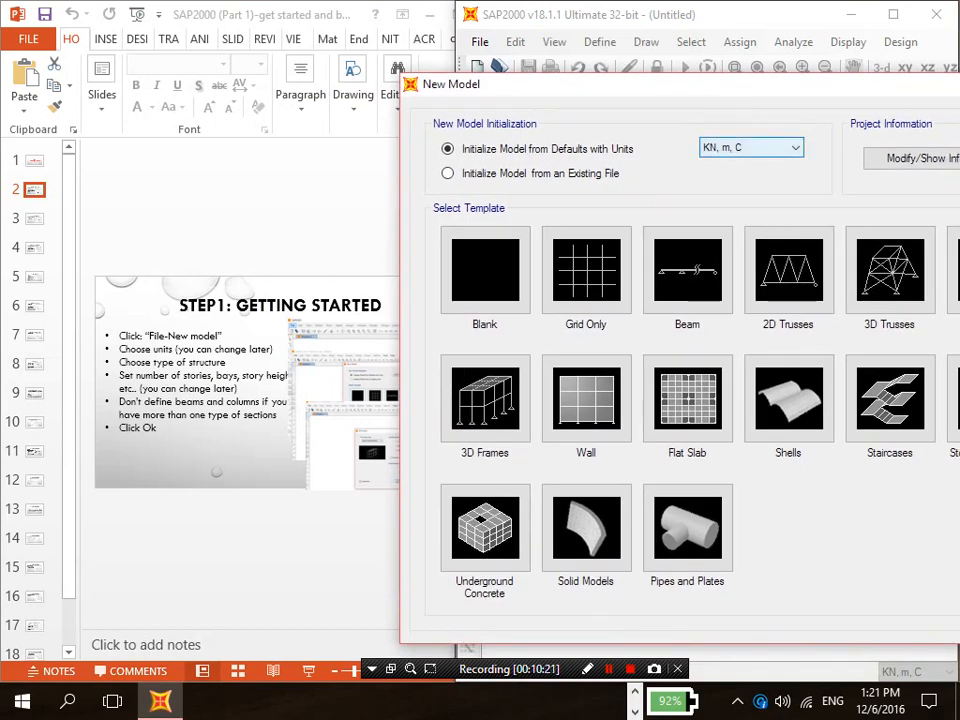
left_click(794, 148)
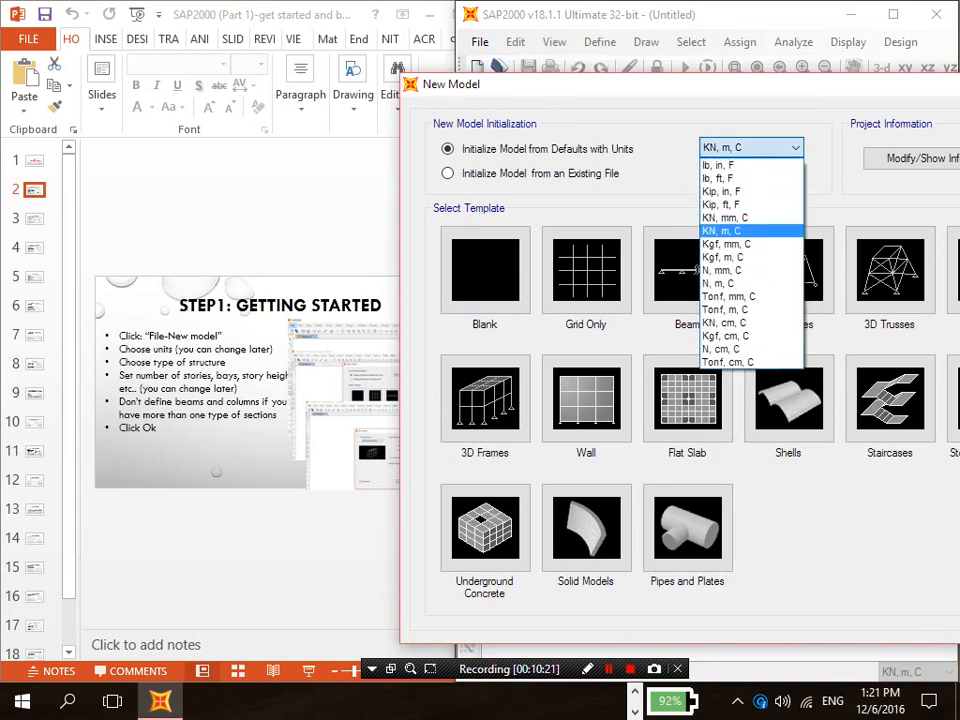
left_click(794, 148)
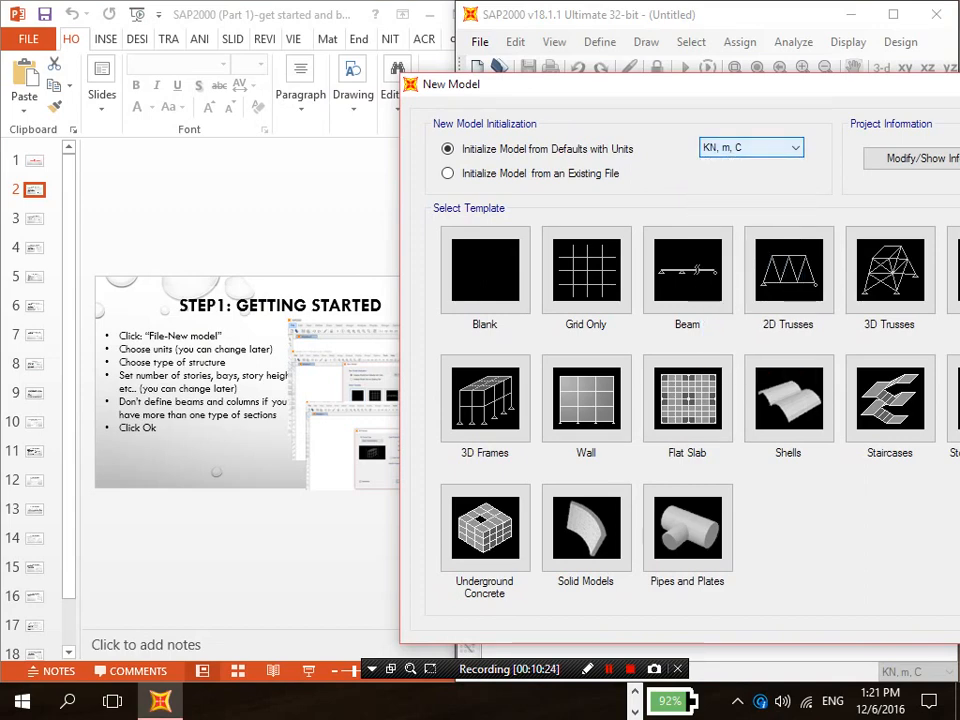
left_click_drag(745, 85, 741, 63)
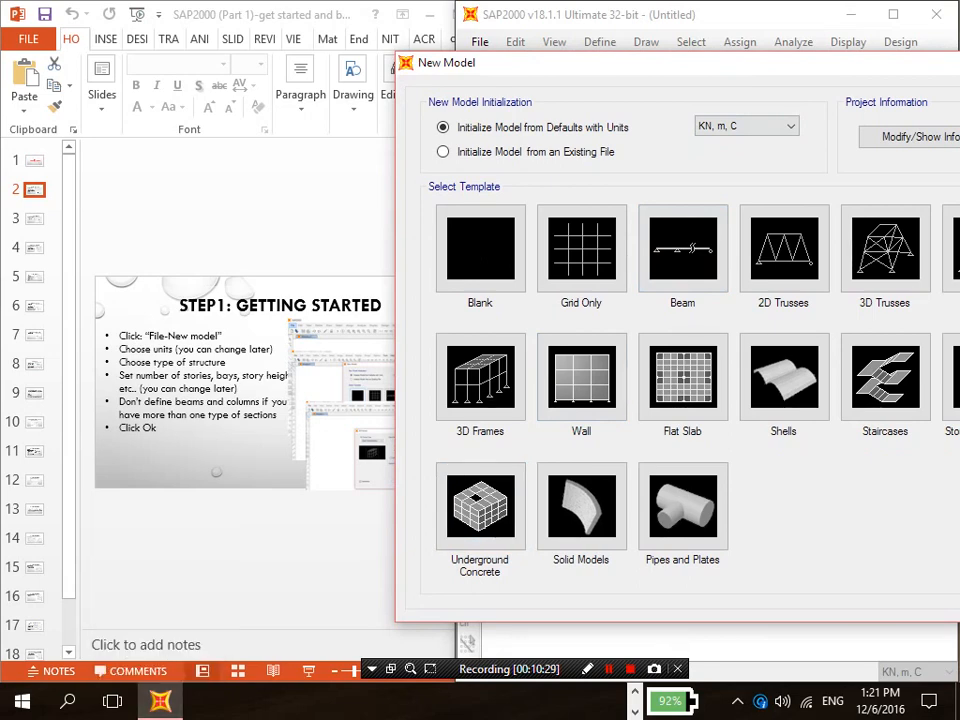
Step: Check the units in the exercise document's storey load table in Word, and minimize the document
left_click(635, 691)
left_click(572, 701)
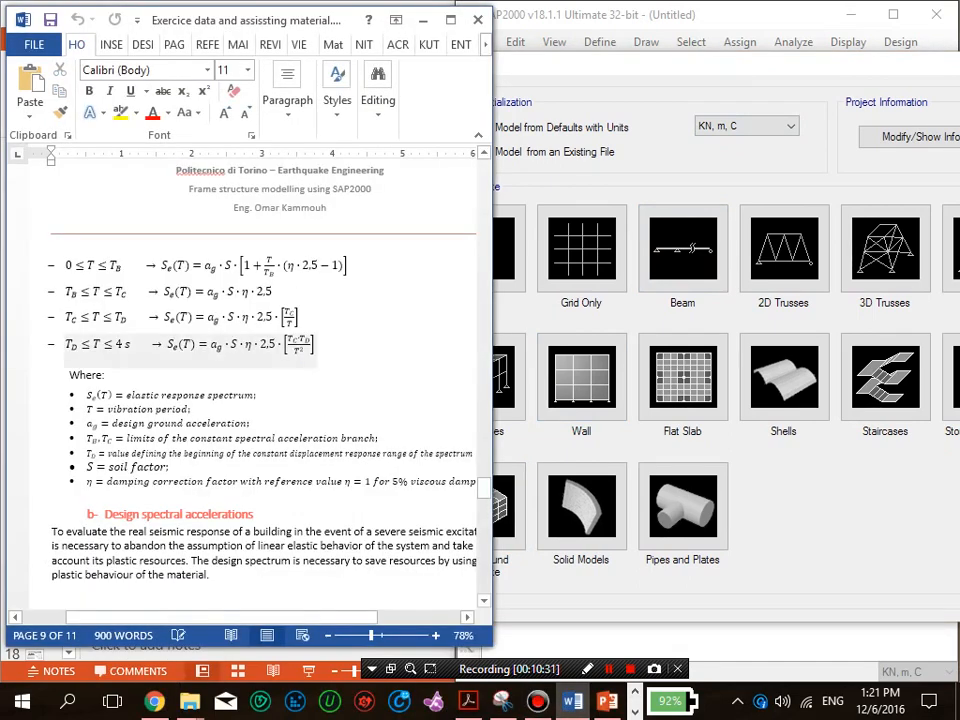
left_click_drag(484, 488, 484, 194)
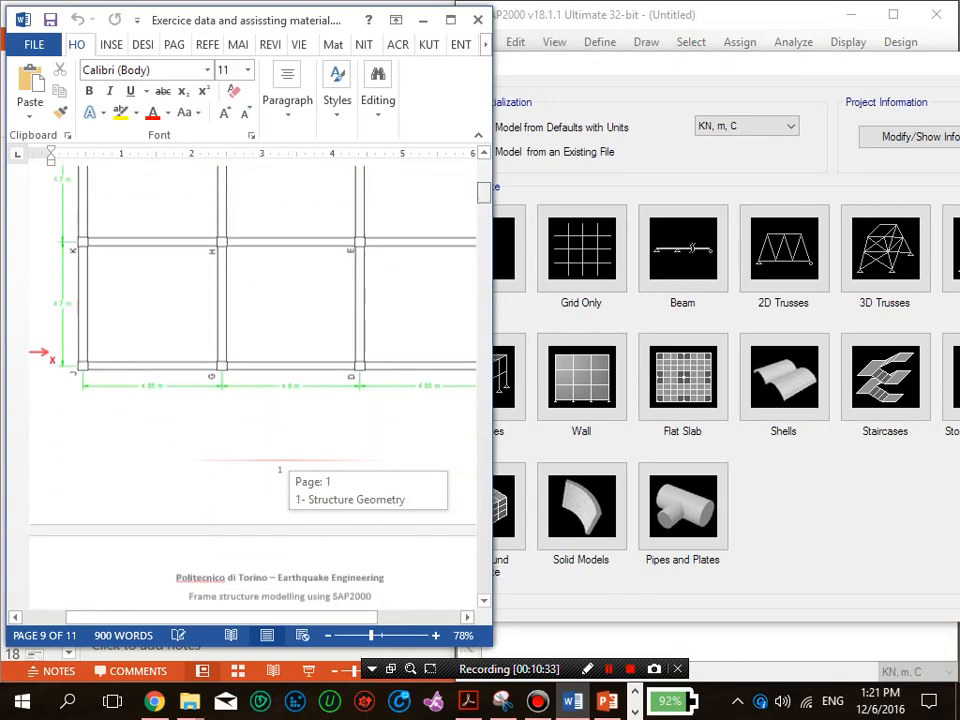
scroll(265, 380, "down", 8)
scroll(265, 380, "down", 4)
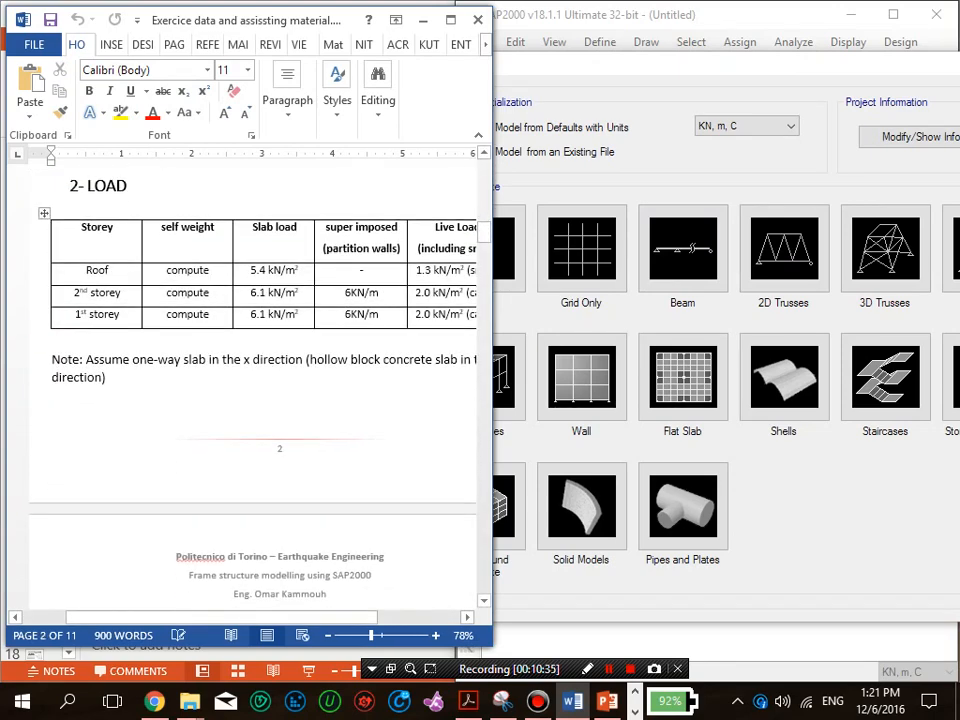
left_click_drag(300, 271, 260, 271)
left_click(423, 20)
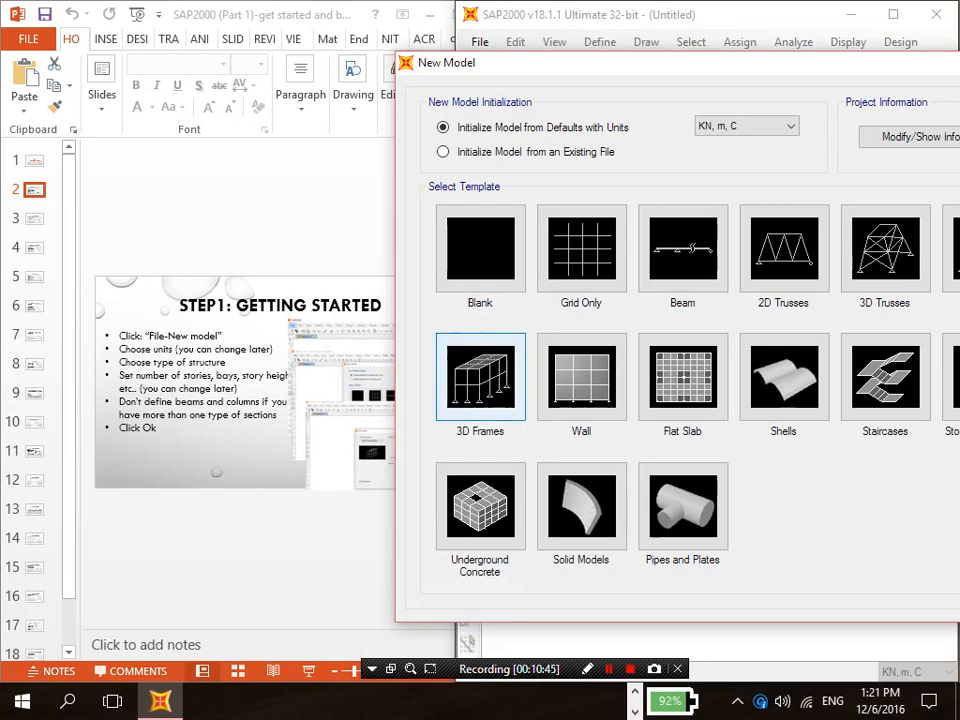
Step: Create an Open Frame Building from the 3D Frames template with 2 stories, 3 X bays, 2 Y bays, 3 m story height and 6 m bay widths
left_click(480, 377)
left_click_drag(450, 188, 589, 180)
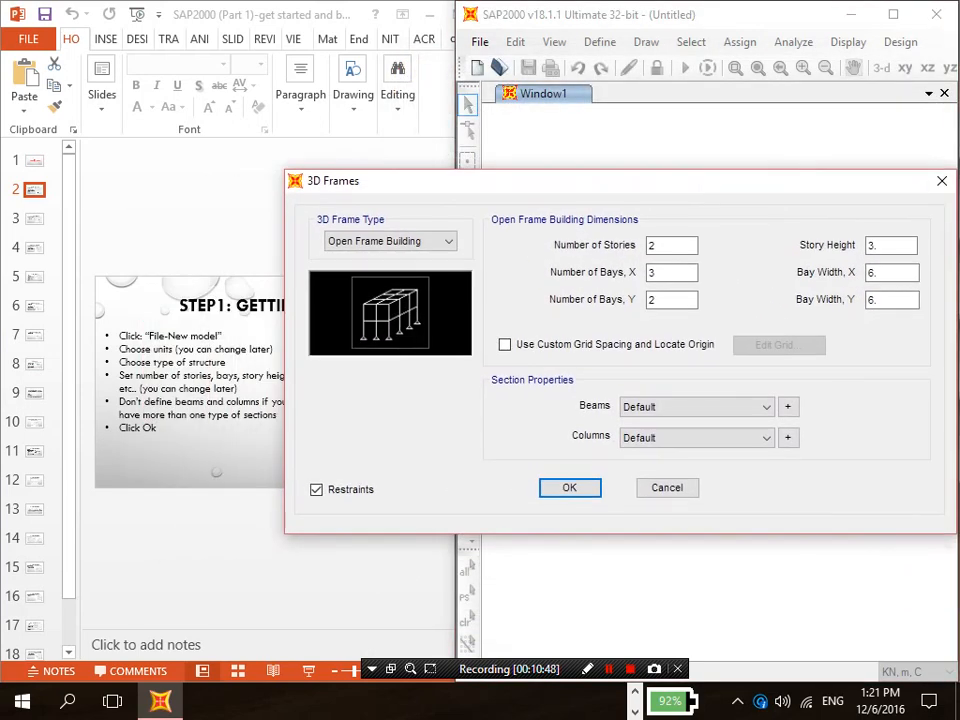
left_click_drag(665, 183, 697, 166)
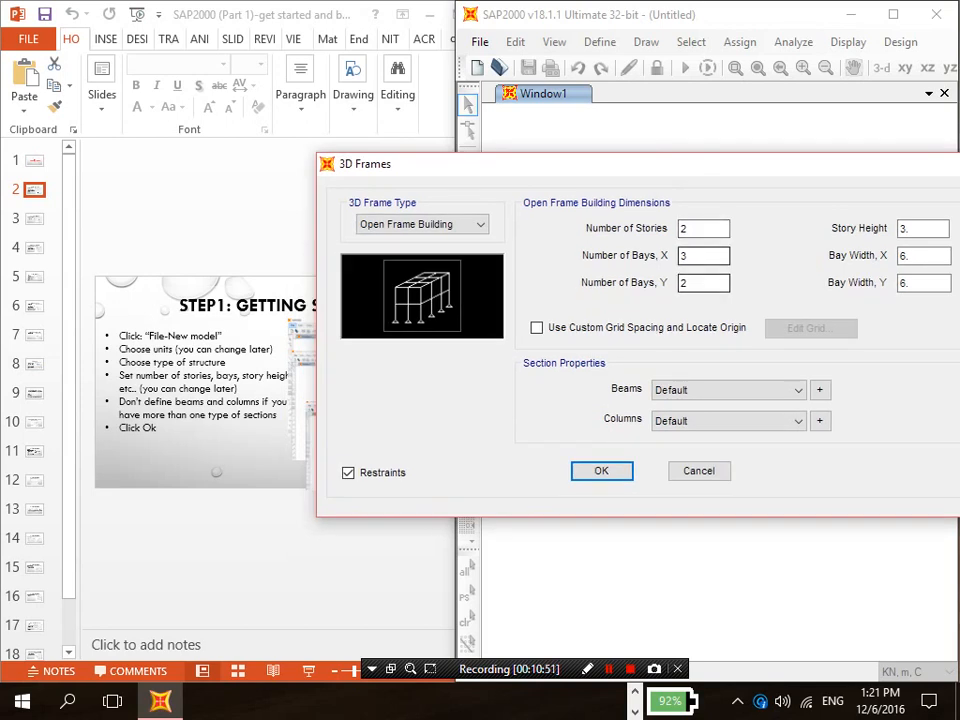
left_click_drag(709, 175, 647, 159)
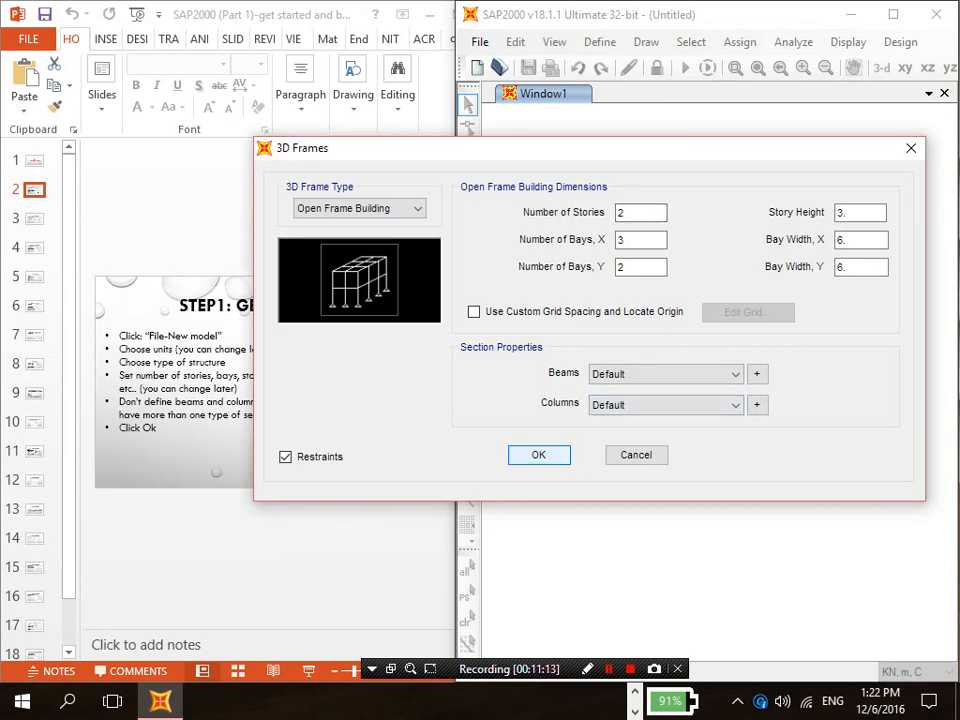
key("Return")
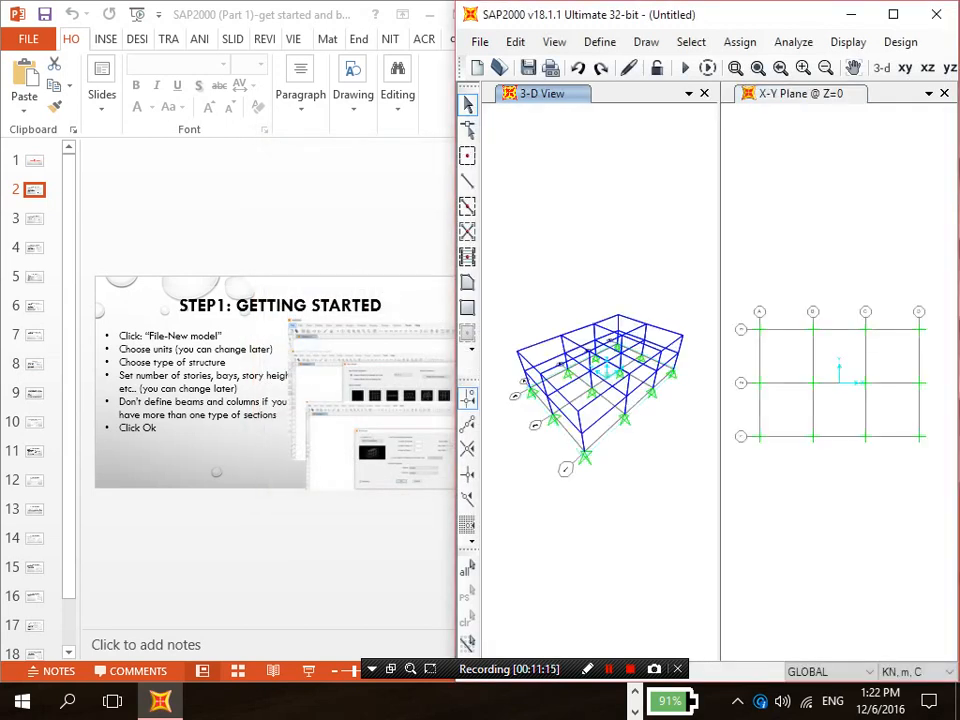
Step: Widen the 3-D View and delete all the template's frame members and supports, leaving only the grid lines
left_click_drag(720, 213, 877, 206)
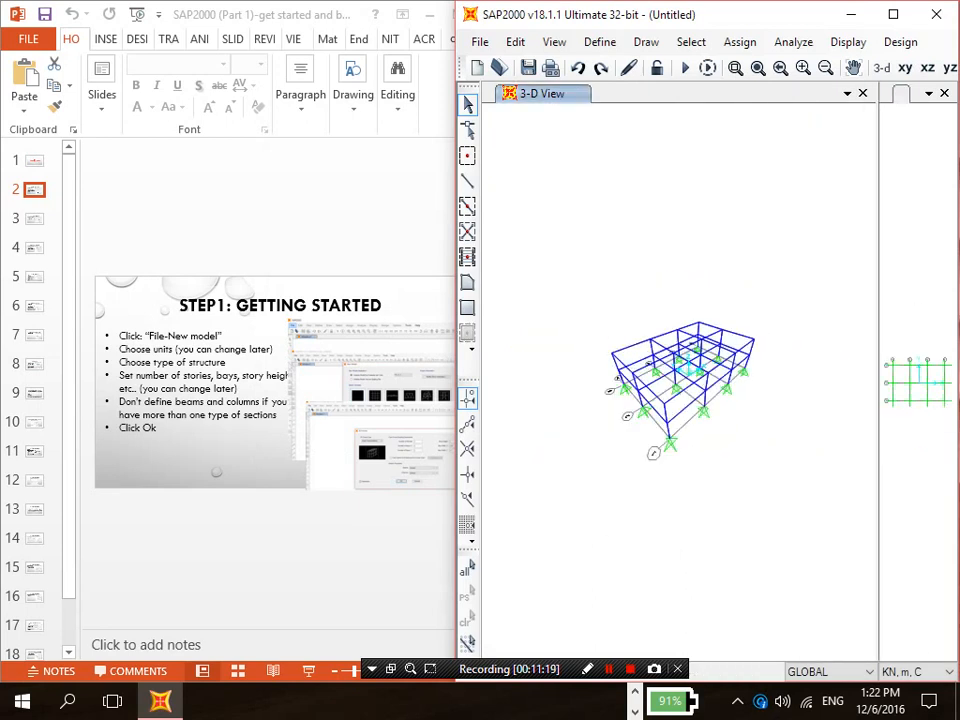
left_click_drag(583, 268, 718, 461)
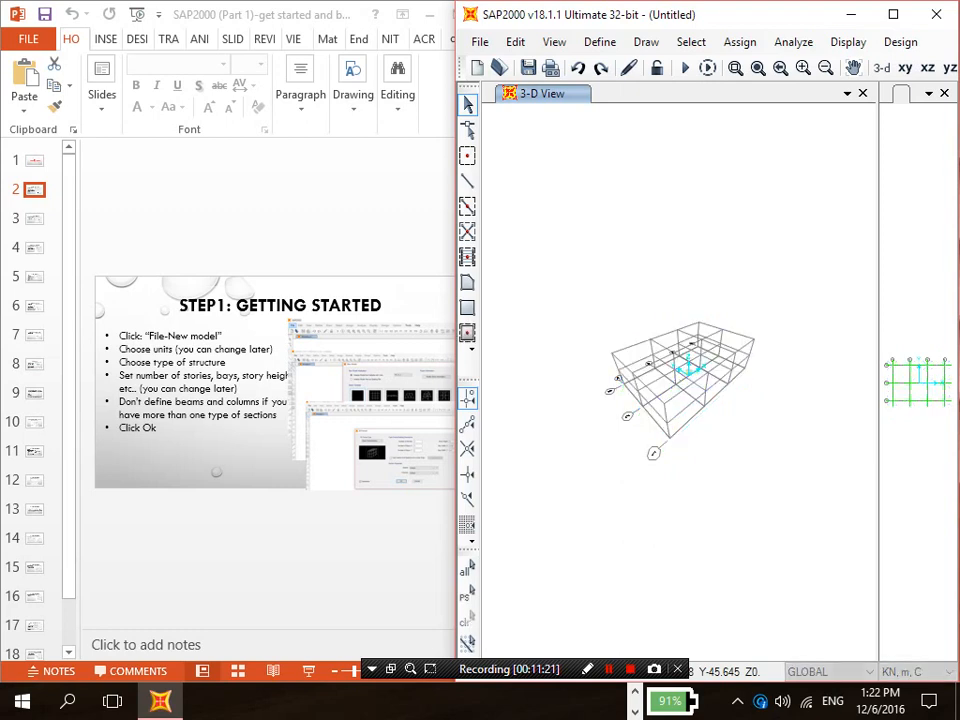
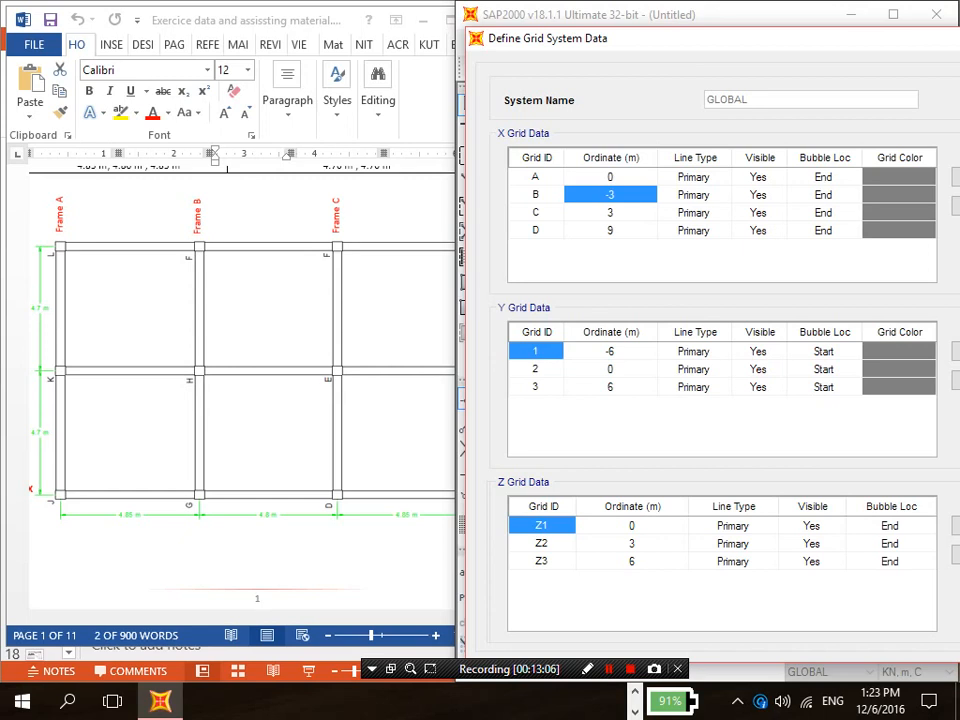
Step: Set the X grid ordinates of lines B, C and D to 4.85, 9.65 and 14.5 m
type("4.85")
key("Return")
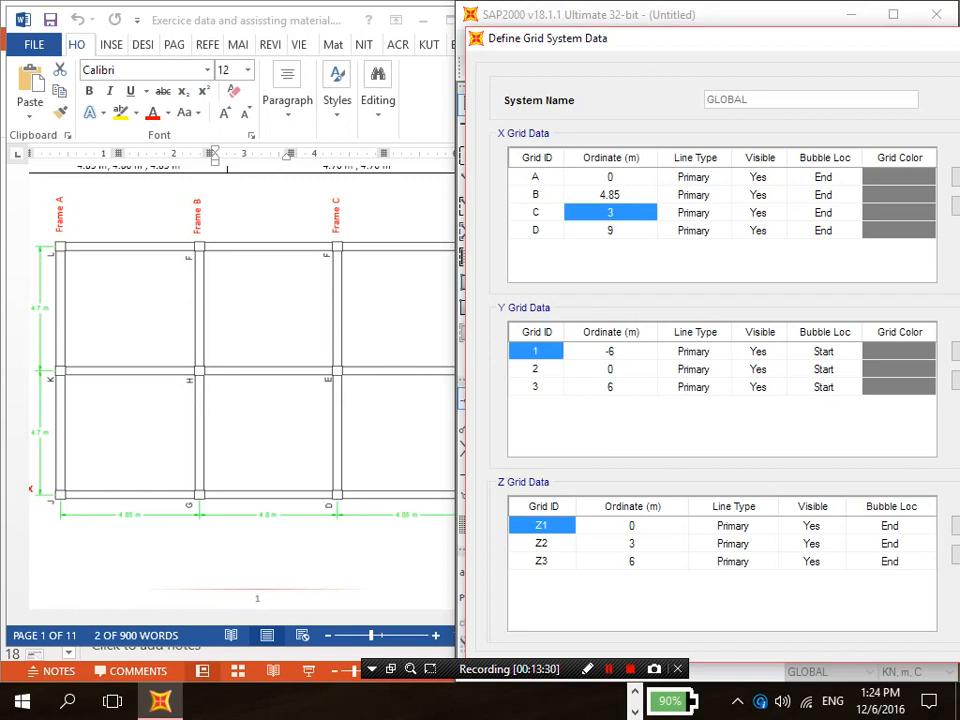
type("9.65")
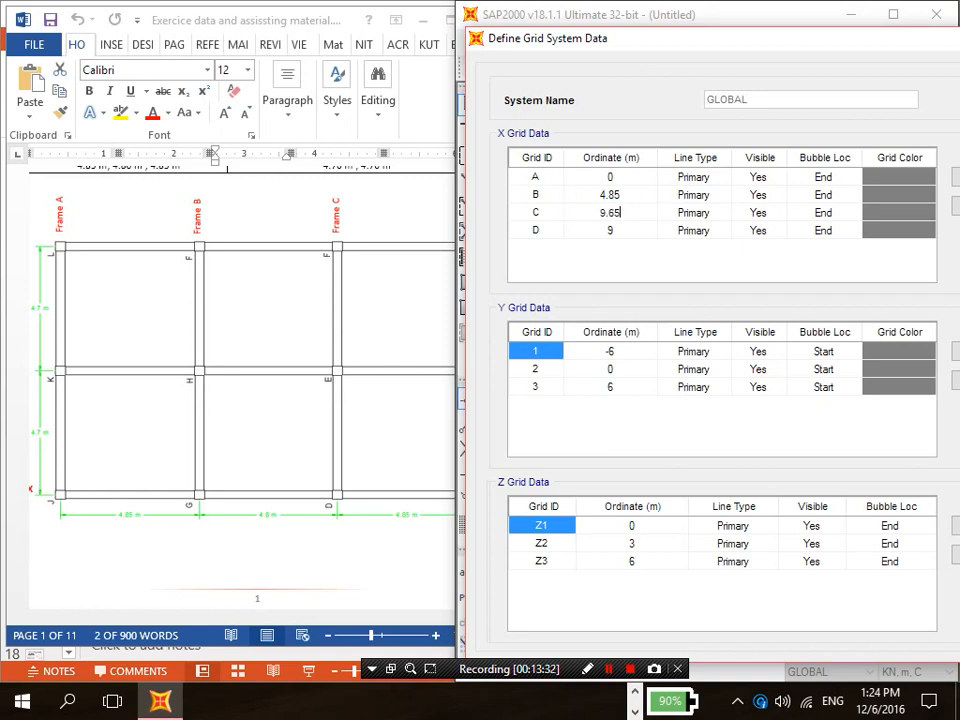
key("Return")
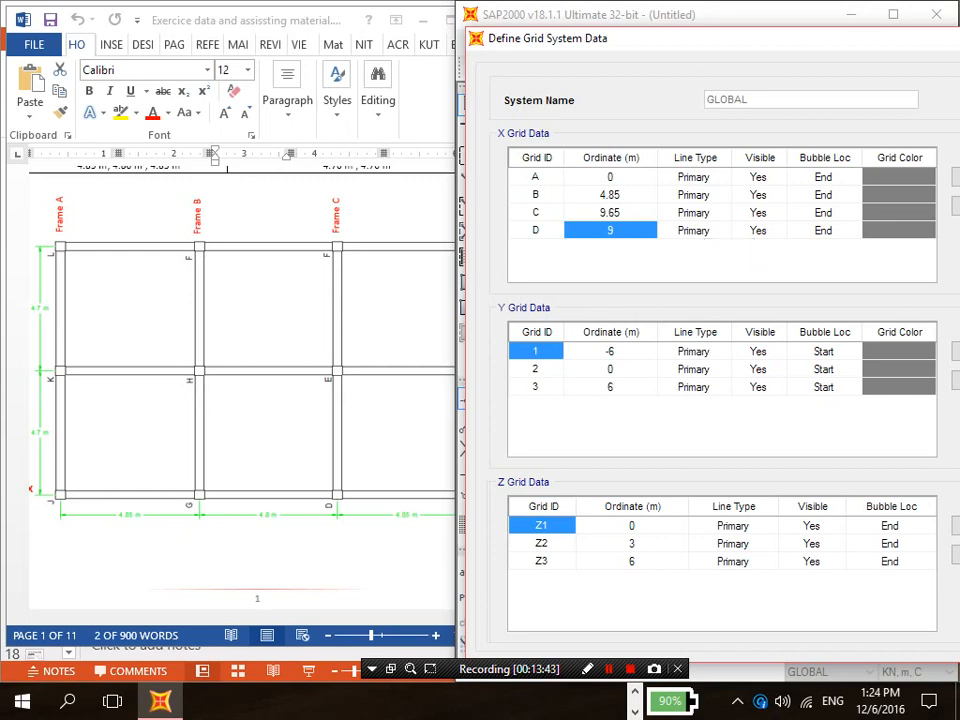
type("14.5")
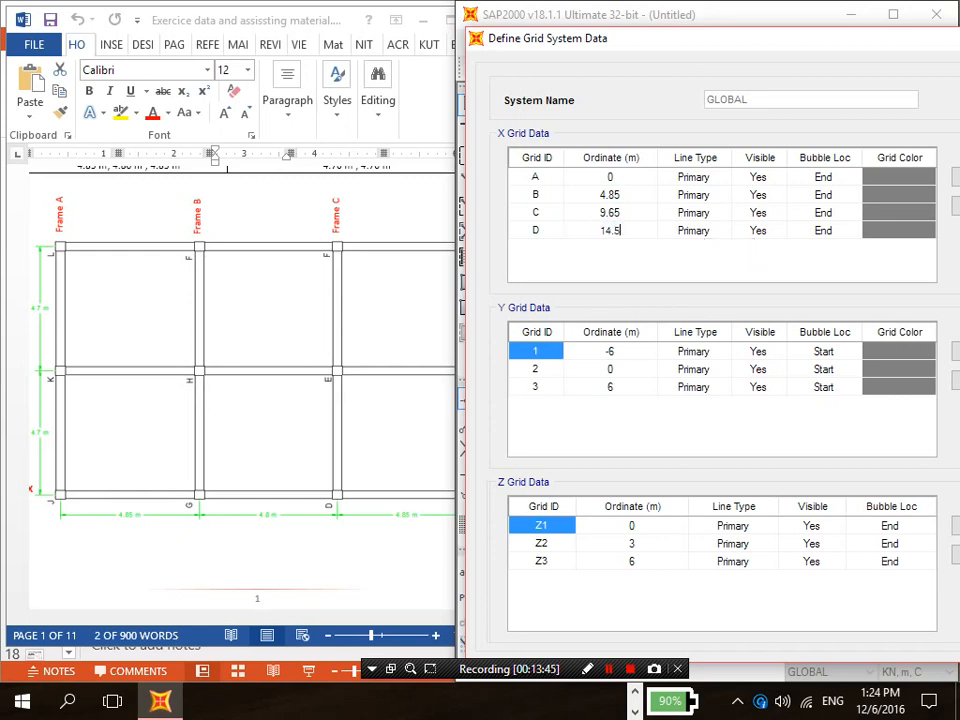
key("Return")
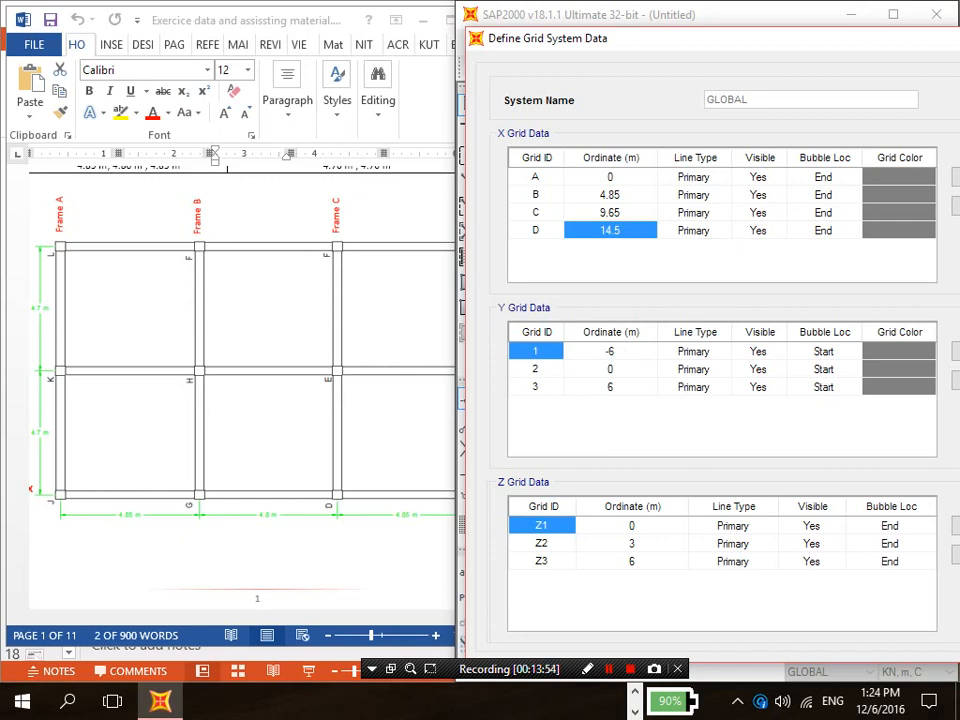
Step: Set the Y grid ordinates of lines 1, 2 and 3 to 0, 4.7 and 9.4 m
left_click(610, 351)
type("0")
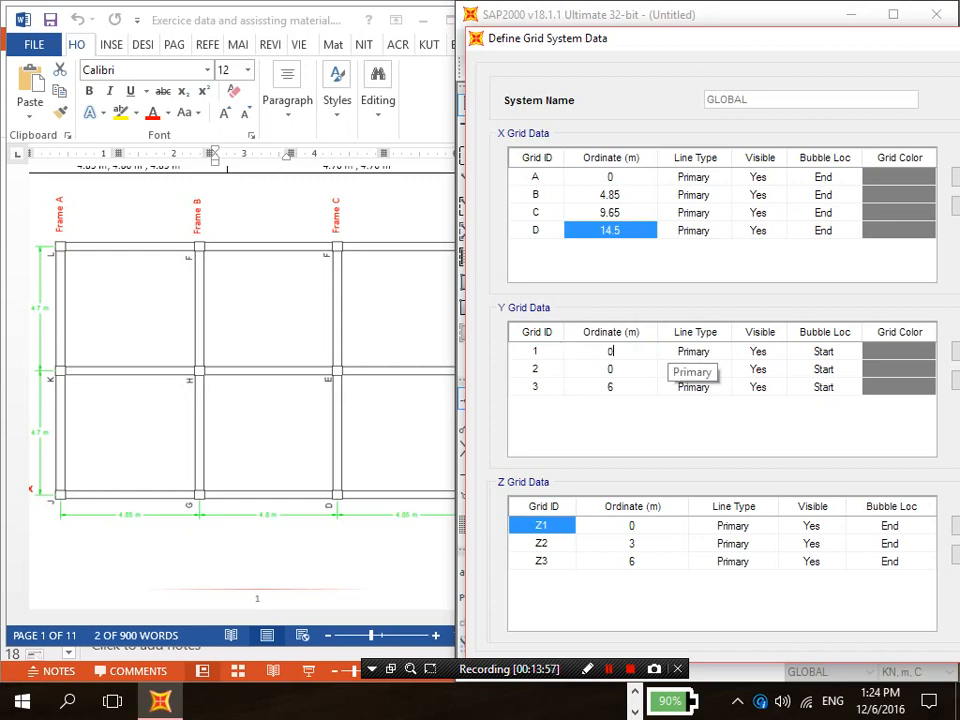
key("Return")
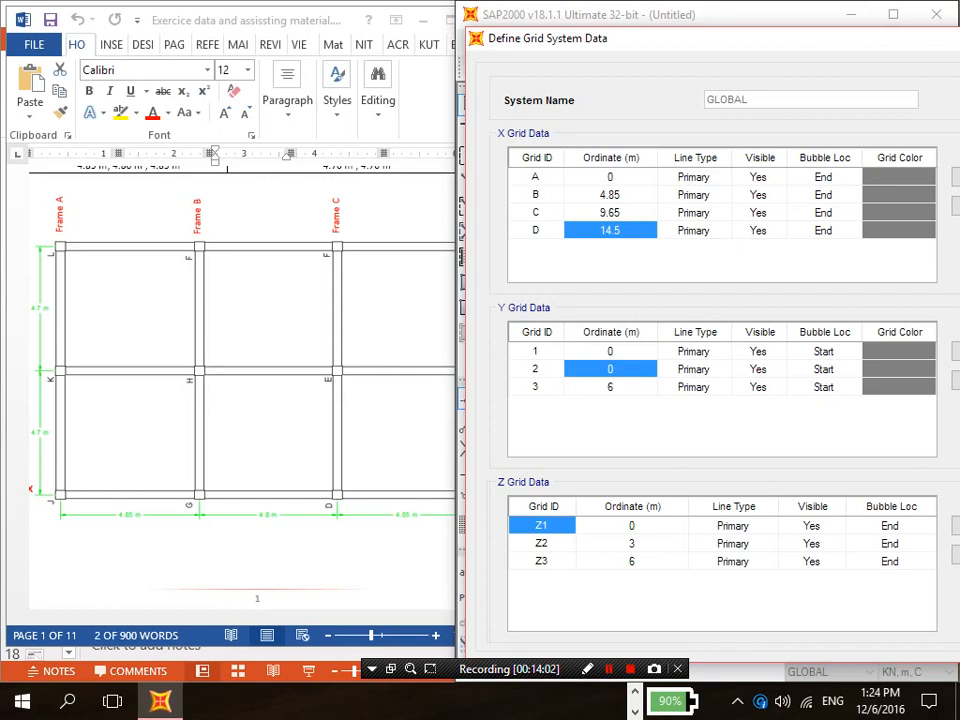
type("4.7")
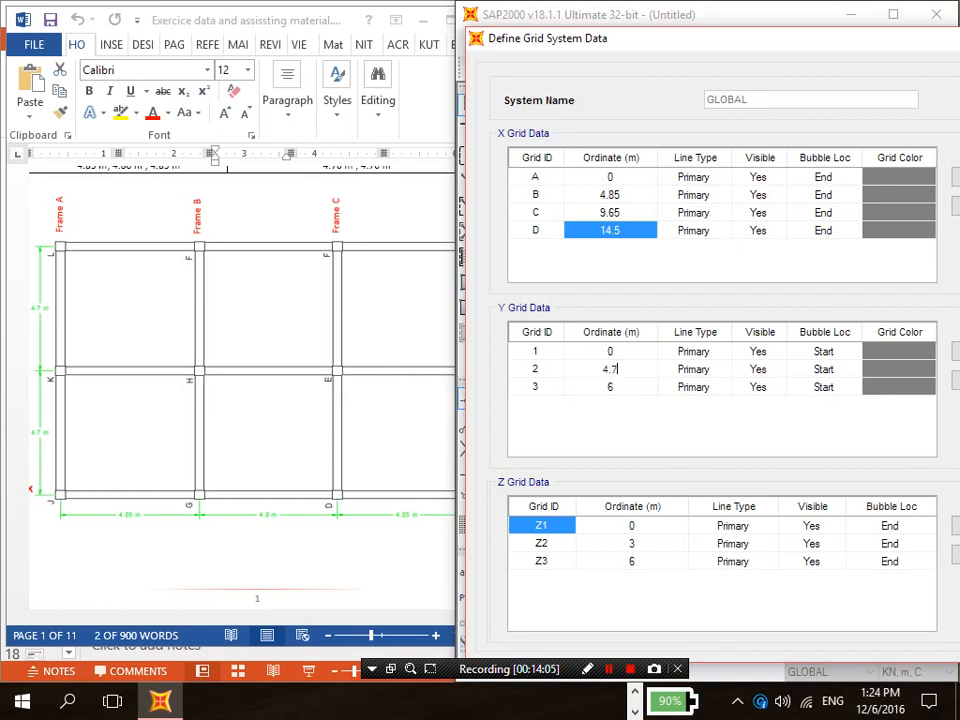
key("Return")
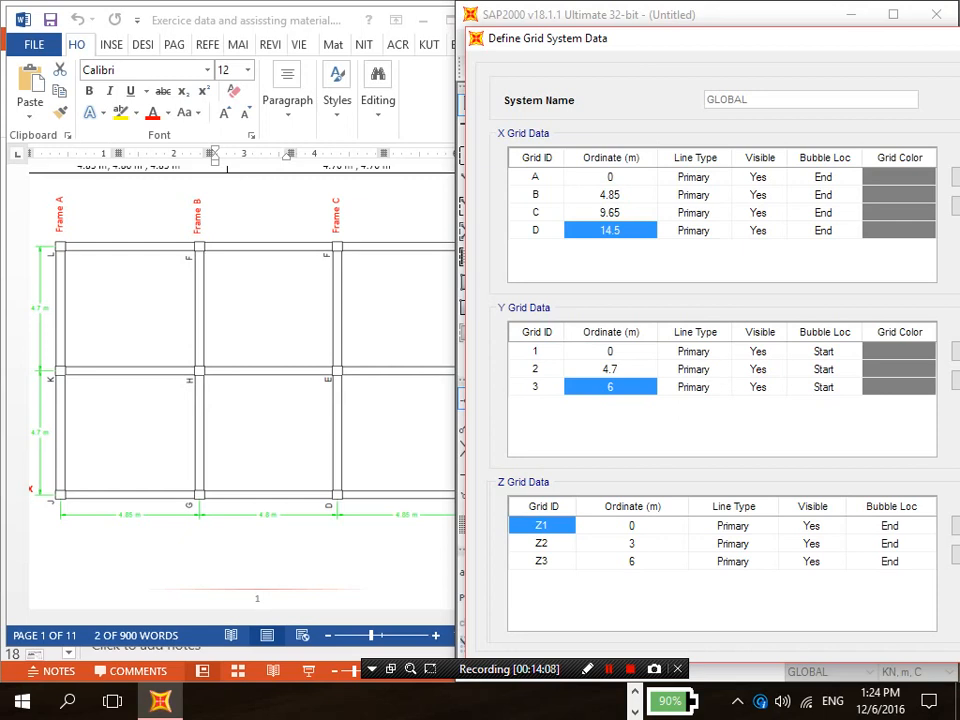
type("9.4")
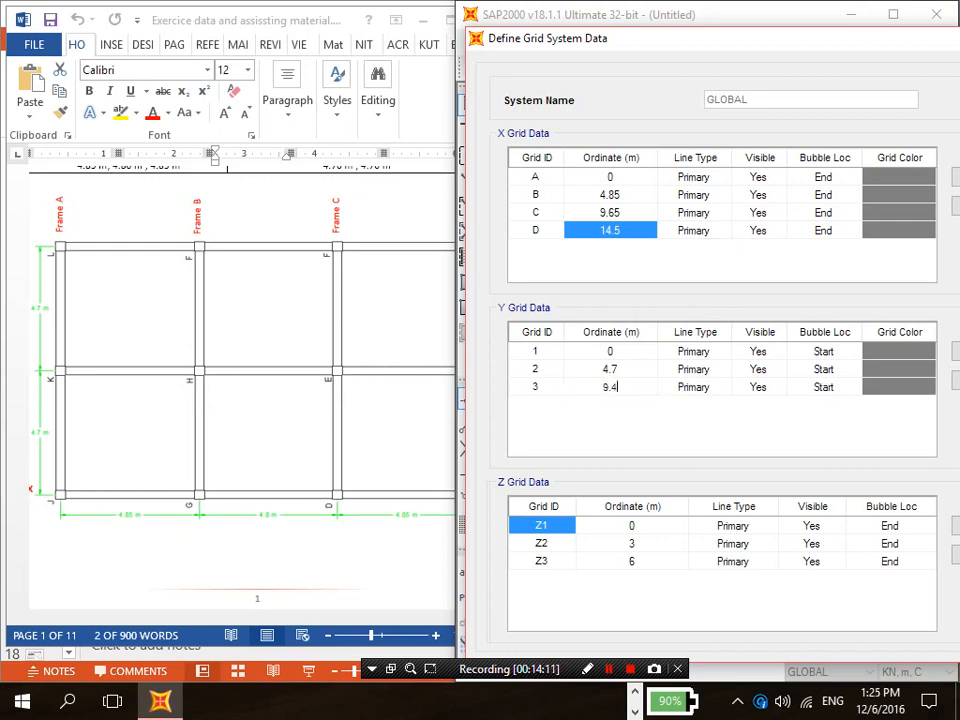
key("Return")
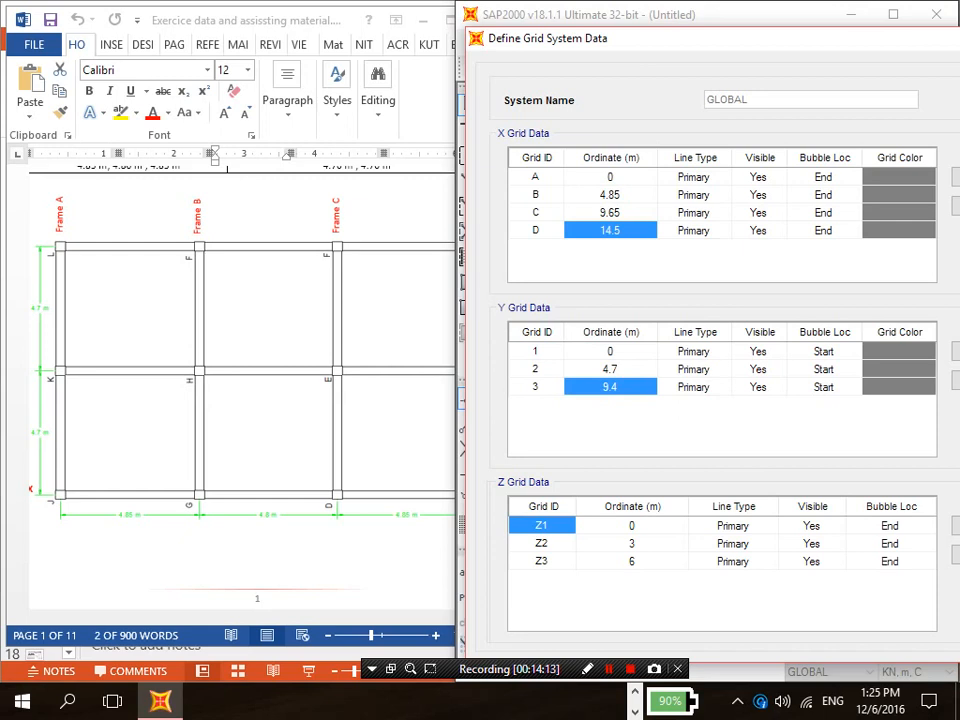
Step: Consult the frame elevation in the Word exercise, and set the Z grid ordinates of Z2 and Z3 to 3.5 and 6.5 m in SAP2000
left_click(250, 380)
scroll(250, 380, "down", 9)
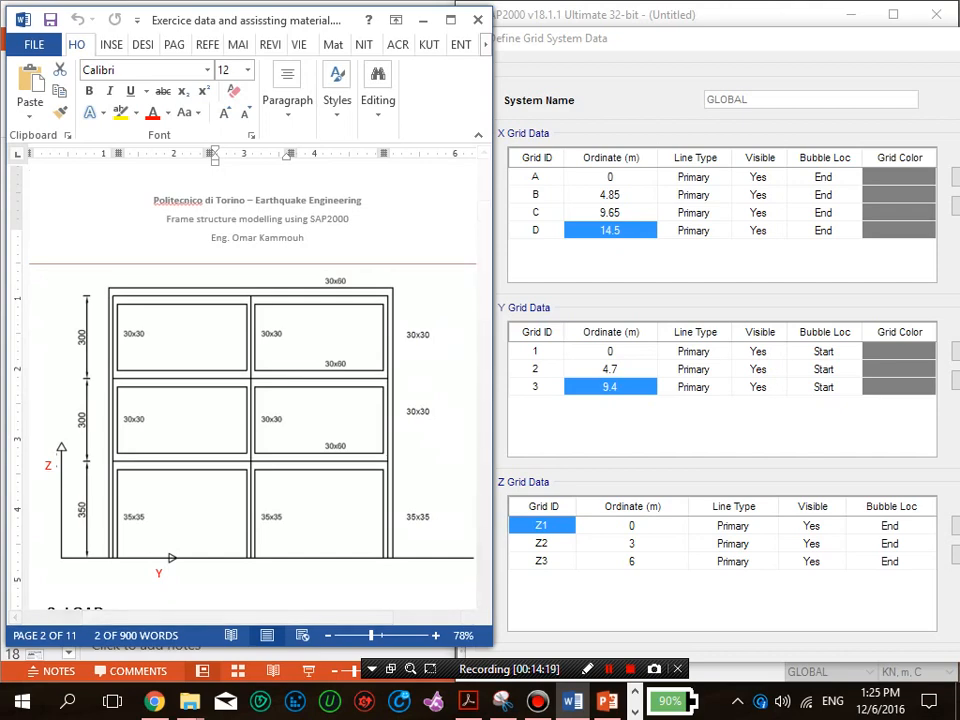
left_click(632, 526)
left_click(632, 544)
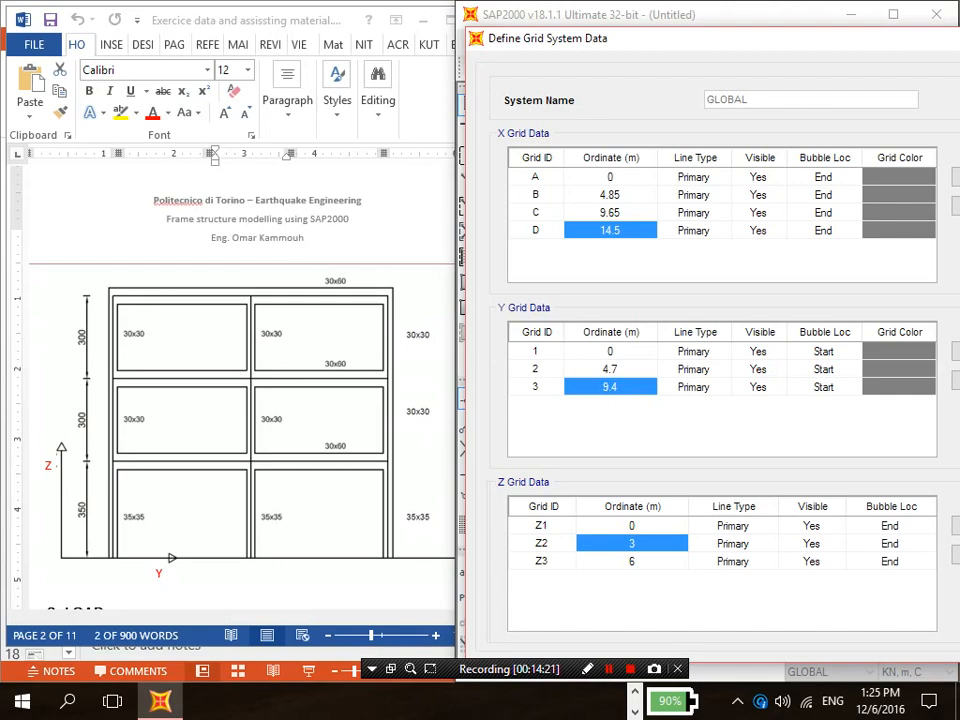
key("Return")
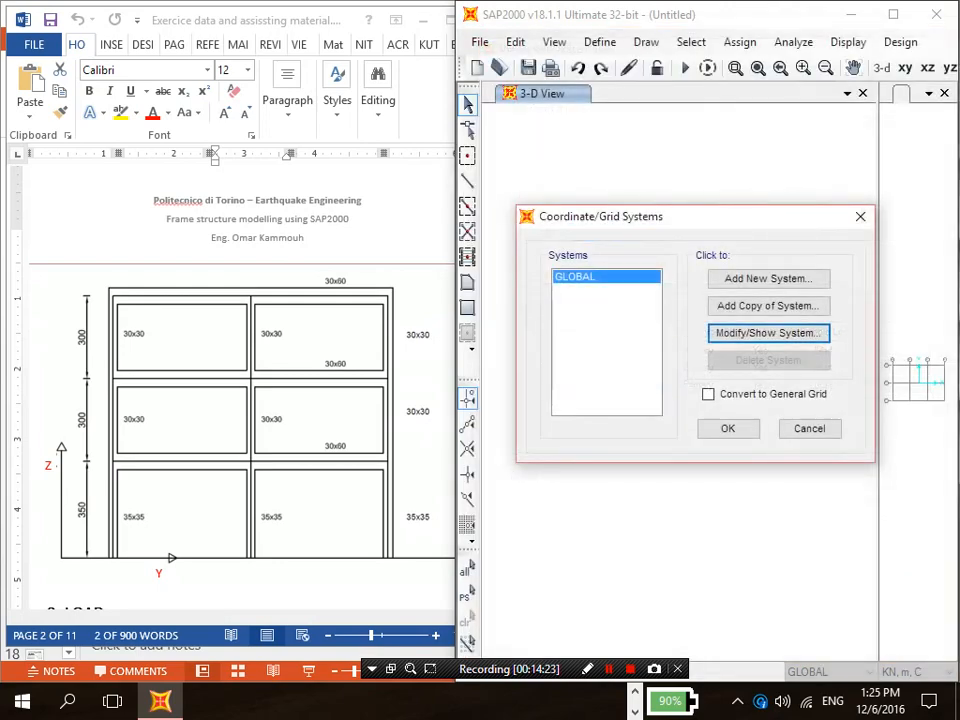
key("Return")
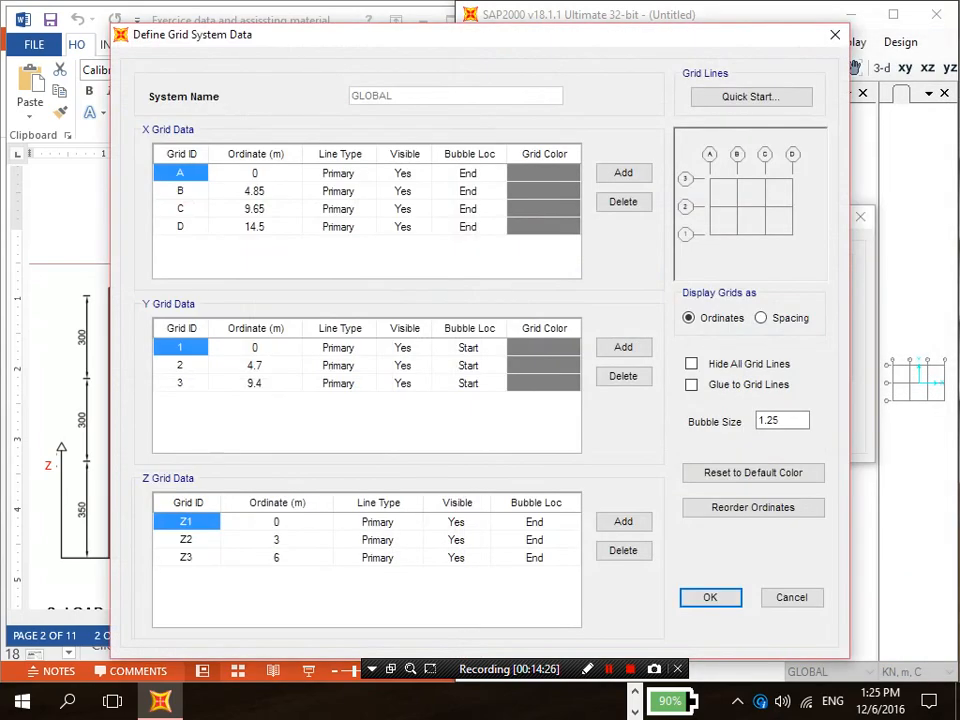
type("3.5")
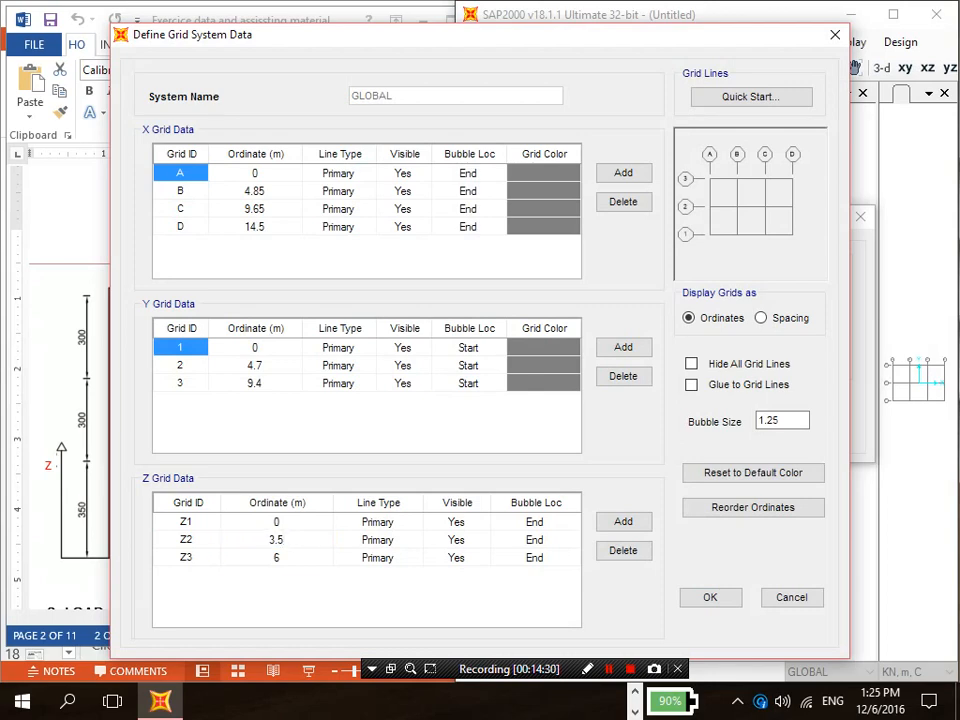
left_click(276, 557)
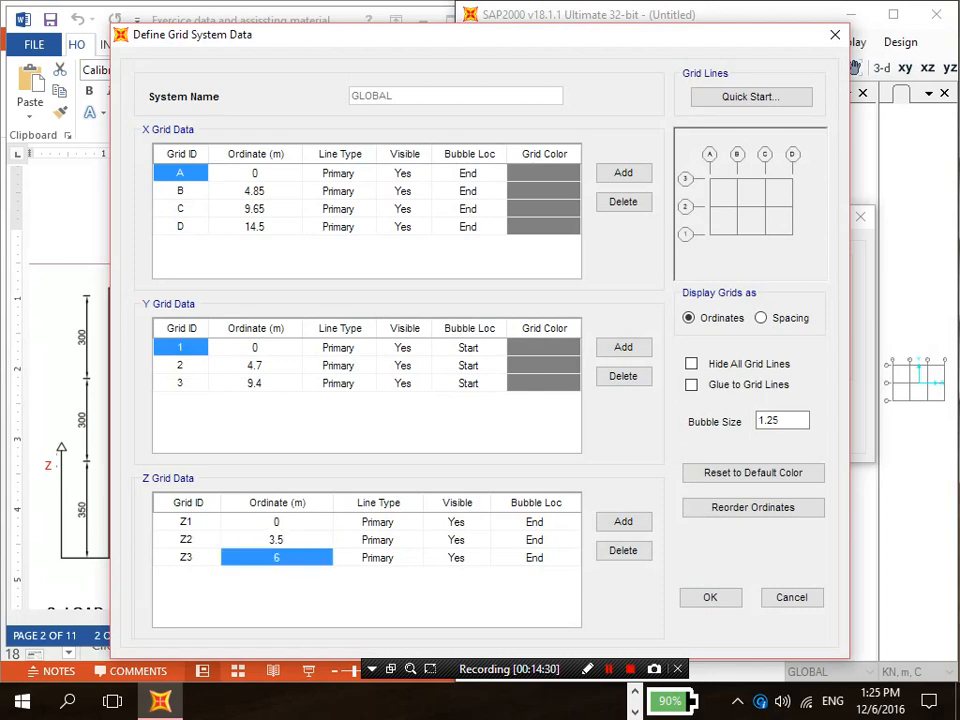
left_click_drag(528, 35, 705, 41)
type("6.5")
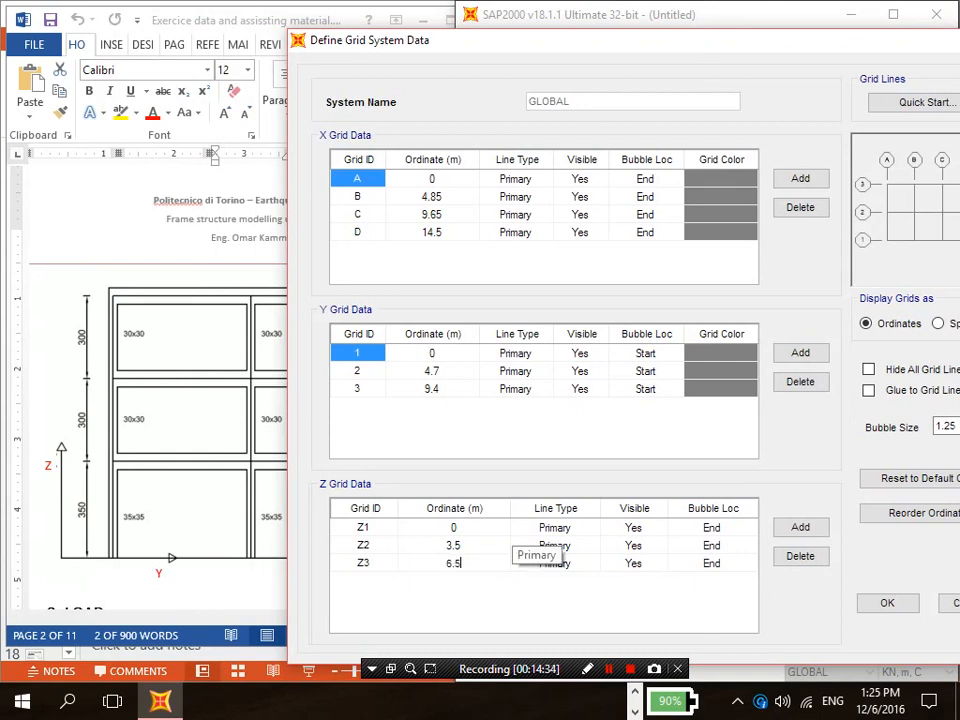
Step: Add a Z grid line named Z4 at 9.5 m and apply the edited grid to the model
left_click(633, 563)
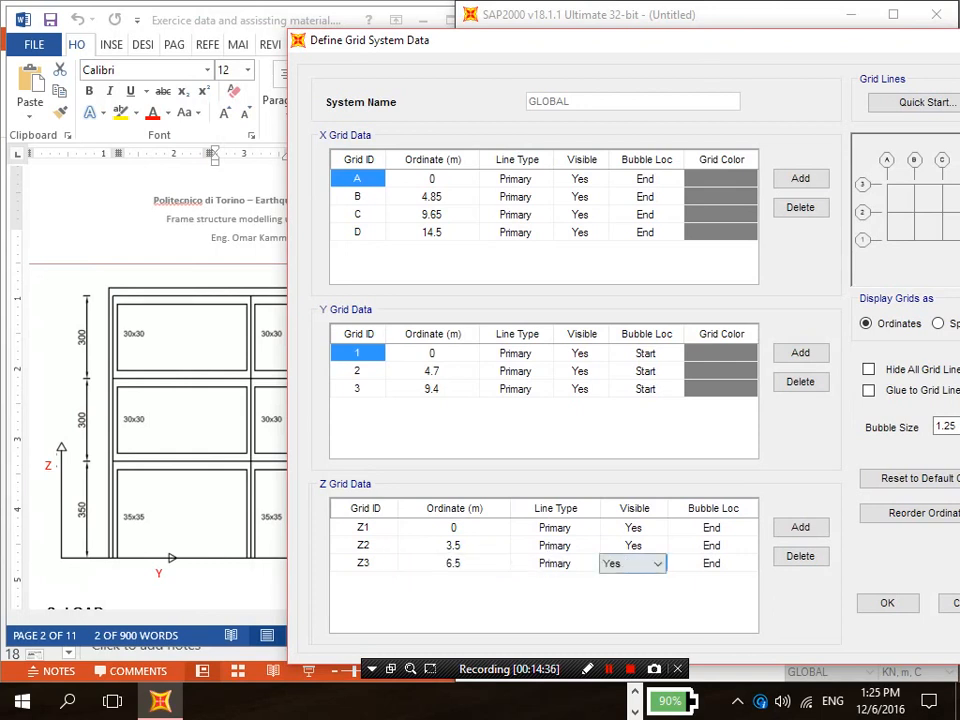
left_click(800, 527)
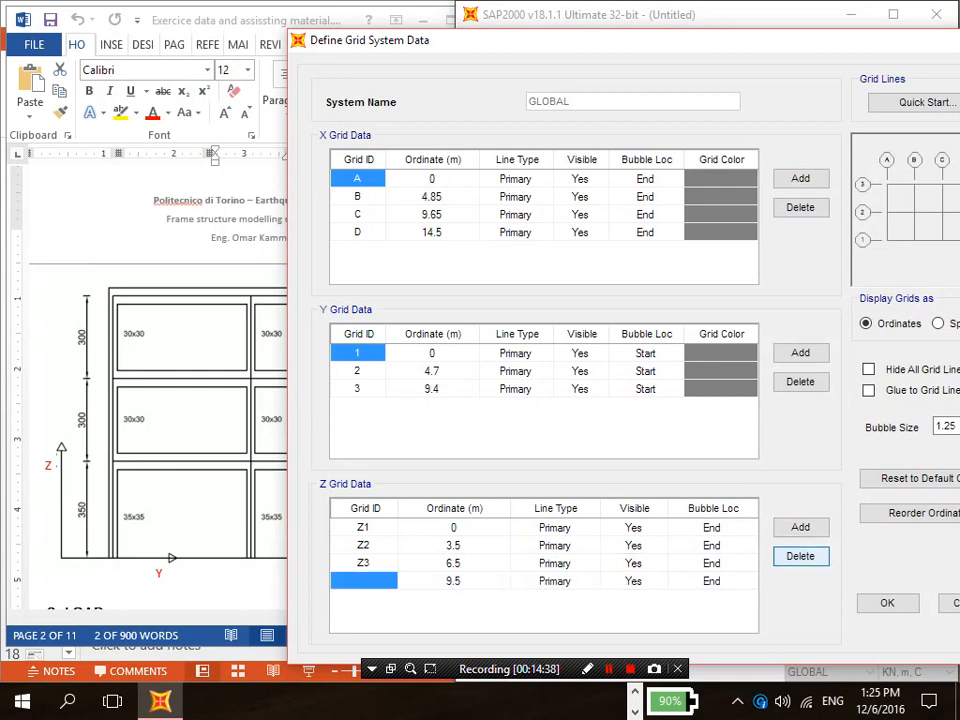
type("Z4")
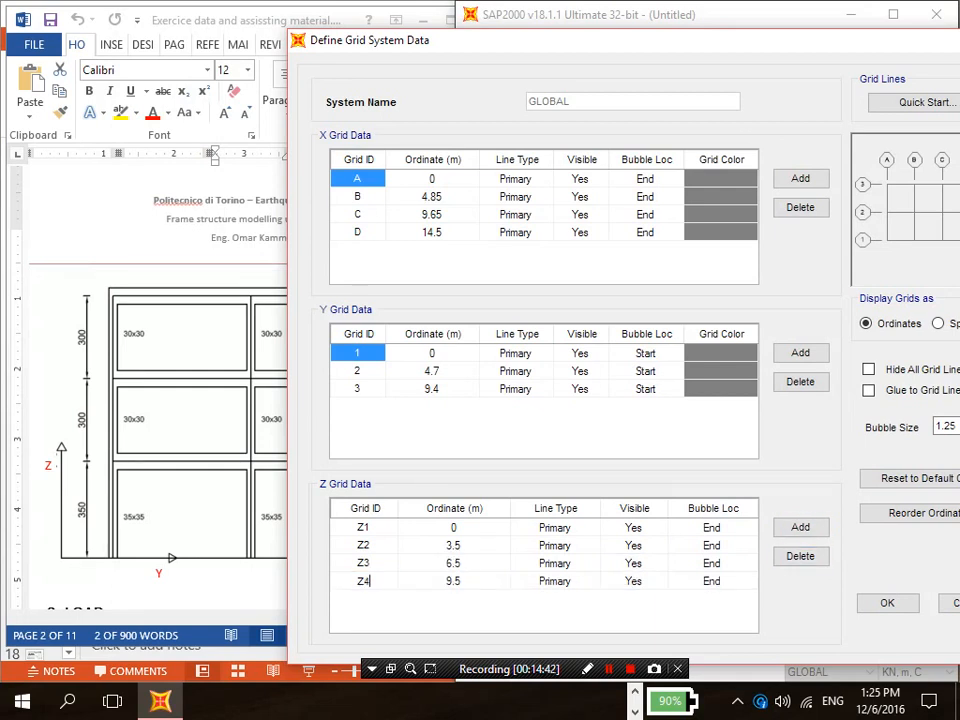
key("Tab")
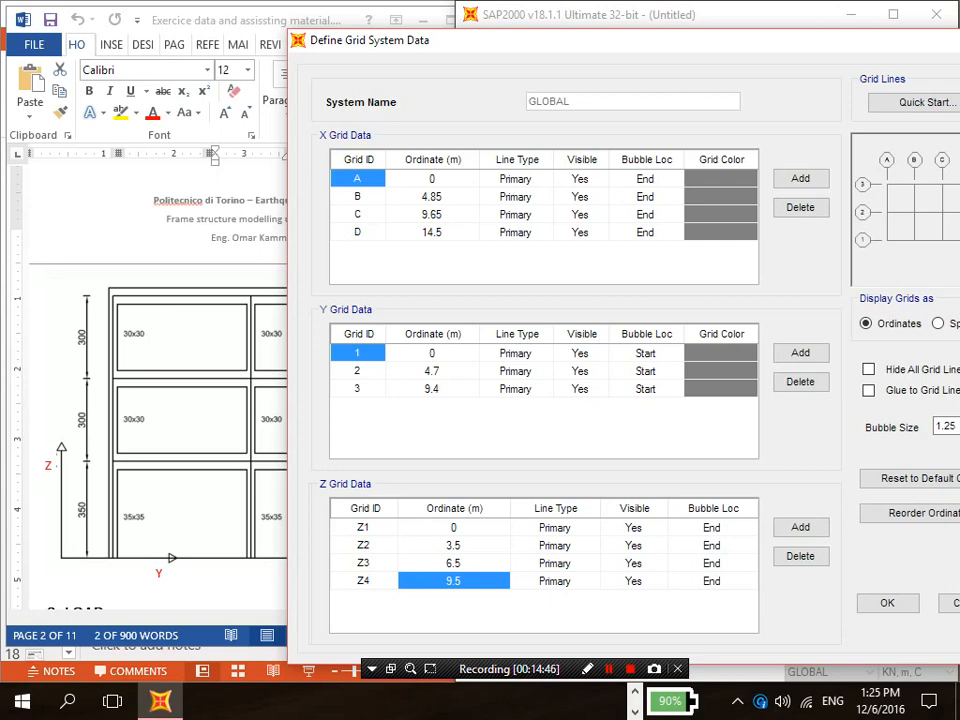
left_click_drag(620, 40, 584, 35)
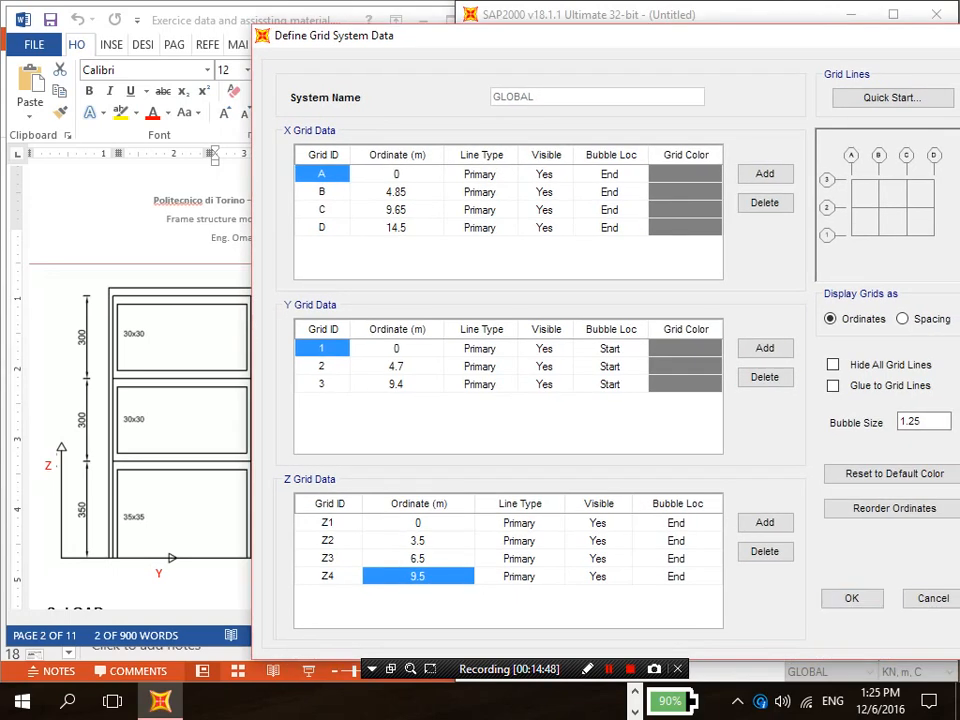
left_click(852, 598)
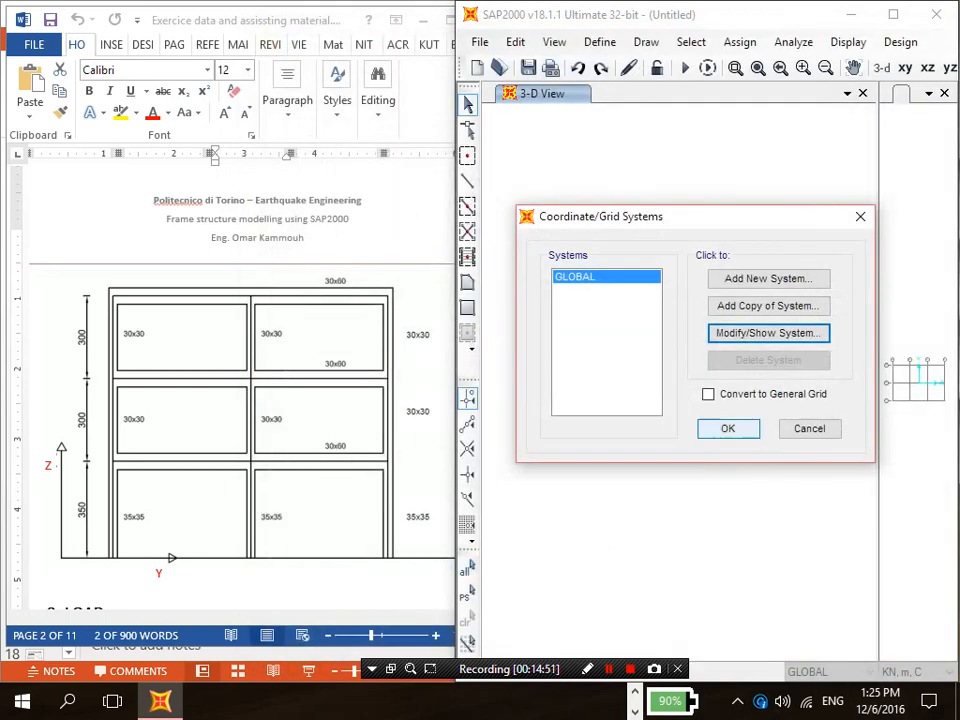
left_click(728, 428)
scroll(742, 362, "up", 1)
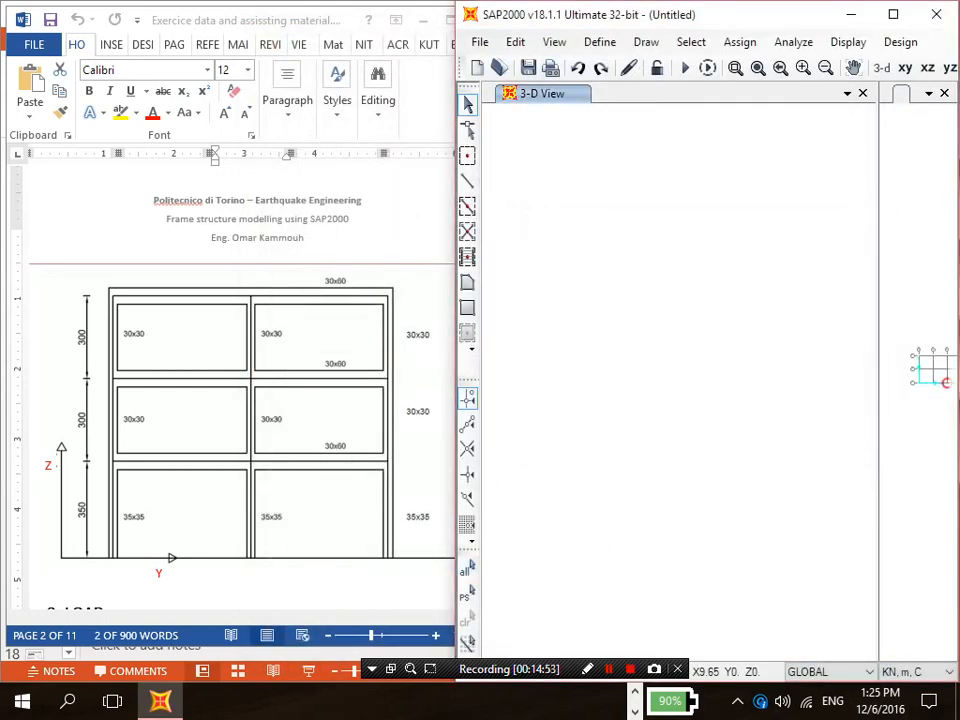
middle_click_drag(688, 397, 688, 448)
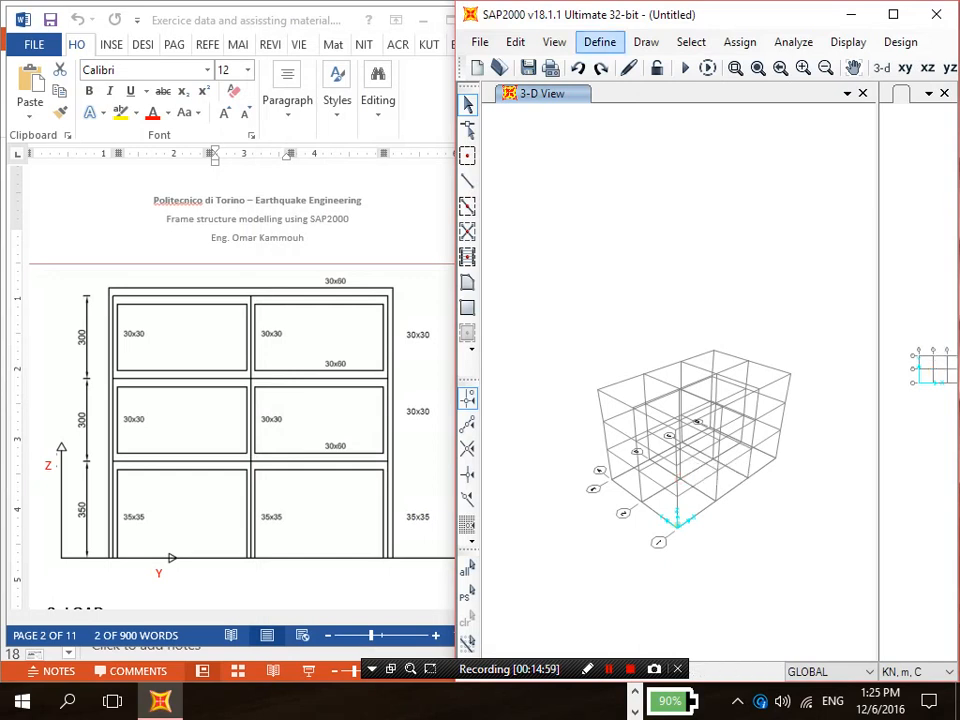
left_click(600, 42)
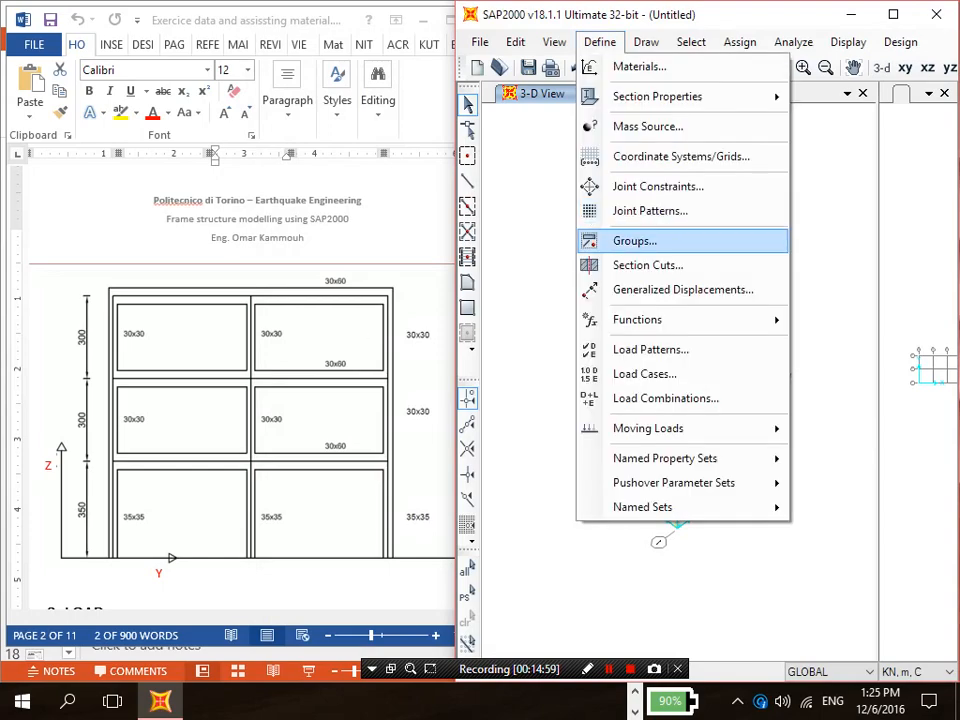
left_click(680, 156)
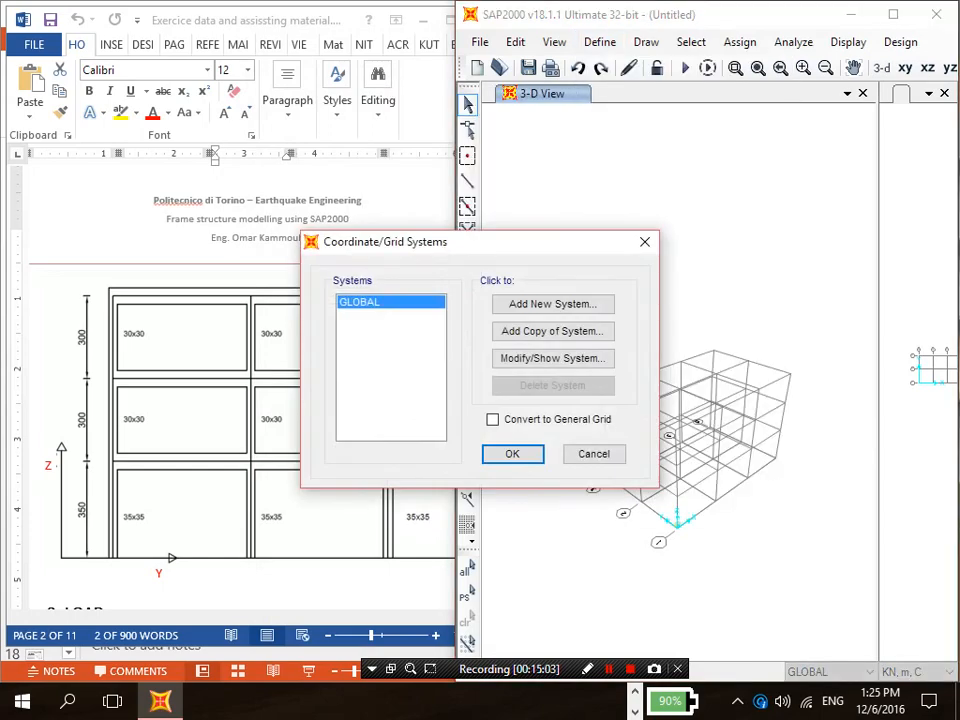
left_click(555, 358)
left_click_drag(539, 31, 718, 55)
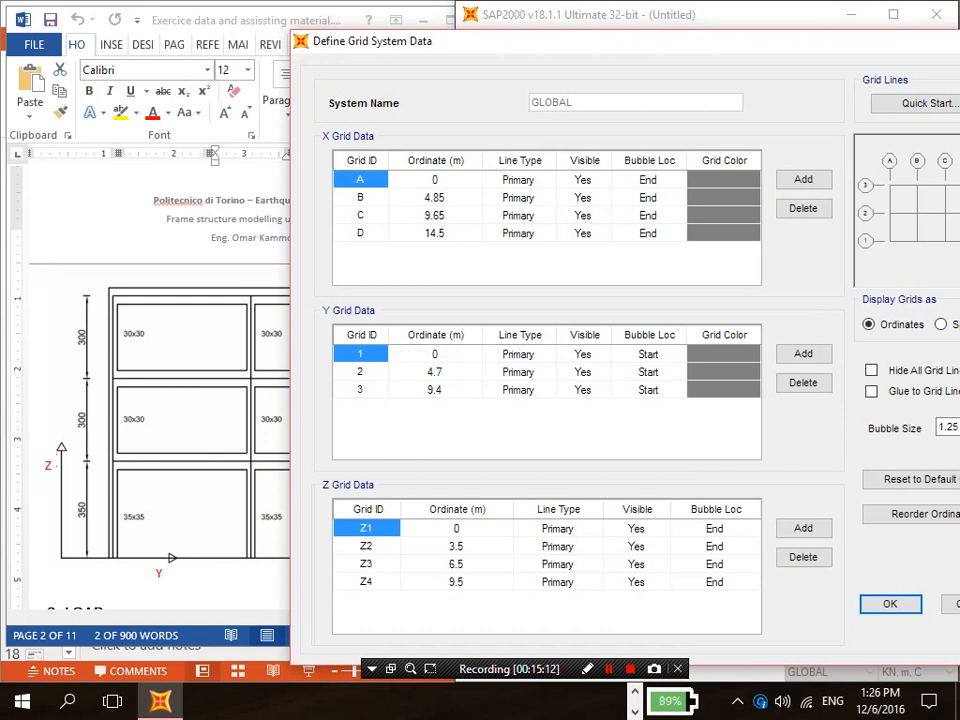
left_click(803, 382)
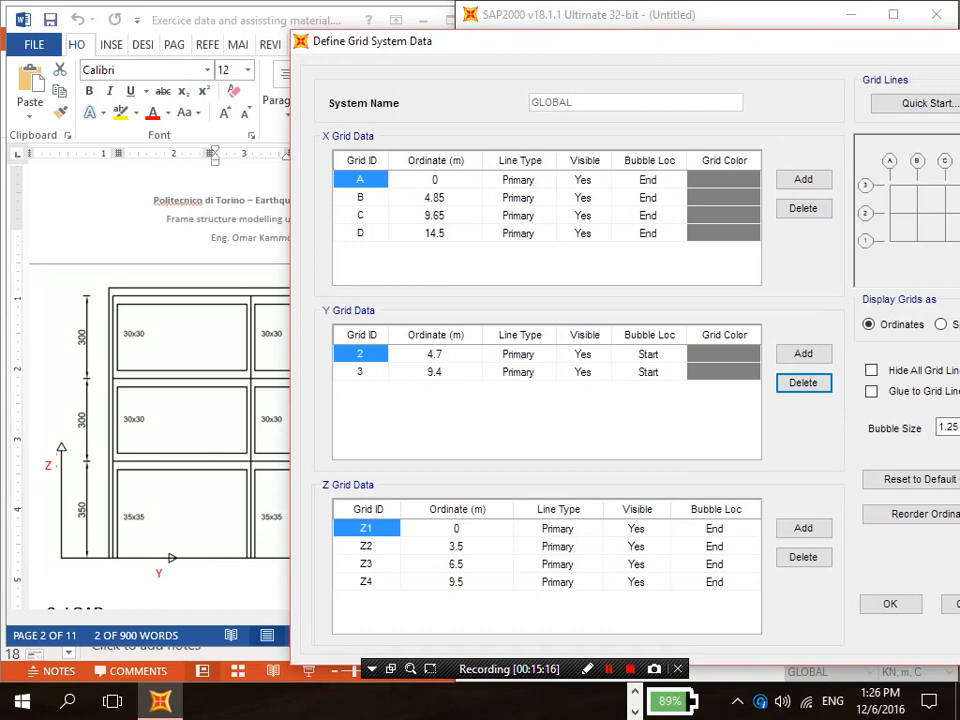
left_click(803, 353)
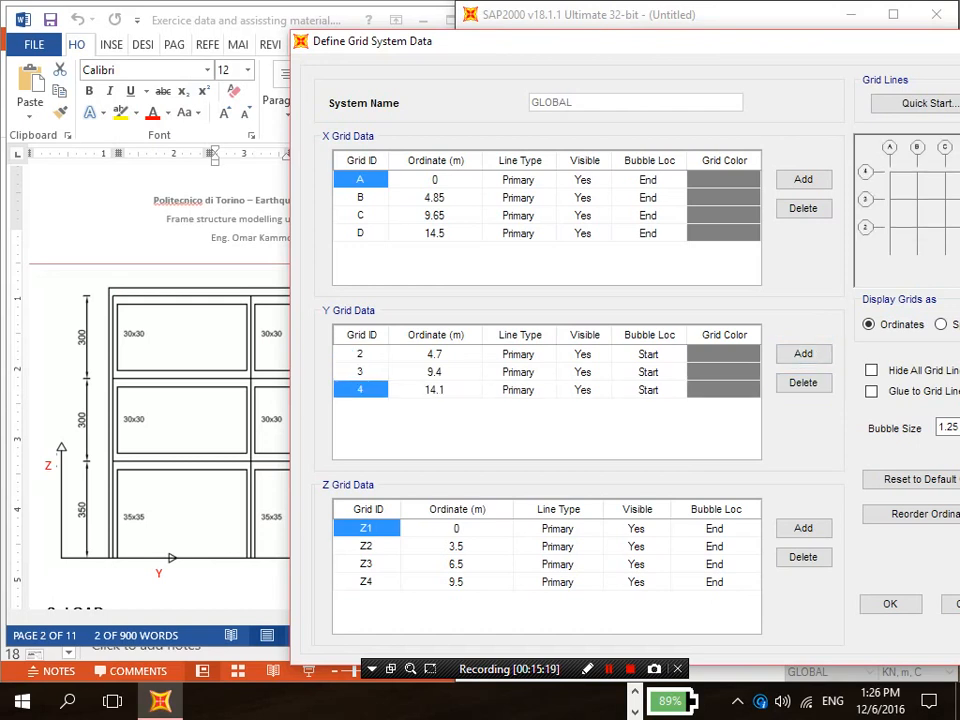
left_click(435, 354)
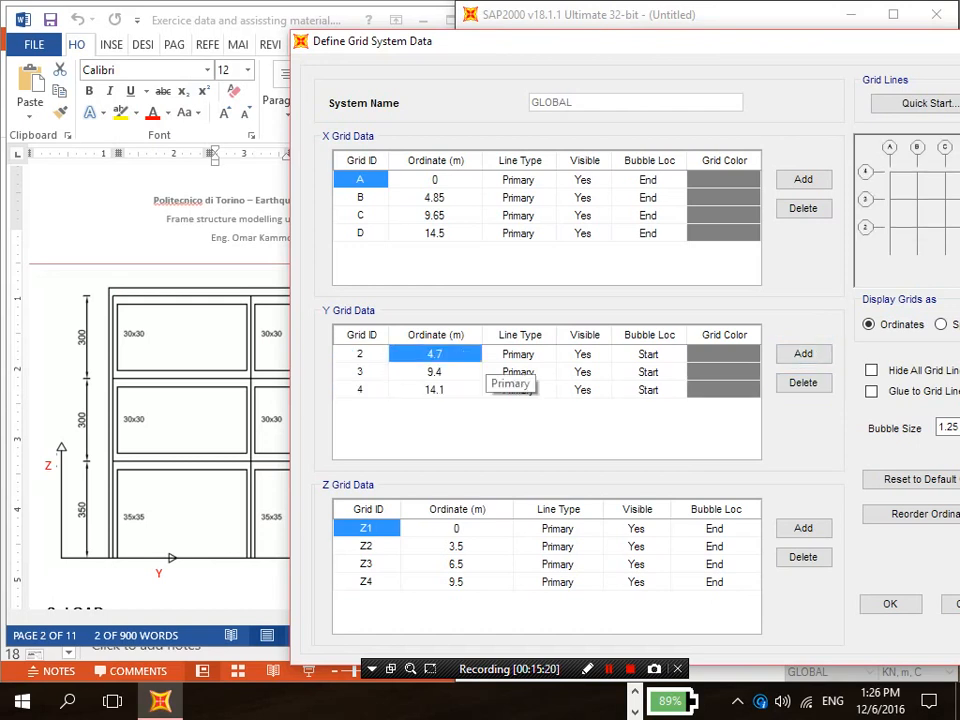
left_click(952, 604)
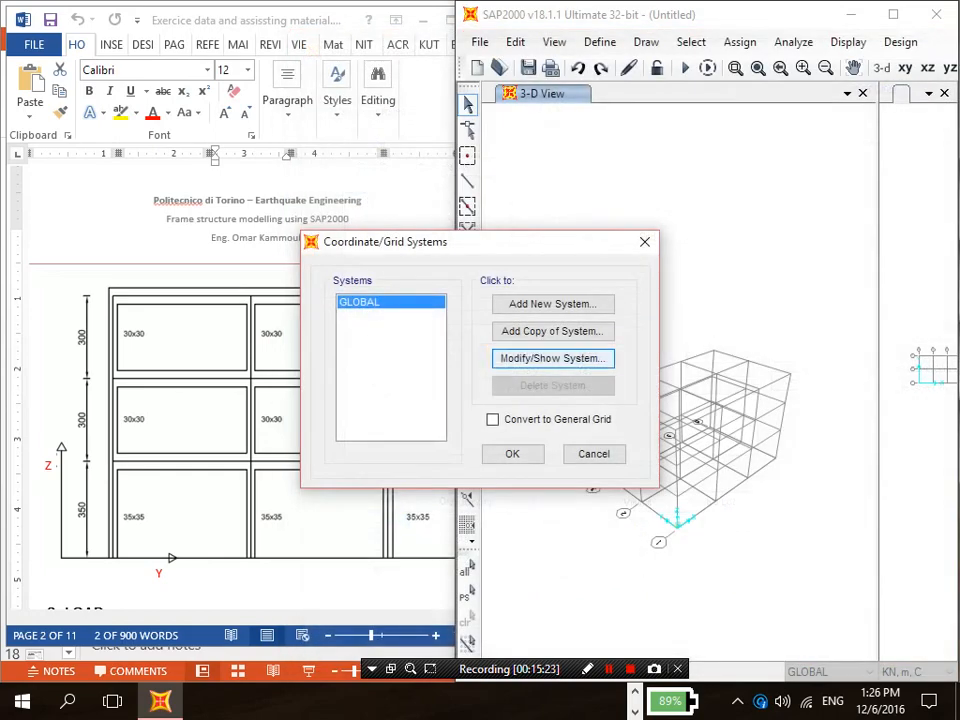
Step: Delete the base grid line Z1 from the GLOBAL grid system and apply the change
left_click(553, 358)
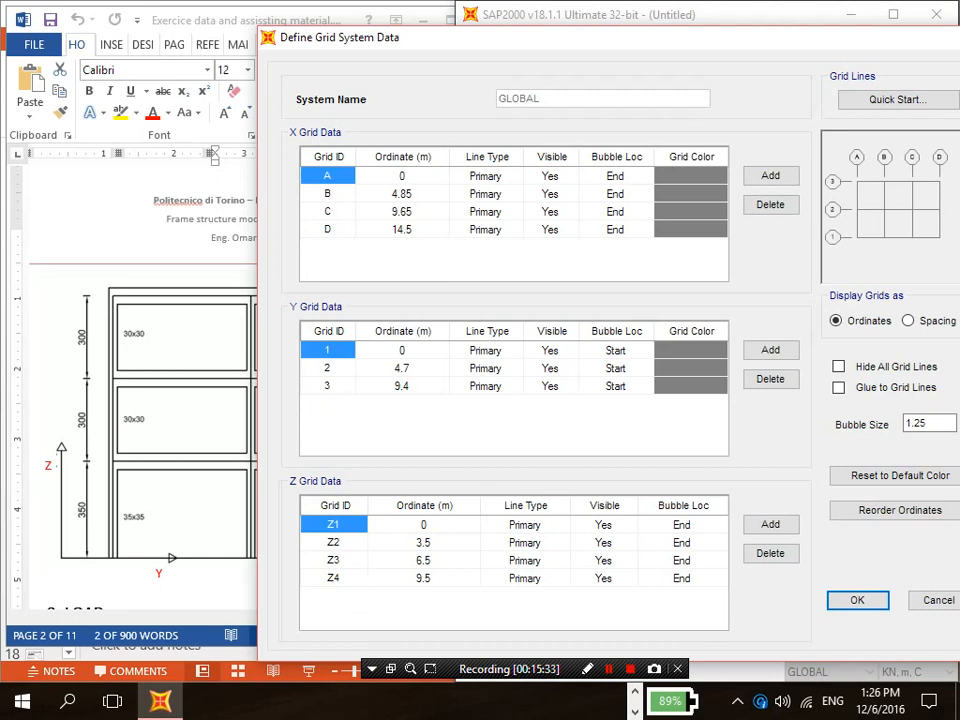
left_click(770, 553)
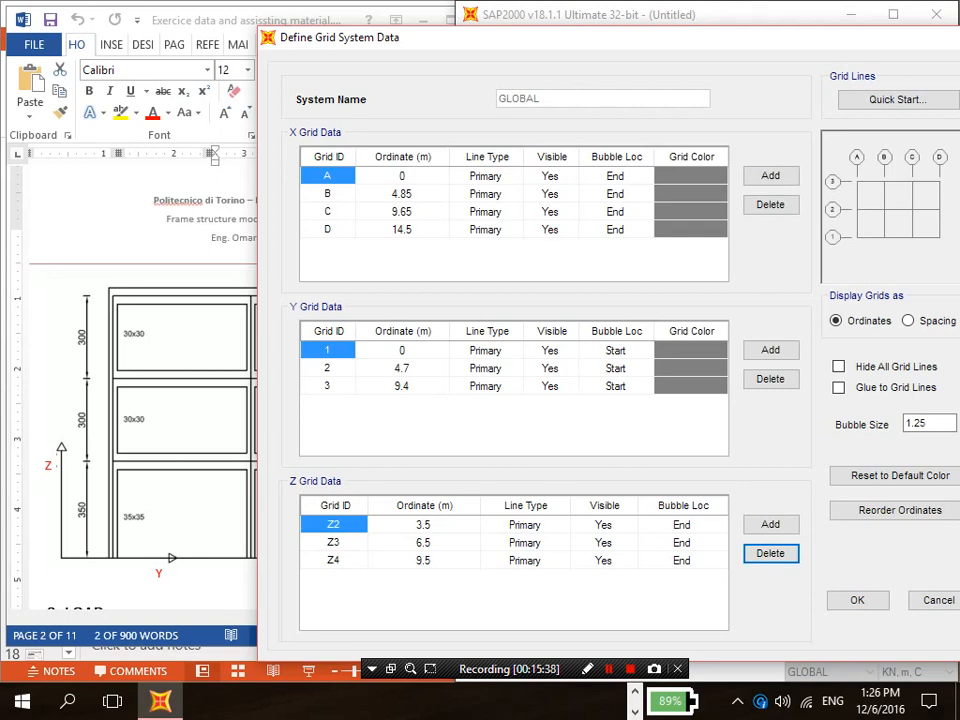
left_click(857, 600)
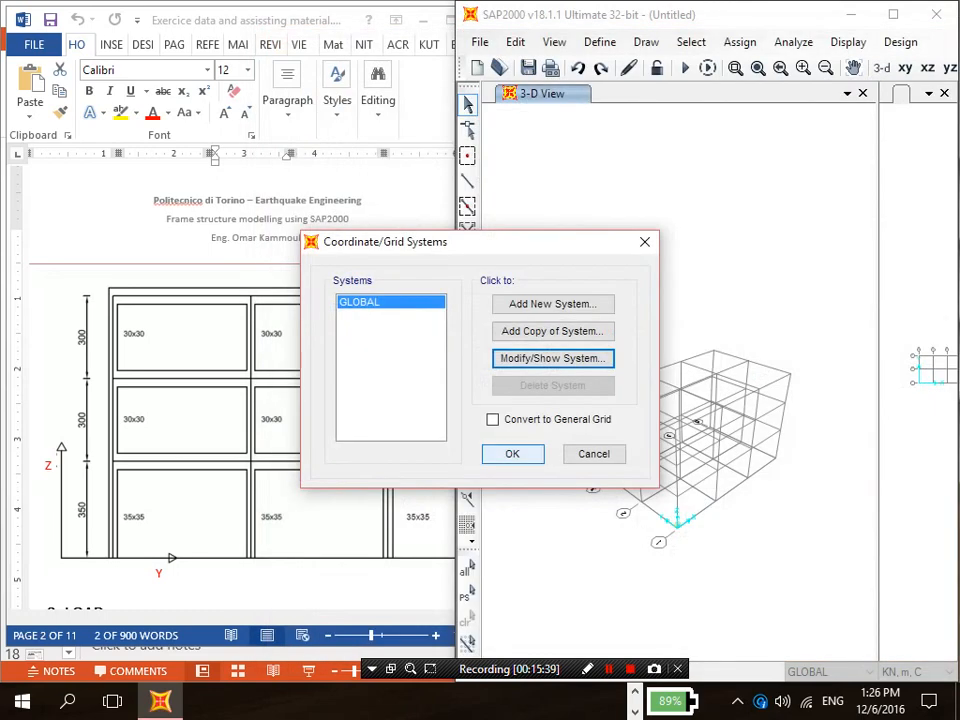
left_click(512, 454)
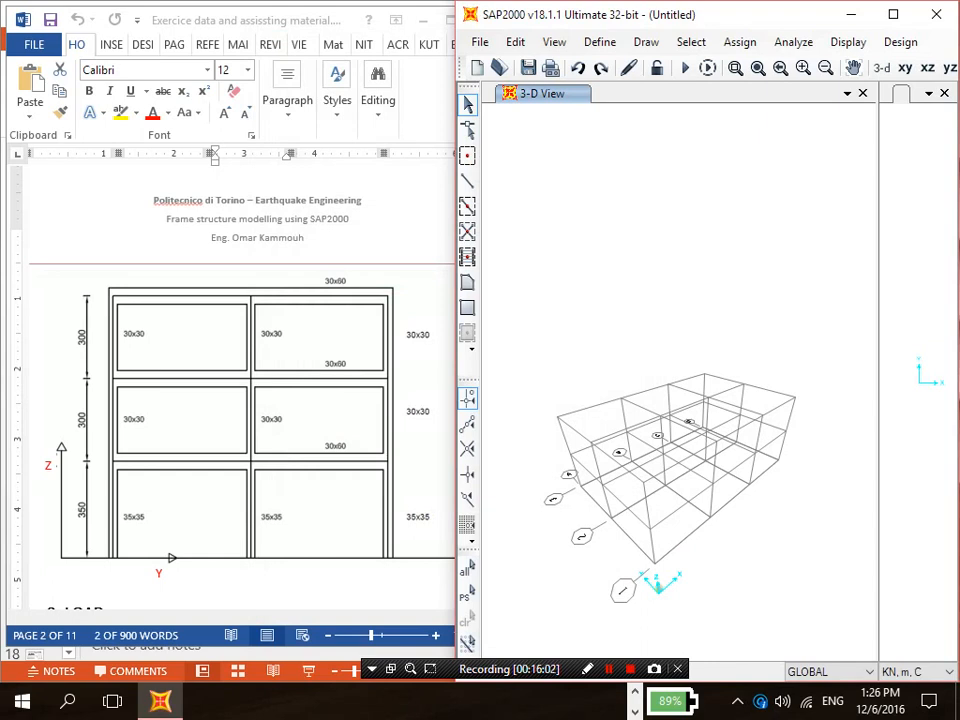
Step: Review the X, Y and Z grid ordinates of the GLOBAL grid system
left_click(600, 42)
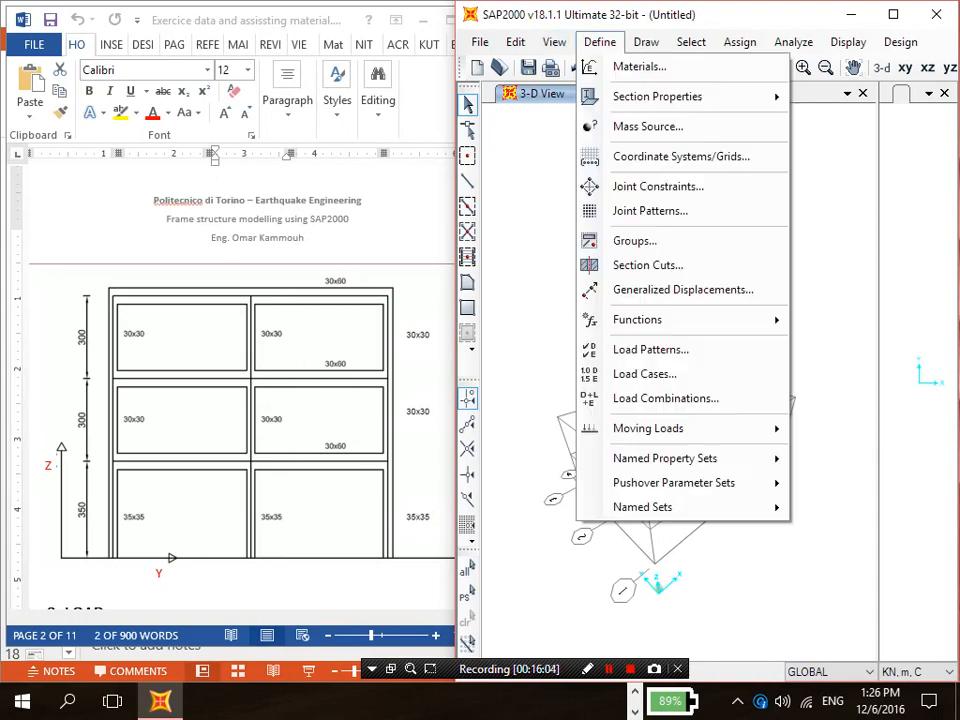
left_click(681, 154)
left_click(552, 357)
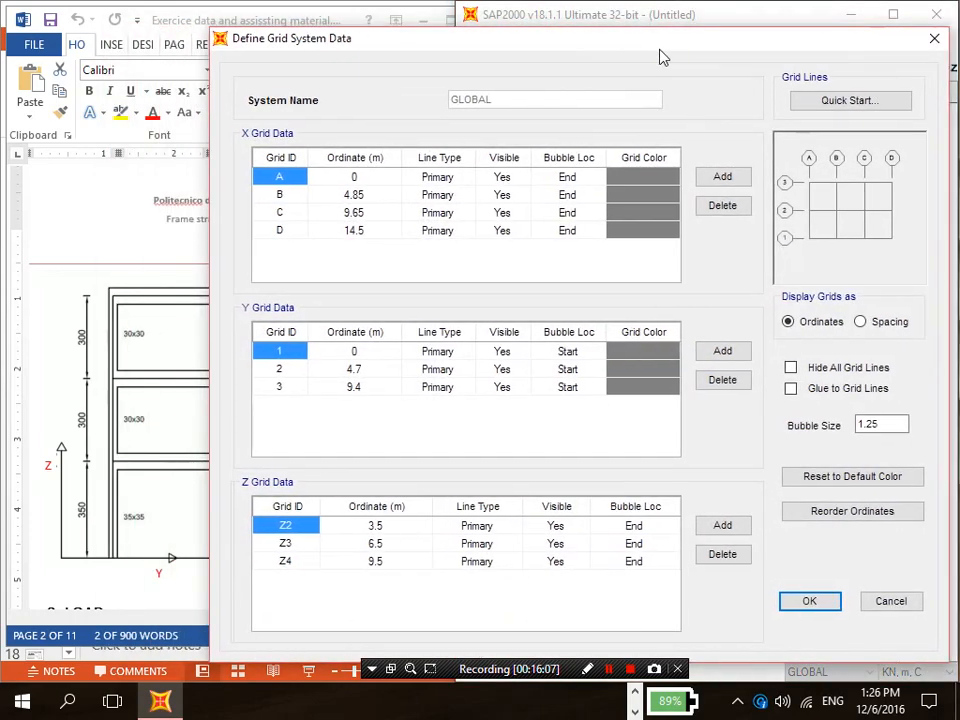
left_click_drag(659, 50, 691, 54)
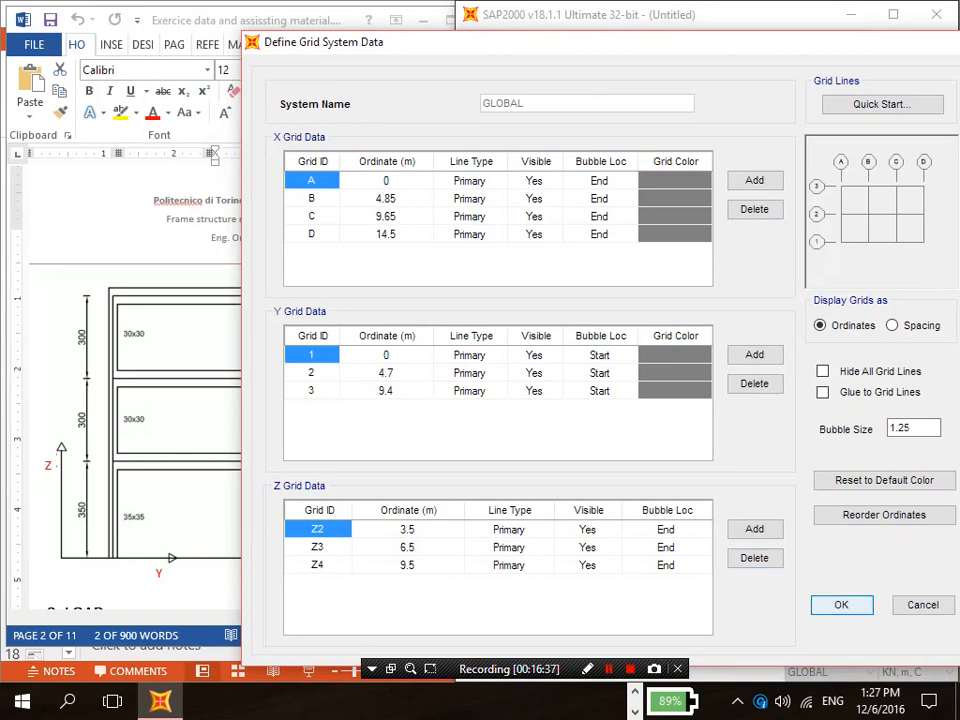
left_click(841, 605)
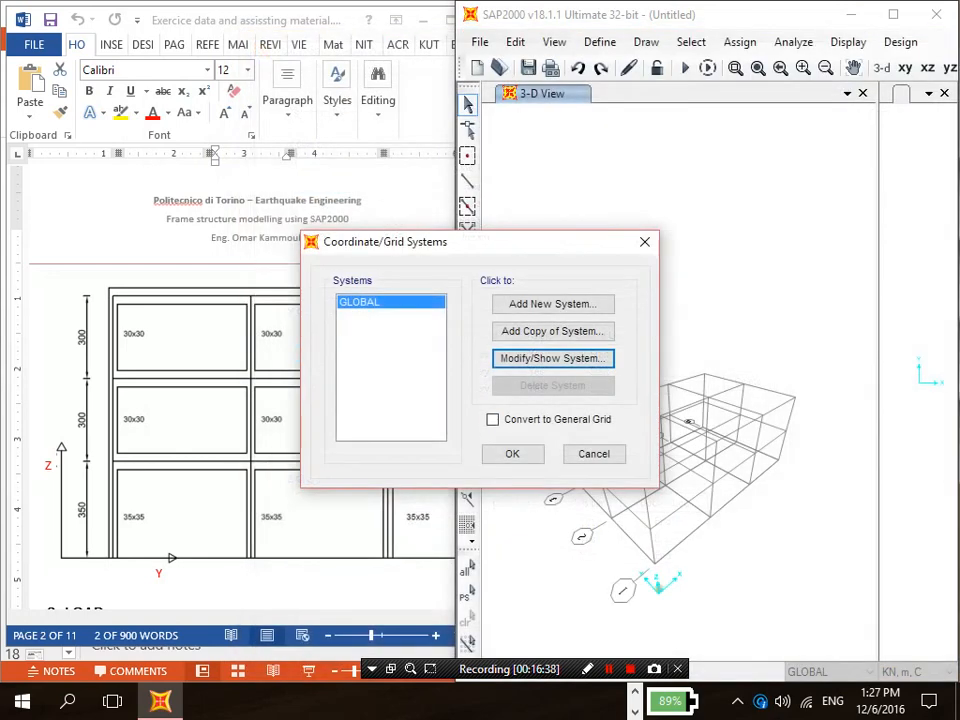
left_click(512, 454)
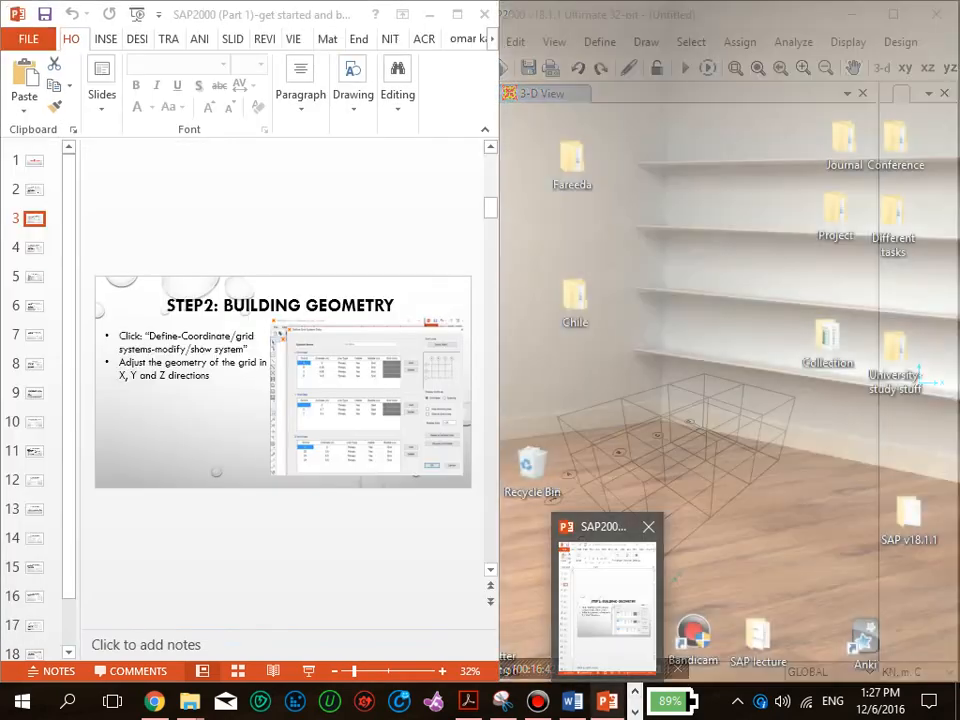
Step: Show the Step 3 slide on defining materials in PowerPoint, and open the material definitions in SAP2000
left_click(606, 605)
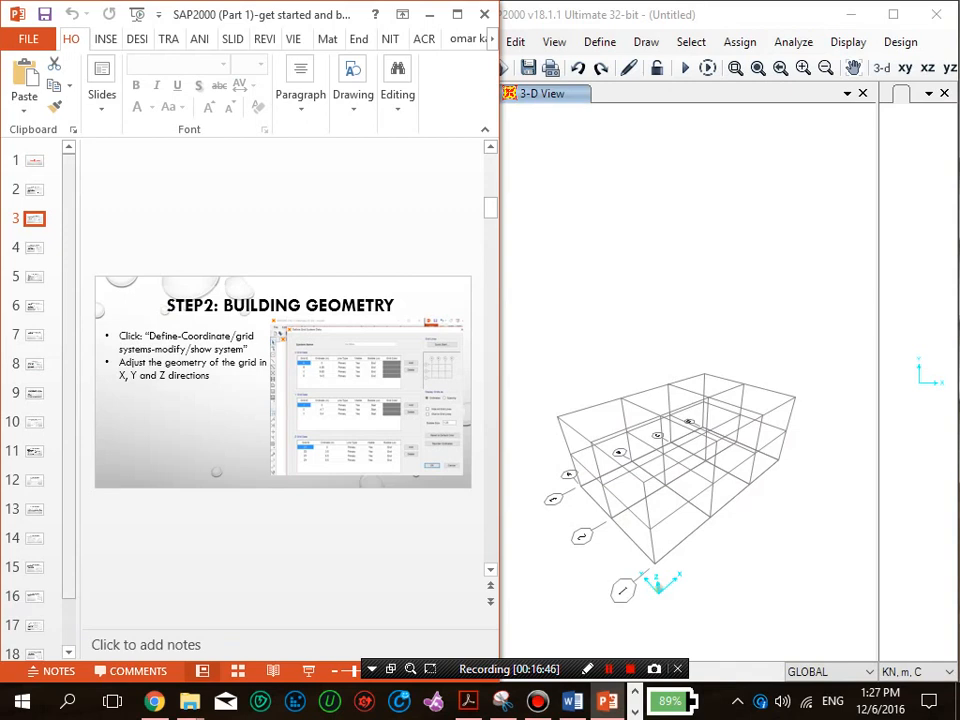
left_click(35, 248)
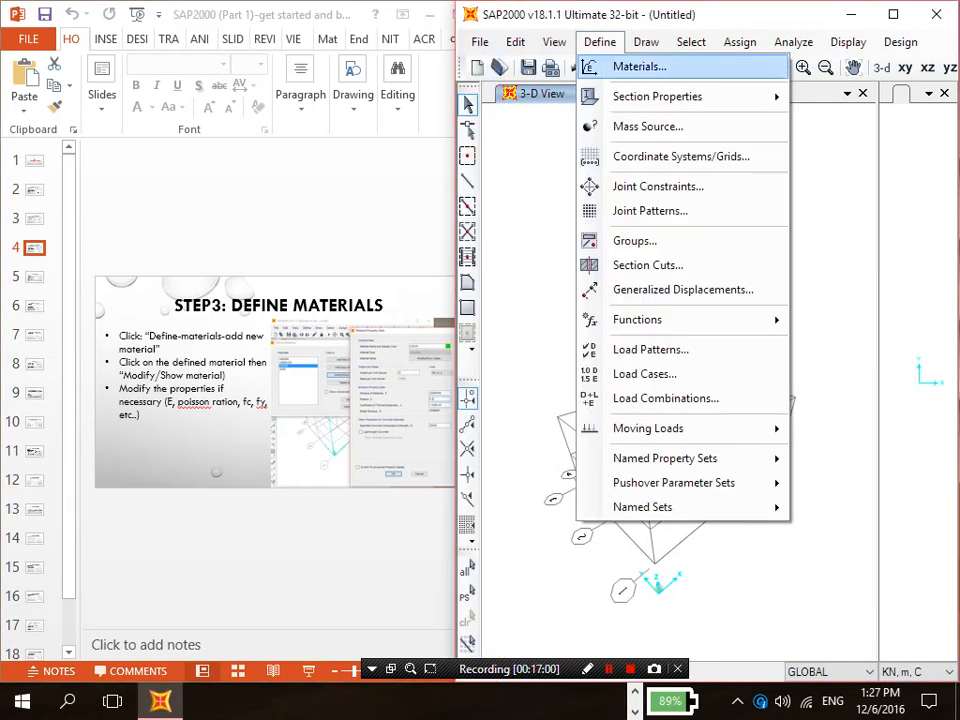
left_click(640, 66)
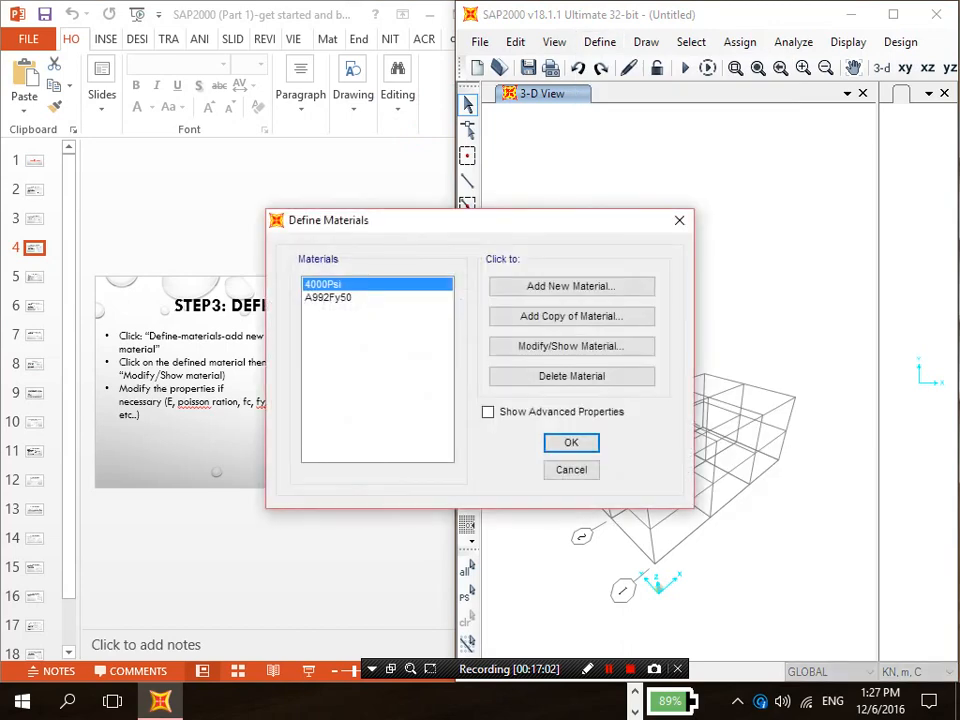
left_click_drag(470, 220, 656, 158)
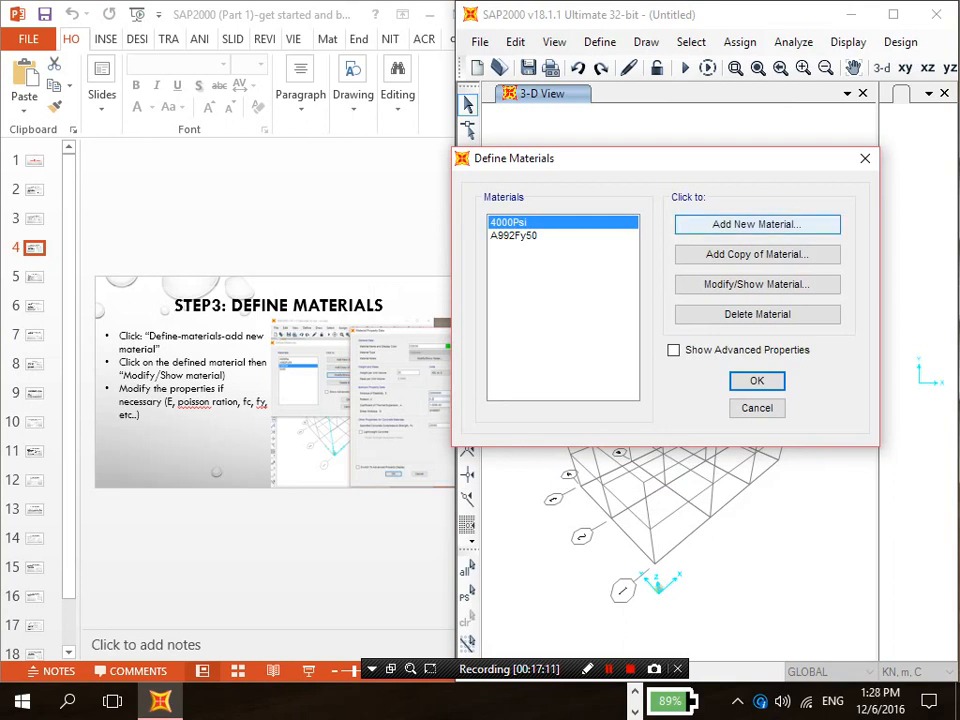
Step: Start a new material with region Italy and material type Concrete, and look through the available standards and grades
left_click(757, 225)
left_click_drag(574, 258, 765, 272)
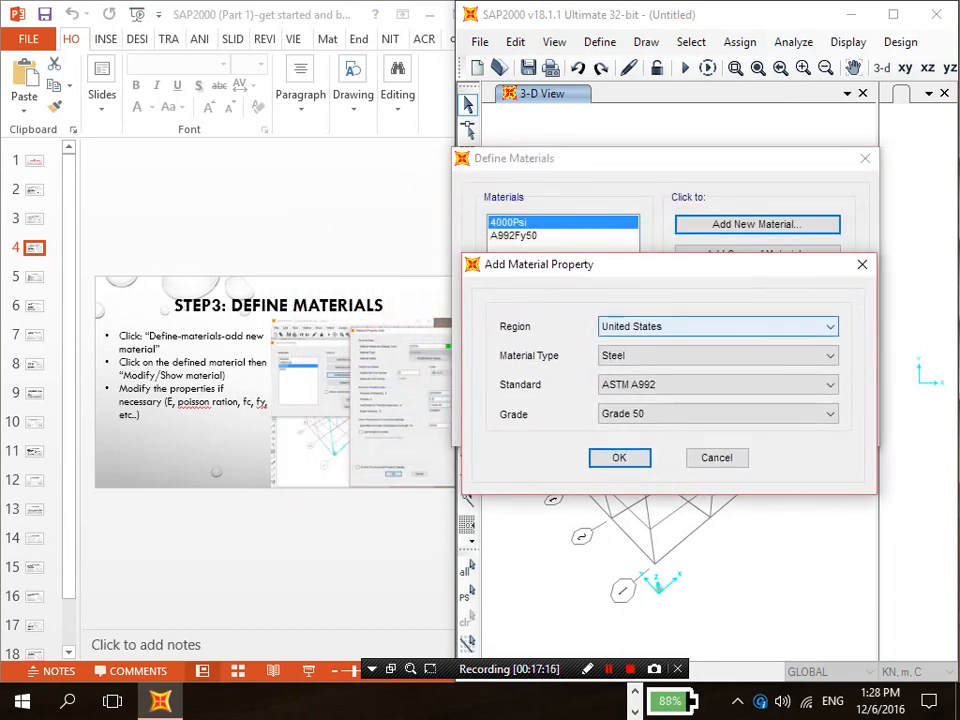
left_click(718, 327)
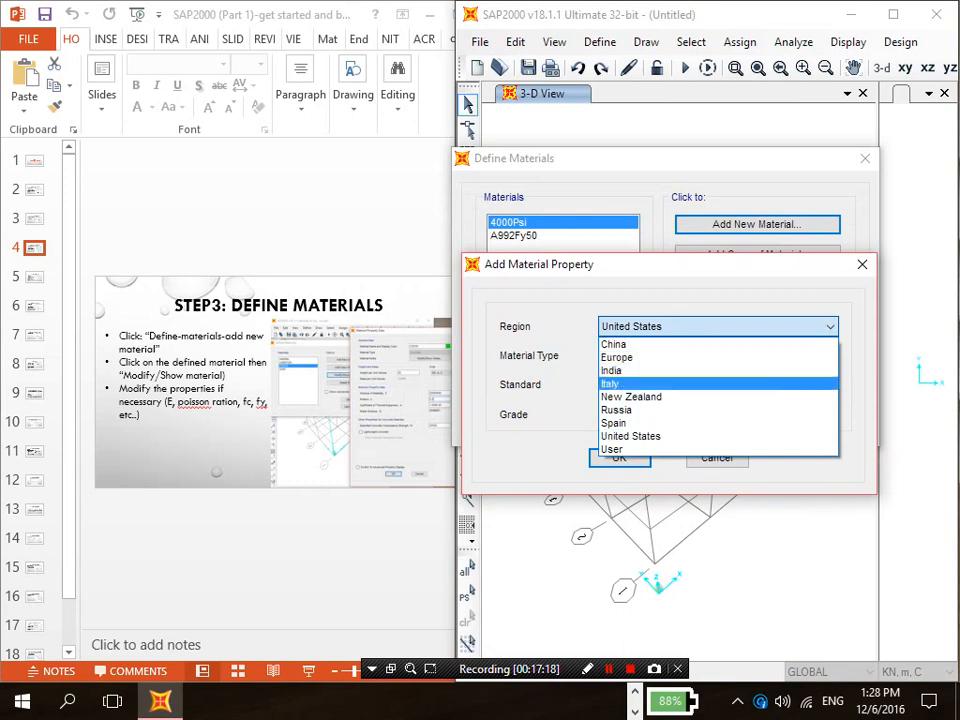
left_click(700, 384)
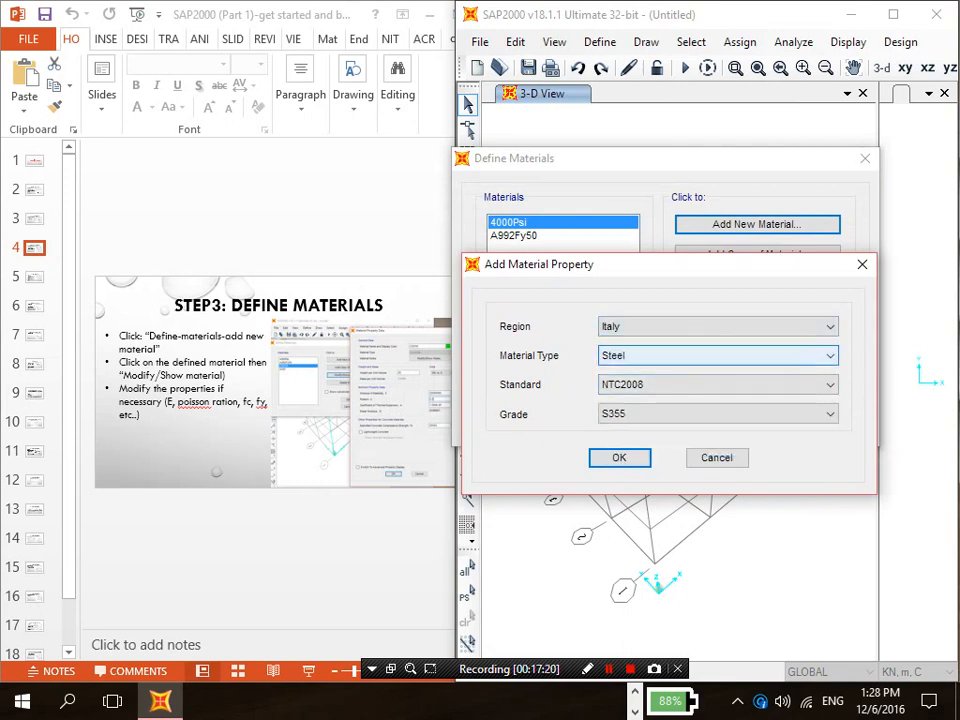
left_click(718, 355)
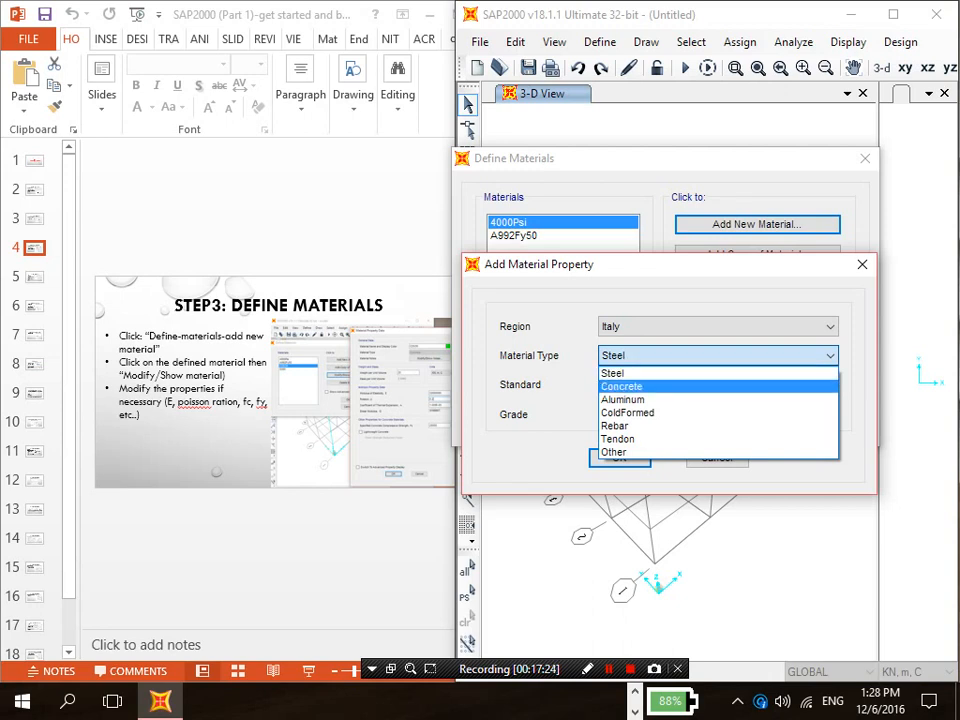
left_click(621, 386)
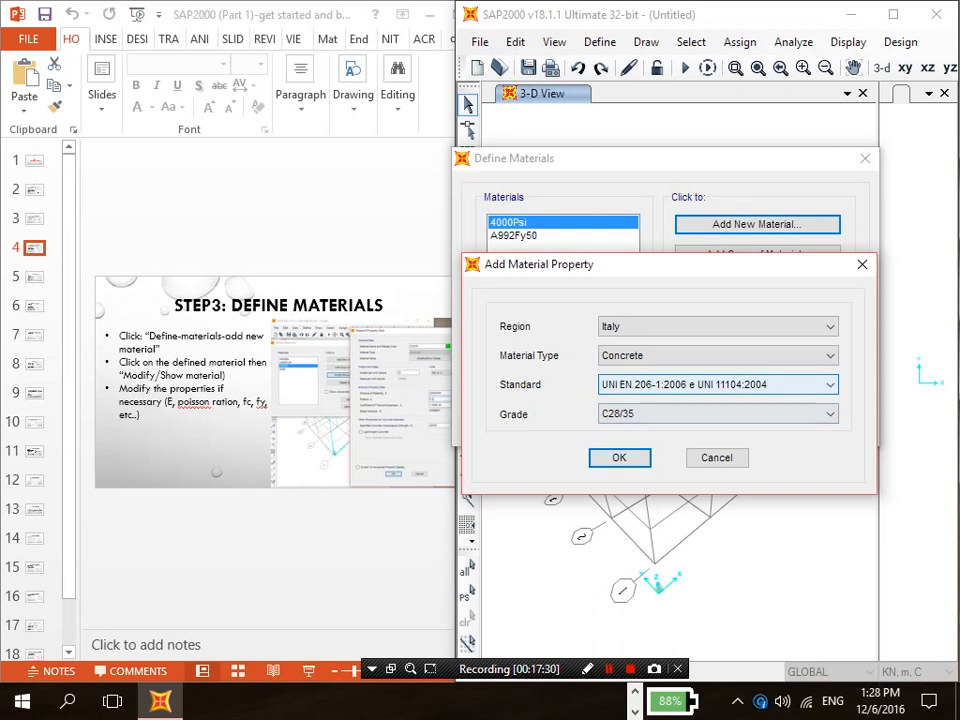
left_click(718, 385)
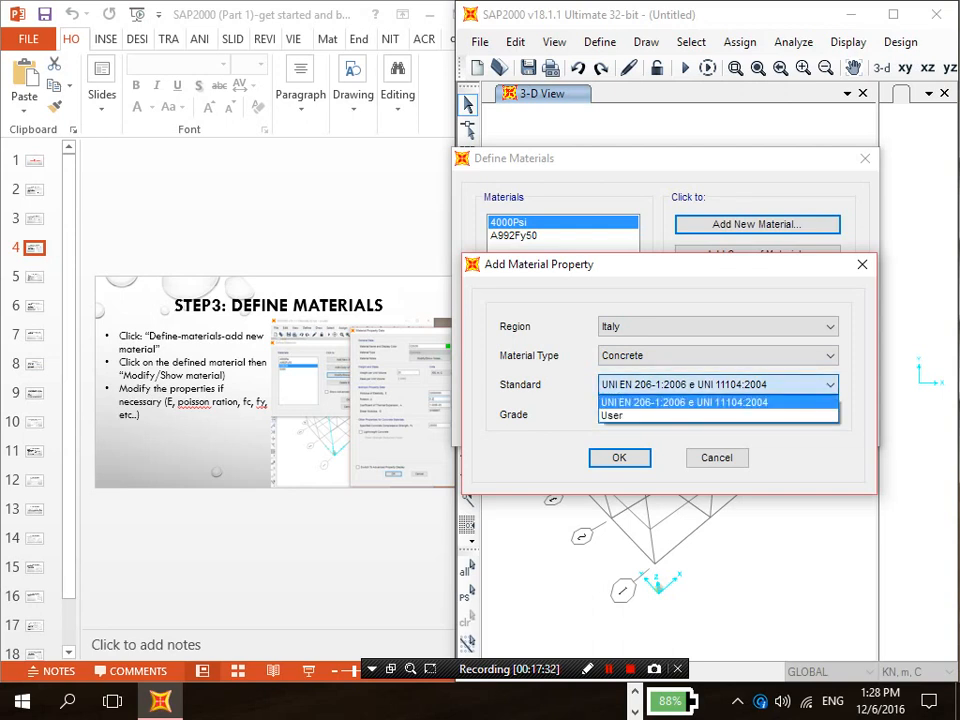
left_click(718, 385)
left_click(718, 414)
left_click(718, 414)
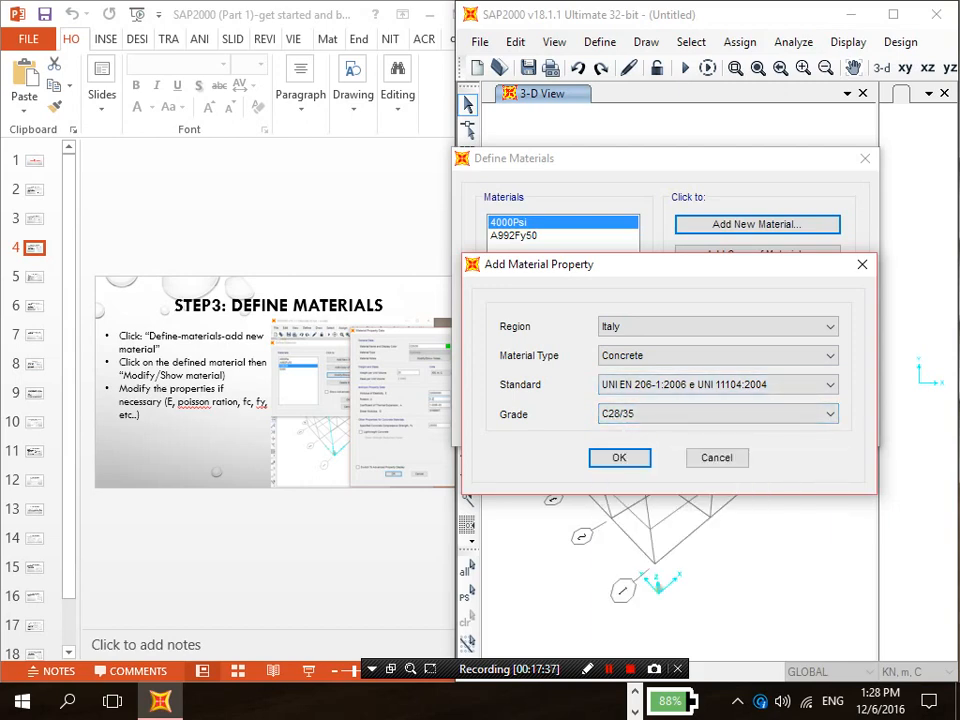
Step: Consult the Material section of the Word exercise, and add the concrete material with grade C25/30 in SAP2000
left_click(635, 691)
left_click(572, 701)
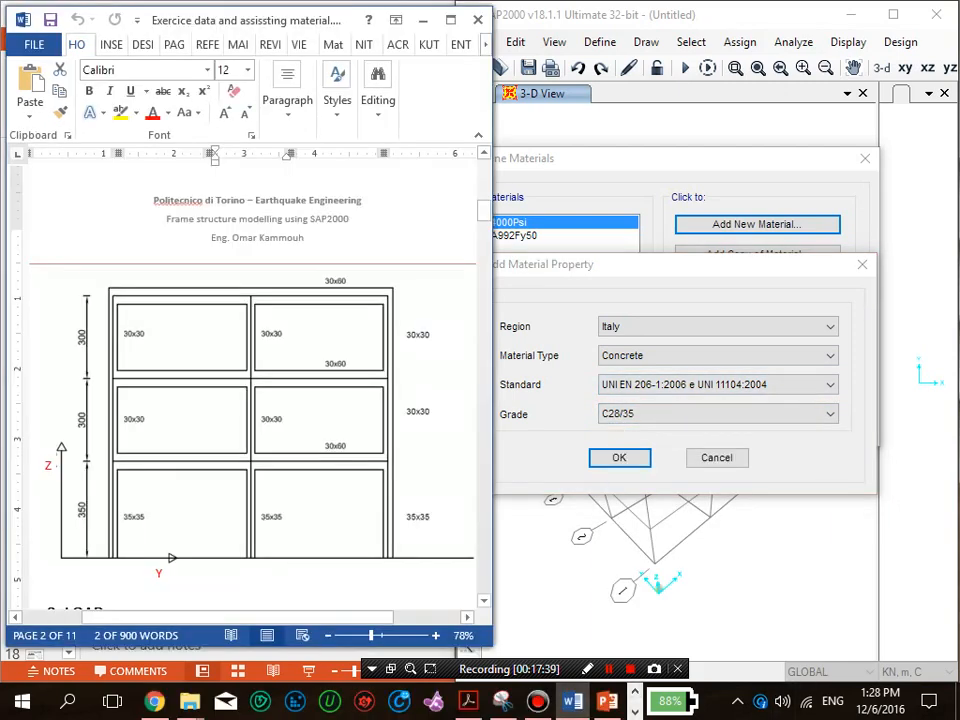
scroll(250, 400, "down", 5)
scroll(250, 400, "down", 6)
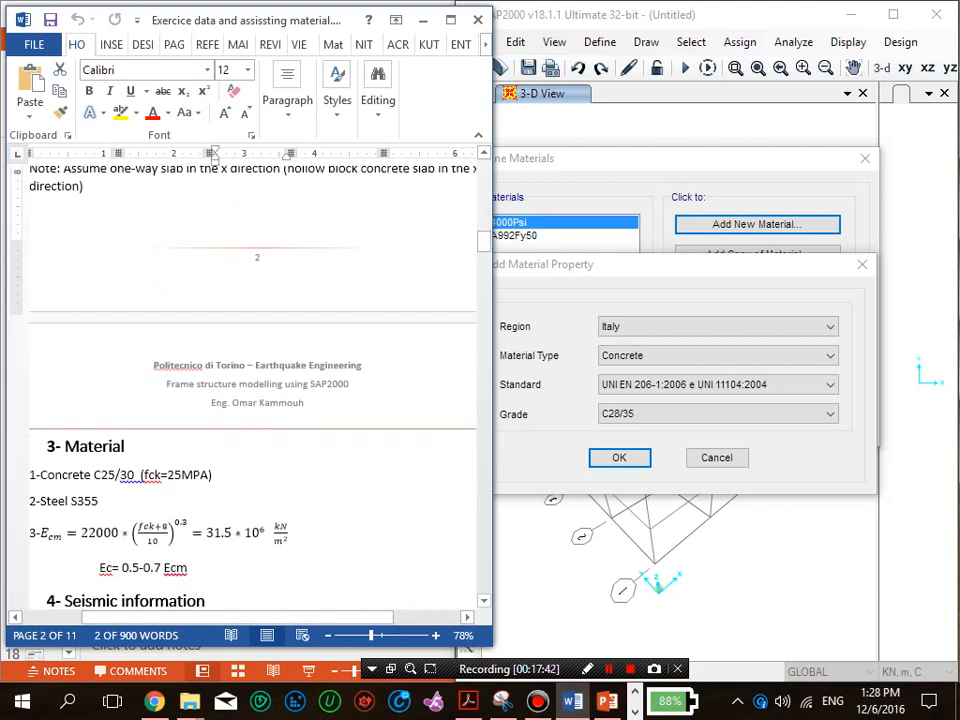
left_click(718, 413)
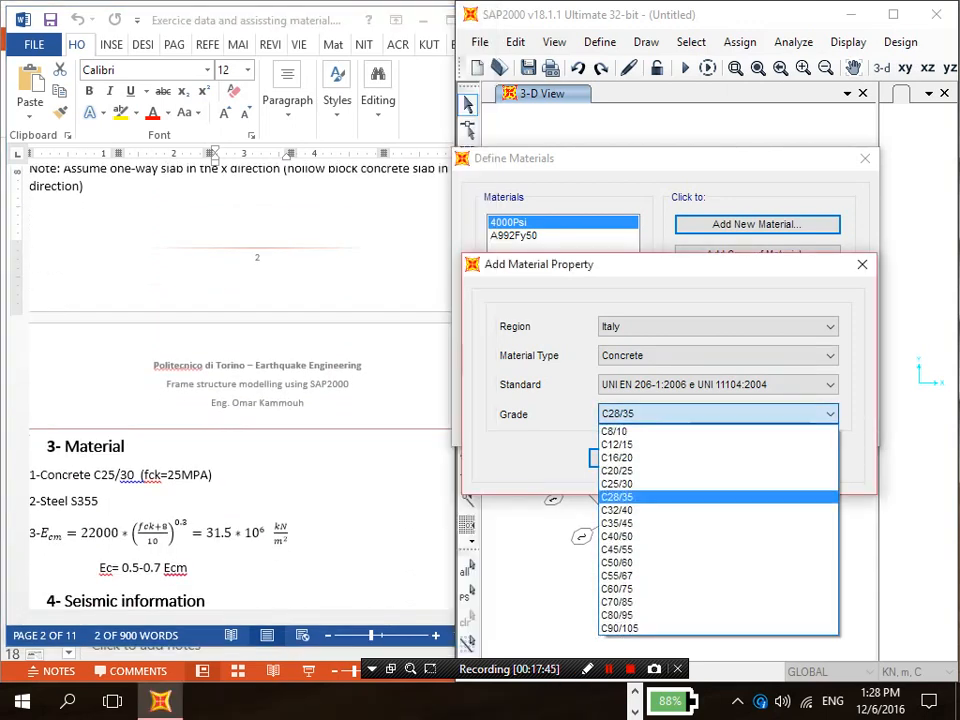
key("Down")
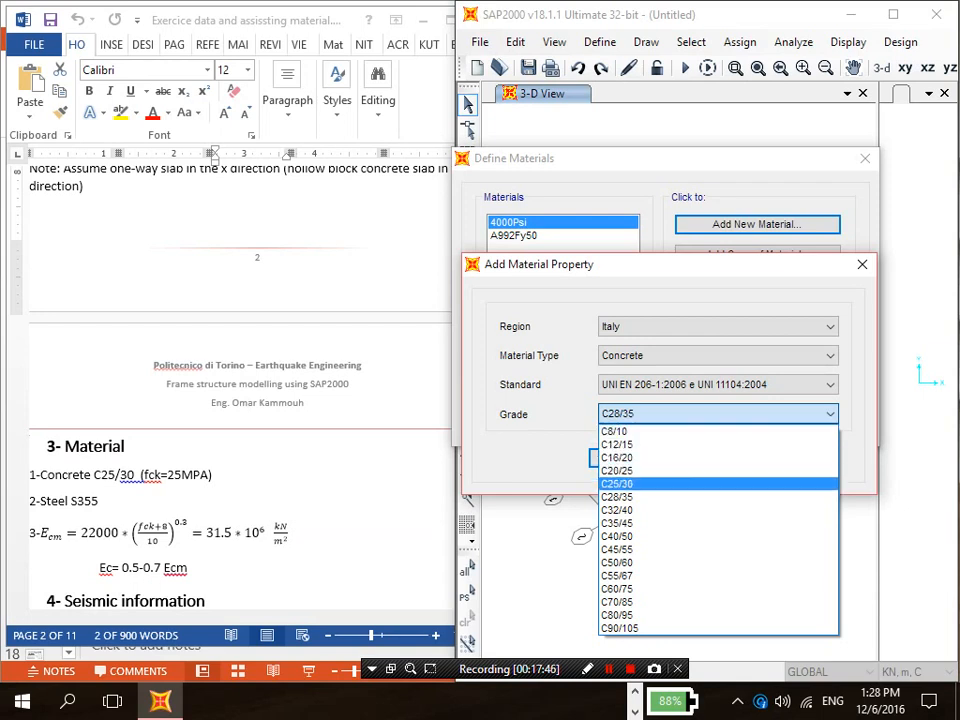
key("Return")
key("Return")
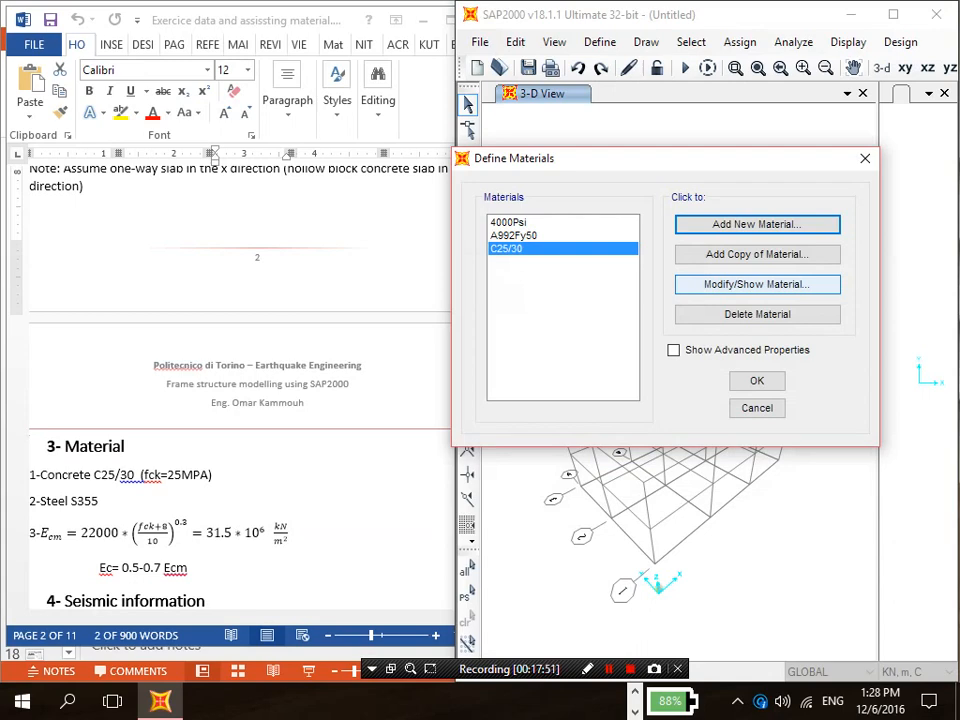
Step: Open the properties of the C25/30 material and review its weight per unit volume and modulus of elasticity
left_click(757, 284)
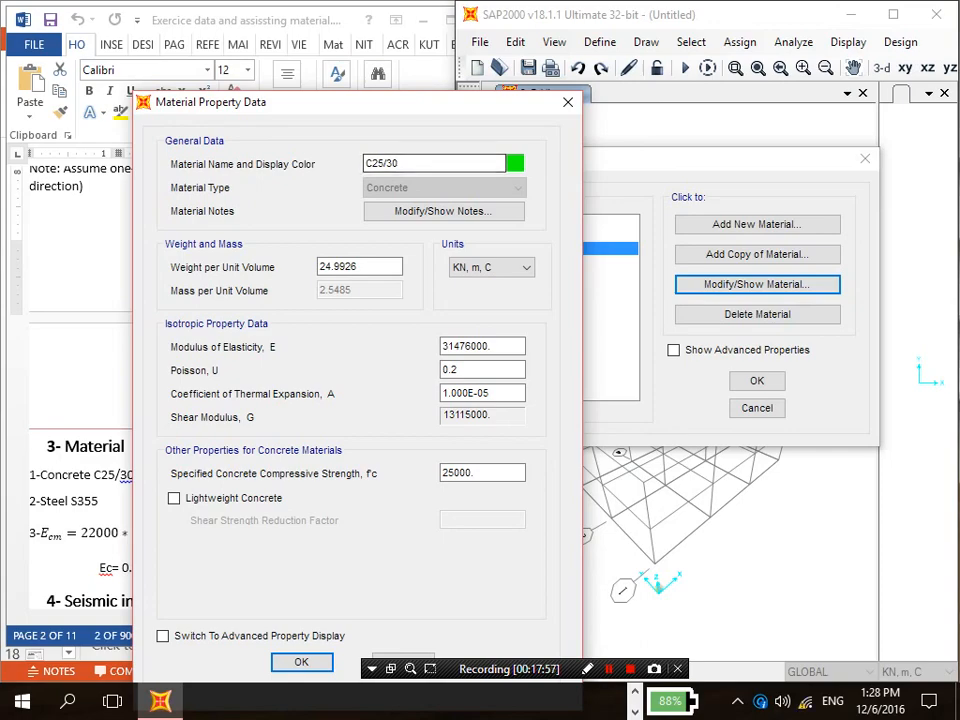
left_click_drag(437, 102, 702, 84)
double_click(662, 146)
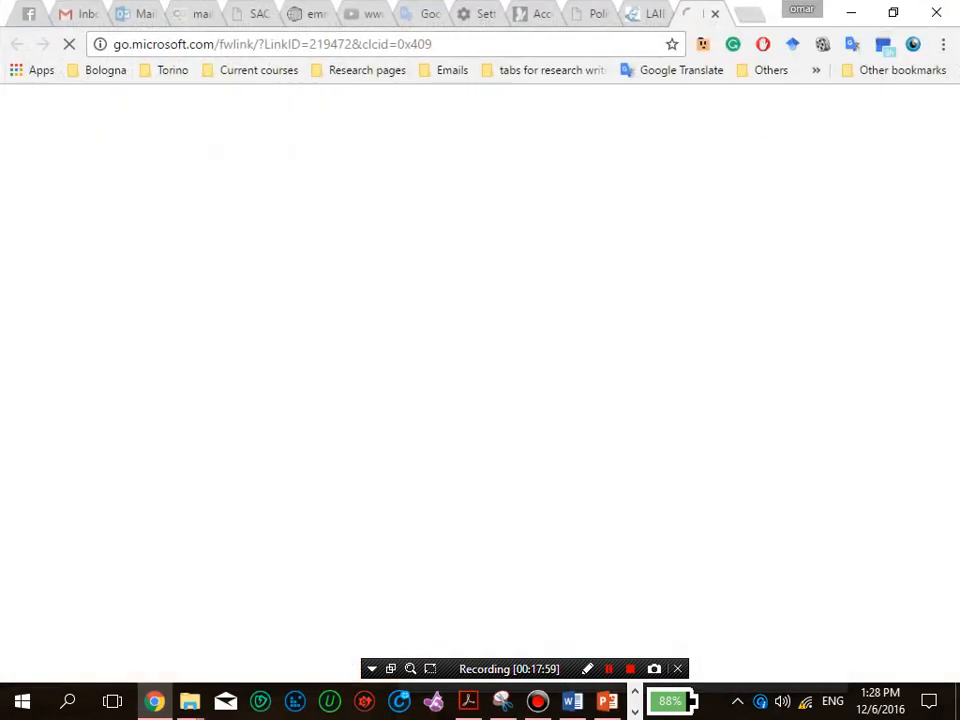
left_click(851, 14)
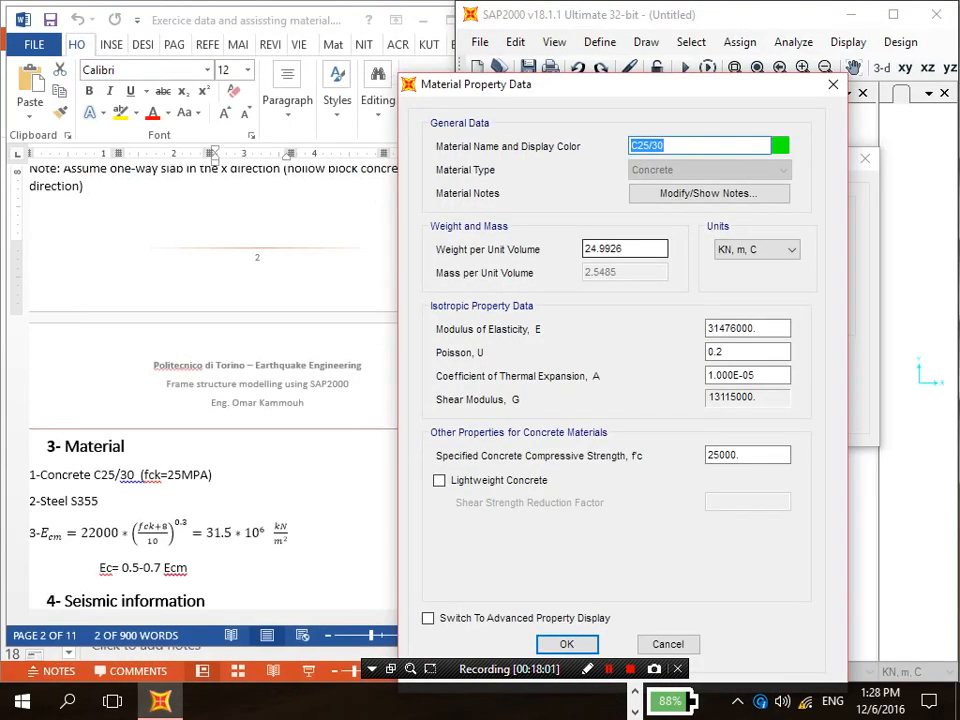
double_click(606, 249)
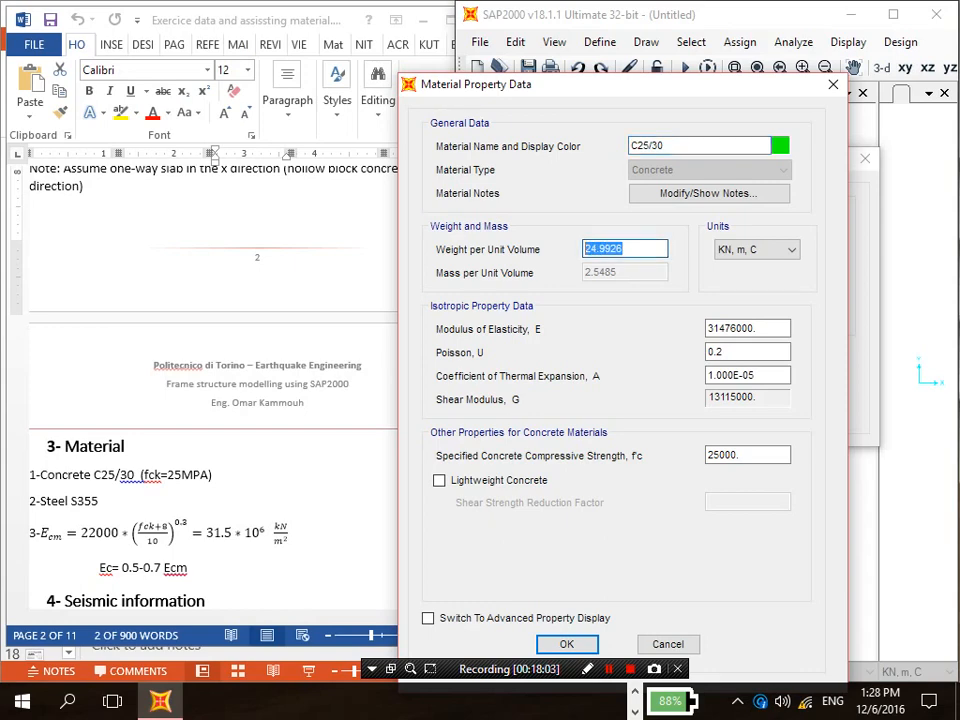
left_click_drag(566, 89, 605, 34)
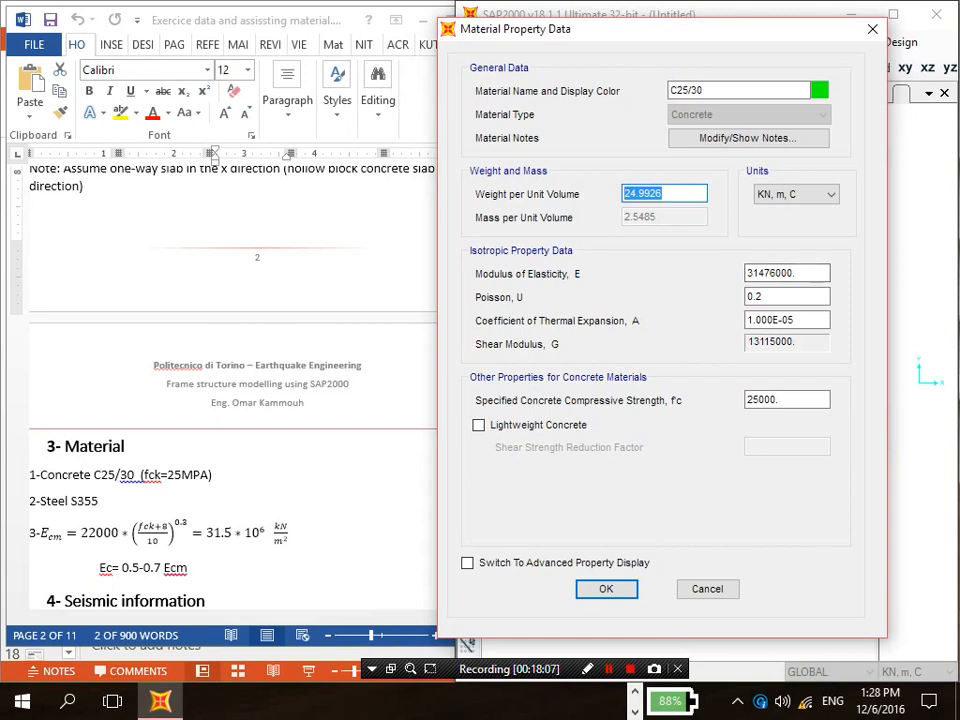
left_click_drag(799, 273, 746, 274)
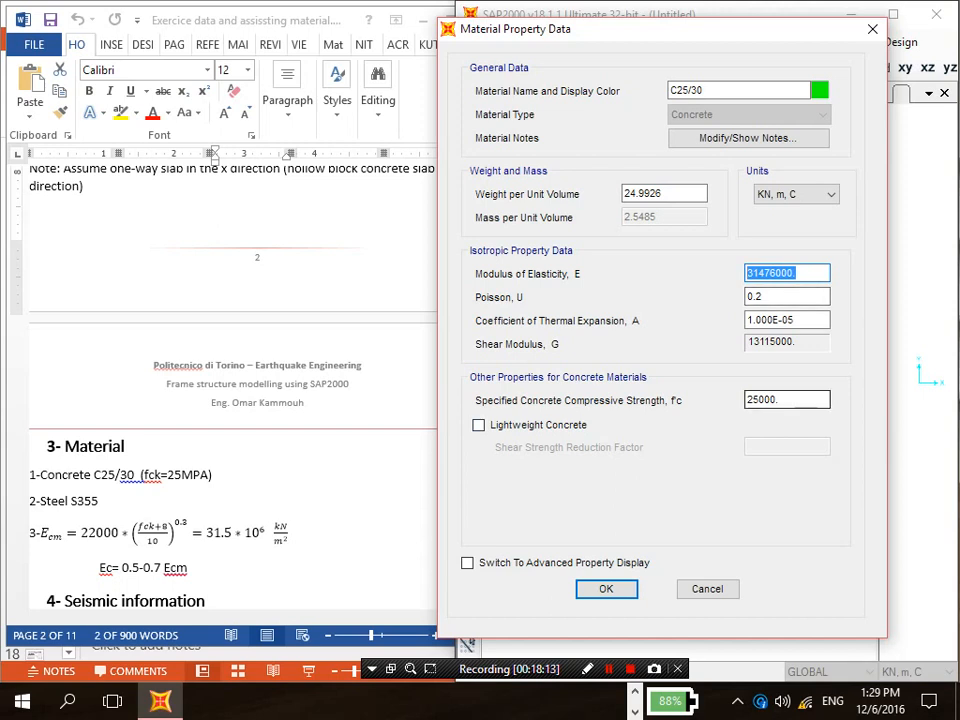
Step: Consult the Ecm formula and the reduced Ec range in the Material section of the Word exercise
left_click(635, 691)
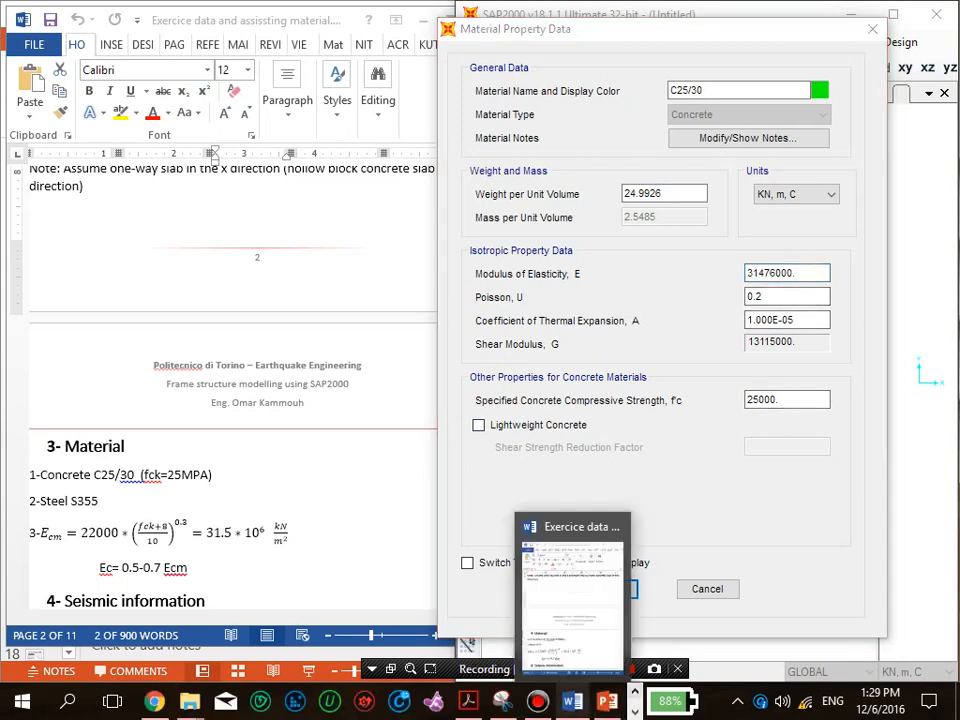
left_click(572, 701)
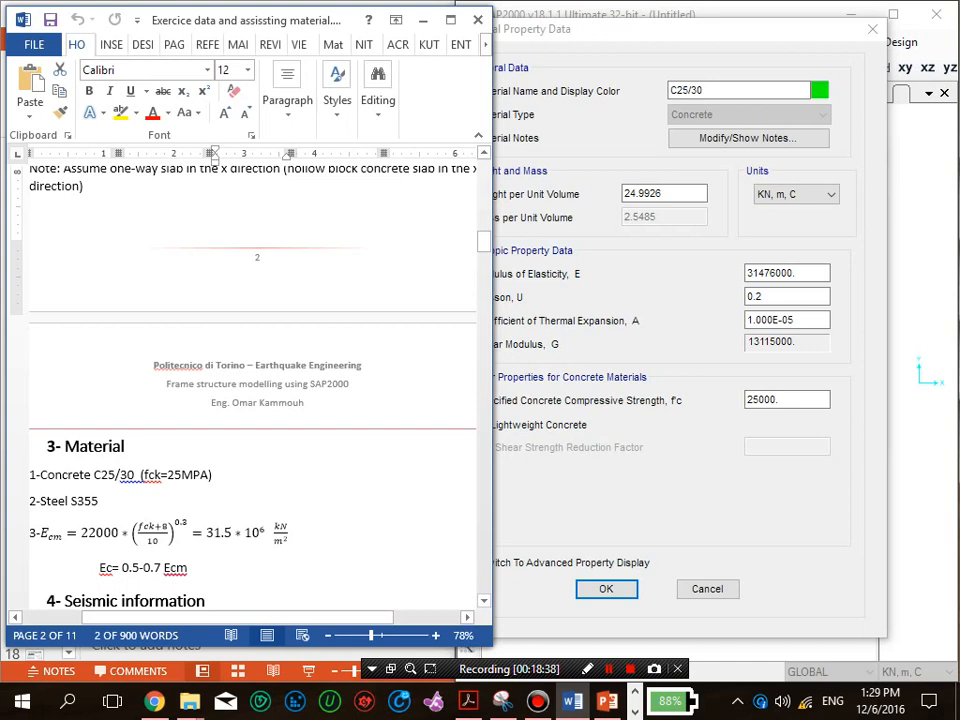
scroll(140, 455, "down", 2)
left_click_drag(115, 456, 99, 456)
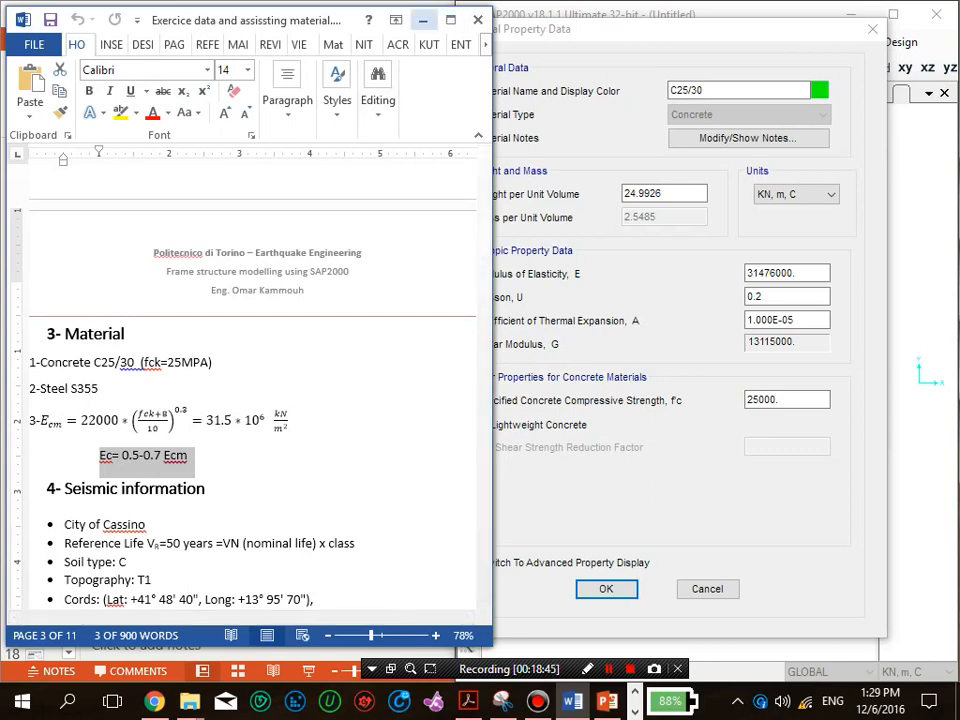
left_click(423, 20)
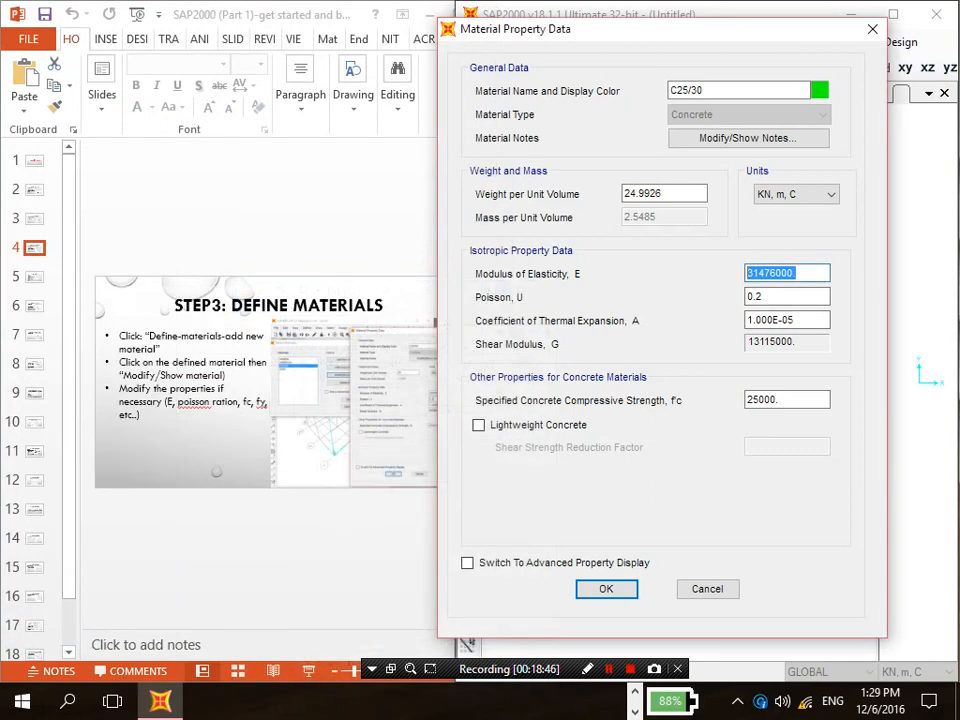
Step: View the Define Materials slide full screen in PowerPoint to check the example concrete property values
left_click(280, 220)
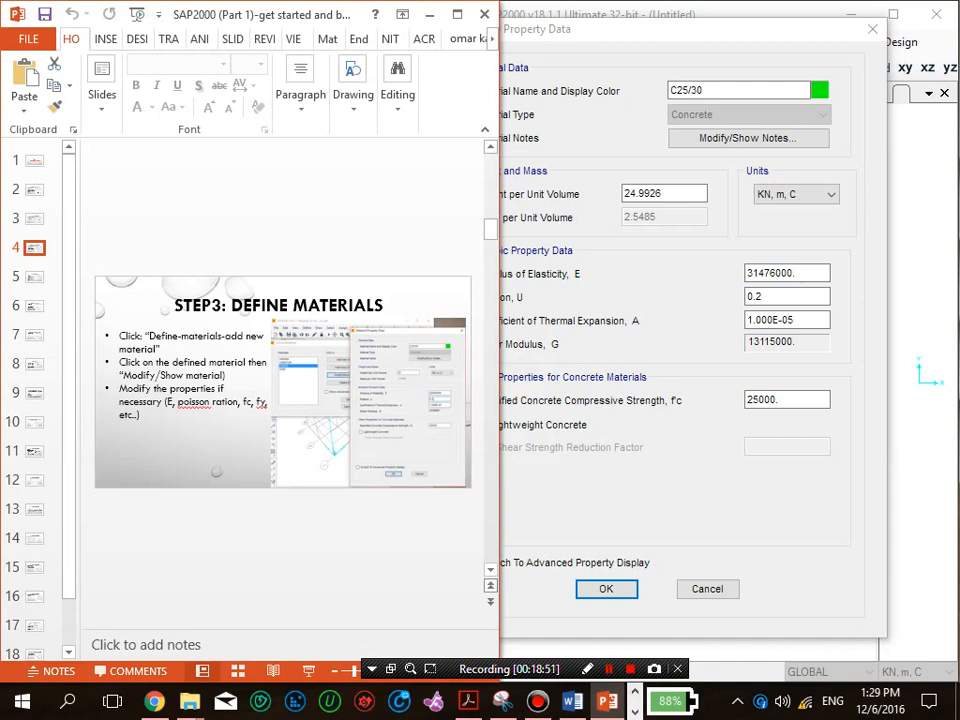
left_click_drag(430, 669, 553, 663)
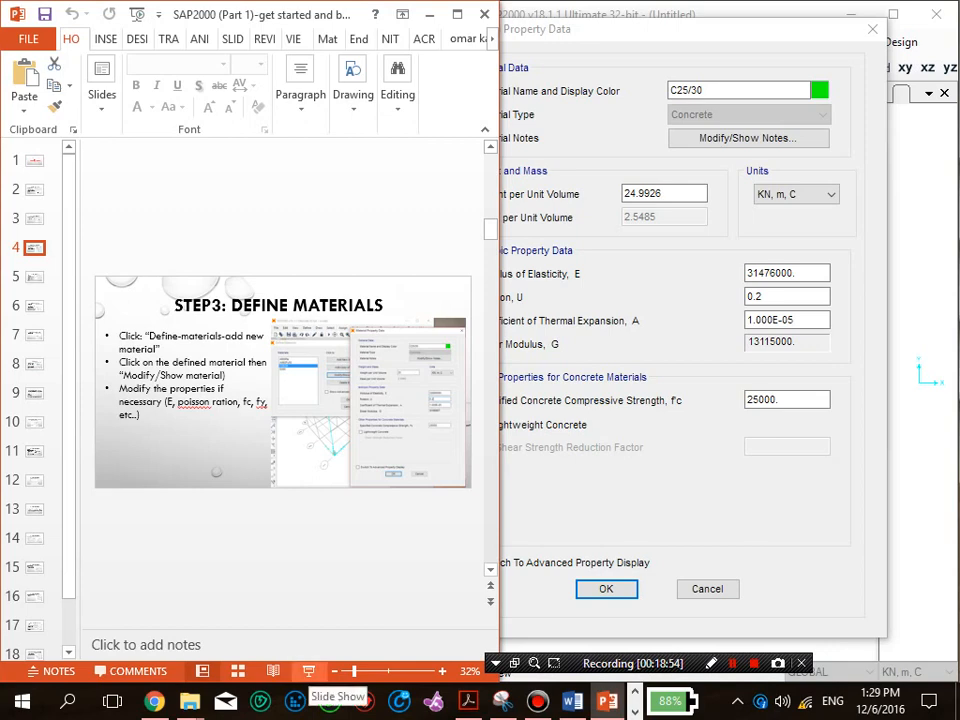
left_click(309, 671)
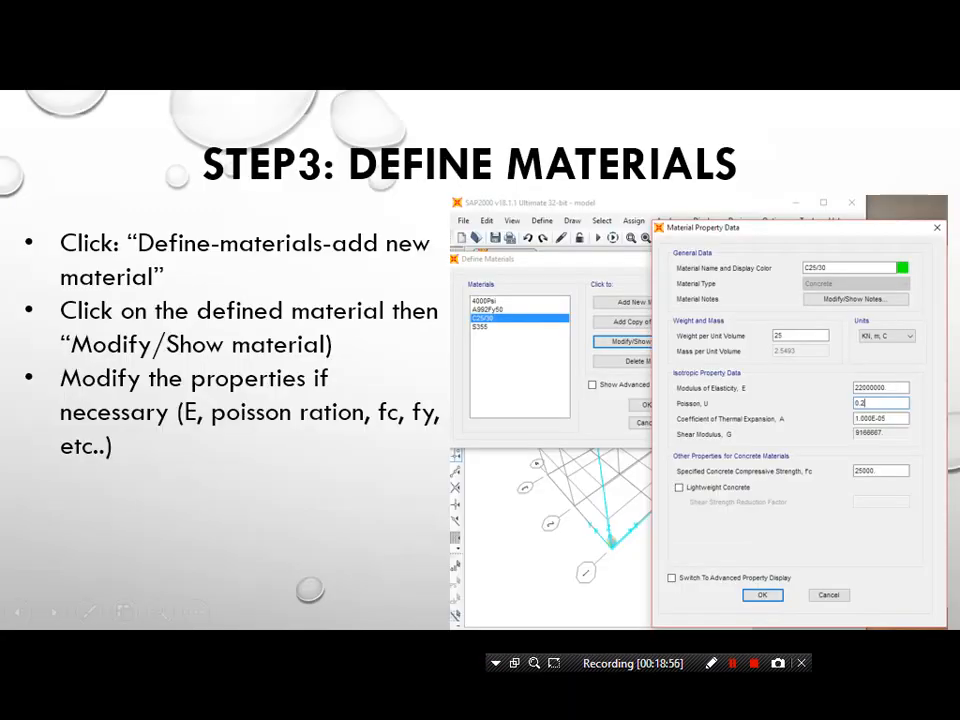
key("Escape")
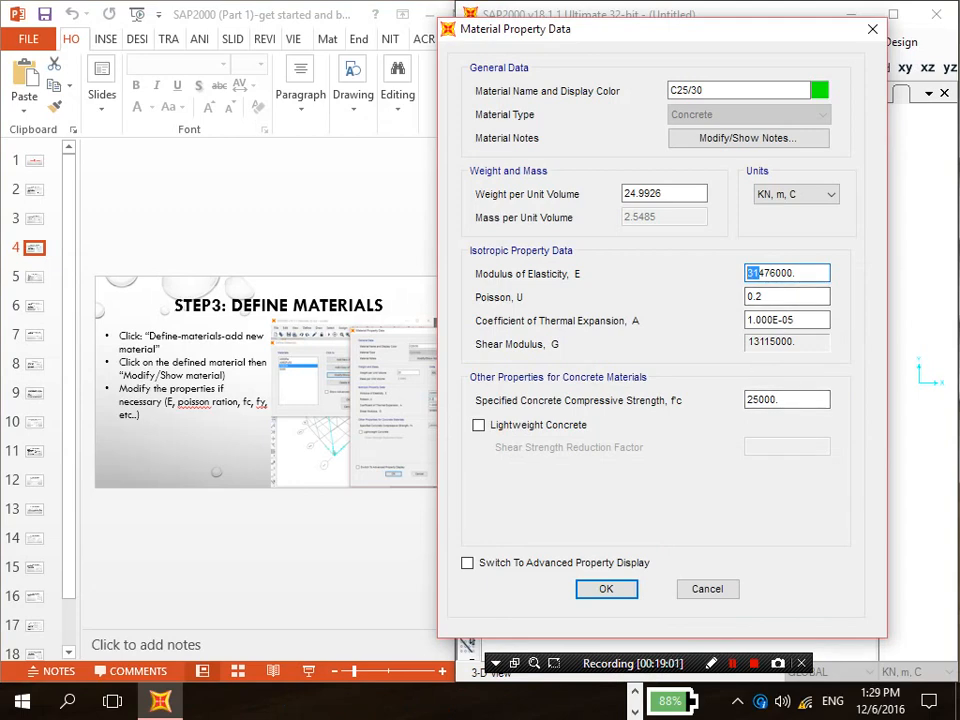
Step: Set the modulus of elasticity of the C25/30 concrete to 22000000 in SAP2000 and accept the material properties
type("22")
key("Right")
key("shift+Right")
key("shift+Right")
key("BackSpace")
key("BackSpace")
type("000")
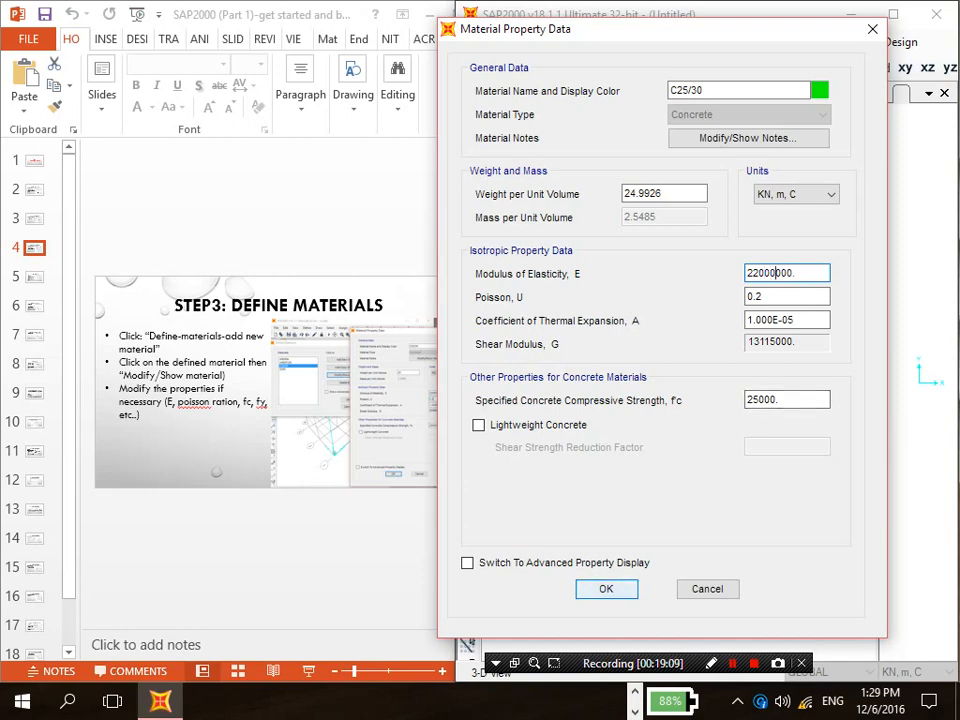
key("Return")
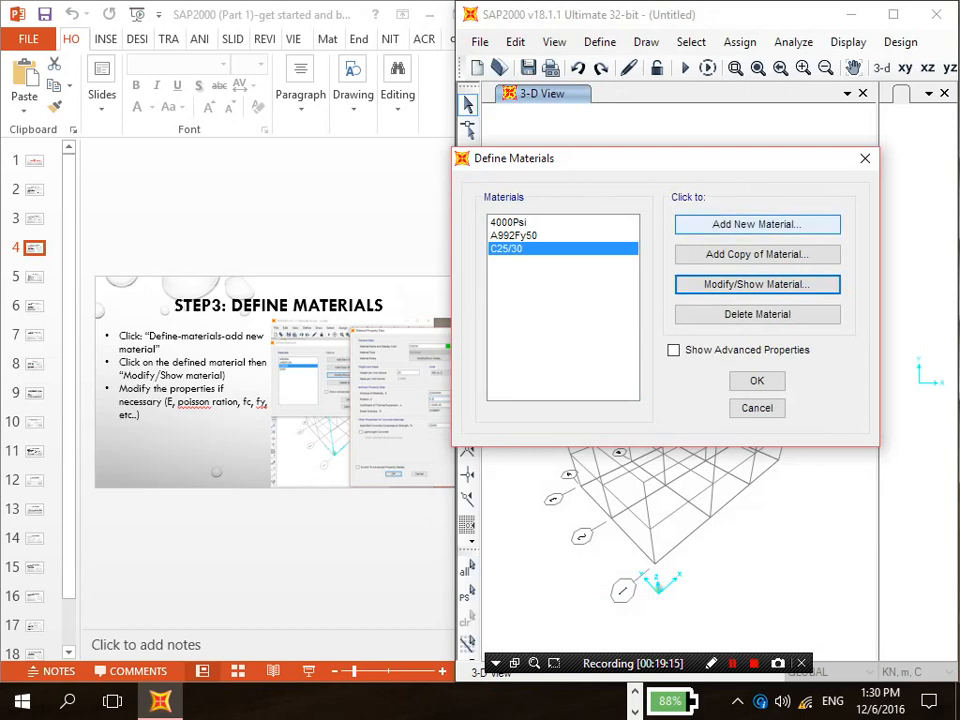
Step: Add a new Steel material for region Italy, standard NTC2008, grade S355, checking the grade against the Word exercise
left_click(757, 224)
left_click_drag(557, 262, 757, 185)
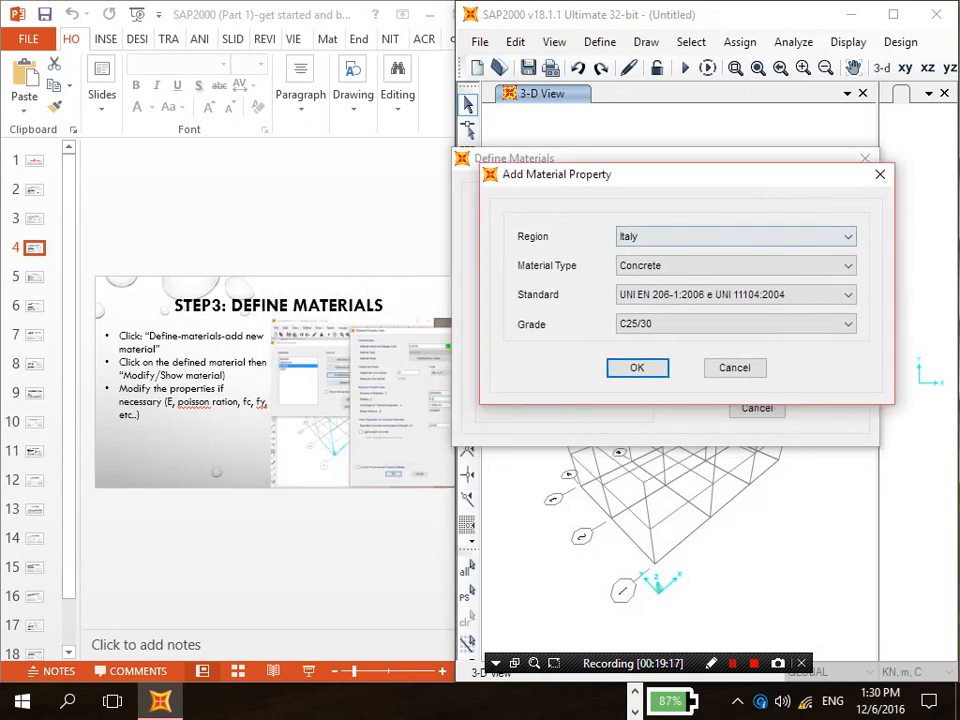
left_click(735, 265)
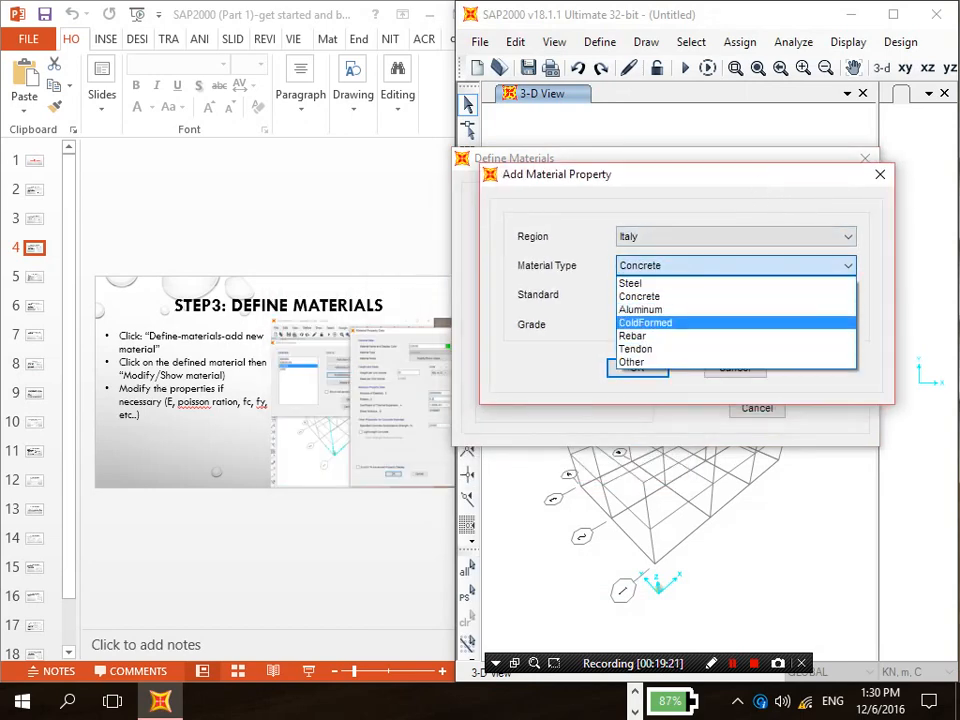
left_click(642, 283)
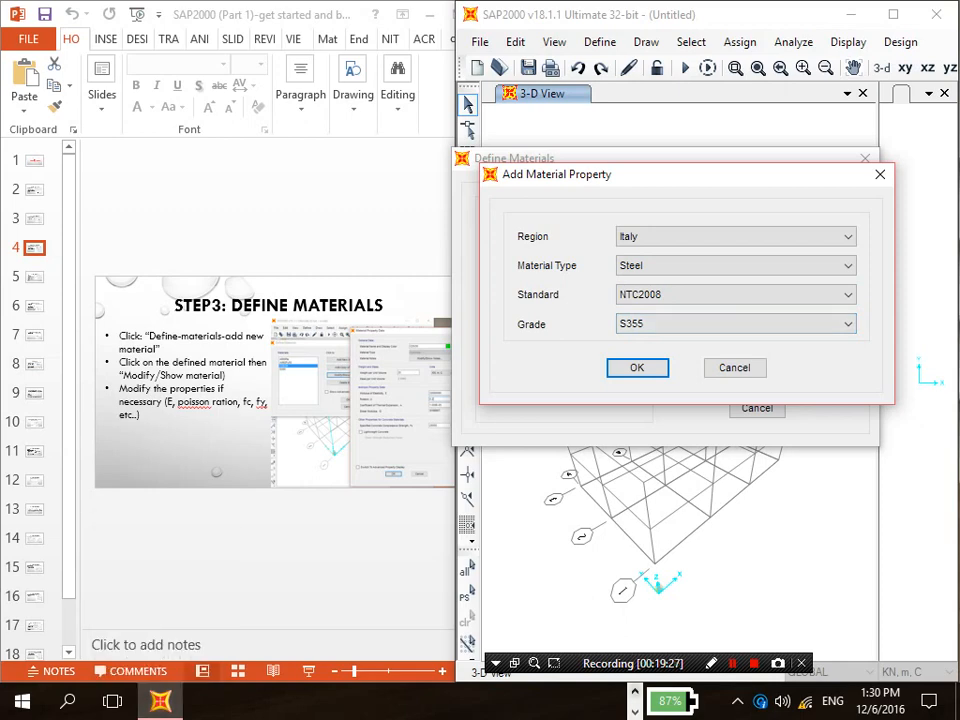
left_click(635, 692)
left_click(572, 701)
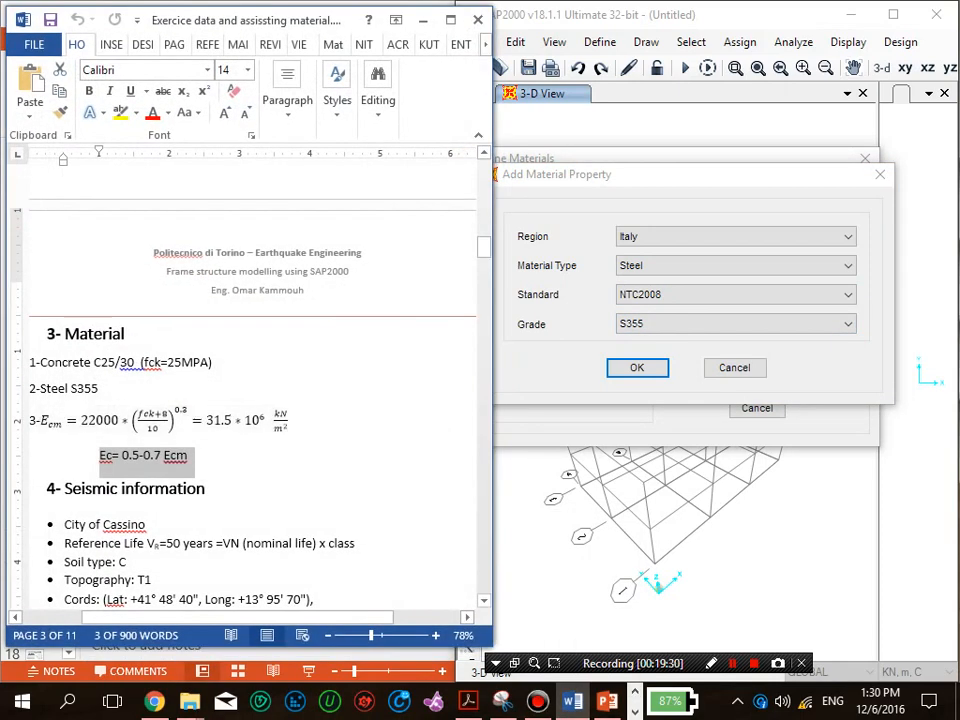
left_click(422, 20)
left_click(736, 323)
left_click(700, 364)
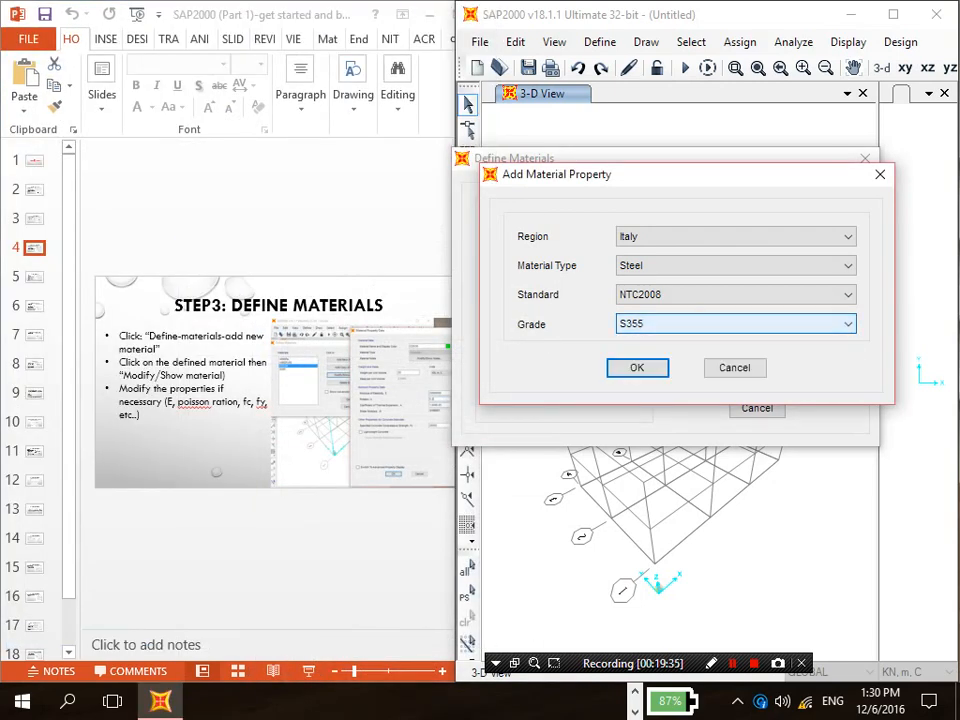
left_click(637, 368)
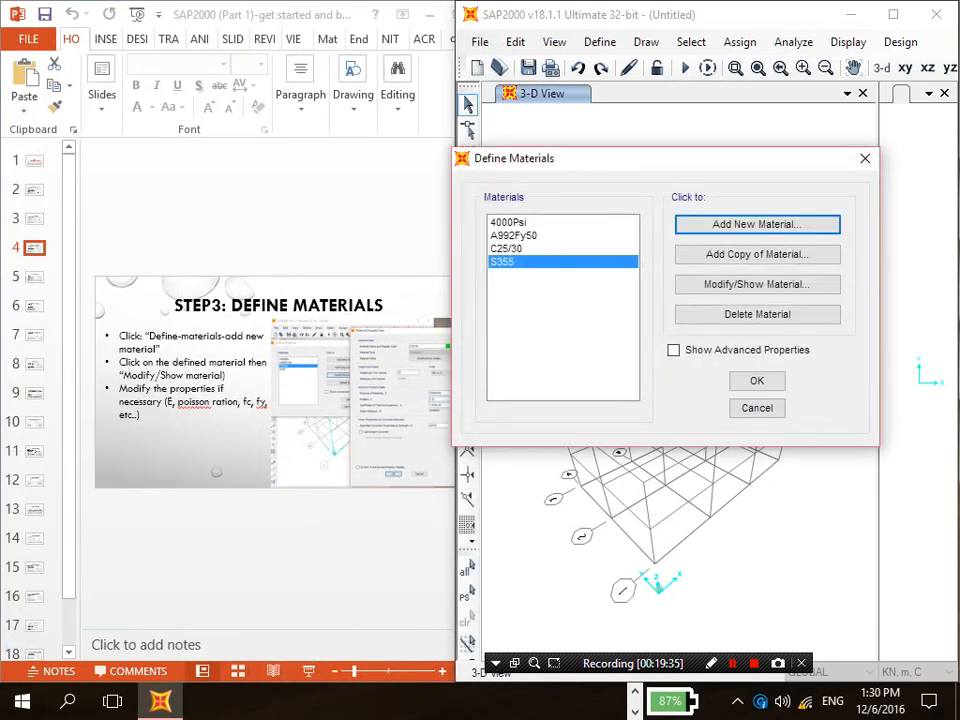
Step: Review the S355 steel property data and accept the material definitions
left_click(757, 284)
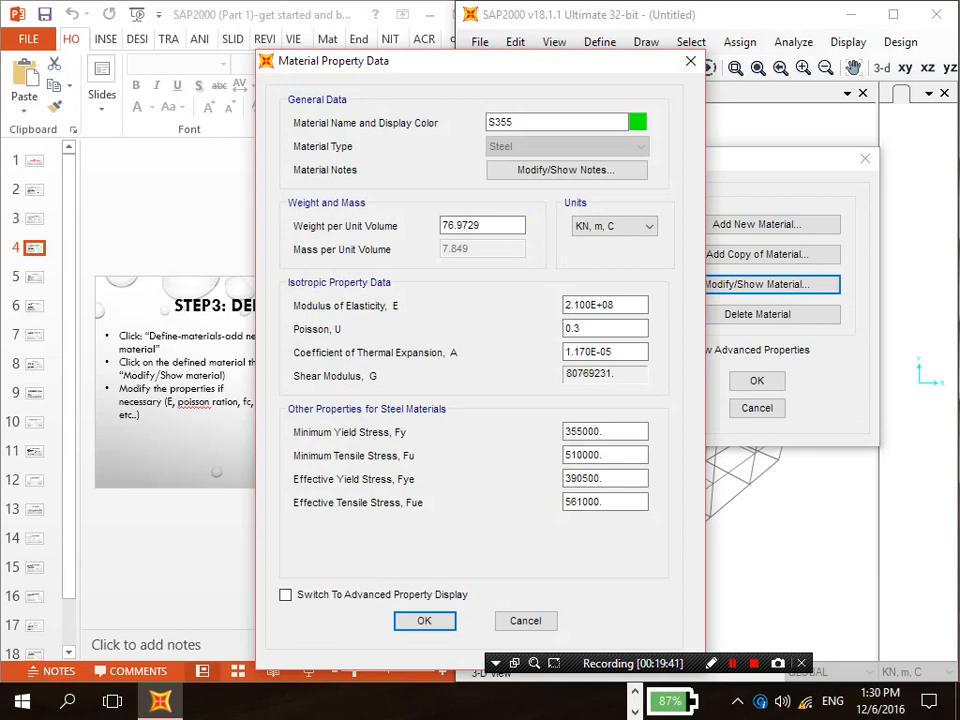
key("Return")
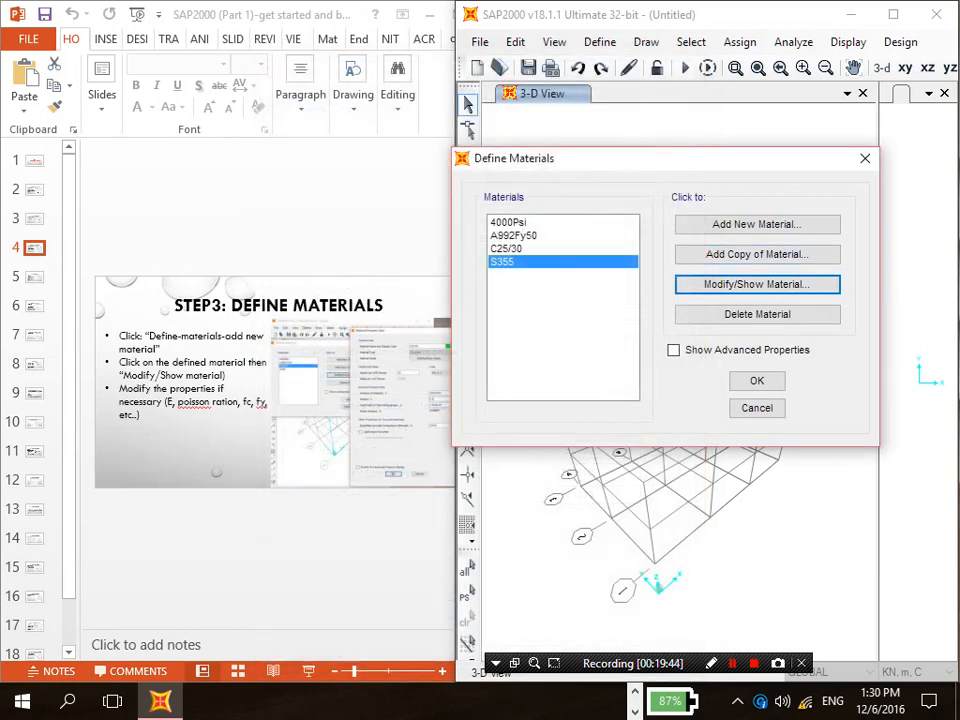
key("alt+Tab")
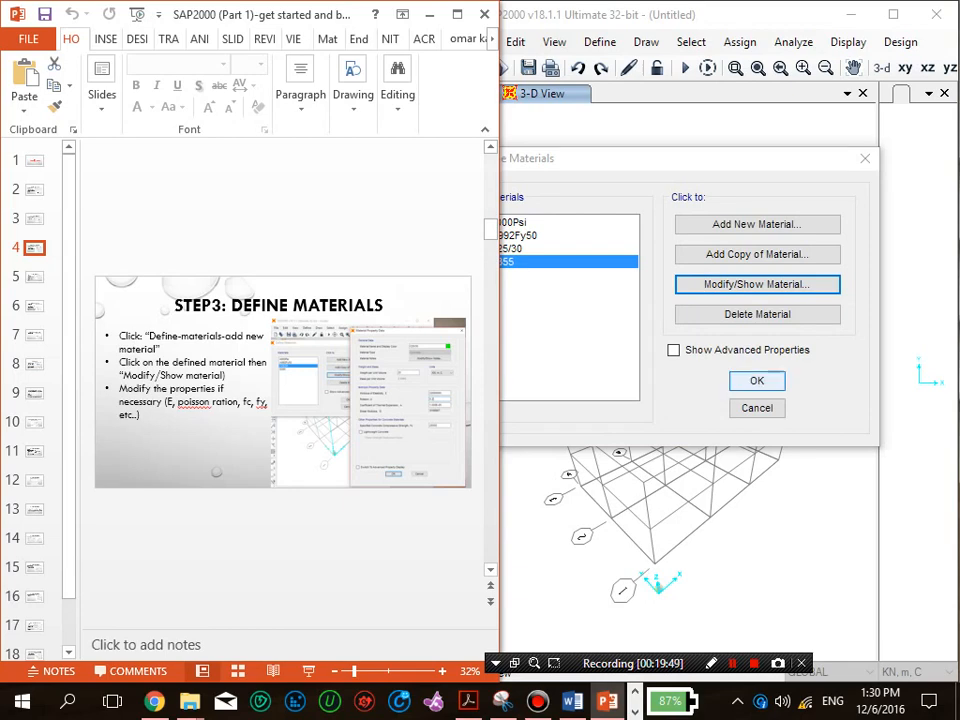
left_click(757, 380)
Step: Show the Define Sections slide in PowerPoint and check the beam and column section sizes on the elevation drawing in the Word exercise
key("alt+Tab")
key("Down")
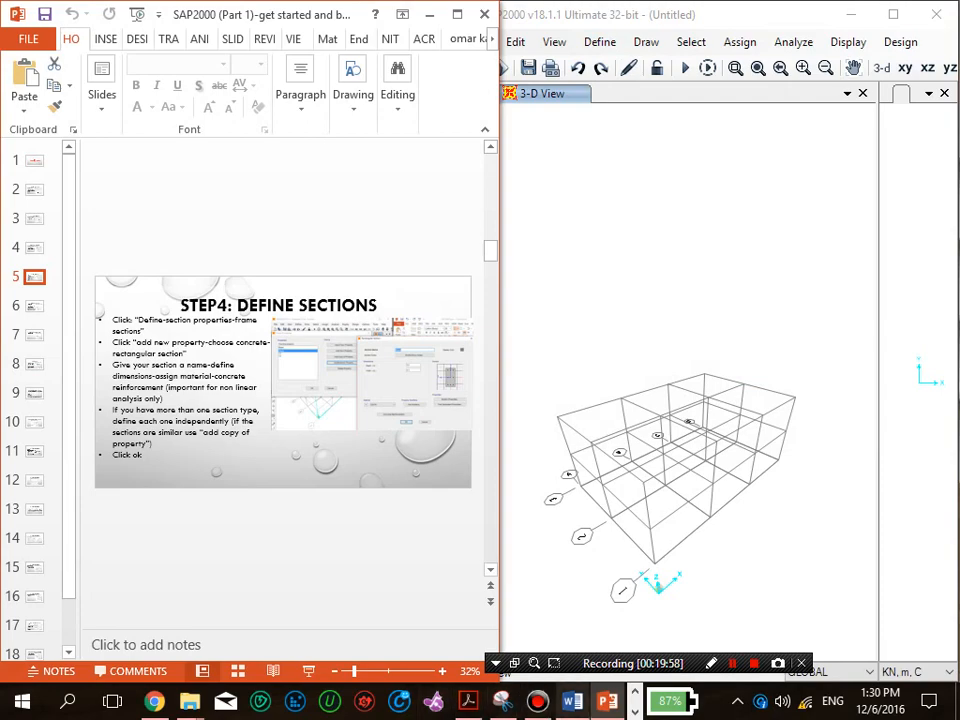
left_click(572, 701)
left_click(99, 388)
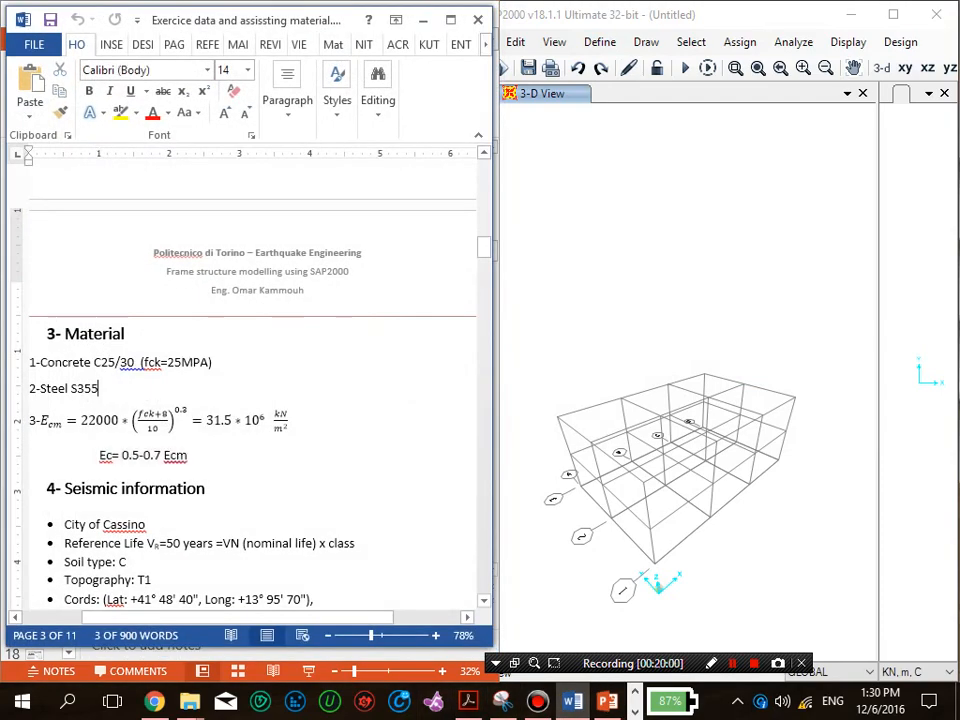
scroll(250, 390, "up", 20)
scroll(250, 390, "up", 2)
scroll(250, 390, "down", 15)
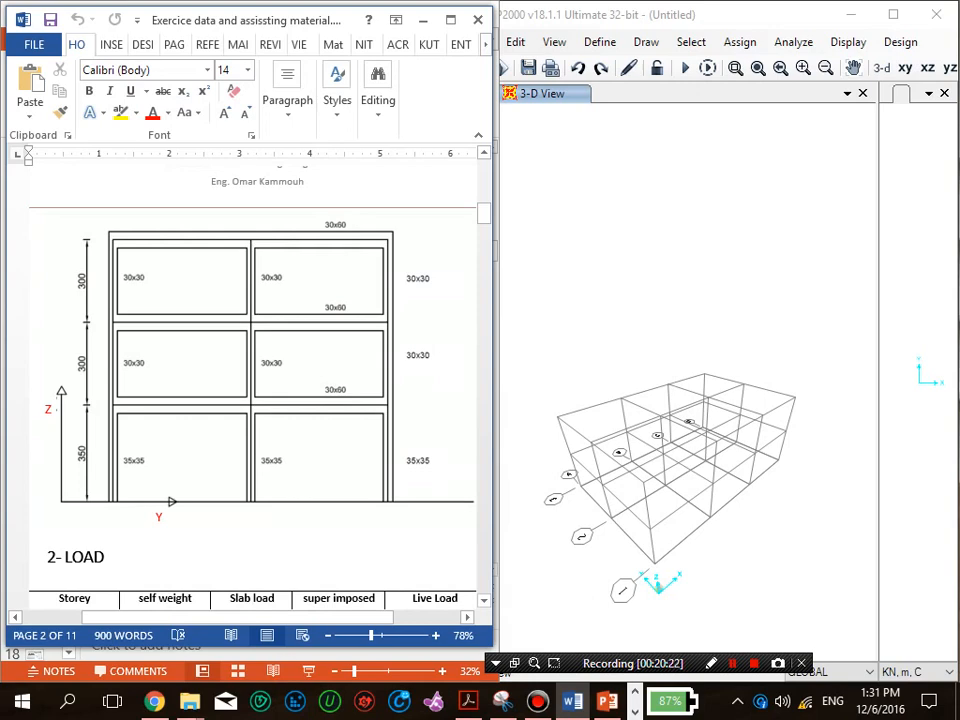
left_click(423, 20)
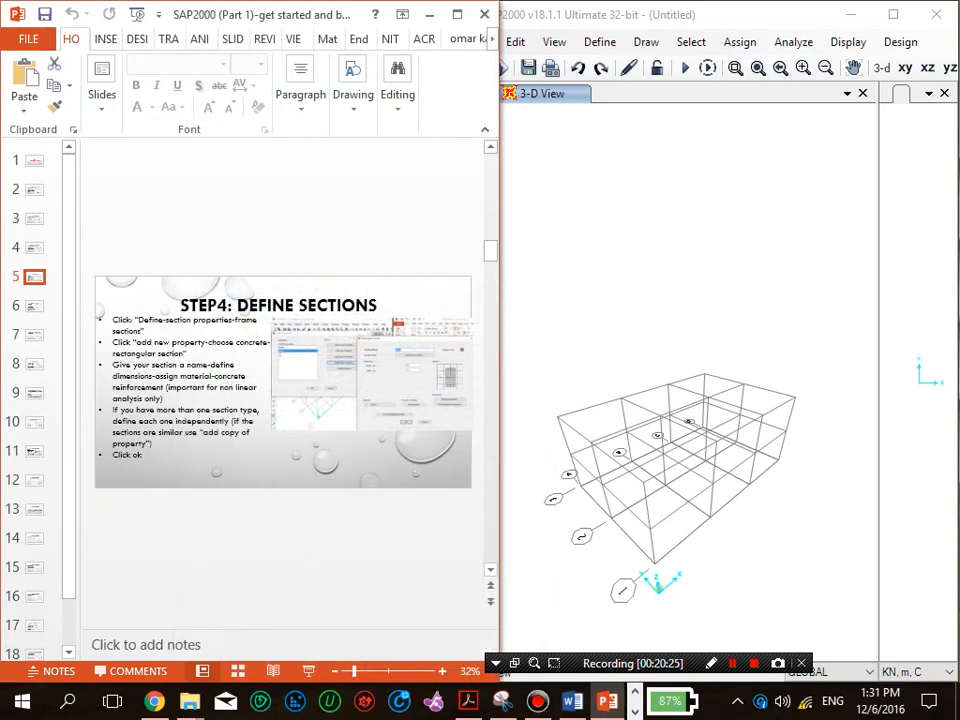
Step: Consult the frame sections instruction on the PowerPoint slide and open the frame section definitions in SAP2000
left_click(141, 320)
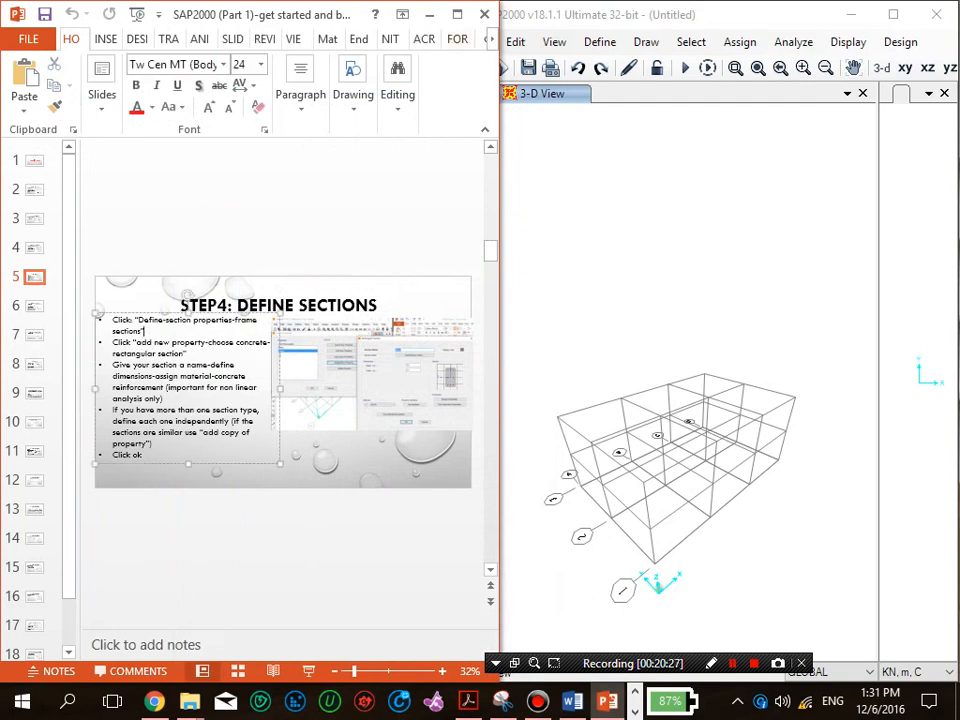
left_click_drag(139, 320, 206, 320)
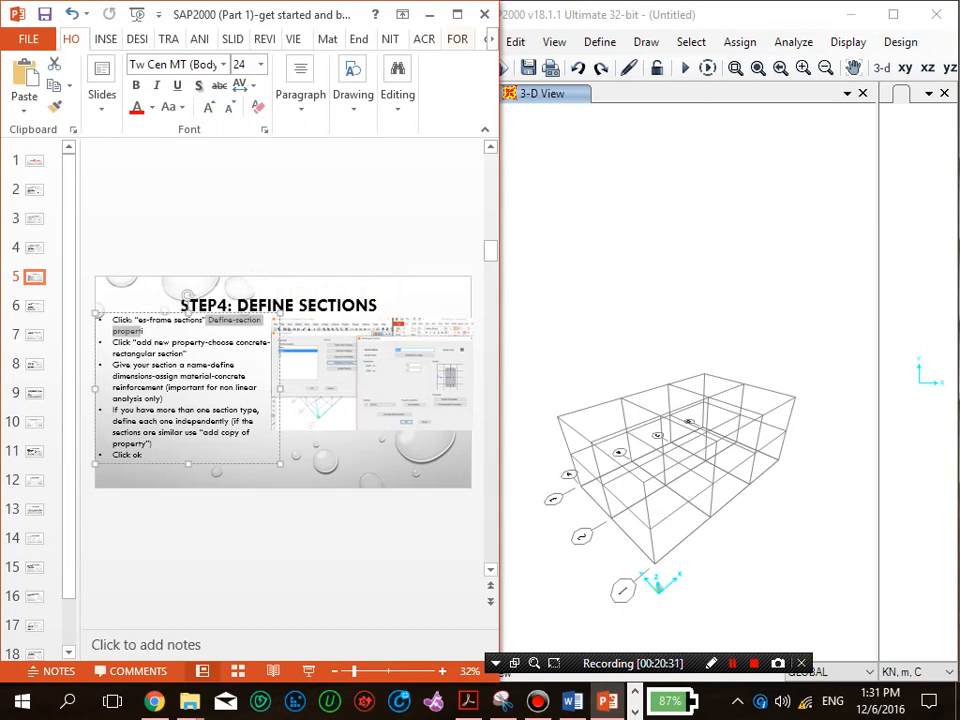
left_click(600, 45)
left_click(600, 43)
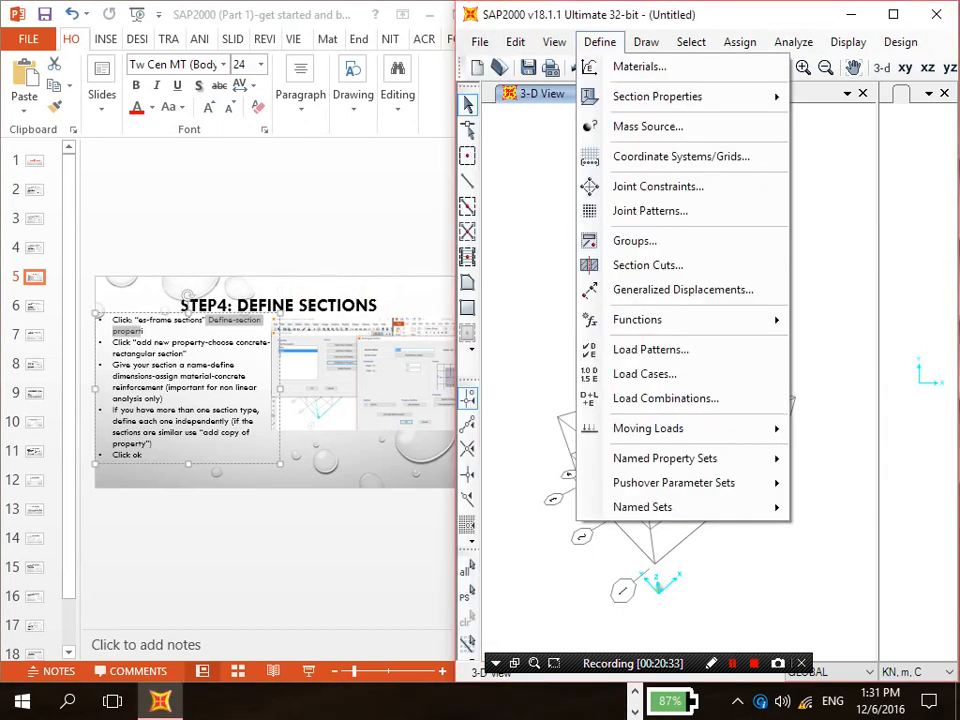
mouse_move(657, 96)
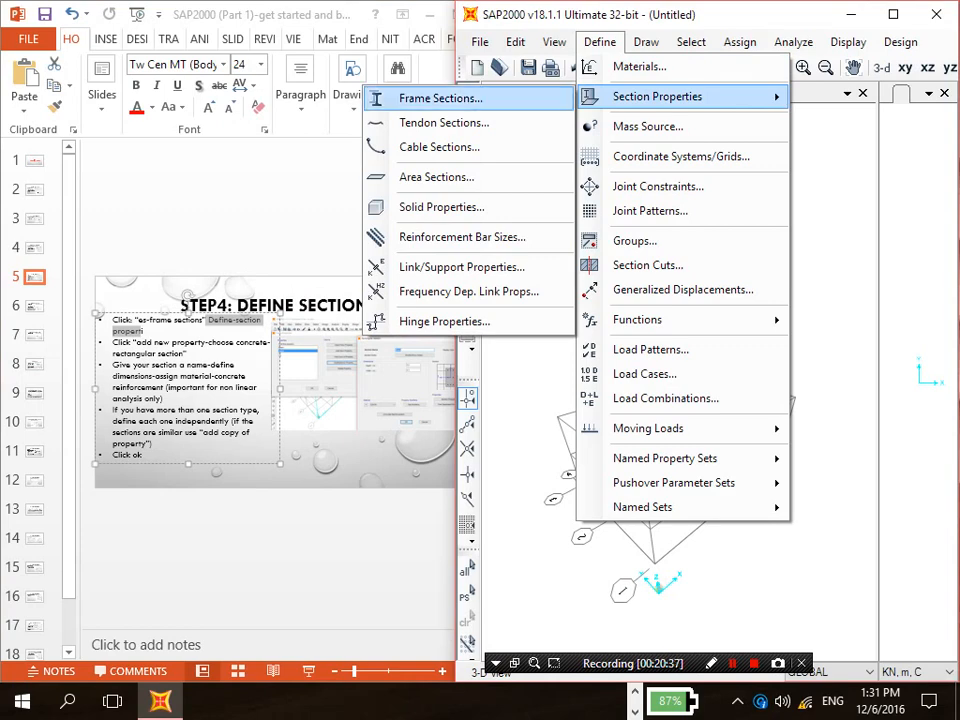
left_click(440, 98)
left_click_drag(489, 144, 687, 116)
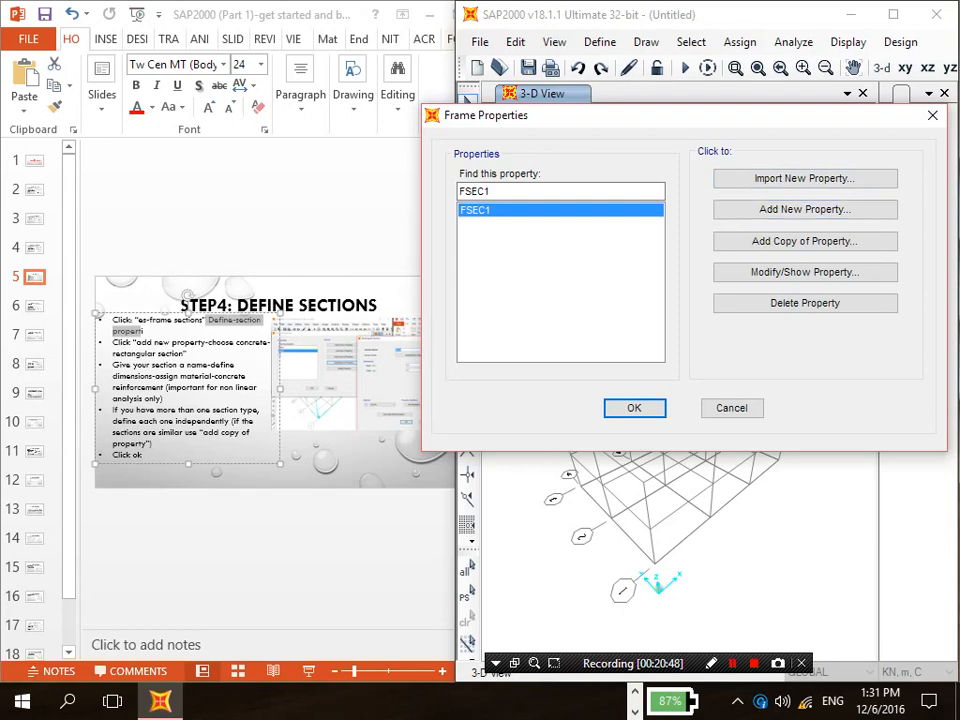
Step: Start a new frame section property of type Concrete with a rectangular shape
left_click(805, 209)
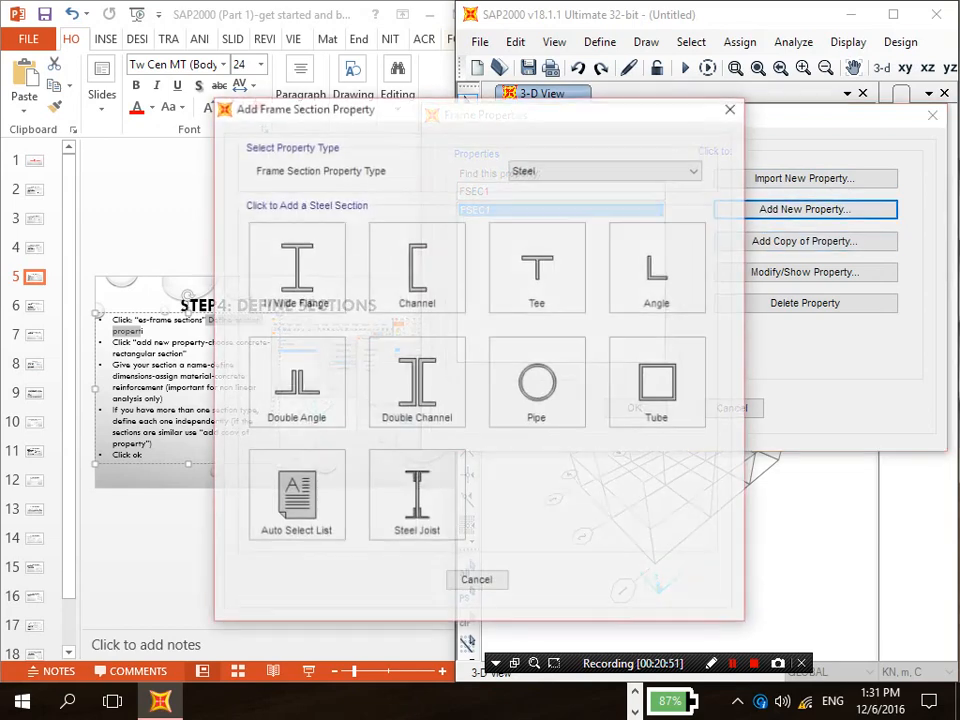
left_click_drag(527, 108, 718, 105)
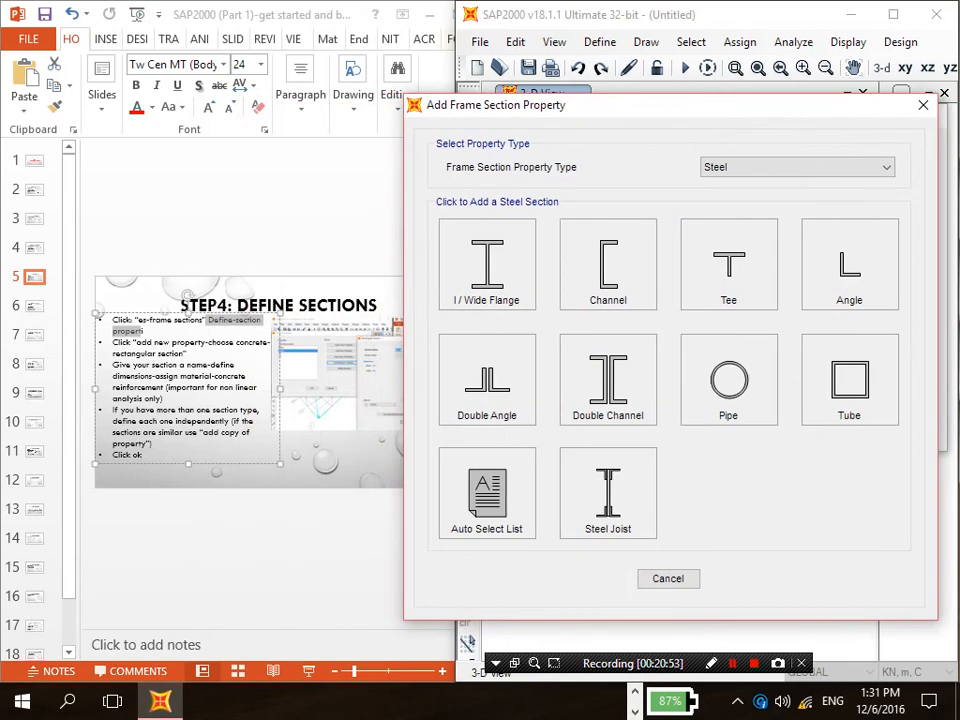
left_click(797, 167)
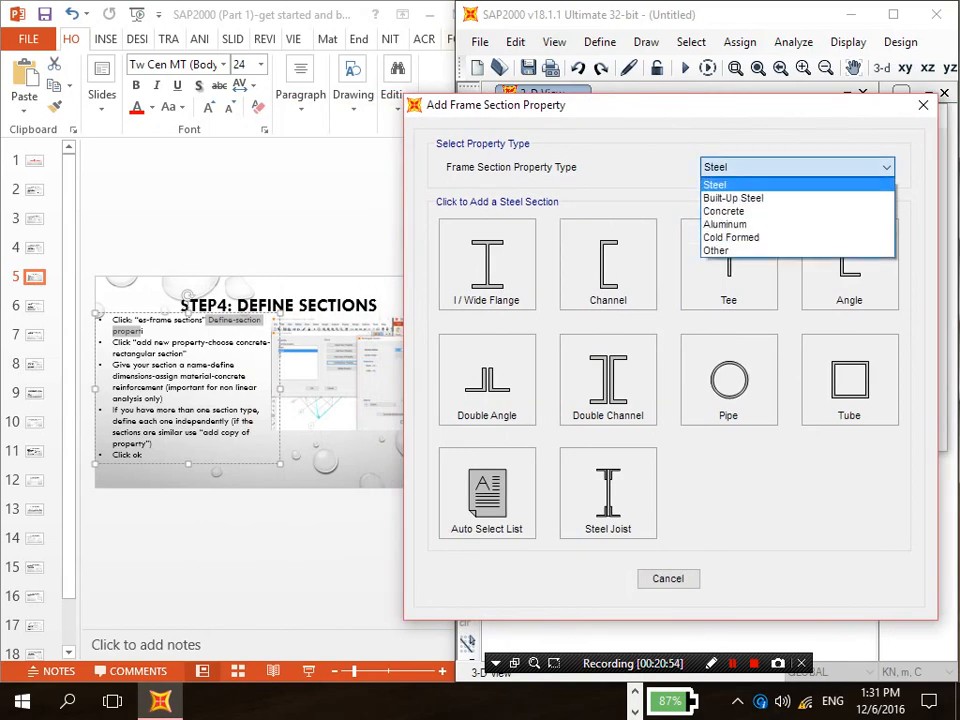
left_click(740, 208)
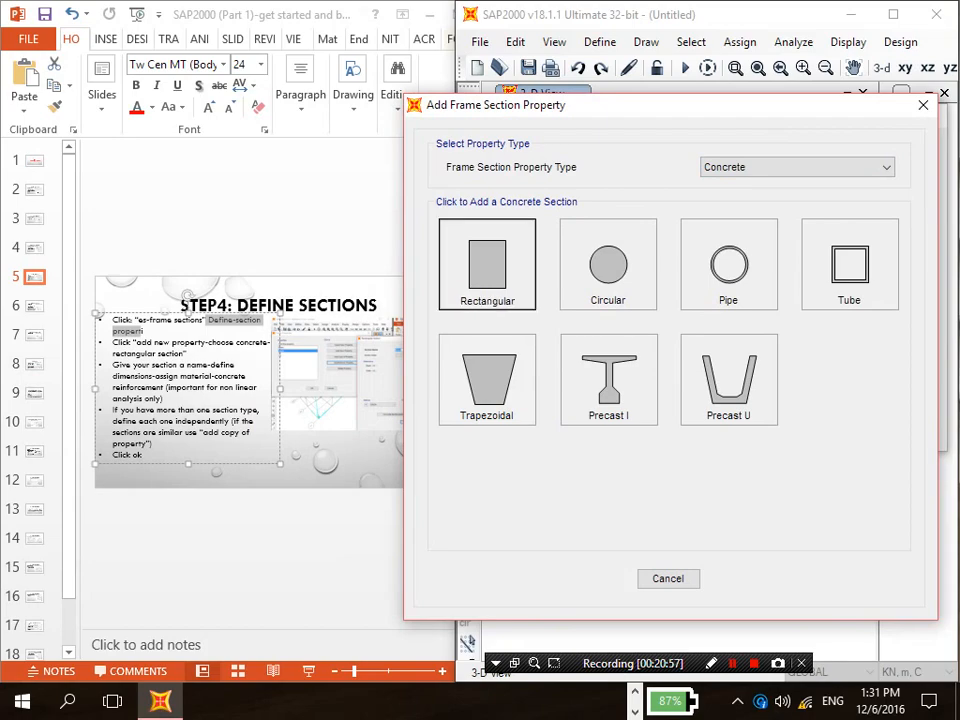
left_click(487, 265)
left_click_drag(542, 140, 727, 100)
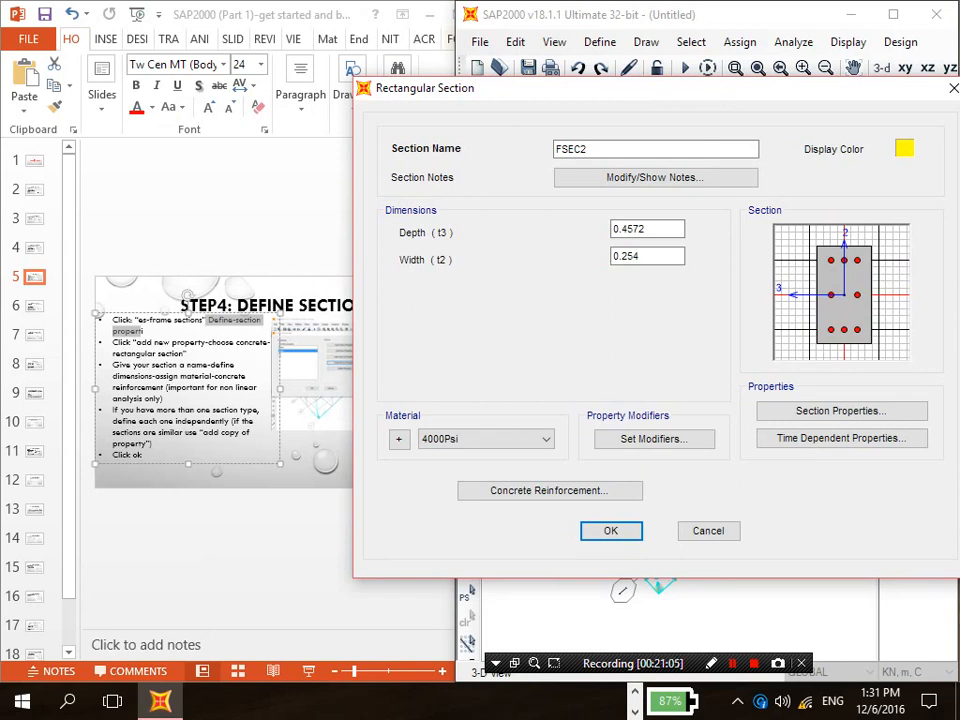
Step: Name the rectangular section B30x60, checking the beam size on the elevation drawing in the Word exercise
double_click(571, 148)
left_click_drag(600, 88, 635, 81)
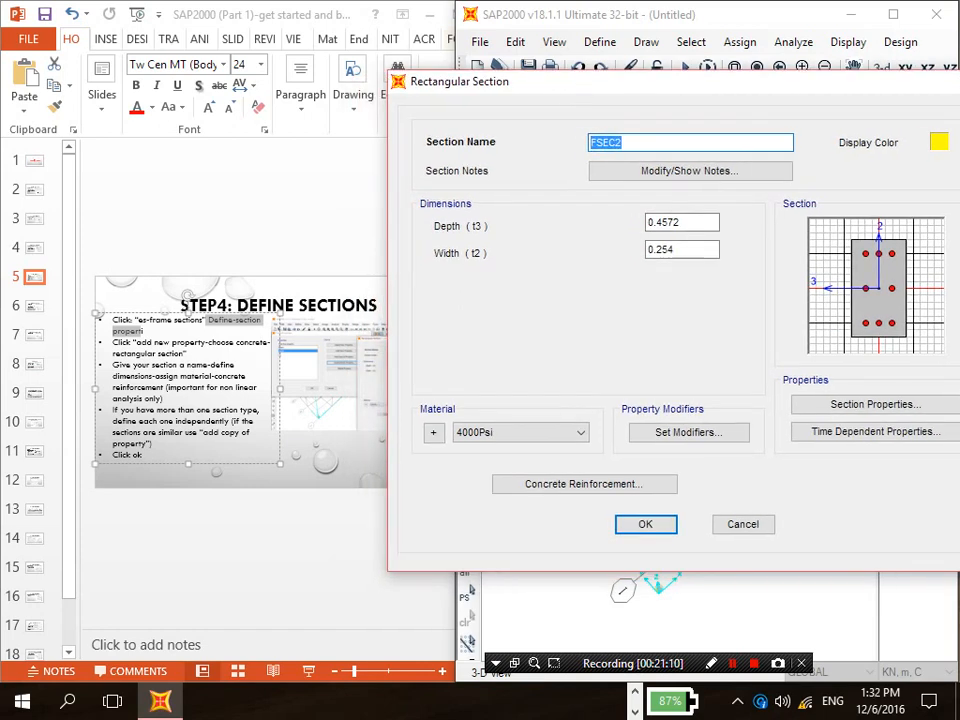
type("C")
key("BackSpace")
type("B60")
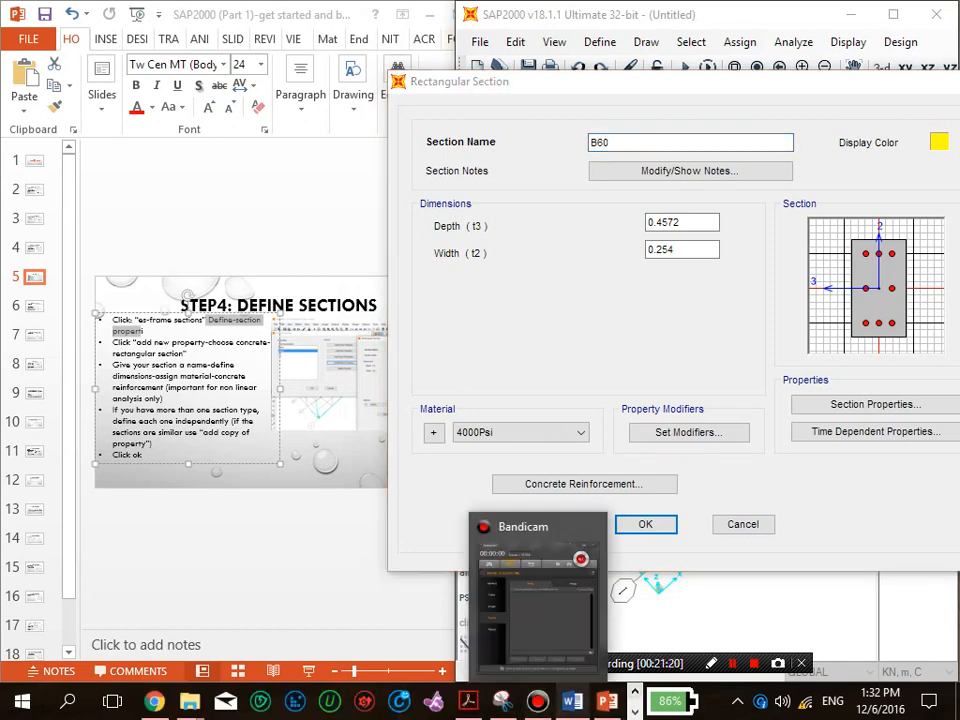
left_click(572, 700)
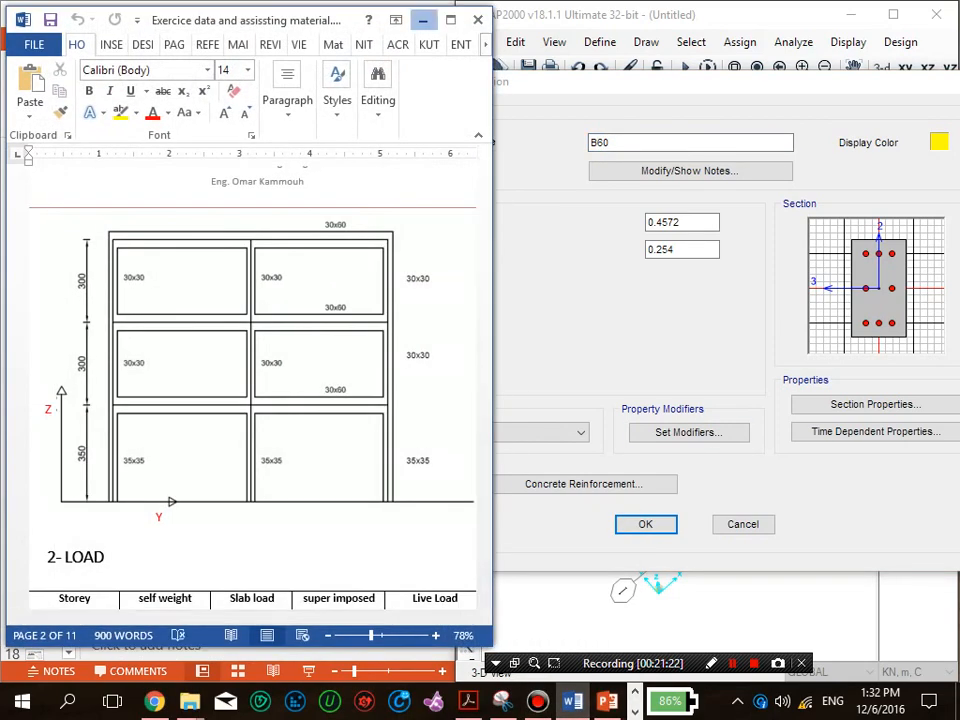
left_click(572, 700)
key("BackSpace")
key("BackSpace")
type("30")
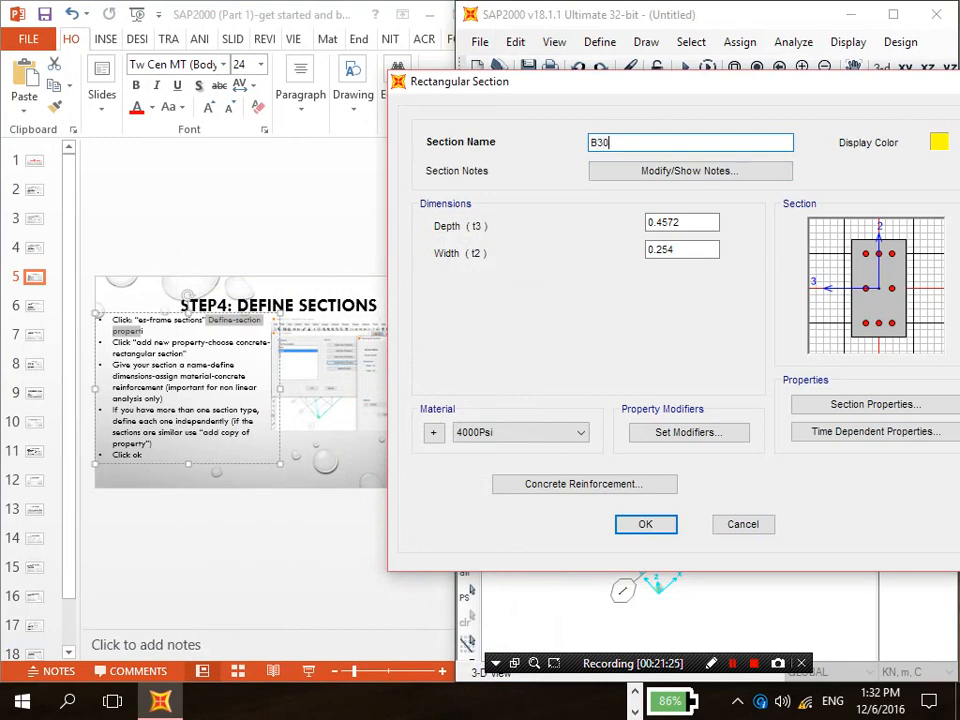
type("x60")
Step: Set the depth (t3) of the B30x60 section to 0.6 and its width (t2) to 0.3
left_click_drag(682, 223, 654, 223)
type("0.6")
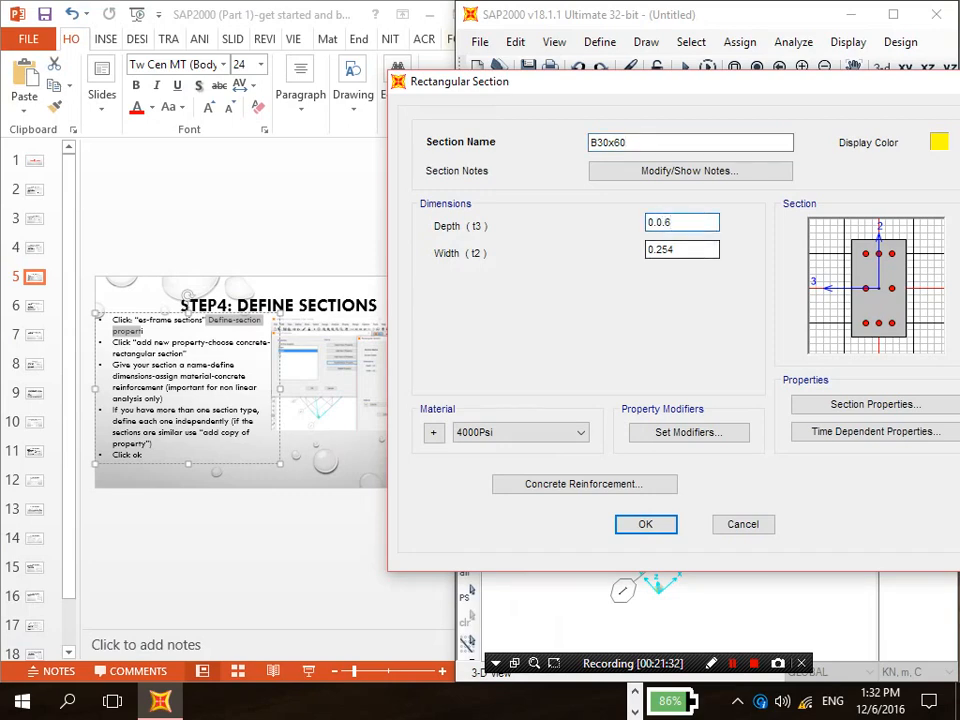
left_click(663, 223)
key("BackSpace")
key("BackSpace")
key("BackSpace")
type("0")
key("Tab")
type("0.25")
key("BackSpace")
key("BackSpace")
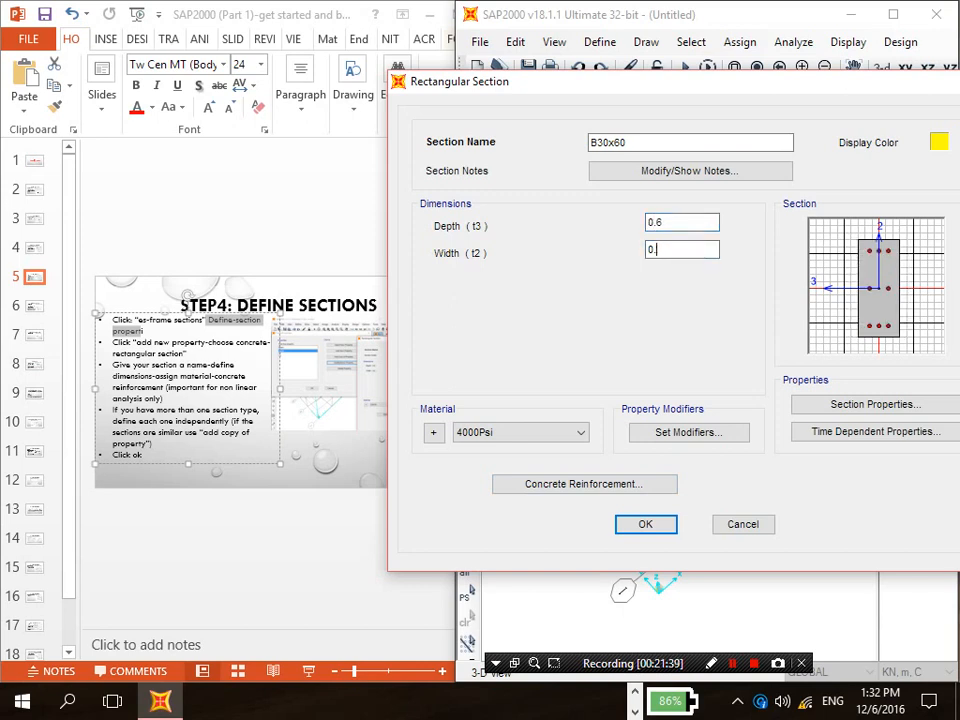
type("3")
left_click(678, 222)
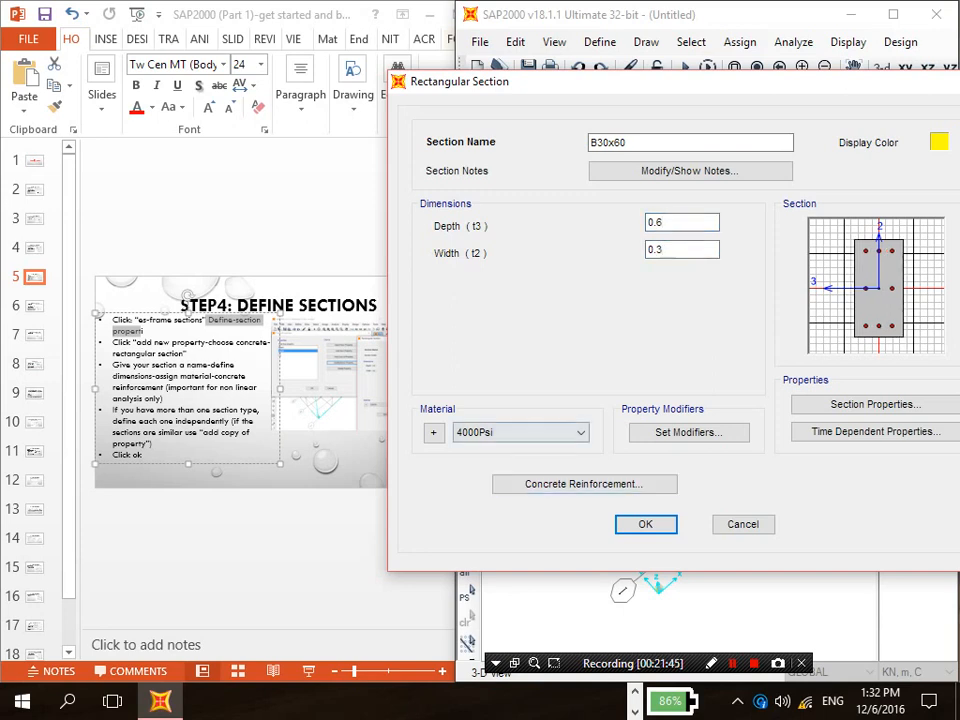
Step: Assign the C25/30 concrete as the material of the B30x60 section
left_click(562, 433)
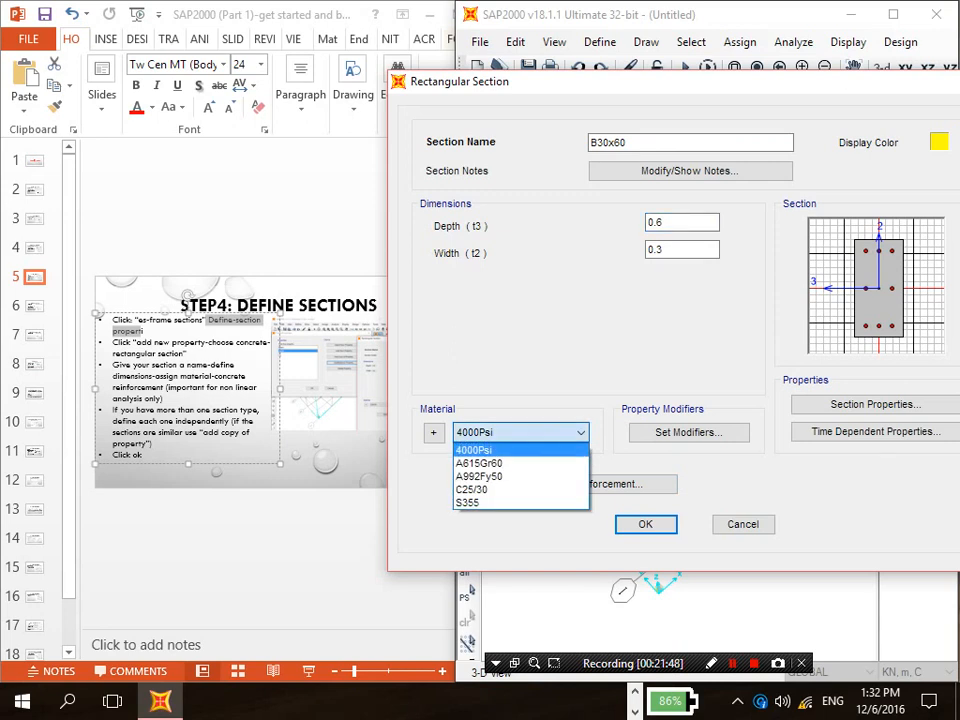
key("Down")
key("Down")
key("Down")
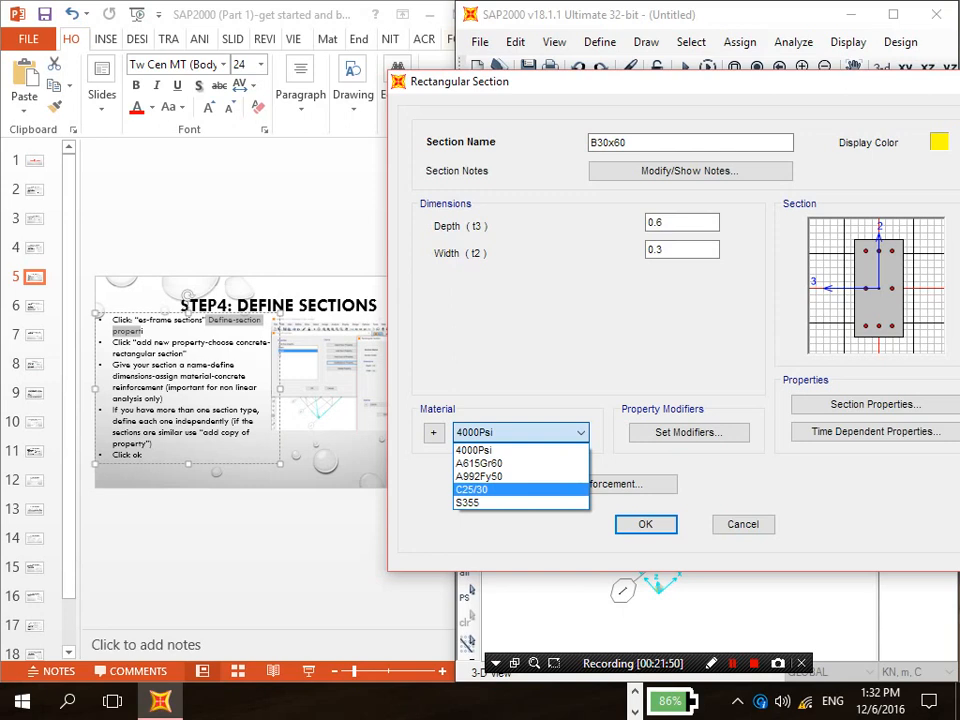
key("Return")
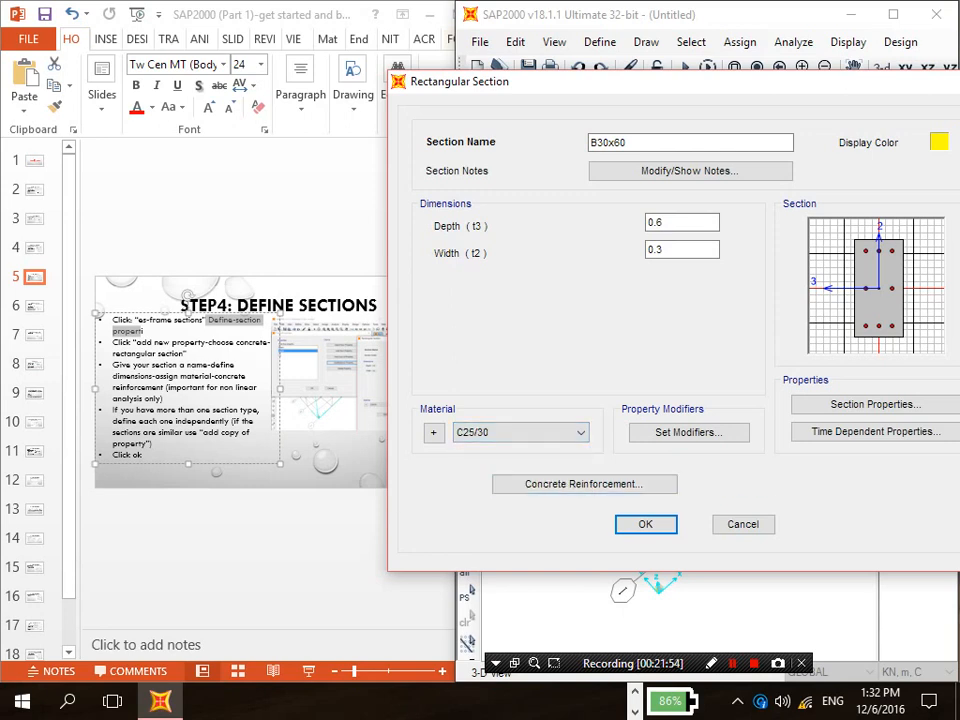
key("Tab")
key("Tab")
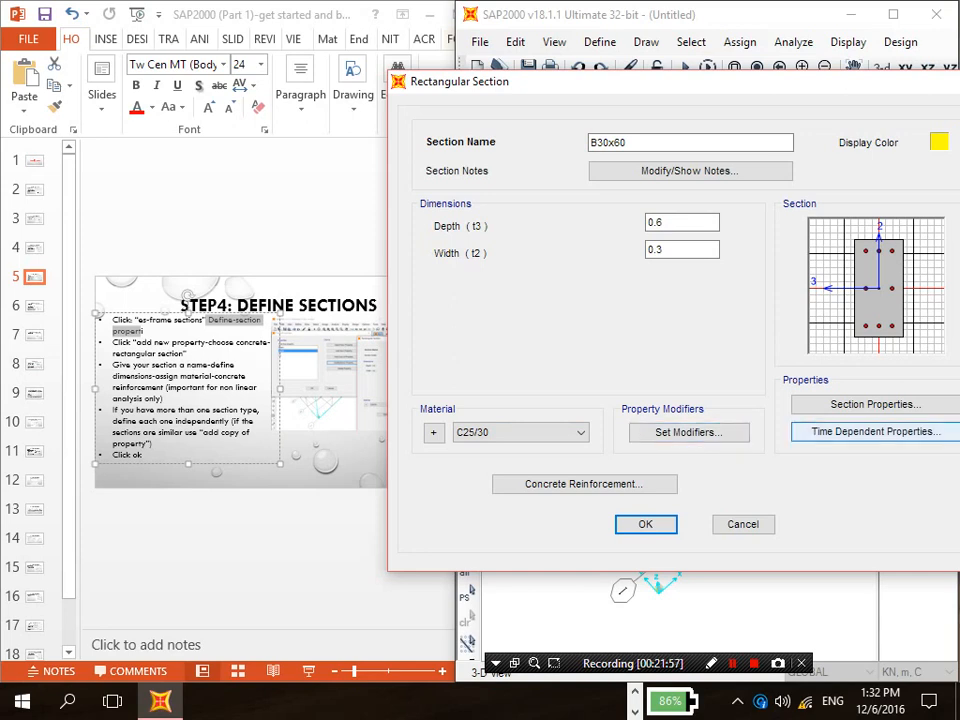
key("Tab")
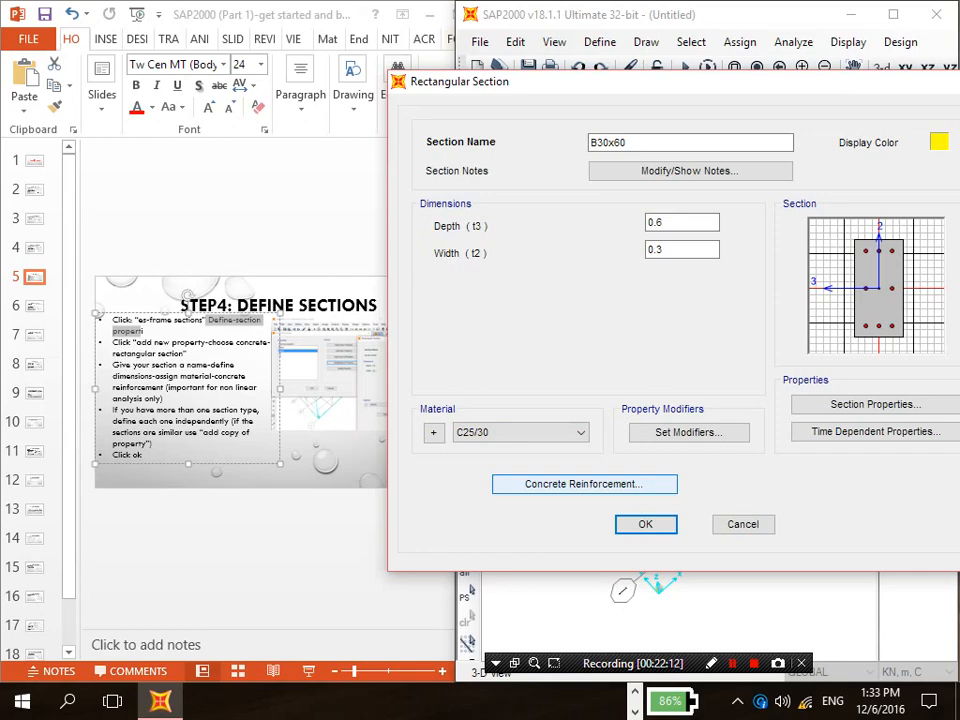
Step: Open the concrete reinforcement data of the B30x60 section and try to use S355 for the longitudinal bars
left_click(515, 485)
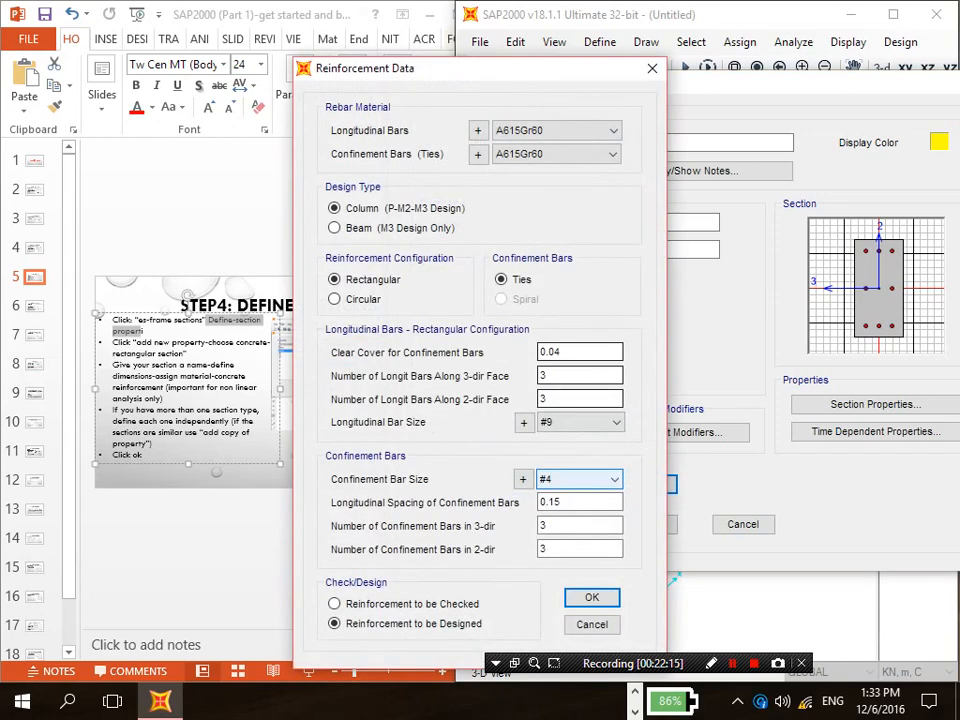
left_click_drag(582, 70, 727, 44)
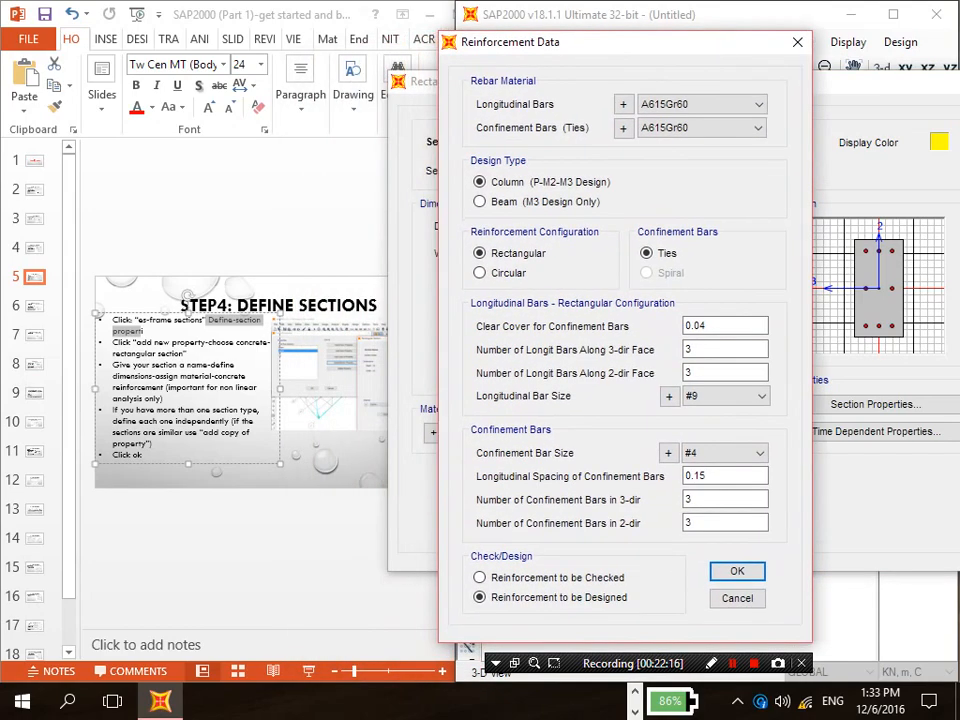
left_click(720, 104)
left_click(720, 104)
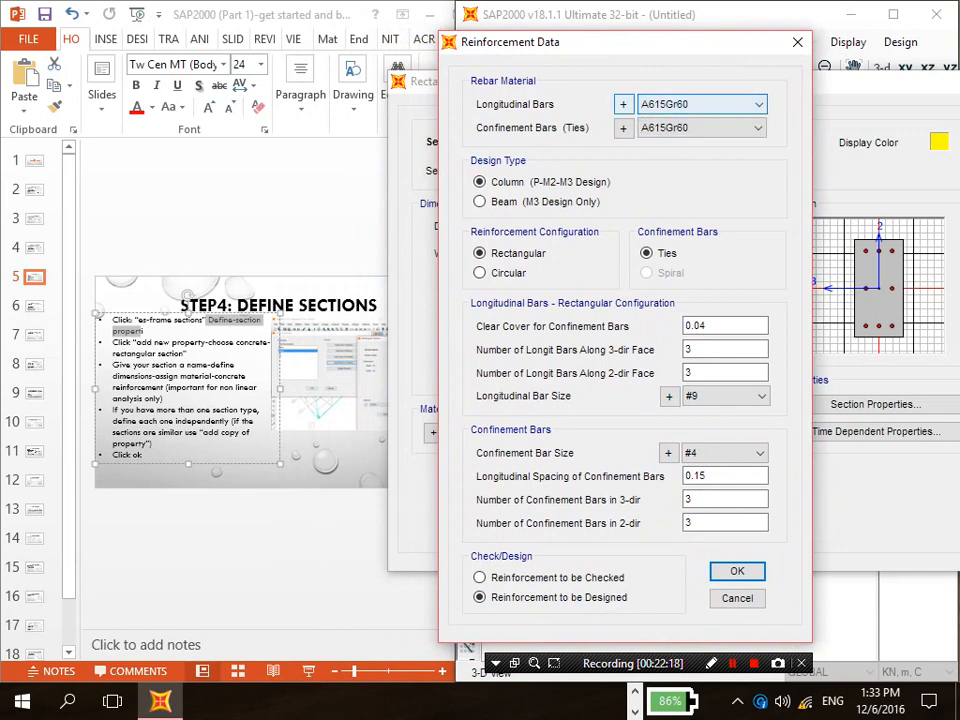
left_click(624, 104)
left_click_drag(548, 222, 724, 196)
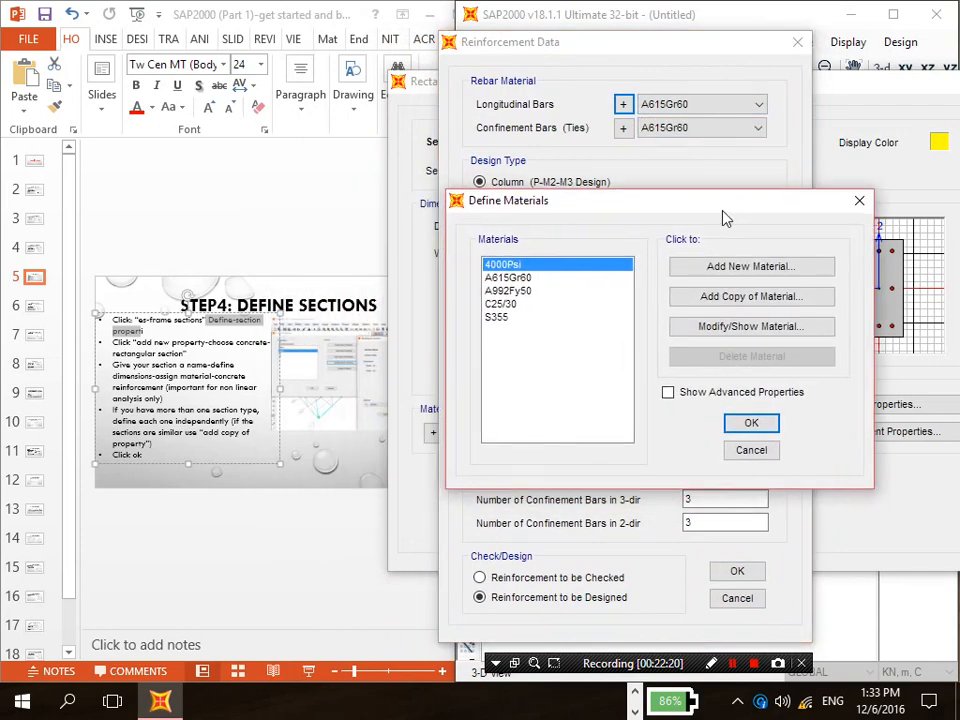
left_click(496, 311)
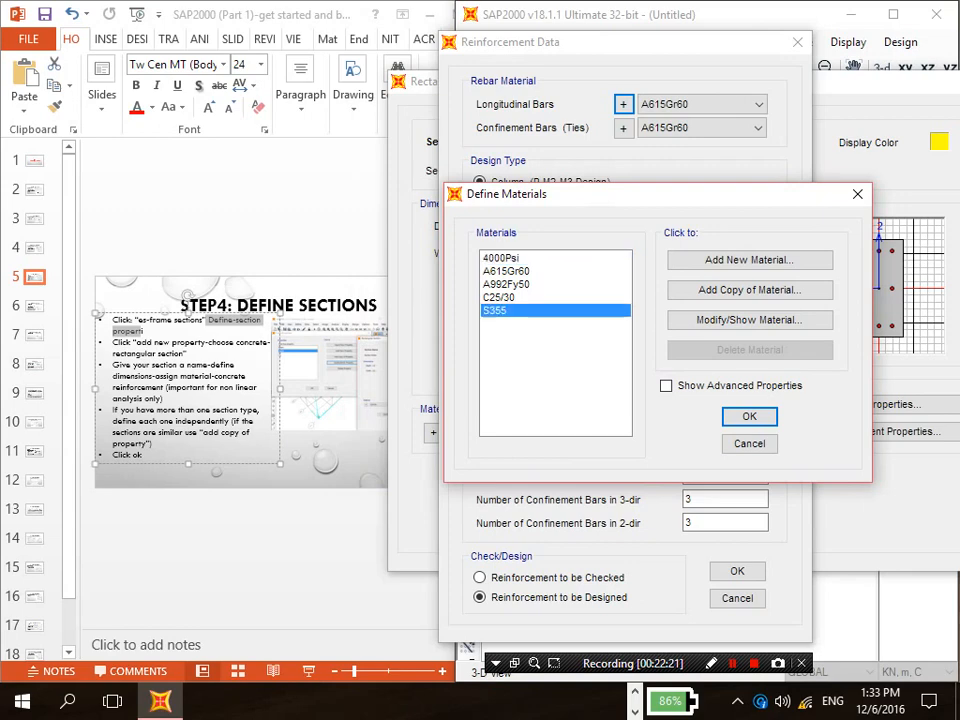
left_click(750, 416)
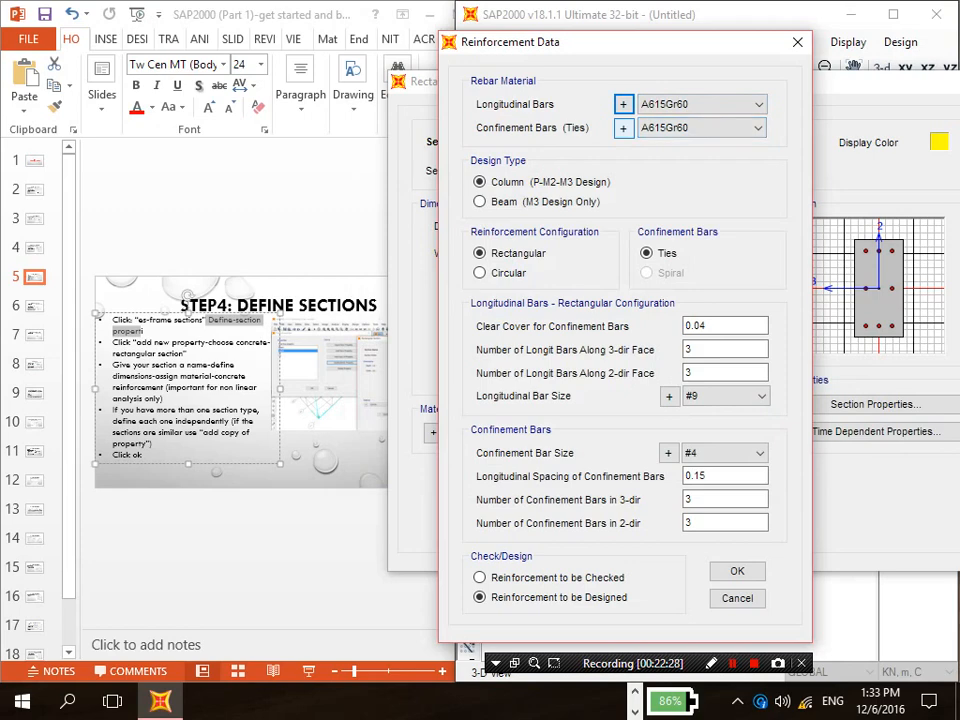
Step: Try to use S355 for the confinement bars (ties) of the B30x60 section and check the longitudinal bar material choices
left_click(623, 128)
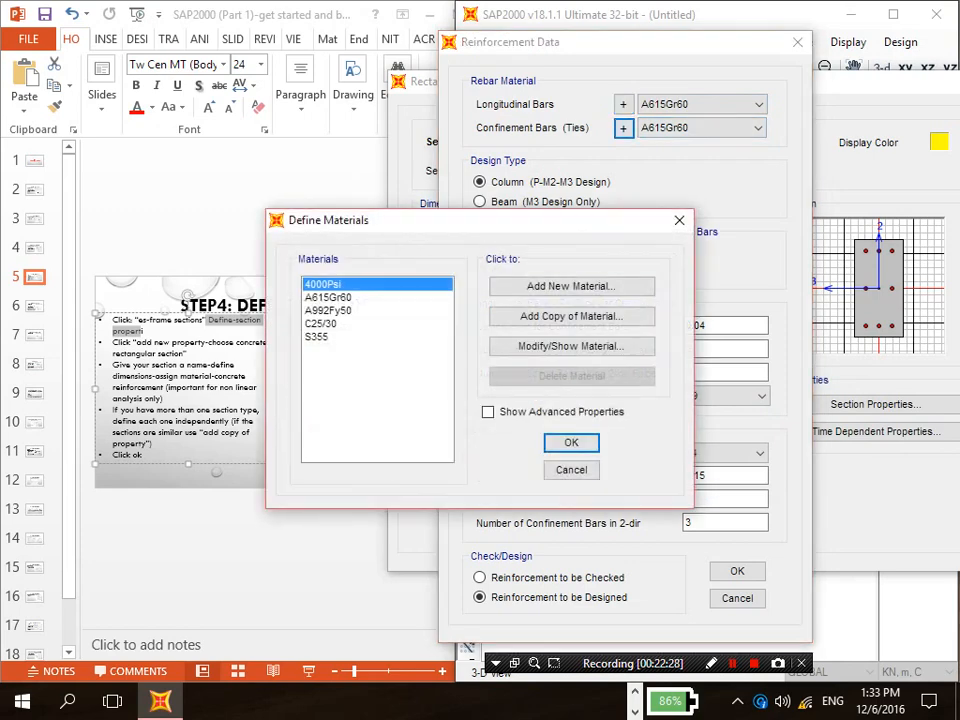
left_click(318, 337)
left_click(571, 443)
left_click(703, 104)
left_click(703, 104)
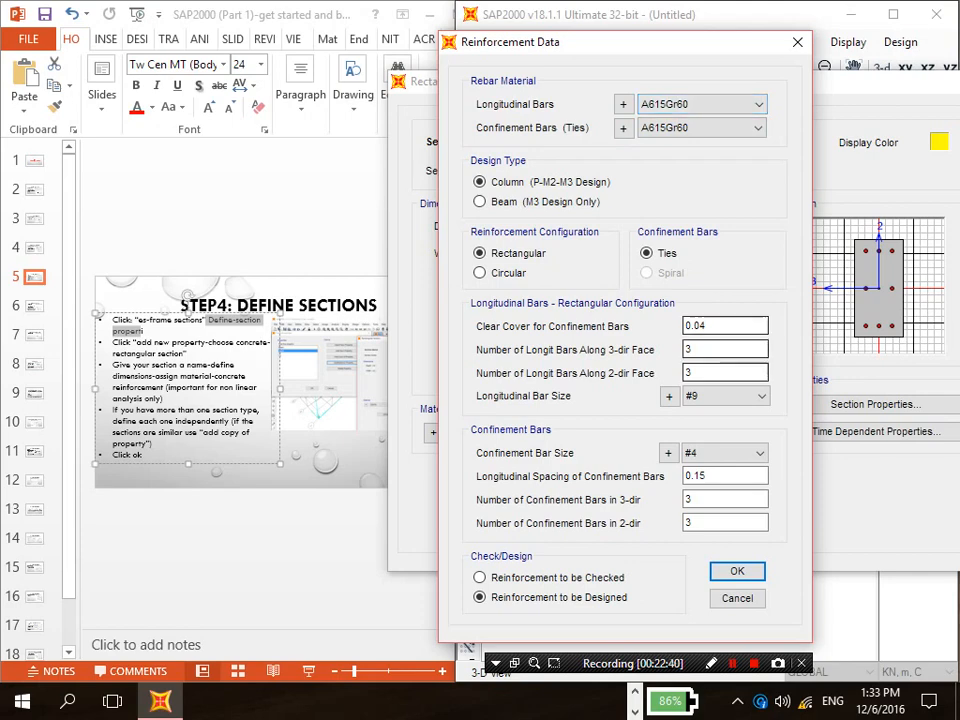
Step: Set the longitudinal bar size of the B30x60 section to #5 and accept the reinforcement and the section
left_click(740, 397)
left_click_drag(762, 113, 762, 57)
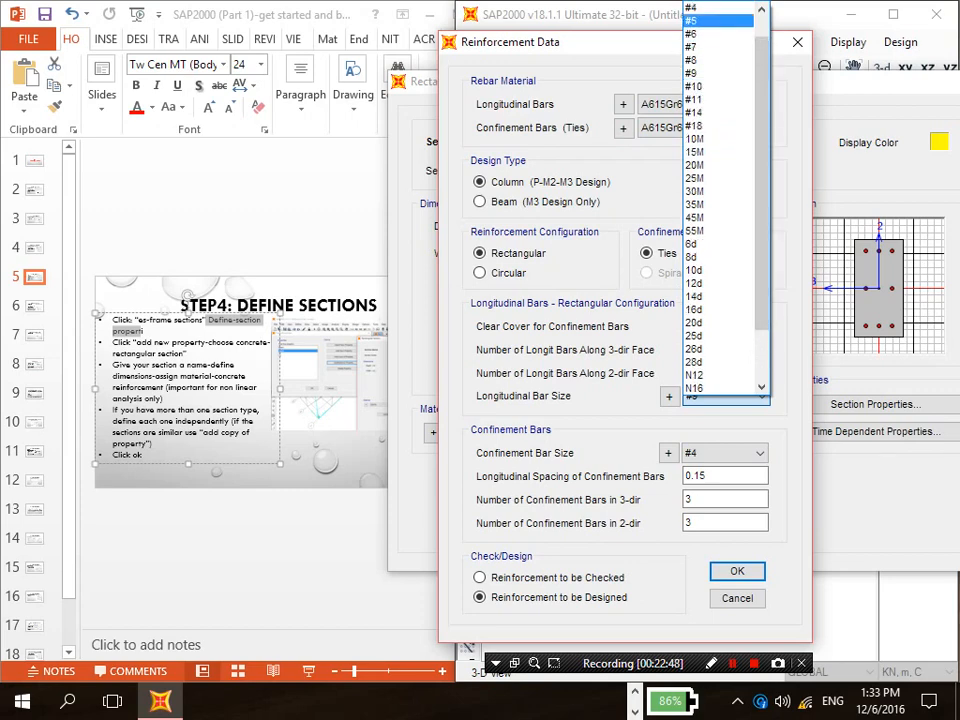
left_click(708, 21)
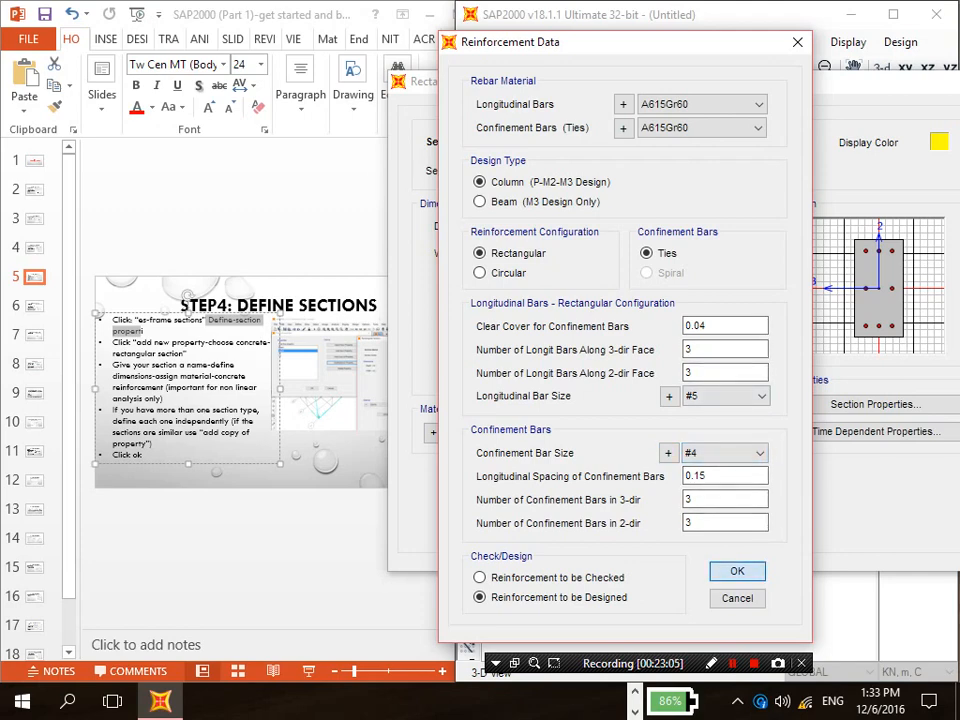
key("Return")
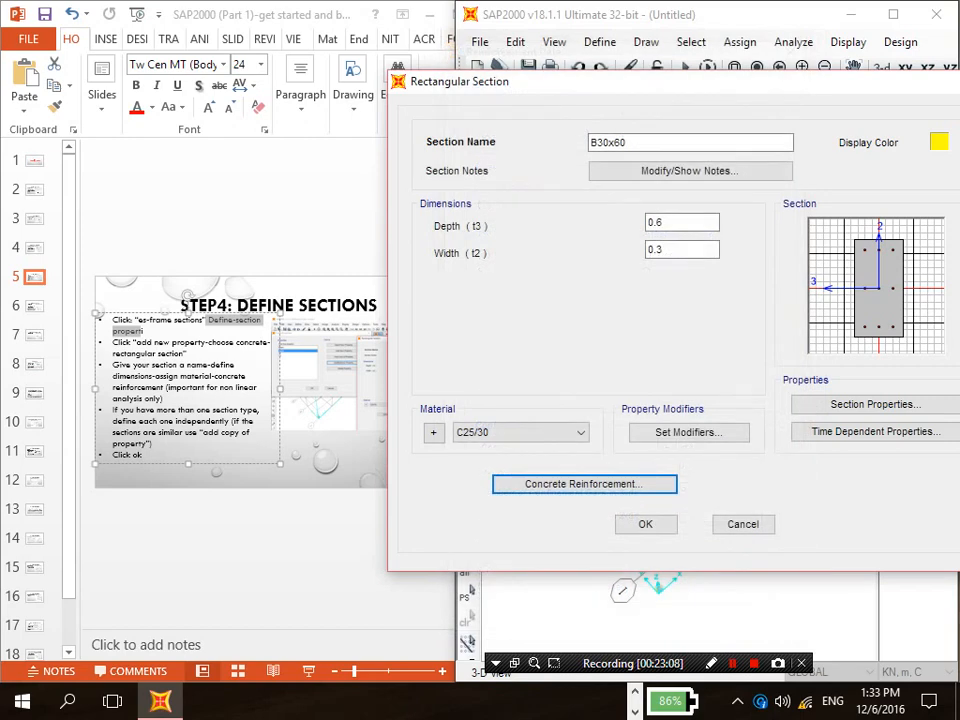
left_click(648, 522)
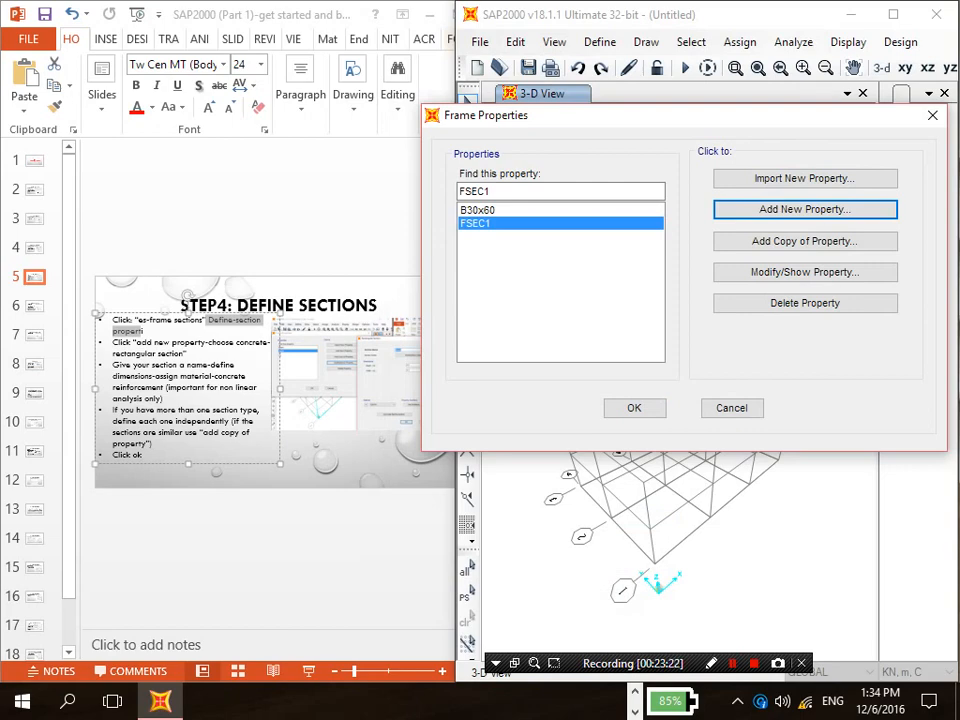
Step: Add another rectangular concrete frame section and name it C1
left_click_drag(640, 115, 674, 109)
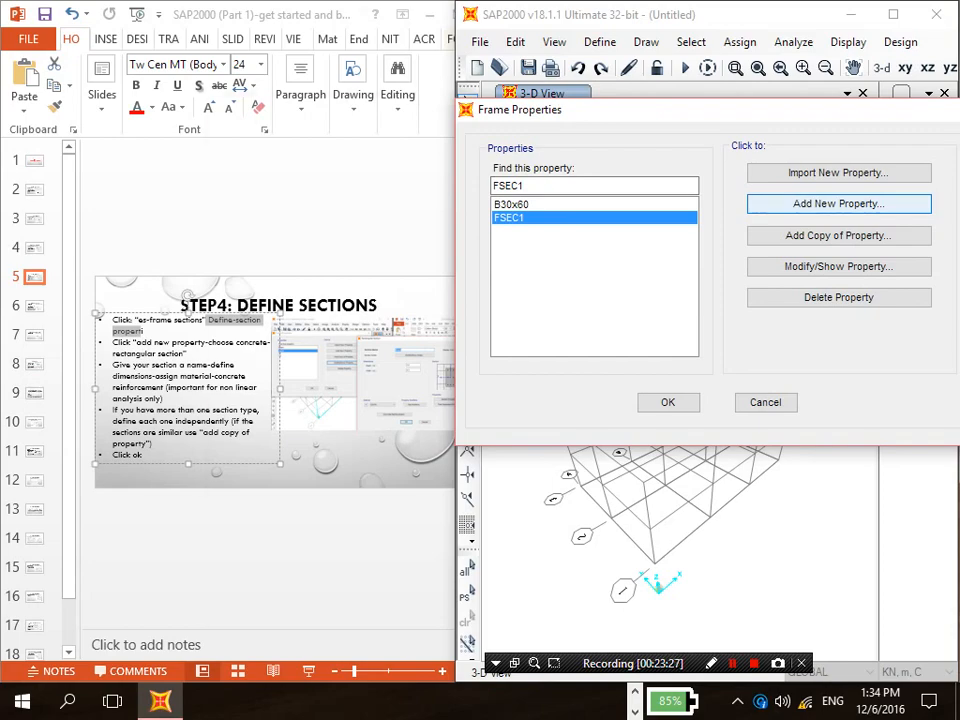
left_click(838, 203)
left_click_drag(568, 112, 809, 112)
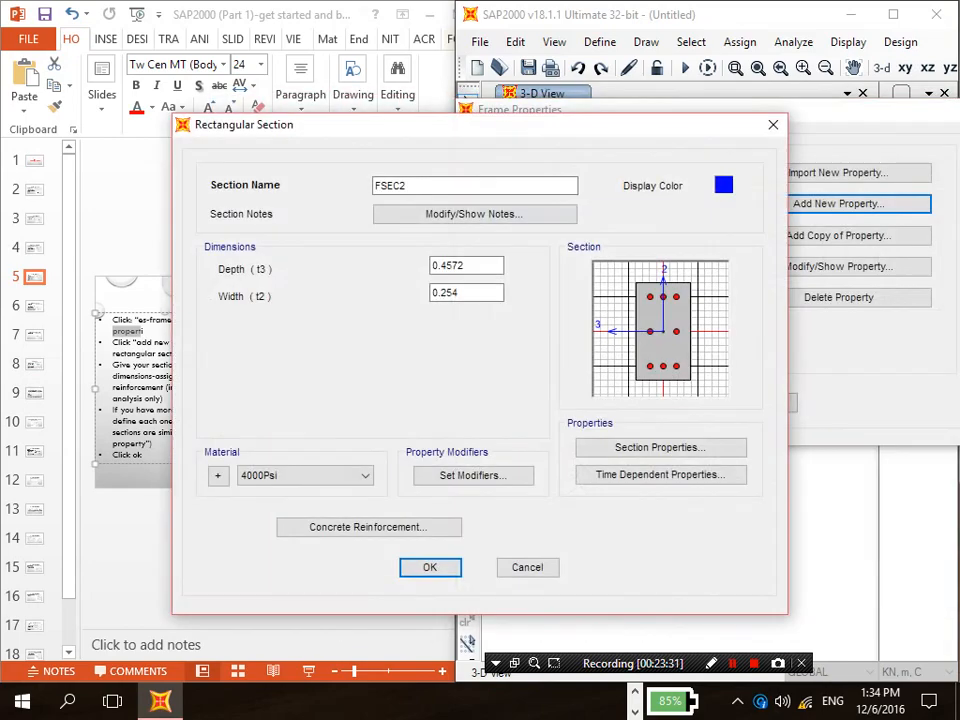
left_click_drag(429, 193, 654, 122)
double_click(616, 185)
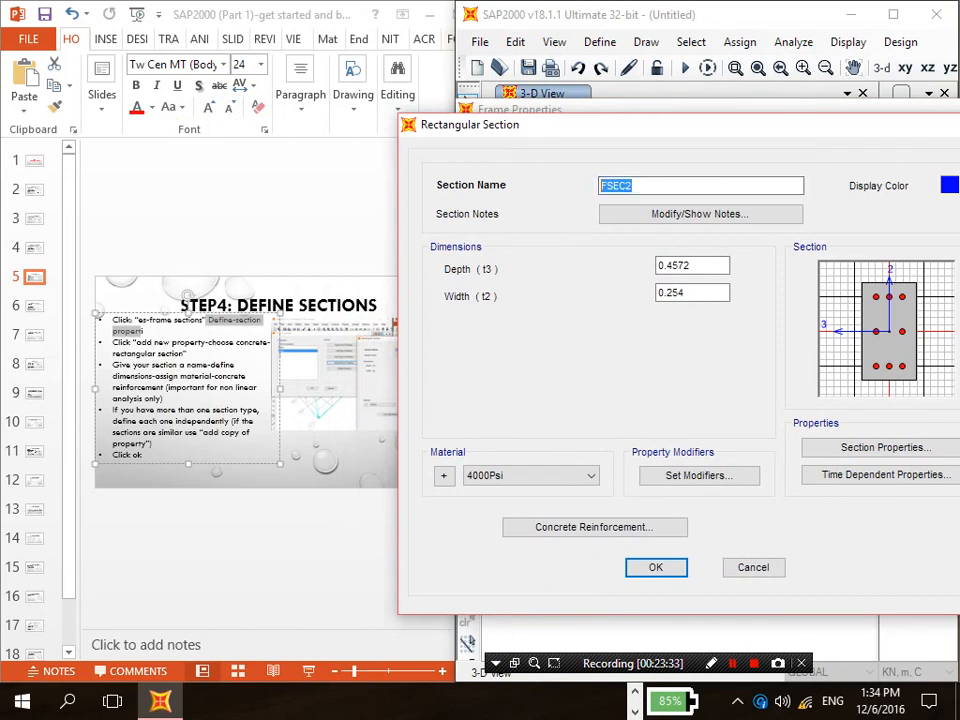
type("C1")
Step: Set the depth (t3) and width (t2) of section C1 to 0.35, checking the column size on the elevation drawing in the Word exercise
left_click_drag(692, 266, 678, 266)
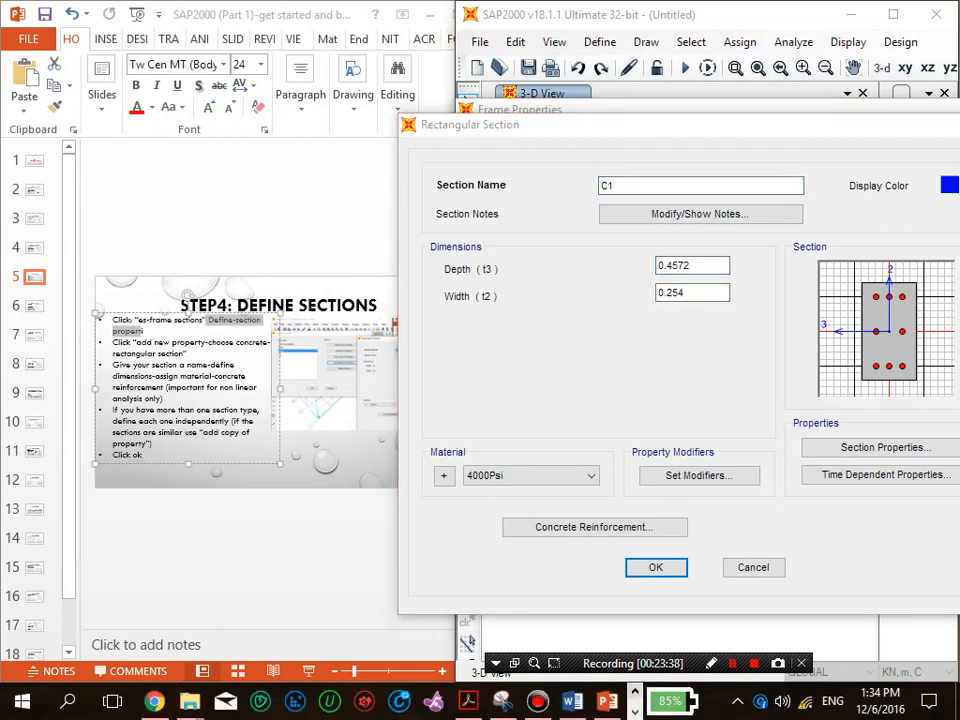
left_click(572, 700)
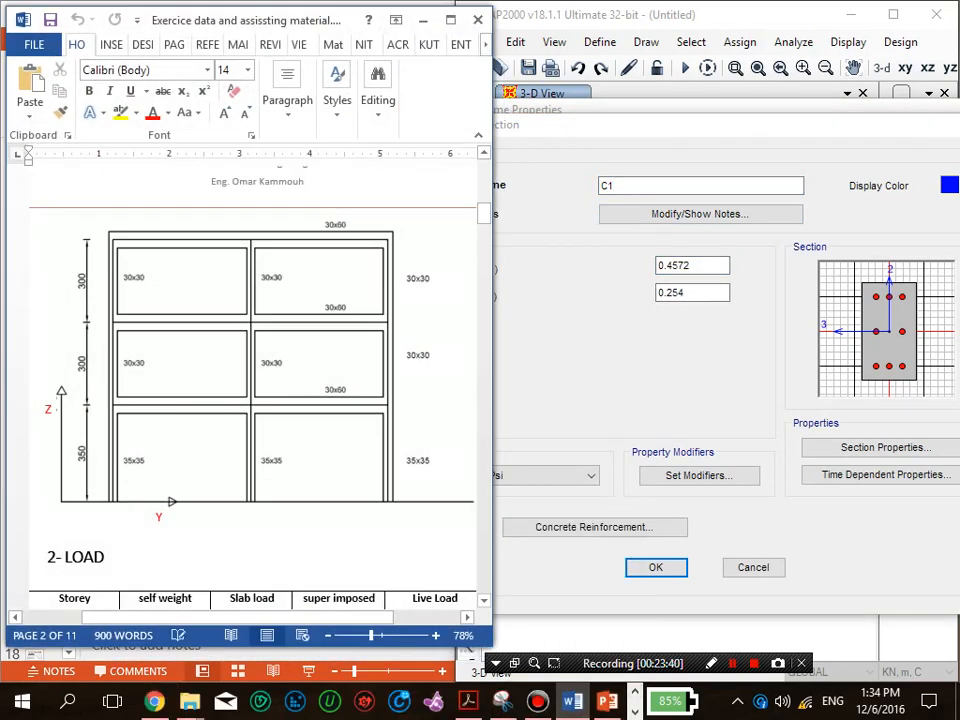
left_click(423, 20)
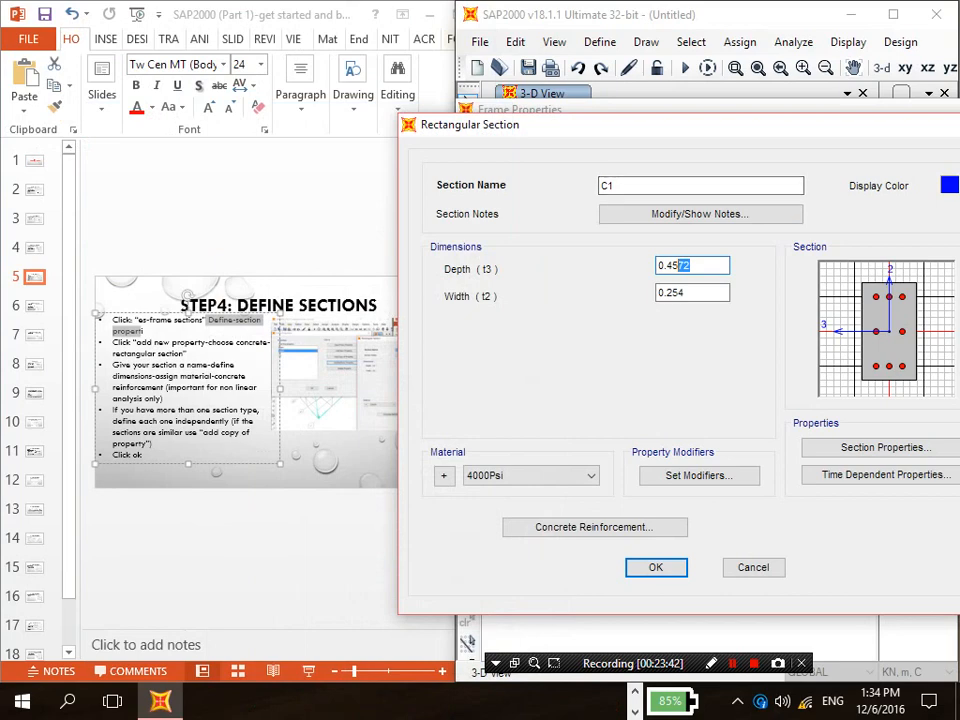
key("shift+Home")
type("0.3")
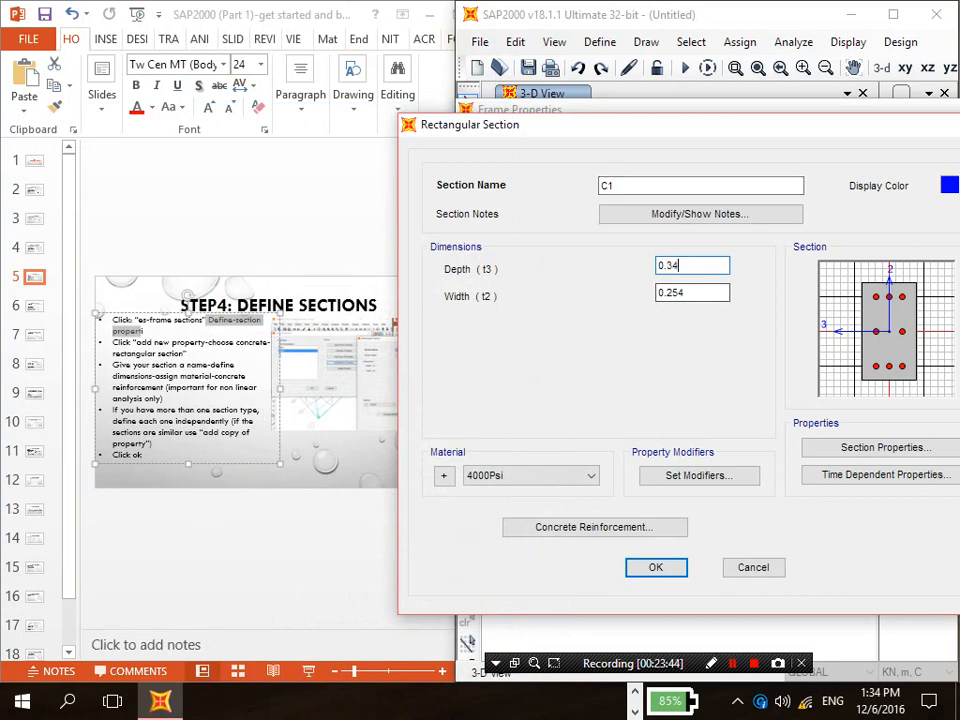
type("5")
key("Tab")
key("End")
key("BackSpace")
key("BackSpace")
key("BackSpace")
type("35")
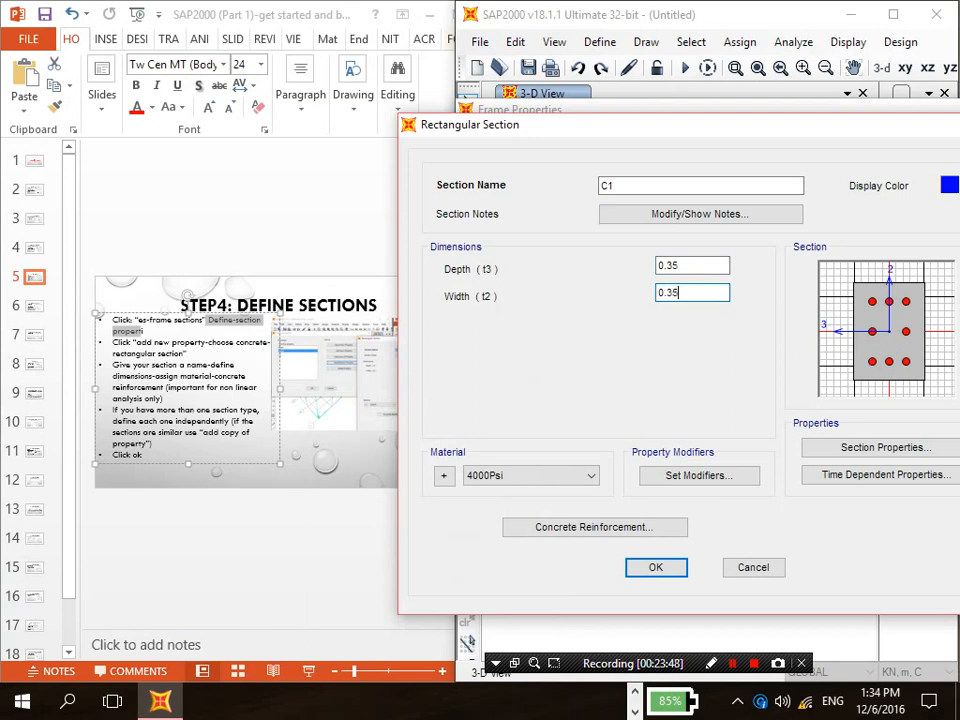
left_click(682, 266)
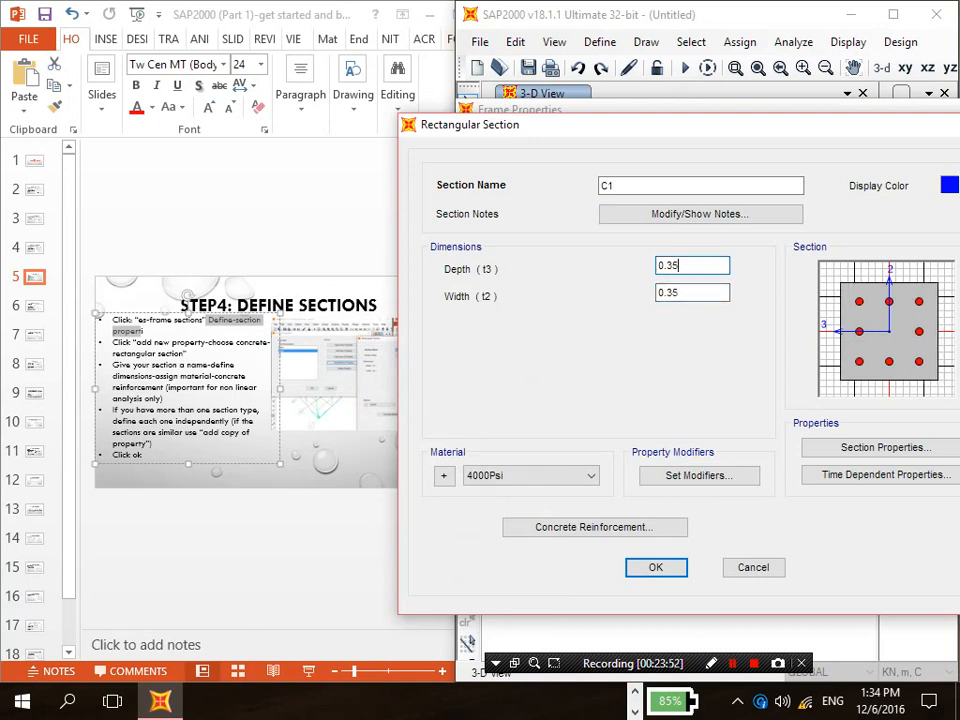
Step: Assign the C25/30 material to section C1 and set its longitudinal bar size to #7
left_click(530, 475)
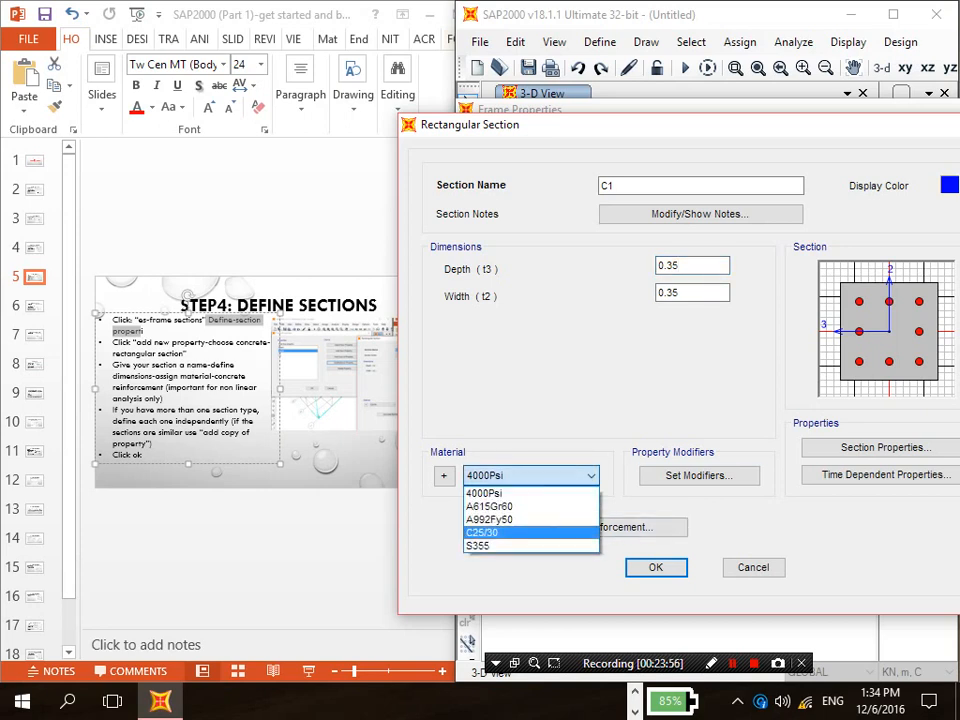
left_click(485, 532)
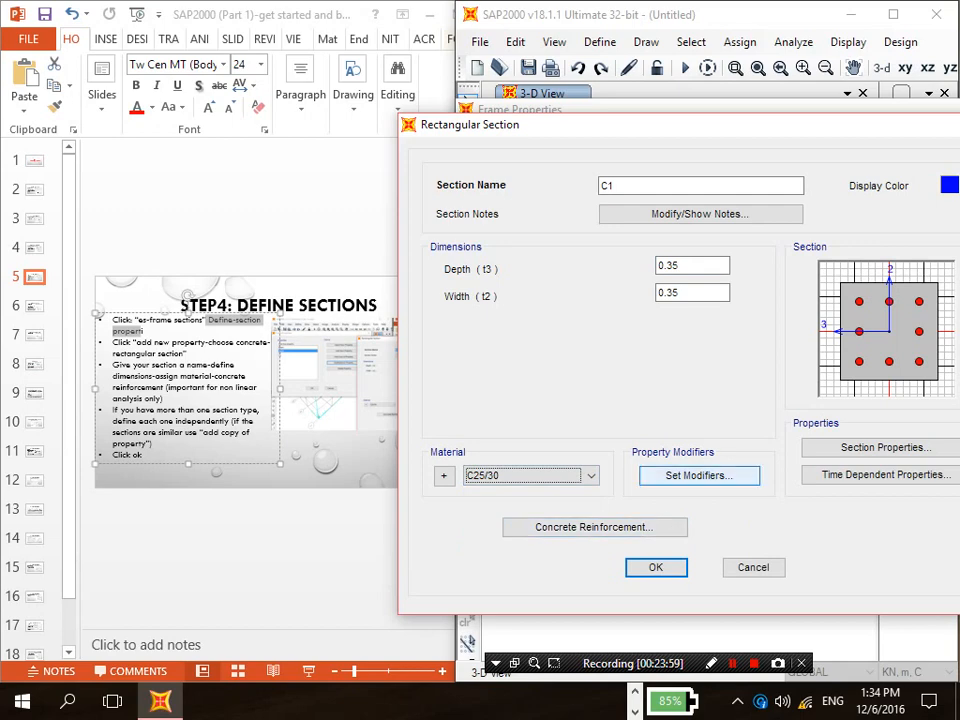
left_click(580, 526)
left_click(580, 421)
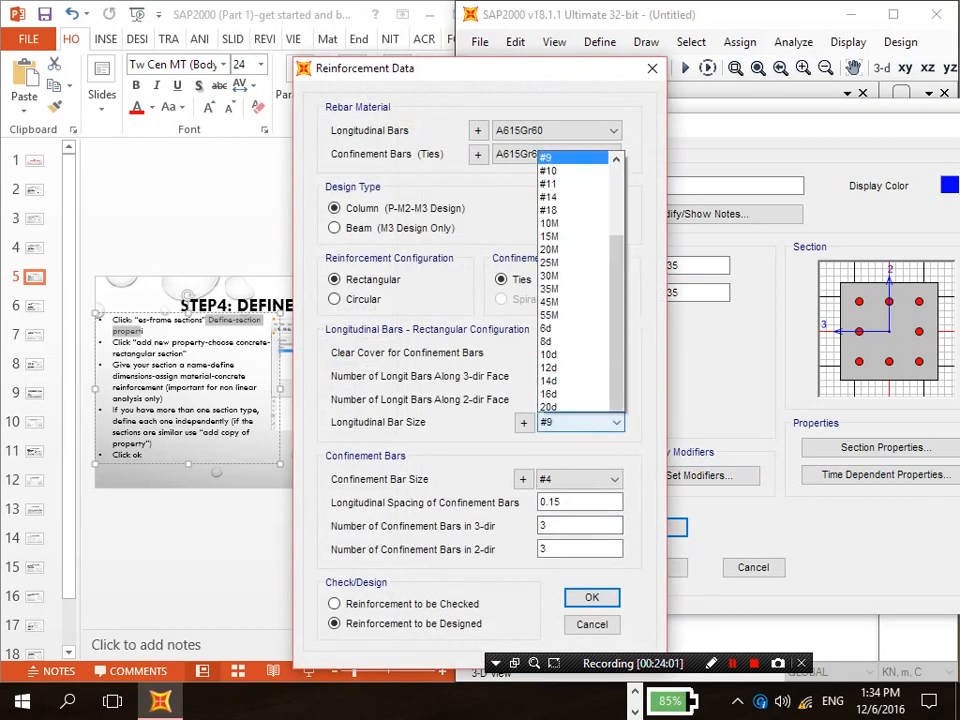
scroll(575, 299, "up", 1)
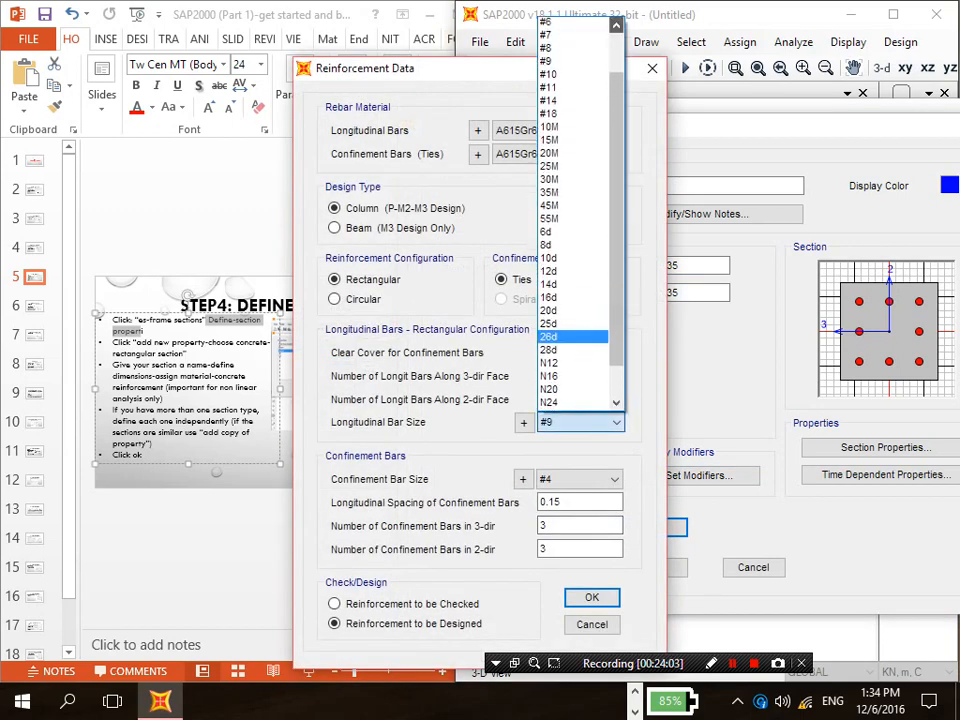
left_click(557, 34)
key("Return")
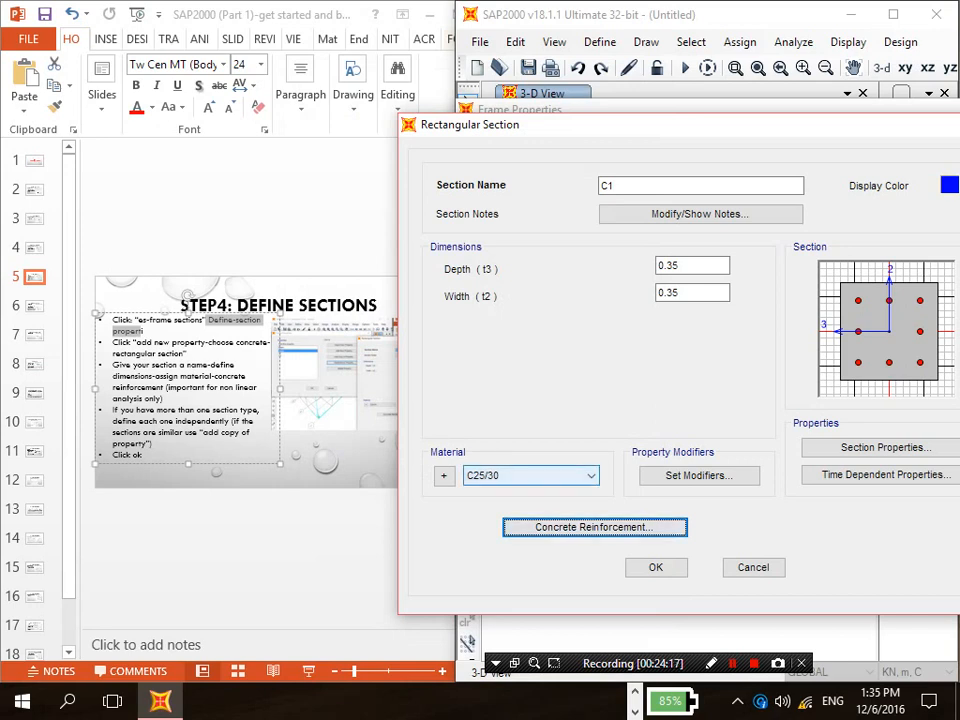
Step: Review the material choice of section C1 and the longitudinal bar sizes offered in its concrete reinforcement data
left_click(560, 476)
left_click(560, 476)
left_click(690, 476)
left_click(657, 184)
left_click(600, 527)
left_click(580, 422)
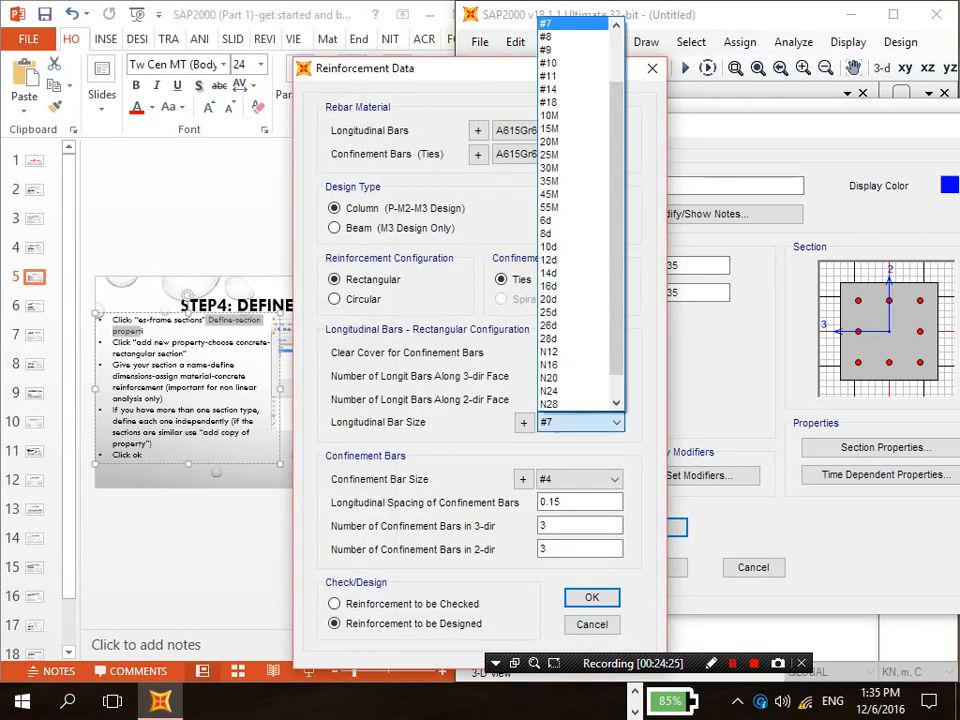
left_click(580, 422)
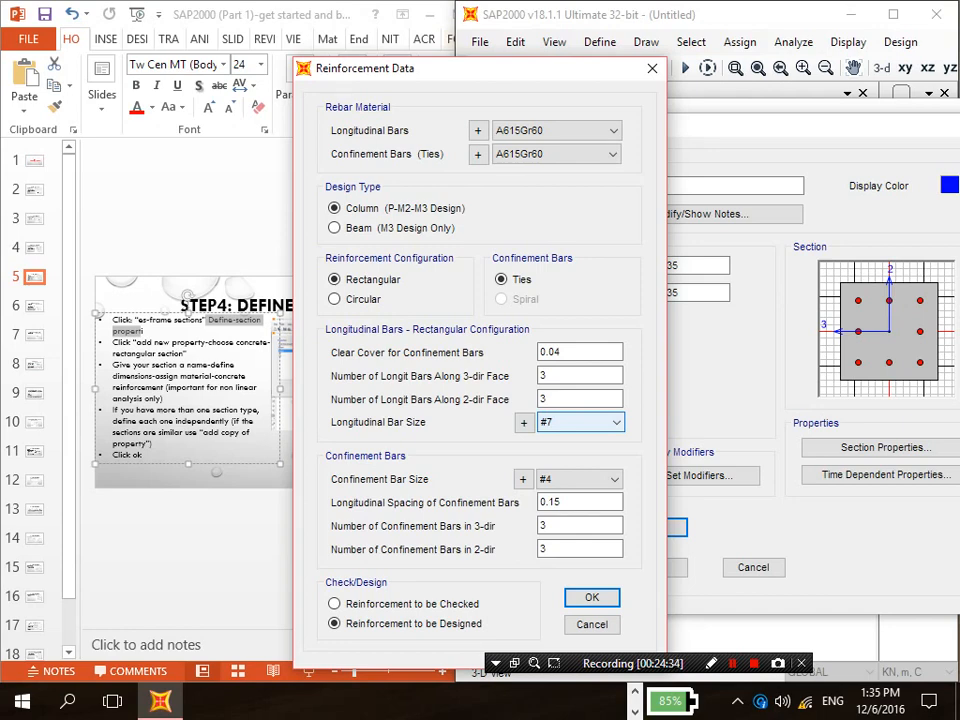
Step: Look up the area and diameter of the #7 bar in the reinforcing bar size definitions, then accept the reinforcement data
left_click(523, 480)
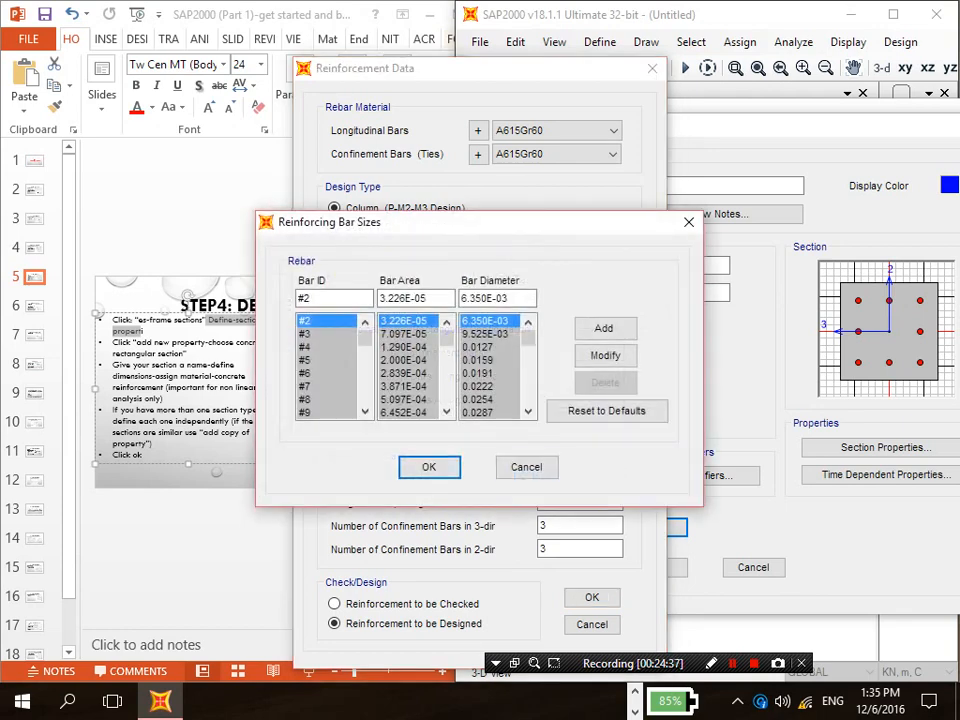
left_click(689, 222)
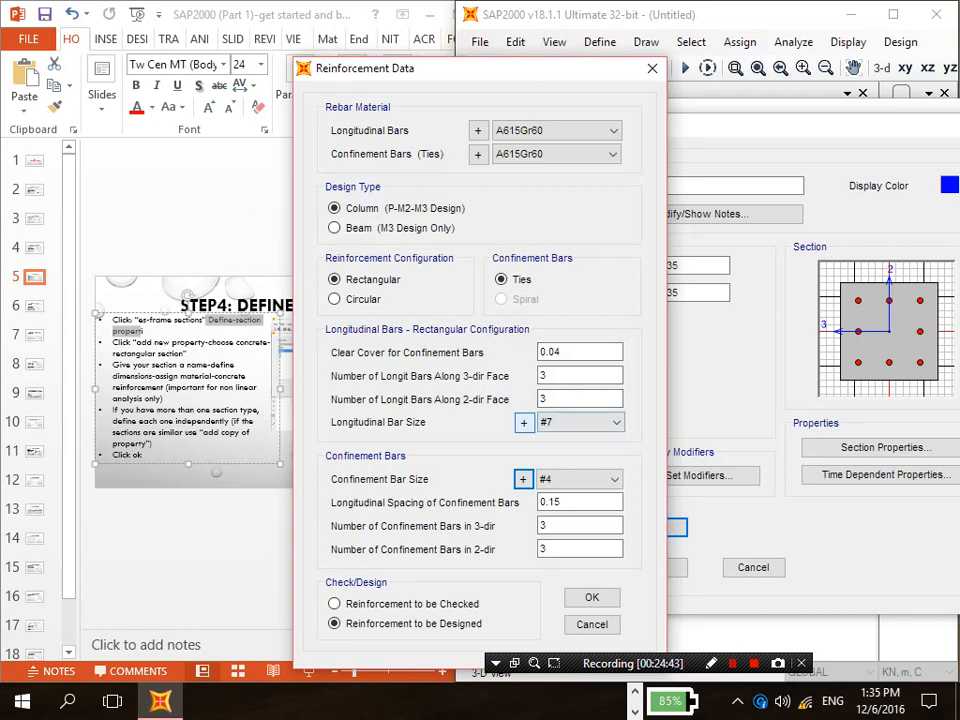
left_click(523, 422)
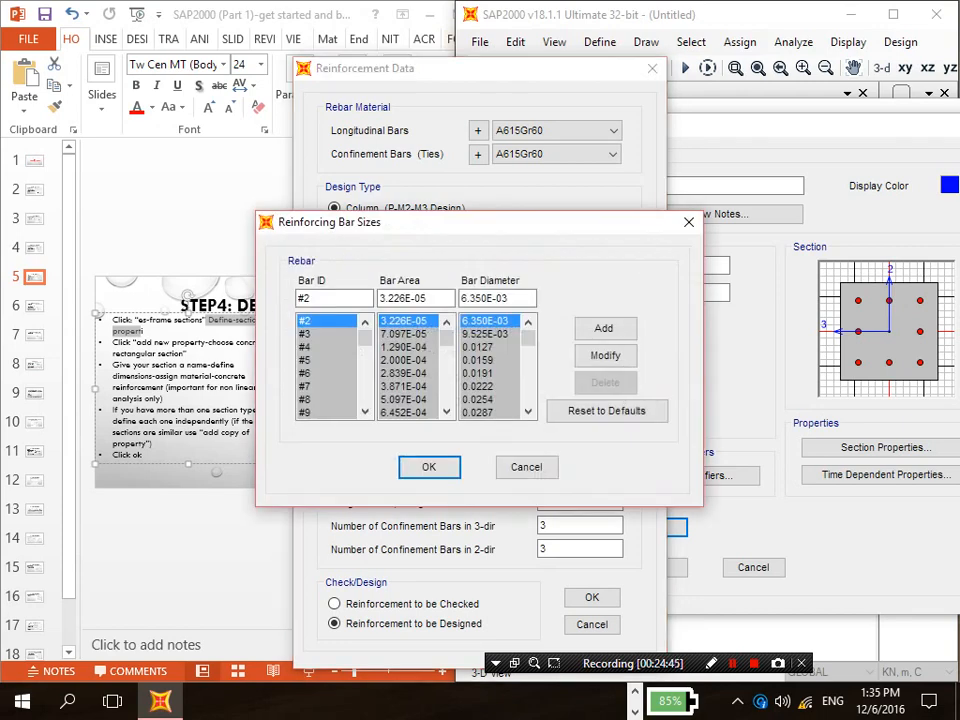
left_click_drag(577, 232, 624, 208)
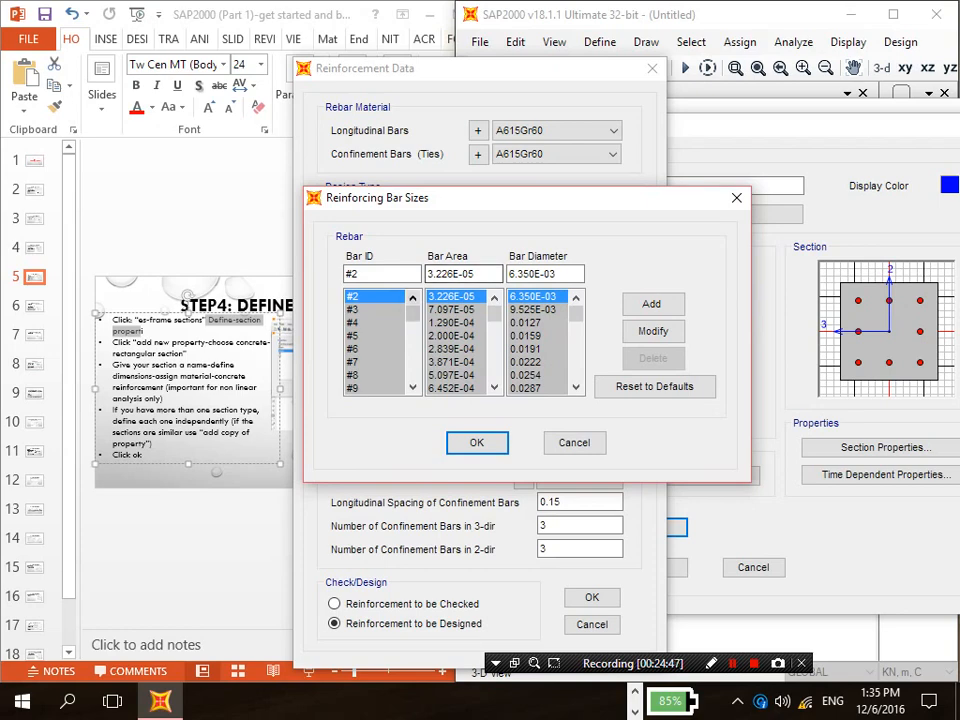
left_click(374, 362)
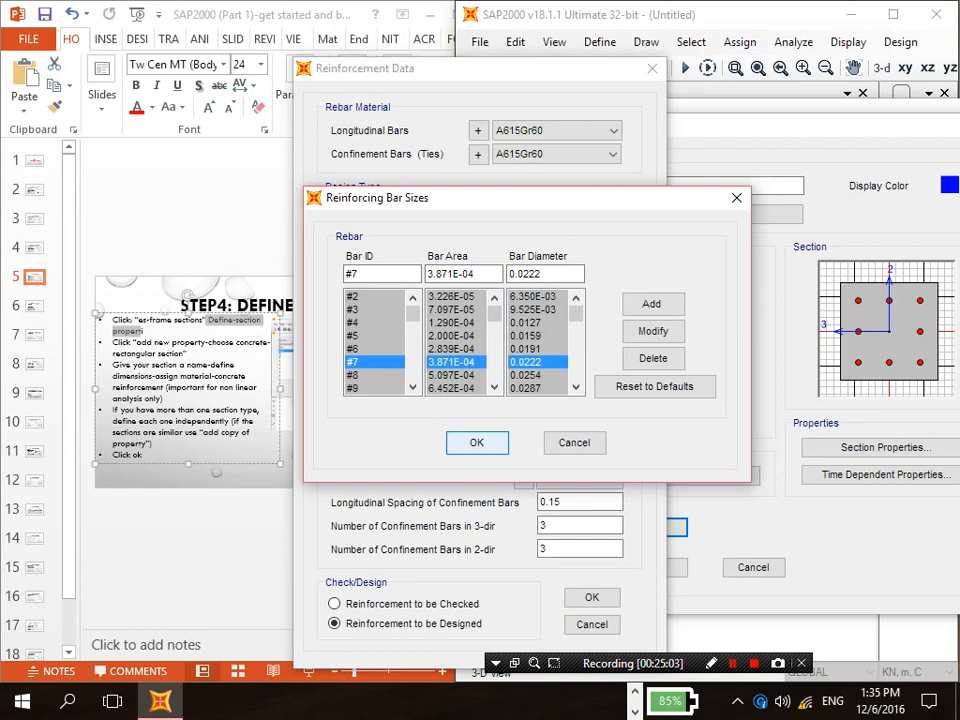
left_click(477, 443)
left_click(592, 597)
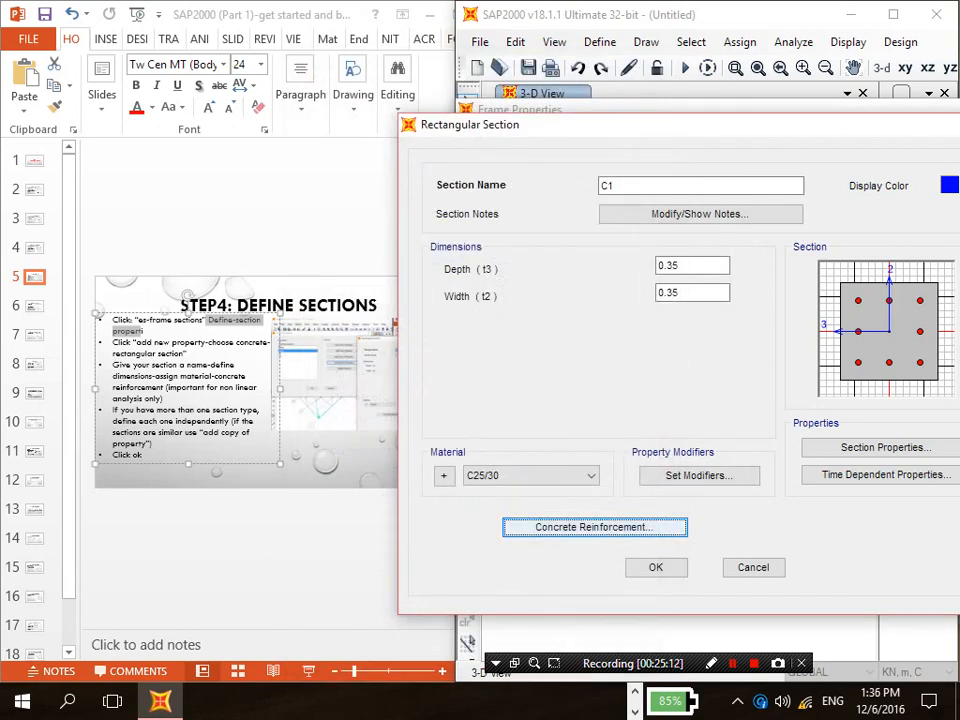
Step: Review the concrete reinforcement data of section C1 and accept the section definition
left_click(594, 527)
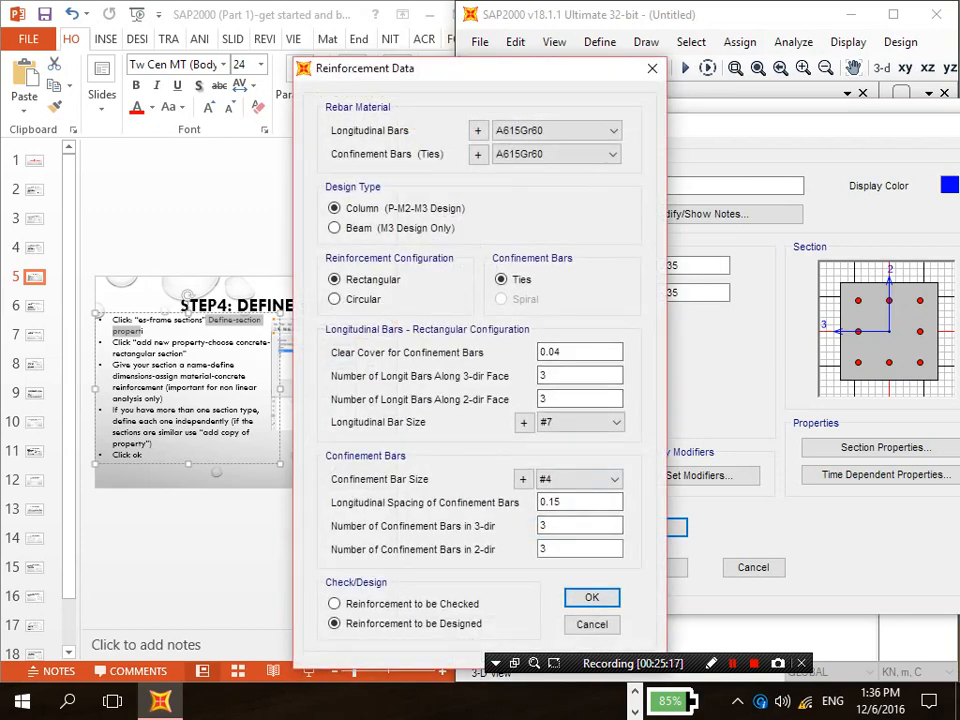
left_click_drag(460, 69, 530, 62)
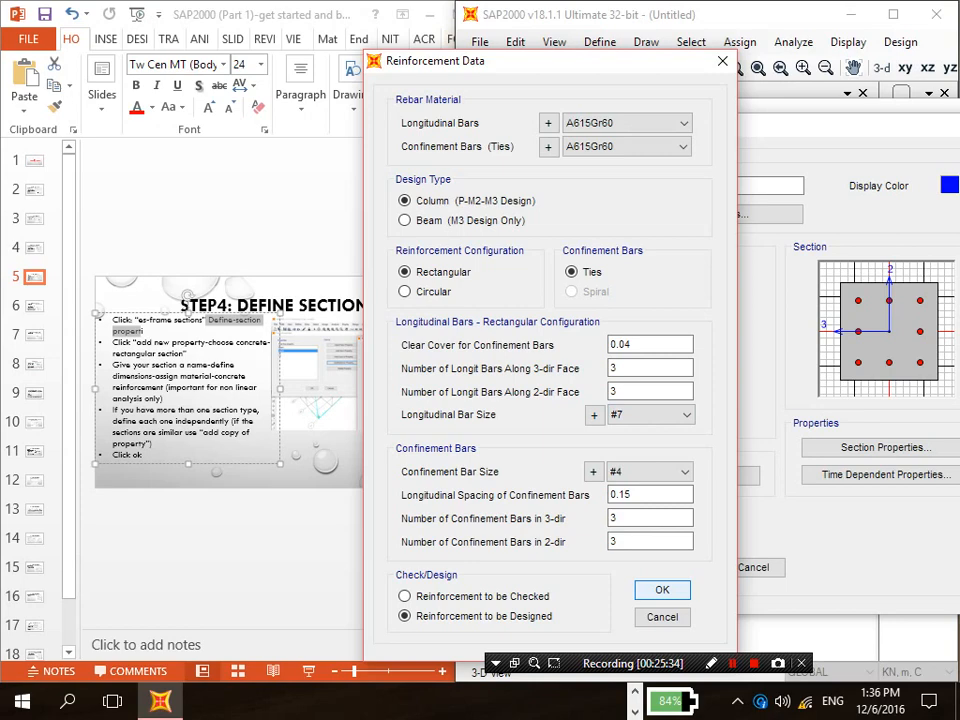
key("Return")
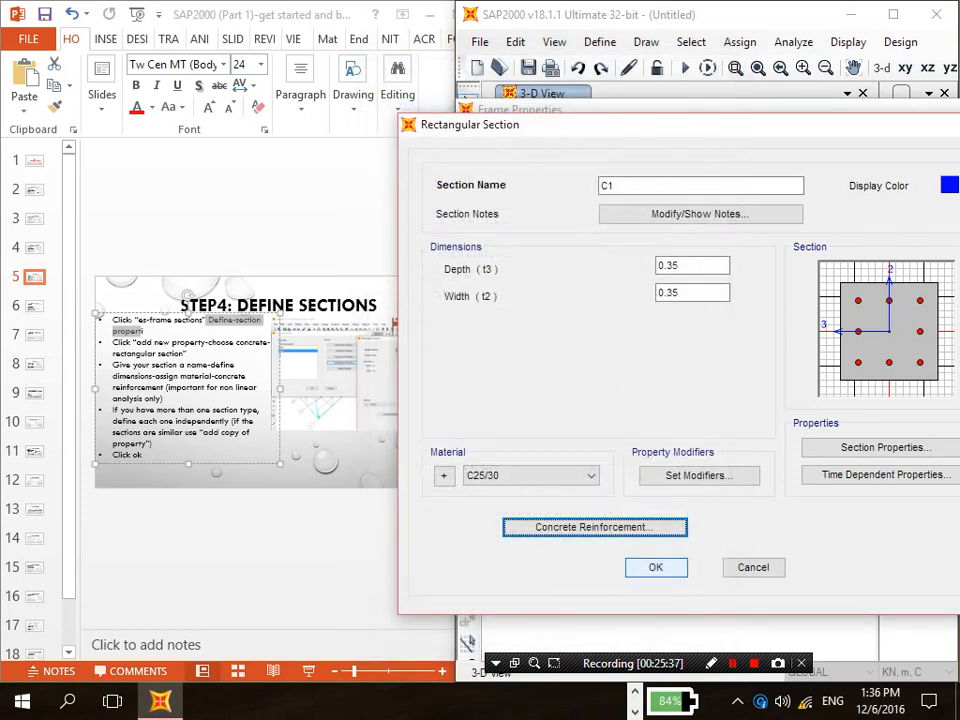
left_click(656, 567)
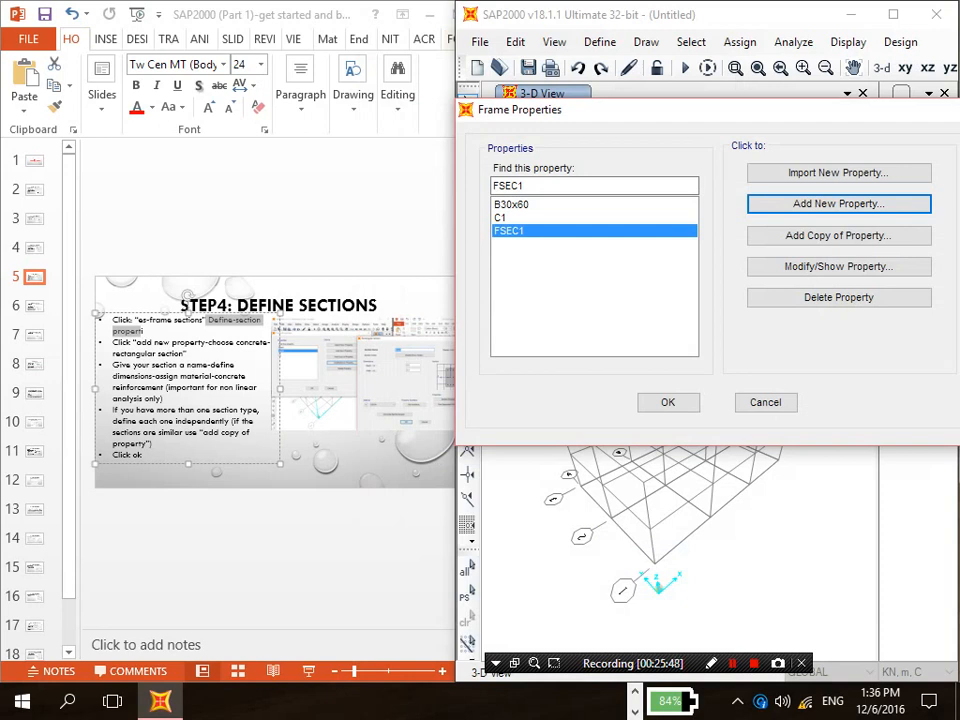
Step: Add a copy of section C1 and name it C2
left_click(502, 218)
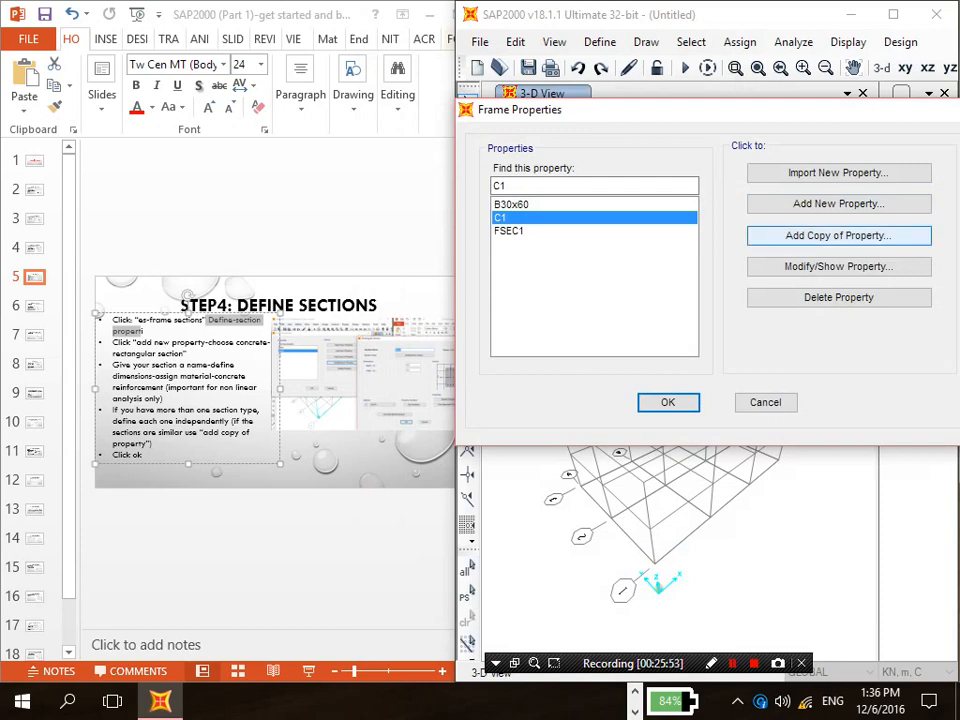
left_click(838, 235)
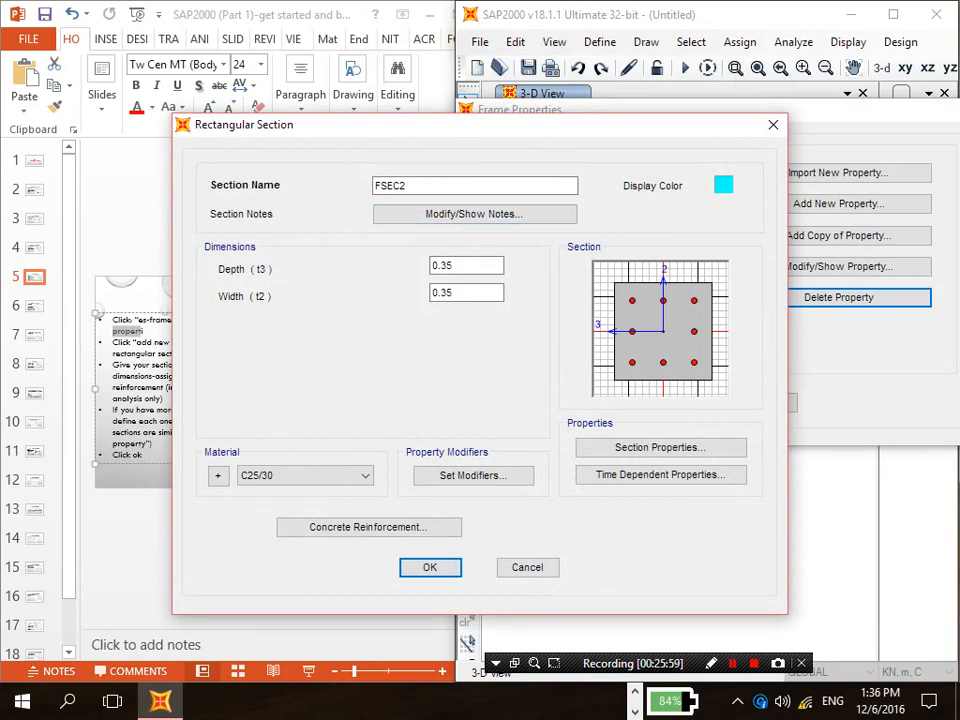
double_click(392, 186)
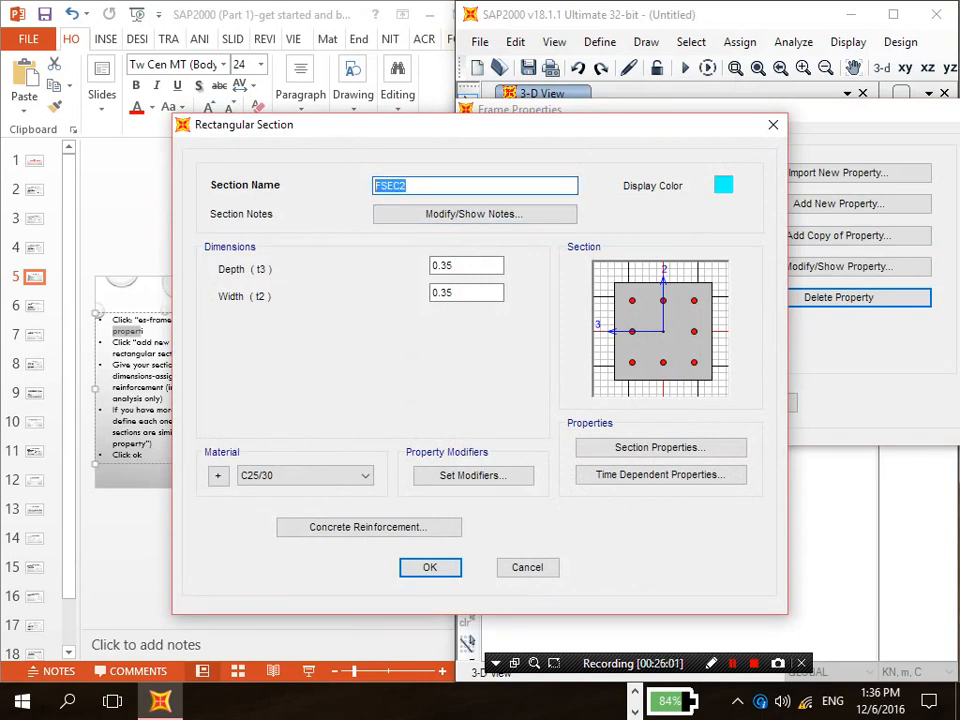
type("C2")
Step: Set the depth (t3) and width (t2) of section C2 to 0.3 and accept the frame properties
left_click(455, 265)
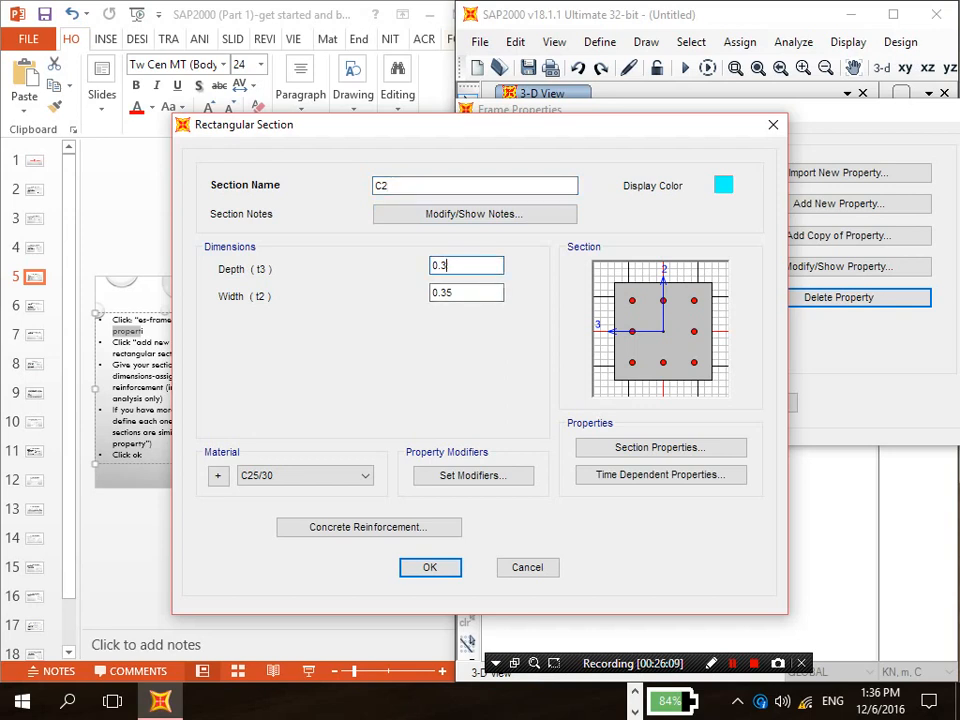
key("BackSpace")
key("Tab")
type("0.3")
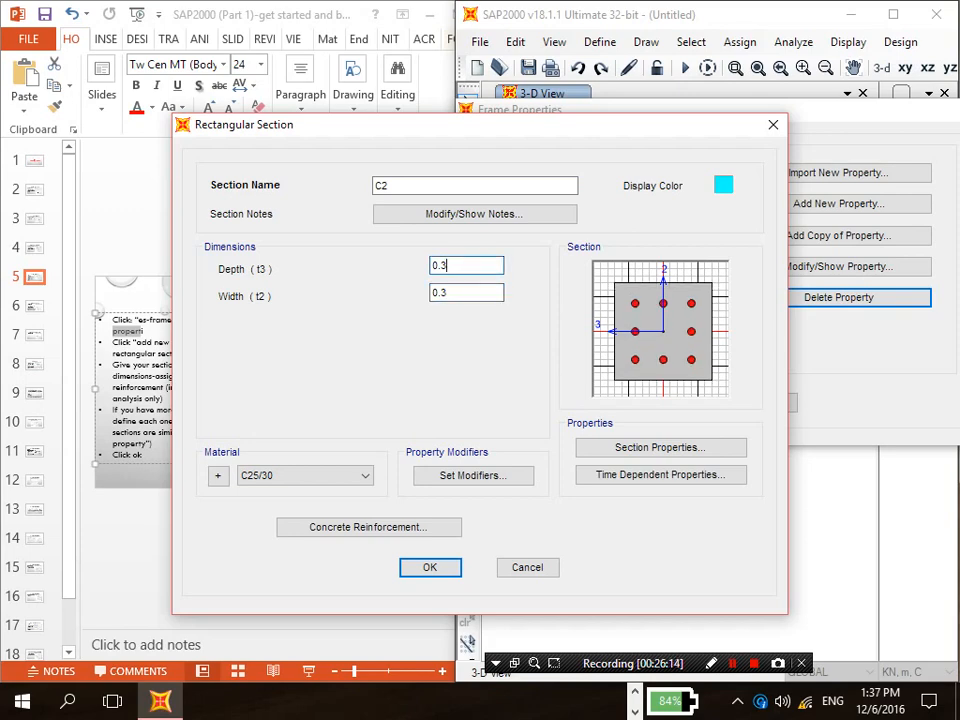
key("Return")
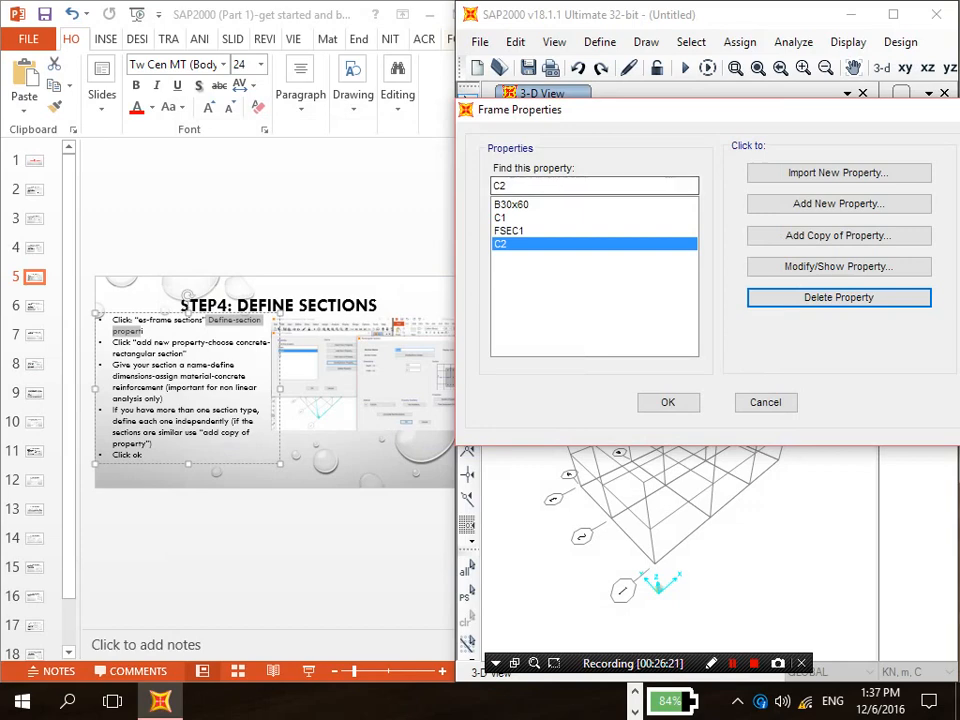
left_click_drag(660, 110, 650, 106)
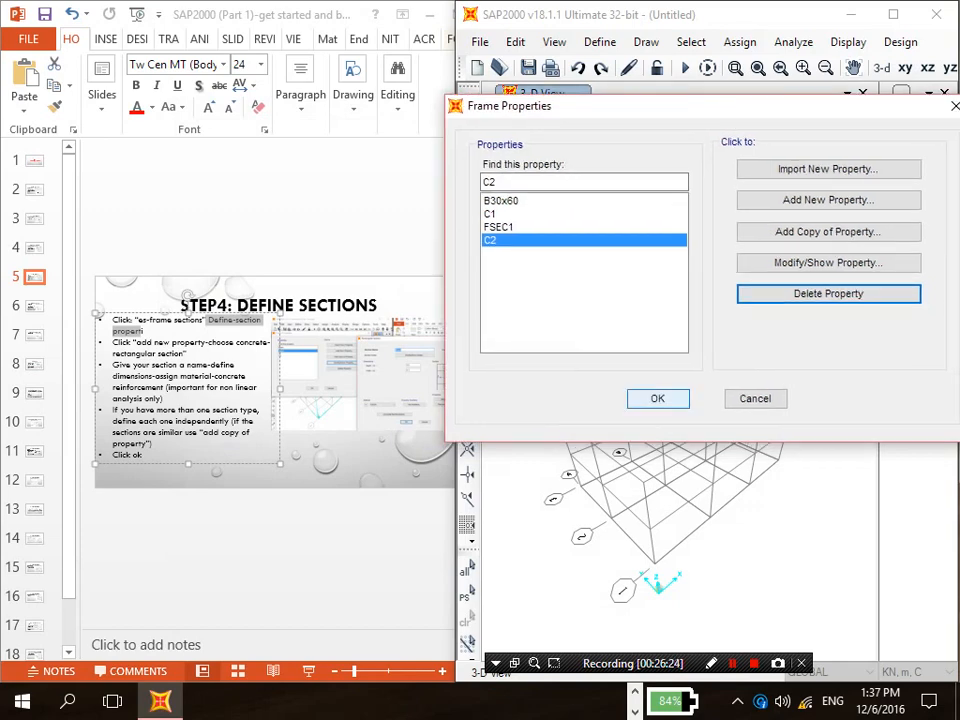
left_click(657, 398)
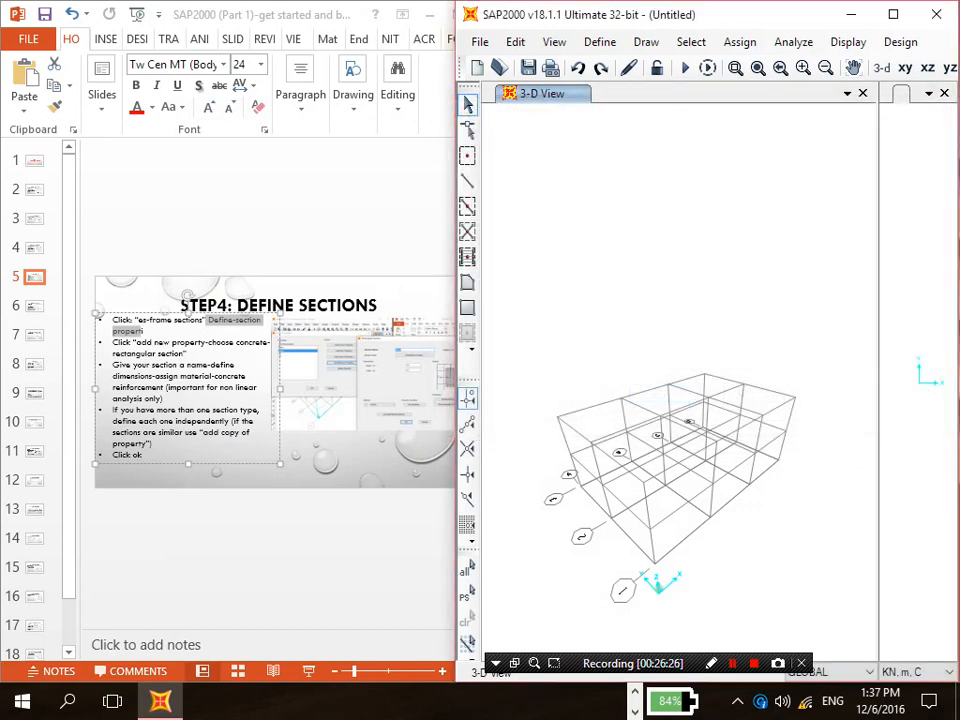
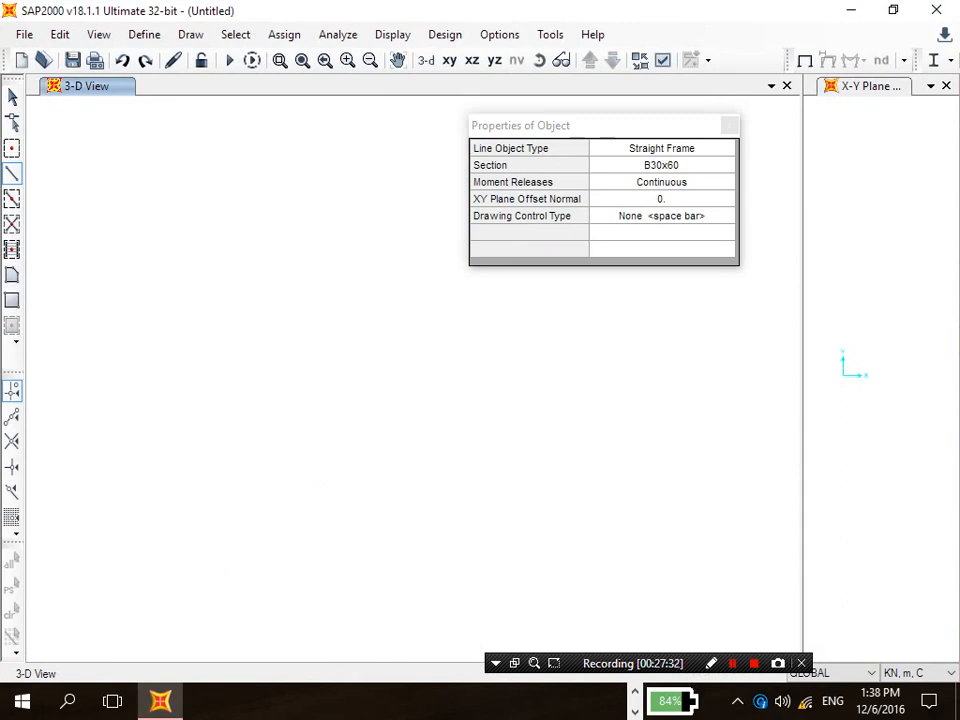
Step: Widen the X-Y plane window next to the 3-D view and move the object properties box away from it
scroll(413, 378, "up", 2)
scroll(413, 378, "down", 4)
scroll(413, 378, "up", 4)
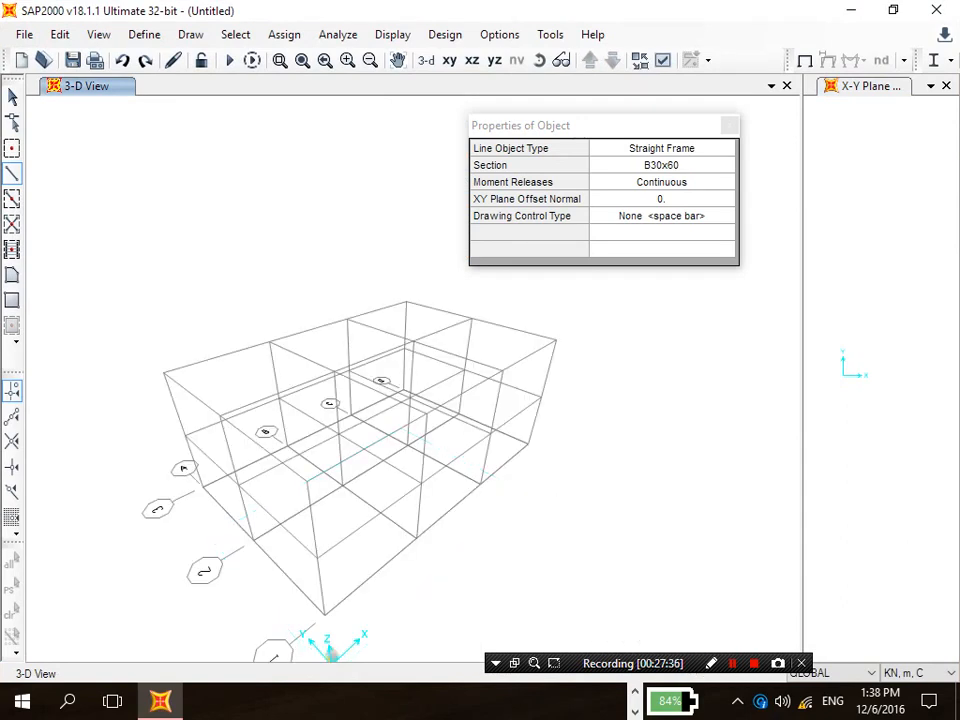
left_click_drag(803, 400, 545, 400)
left_click_drag(520, 125, 366, 123)
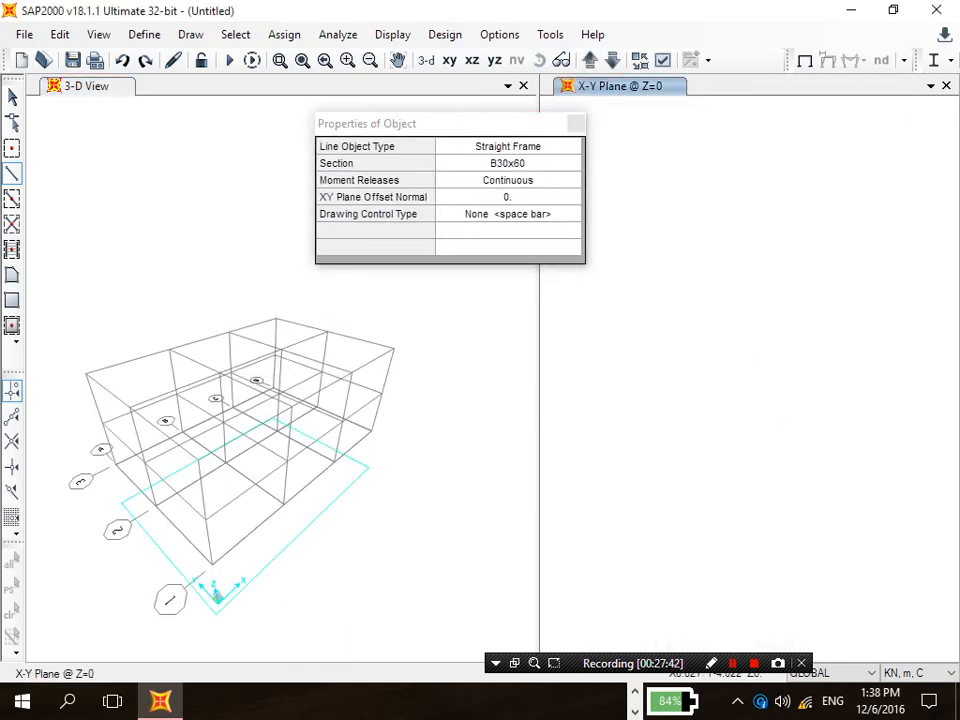
scroll(738, 378, "down", 3)
scroll(738, 378, "down", 3)
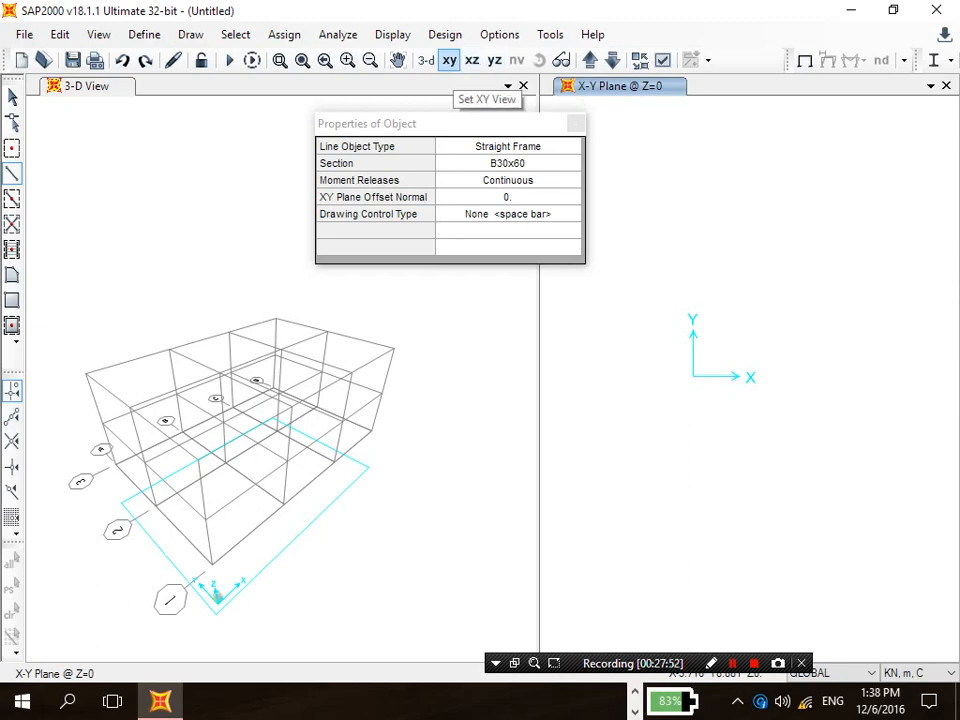
middle_click_drag(270, 440, 352, 402)
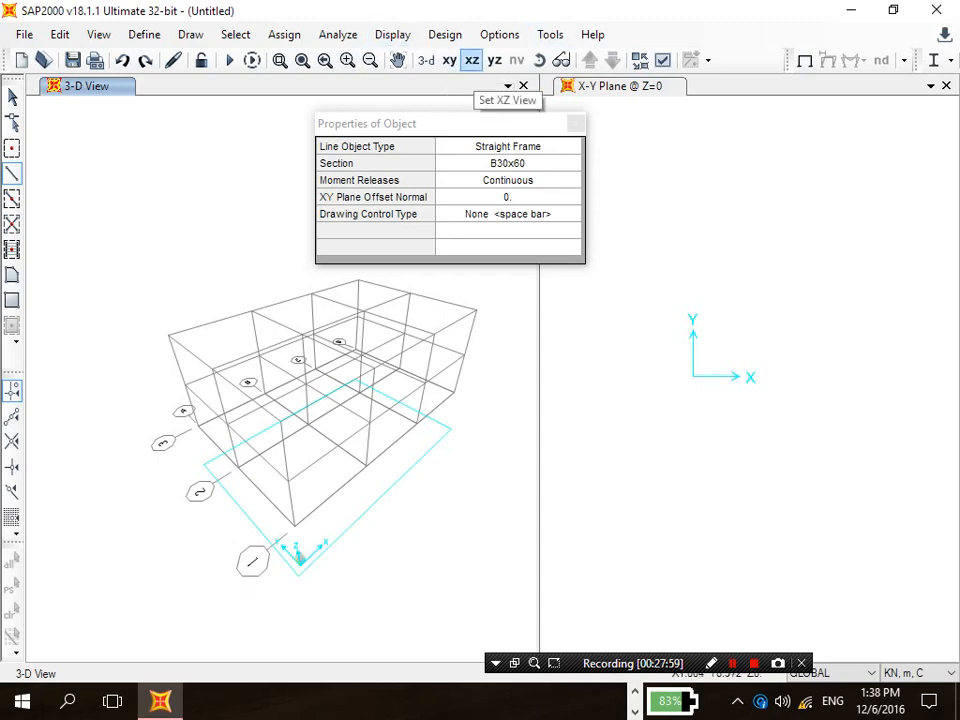
left_click(449, 60)
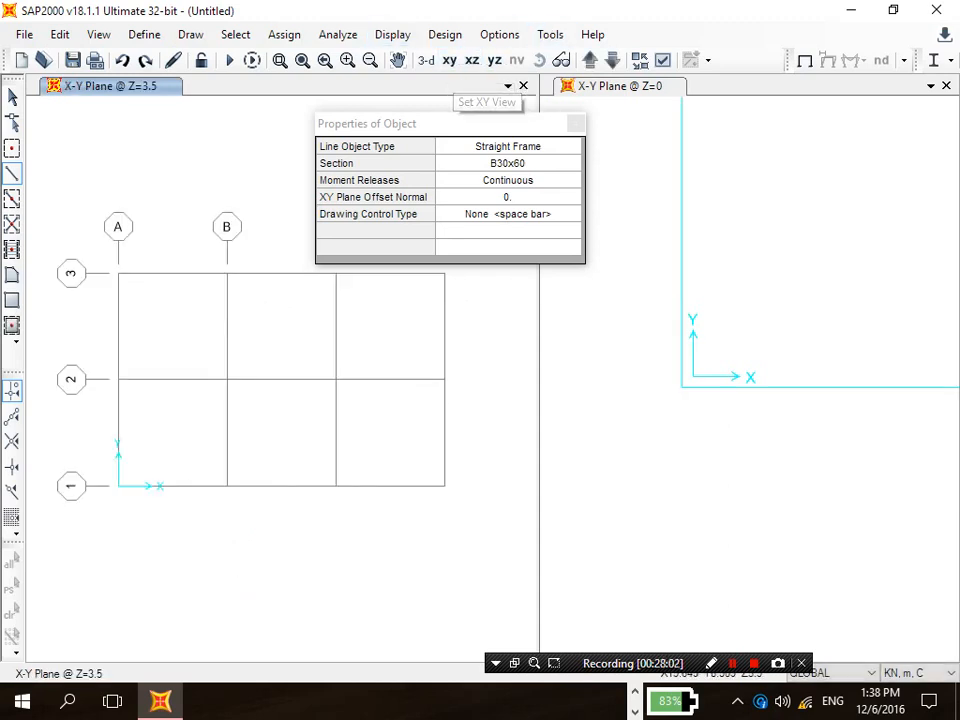
left_click(426, 60)
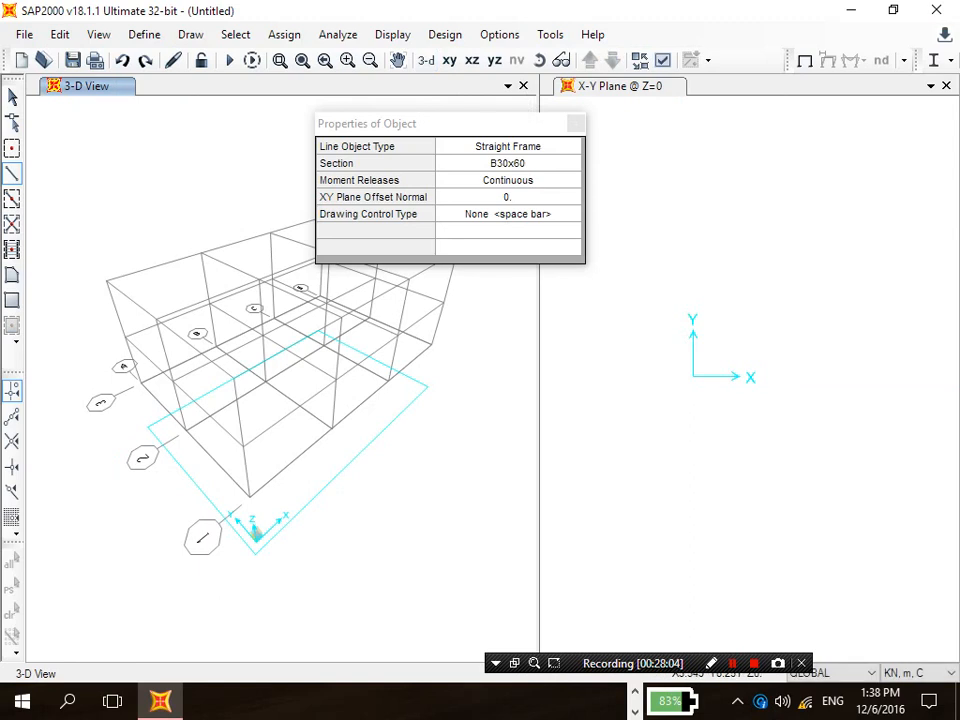
Step: Leave frame drawing and show the XY plan at Z=3.5 in the second window, previewing the YZ and XZ views too
left_click(672, 183)
key("Escape")
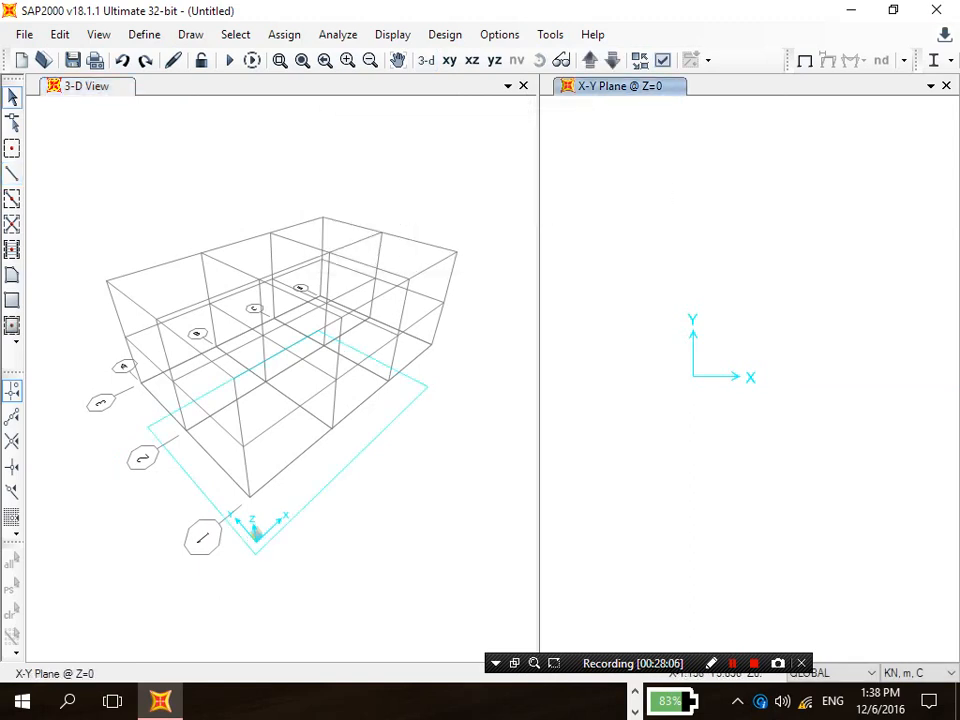
left_click(449, 60)
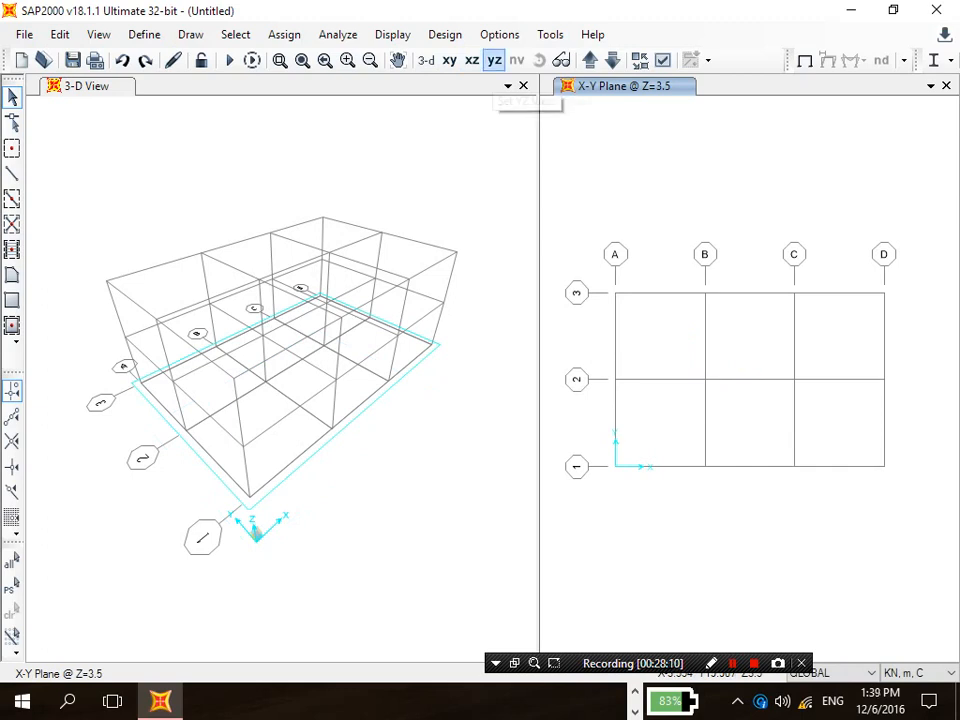
left_click(494, 60)
left_click(472, 60)
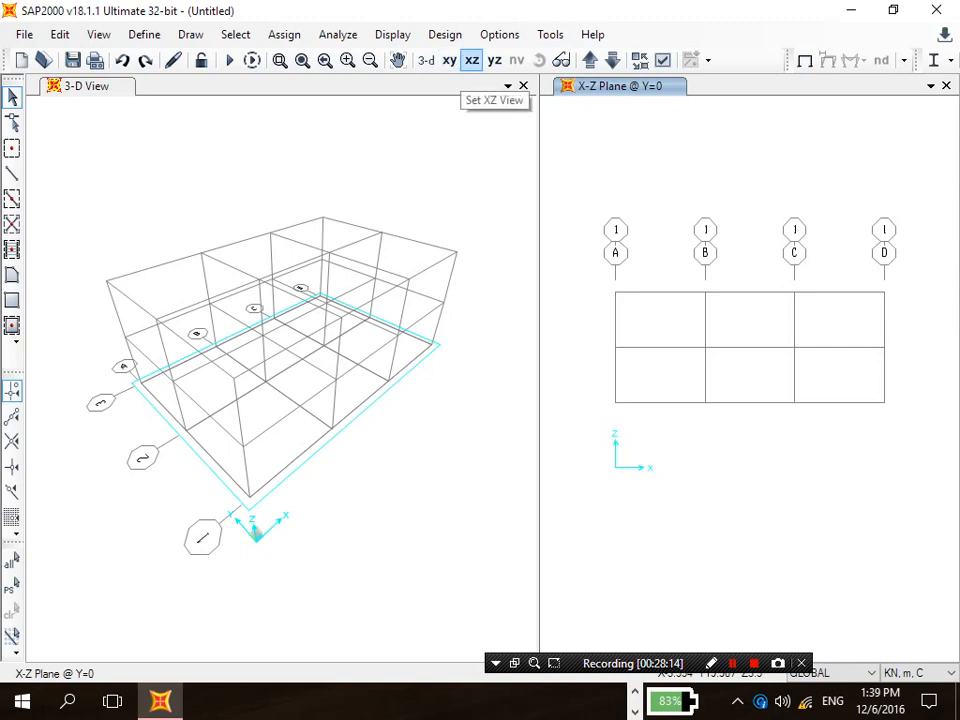
left_click(449, 60)
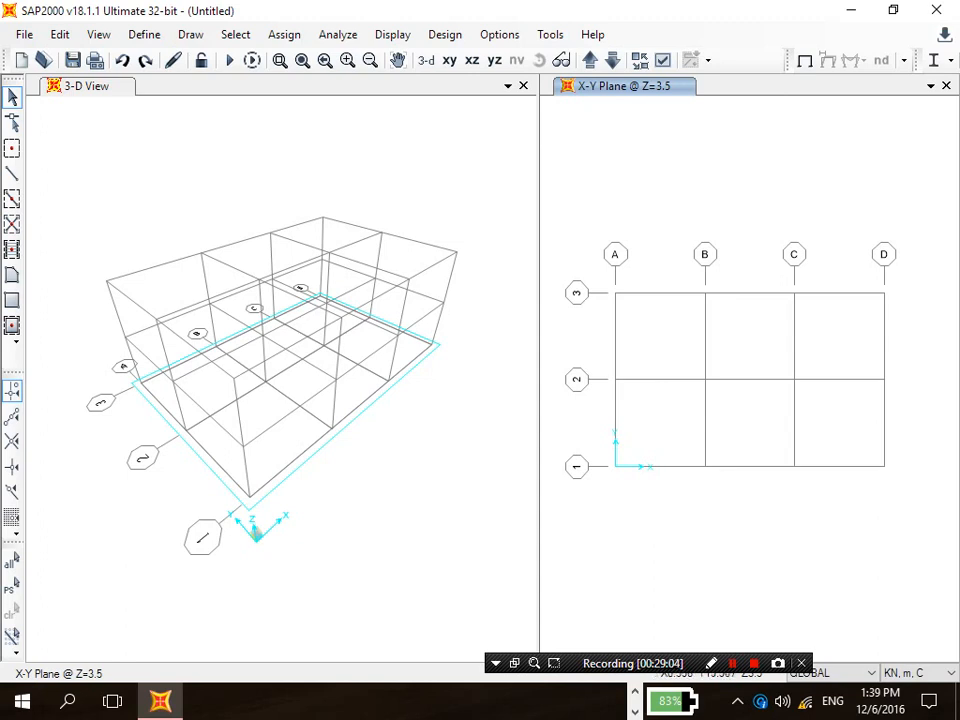
Step: Cycle the plan view through the storey levels and leave it on the X-Y plane at Z=6.5
left_click(590, 60)
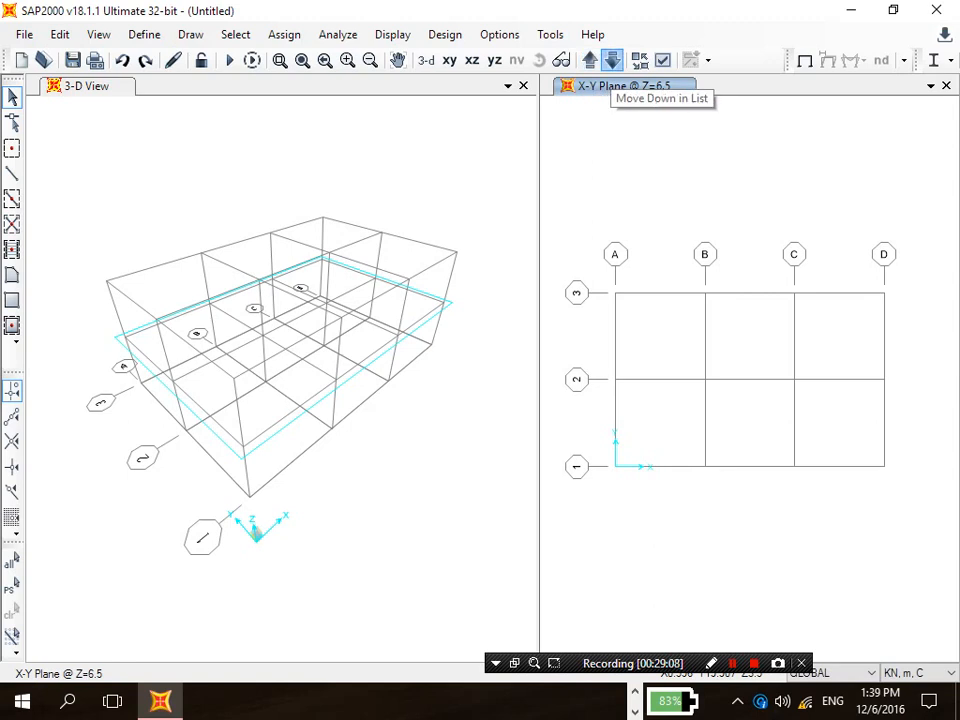
left_click(612, 62)
left_click(590, 61)
left_click(612, 60)
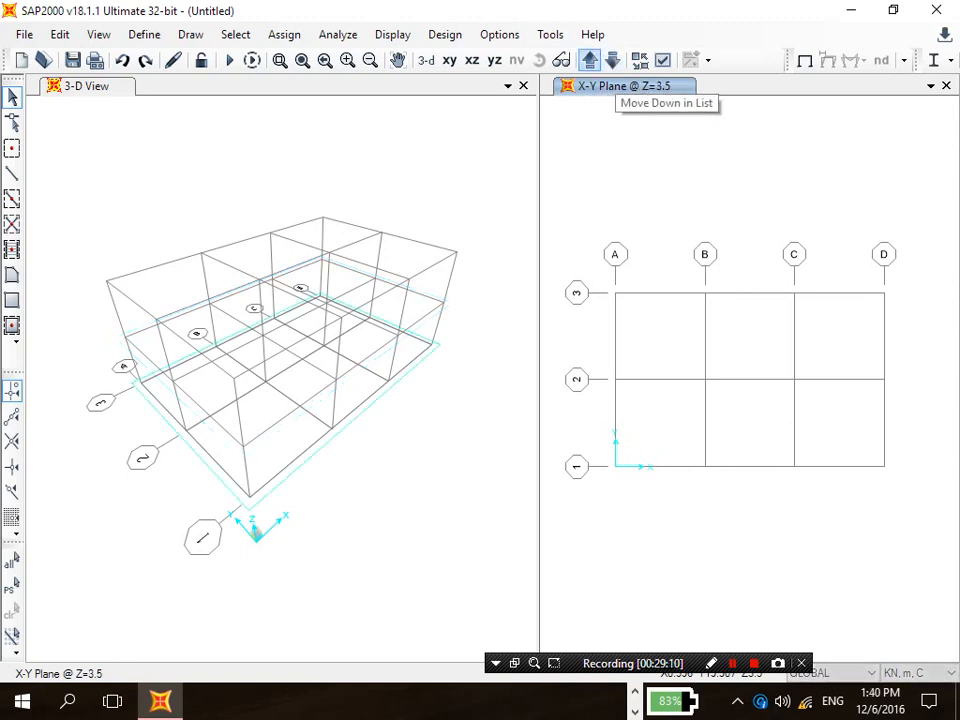
left_click(590, 60)
left_click(590, 60)
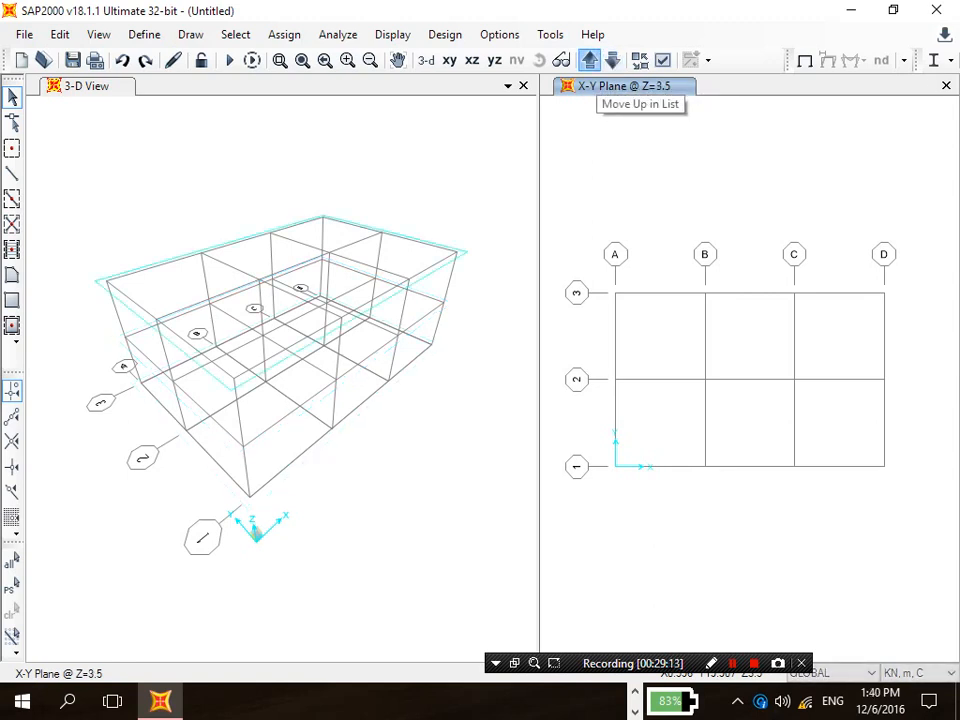
left_click(590, 60)
left_click(590, 60)
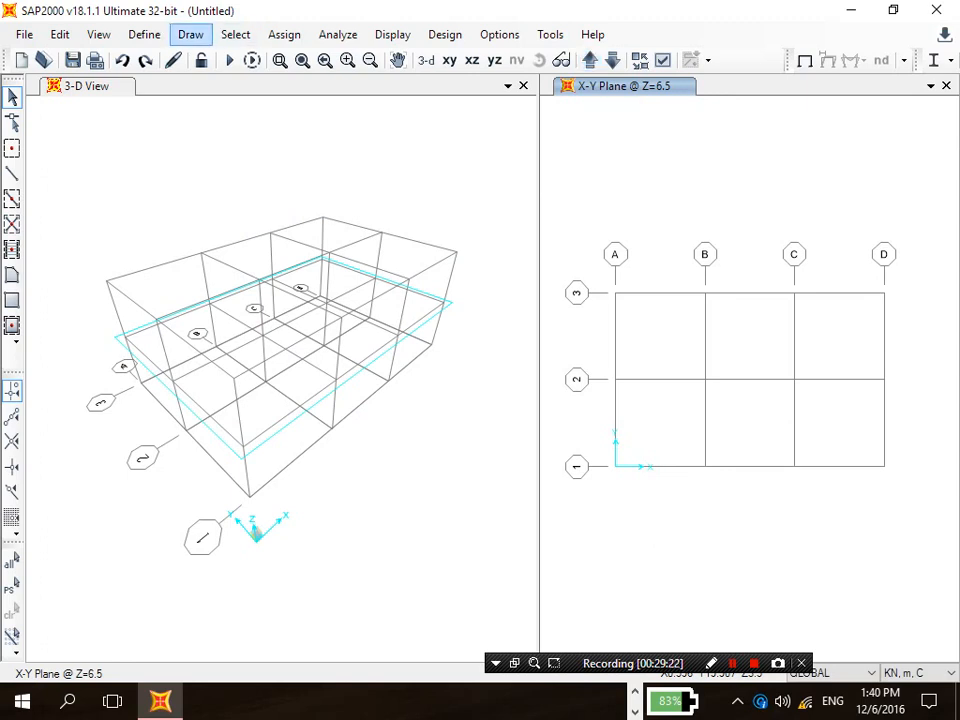
Step: Draw straight B30x60 frame elements at Z=6.5 along gridline A, from gridline 1 through 2 to 3
left_click(190, 34)
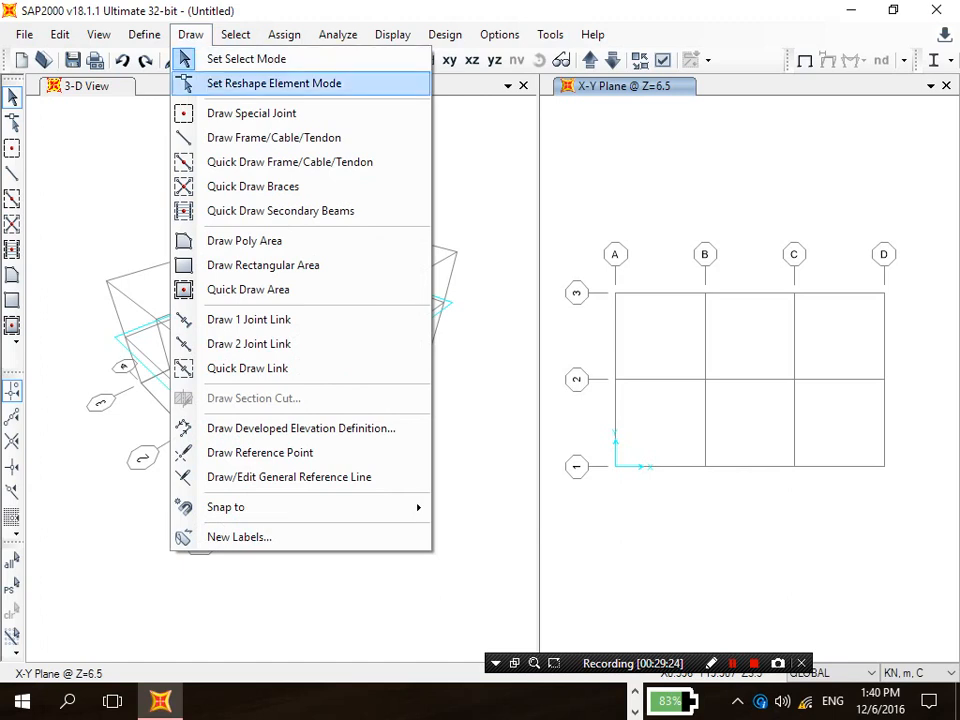
left_click(274, 137)
left_click_drag(493, 126, 499, 107)
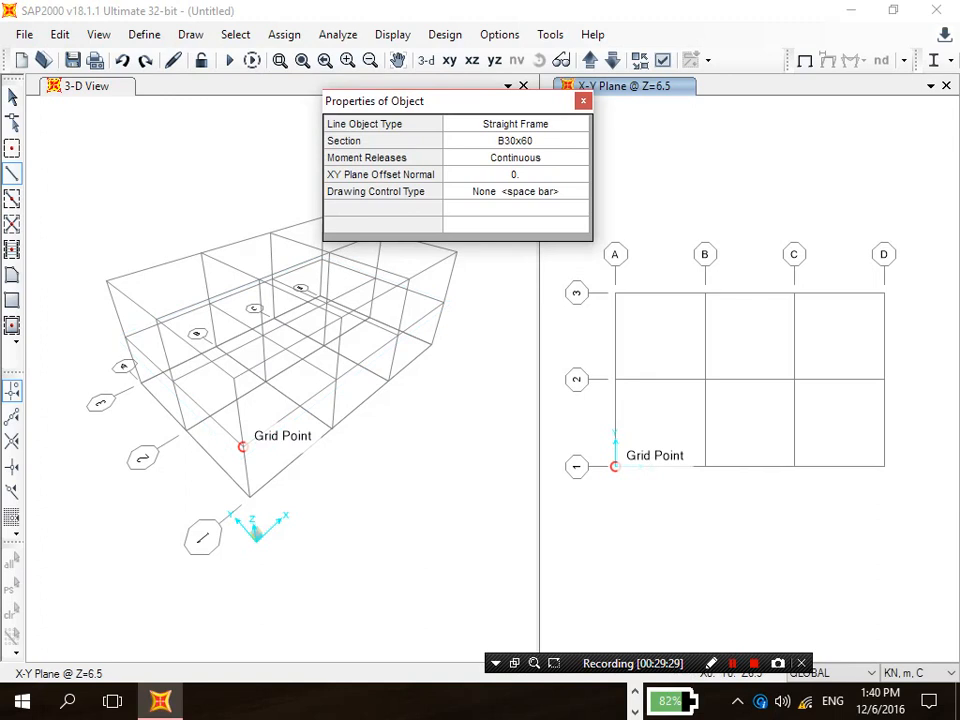
left_click(242, 446)
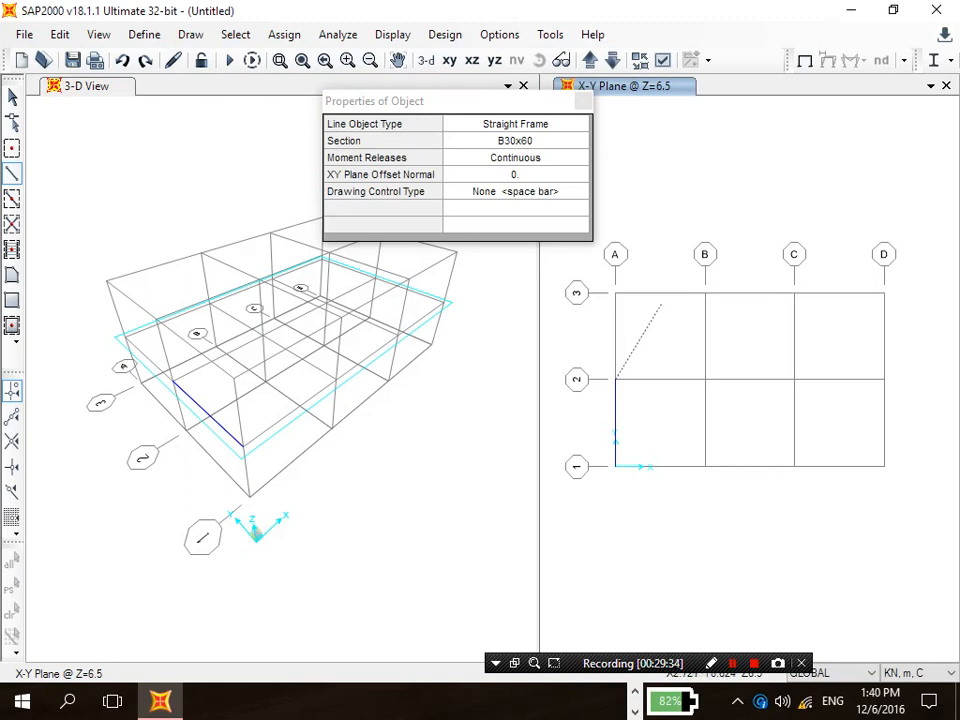
left_click(615, 293)
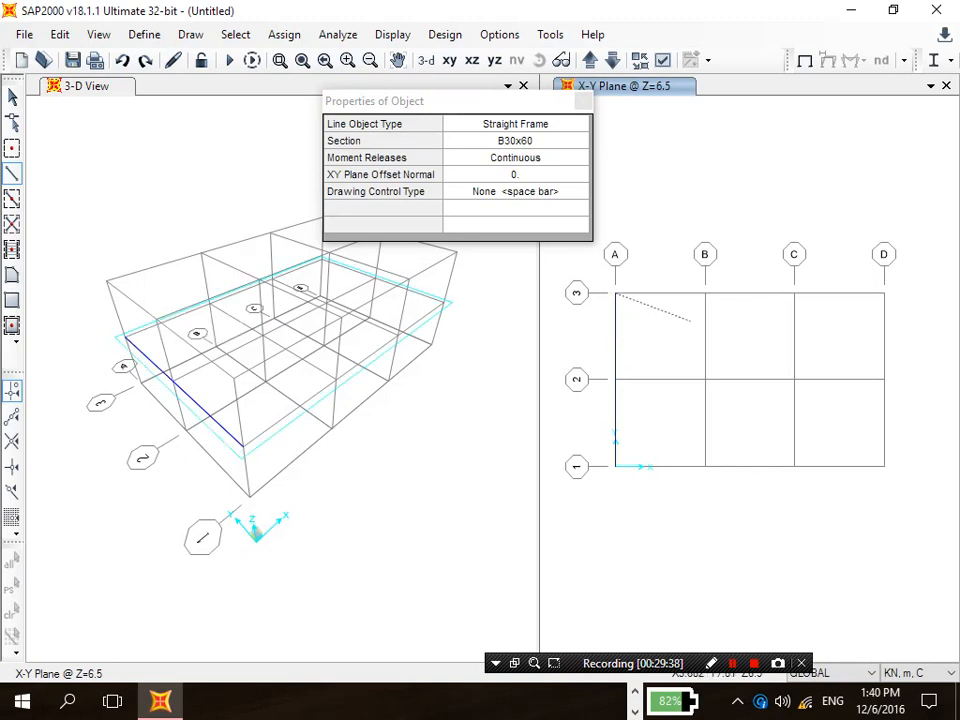
Step: Continue the B30x60 beams at Z=6.5 along gridlines 3, D and 1, closing the perimeter at grid point A-1
left_click(705, 293)
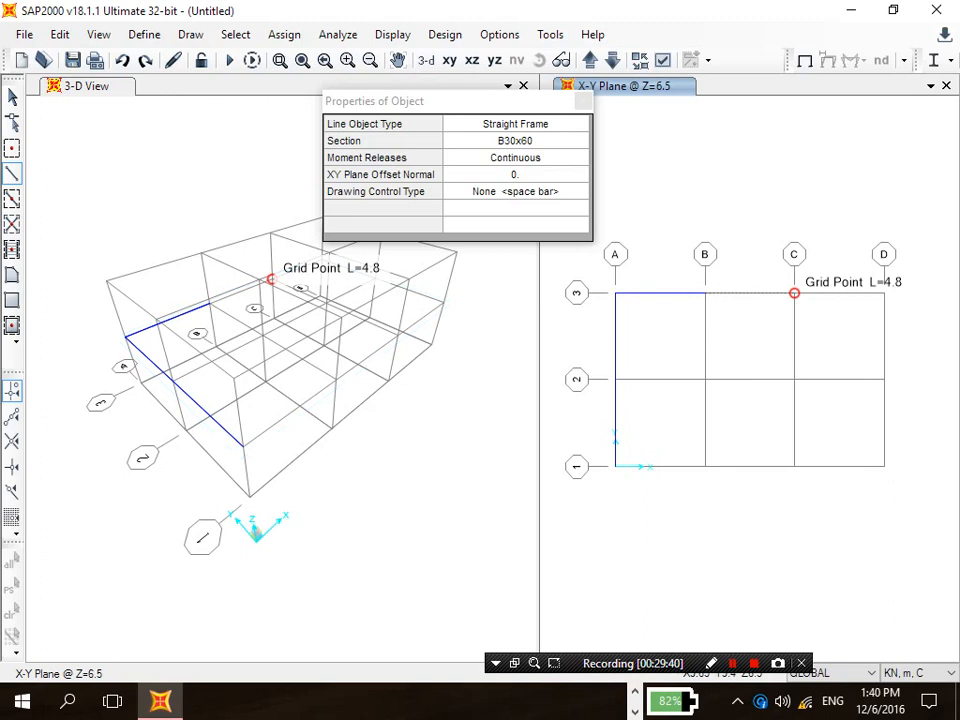
left_click(794, 293)
left_click(884, 293)
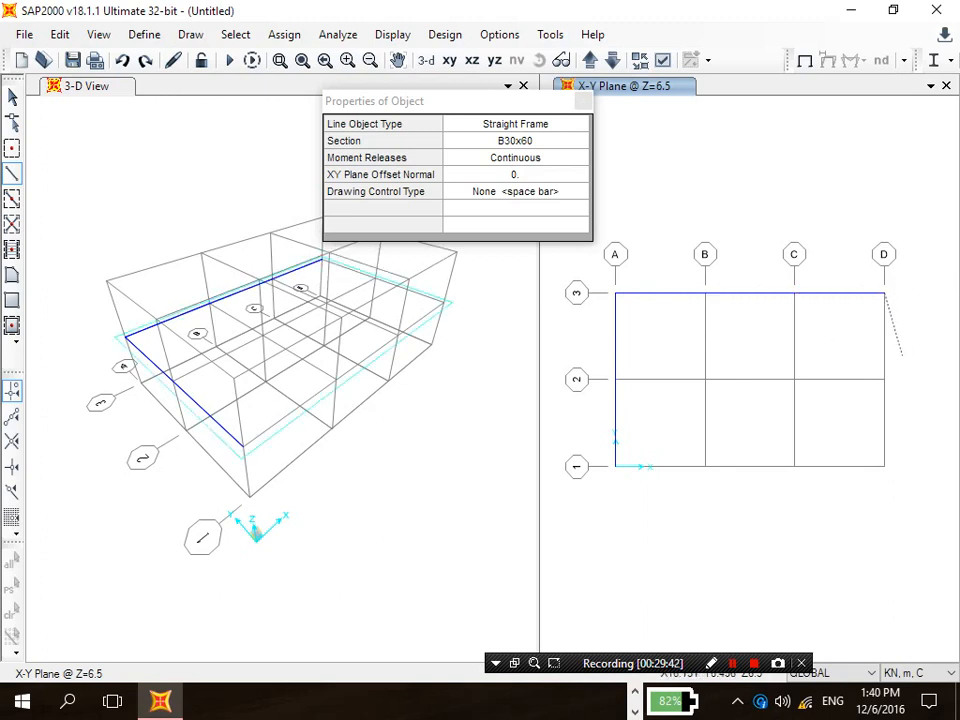
left_click(884, 466)
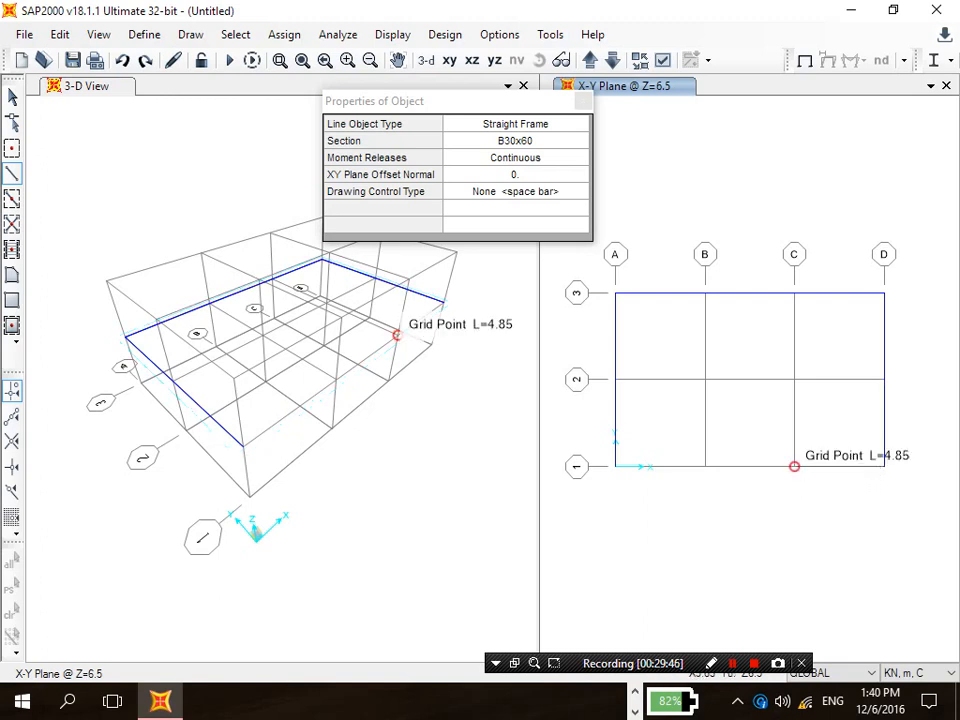
left_click(794, 466)
left_click(705, 466)
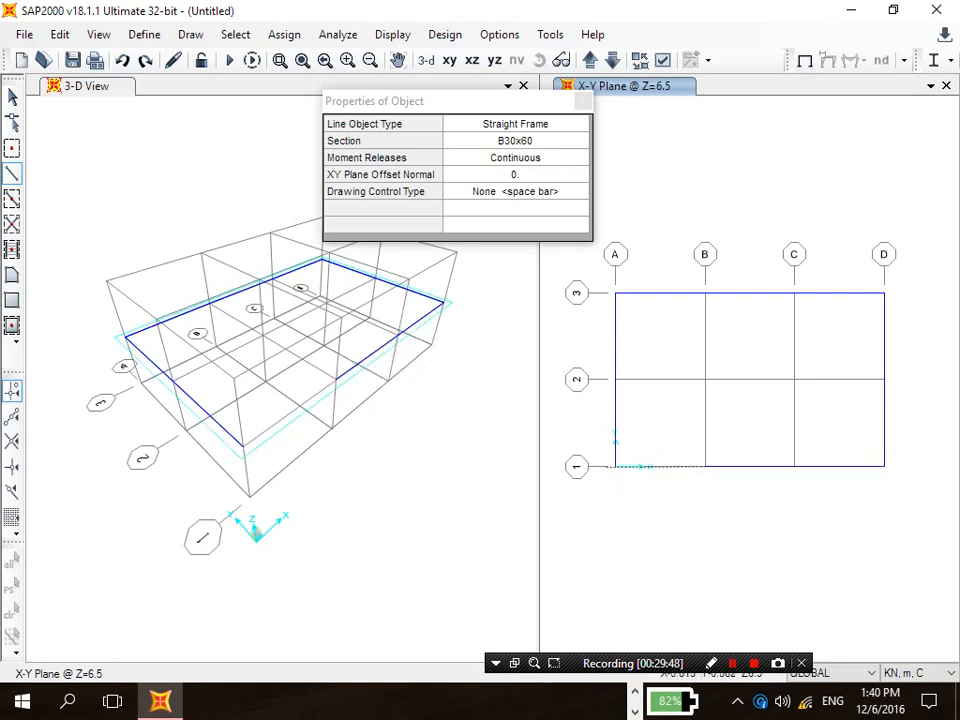
left_click(615, 466)
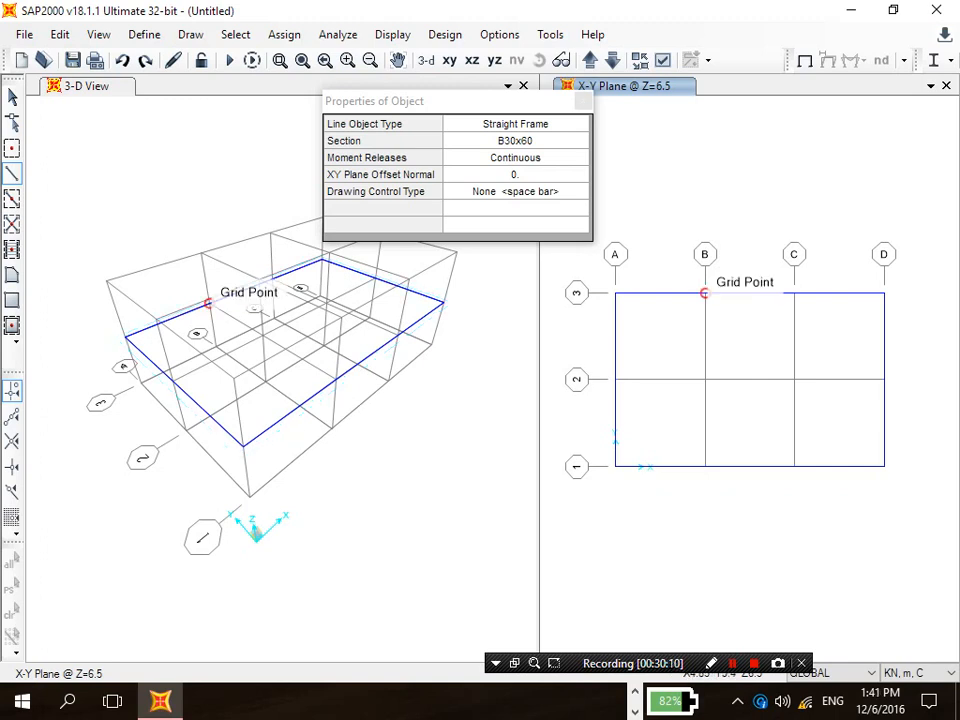
Step: Draw the interior B30x60 beams at Z=6.5 along gridlines B and C, from gridline 3 to 1
left_click(704, 293)
left_click(704, 379)
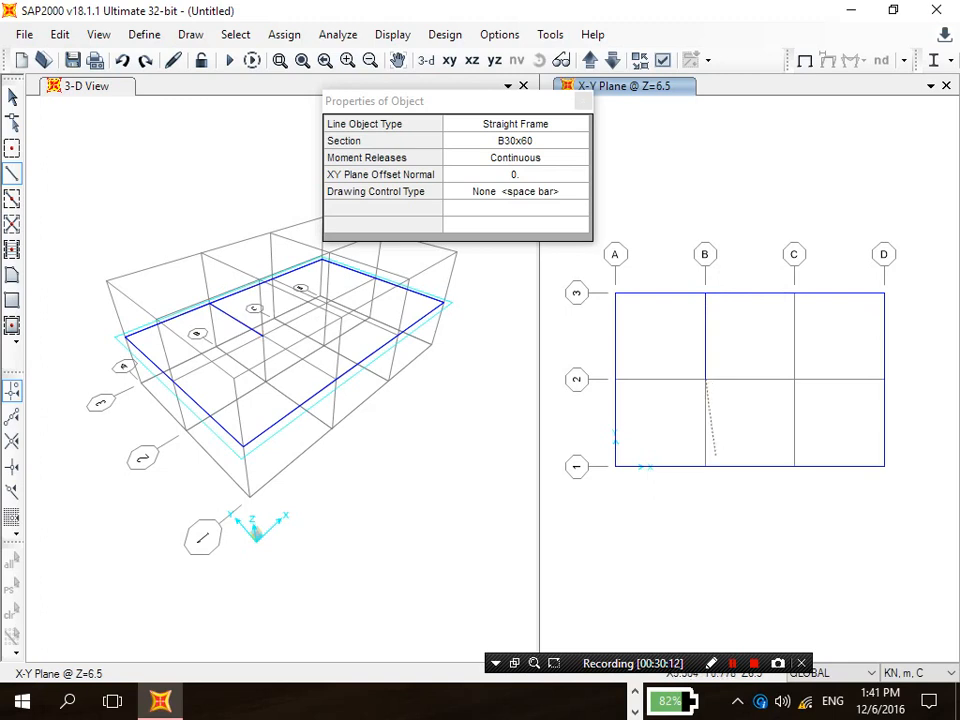
left_click(704, 466)
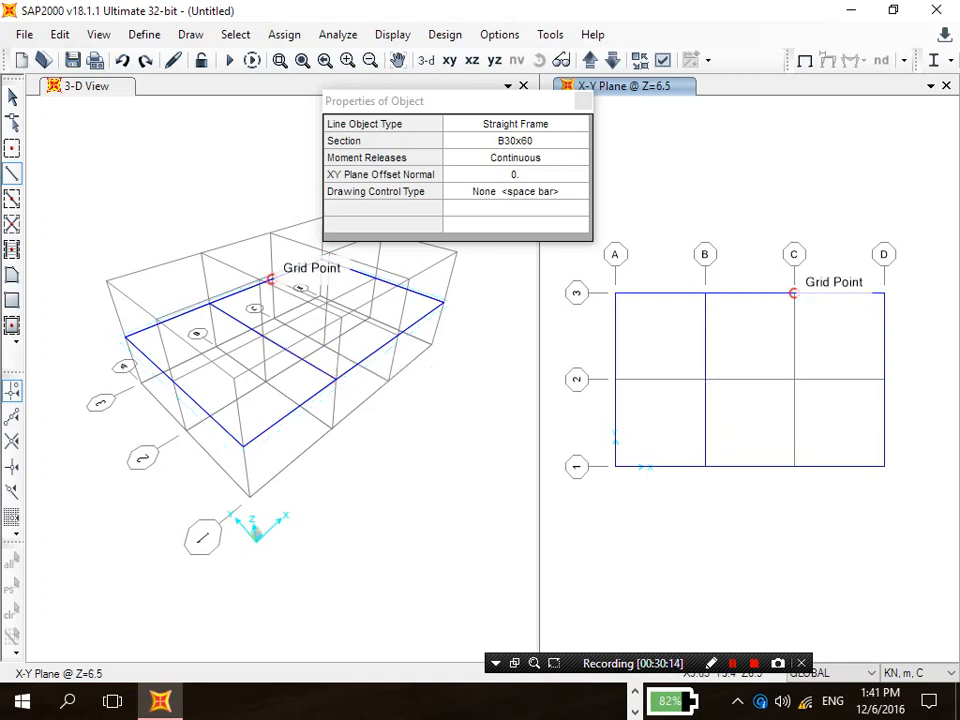
left_click(794, 293)
left_click(794, 466)
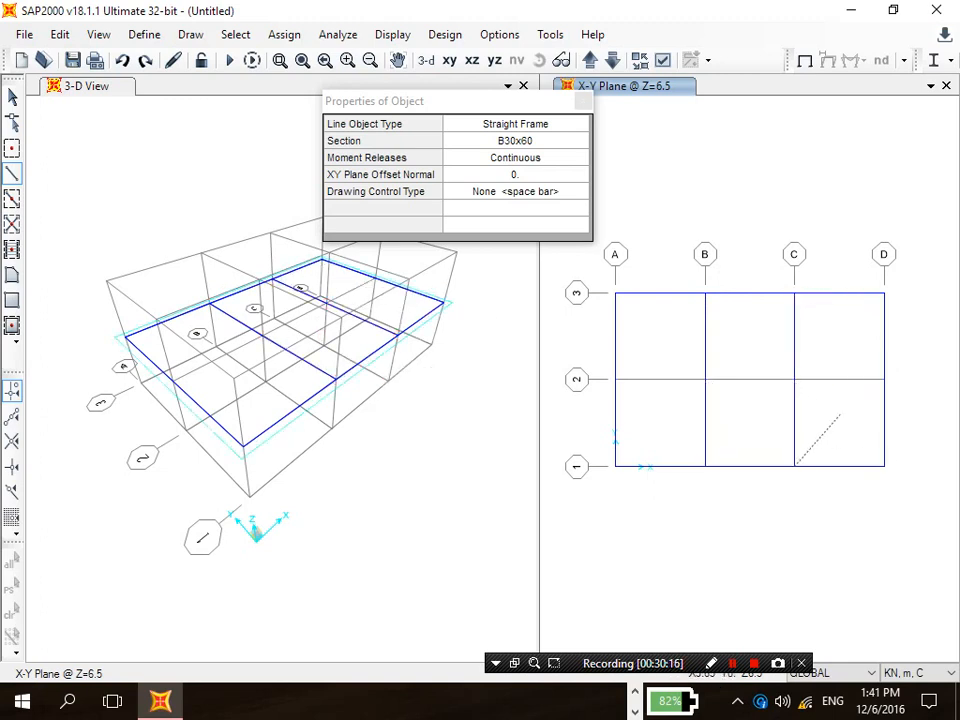
key("Escape")
Step: Draw the B30x60 beams at Z=6.5 along gridline 2, from A through B and C to D
left_click(615, 379)
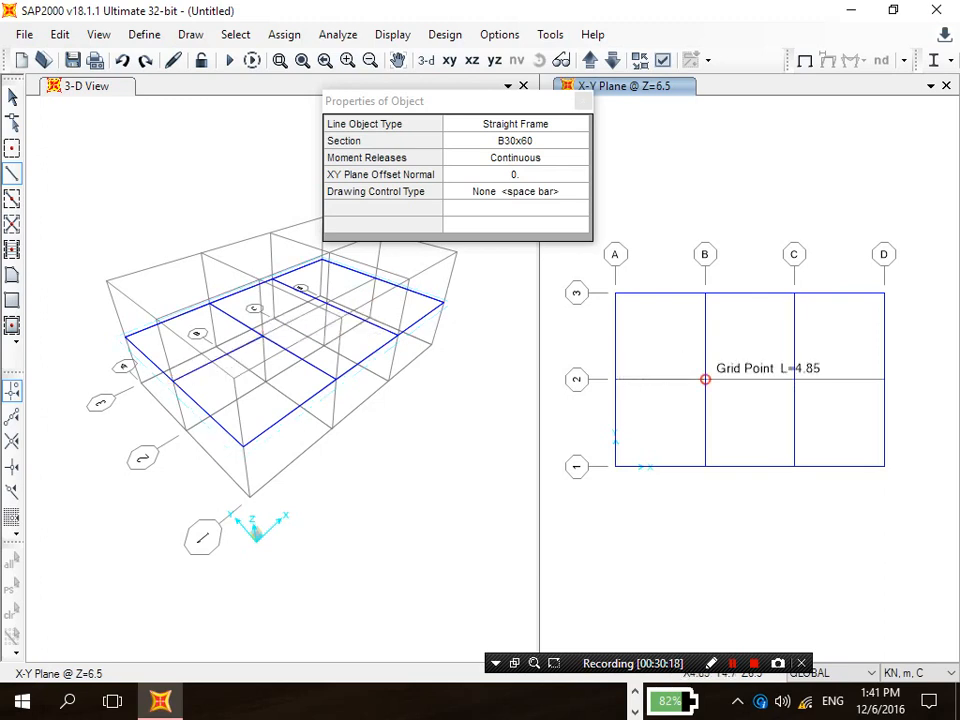
left_click(705, 379)
left_click(794, 379)
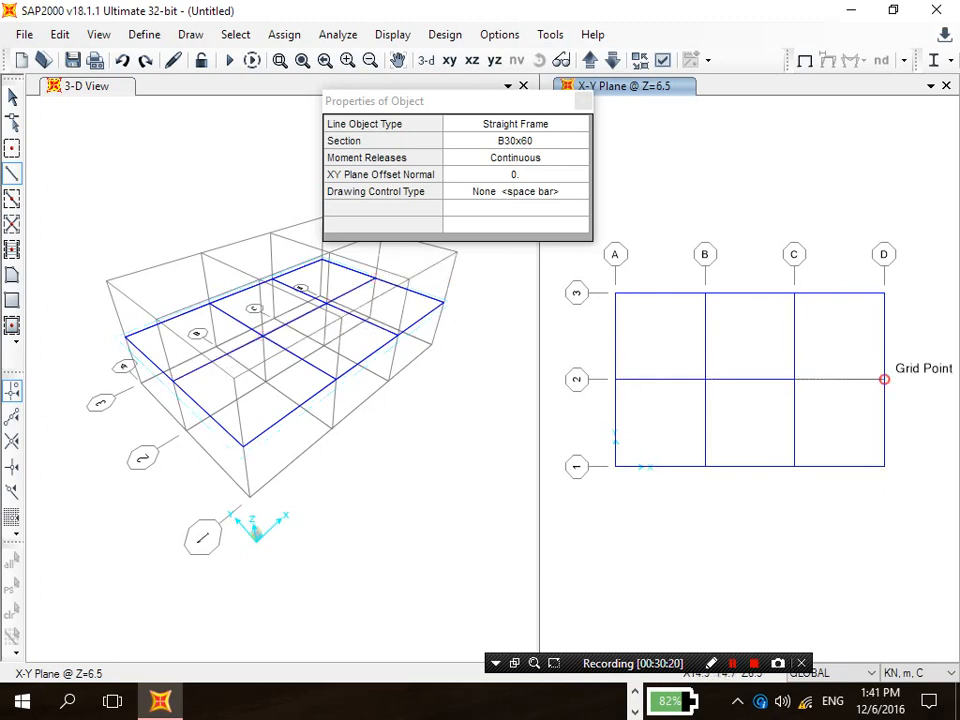
left_click(884, 379)
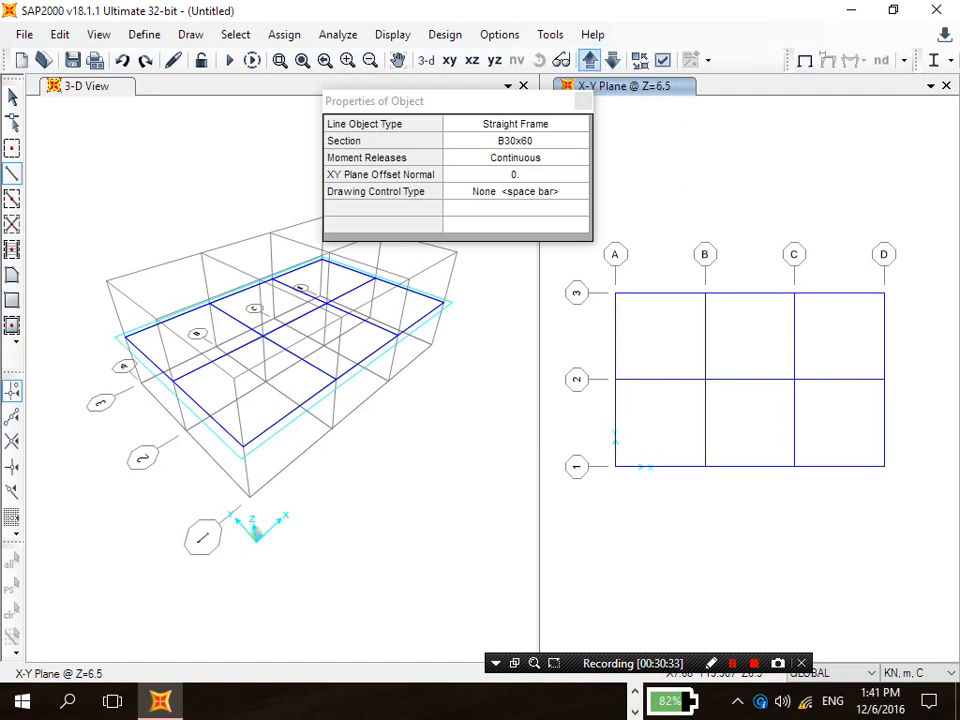
Step: Move the plan up to Z=9.5 and draw B30x60 beams around the whole perimeter along gridlines 3, D, 1 and A
left_click(590, 60)
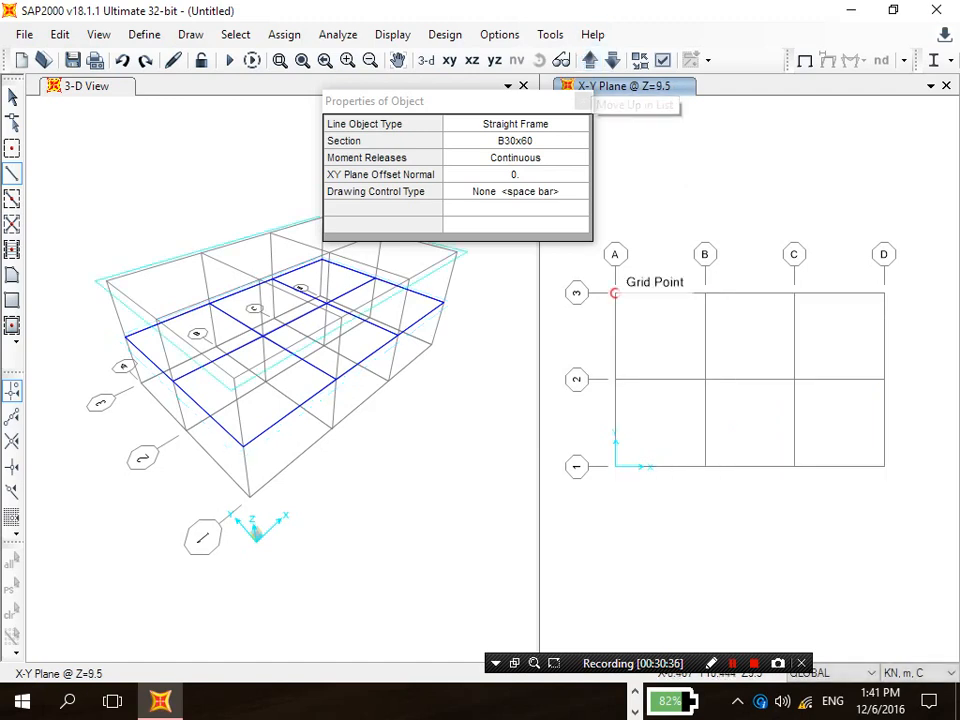
left_click(615, 293)
left_click(705, 293)
left_click(794, 293)
left_click(884, 293)
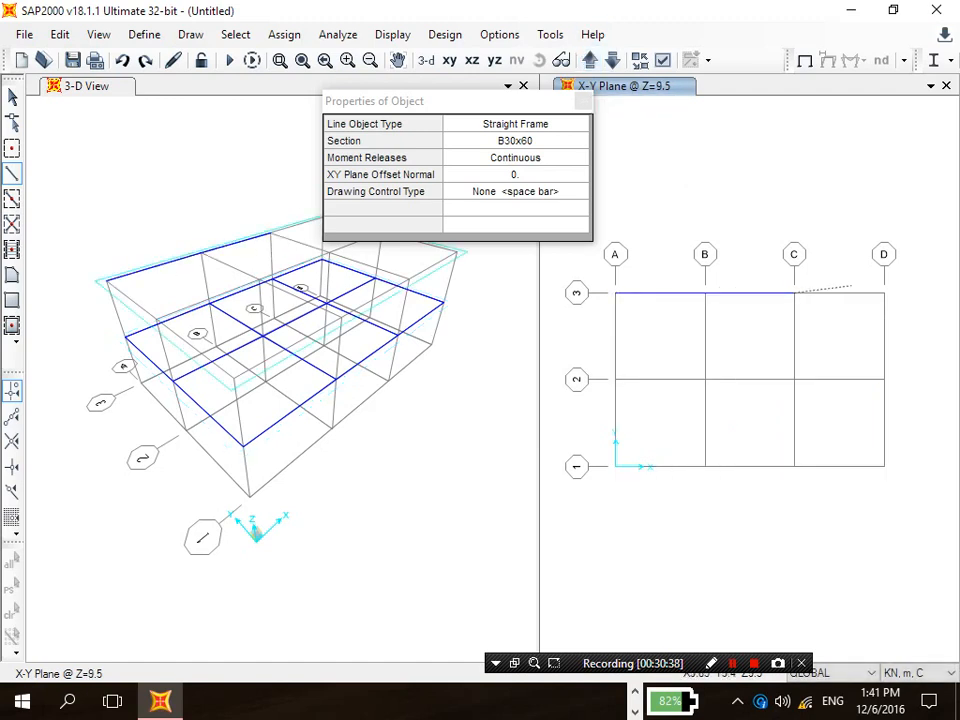
left_click(884, 379)
left_click(884, 466)
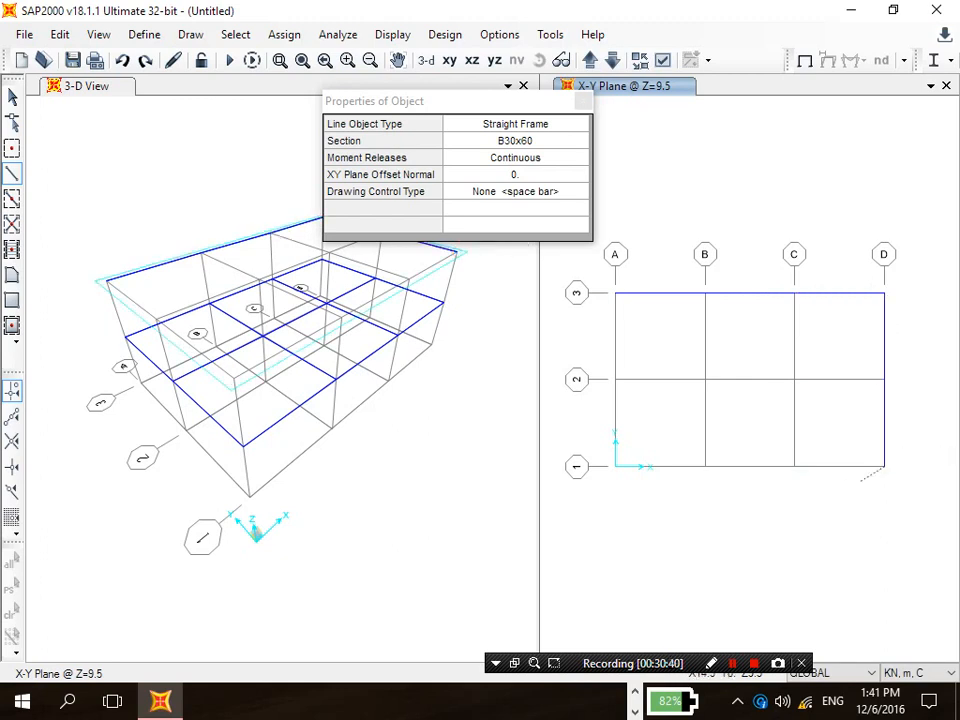
left_click(794, 466)
left_click(705, 466)
left_click(615, 466)
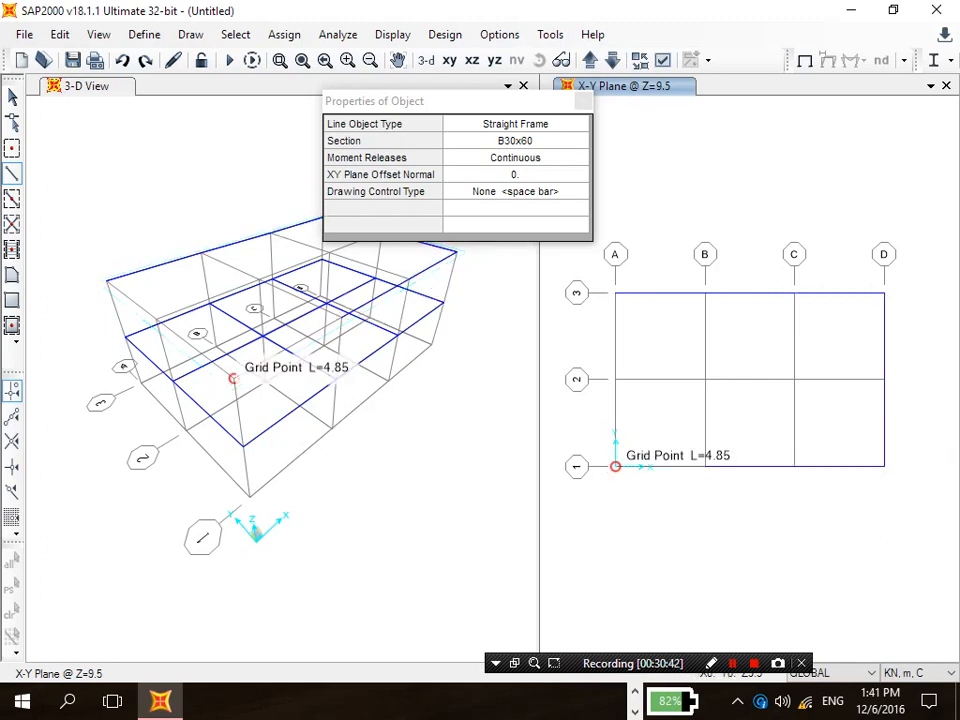
left_click(615, 379)
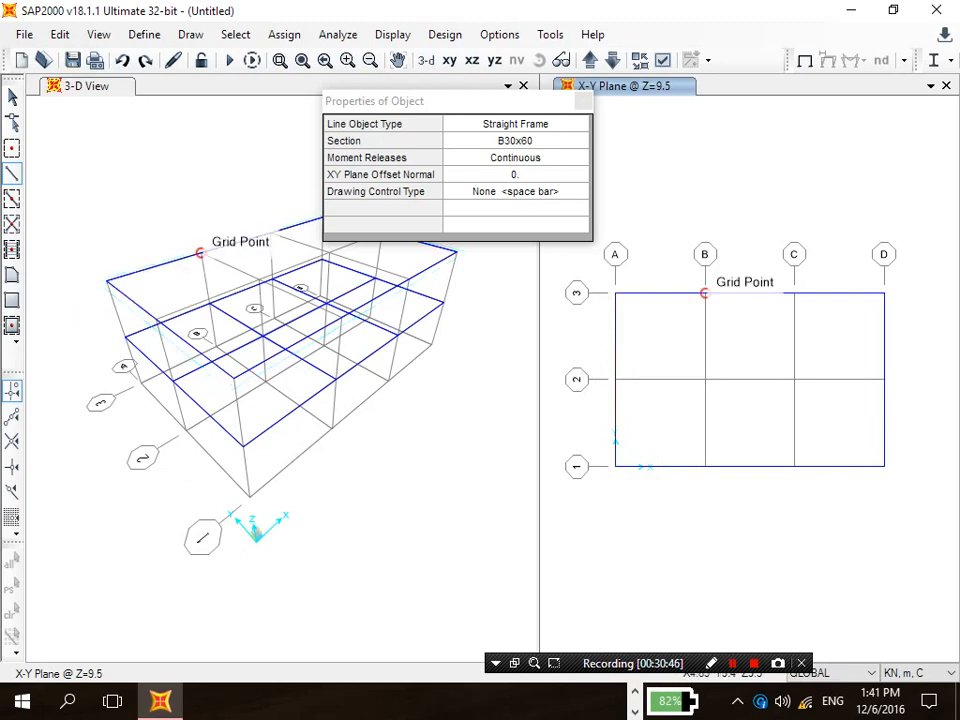
Step: Draw the interior B30x60 beams at Z=9.5 along gridlines B and C, from gridline 3 to 1
left_click(704, 293)
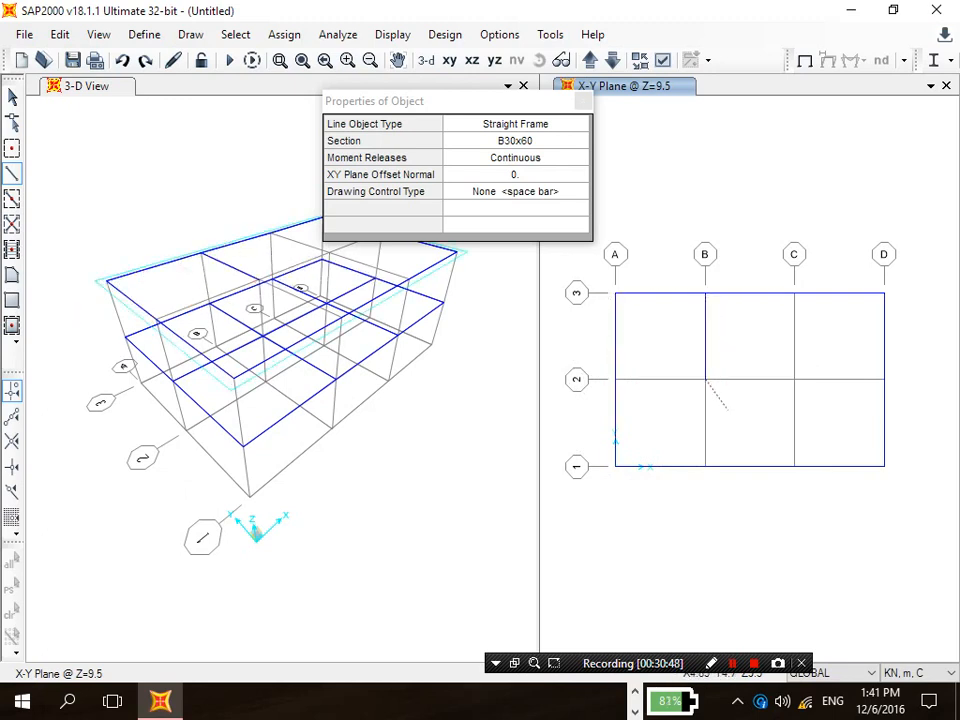
left_click(704, 466)
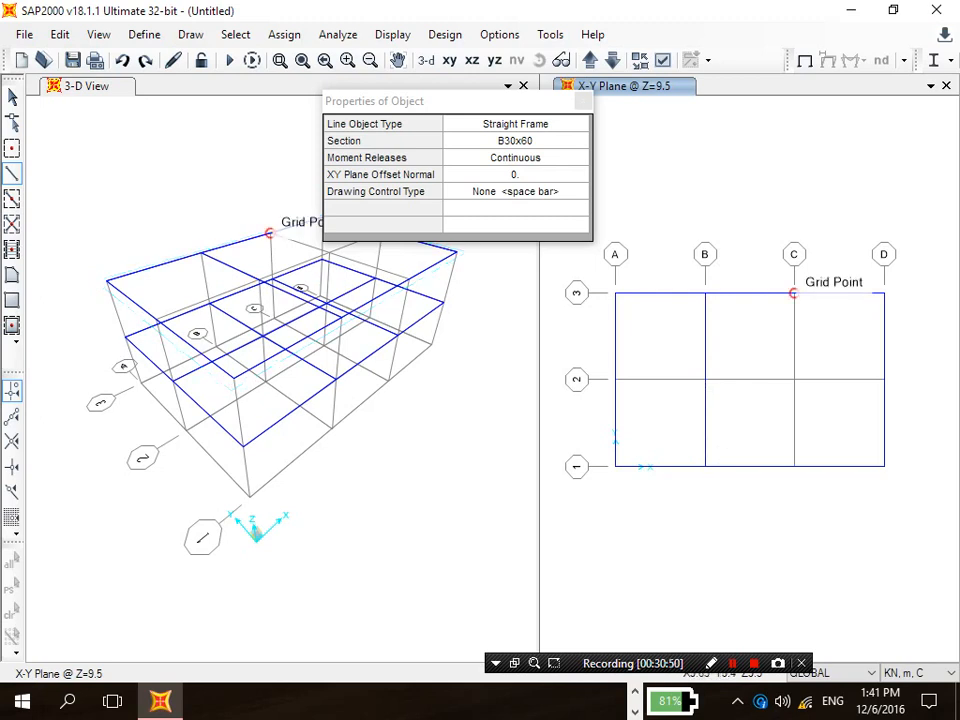
left_click(794, 293)
left_click(794, 466)
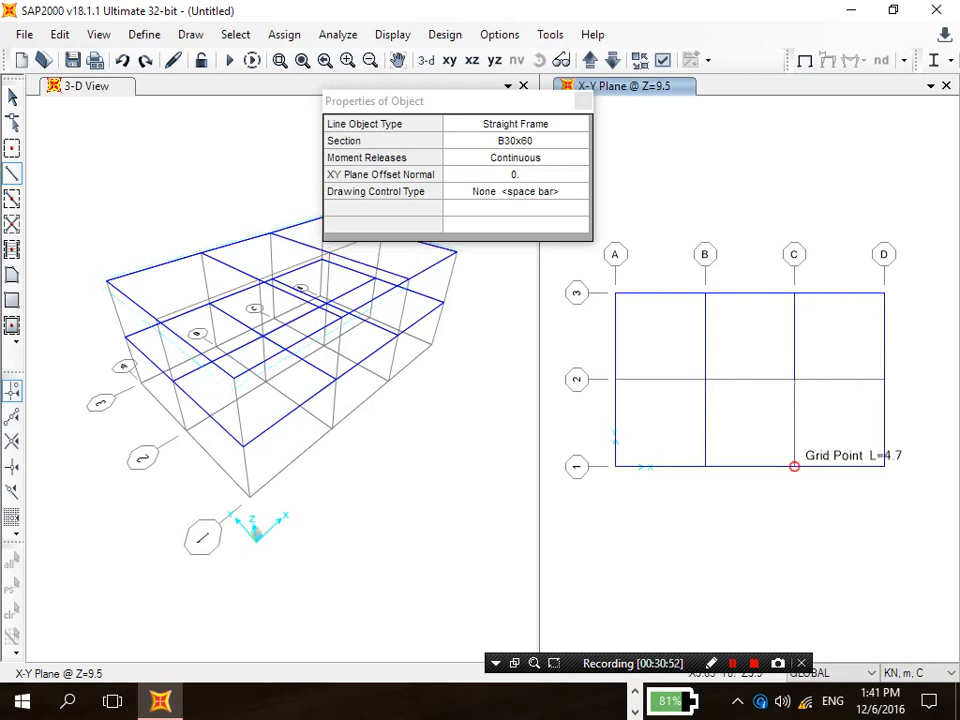
right_click(756, 414)
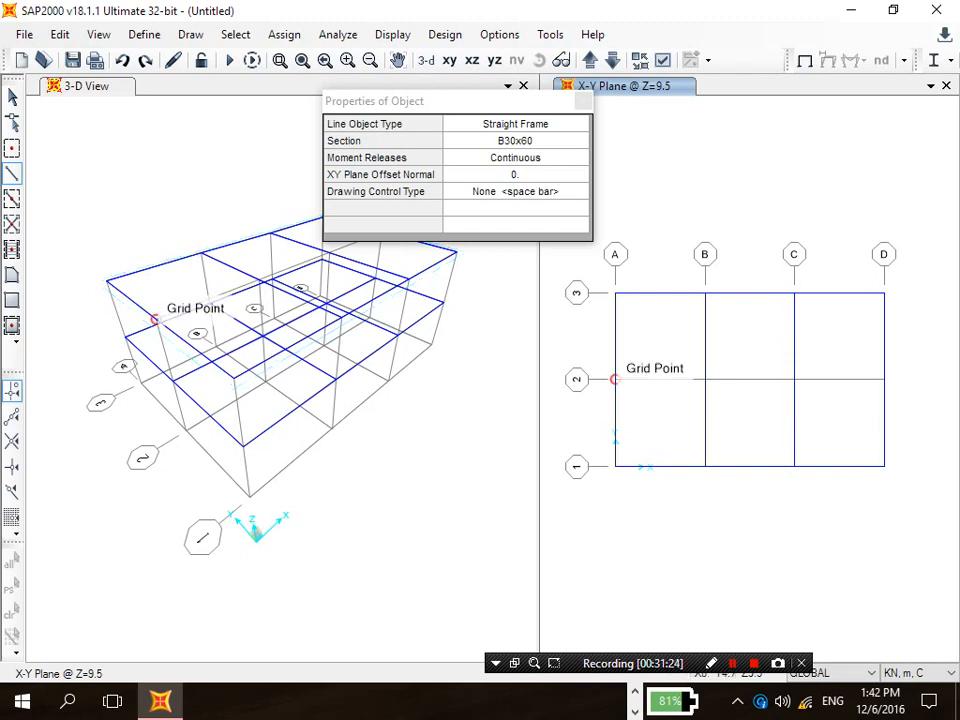
Step: Draw the B30x60 beams at Z=9.5 along gridline 2, from A through B and C to D
left_click(616, 379)
left_click(705, 379)
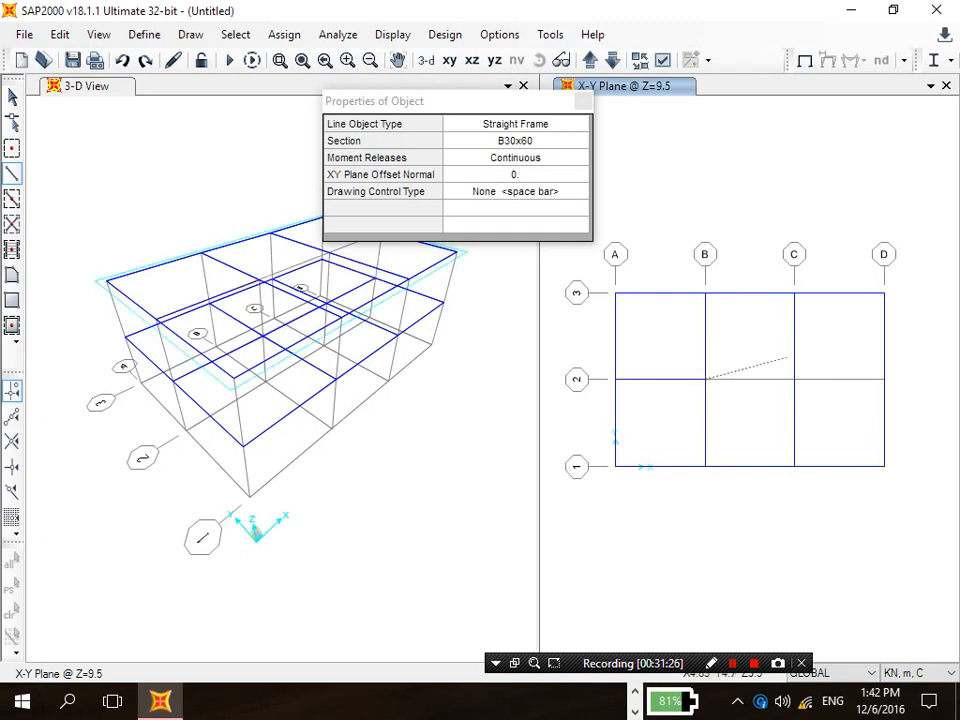
left_click(794, 379)
left_click(884, 379)
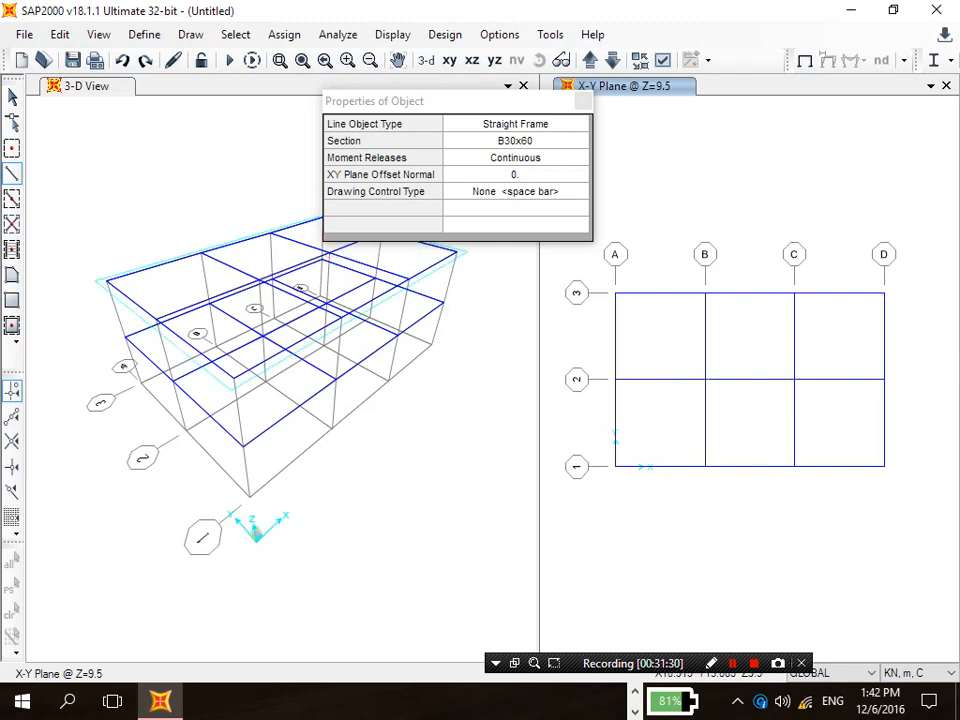
Step: Shift the object properties box, show the X-Z elevation in the second window and cycle its planes back to Y=0
left_click_drag(502, 102, 473, 118)
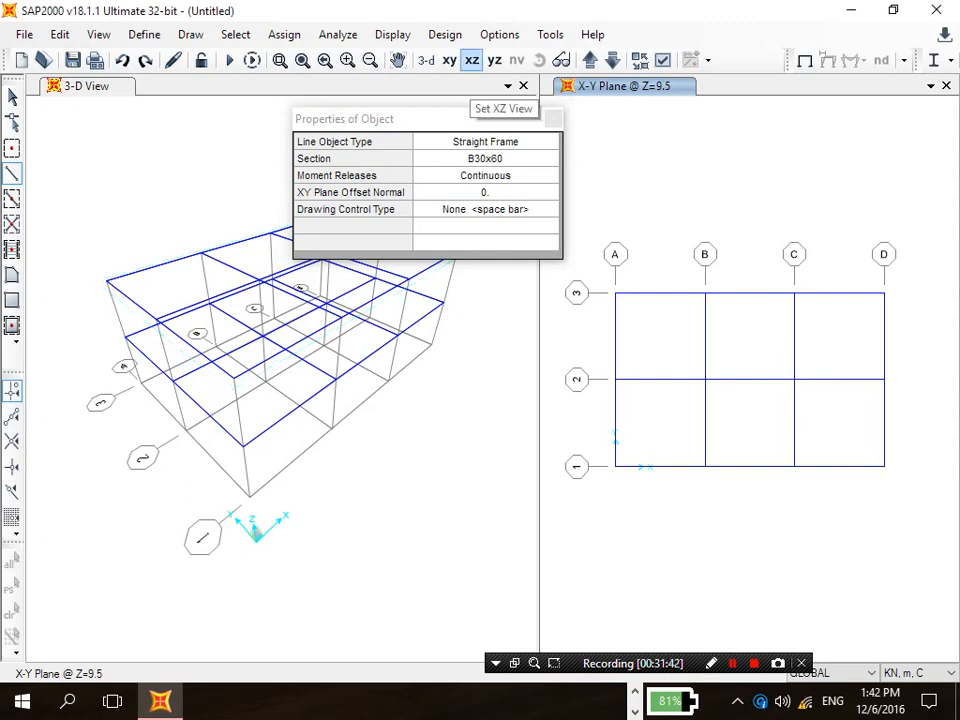
left_click(471, 60)
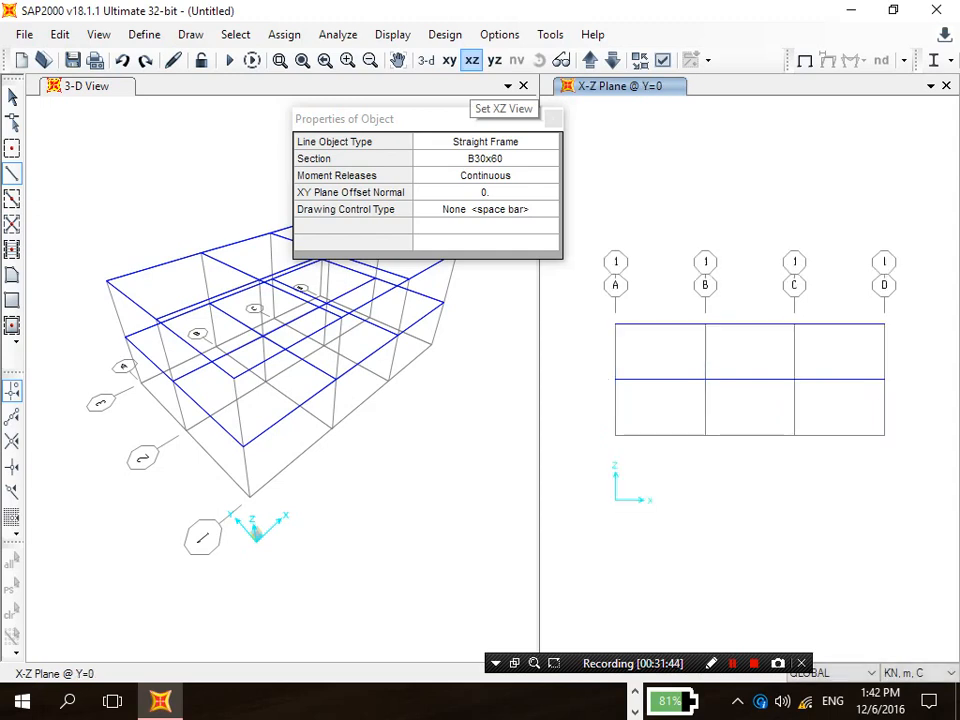
left_click(589, 60)
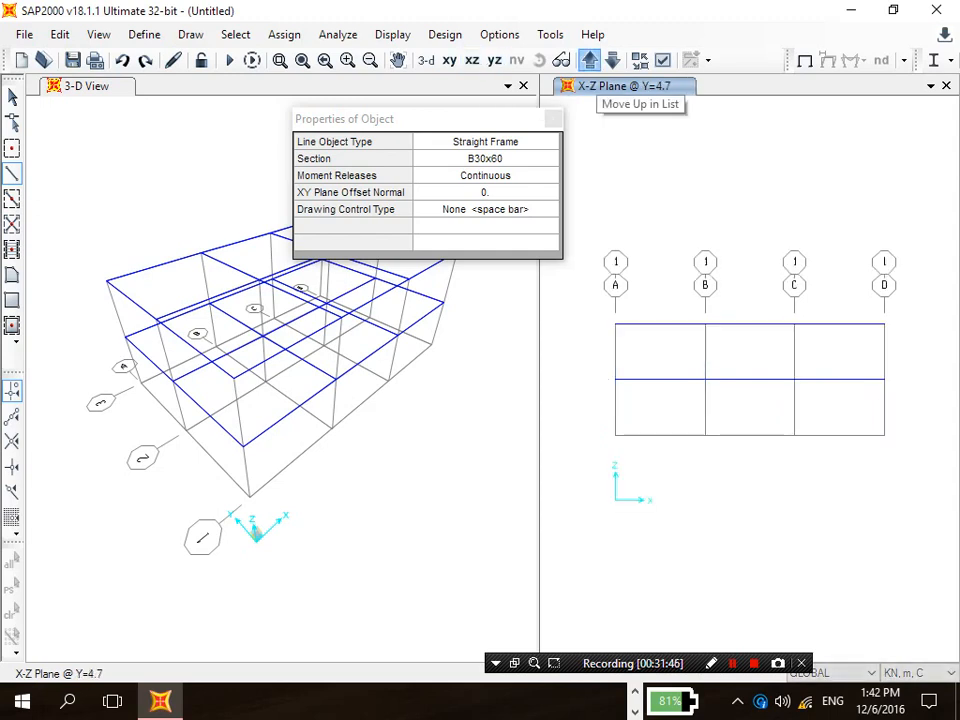
left_click(589, 60)
left_click(589, 60)
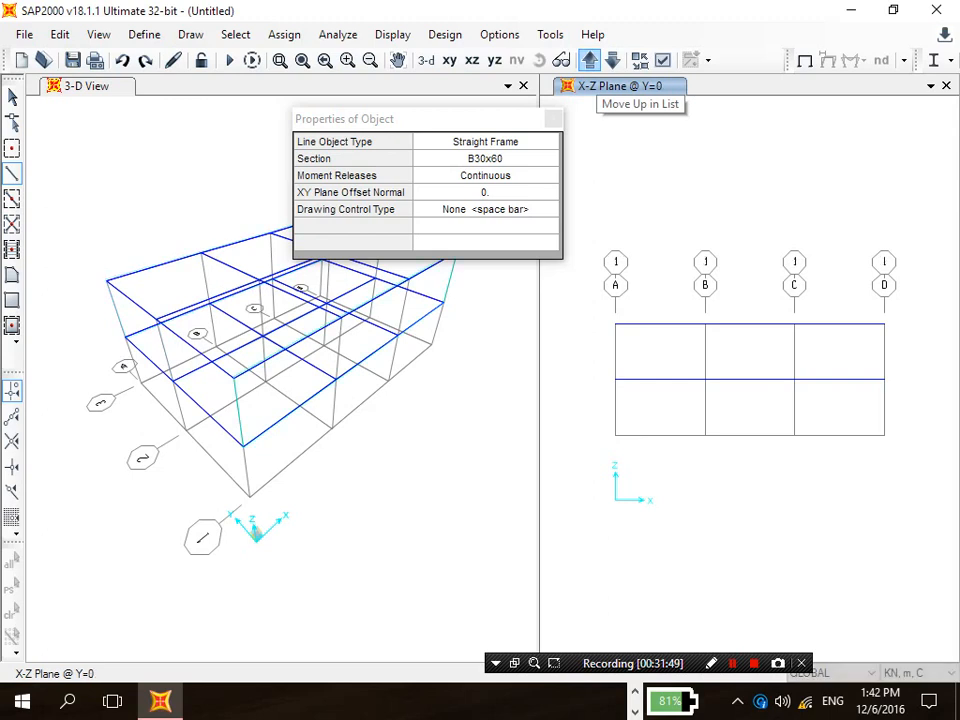
left_click(589, 60)
left_click(589, 60)
left_click(589, 60)
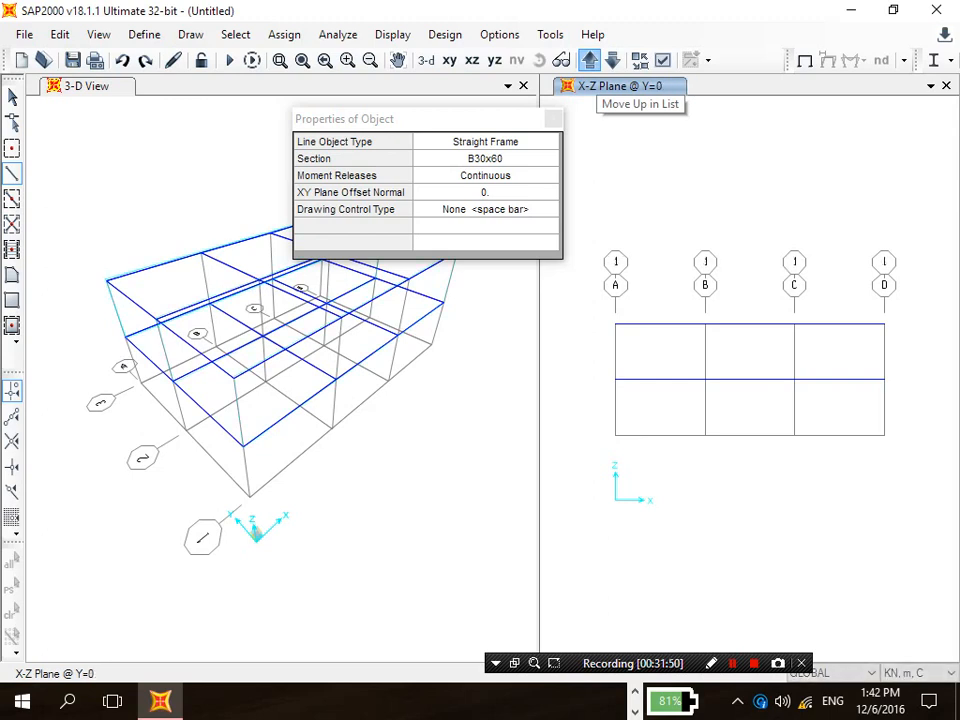
Step: Choose section C1 for the straight frame and draw the column at gridline A, Y=0, from Z=3.5 to Z=6.5
left_click(485, 159)
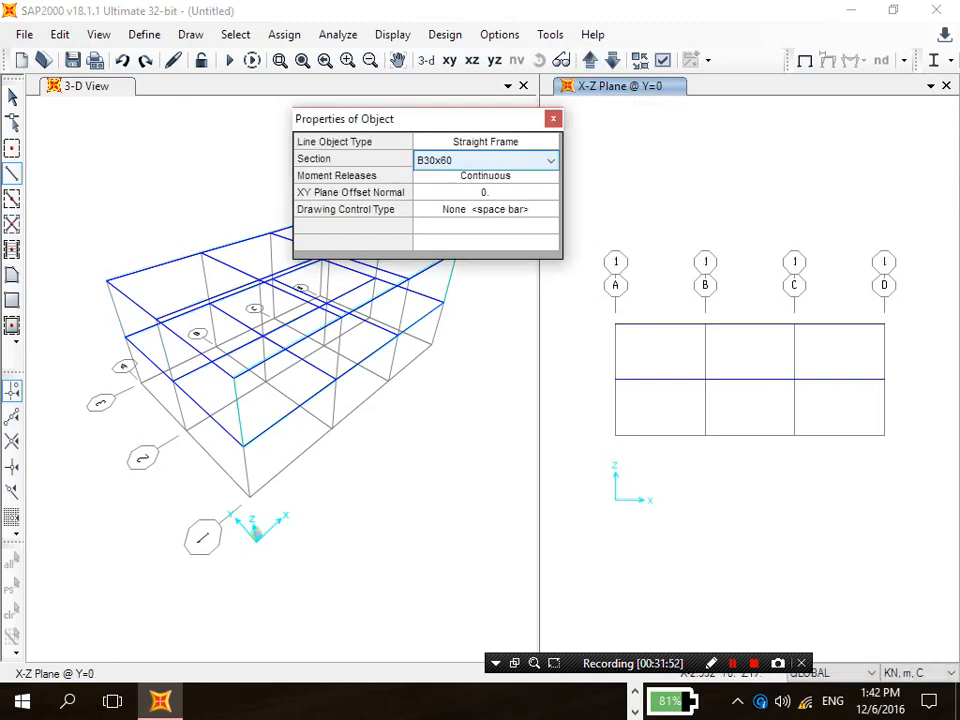
left_click(550, 161)
left_click(480, 205)
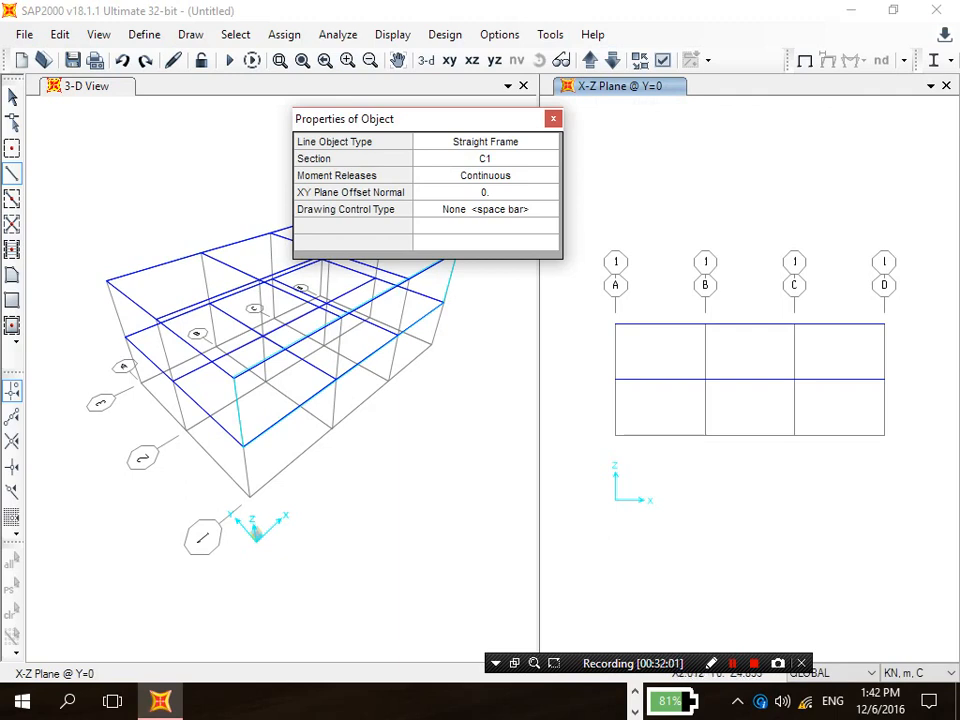
left_click(249, 497)
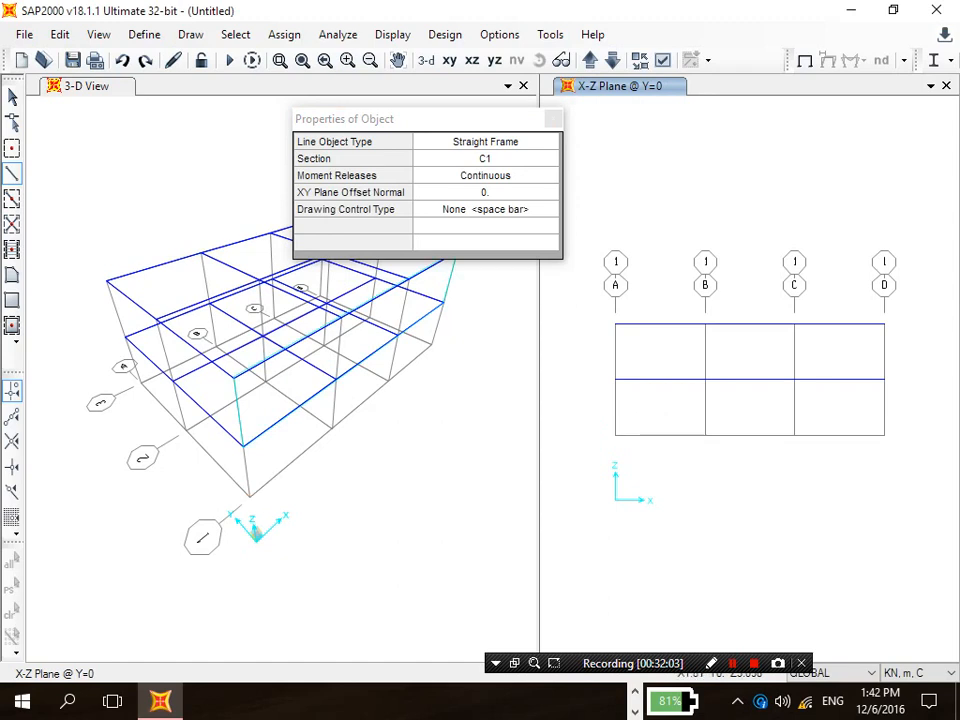
left_click(242, 445)
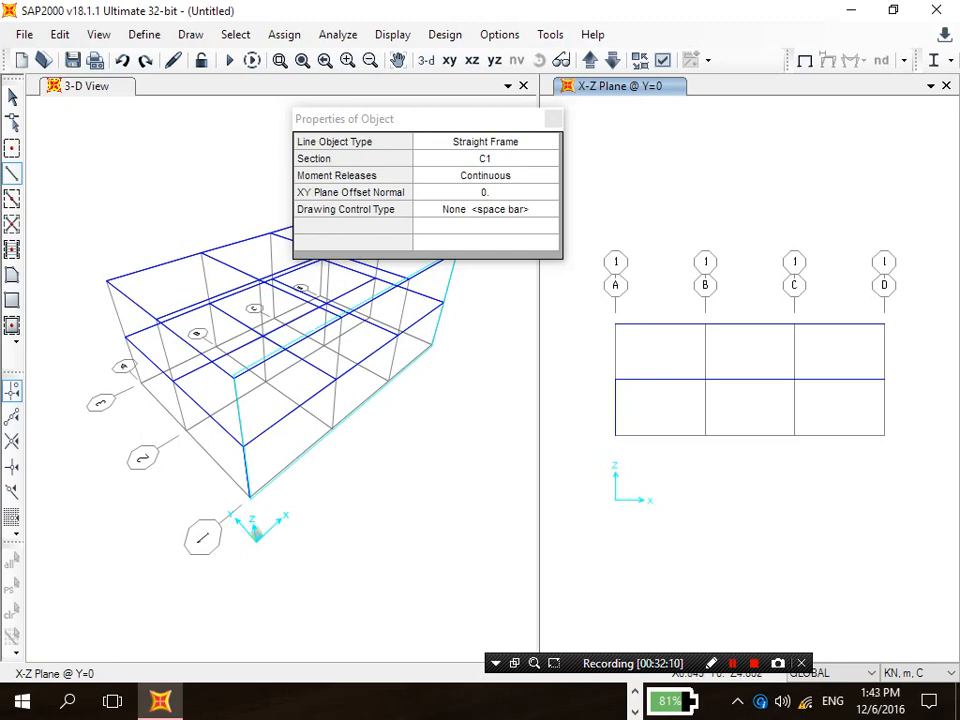
Step: Draw the remaining C1 columns at Y=0 on gridlines B, C and D from Z=3.5 to Z=6.5, and leave frame drawing
left_click(705, 434)
left_click(705, 379)
left_click(794, 434)
left_click(794, 379)
right_click(794, 379)
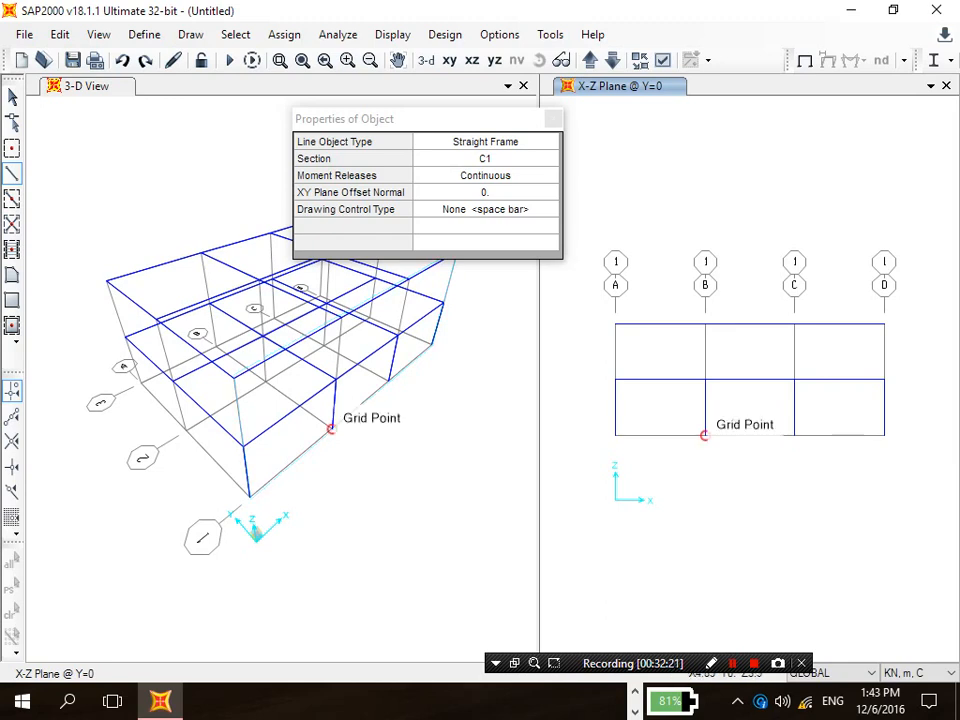
key("Escape")
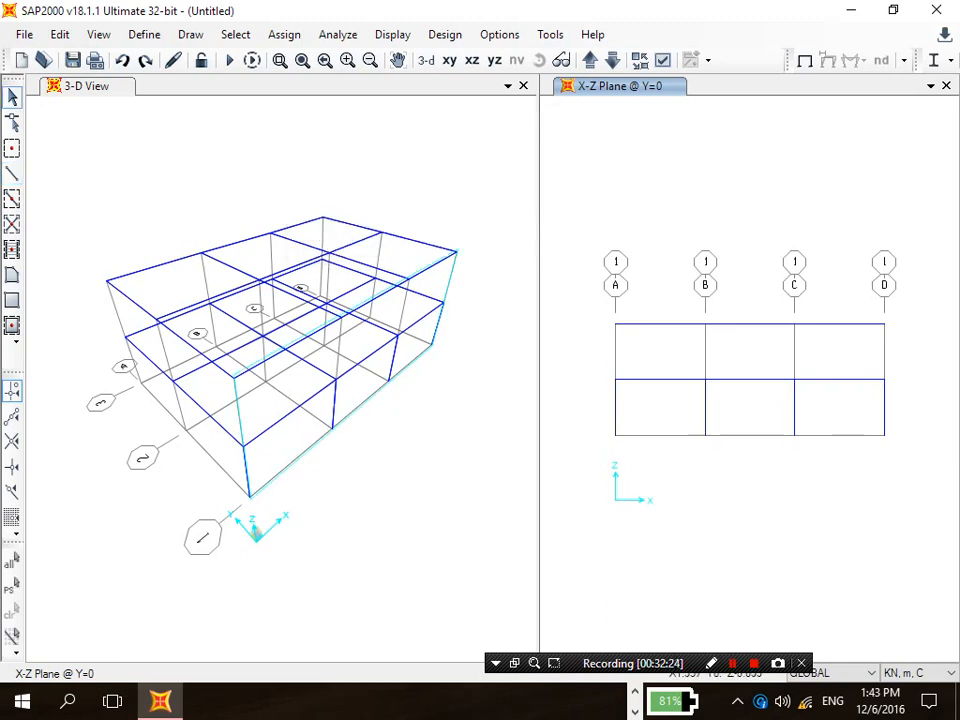
Step: Check the column sizes per storey in the Word exercise document and return to the SAP2000 model
left_click(571, 701)
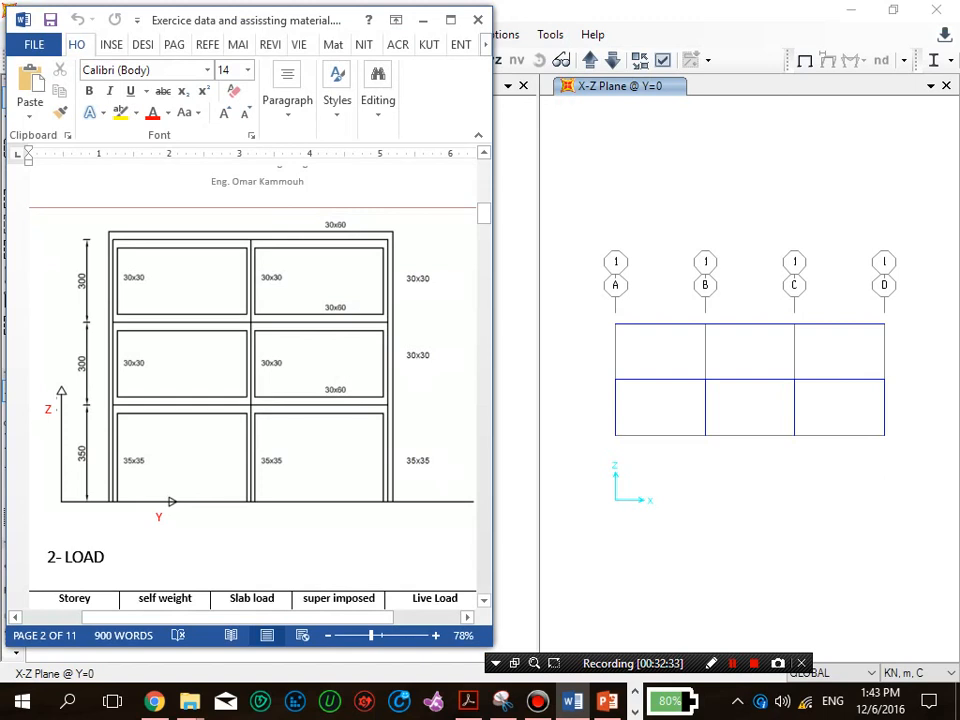
left_click(423, 20)
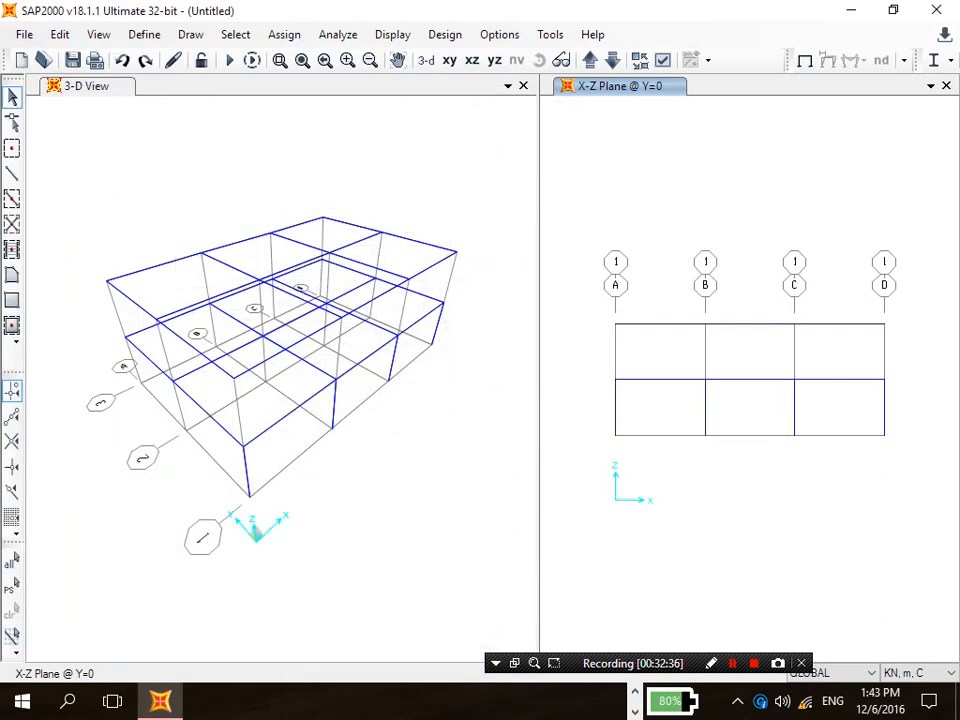
Step: Add a Z grid line at ordinate 0 m to the GLOBAL grid system and accept the grid changes
left_click(144, 34)
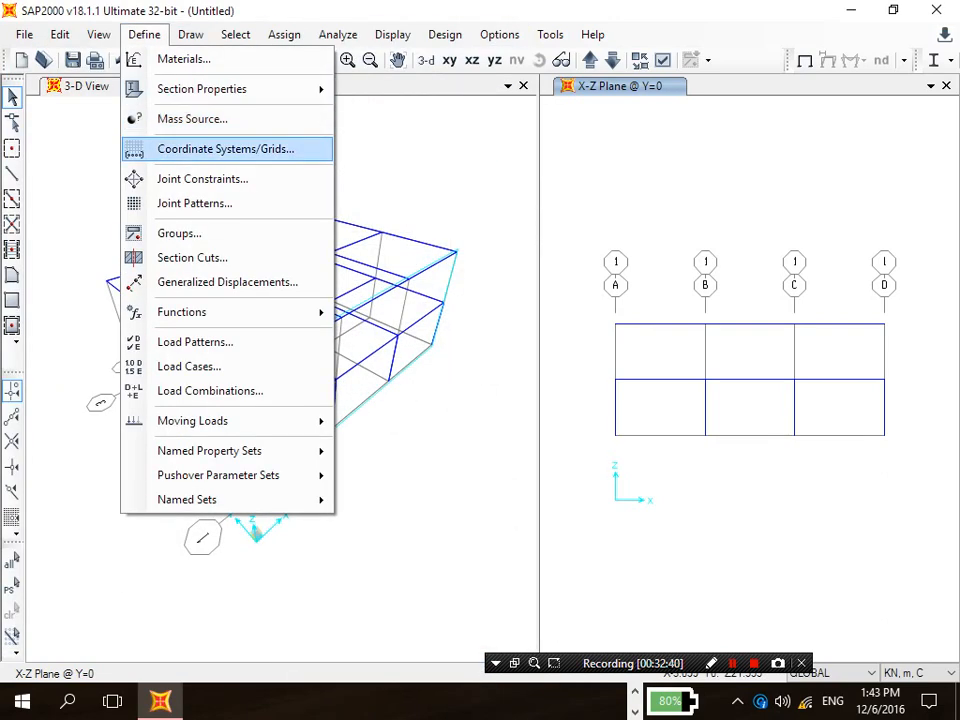
left_click(225, 148)
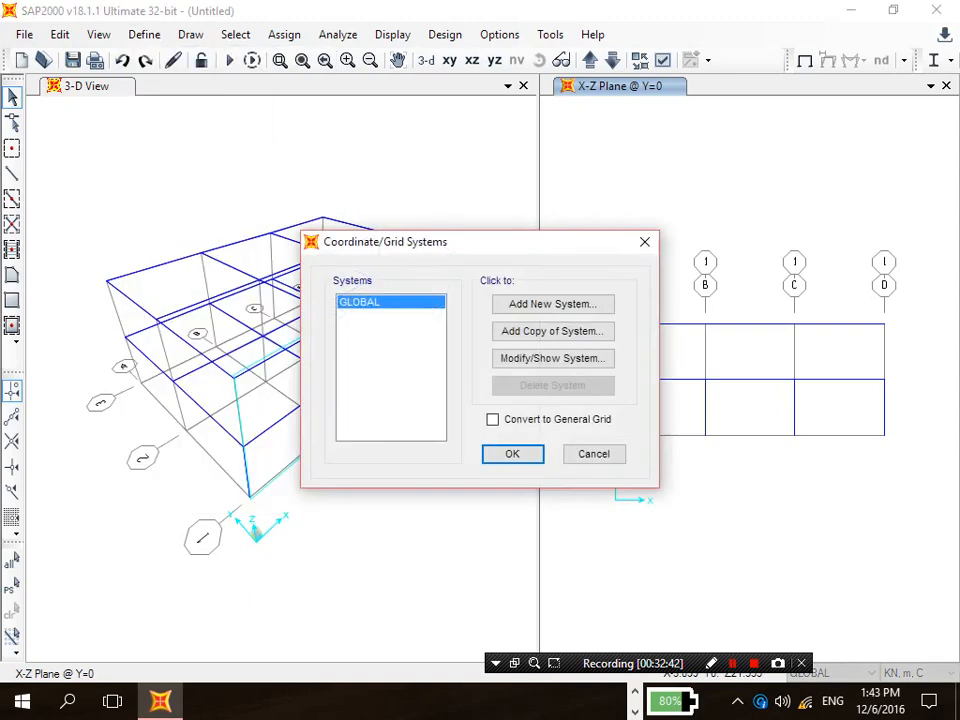
left_click_drag(510, 243, 317, 184)
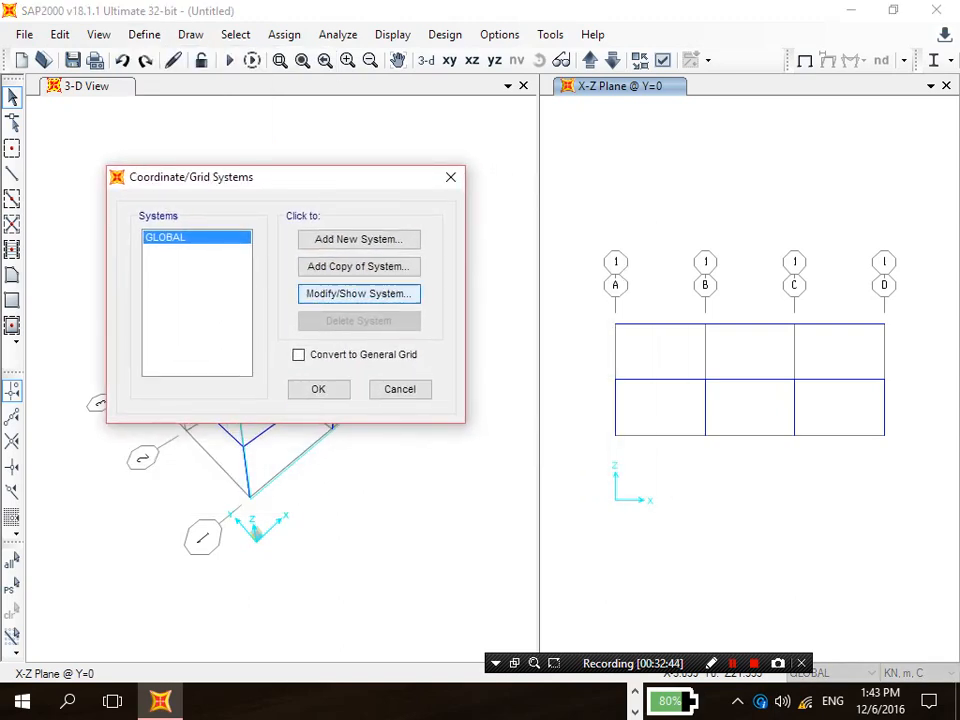
left_click(360, 291)
left_click_drag(514, 40, 398, 40)
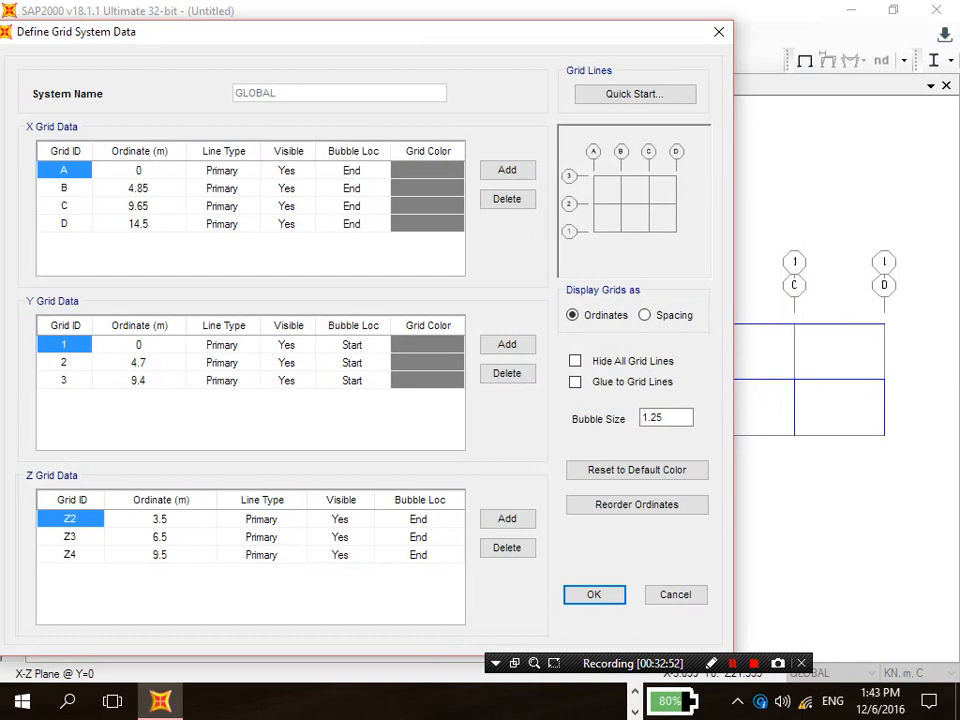
left_click(507, 518)
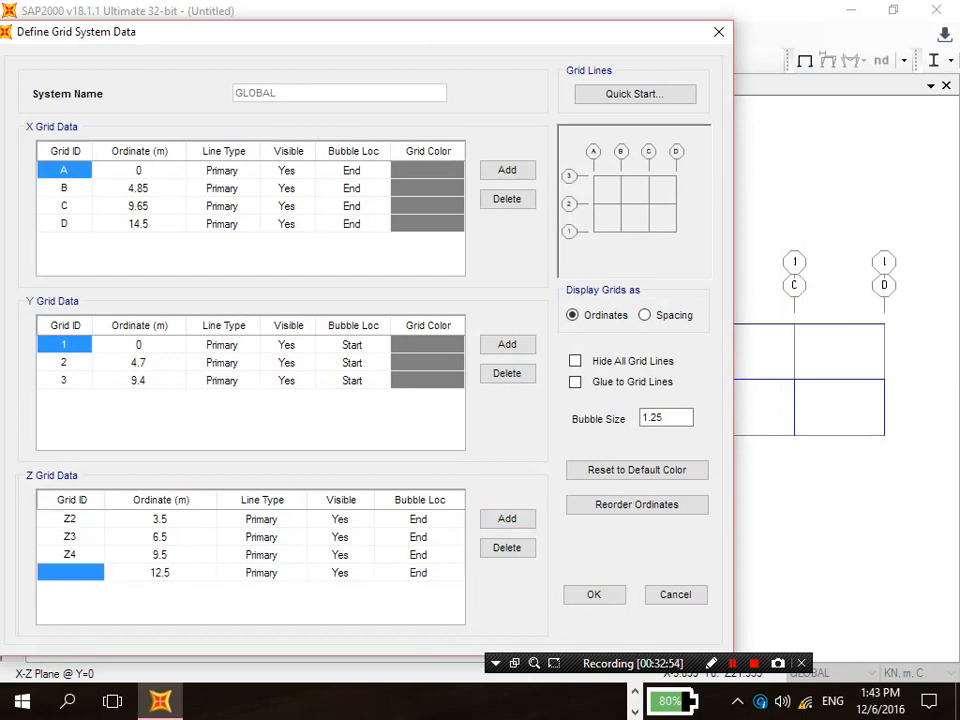
left_click(160, 519)
left_click(160, 573)
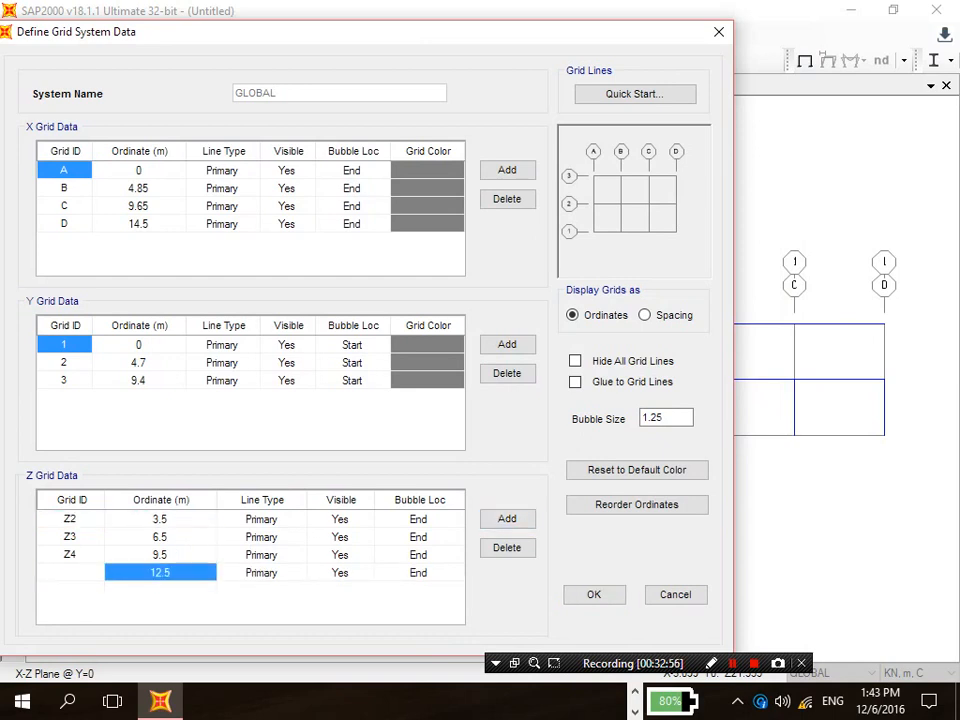
type("0")
key("Return")
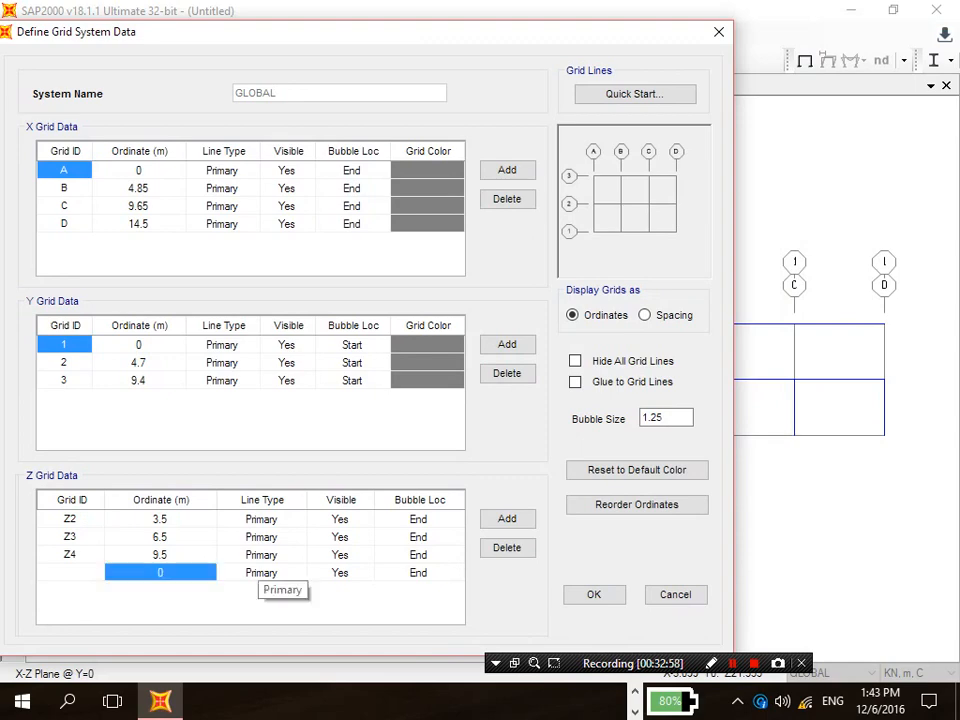
left_click(594, 595)
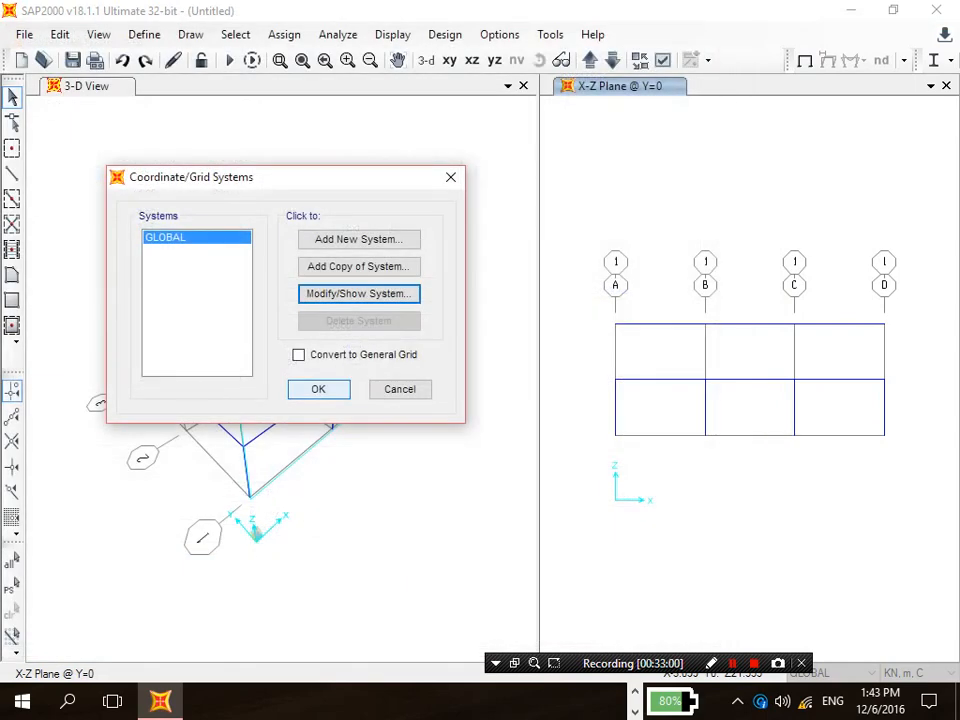
left_click(318, 390)
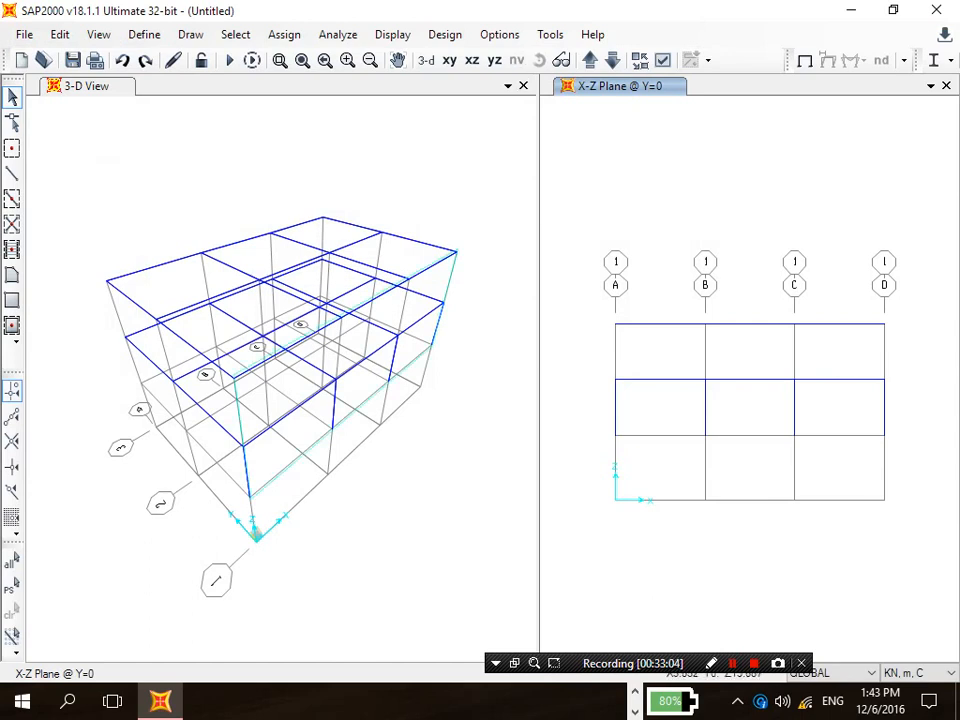
Step: Delete the four C1 columns between Z=3.5 and Z=6.5 in the Y=0 elevation
left_click_drag(907, 405, 606, 413)
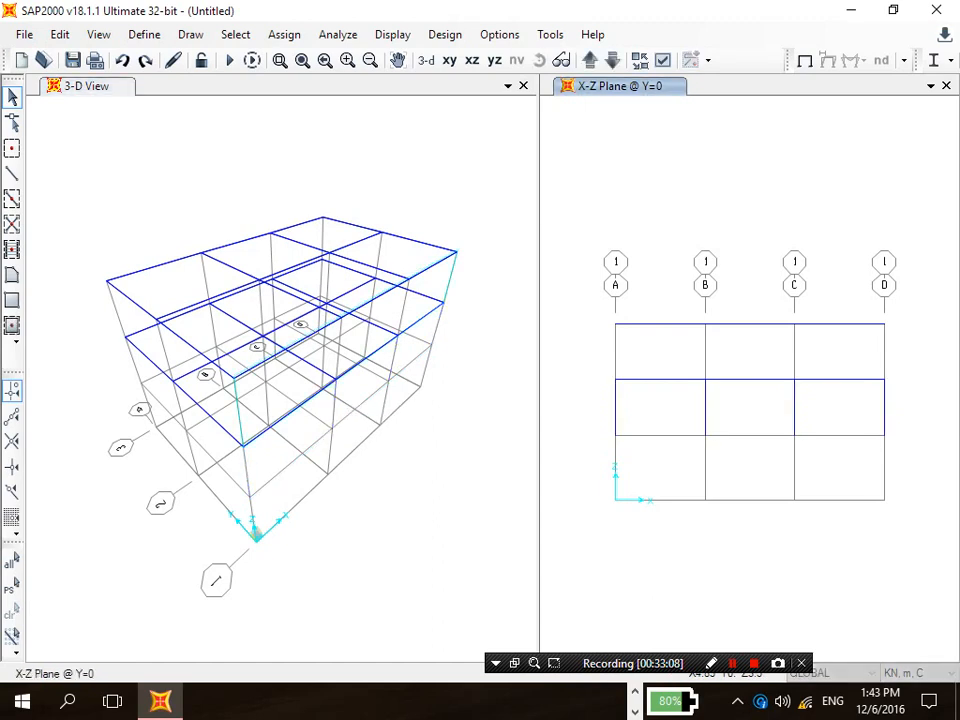
key("Delete")
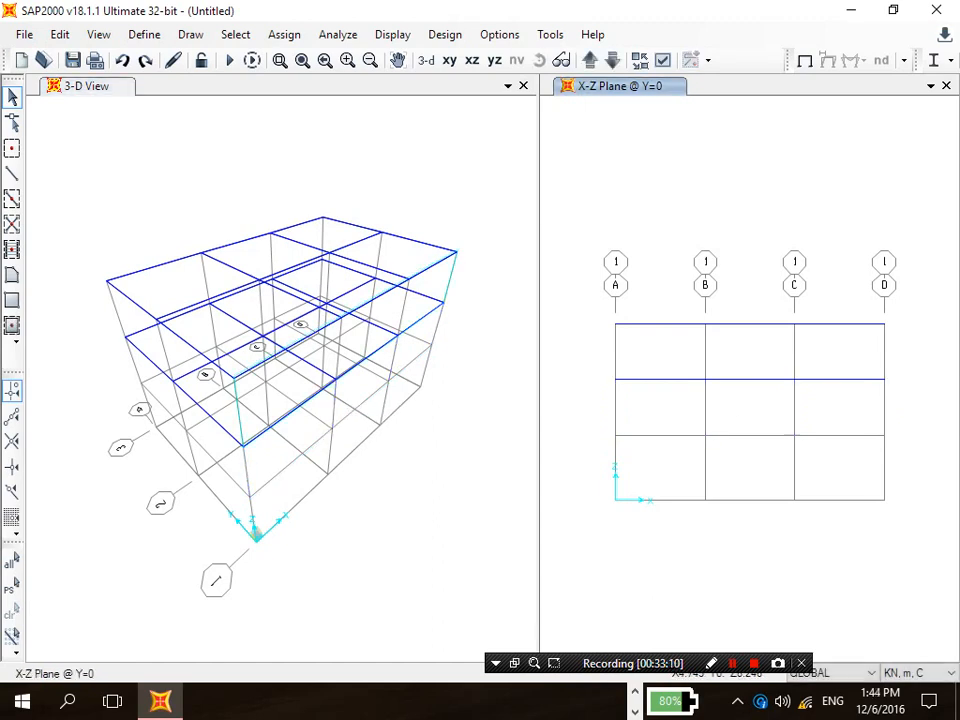
middle_click_drag(694, 238, 697, 255)
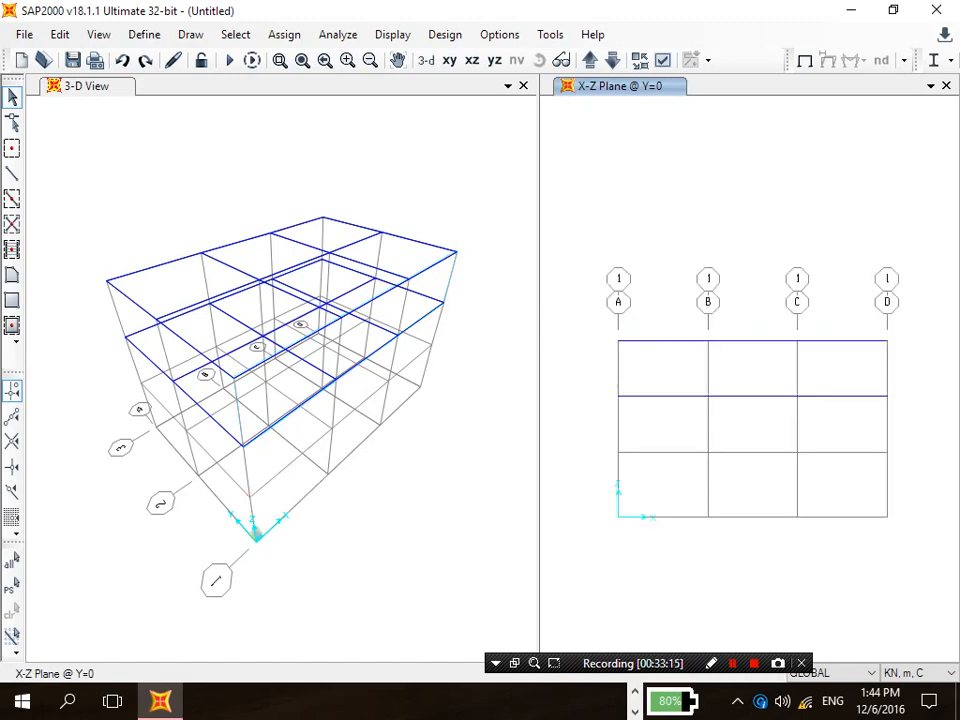
Step: Draw straight-frame C1 columns from Z=0 to Z=3.5 on gridlines A, B, C and D at Y=0
left_click(190, 34)
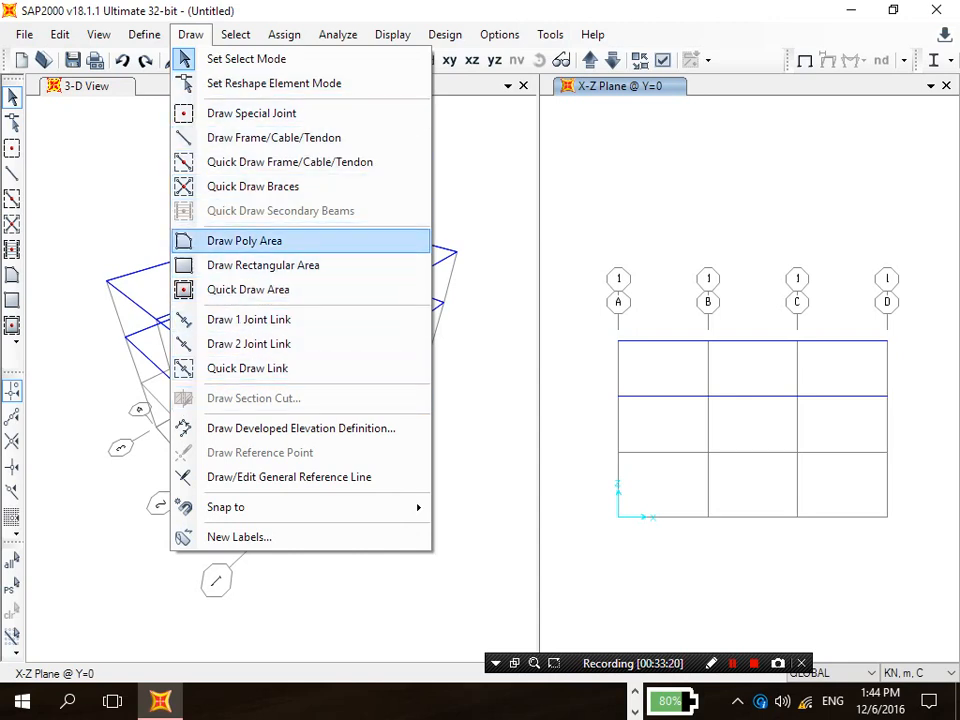
left_click(274, 138)
left_click_drag(390, 118, 352, 132)
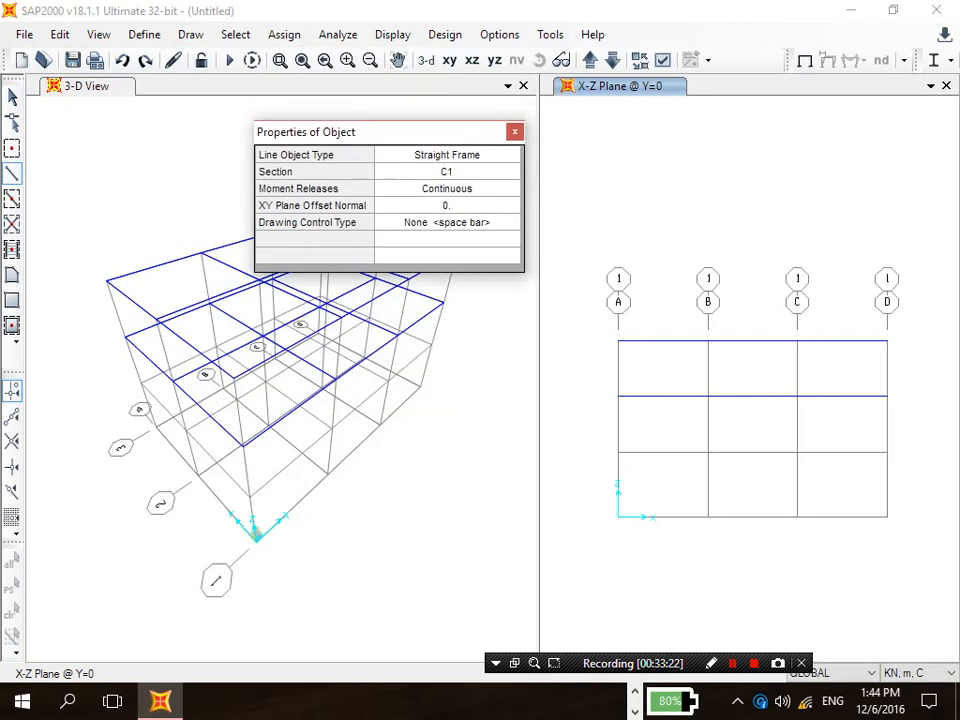
left_click(618, 516)
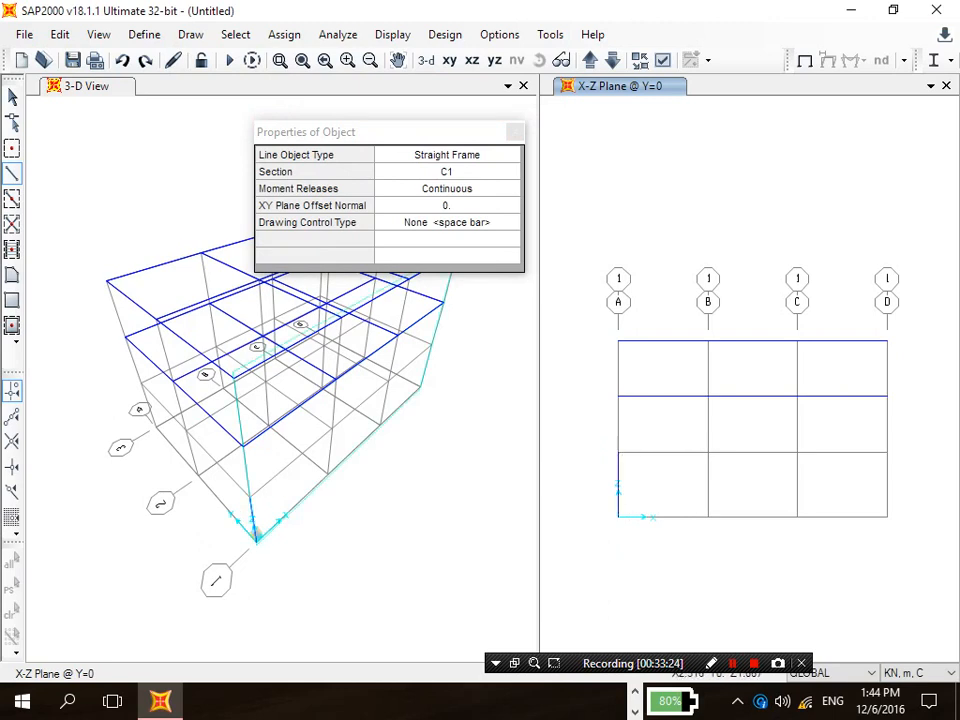
left_click(708, 452)
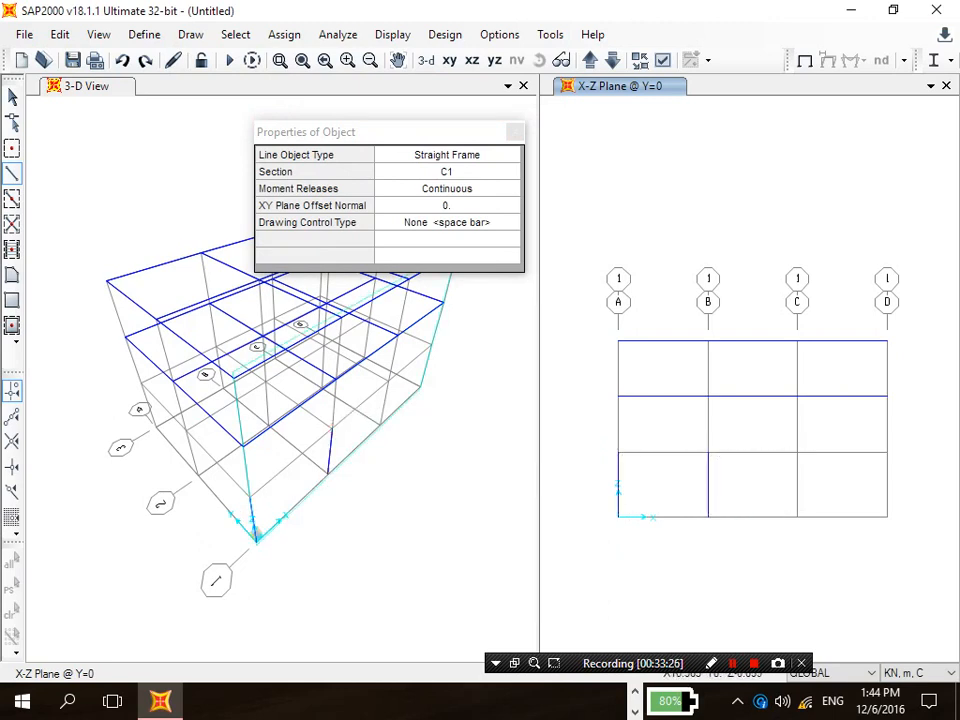
left_click(797, 452)
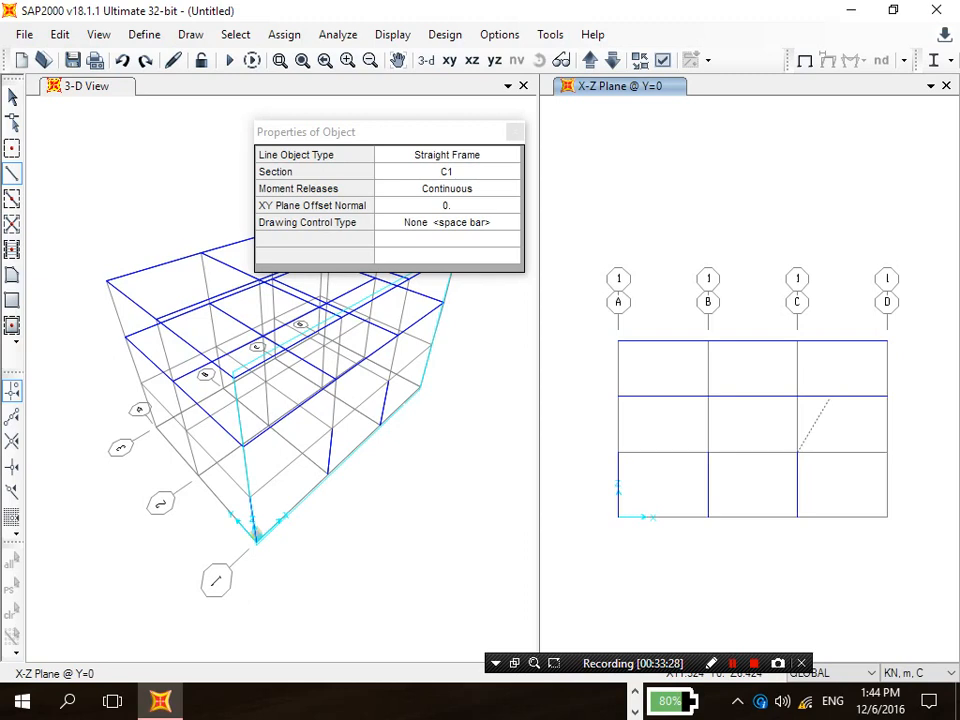
right_click(836, 424)
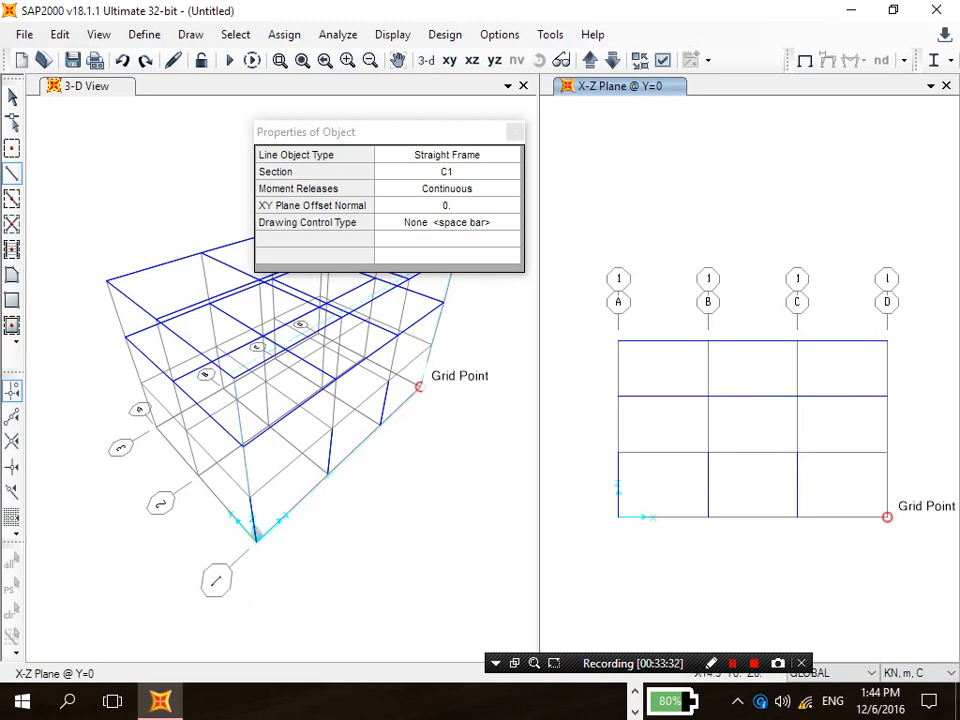
left_click(887, 517)
left_click(887, 452)
right_click(914, 391)
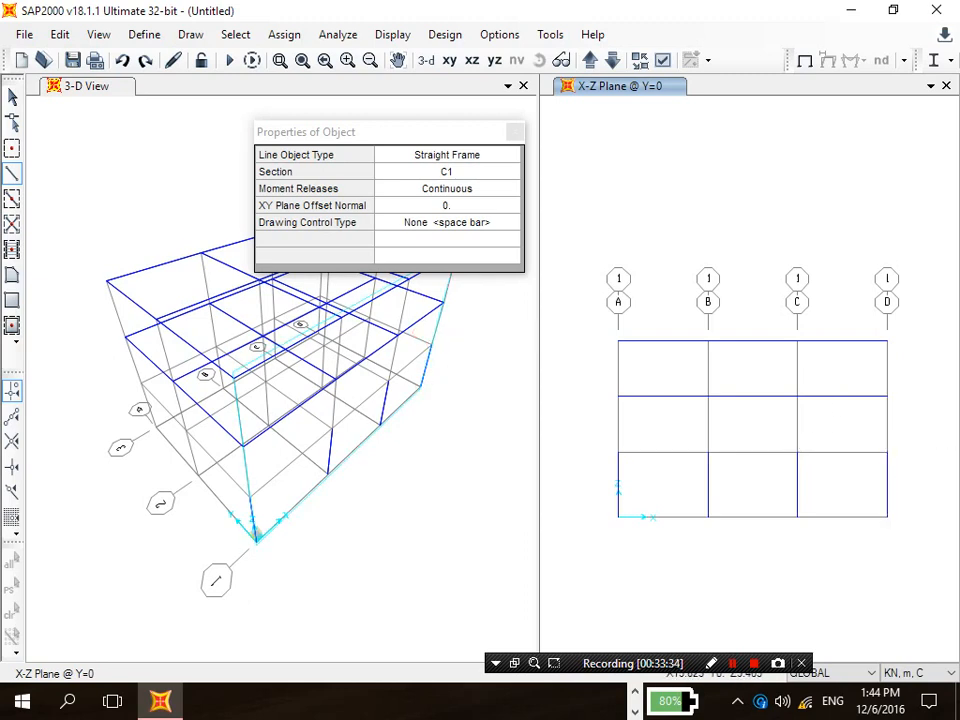
Step: Switch the section to C2, draw the columns from Z=3.5 through 6.5 to 9.5 on gridlines A to D at Y=0, and leave frame drawing
left_click(448, 172)
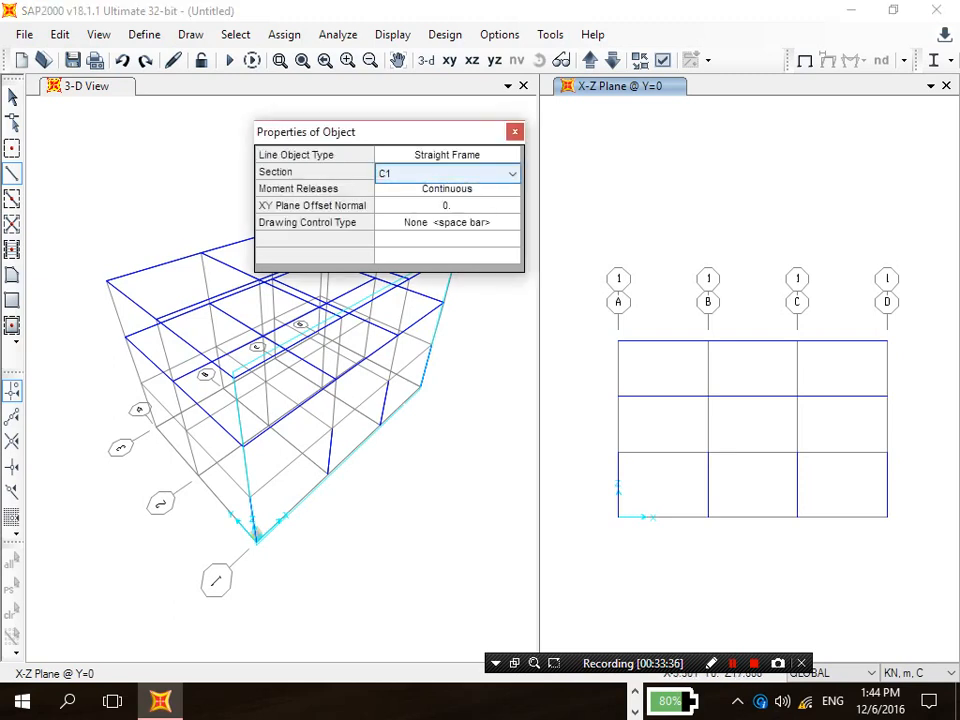
left_click(511, 174)
left_click(447, 231)
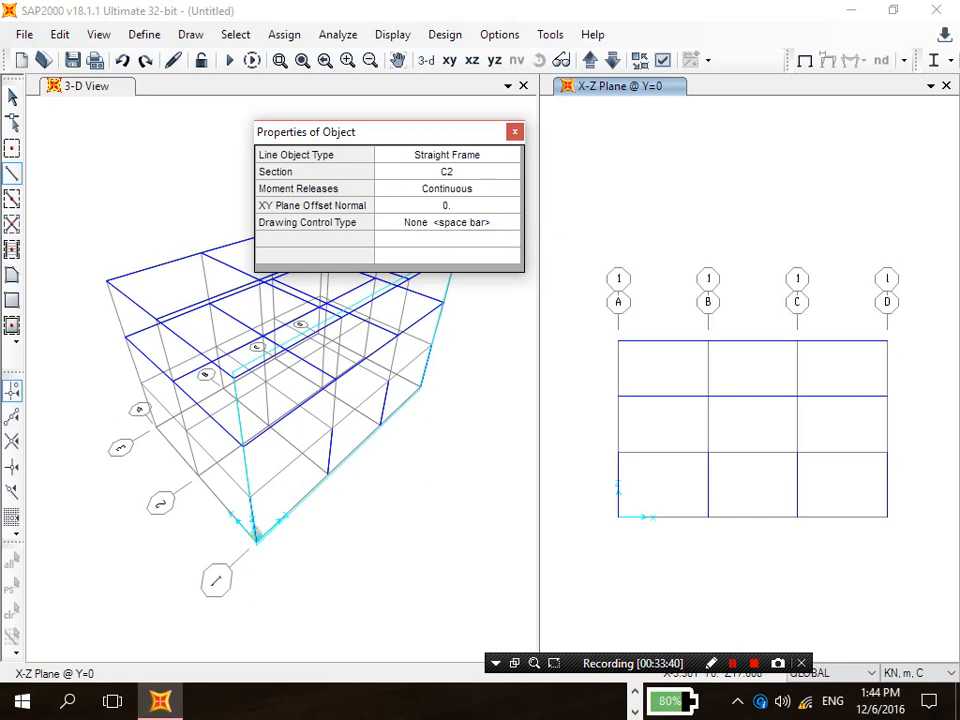
left_click(618, 452)
left_click(618, 396)
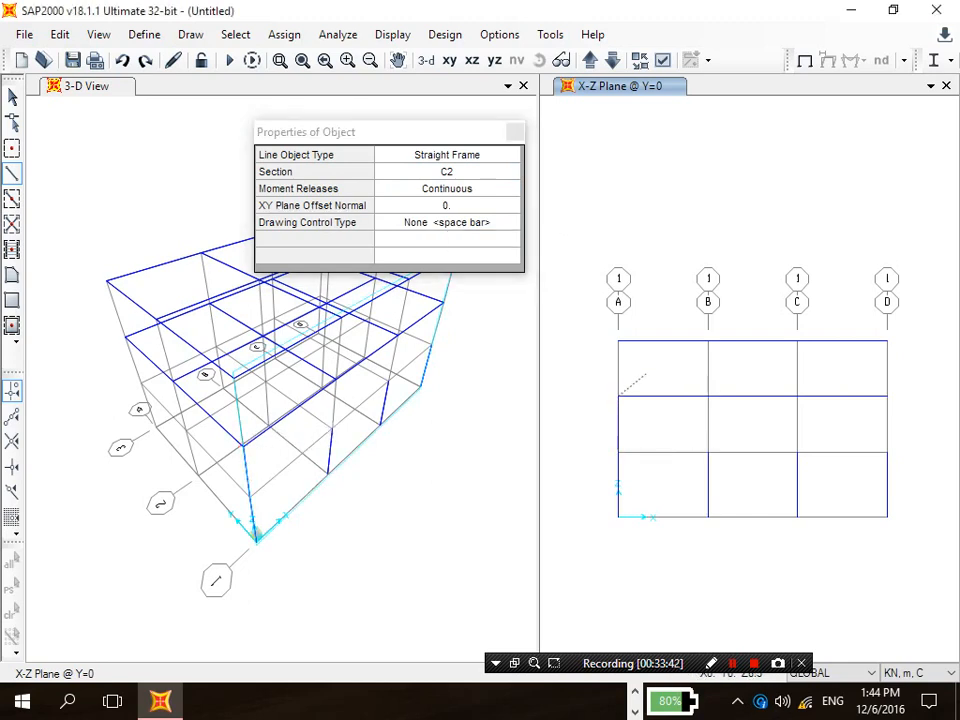
left_click(618, 341)
left_click(708, 452)
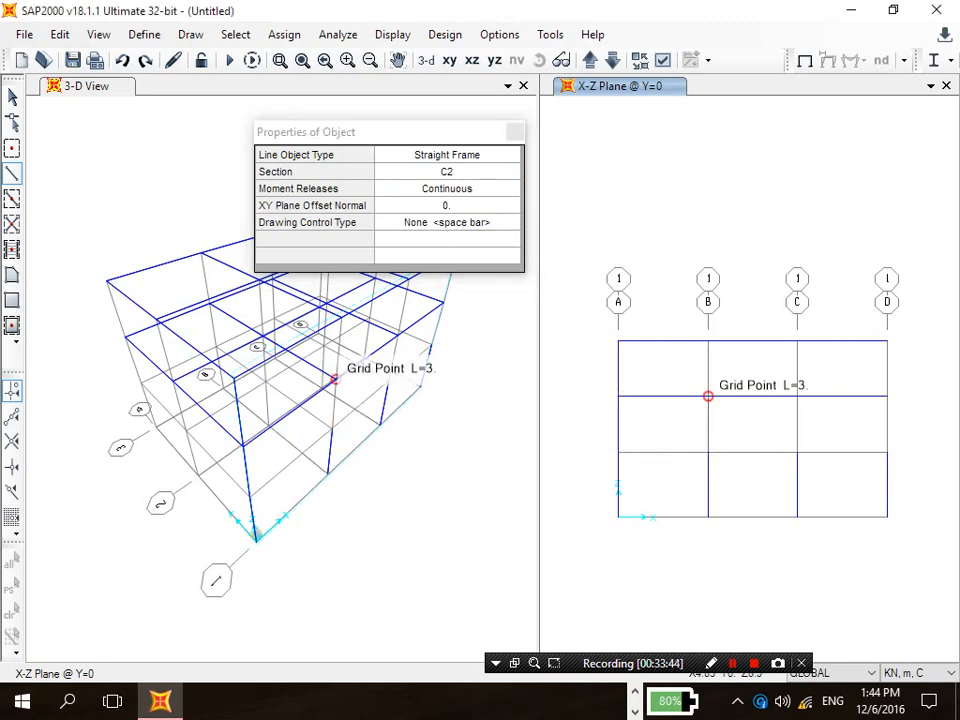
left_click(708, 396)
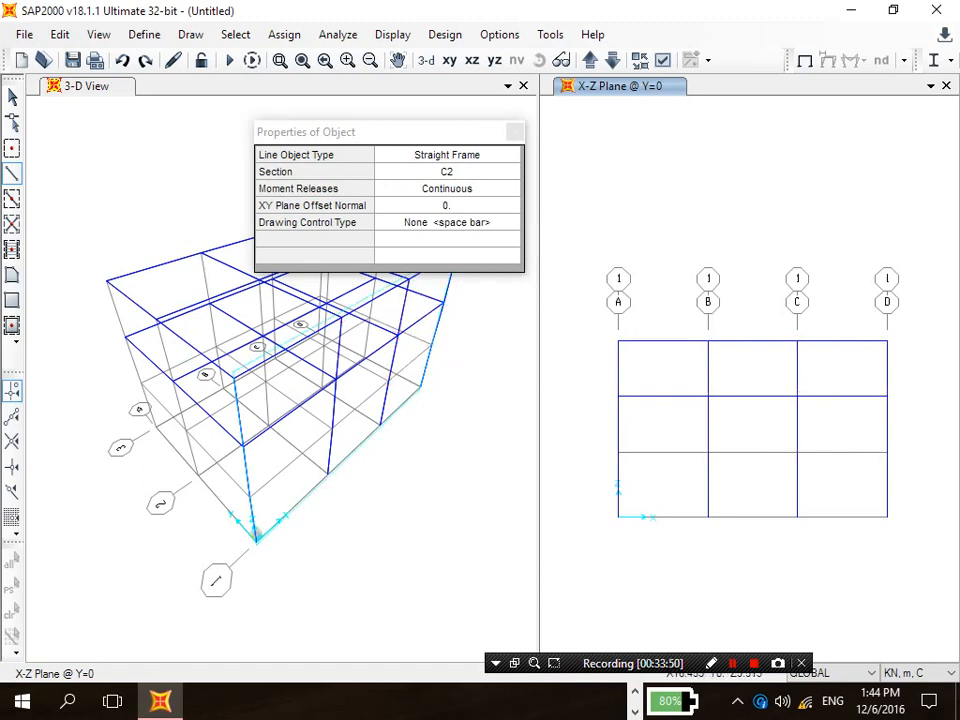
key("Escape")
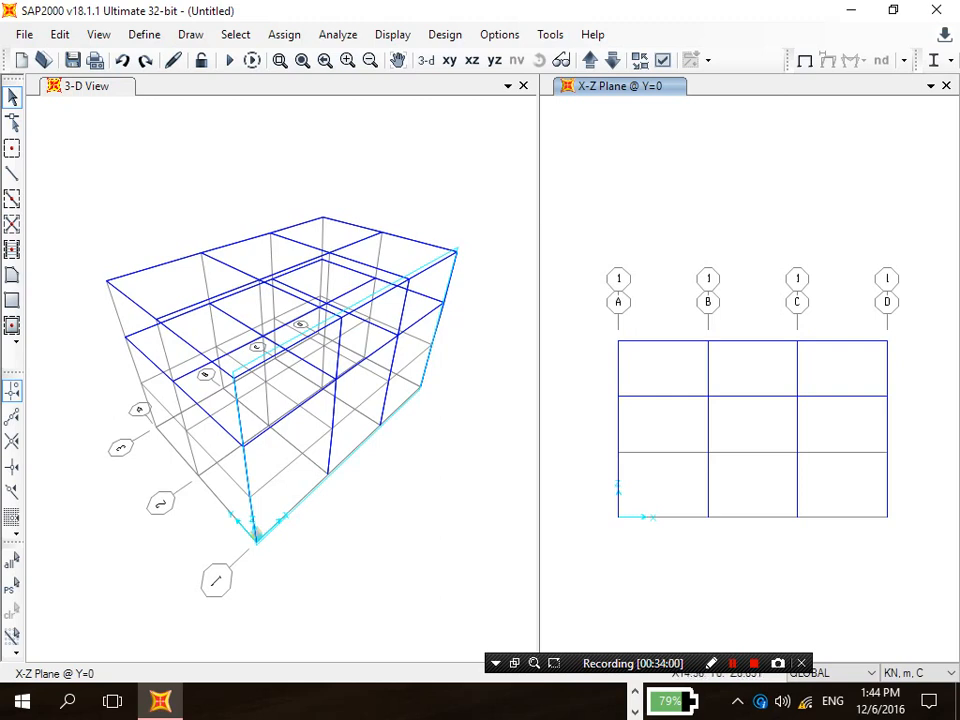
Step: Select the columns of all three storeys at Y=0 and set up a linear replicate with an increment number of 2
left_click_drag(884, 482, 605, 486)
left_click_drag(928, 419, 605, 419)
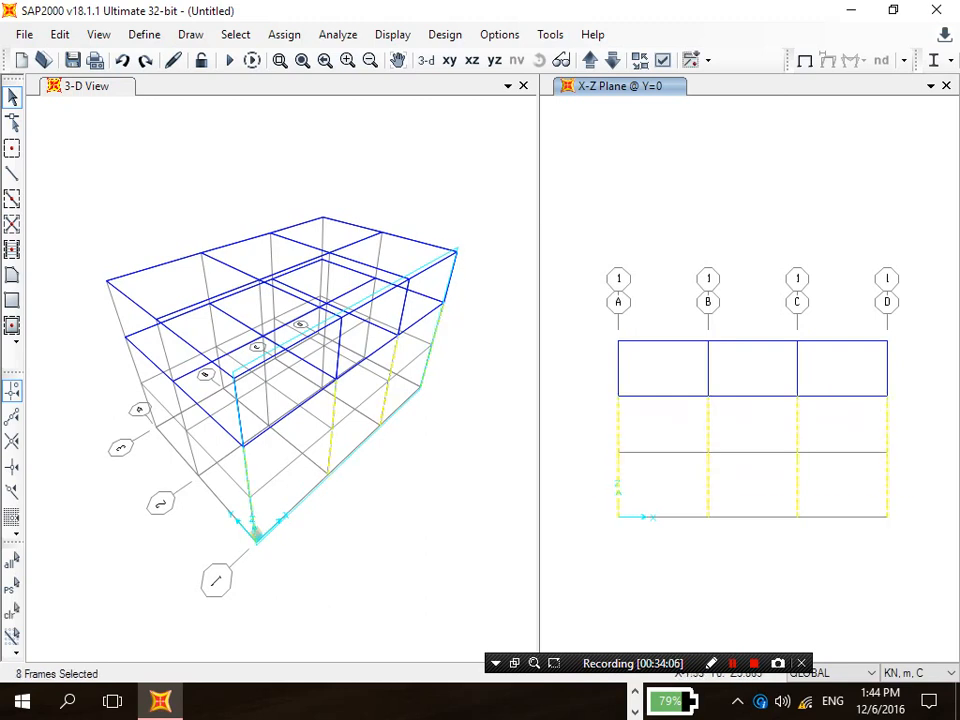
left_click_drag(880, 368, 566, 366)
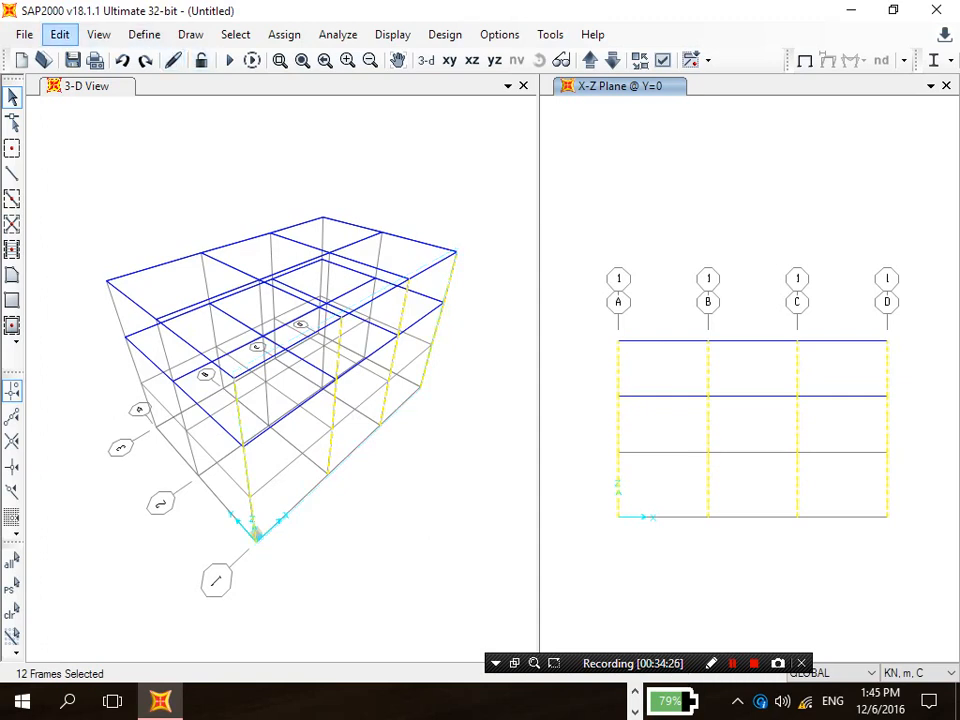
left_click(60, 34)
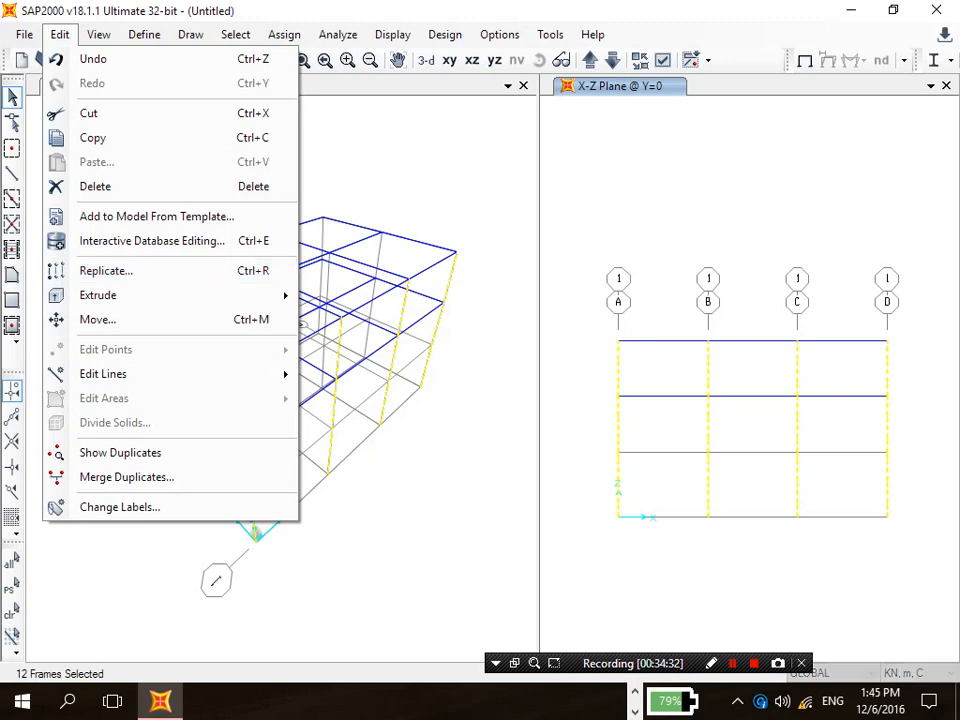
left_click(106, 270)
left_click_drag(439, 192, 480, 238)
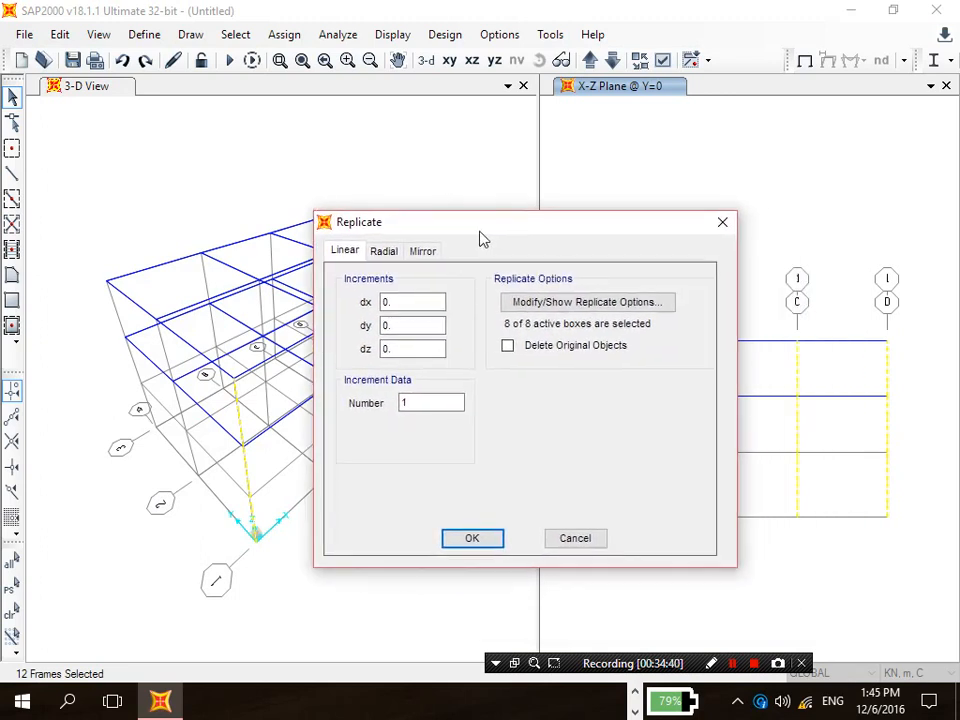
double_click(405, 403)
type("2")
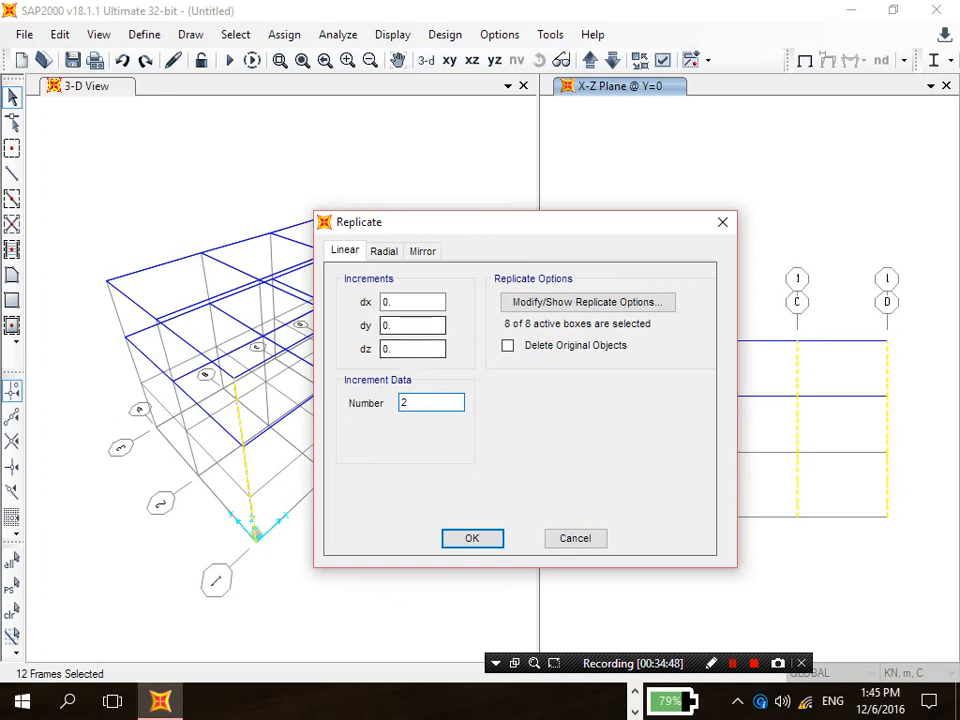
Step: Check the bay spacing in the Word exercise plan, then replicate the selected columns with dy set to 4.7
double_click(388, 325)
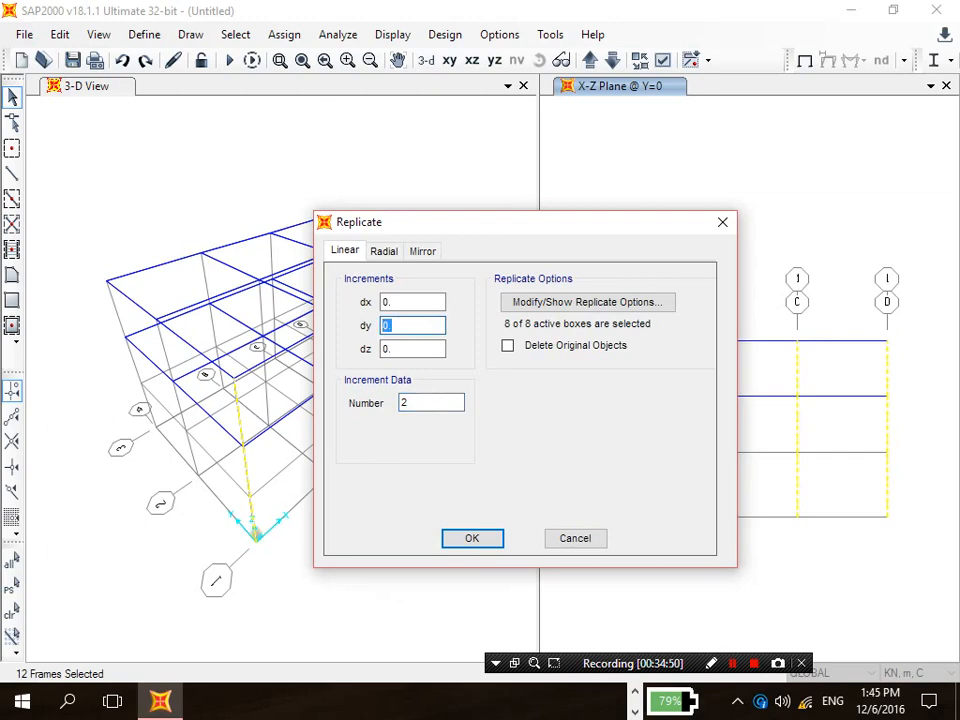
left_click(635, 691)
left_click(572, 701)
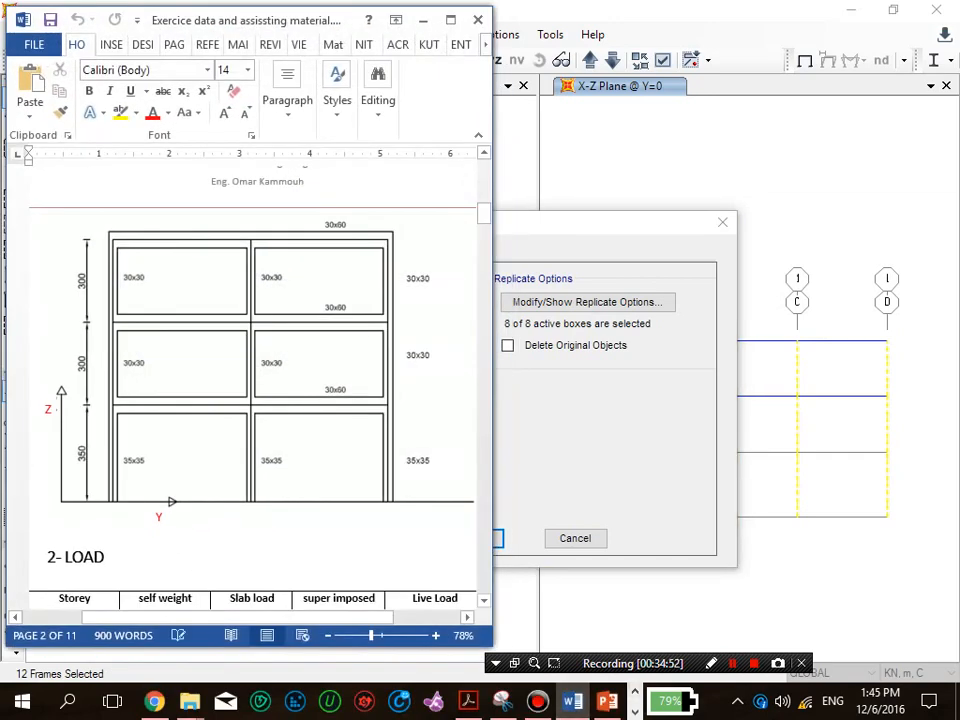
scroll(250, 380, "up", 8)
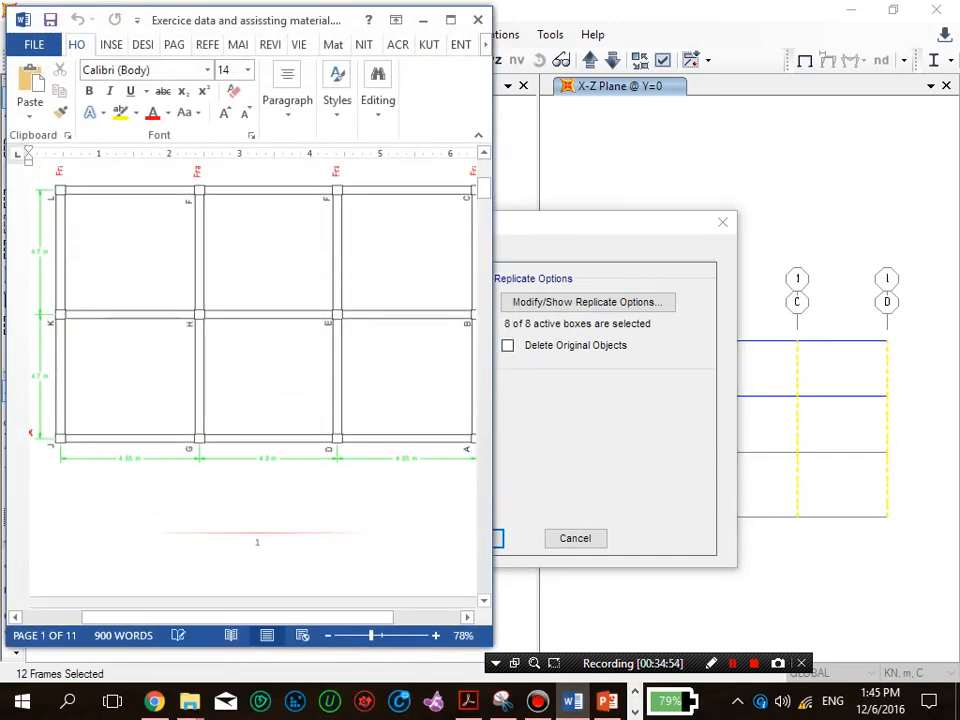
left_click(423, 20)
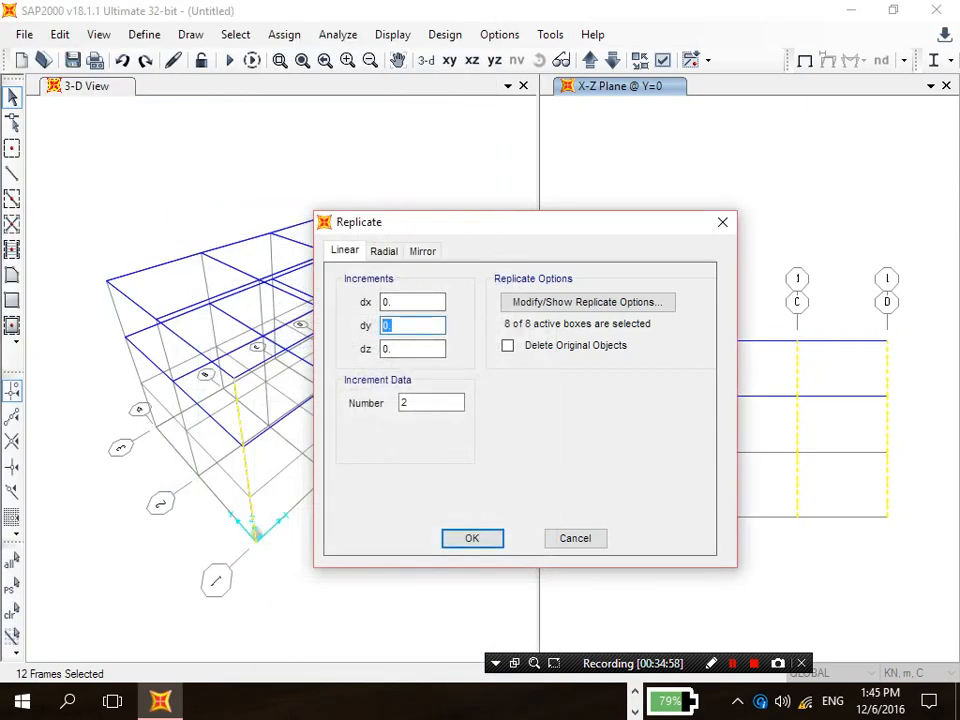
type("4.7")
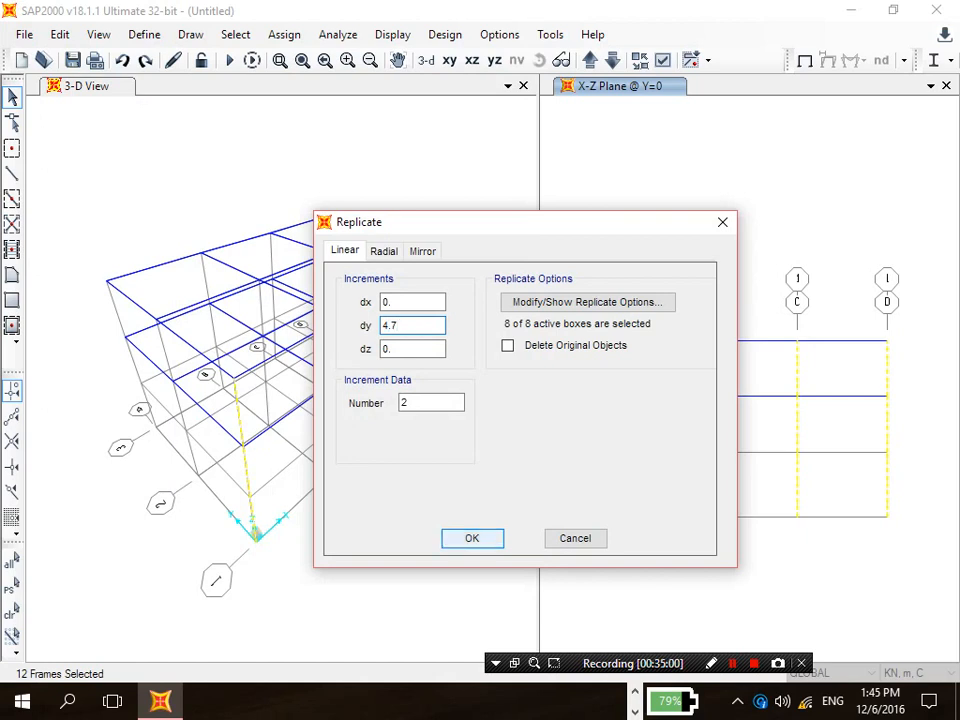
key("Return")
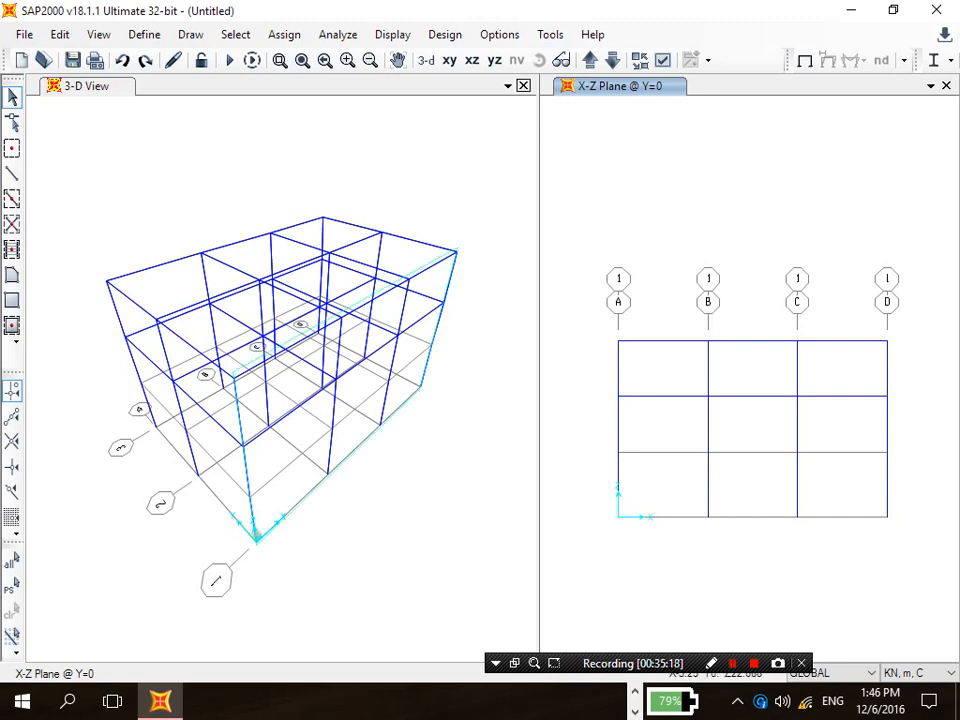
Step: Show the X-Y plan at Z=3.5 and start drawing straight frames with section B30x60
left_click(471, 60)
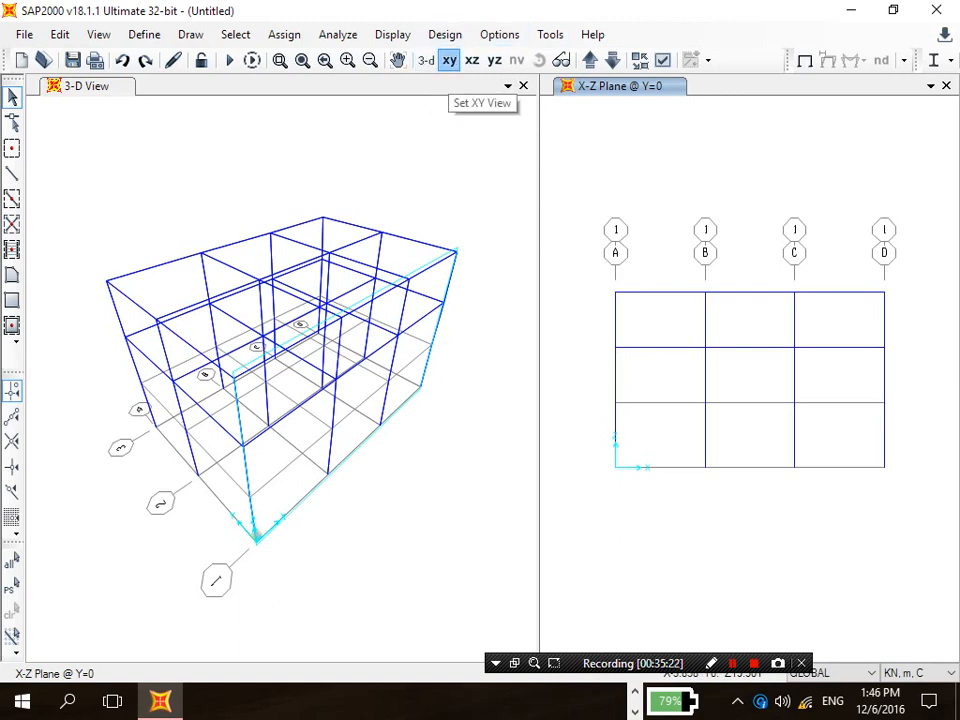
left_click(449, 60)
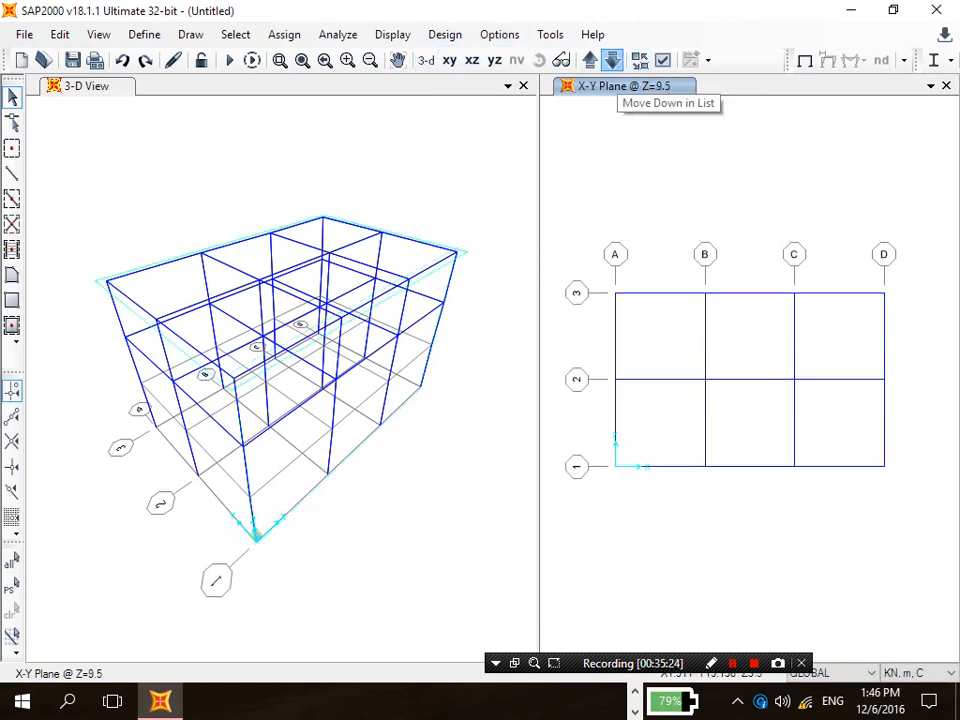
left_click(612, 60)
left_click(612, 60)
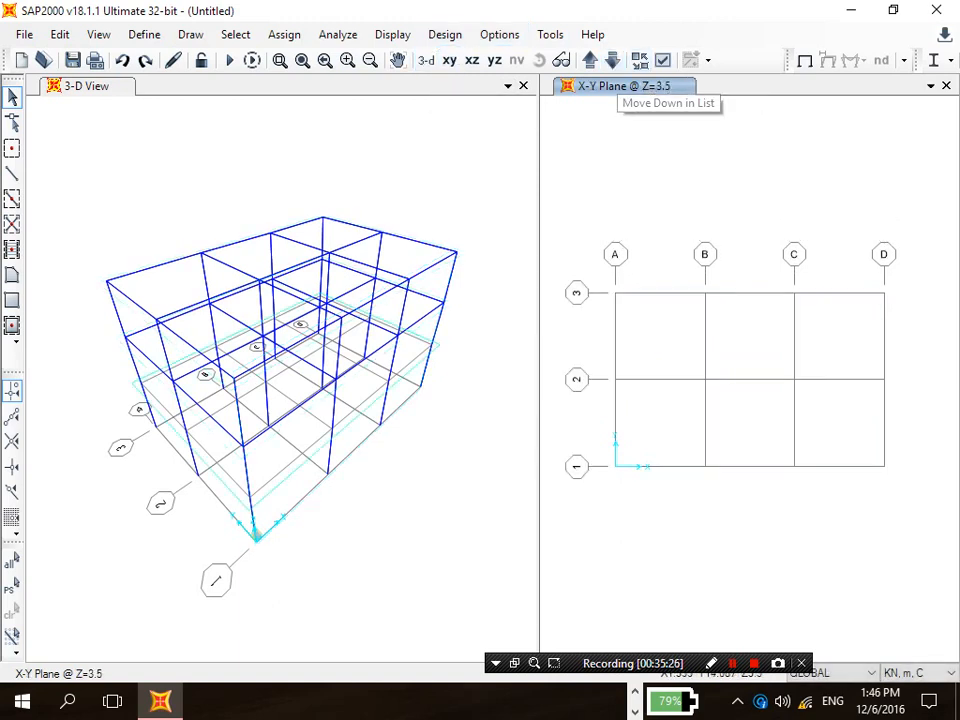
left_click(190, 34)
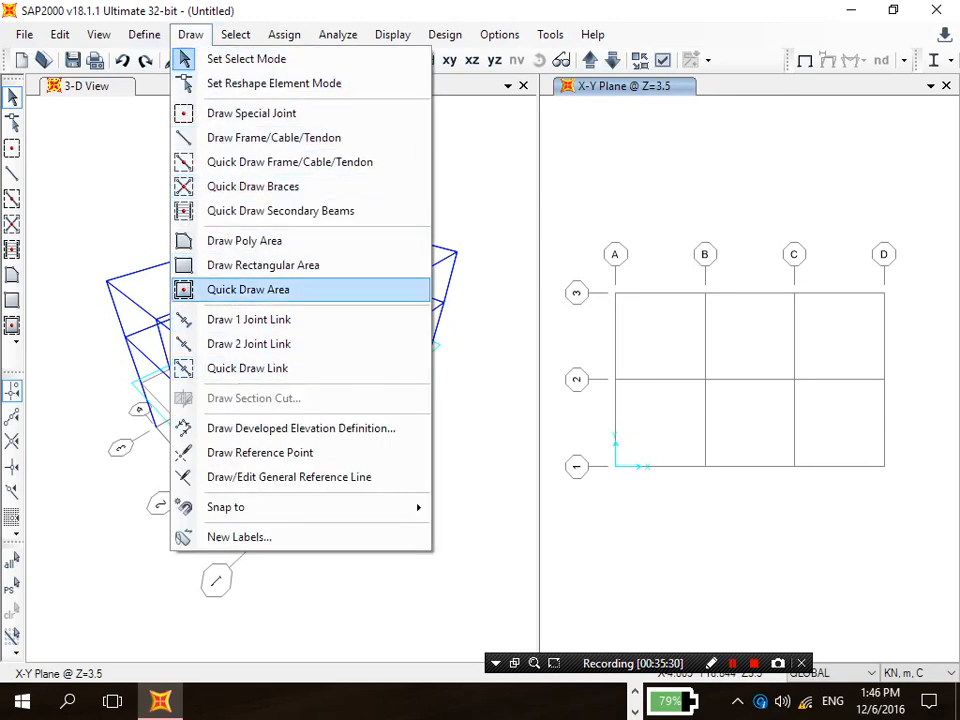
left_click(274, 138)
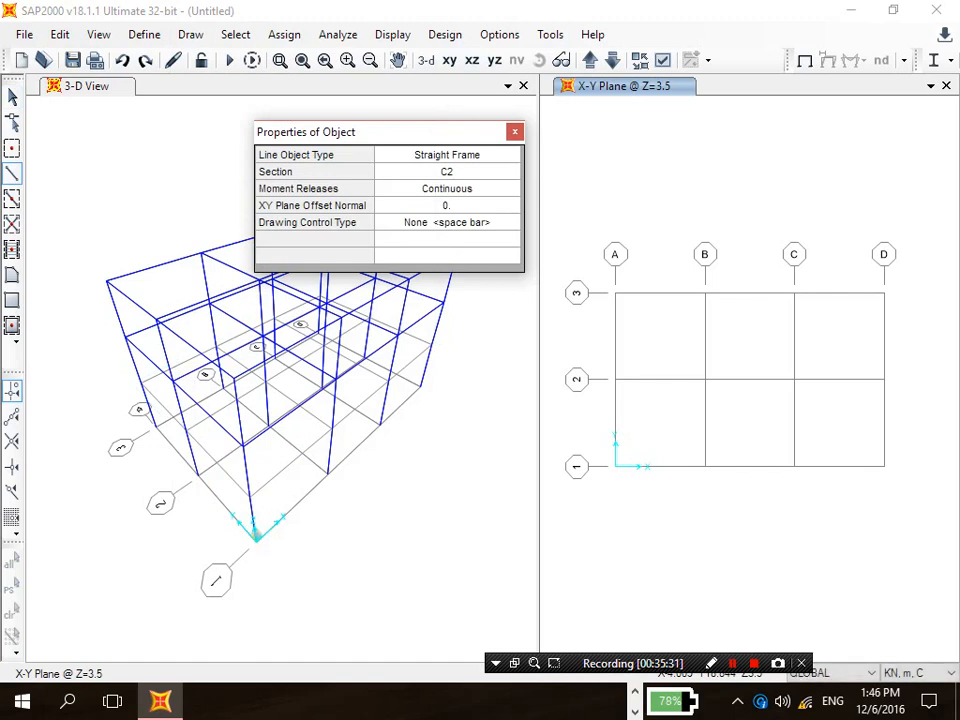
left_click(447, 172)
left_click(450, 174)
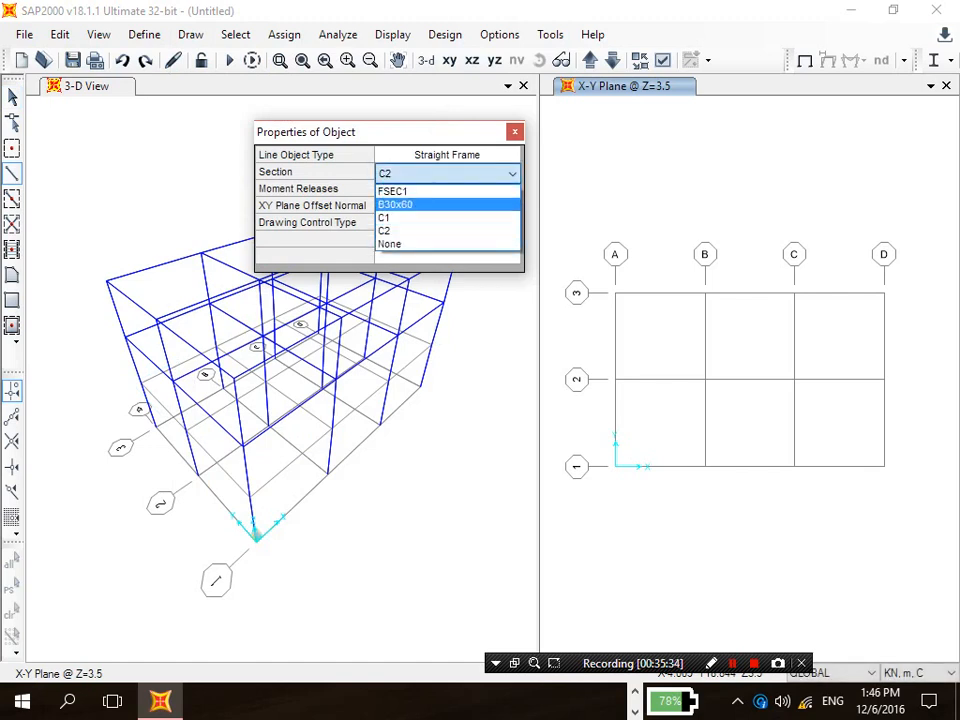
left_click(430, 204)
Step: Draw the perimeter beams at Z=3.5 bay by bay along gridlines 3, D, 1 and A, ending the chain at A-3
left_click(615, 293)
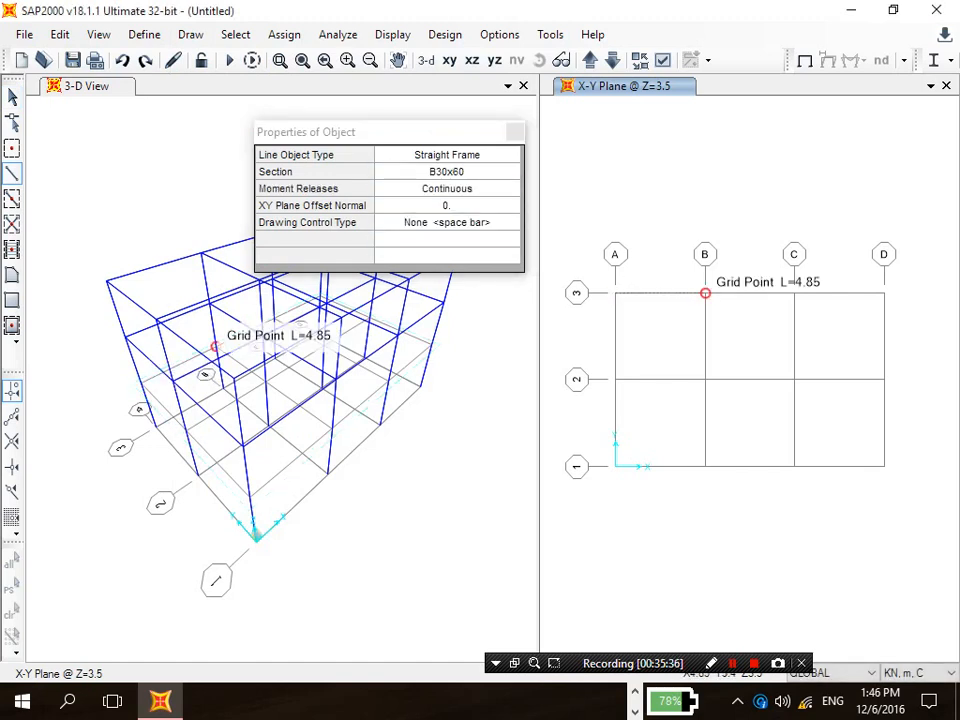
left_click(705, 293)
left_click(794, 293)
left_click(883, 293)
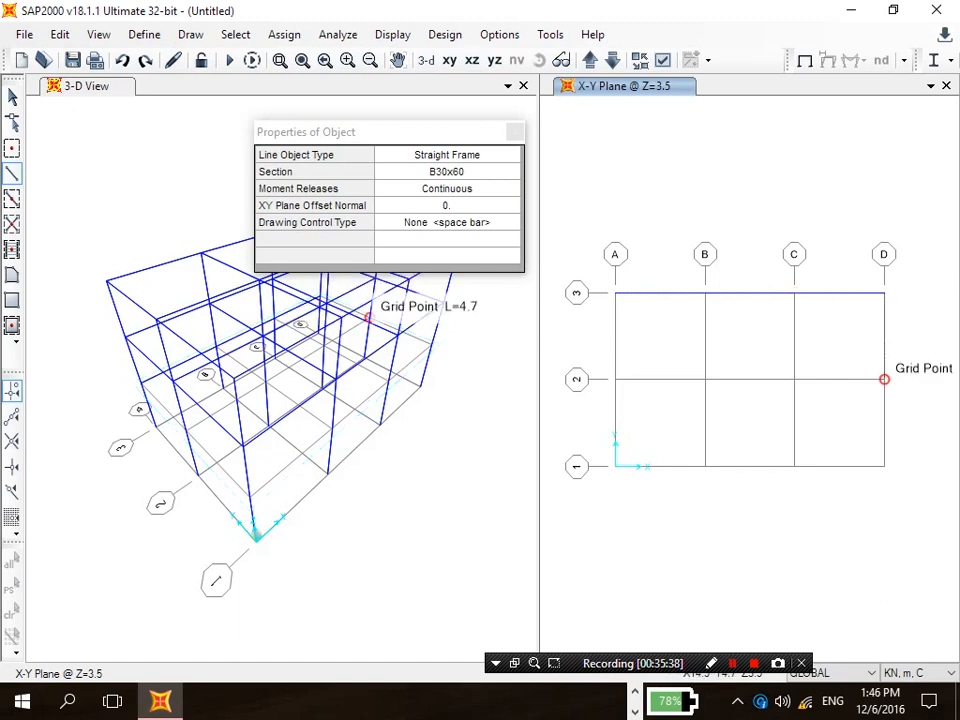
left_click(883, 378)
left_click(883, 466)
left_click(794, 466)
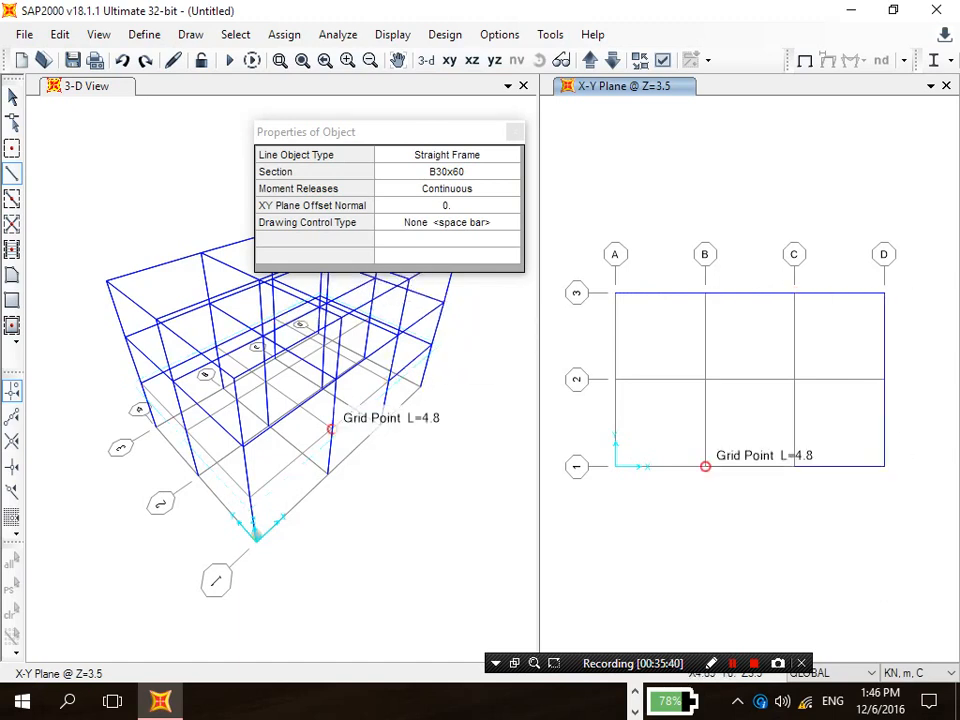
left_click(705, 466)
left_click(615, 466)
left_click(615, 379)
left_click(615, 293)
right_click(615, 293)
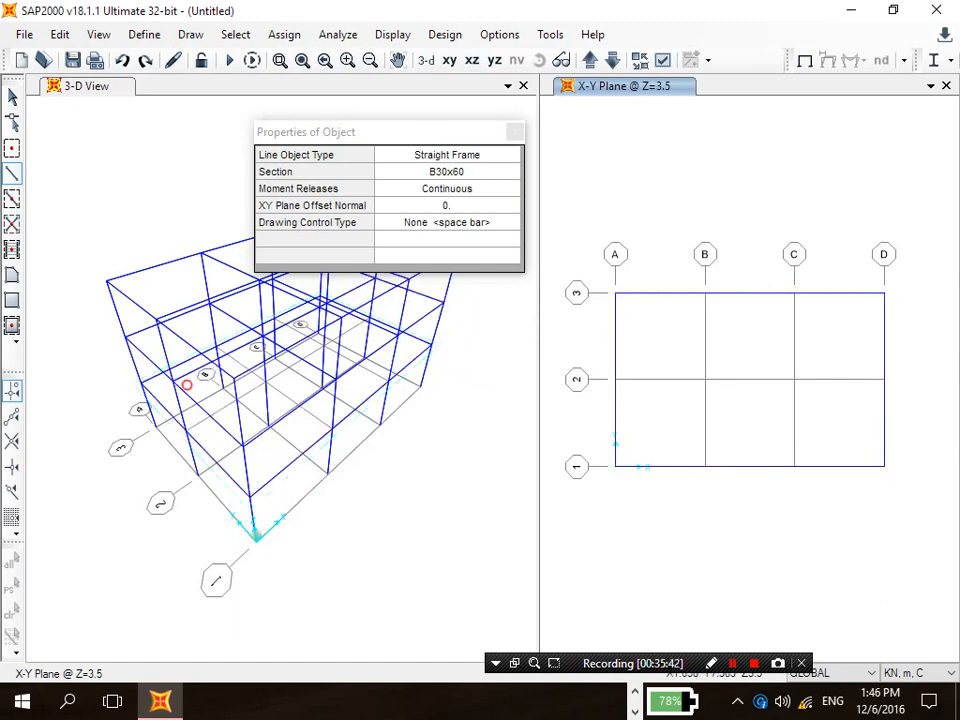
Step: Draw the B30x60 beams along gridline 2 from A through B and C to D at Z=3.5
left_click(615, 379)
left_click(705, 379)
left_click(794, 379)
left_click(883, 379)
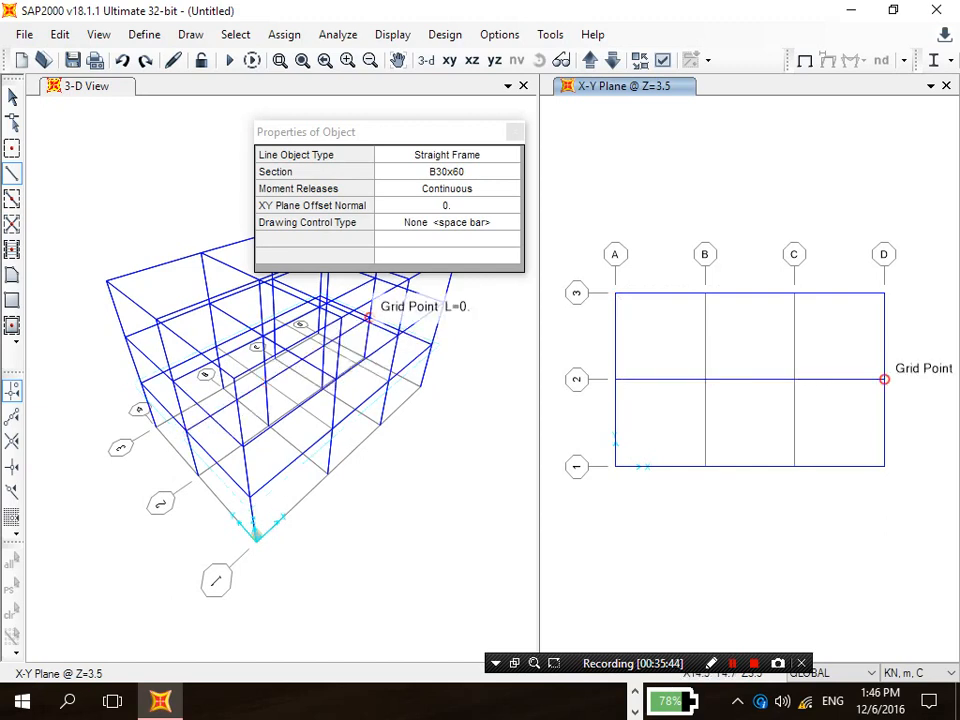
right_click(883, 379)
Step: Draw the interior B30x60 beams along gridlines C and B from gridline 3 to 1 at Z=3.5 and close the object properties
left_click(794, 293)
left_click(794, 379)
left_click(794, 466)
right_click(794, 466)
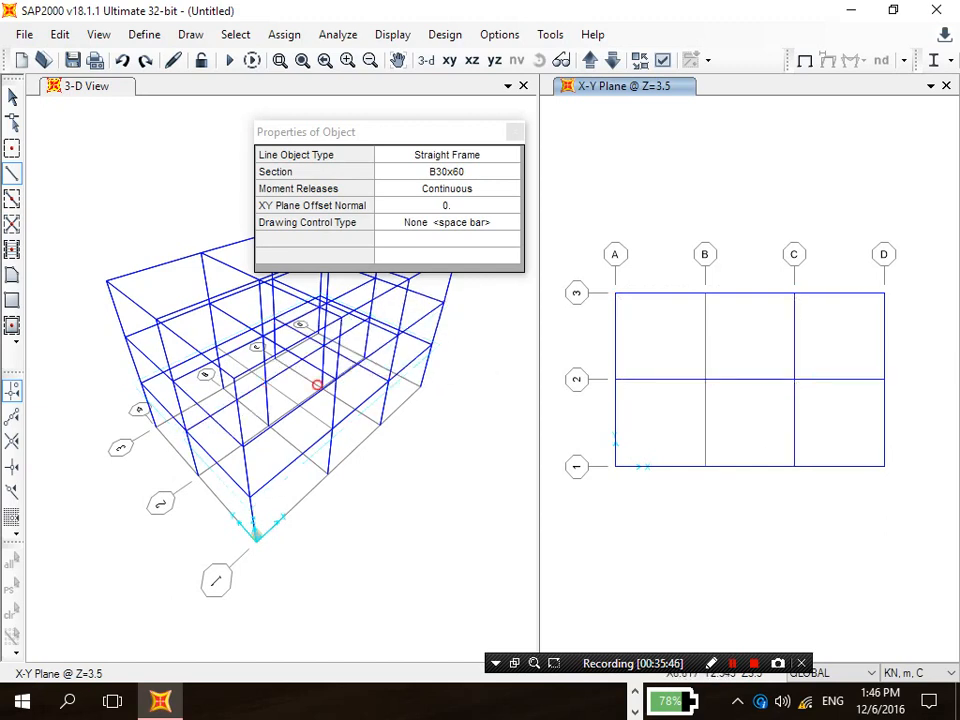
left_click(705, 293)
left_click(705, 379)
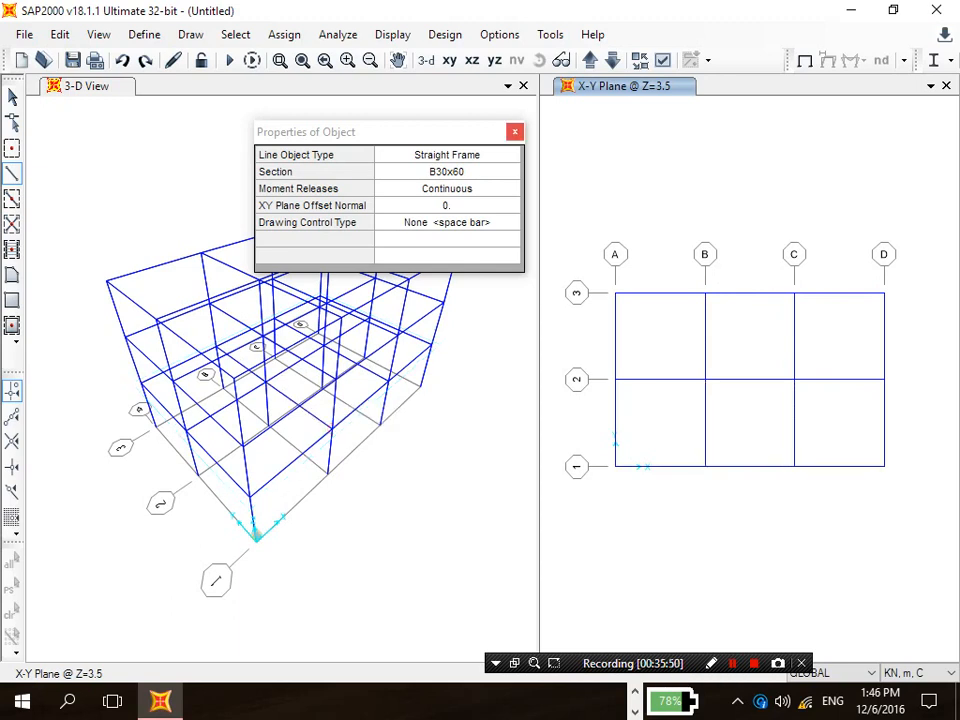
left_click(515, 132)
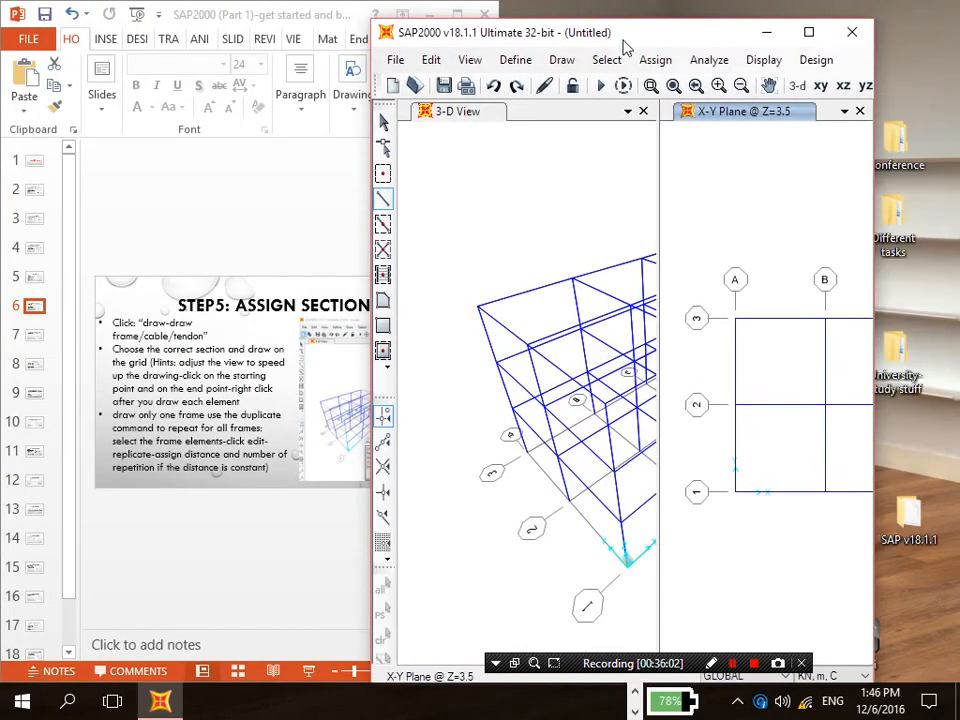
Step: Move the SAP2000 window beside the PowerPoint presentation and switch to its "Step5: Assign Sections" slide
left_click_drag(621, 47, 677, 17)
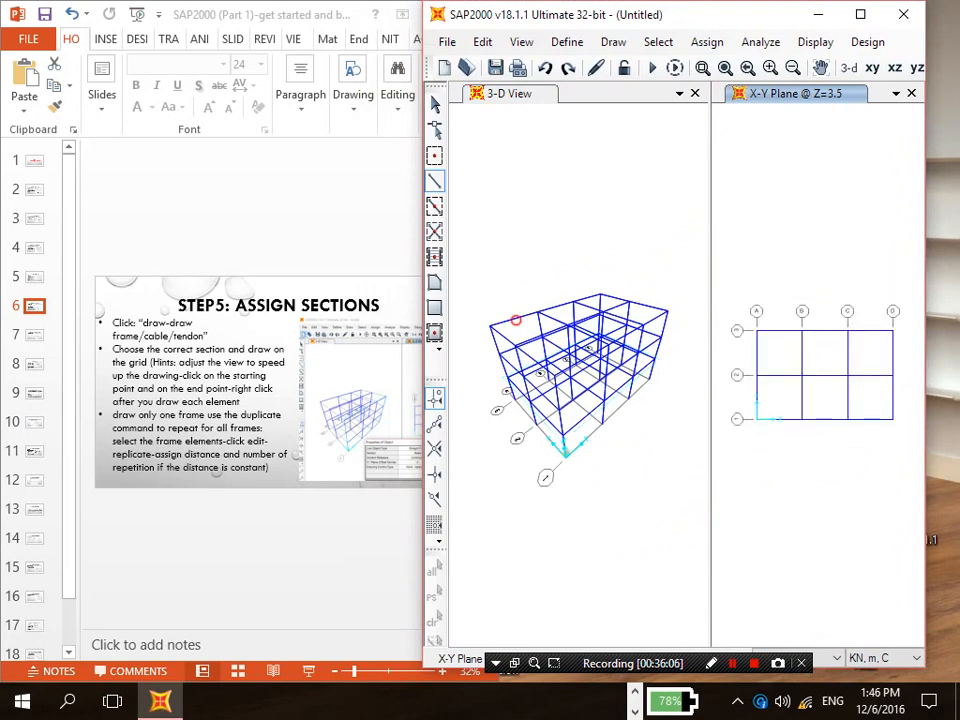
left_click(33, 306)
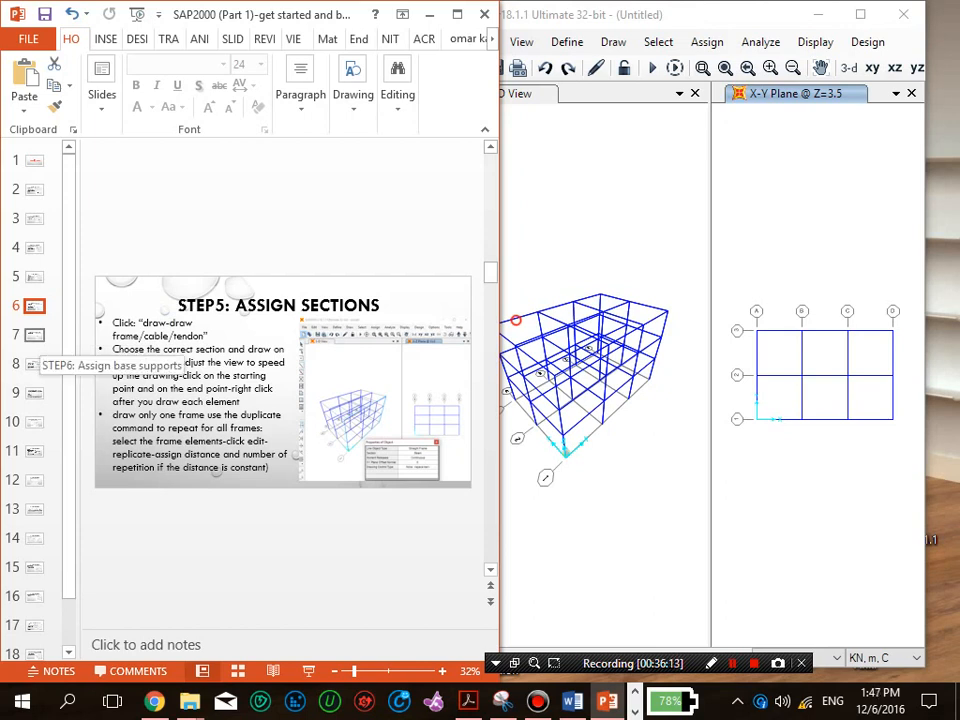
Step: Show the STEP6 base-supports slide in PowerPoint, and switch to SAP2000 to leave the frame drawing command in the 3-D view
left_click(34, 335)
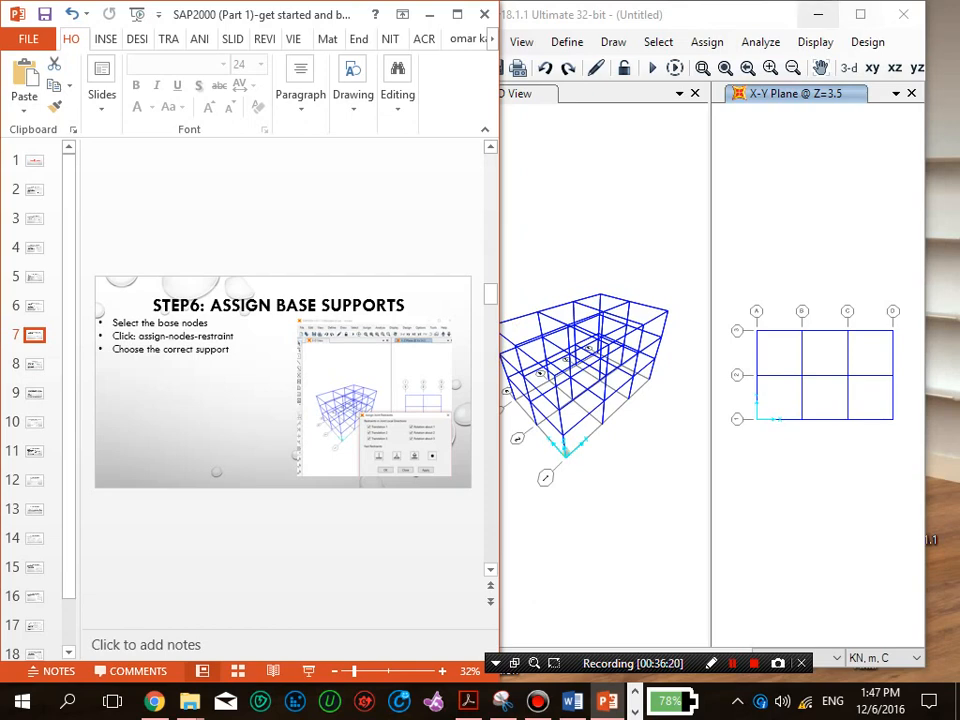
left_click(766, 18)
left_click_drag(766, 18, 809, 18)
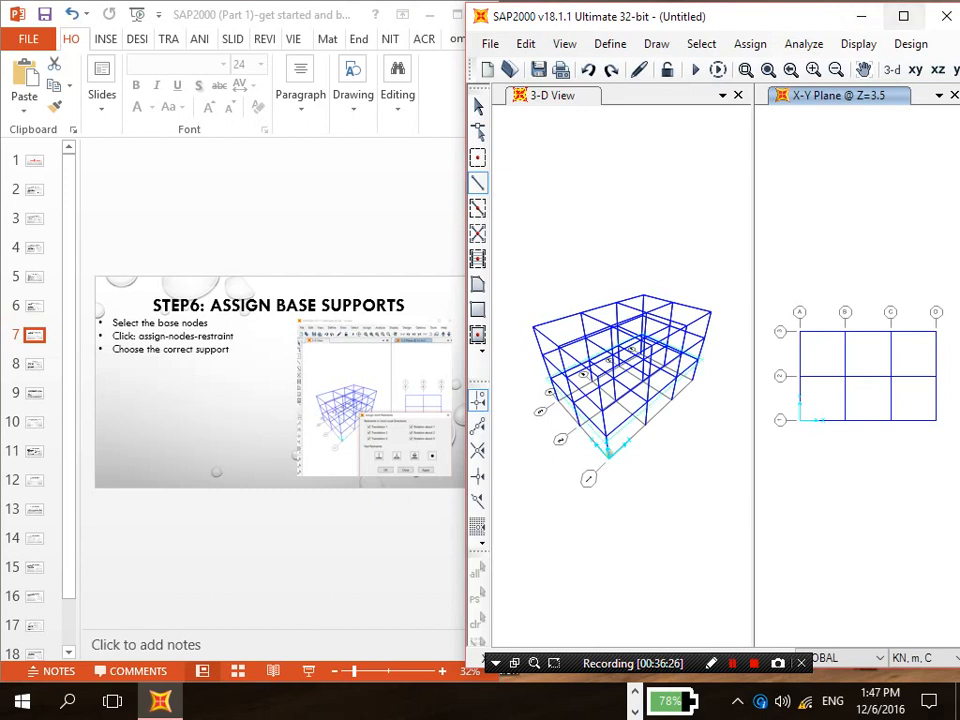
middle_click_drag(618, 430, 626, 481)
key("Escape")
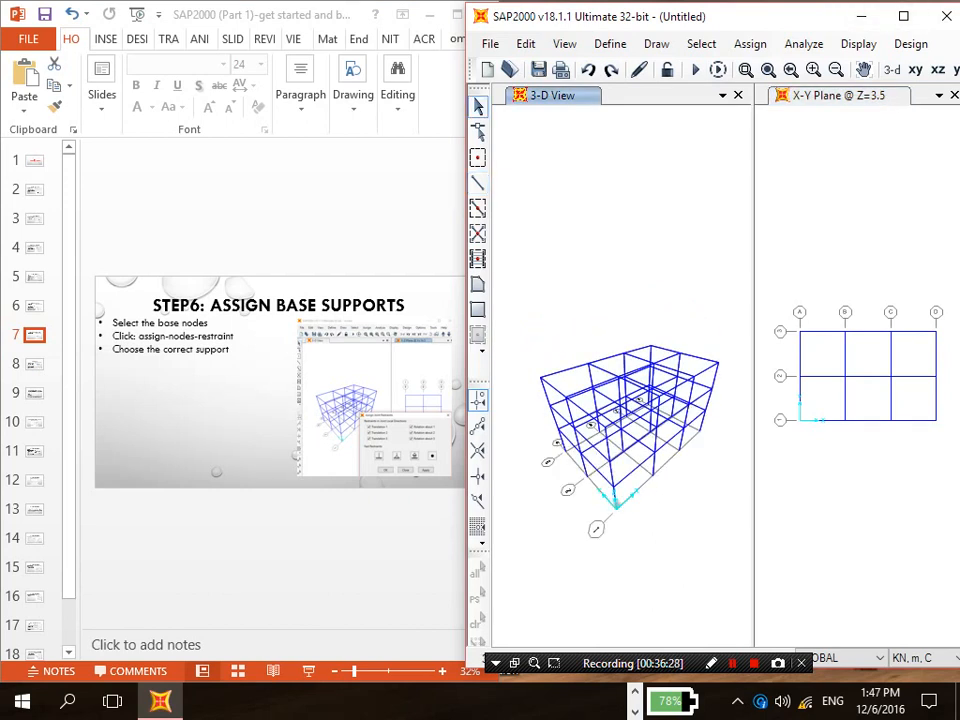
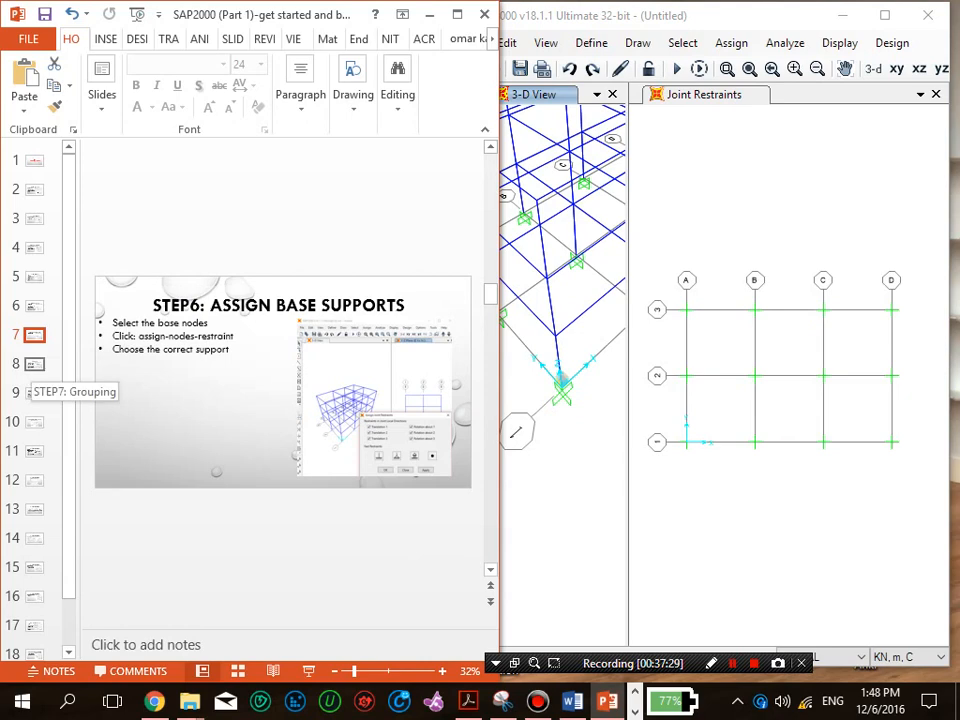
Step: Show the STEP7 grouping slide, and maximize SAP2000 with a larger 3-D view that fits the whole building frame
left_click(35, 364)
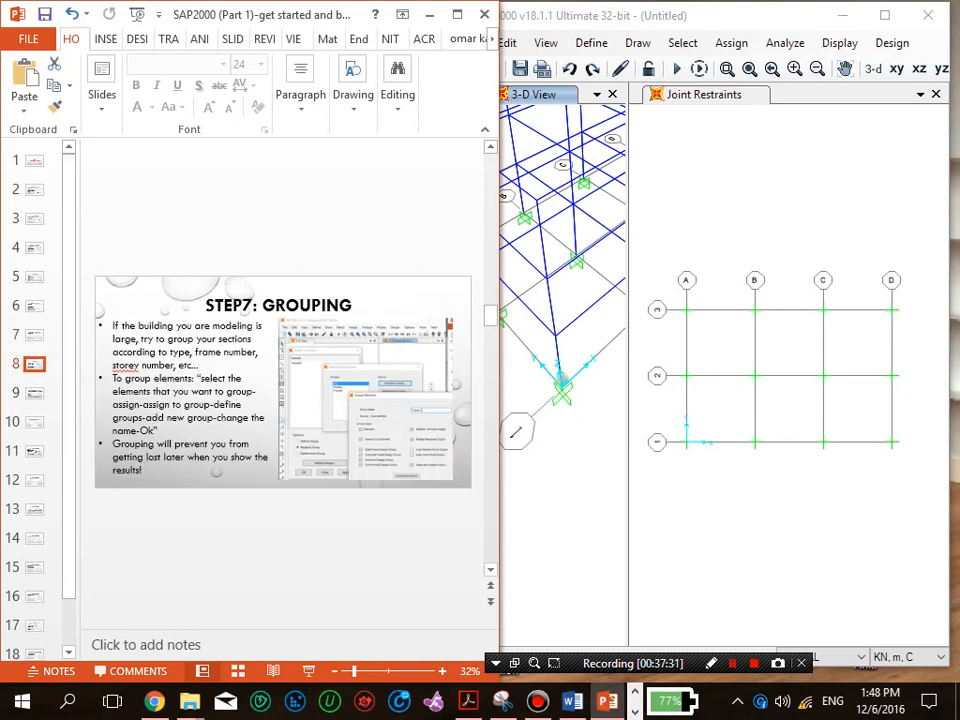
left_click_drag(629, 375, 726, 375)
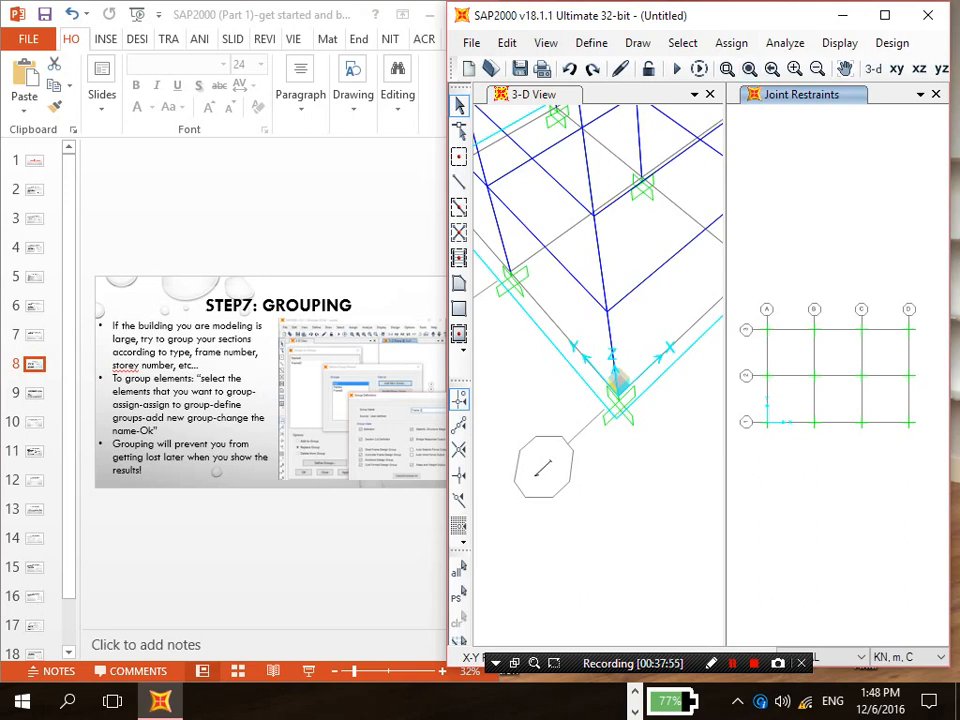
left_click_drag(726, 300, 765, 300)
left_click(884, 15)
left_click_drag(250, 300, 250, 367)
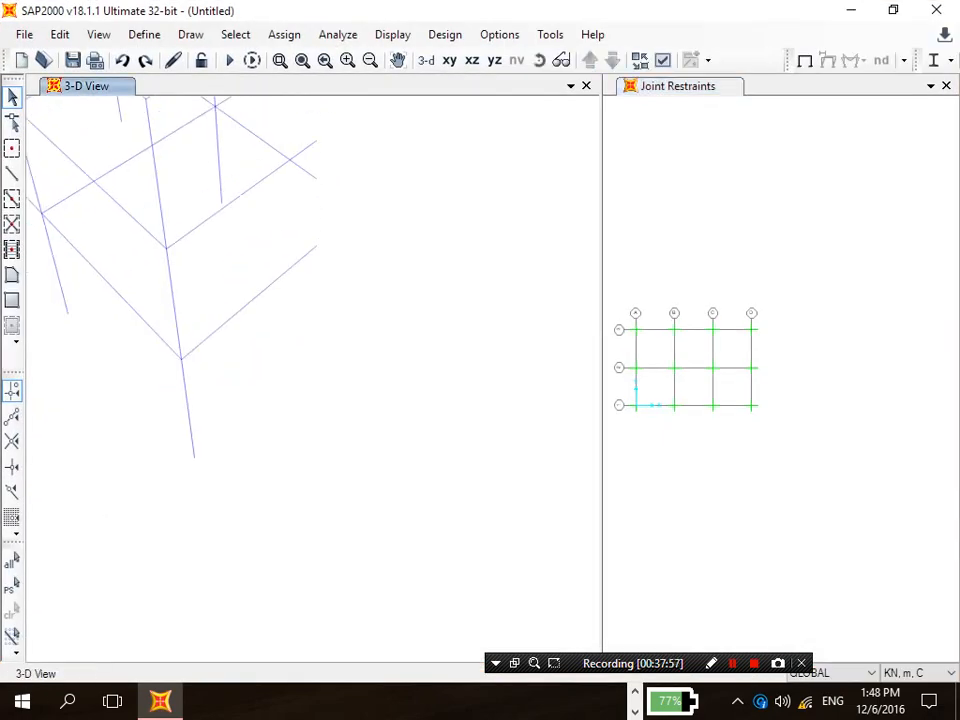
scroll(475, 365, "up", 2)
middle_click_drag(257, 248, 316, 440)
scroll(475, 365, "down", 5)
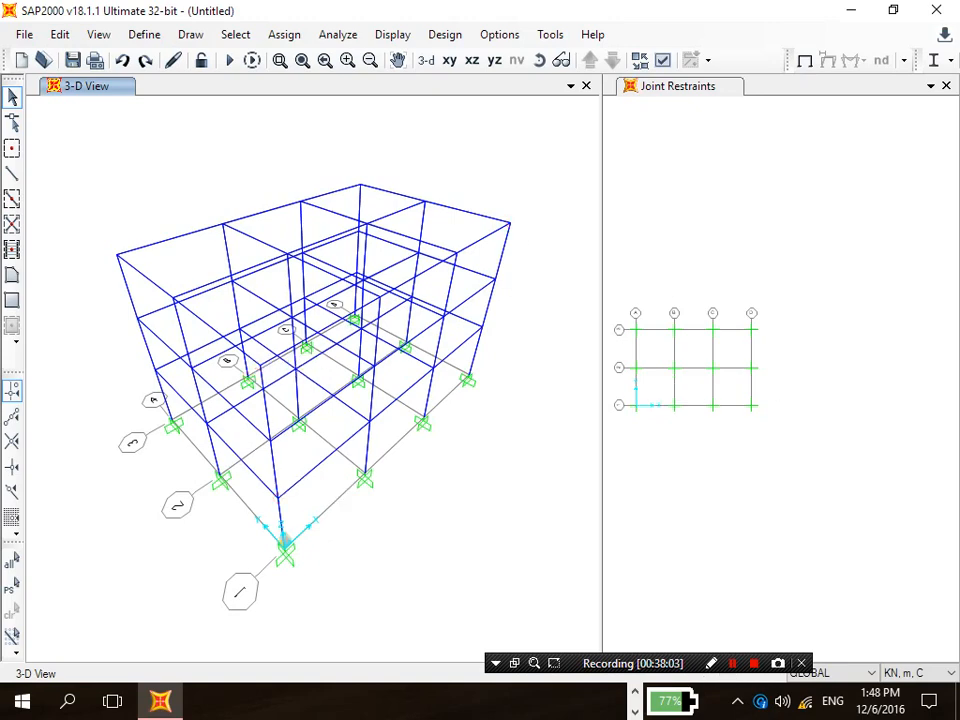
Step: Switch to the Word exercise document and examine the structure geometry plan for the names of the frames
left_click(635, 692)
left_click(572, 701)
scroll(252, 385, "up", 5)
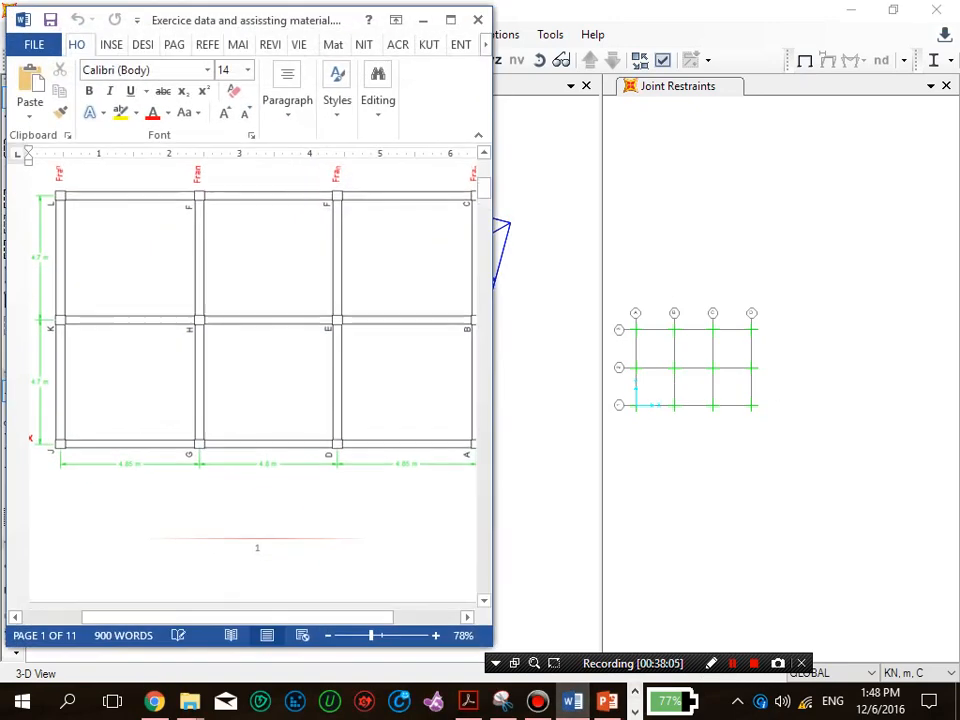
scroll(252, 385, "down", 15)
scroll(252, 385, "down", 5)
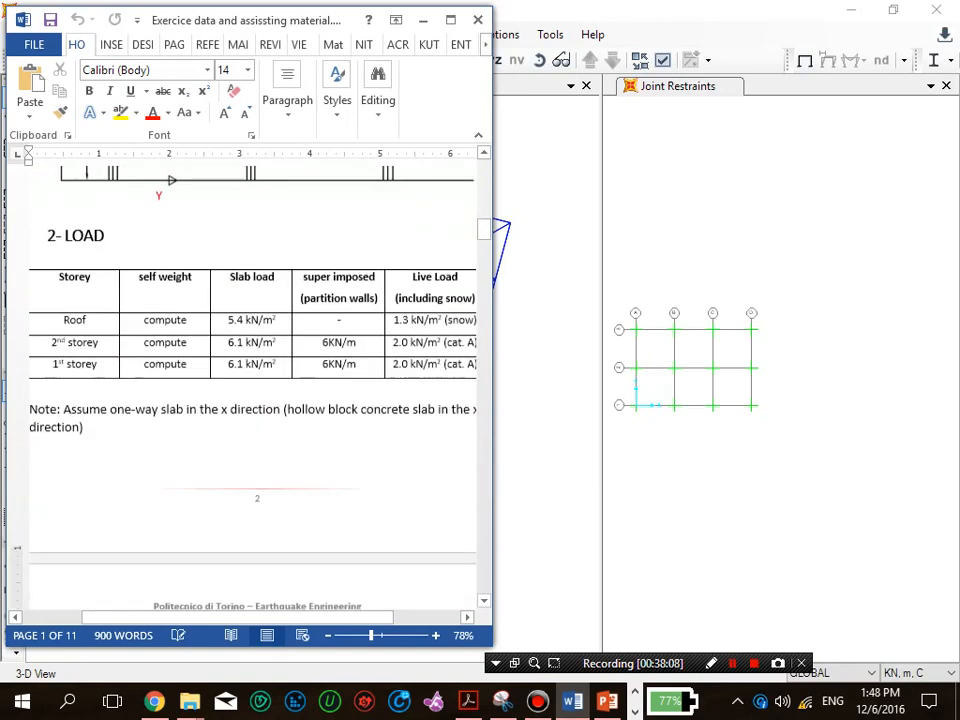
scroll(252, 385, "up", 19)
scroll(252, 385, "up", 4)
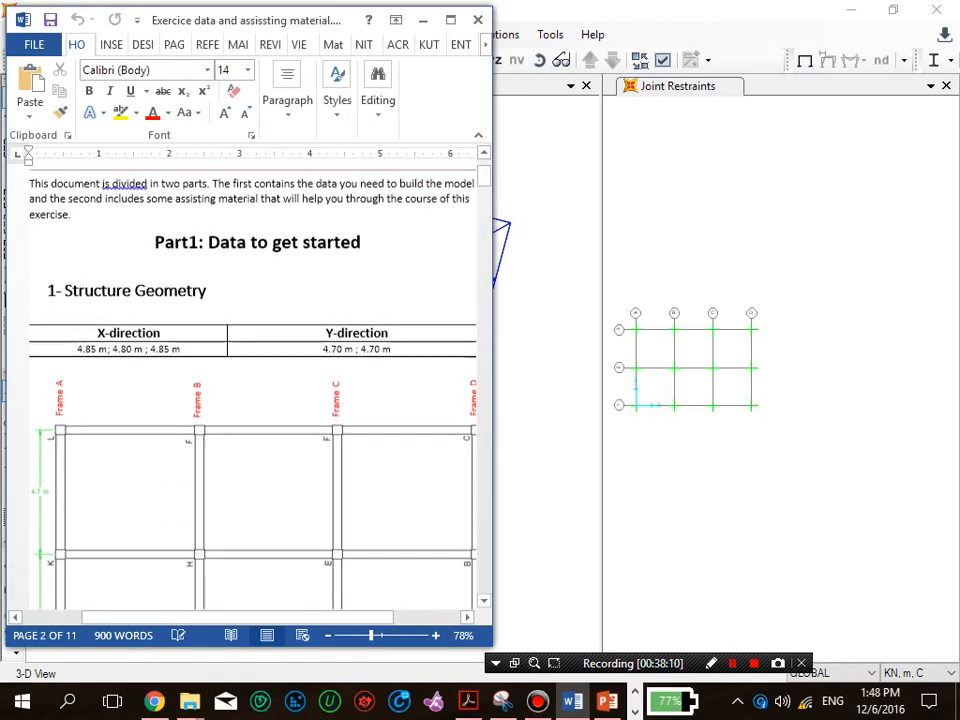
scroll(252, 385, "down", 4)
scroll(252, 385, "right", 2)
scroll(252, 385, "right", 1)
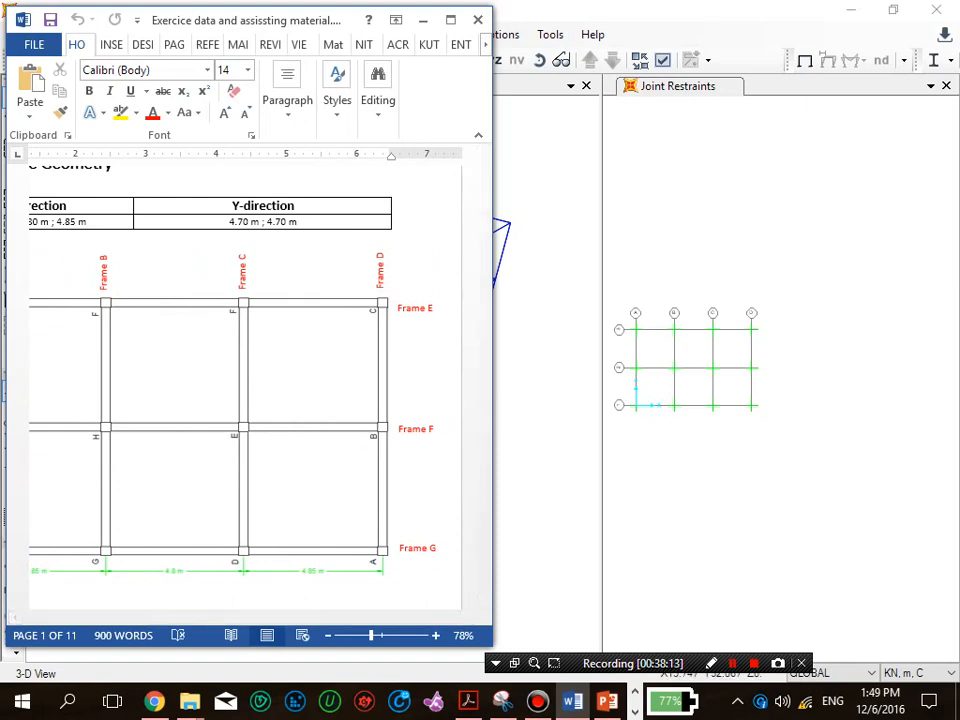
Step: Return to SAP2000, set the second view to the X-Z plane at Y=0, and try window-selecting the entire frame
left_click(690, 480)
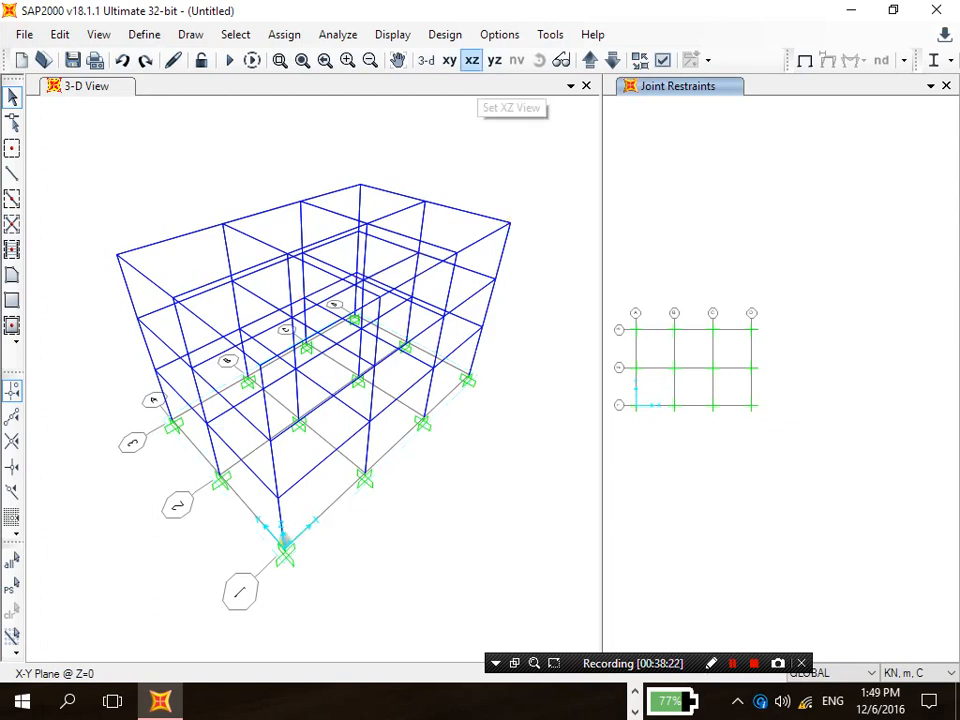
left_click(471, 60)
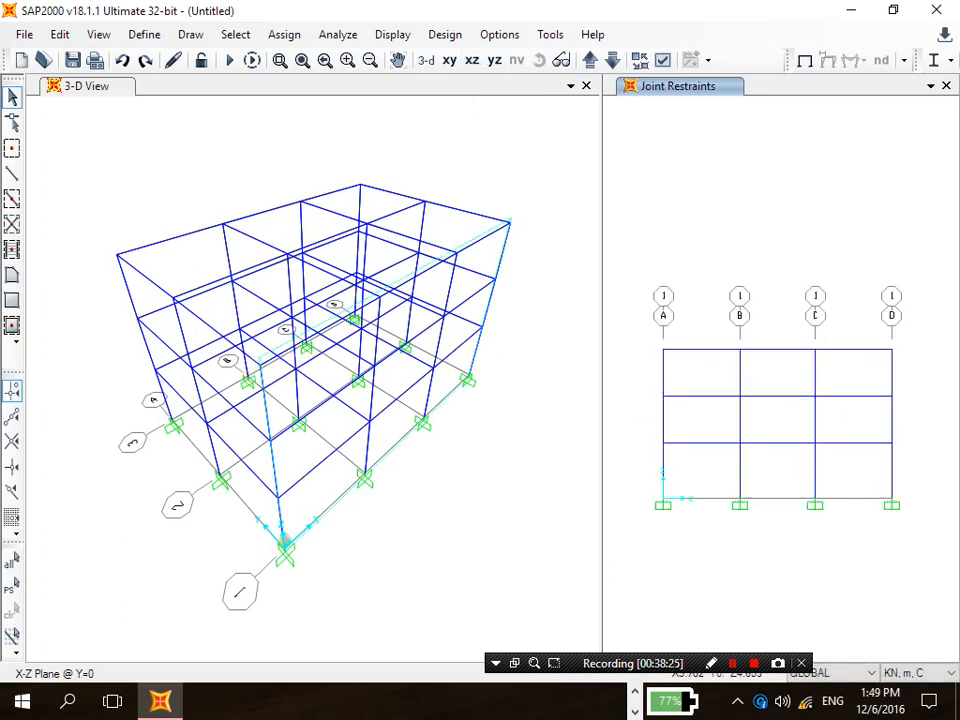
left_click_drag(634, 297, 943, 531)
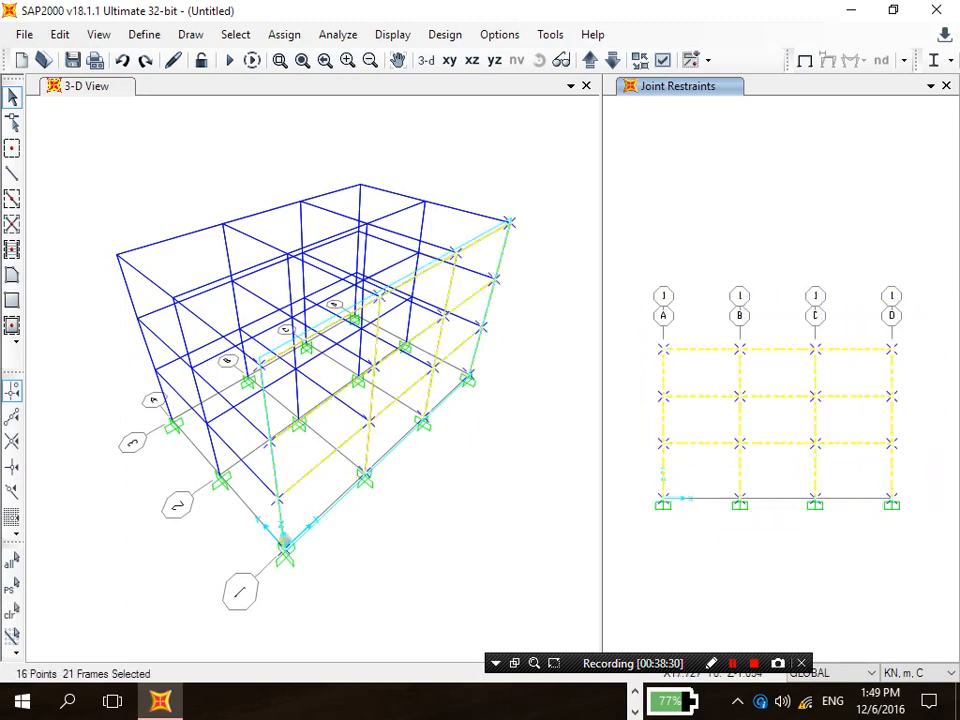
key("ctrl+q")
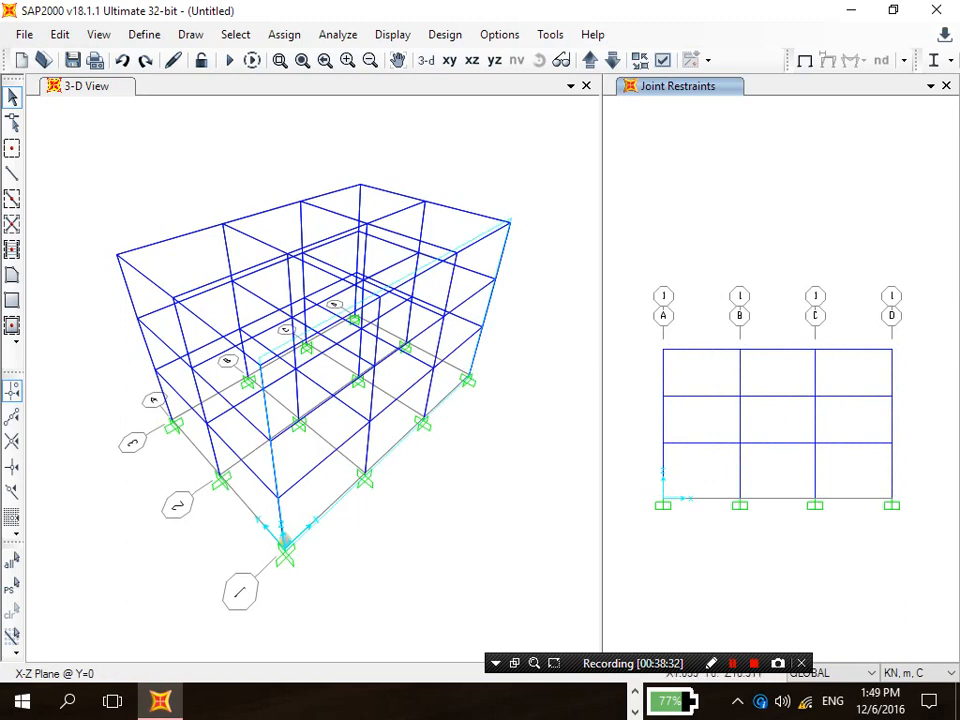
Step: Select only the horizontal beams of every storey and bay in the X-Z frame at Y=0, without the columns
left_click(778, 349)
left_click(700, 349)
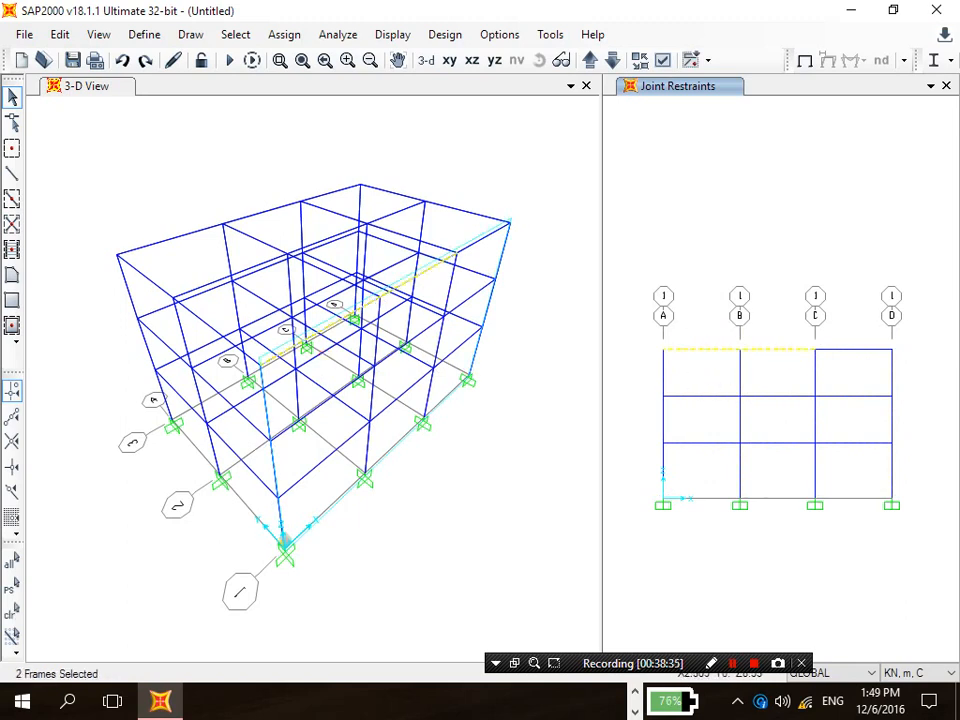
left_click_drag(871, 376, 844, 457)
left_click_drag(856, 336, 843, 363)
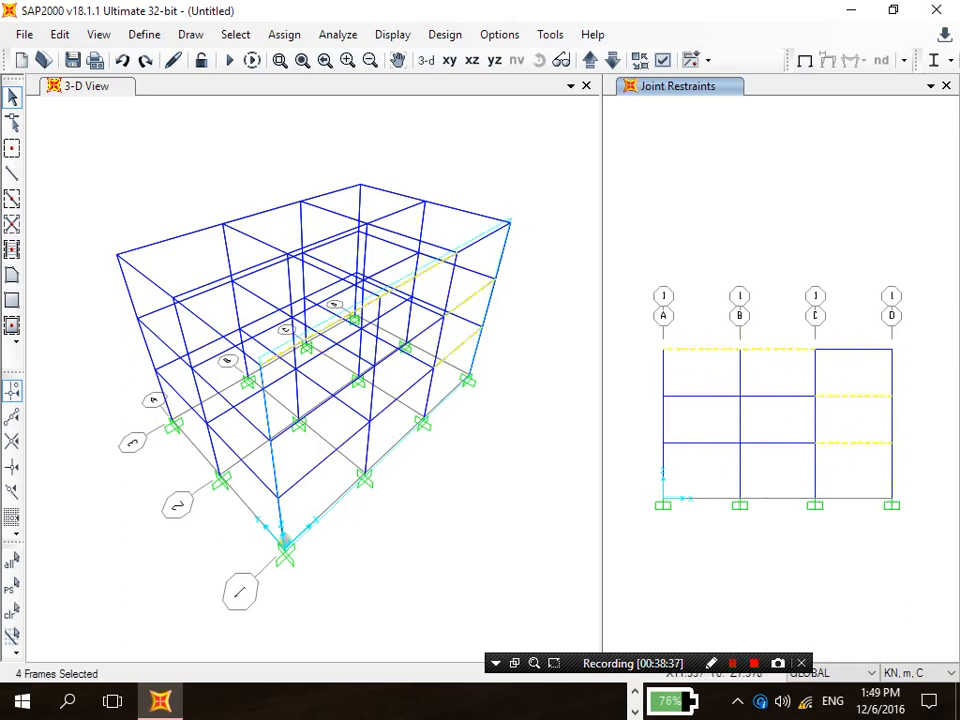
left_click_drag(792, 387, 771, 447)
left_click_drag(725, 381, 709, 452)
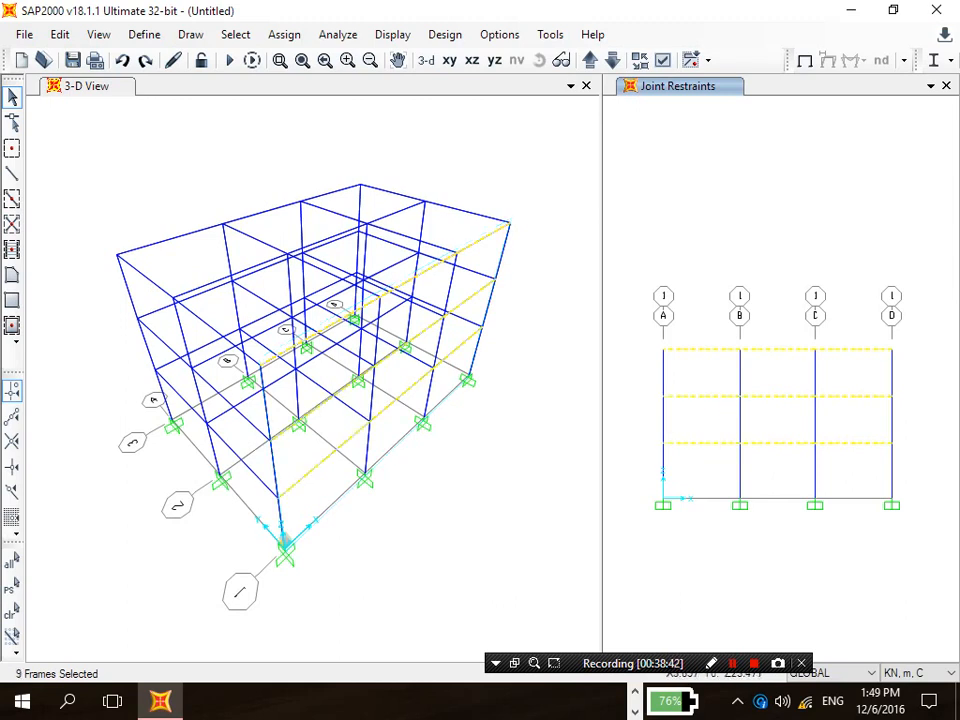
Step: Restore the SAP2000 window to a smaller size and show it beside the STEP7 grouping slide in PowerPoint
left_click_drag(580, 11, 689, 28)
left_click(634, 691)
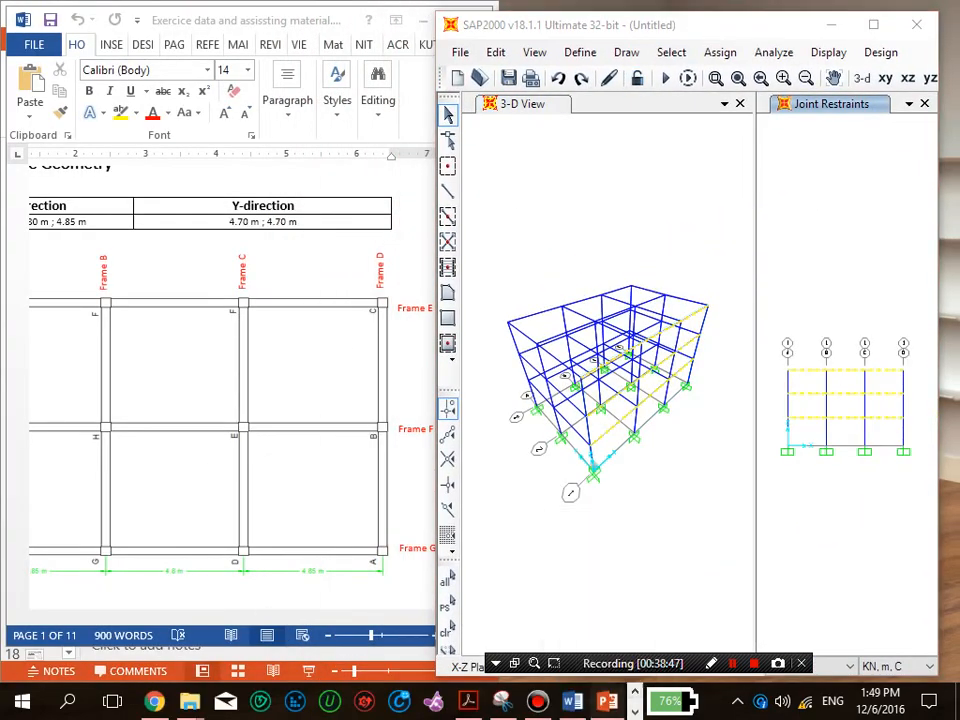
left_click(607, 701)
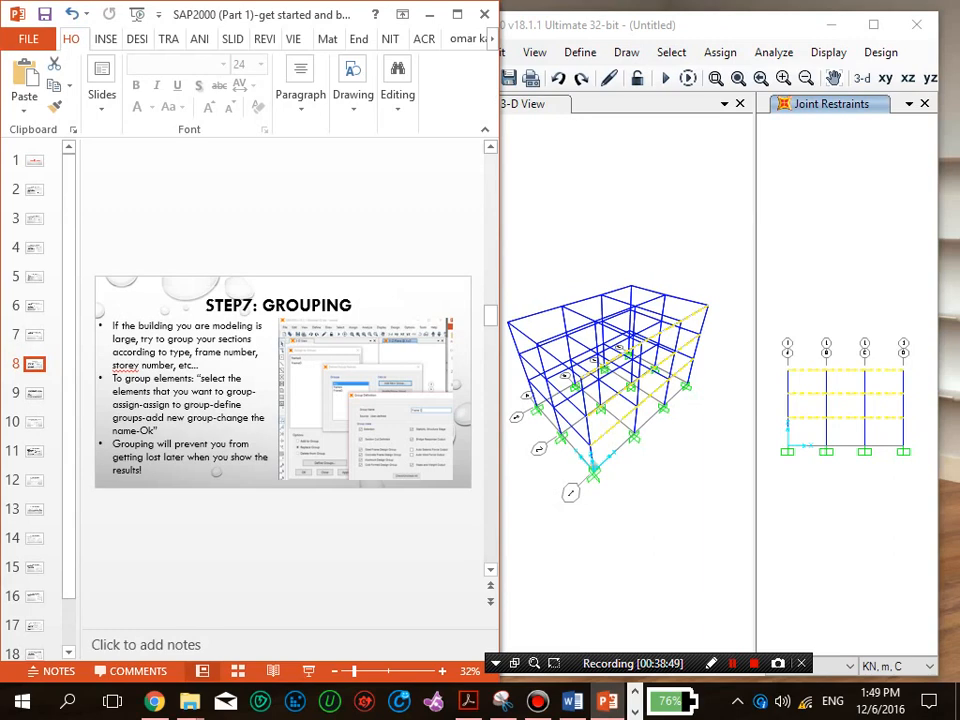
left_click_drag(700, 25, 724, 21)
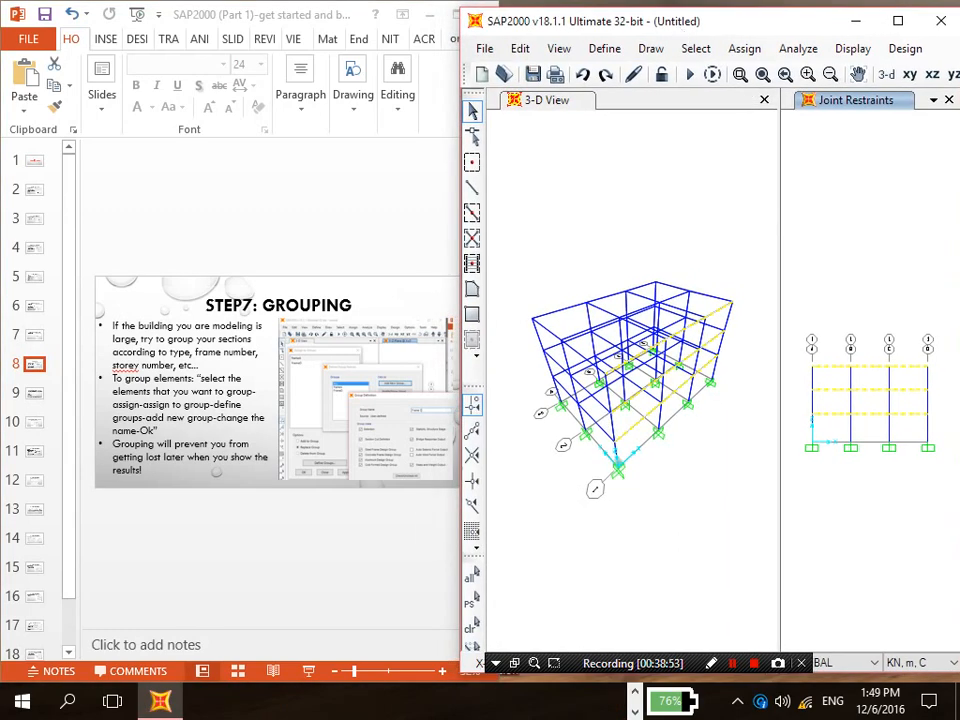
Step: Start assigning the selected beams to a group, with the Replace Group option
left_click(745, 49)
mouse_move(745, 73)
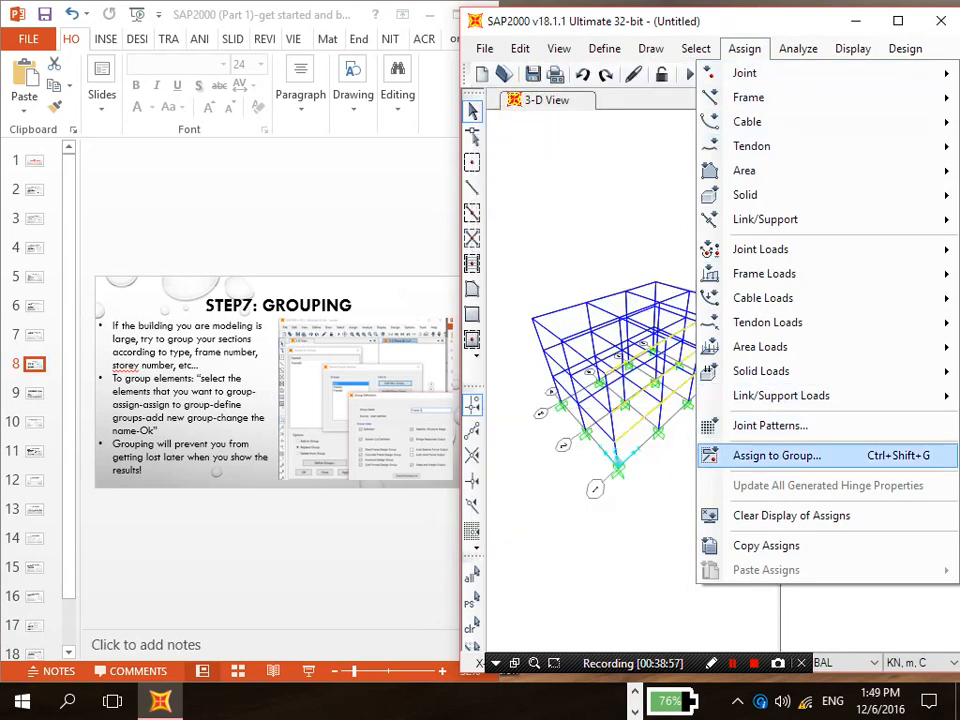
left_click(776, 455)
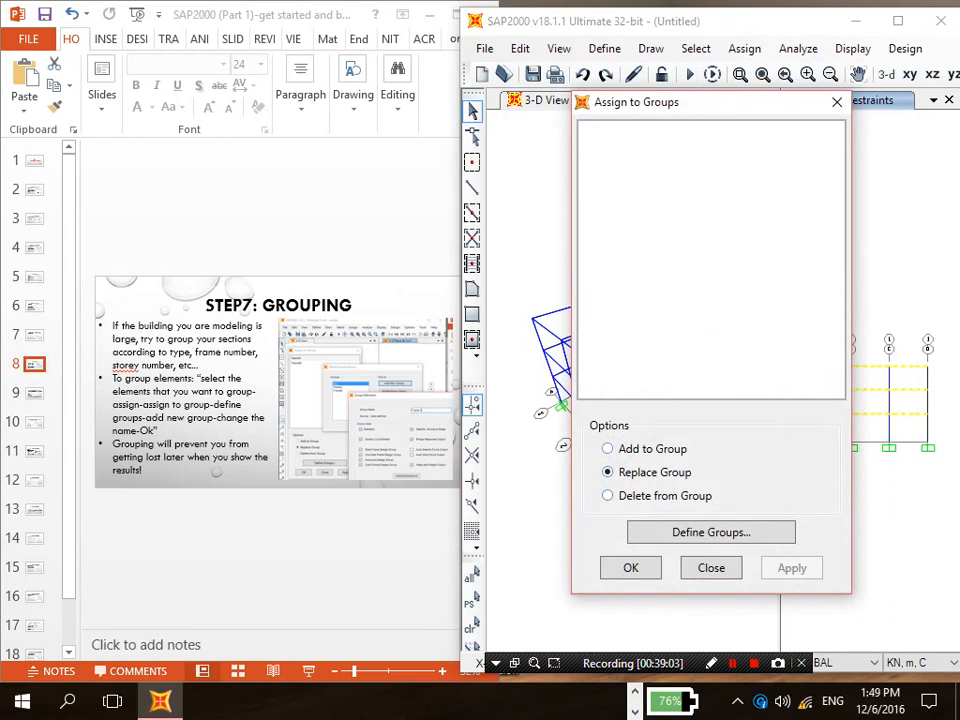
left_click(608, 449)
left_click(608, 472)
Step: Define a new group named FrameG-beams and assign the selected beams to it
left_click(711, 532)
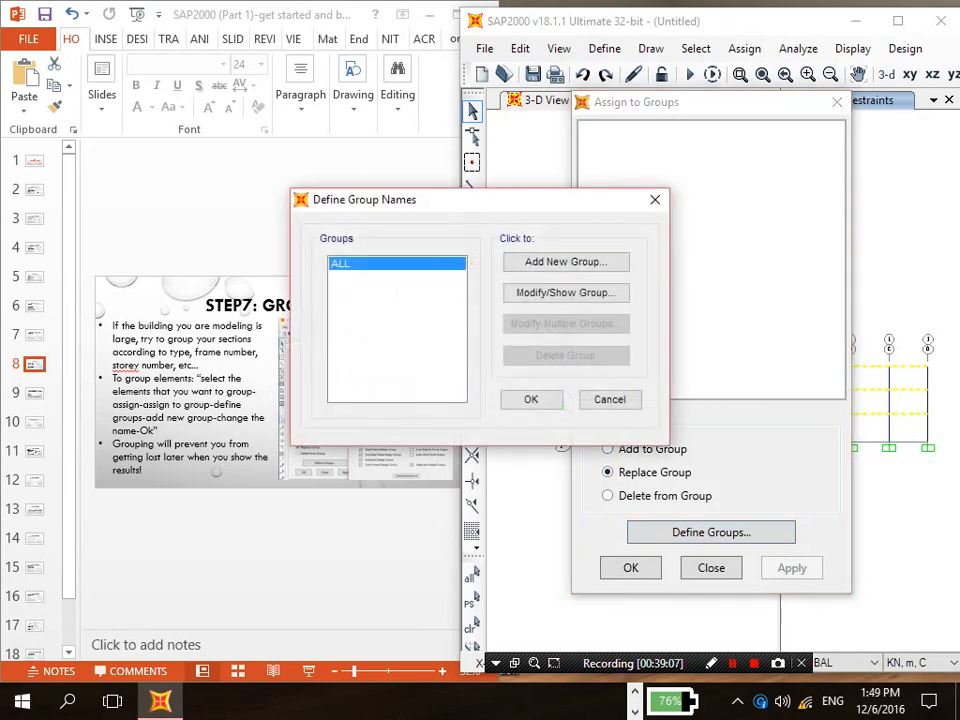
left_click_drag(579, 200, 774, 200)
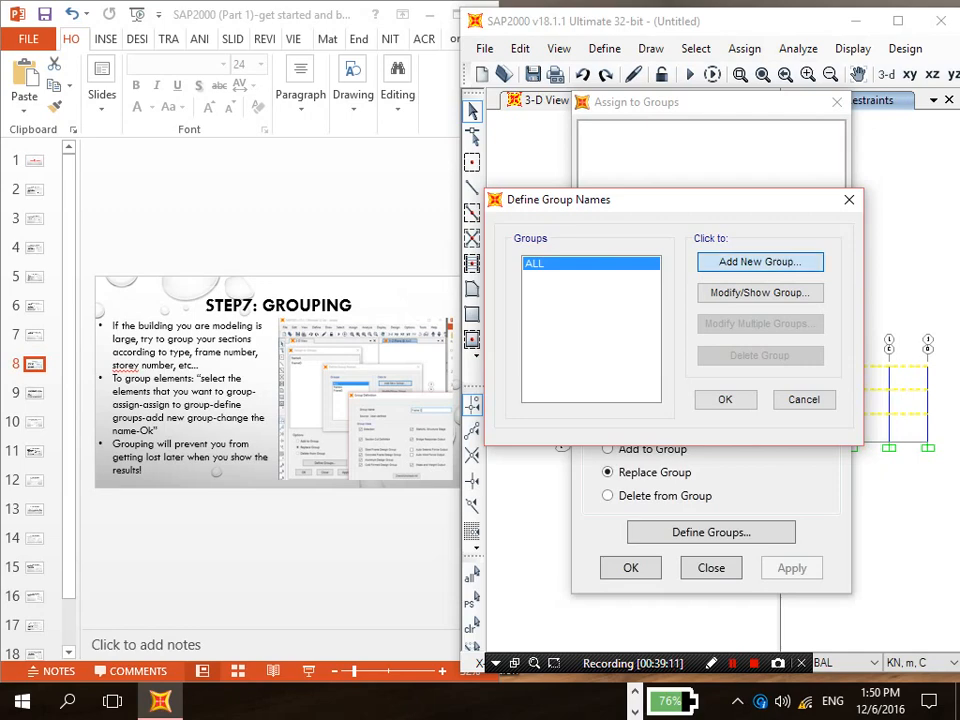
left_click(760, 261)
left_click_drag(400, 150, 604, 160)
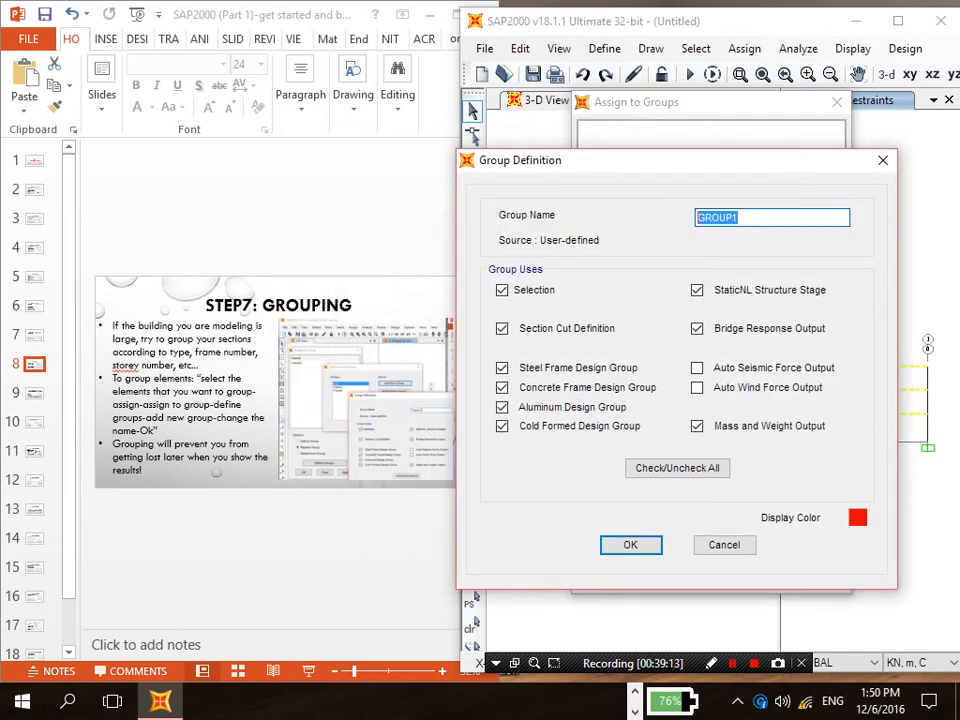
type("FrameG-beams")
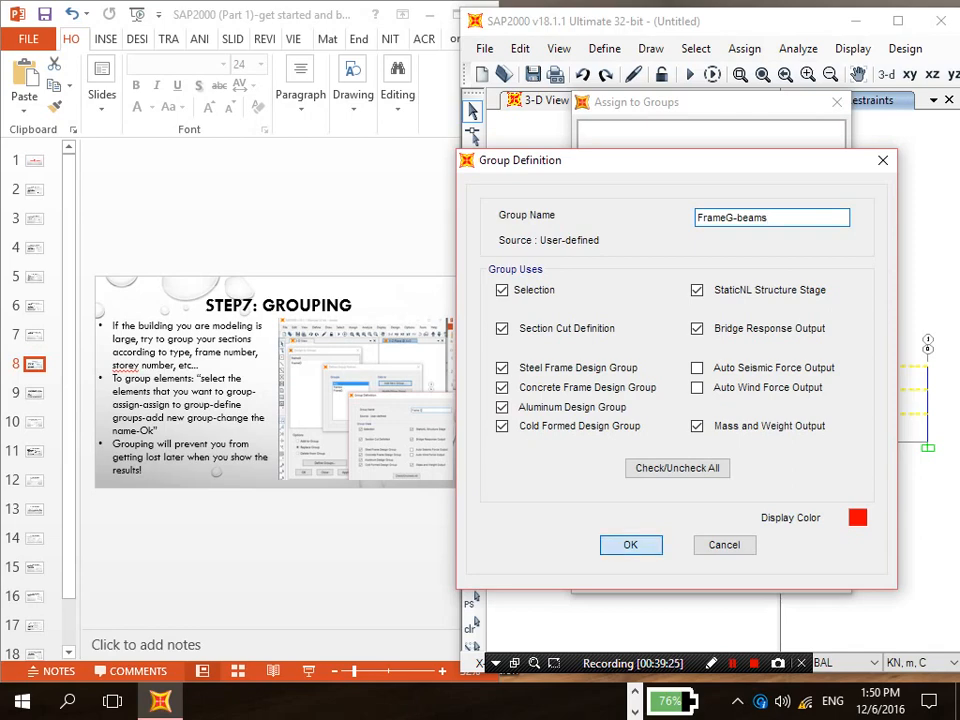
key("Return")
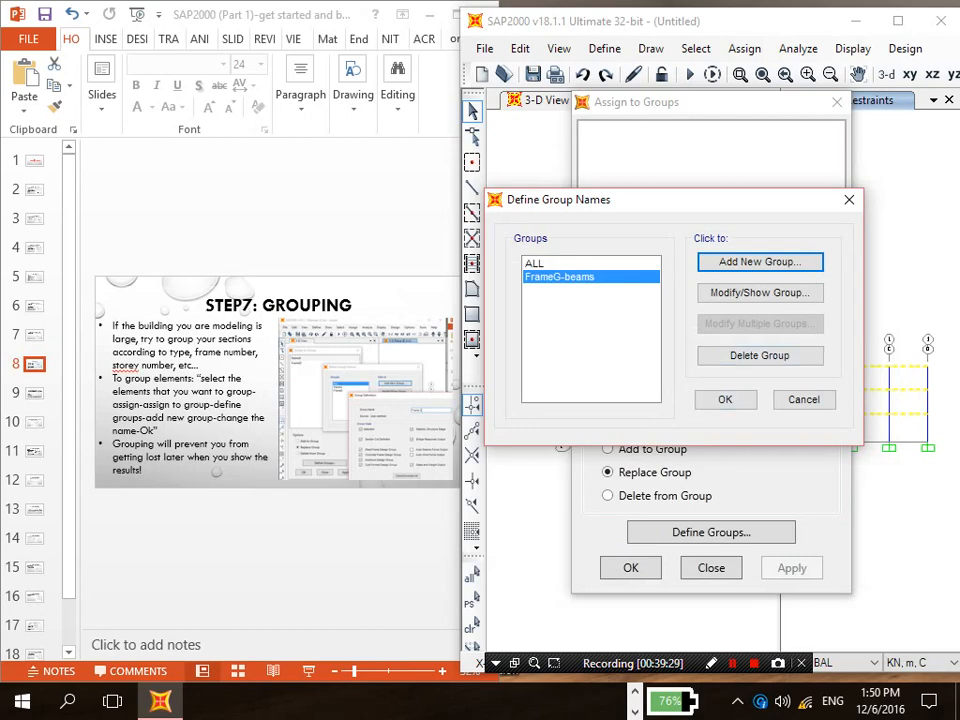
left_click(725, 399)
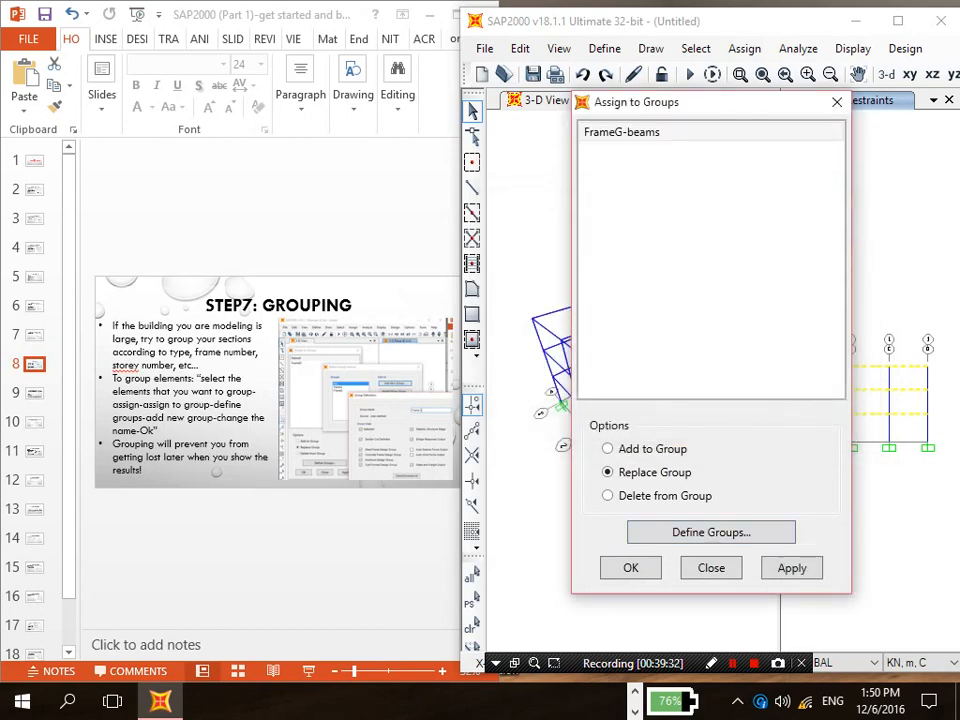
left_click(792, 567)
left_click(631, 567)
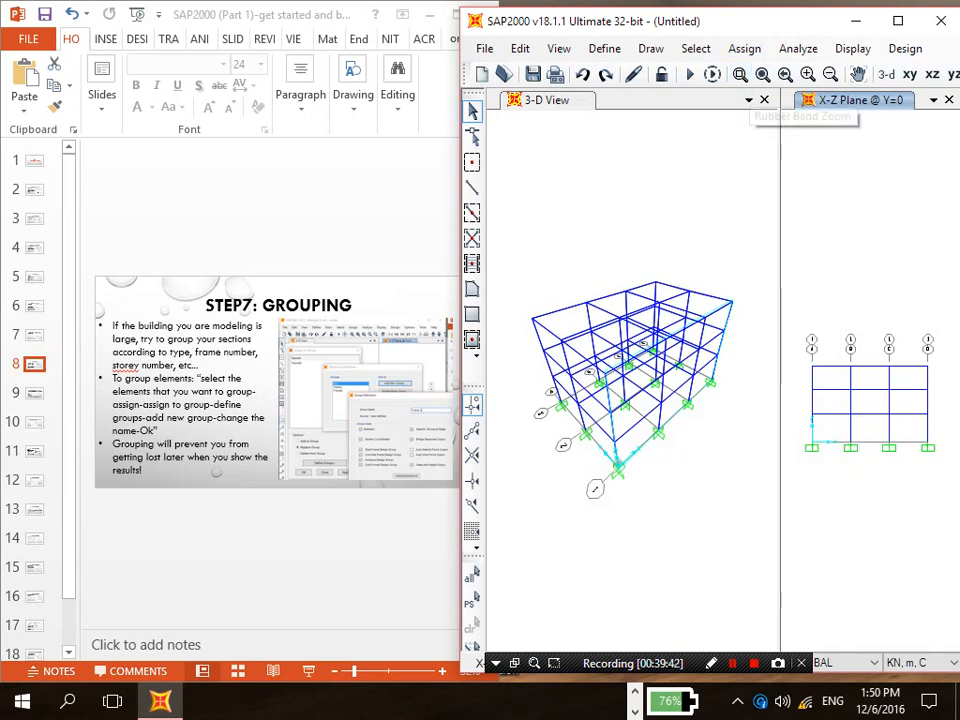
Step: Select the members of the FrameG-beams group using selection by groups
left_click(696, 48)
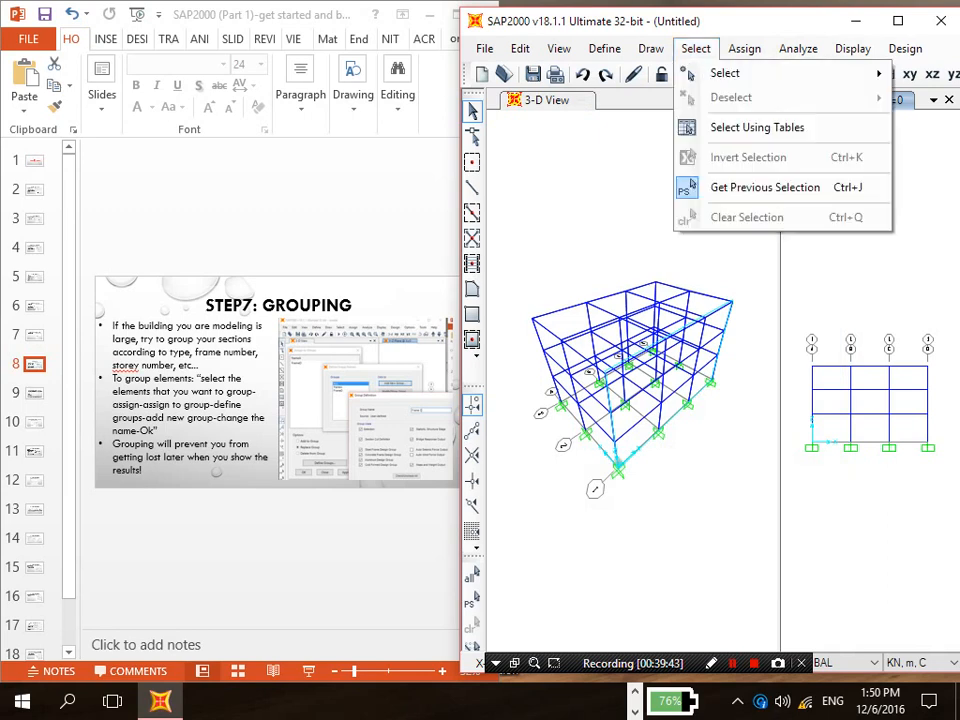
mouse_move(725, 73)
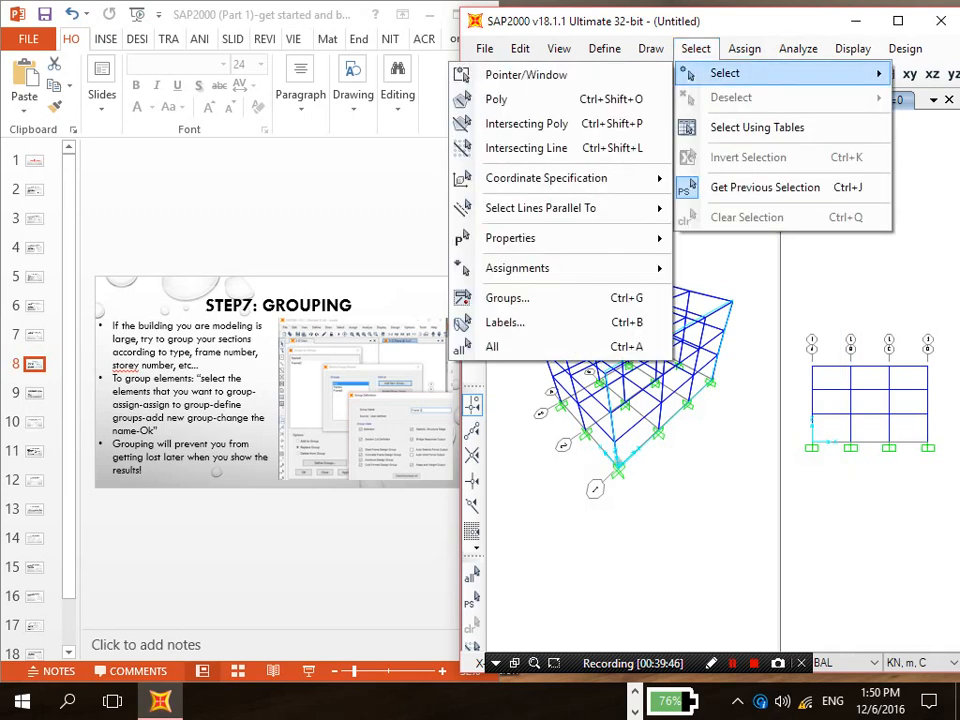
mouse_move(510, 238)
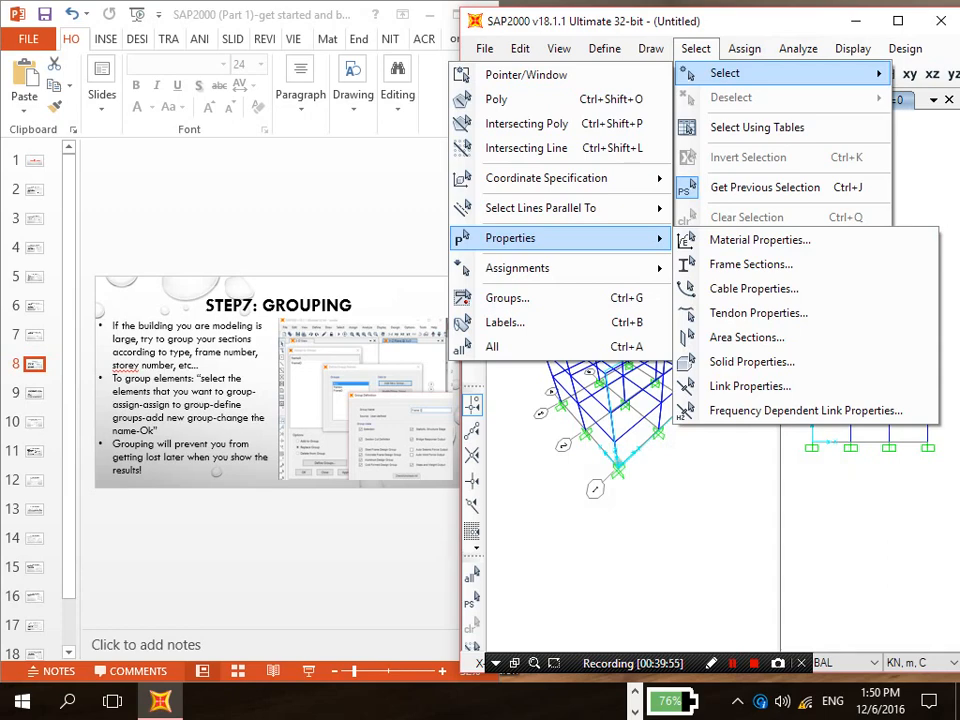
mouse_move(517, 268)
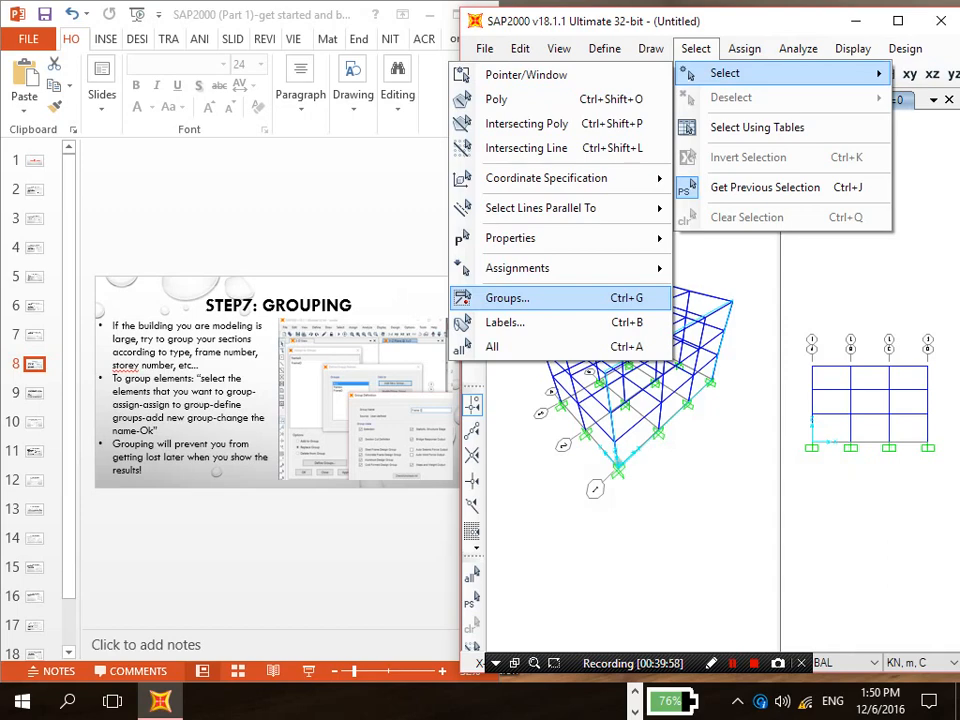
left_click(507, 298)
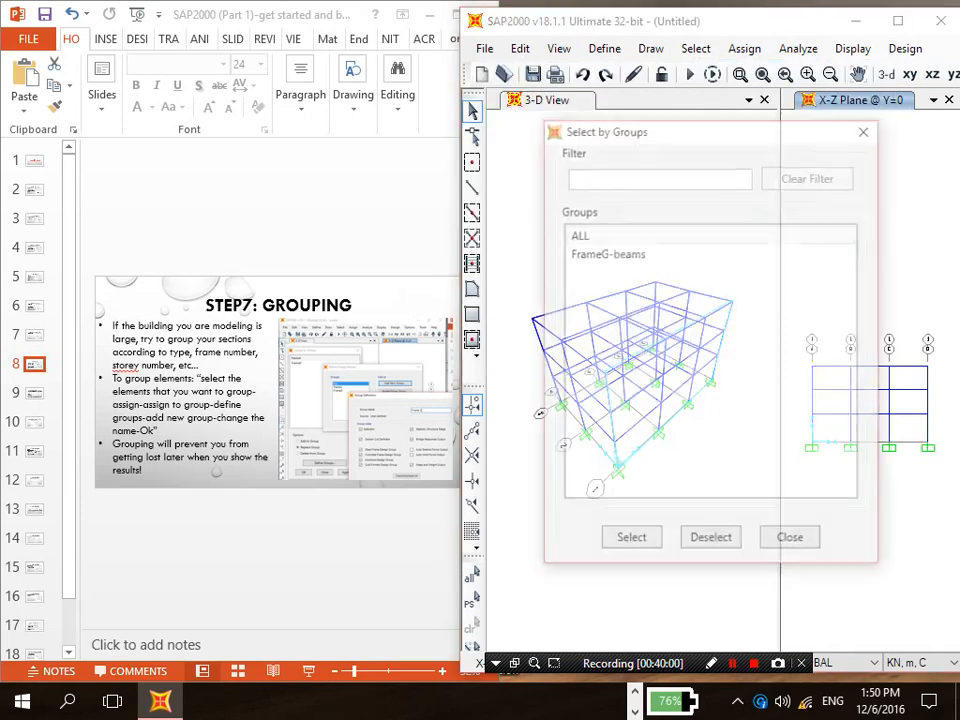
left_click(607, 253)
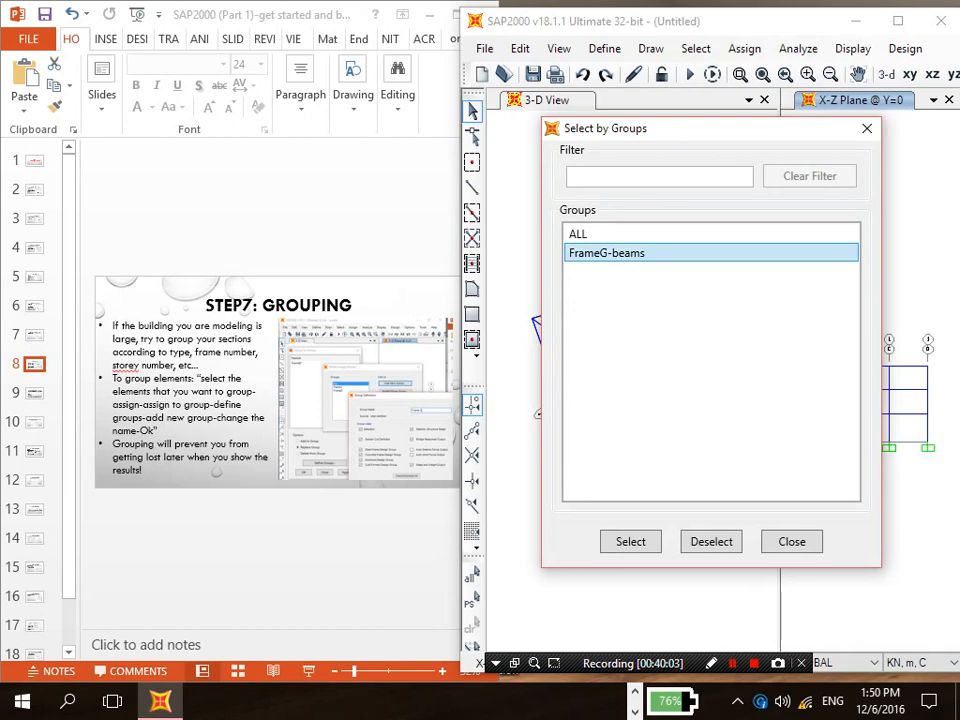
left_click(631, 541)
left_click(792, 541)
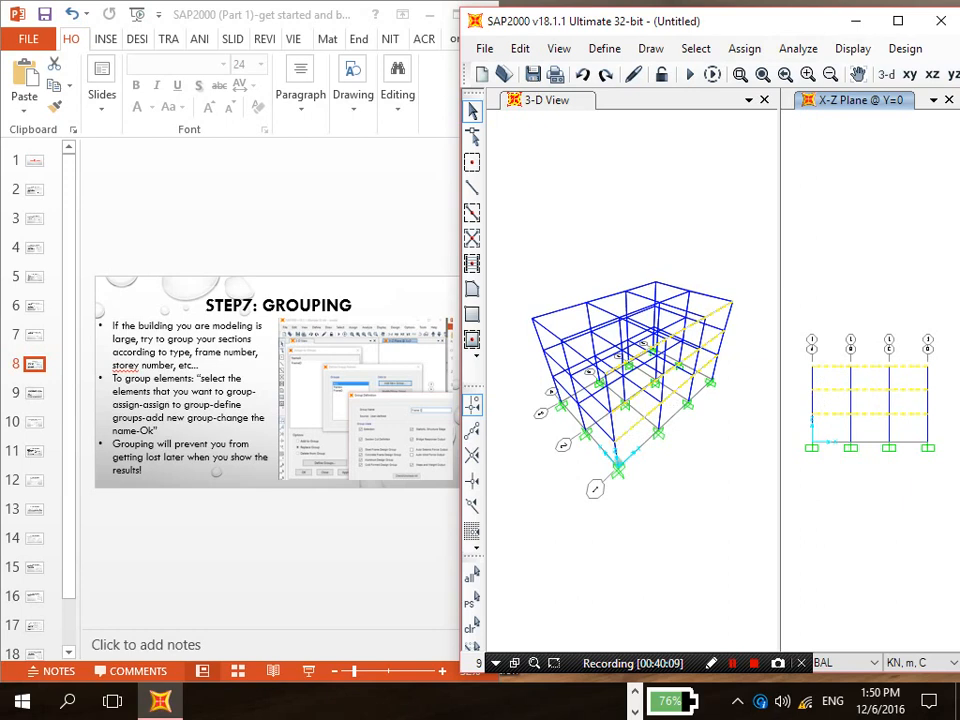
Step: Select the grouped frame beams once more by choosing FrameG-beams among the defined groups
left_click(696, 48)
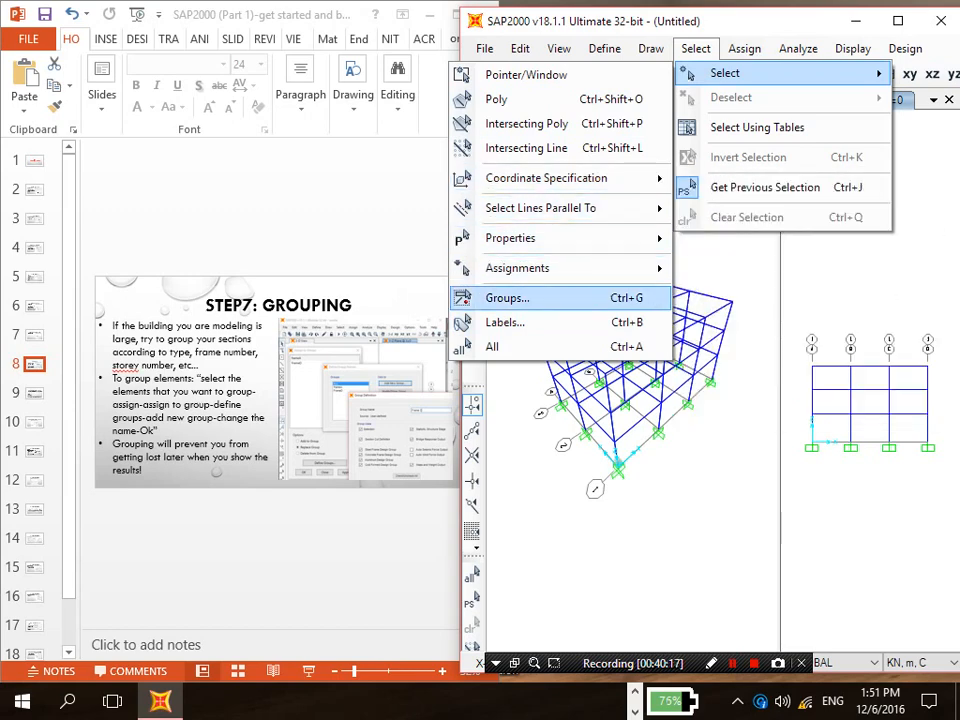
left_click(507, 298)
left_click(607, 253)
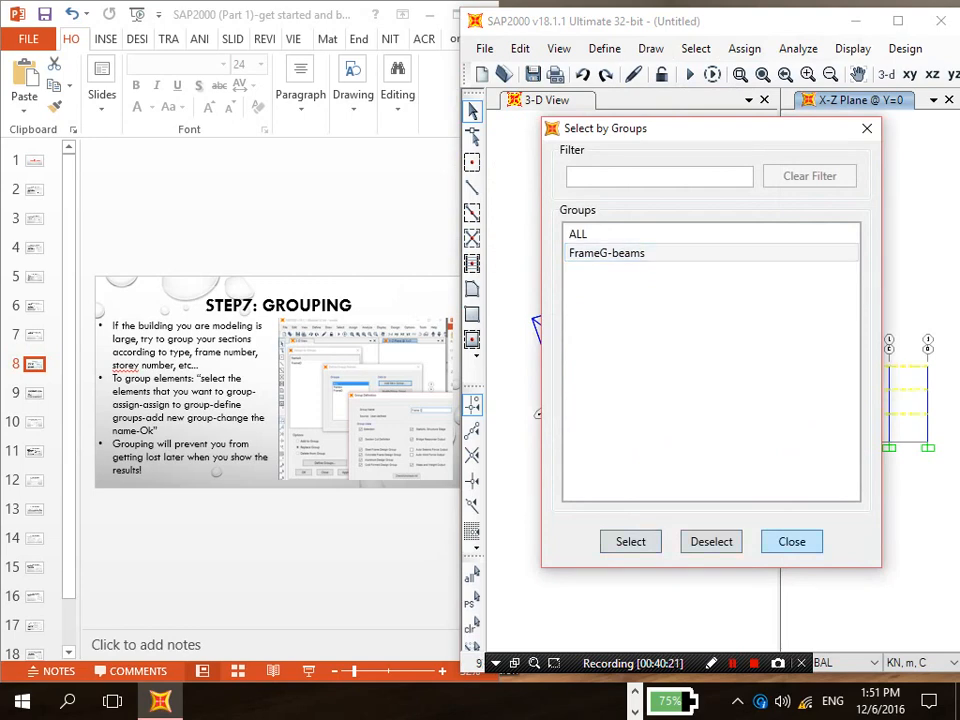
left_click(792, 541)
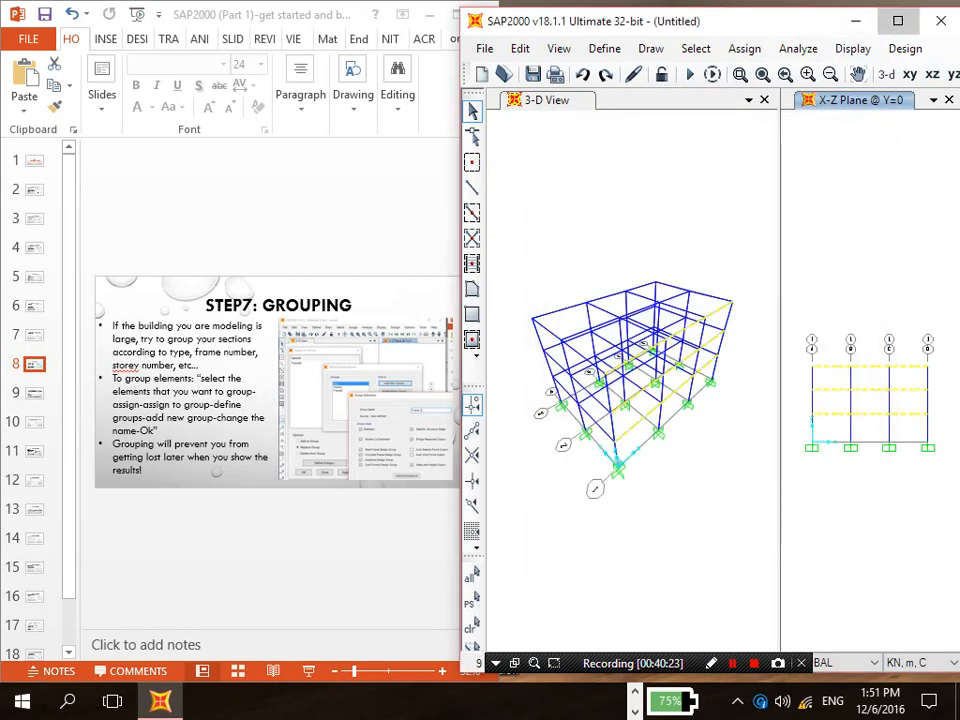
Step: Maximize the SAP2000 window and clear the beam selection
left_click(898, 21)
left_click(12, 611)
middle_click_drag(180, 370, 167, 200)
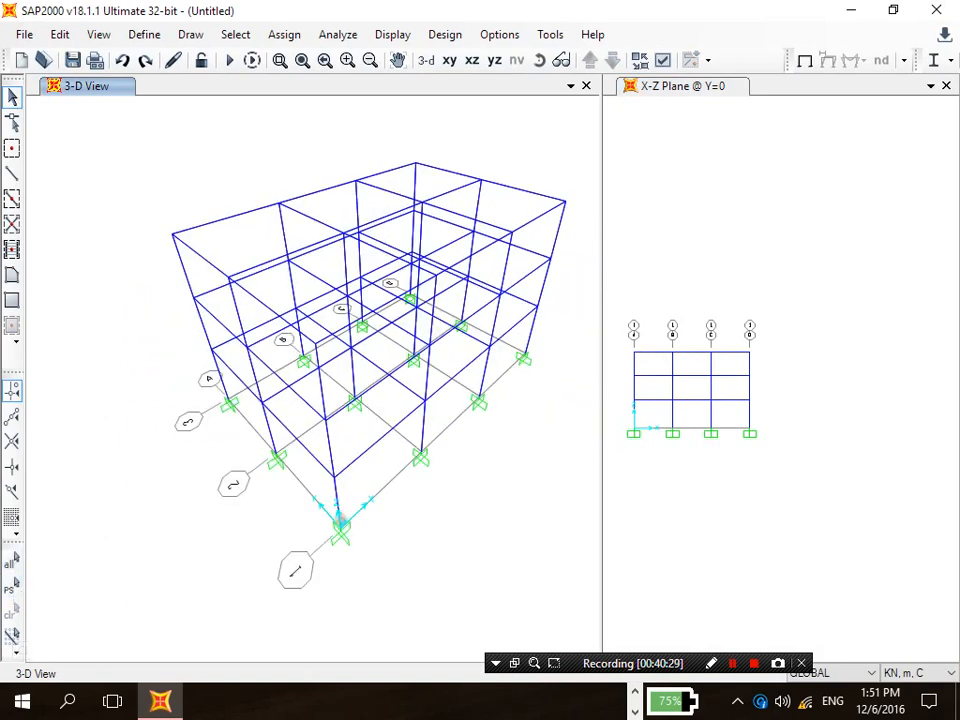
Step: Select every joint and frame in the model at once, and clear that selection
left_click(12, 563)
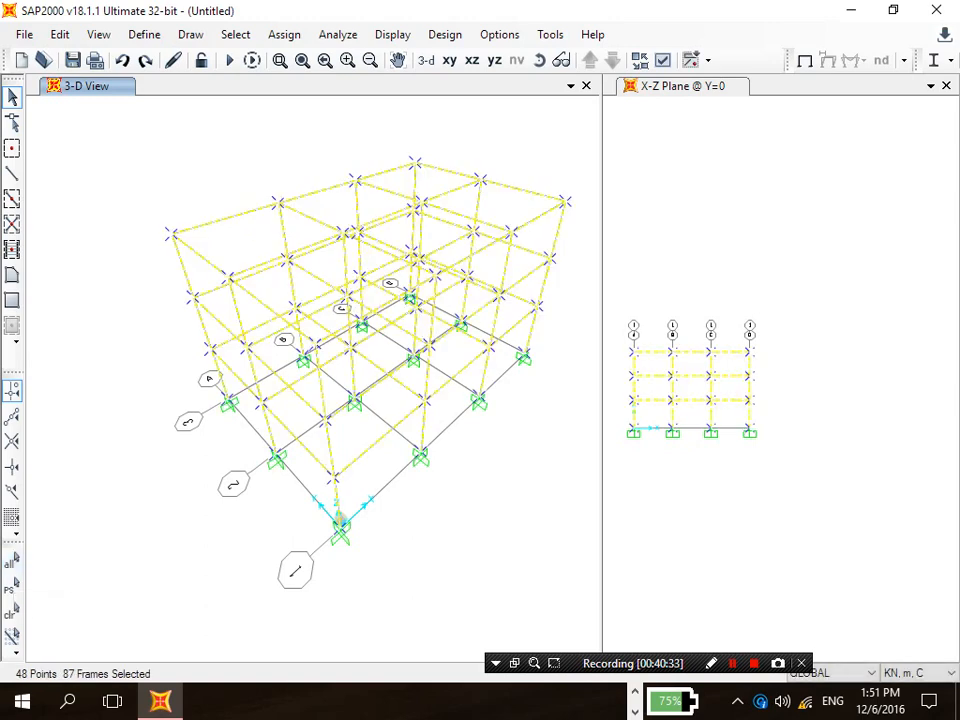
left_click(12, 611)
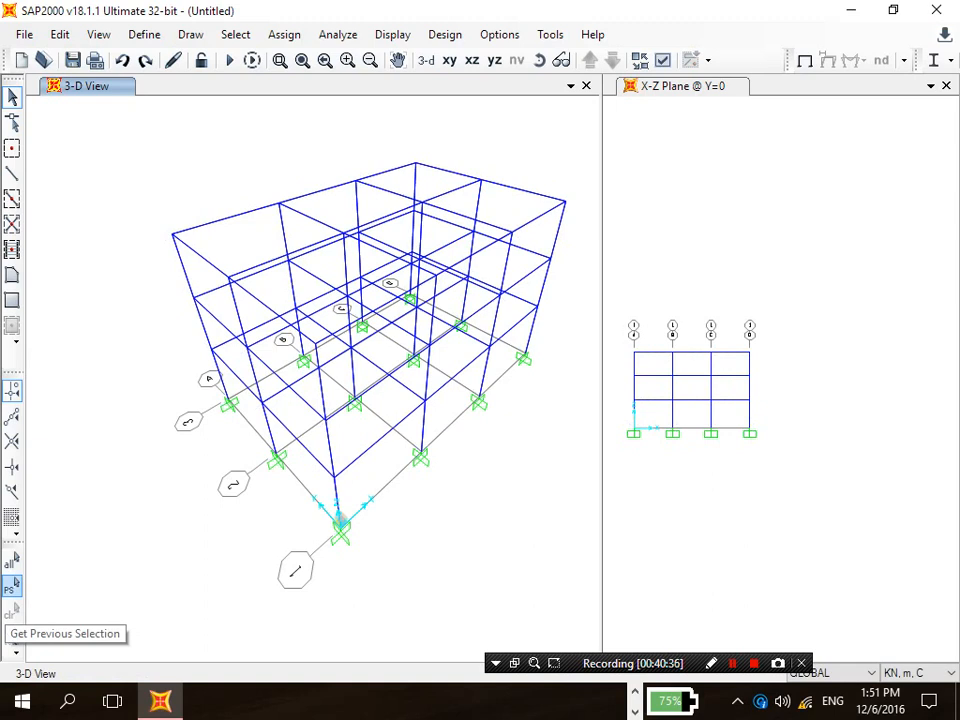
Step: Select one roof-edge beam in the 3-D view and recall it as the previous selection, window-select most of the frame, and clear everything
left_click(202, 257)
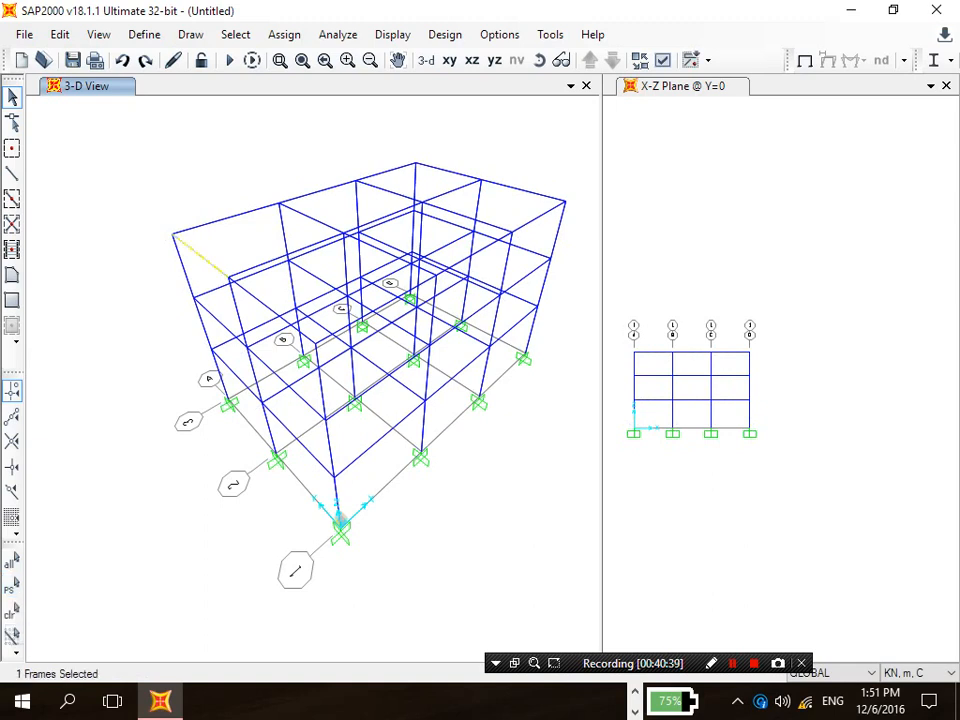
left_click(202, 257)
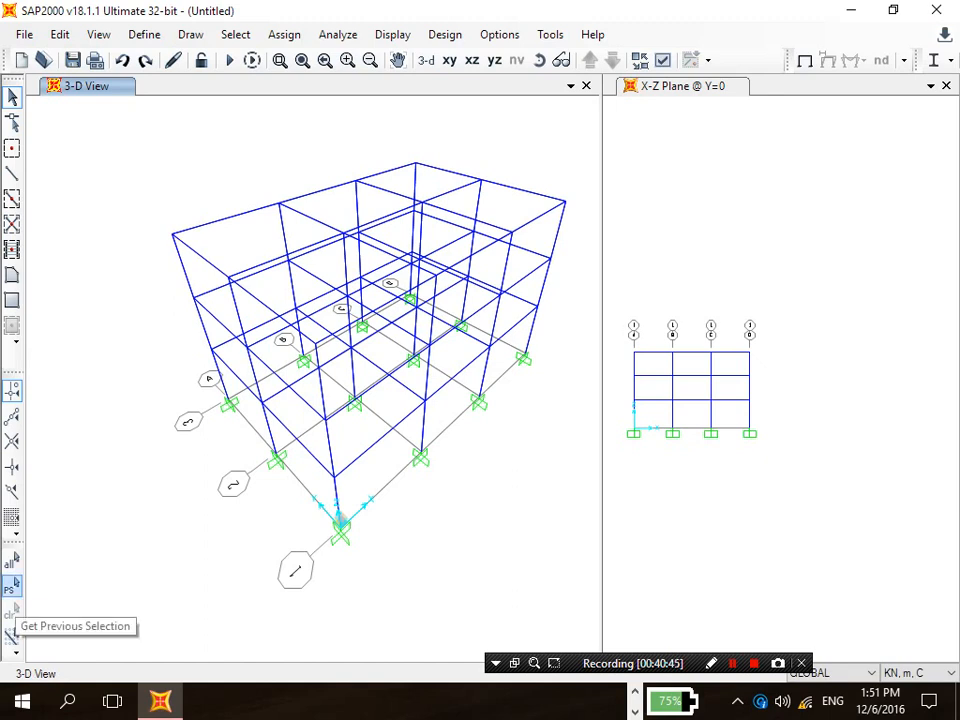
left_click(11, 587)
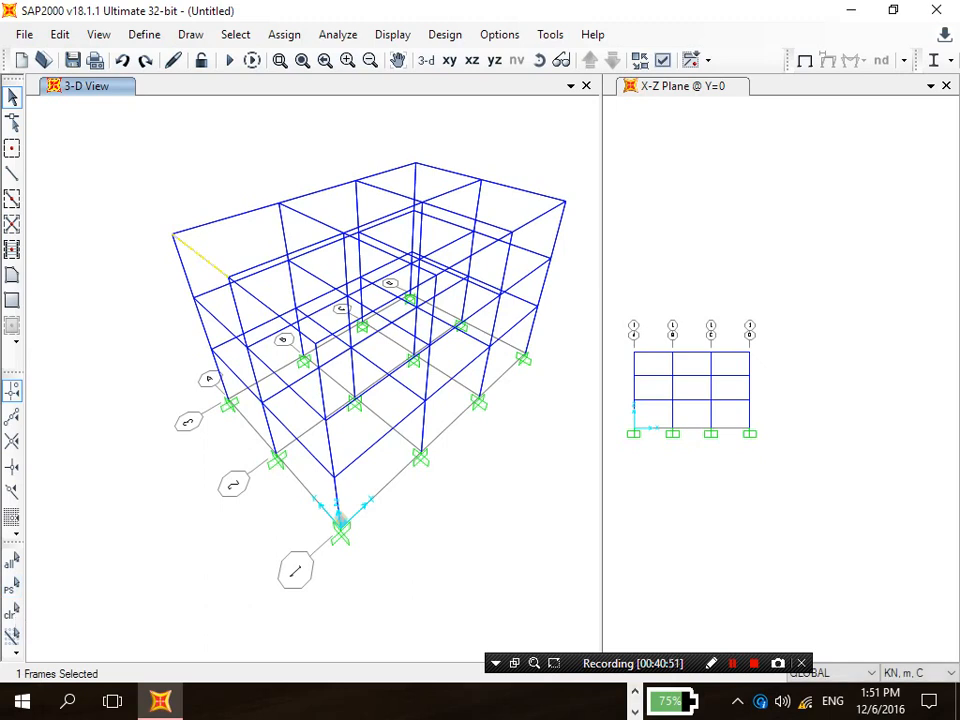
left_click_drag(170, 169, 503, 558)
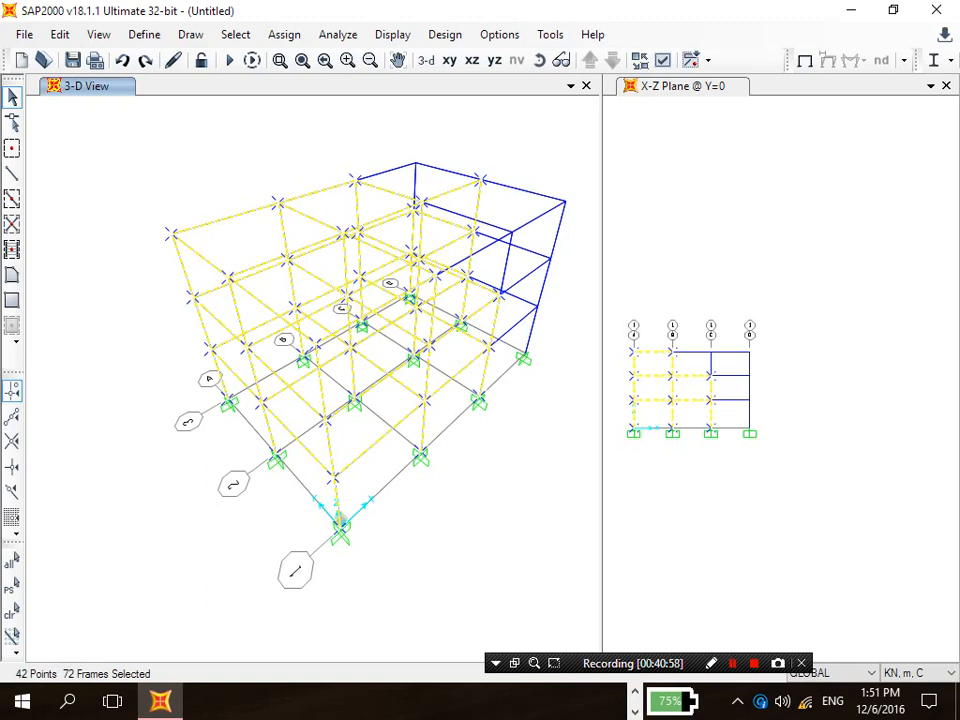
left_click(12, 636)
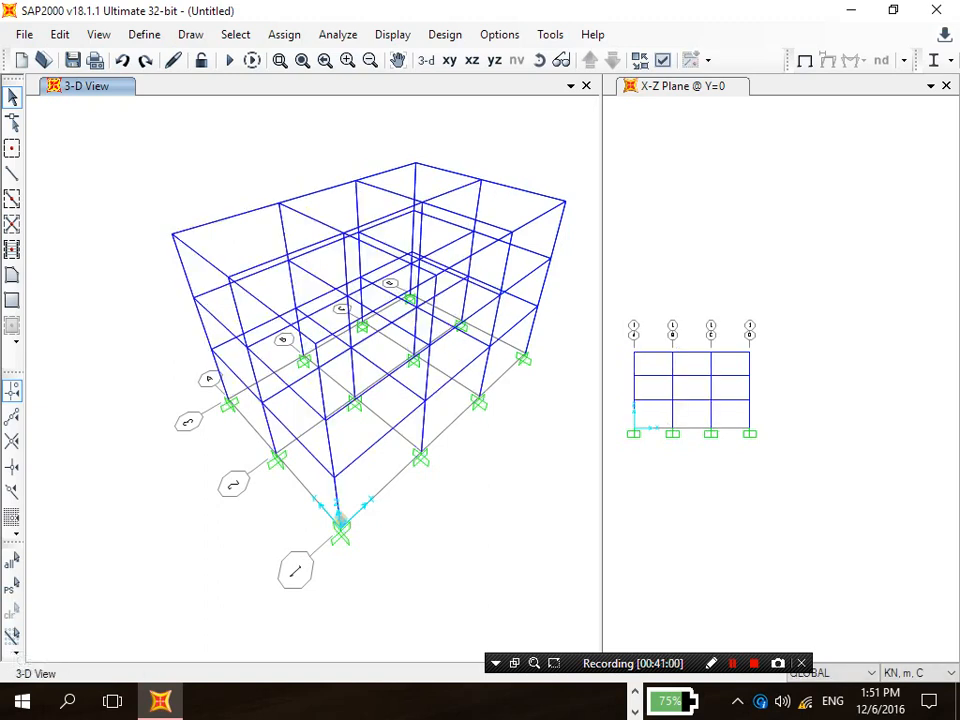
Step: Place the SAP2000 window beside PowerPoint and show slide 9, STEP8: Define Diaphragm Constraint, highlighting its "How to:" text
left_click_drag(468, 16, 736, 14)
key("alt+Tab")
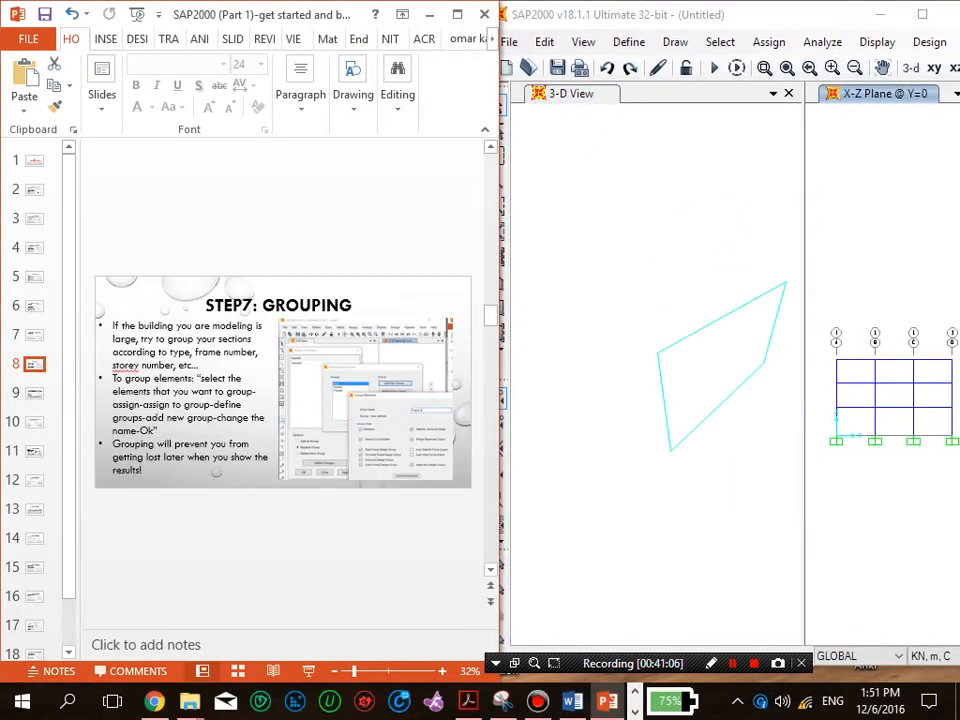
left_click(34, 393)
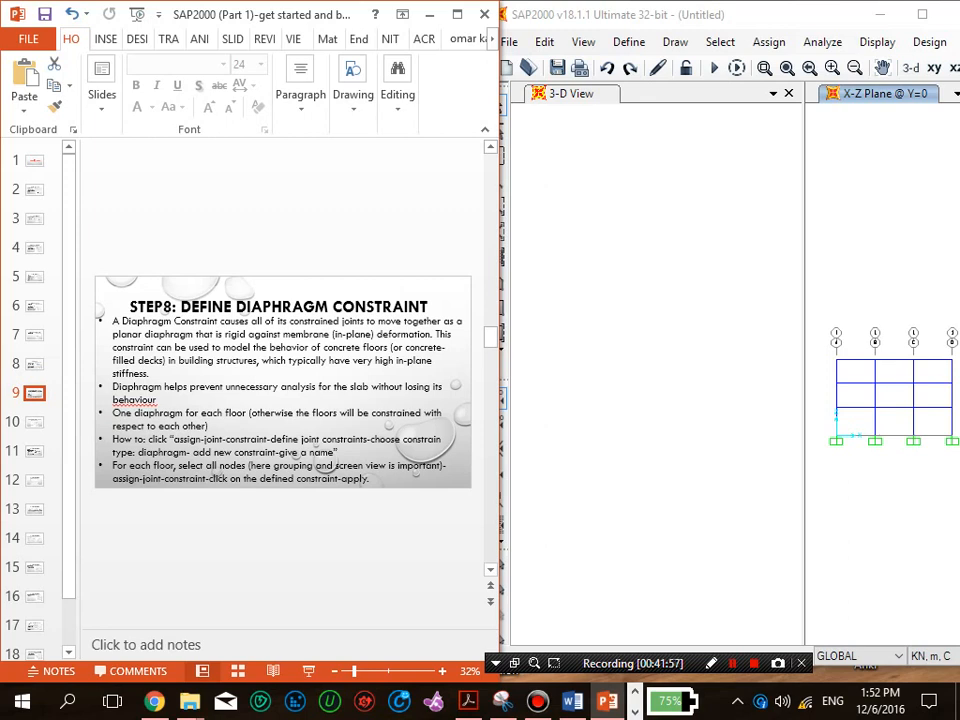
key("alt+Tab")
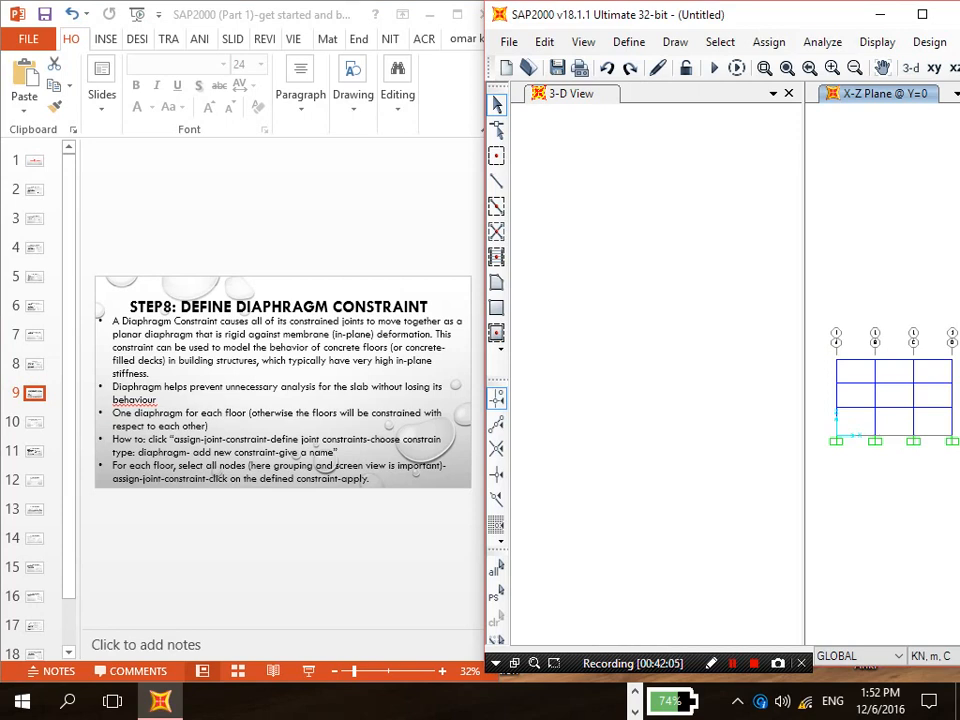
left_click(114, 440)
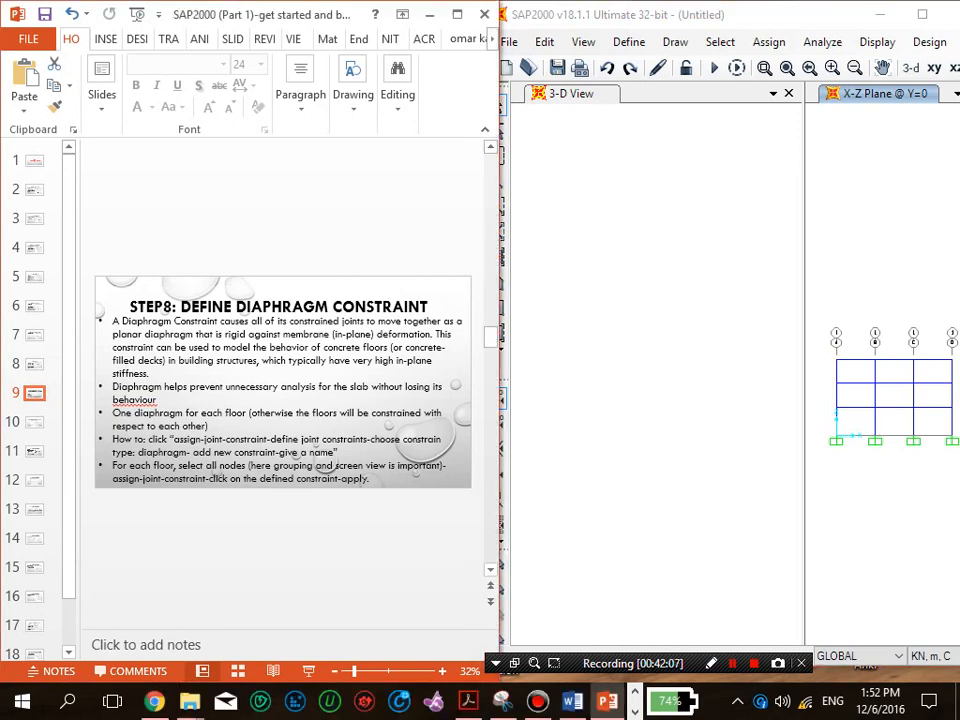
left_click_drag(113, 440, 147, 440)
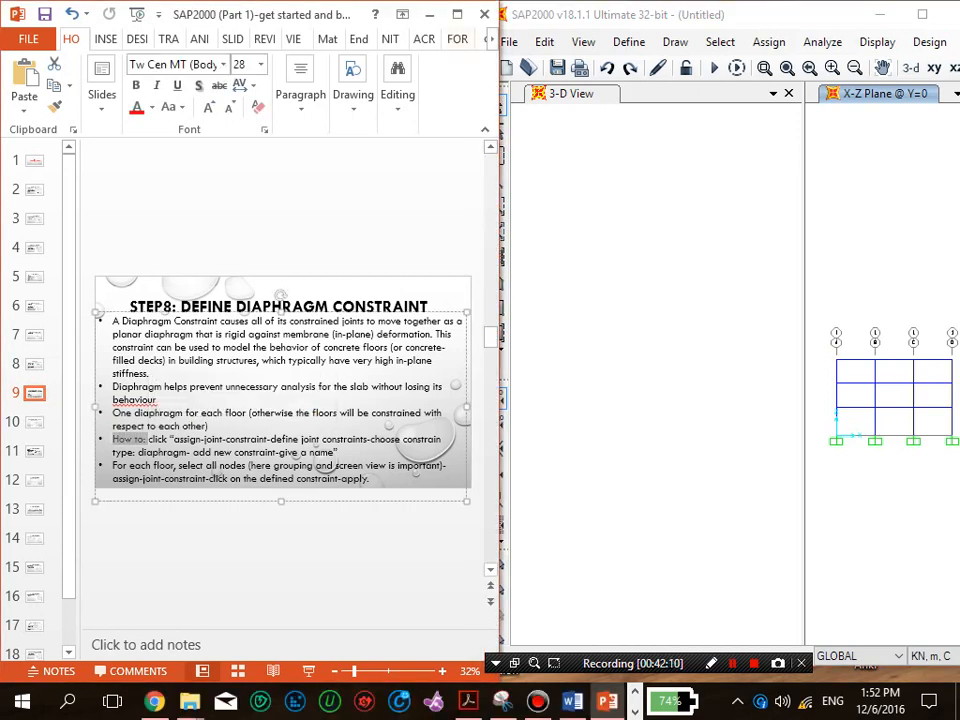
Step: Switch to SAP2000 and open the constraint definitions from the joint constraints assignment, keeping the slide text uncovered
left_click(735, 15)
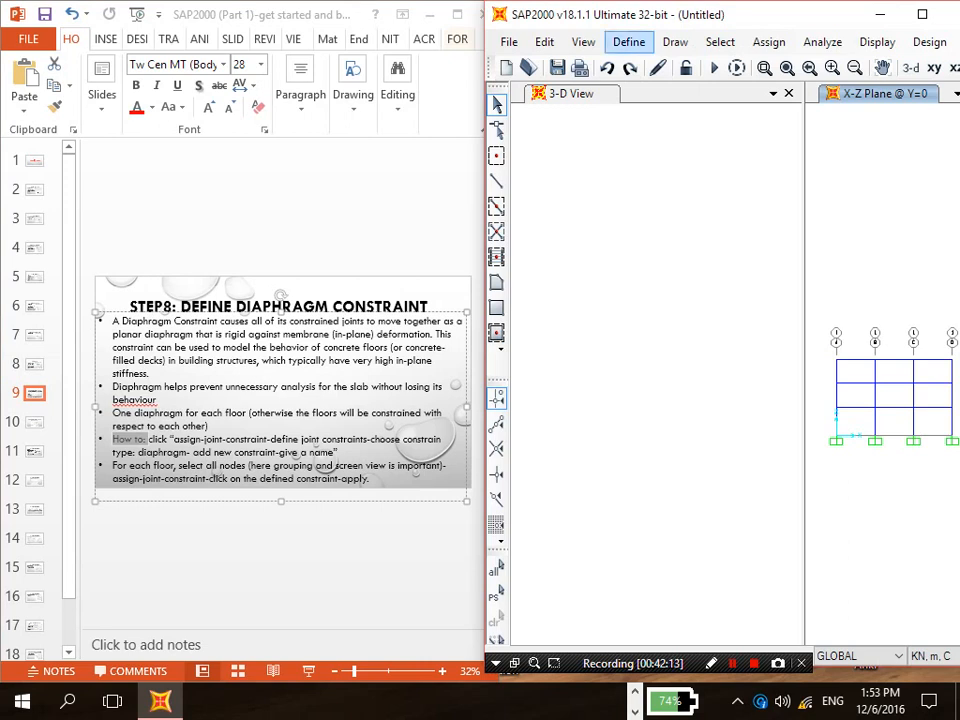
left_click(769, 42)
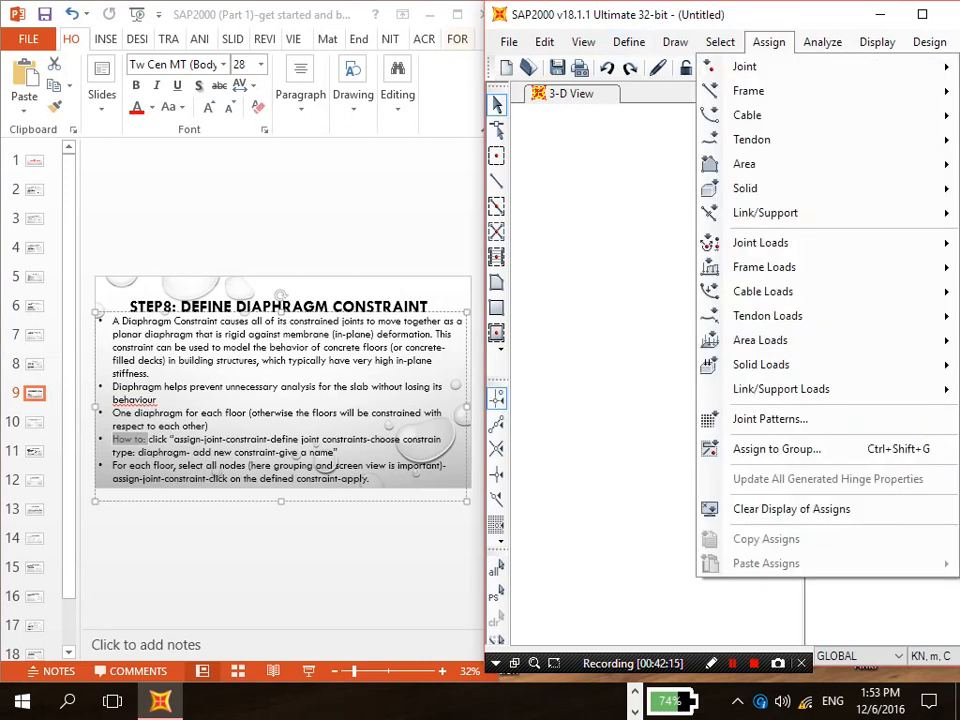
mouse_move(744, 66)
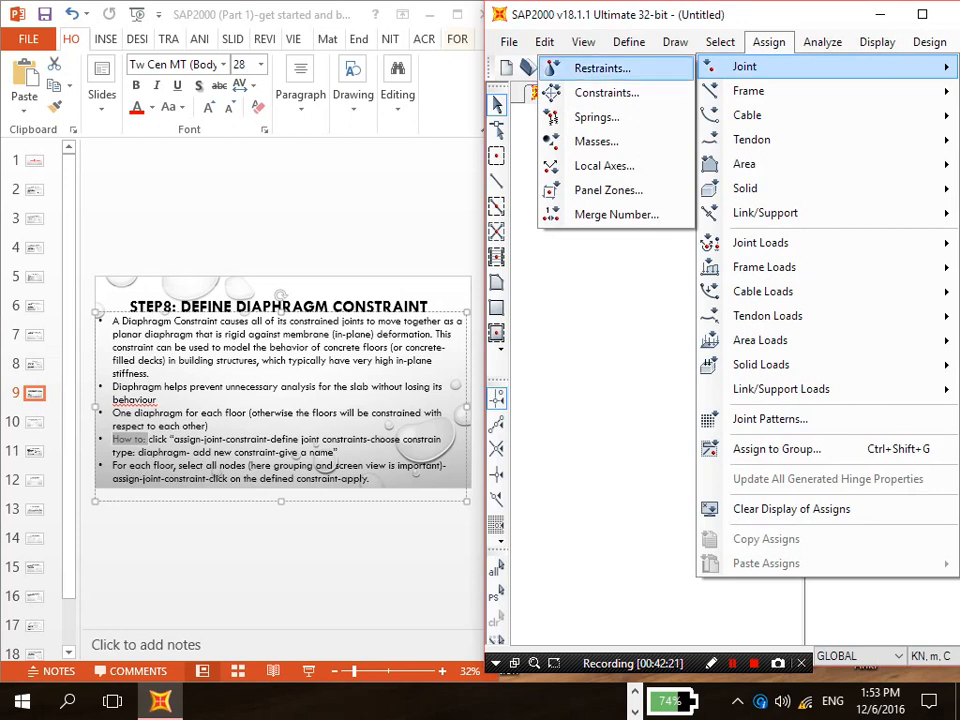
left_click(605, 92)
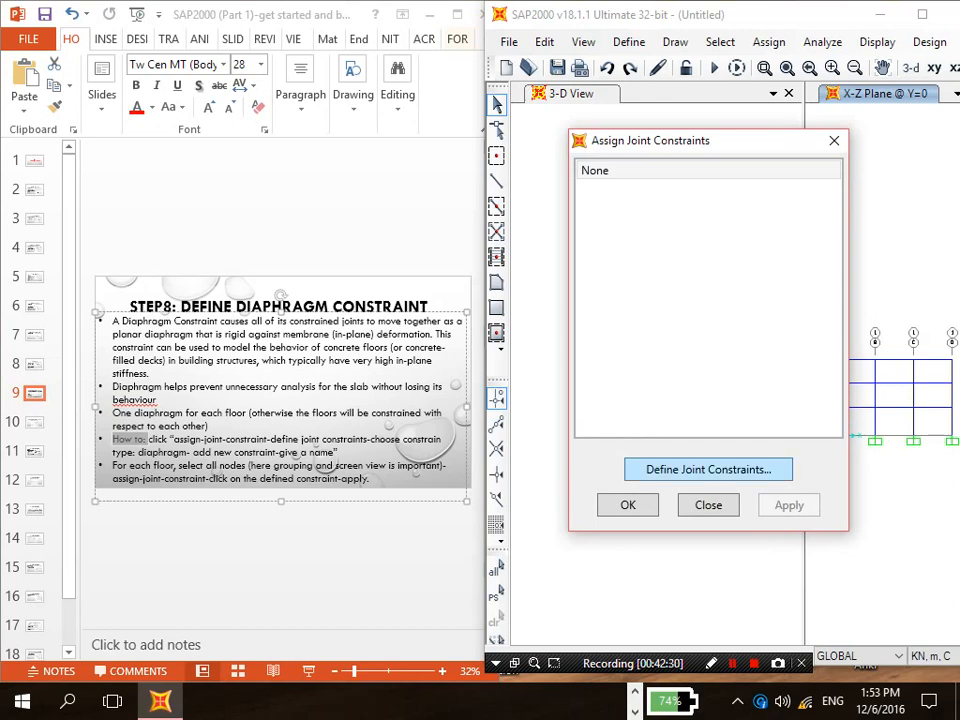
left_click(708, 469)
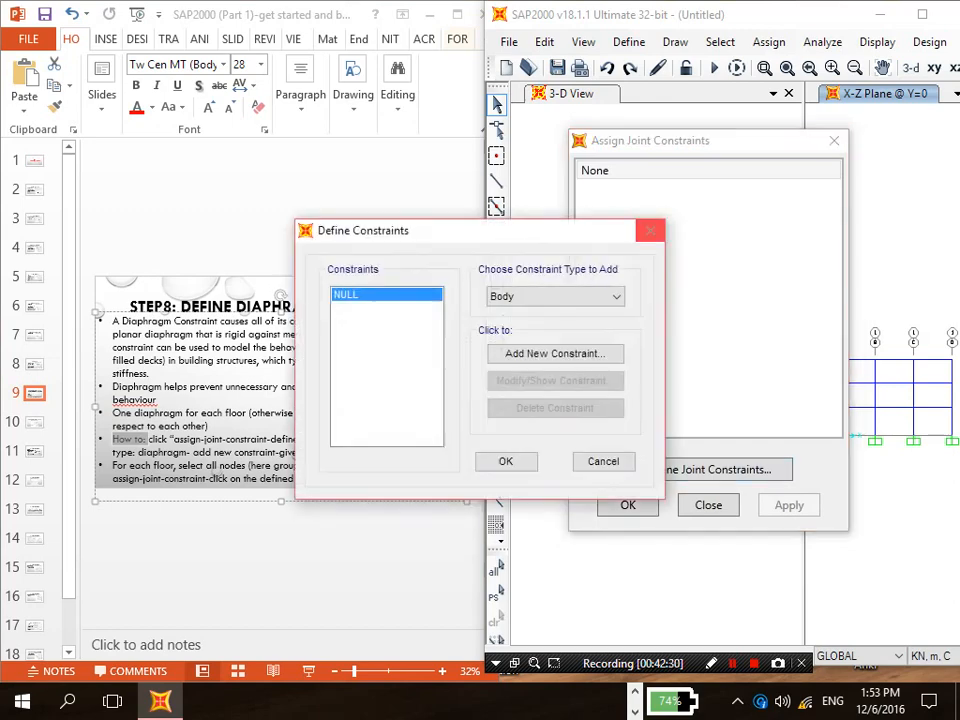
left_click_drag(596, 231, 805, 189)
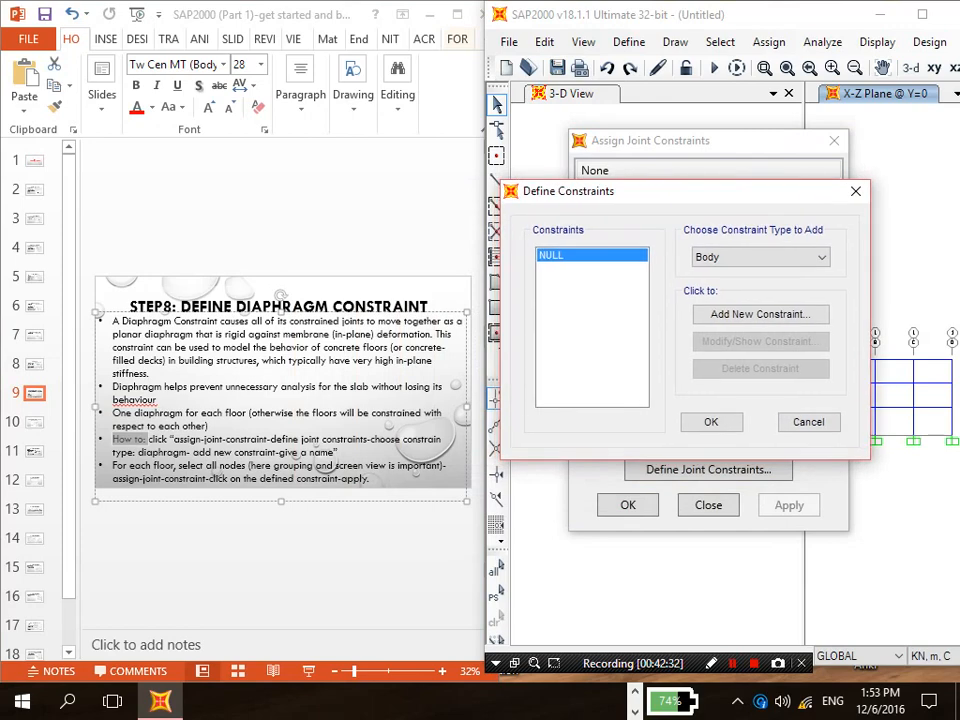
Step: Add two Diaphragm constraints, DIAPH1 and DIAPH2, in the GLOBAL coordinate system with the Z axis as constraint axis
left_click(800, 257)
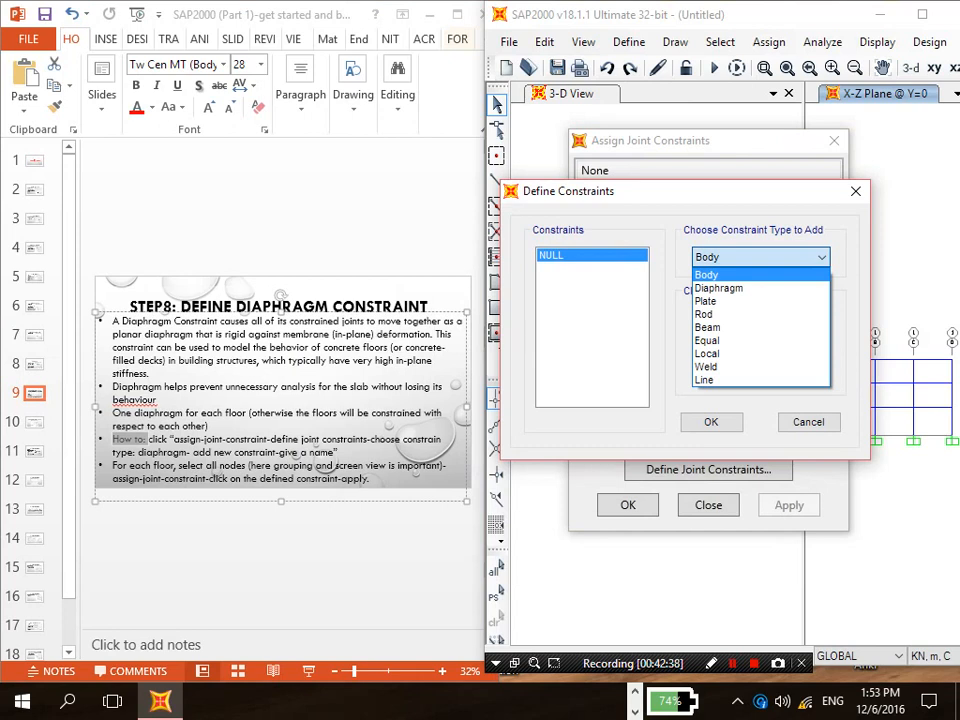
left_click(720, 288)
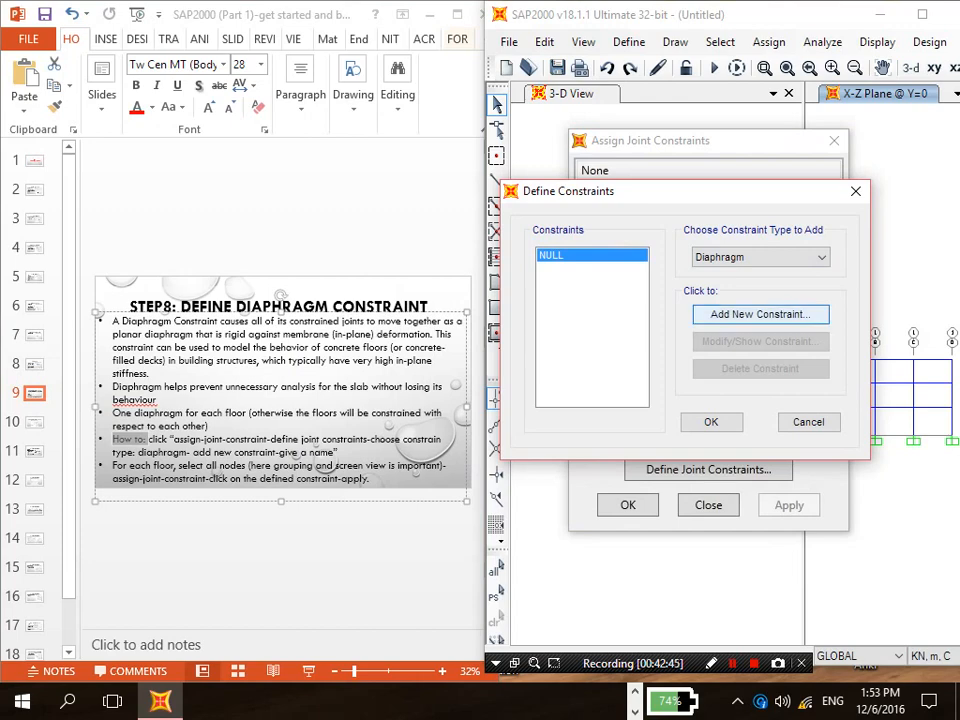
left_click(760, 314)
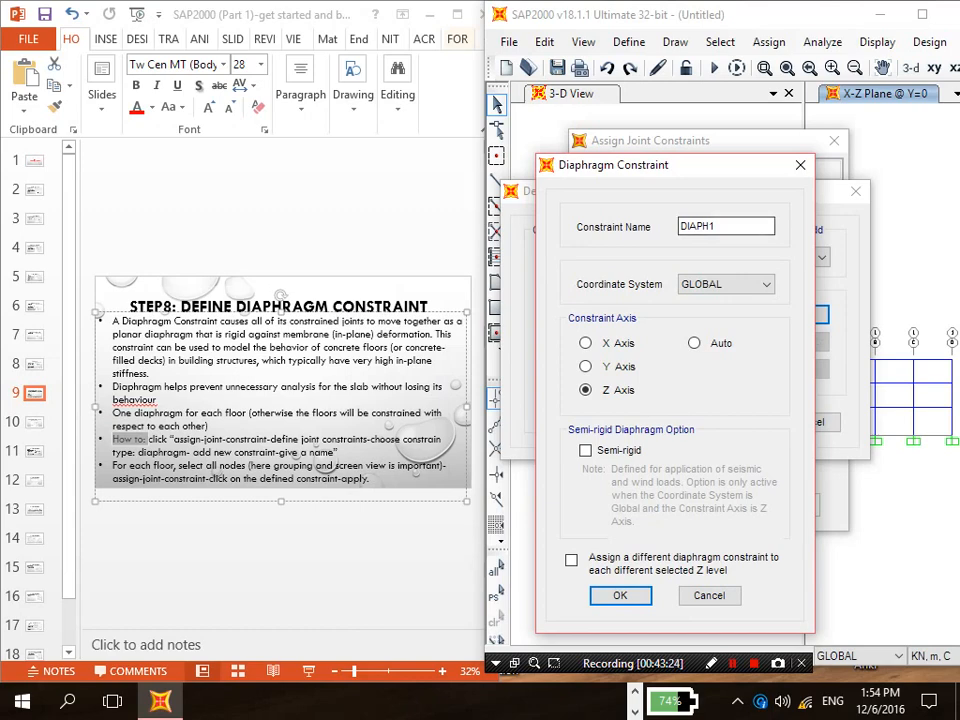
key("Return")
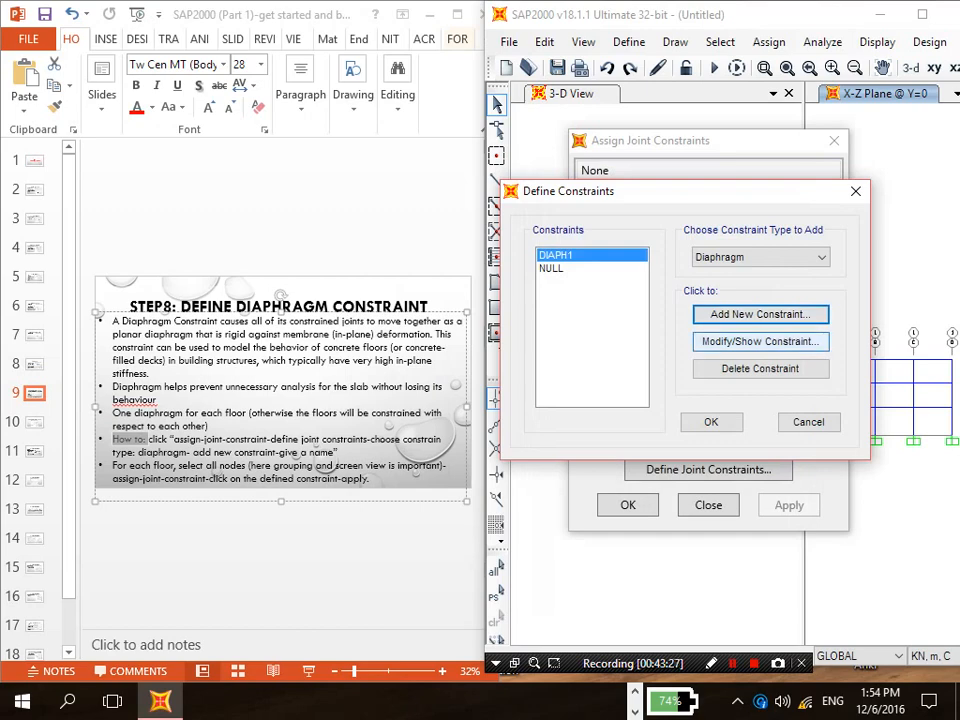
left_click(760, 315)
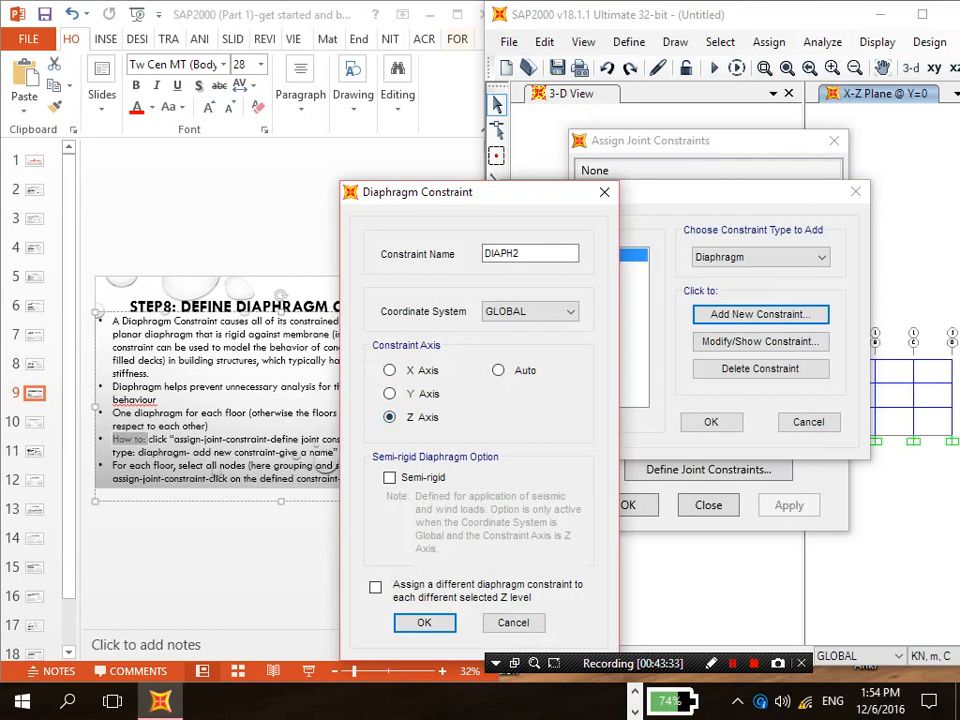
key("Return")
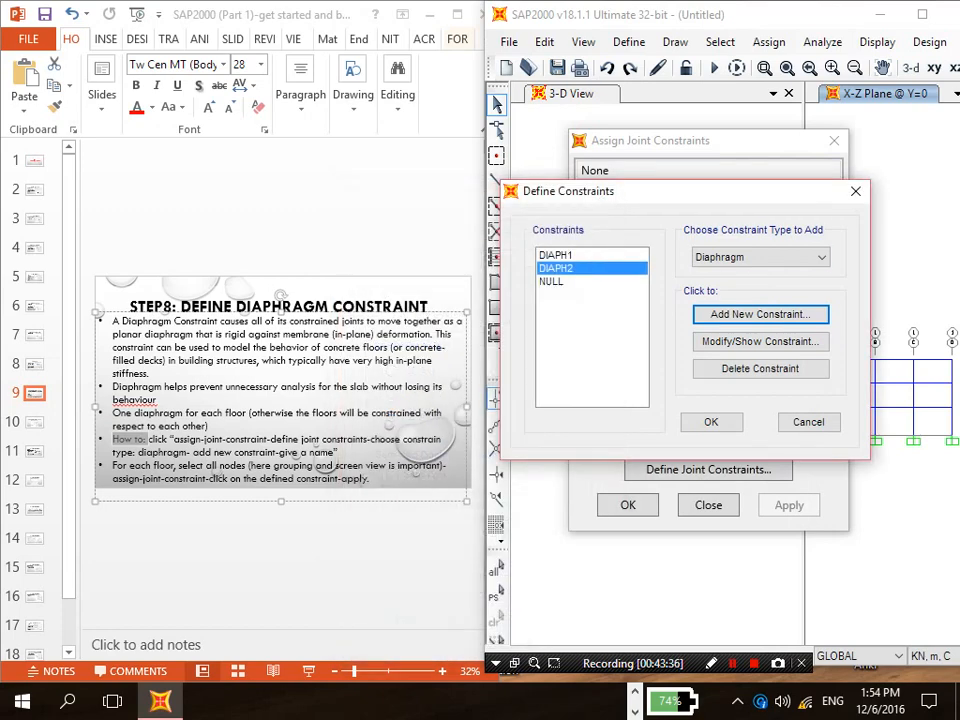
Step: Add a third Diaphragm constraint, DIAPH3, in the GLOBAL system with the Z axis as constraint axis, and leave the constraint dialogs
key("Return")
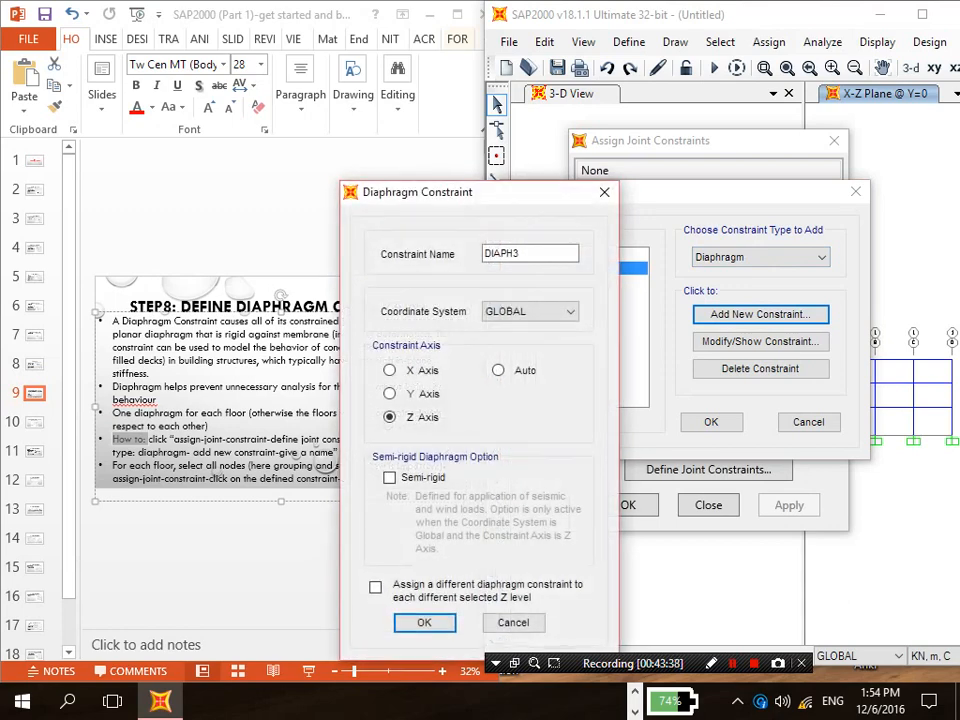
key("Return")
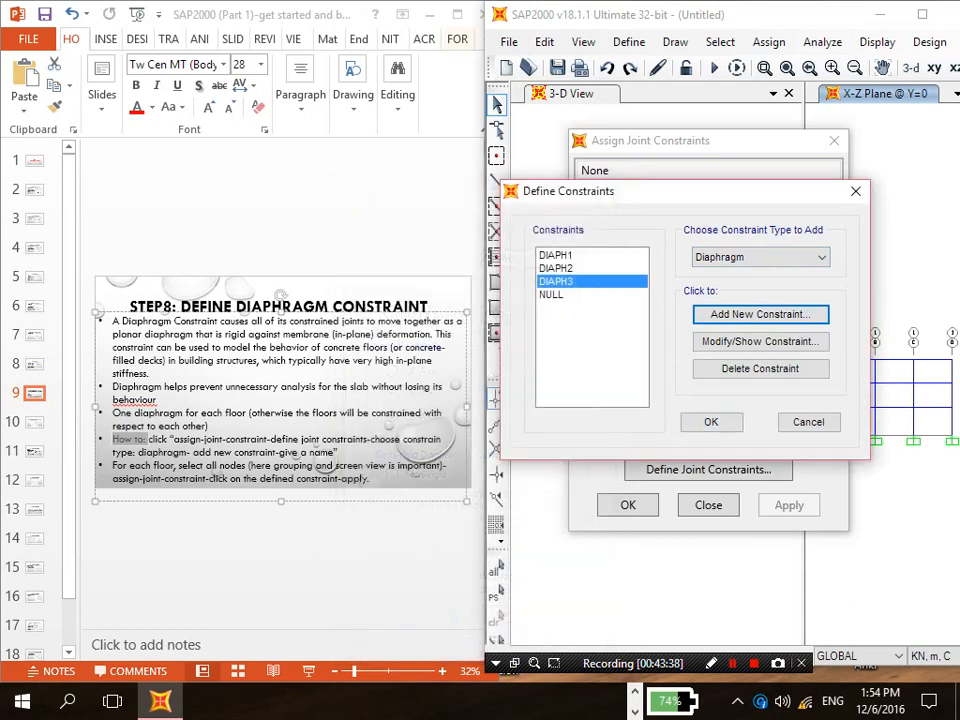
left_click(711, 422)
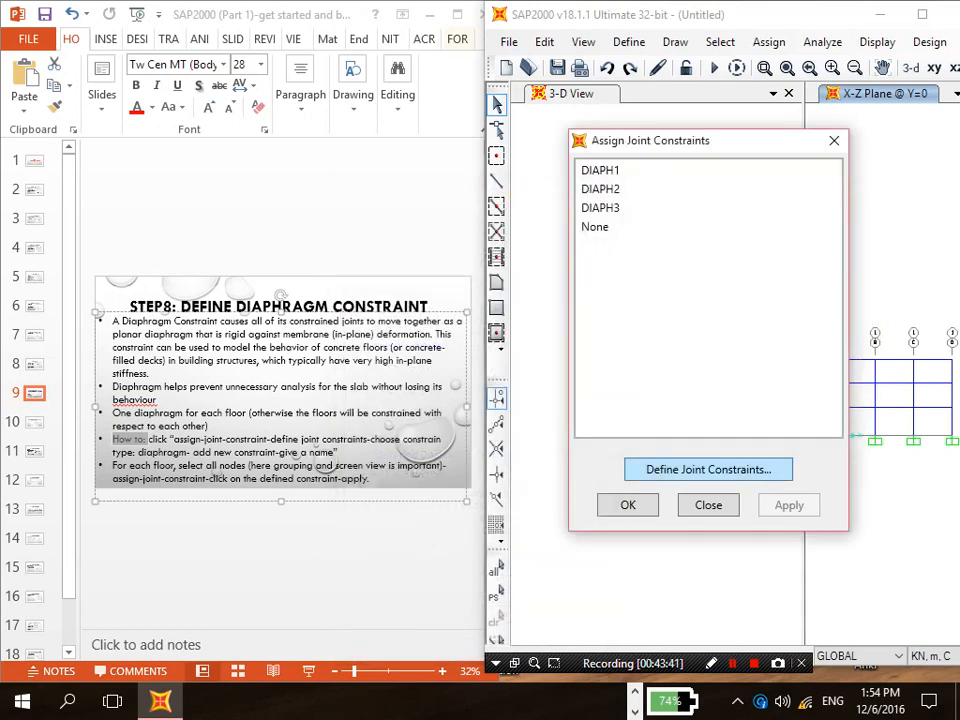
left_click(628, 505)
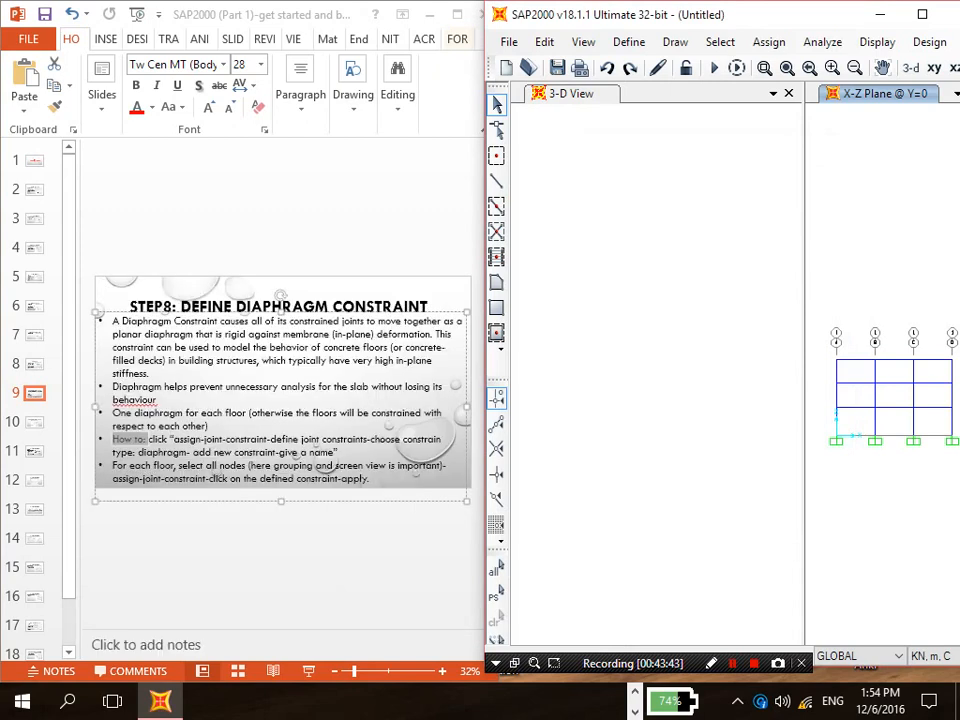
Step: Switch to PowerPoint and review the slide 9 bullets on creating one diaphragm per floor and assigning it to each floor's nodes
left_click(218, 478)
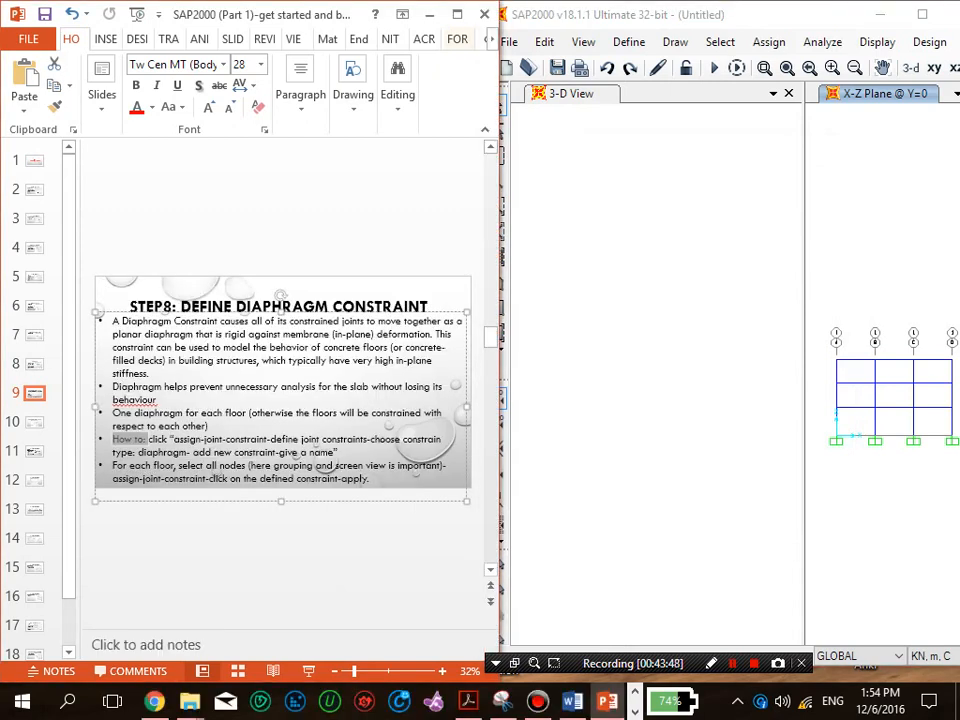
left_click_drag(112, 465, 243, 478)
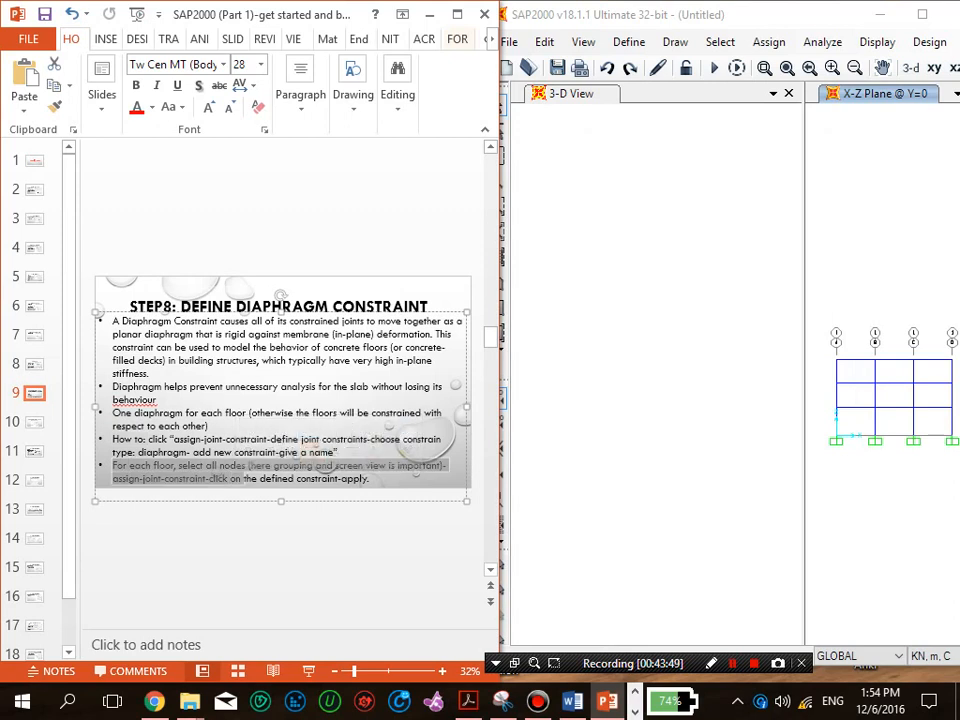
left_click(197, 466)
left_click_drag(174, 440, 300, 453)
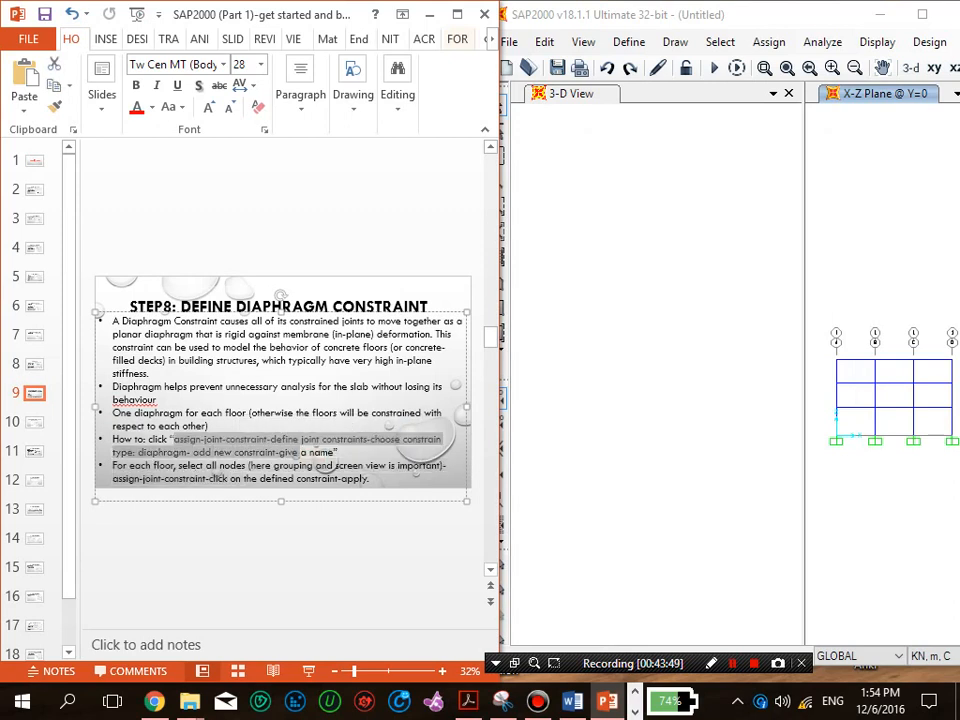
left_click(217, 453)
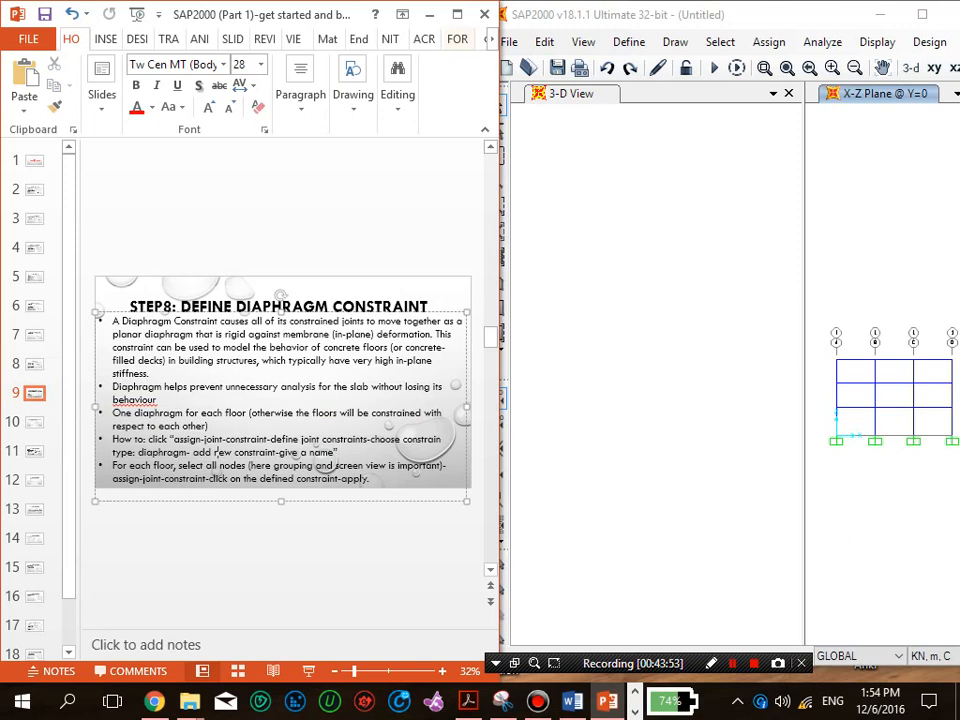
left_click_drag(112, 413, 241, 413)
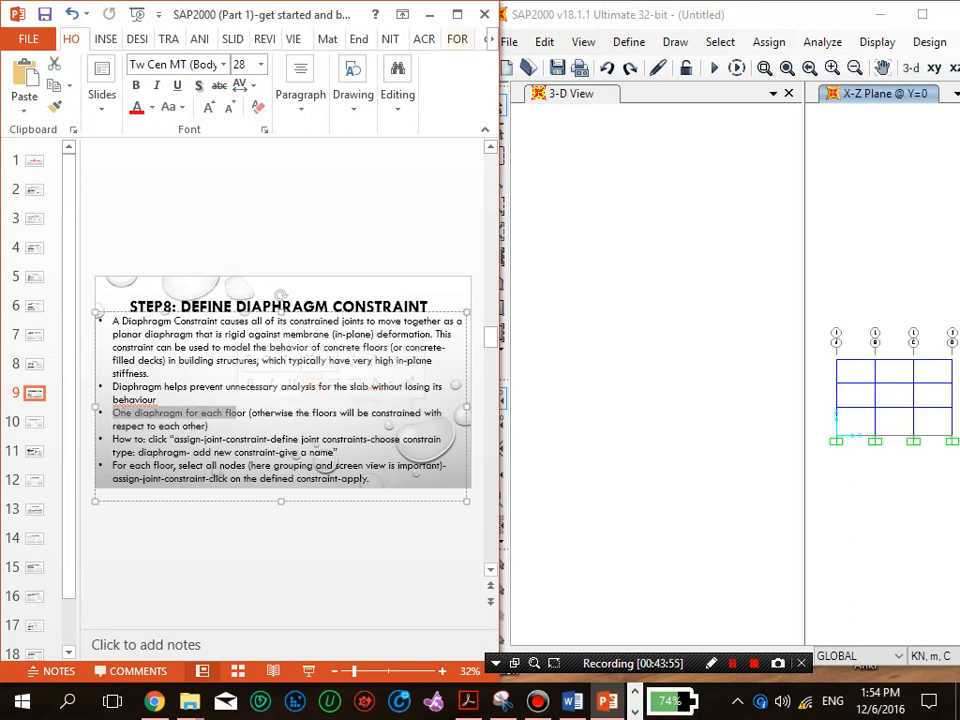
left_click(153, 466)
left_click_drag(112, 466, 116, 466)
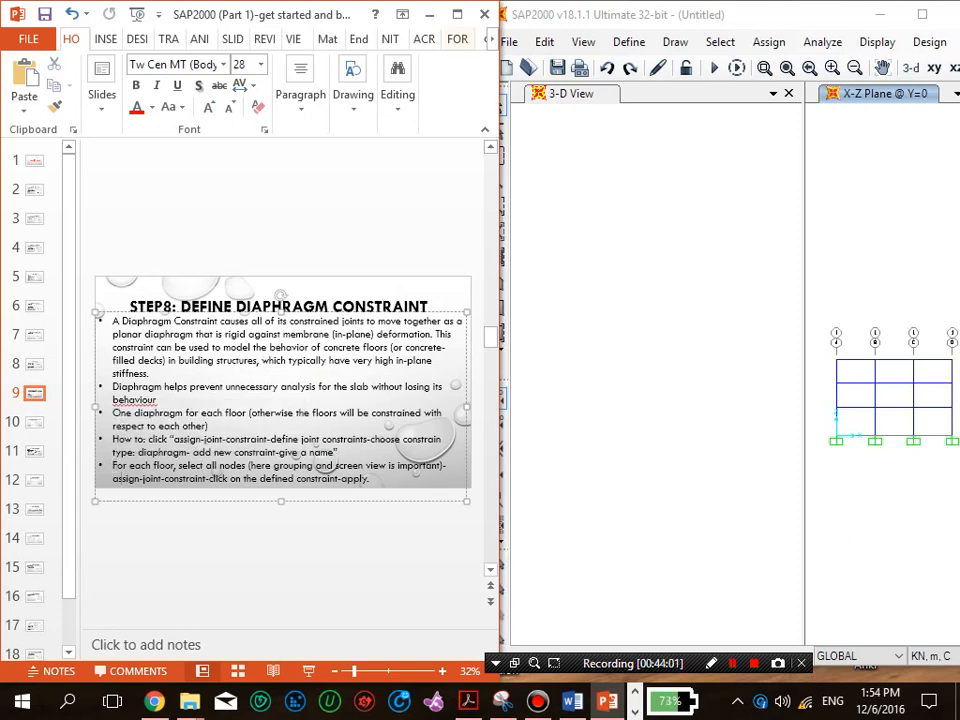
Step: Switch to SAP2000, show the X-Y plane at Z=3.5 beside the 3-D view, and window-select all joints and beams of that floor
left_click(922, 14)
left_click(400, 280)
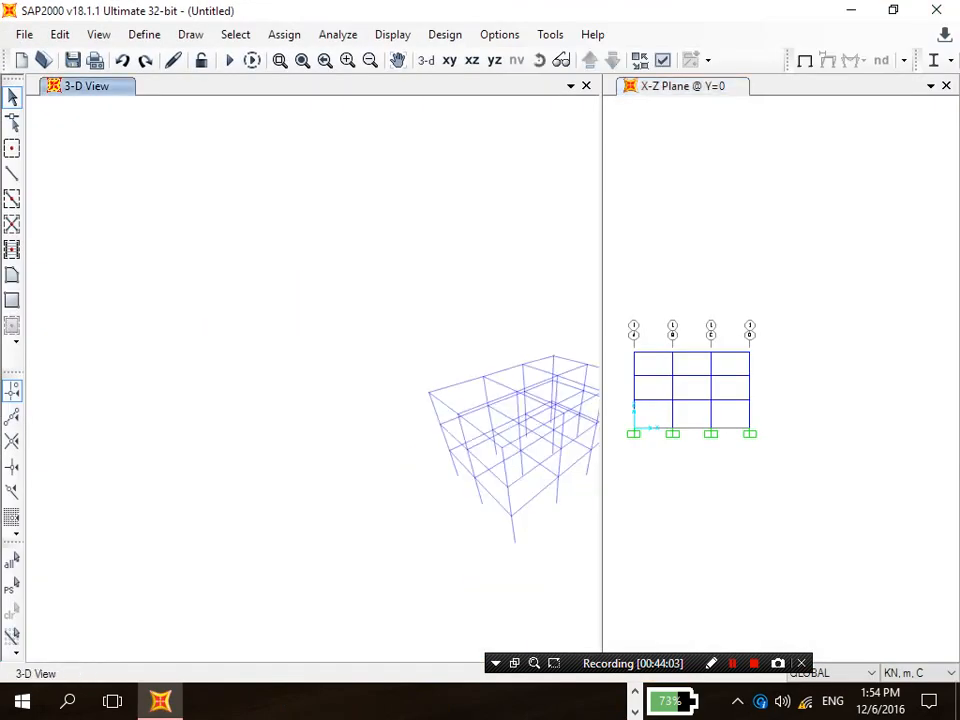
middle_click_drag(510, 430, 338, 442)
left_click(775, 300)
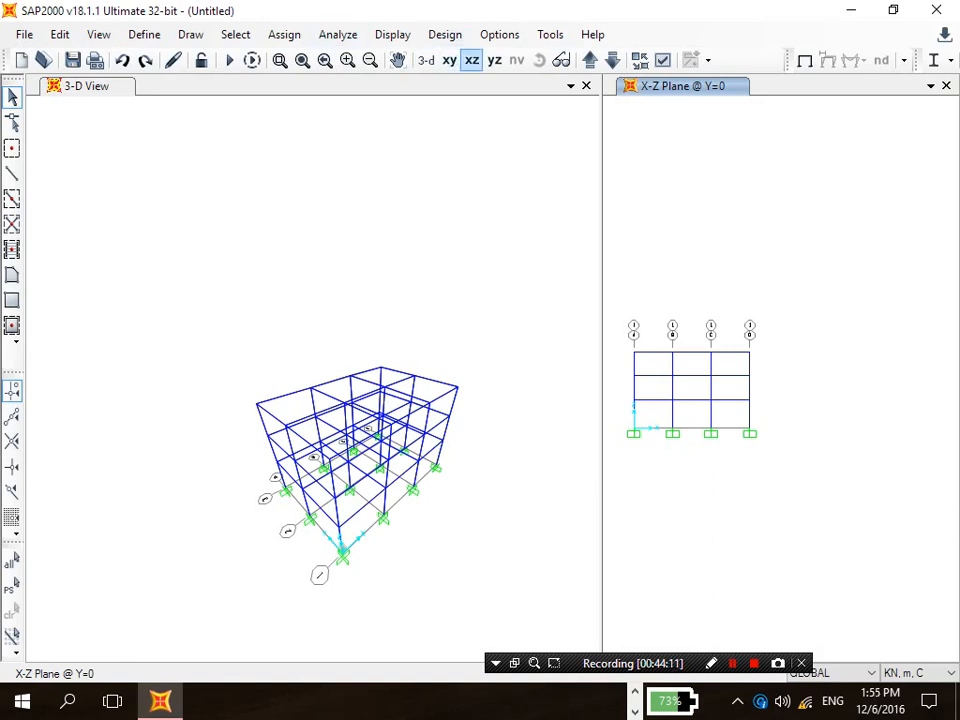
left_click(449, 60)
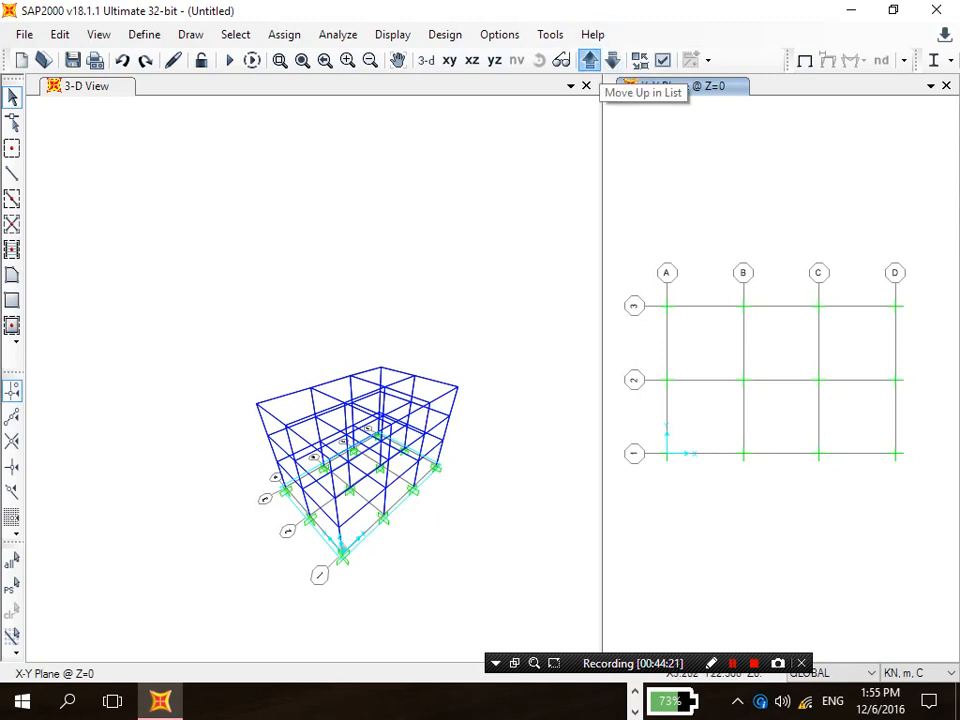
left_click(589, 60)
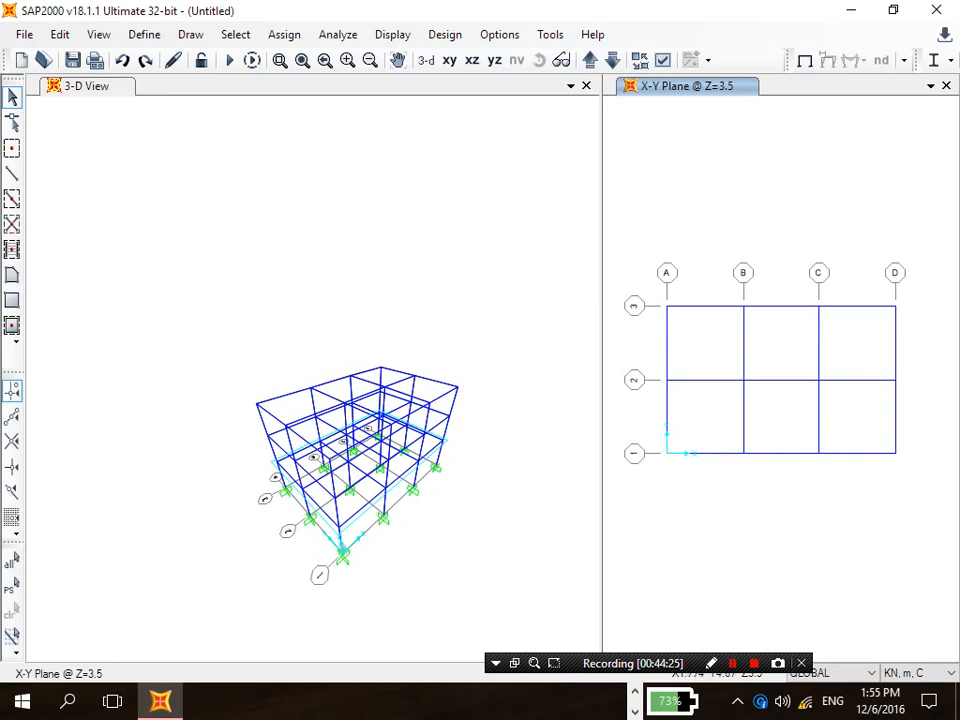
left_click_drag(644, 272, 677, 320)
left_click_drag(634, 255, 955, 495)
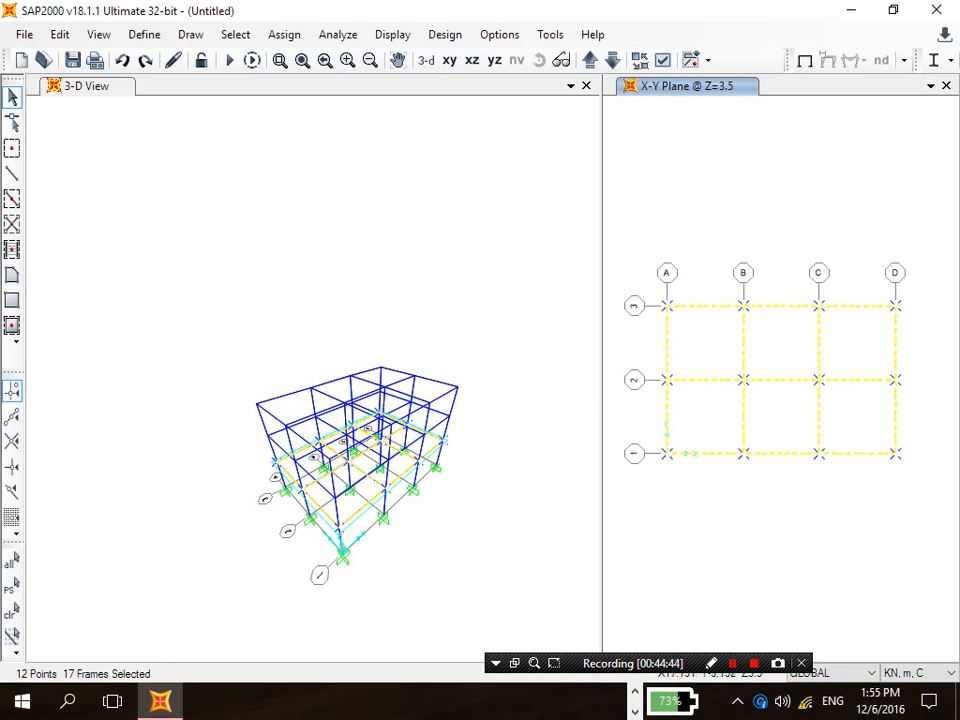
Step: Assign the DIAPH1 joint constraint to the selected first-floor joints, with the slide kept visible beside the model
mouse_move(750, 14)
left_mouse_down()
mouse_move(763, 40)
mouse_move(750, 39)
left_mouse_up()
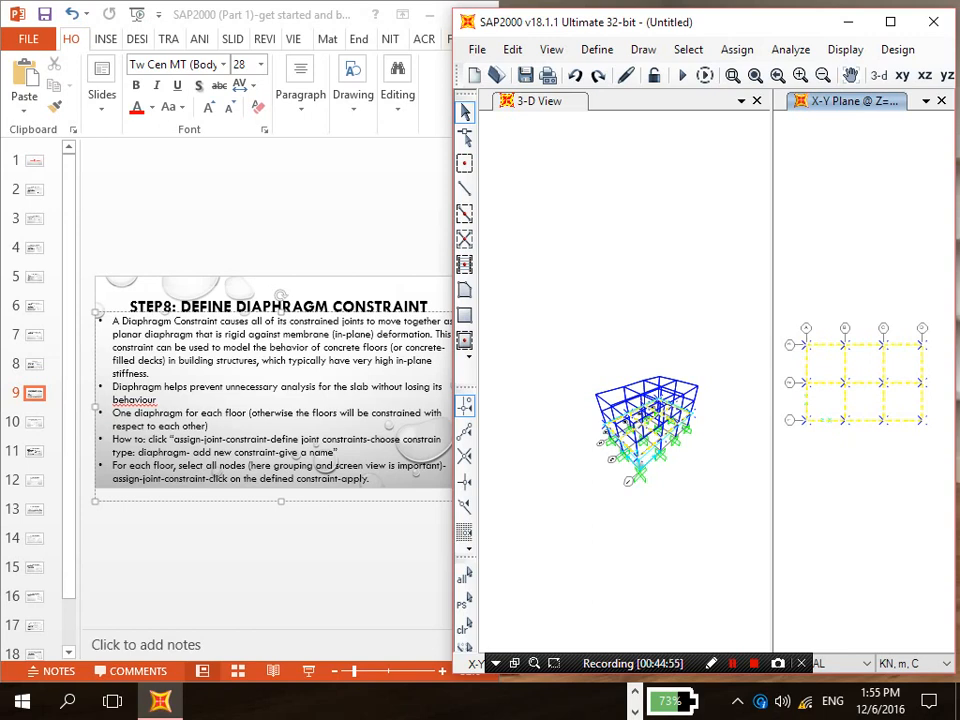
left_click(737, 49)
mouse_move(745, 74)
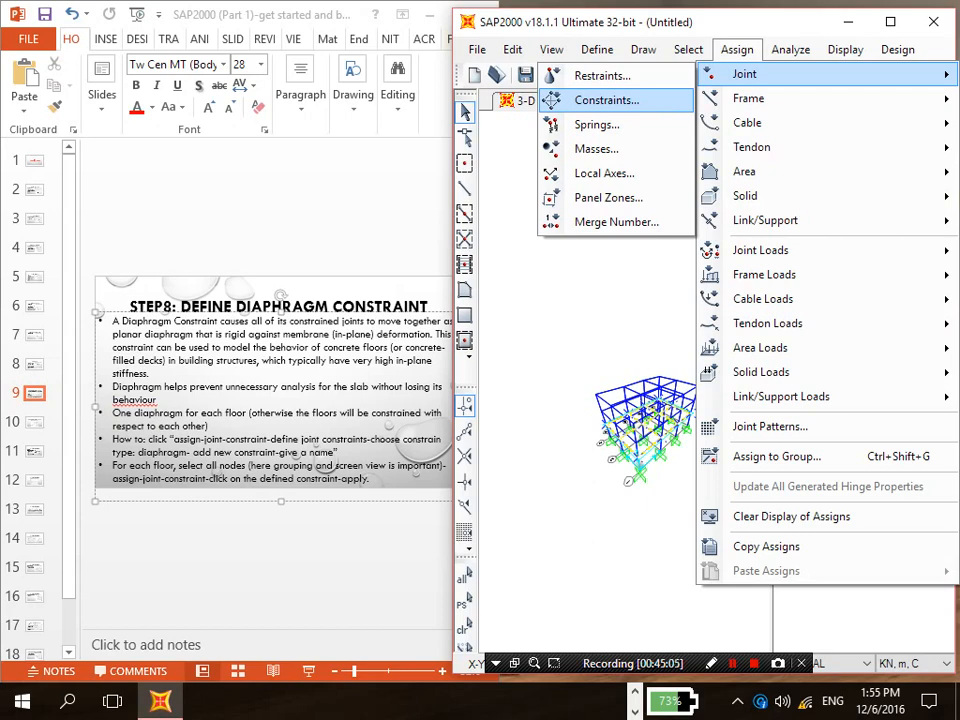
left_click(606, 100)
left_click_drag(613, 150, 532, 104)
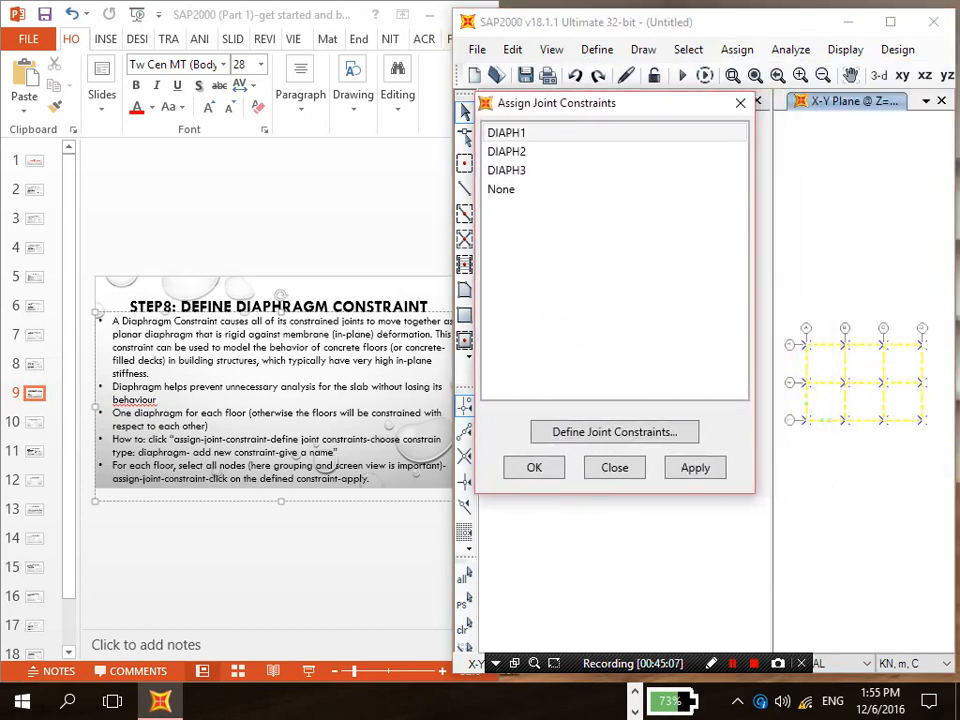
left_click(510, 132)
left_click(695, 467)
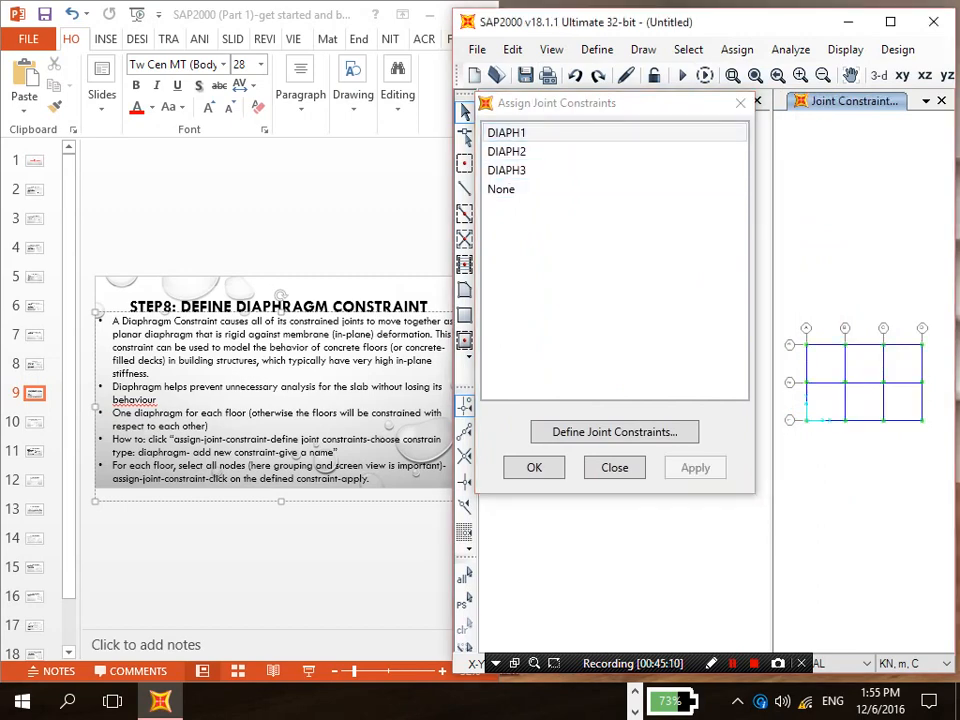
Step: Maximize SAP2000, select the whole floor in the X-Y plane at Z=6.5, and assign the DIAPH2 constraint to its joints
left_click(890, 21)
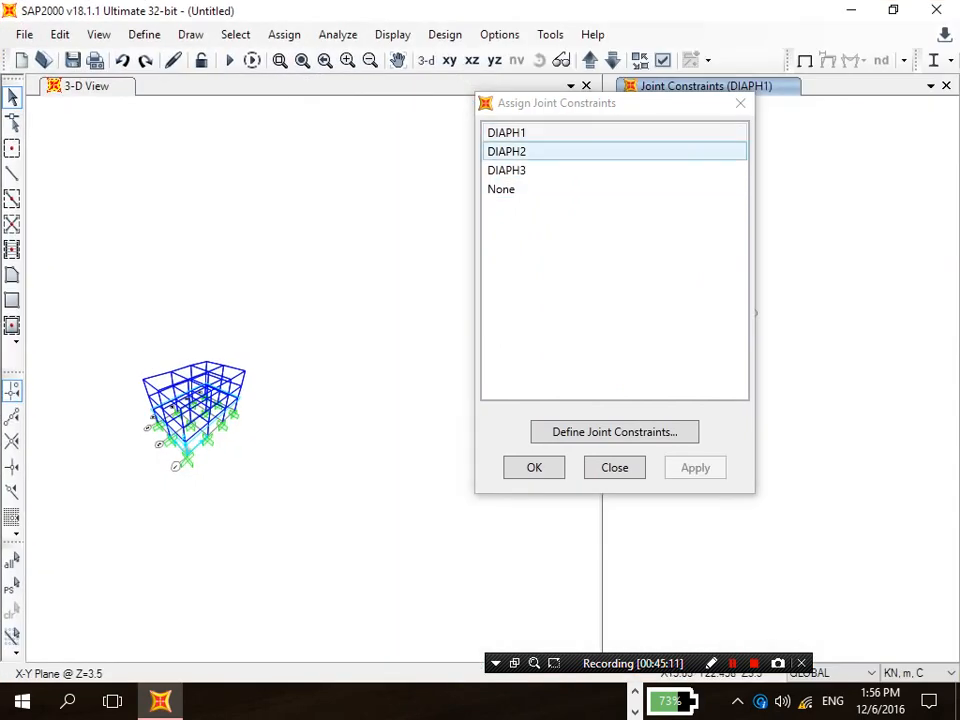
left_click_drag(648, 105, 467, 110)
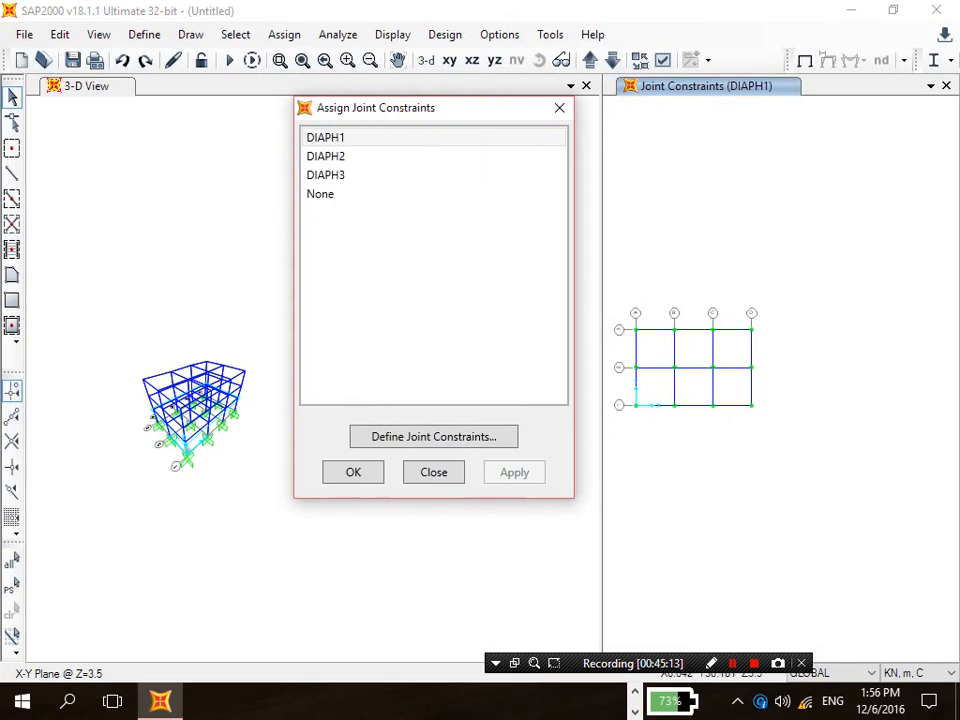
left_click(590, 61)
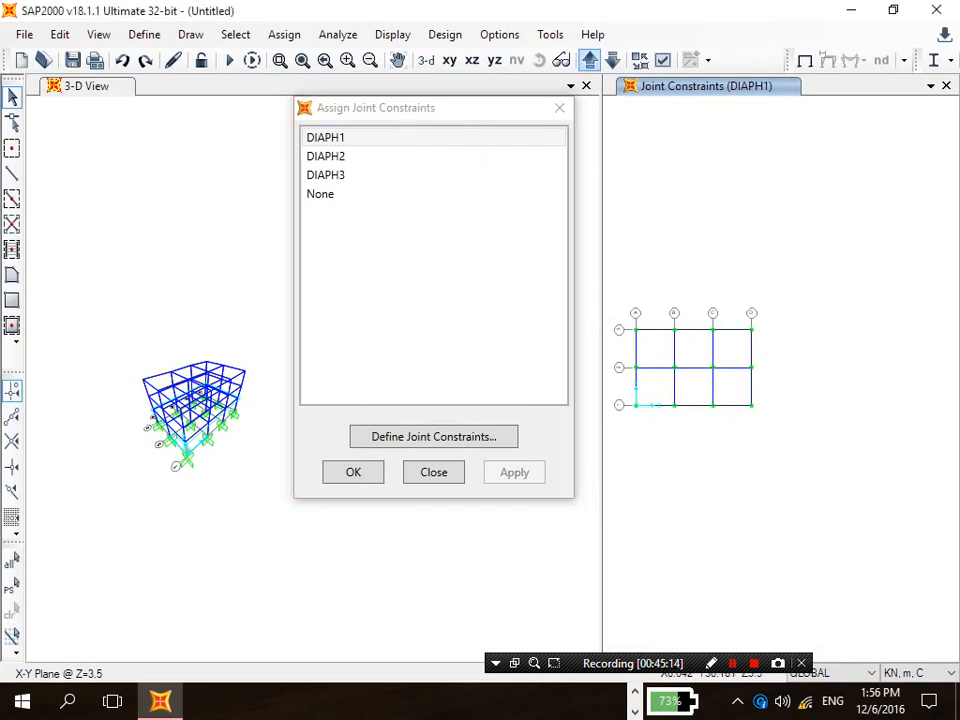
left_click(590, 61)
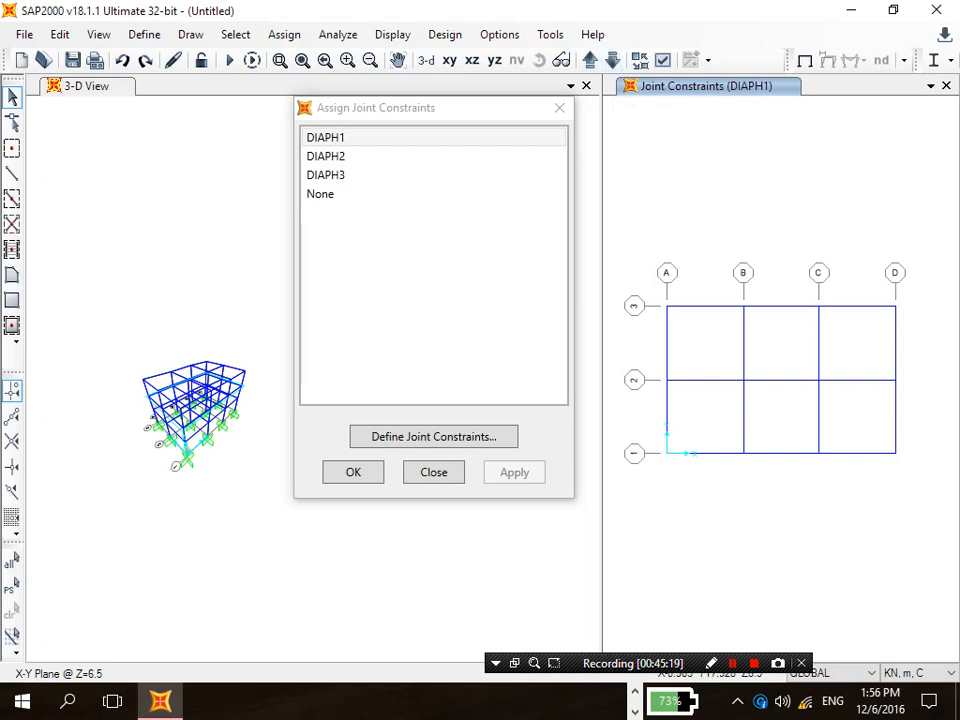
left_click_drag(642, 243, 907, 483)
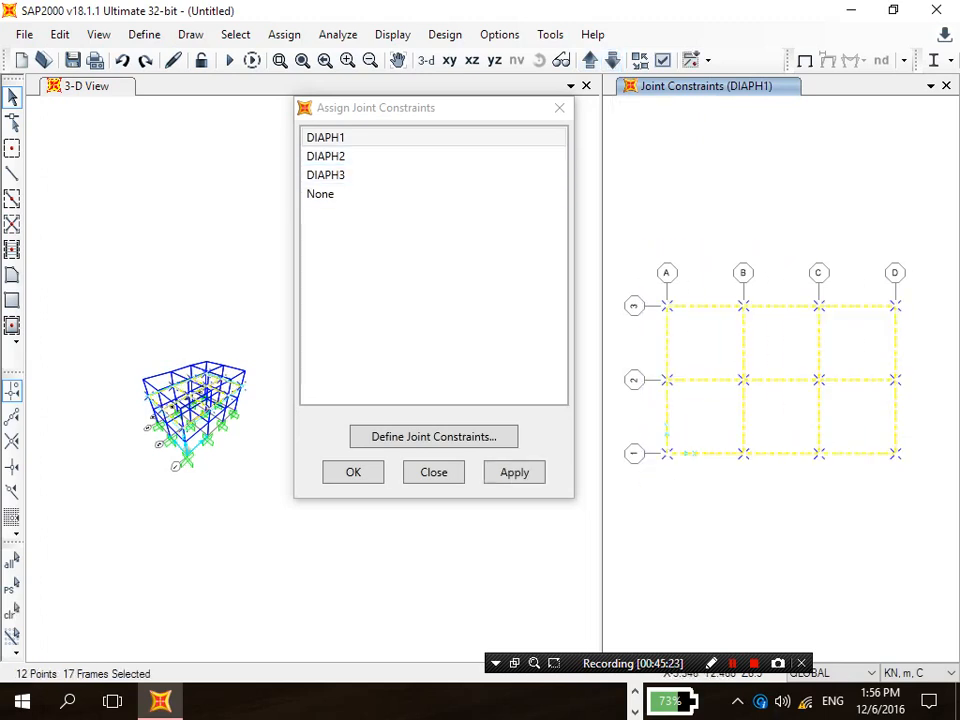
left_click(345, 157)
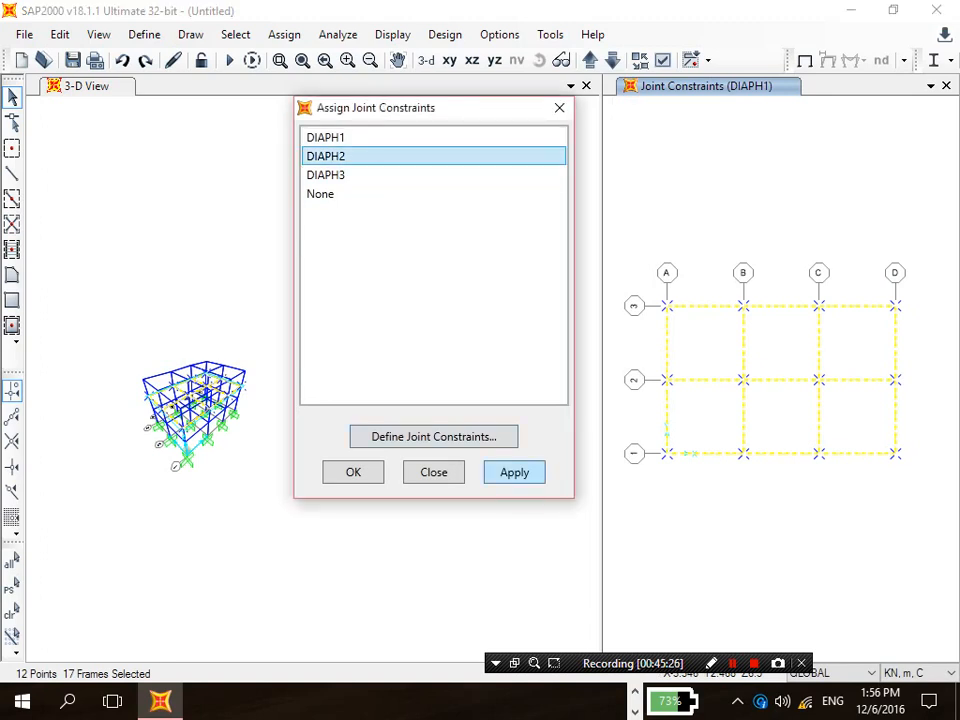
left_click(514, 472)
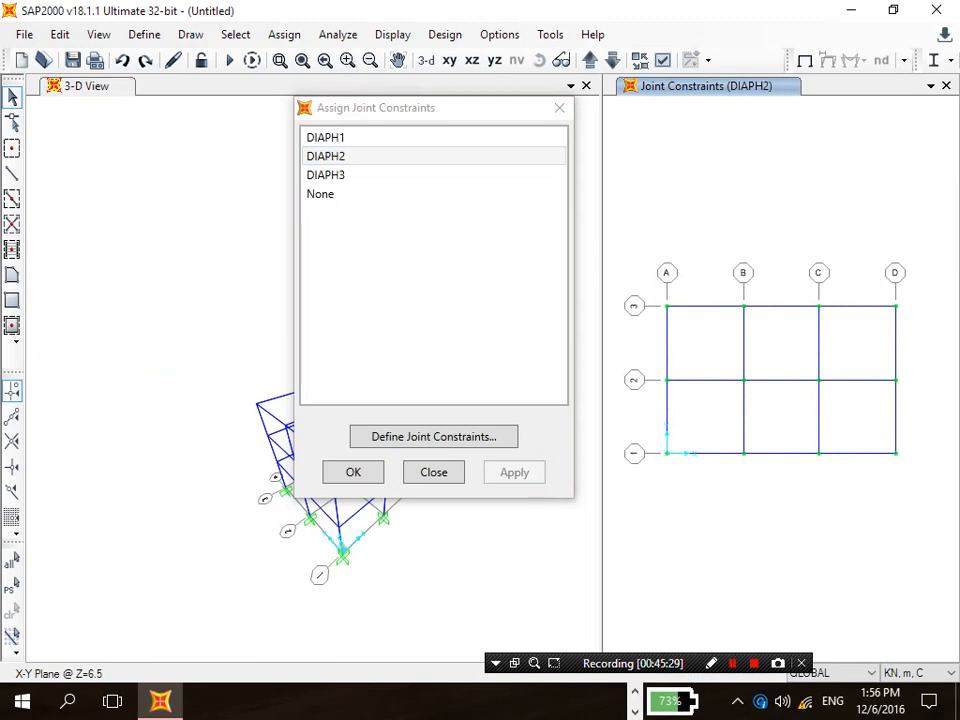
Step: Select the whole floor in the X-Y plane at Z=9.5, assign the DIAPH3 constraint to its joints, and close the assignment
left_click(590, 60)
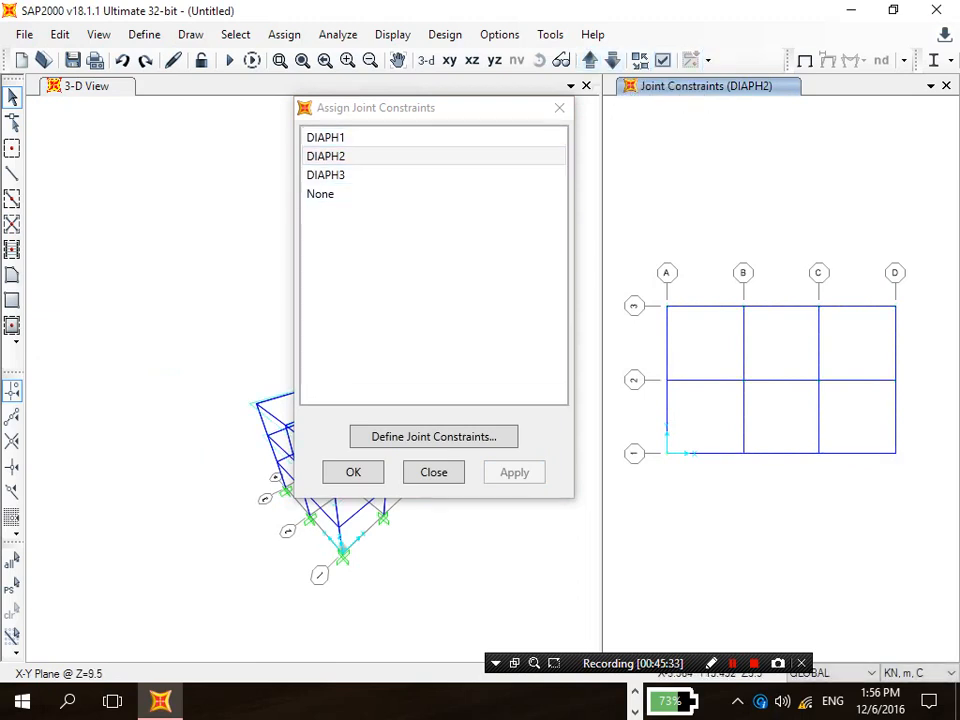
left_click_drag(442, 115, 474, 126)
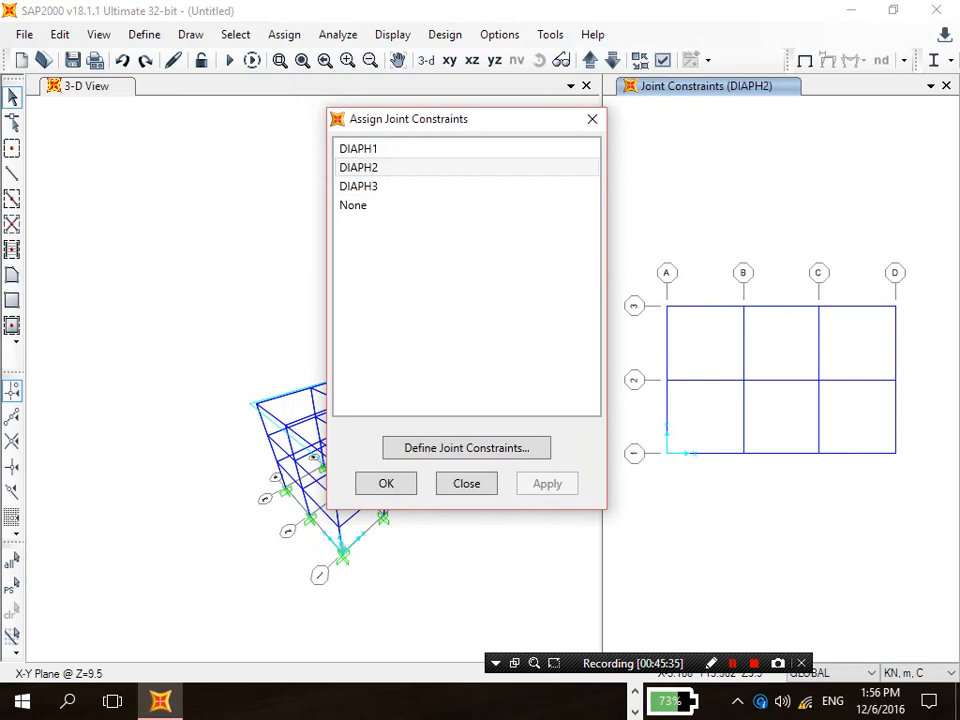
left_click(358, 186)
left_click_drag(638, 256, 945, 508)
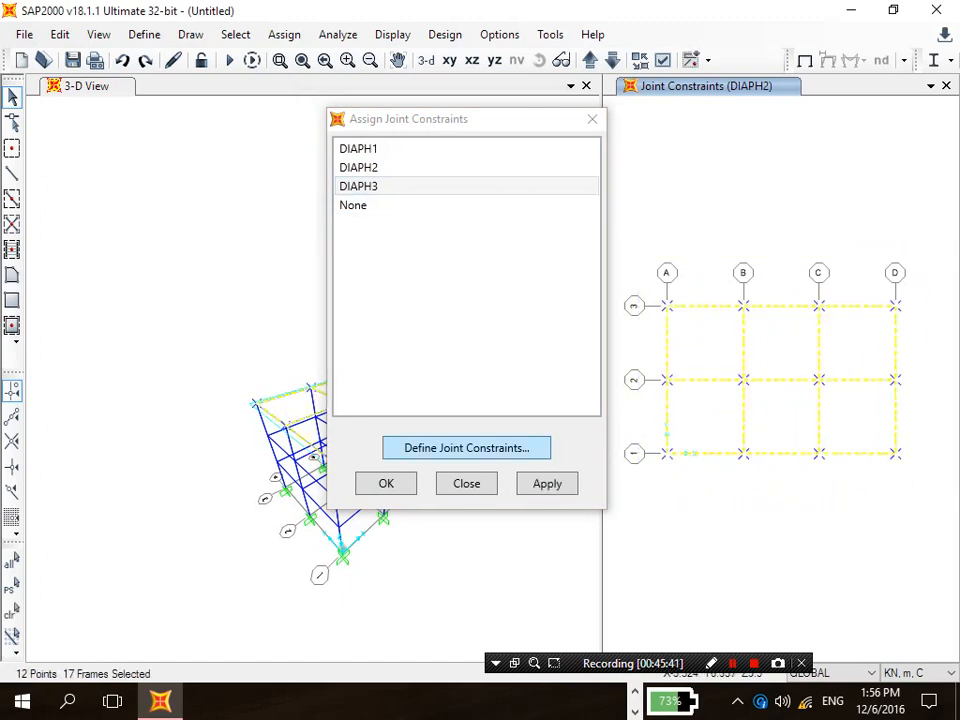
left_click(547, 483)
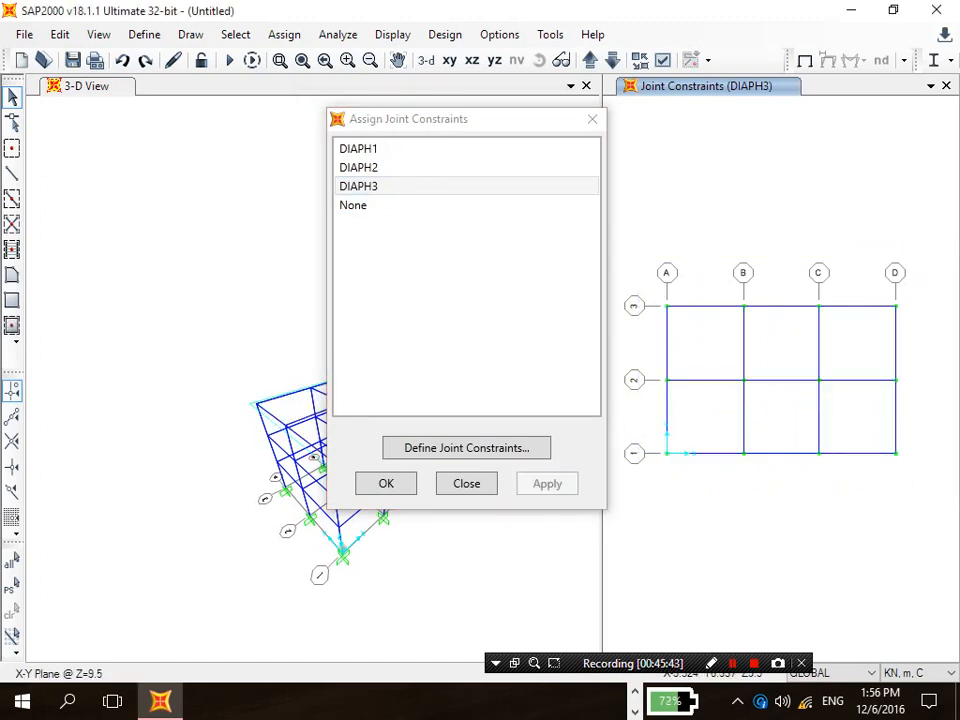
left_click(386, 483)
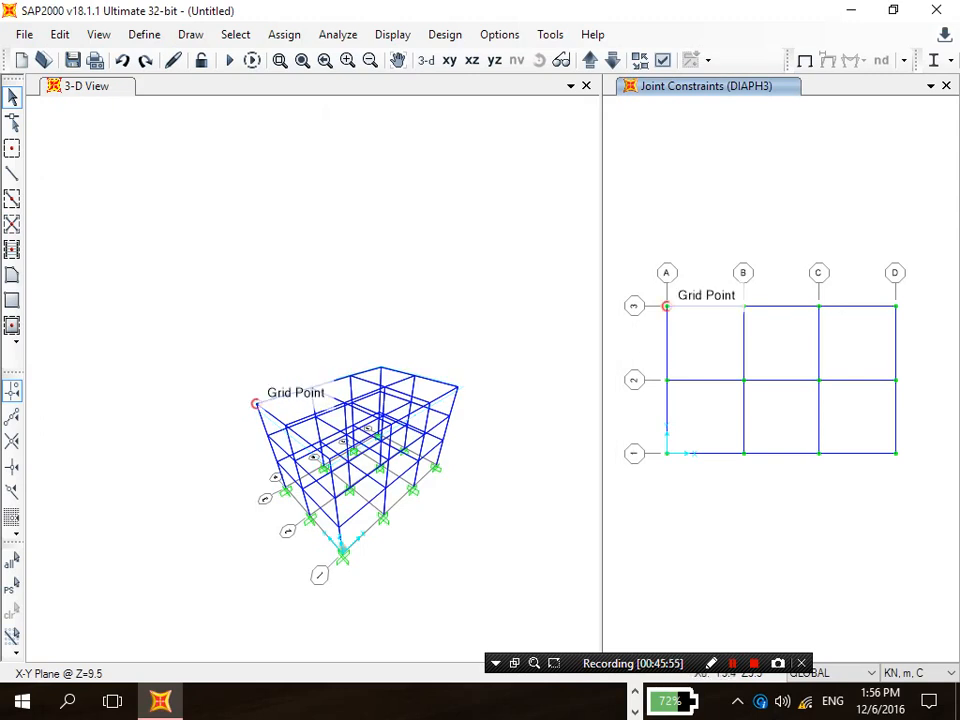
Step: Inspect the assignments and loads of the roof corner joint at A-3, and select the roof beam between A and B on line 3
right_click(255, 403)
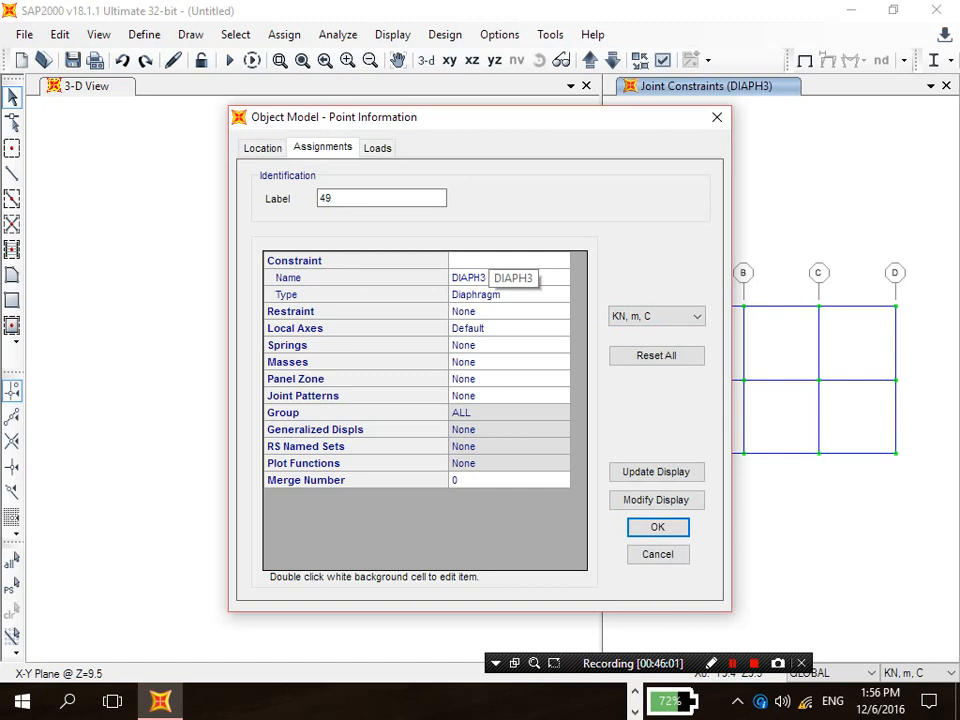
left_click(377, 148)
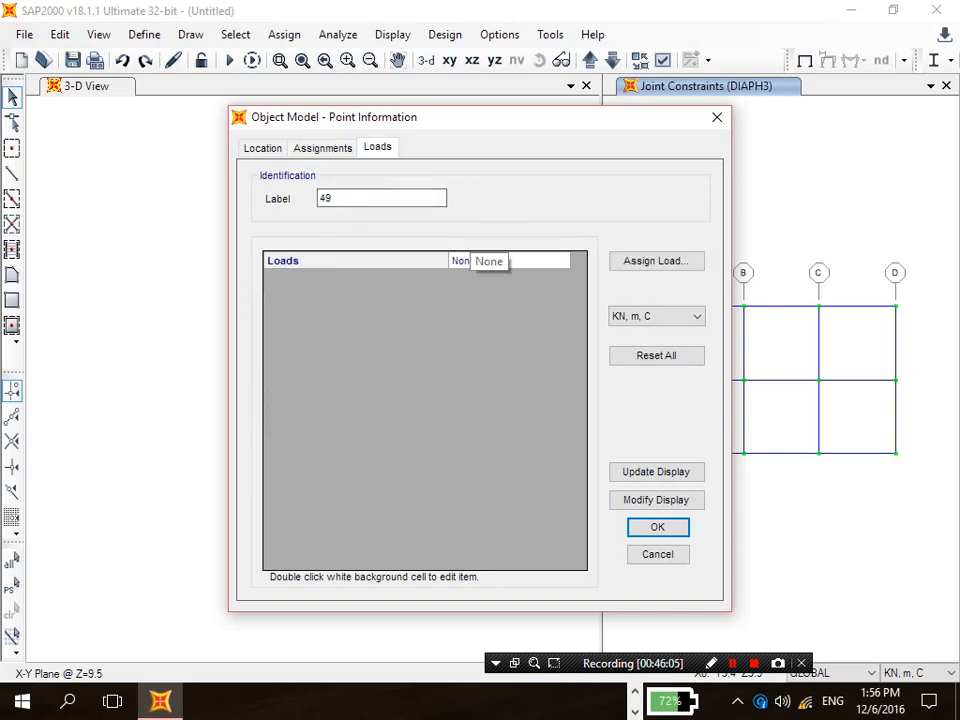
left_click(717, 117)
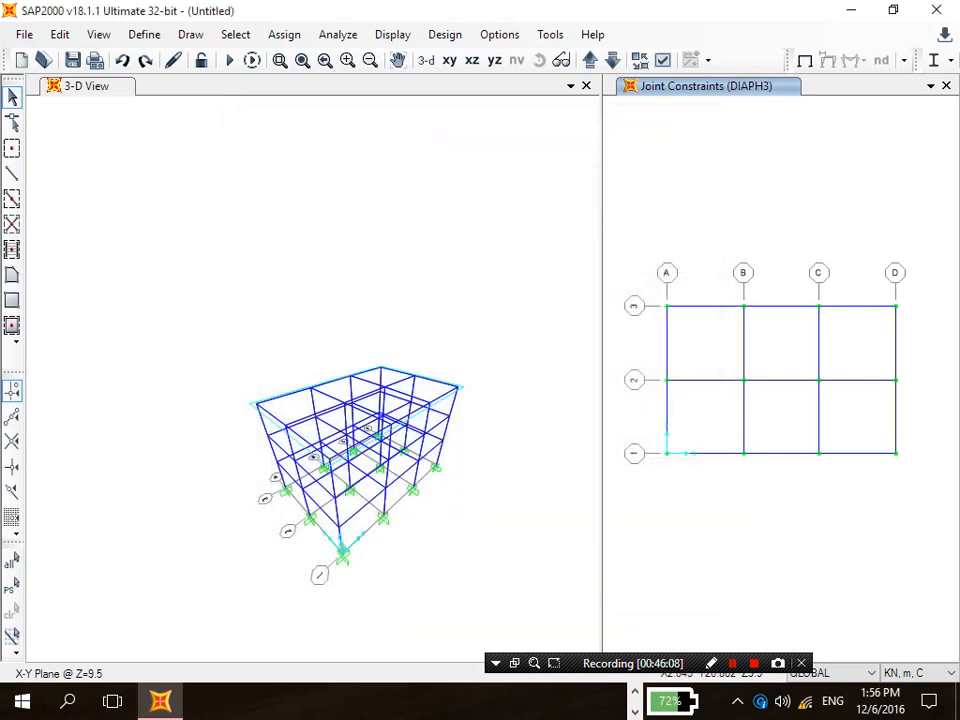
left_click(706, 306)
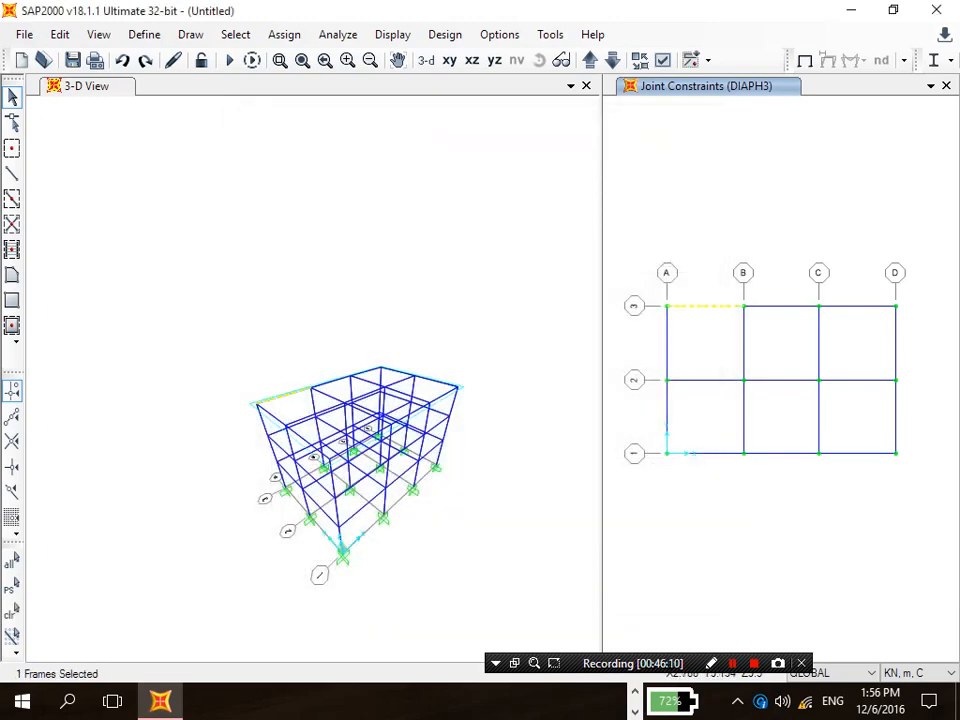
Step: Inspect the assignments of the roof beam between A and B on line 3, and close its line information
right_click(711, 310)
right_click(694, 307)
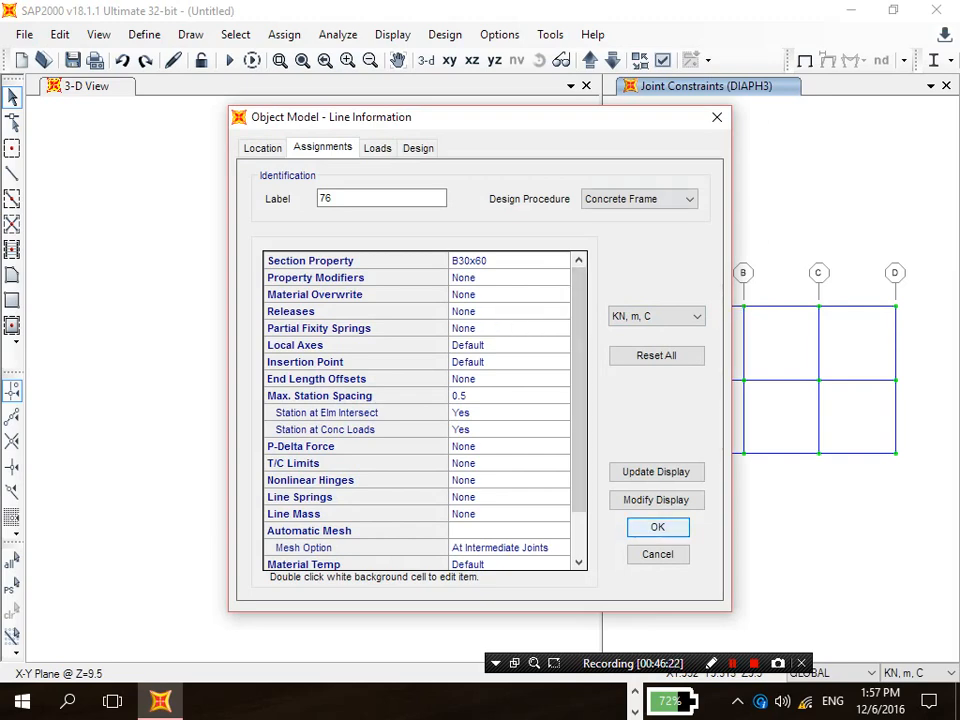
left_click(657, 527)
Step: Restore SAP2000 to a smaller window and switch to PowerPoint to view slide 10 on defining the diaphragm constraint
left_click(893, 10)
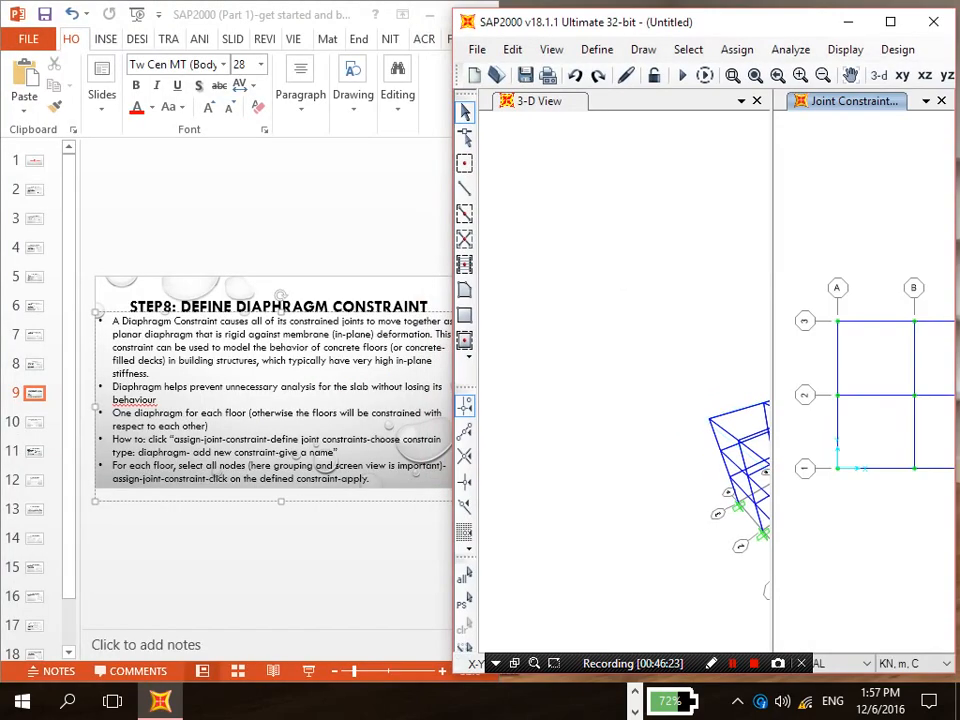
left_click(218, 478)
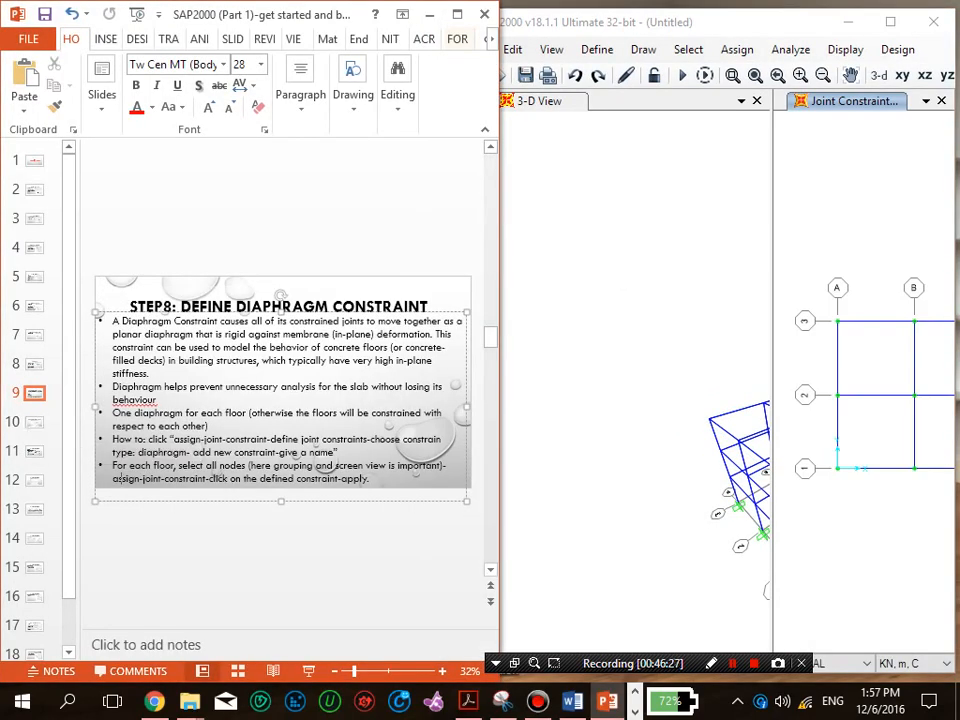
scroll(115, 478, "down", 1)
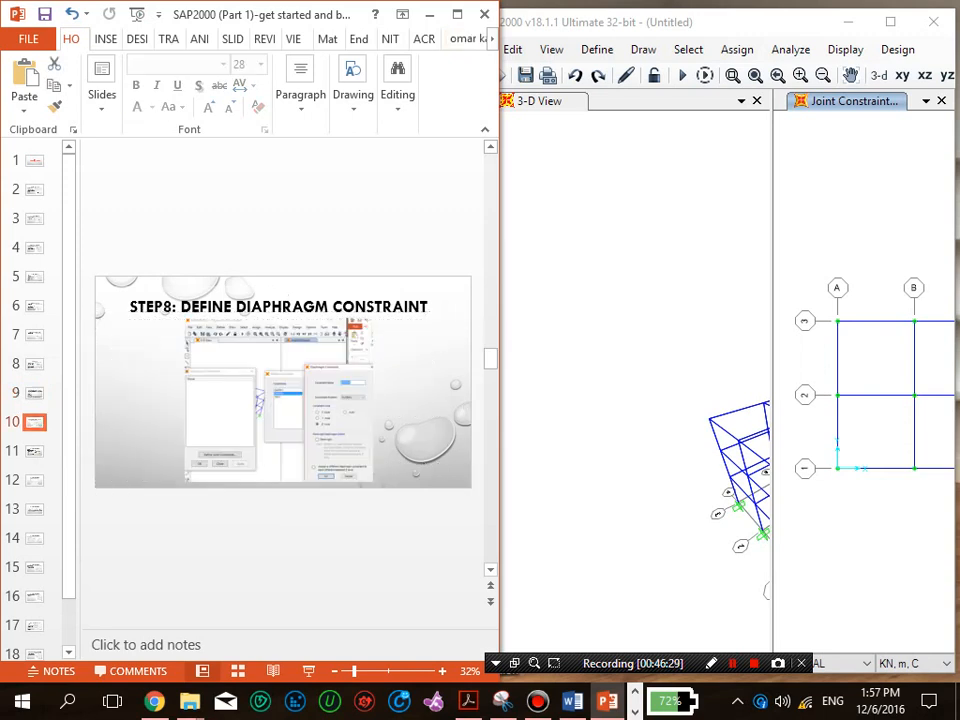
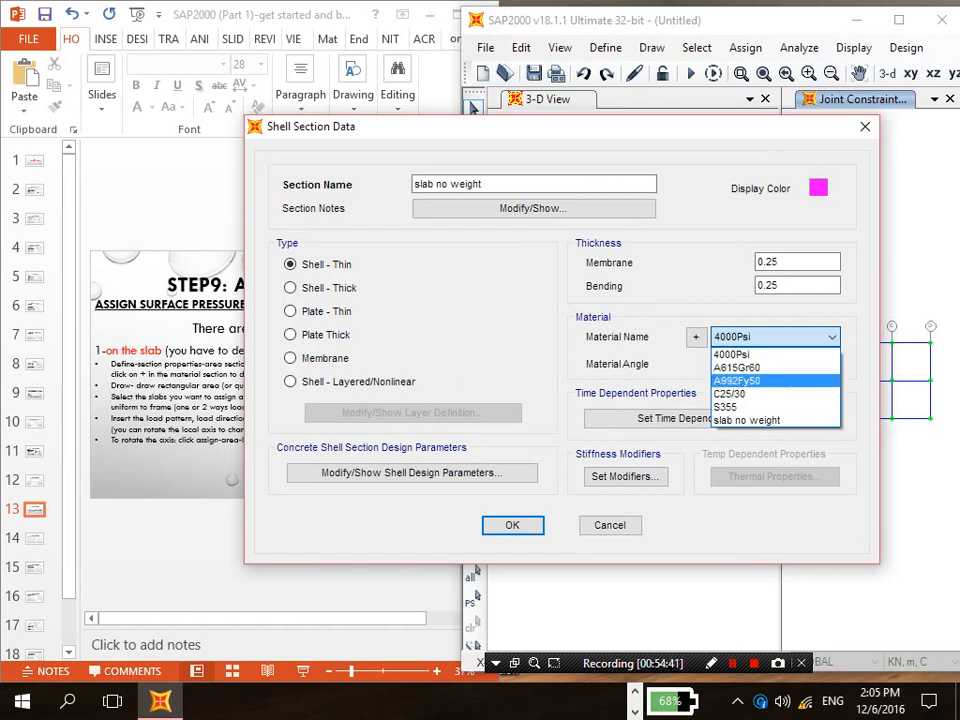
Step: Add a new Italian-region concrete material of grade C8/10 from the shell section's material setting, and view its properties without changing them
left_click(696, 338)
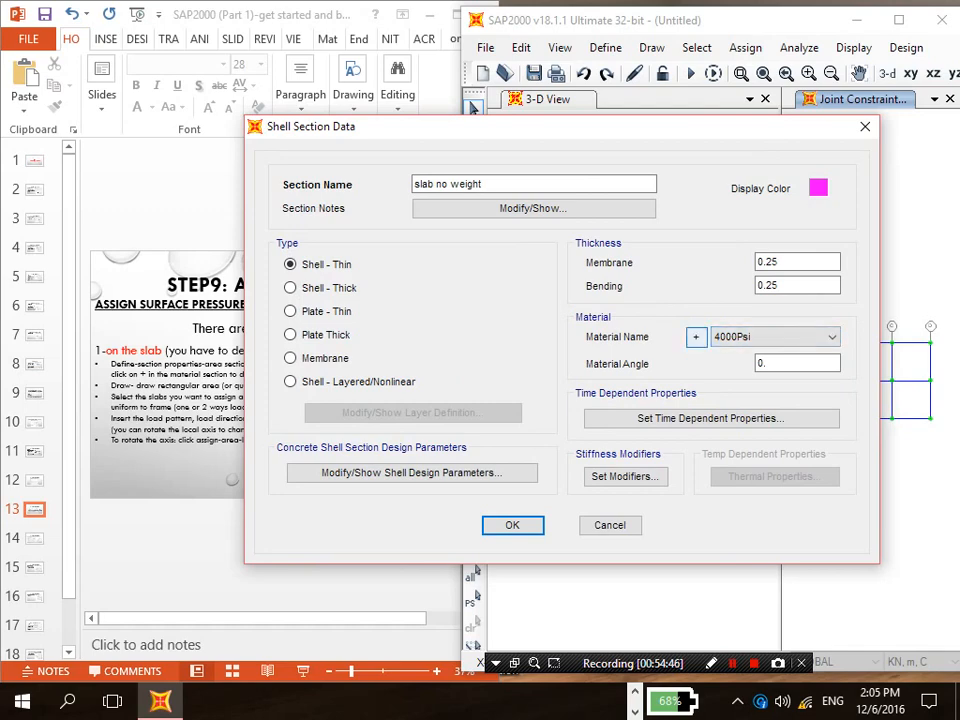
left_click(696, 337)
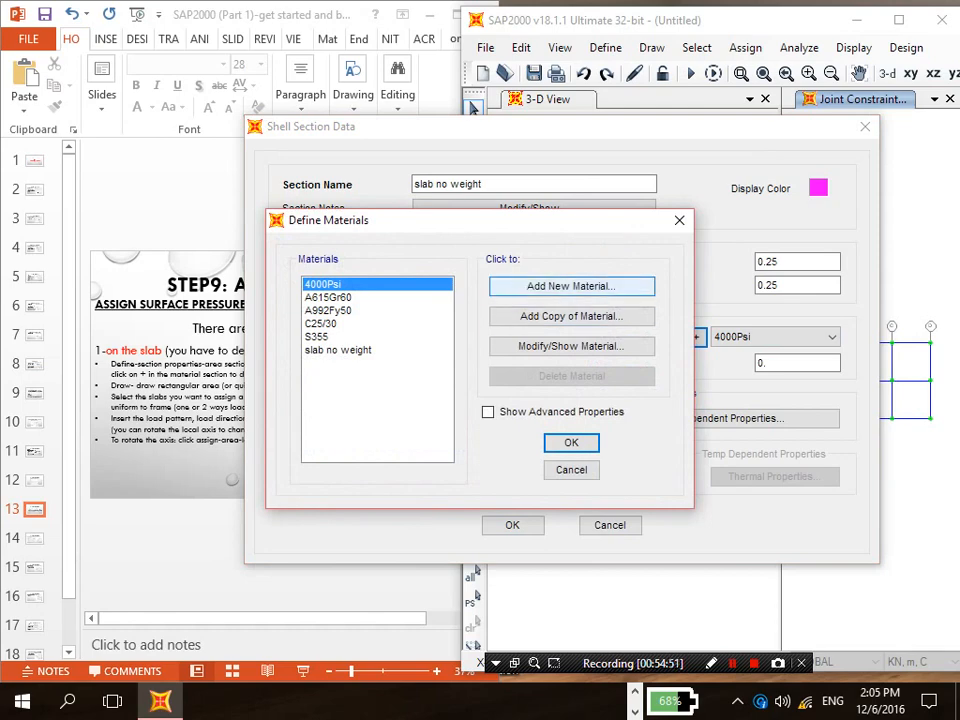
left_click(571, 286)
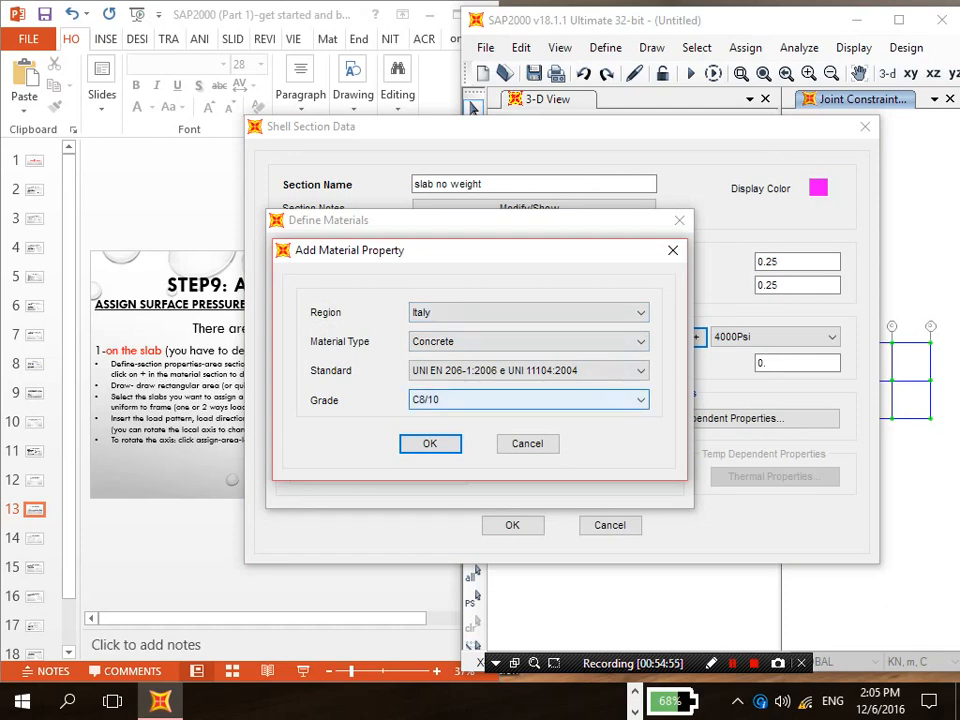
key("Return")
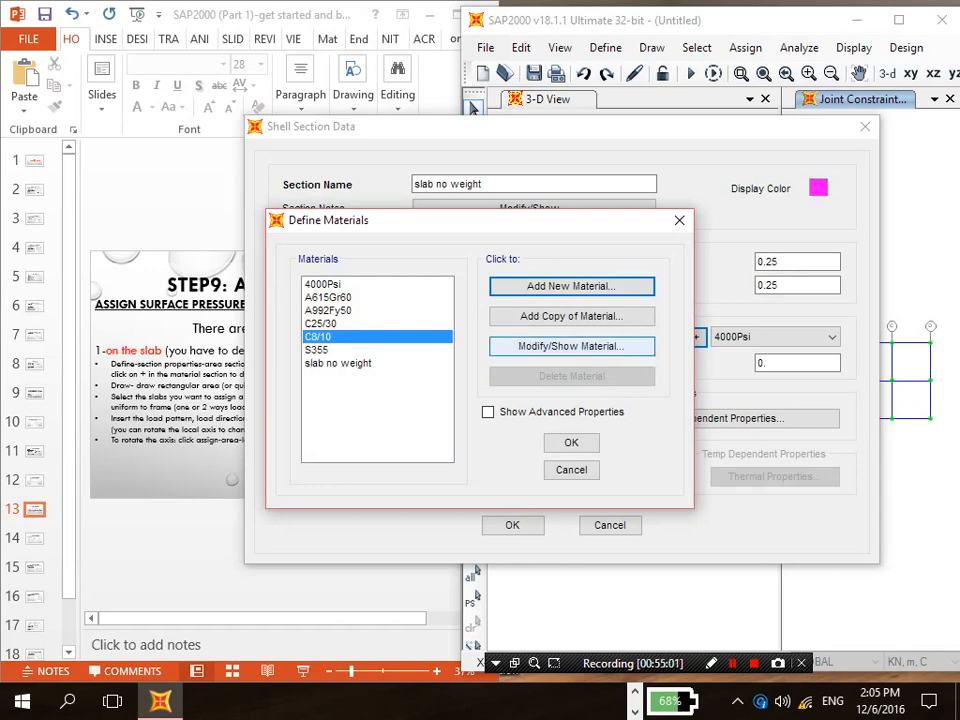
left_click(571, 346)
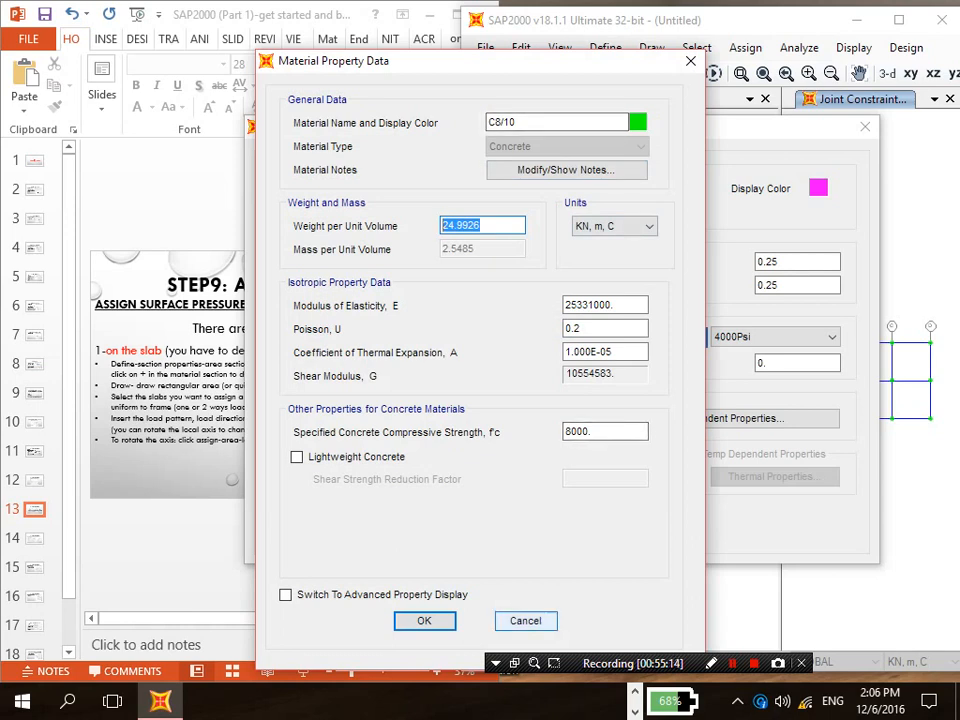
left_click(526, 621)
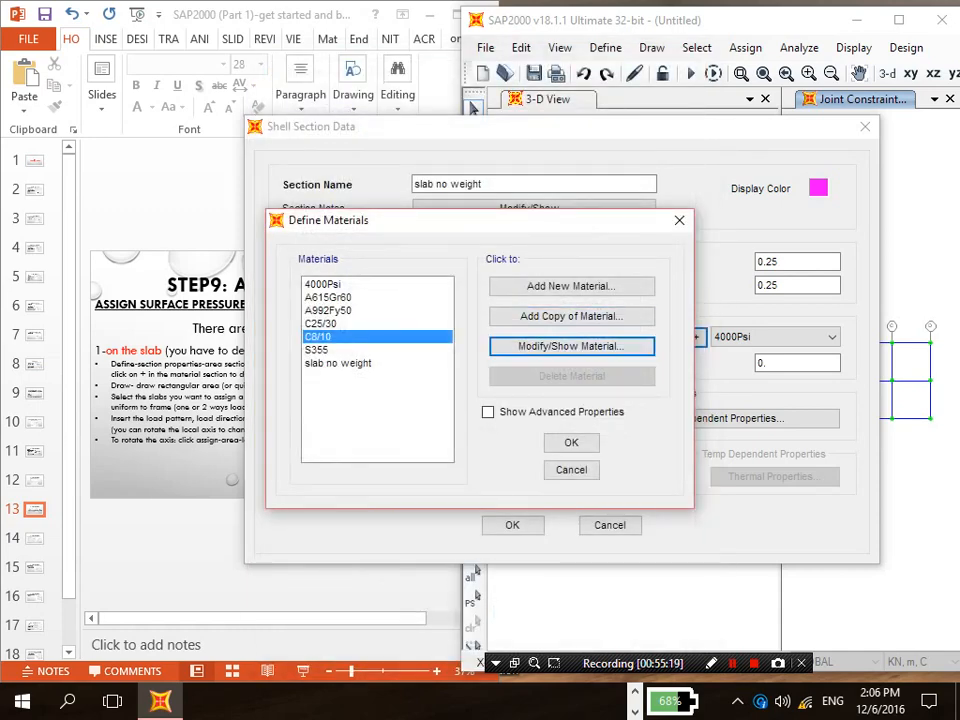
Step: Select the slab no weight material in the materials list and accept the material definitions
left_click(322, 324)
left_click(320, 337)
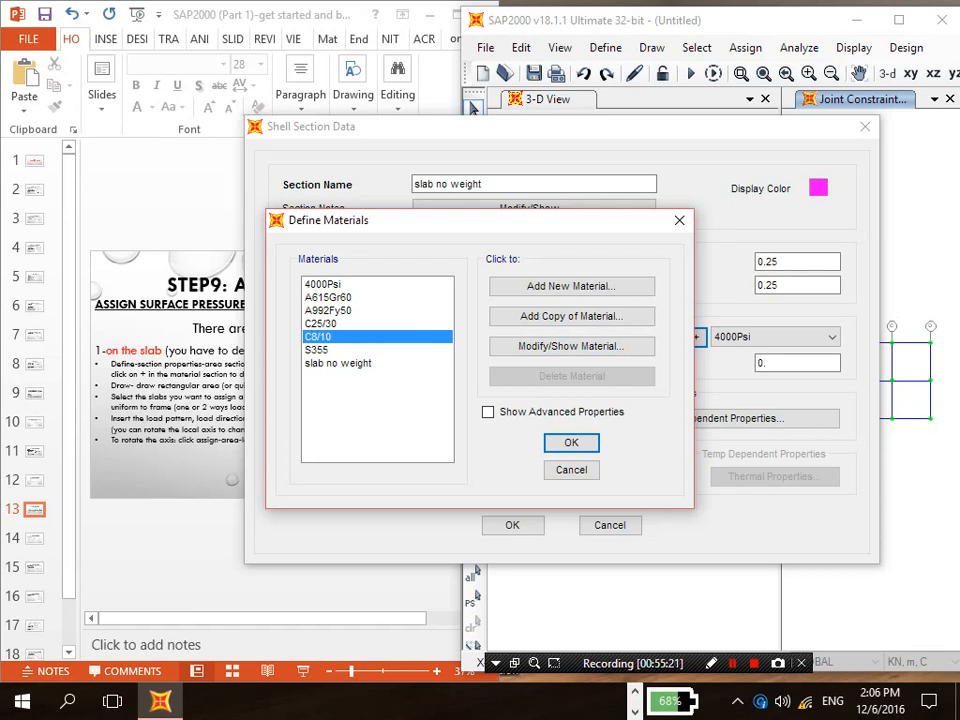
left_click(338, 363)
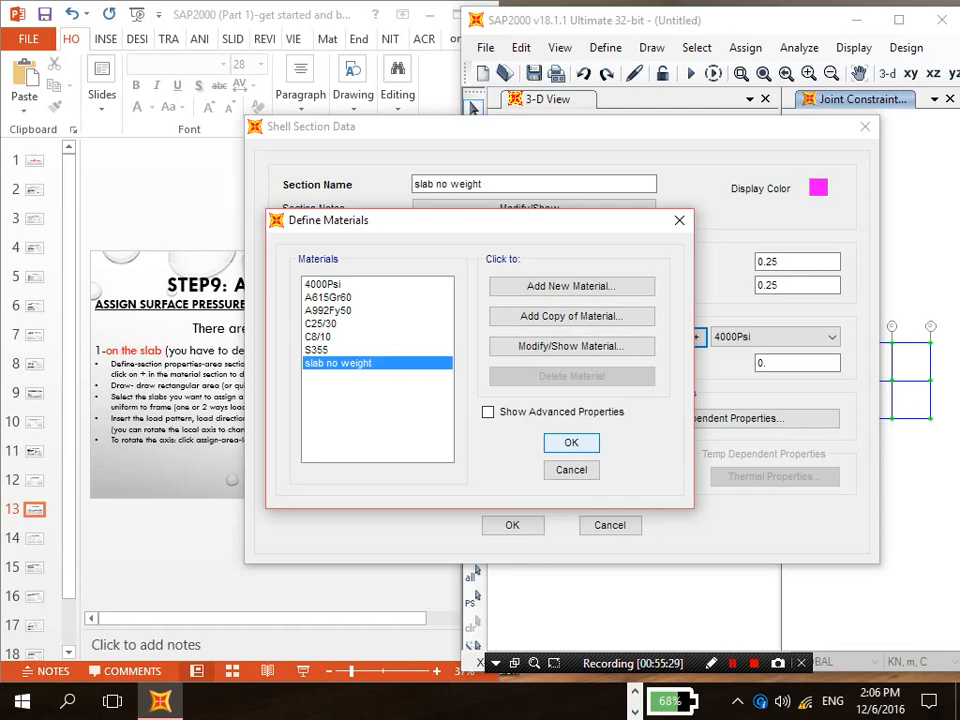
left_click(571, 443)
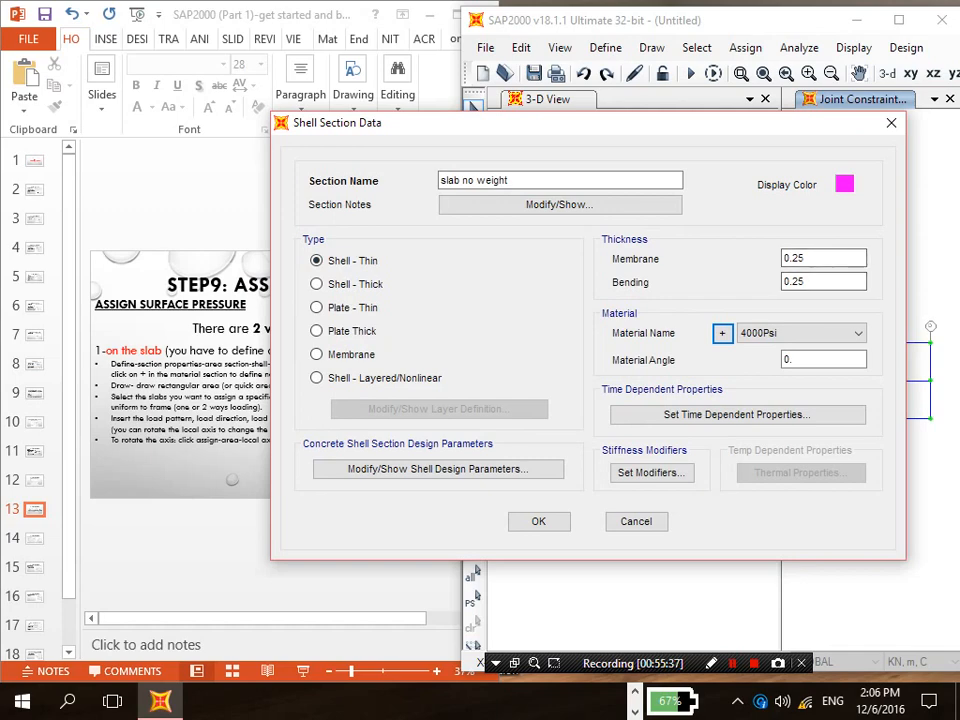
Step: Move the shell section data aside and consult slide 14 in PowerPoint for the slab section settings
left_click_drag(520, 123, 756, 132)
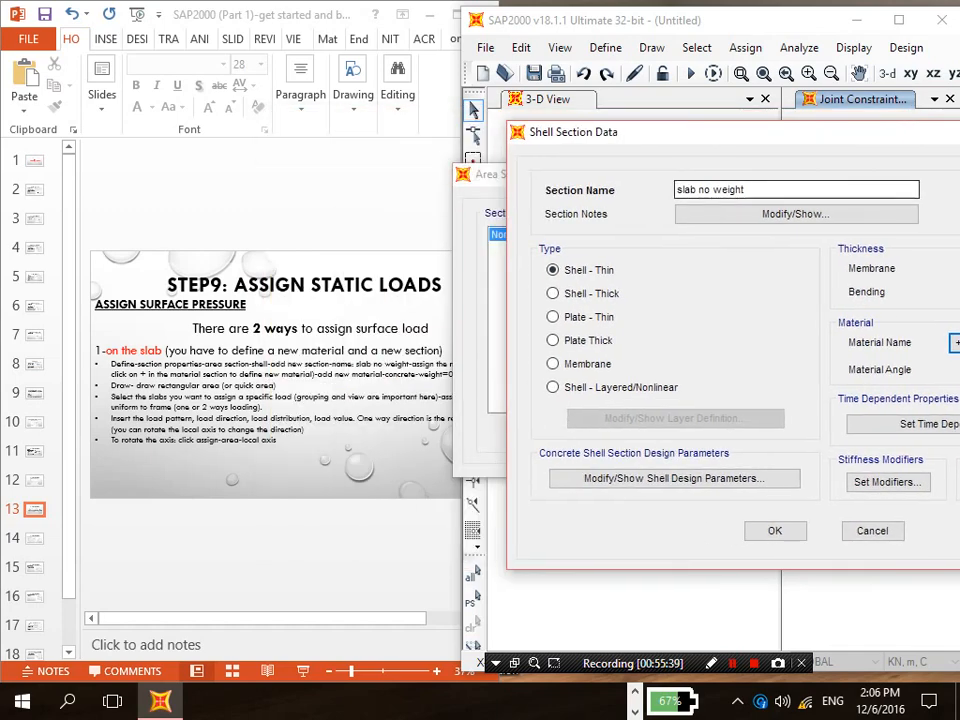
left_click(250, 545)
left_click(35, 538)
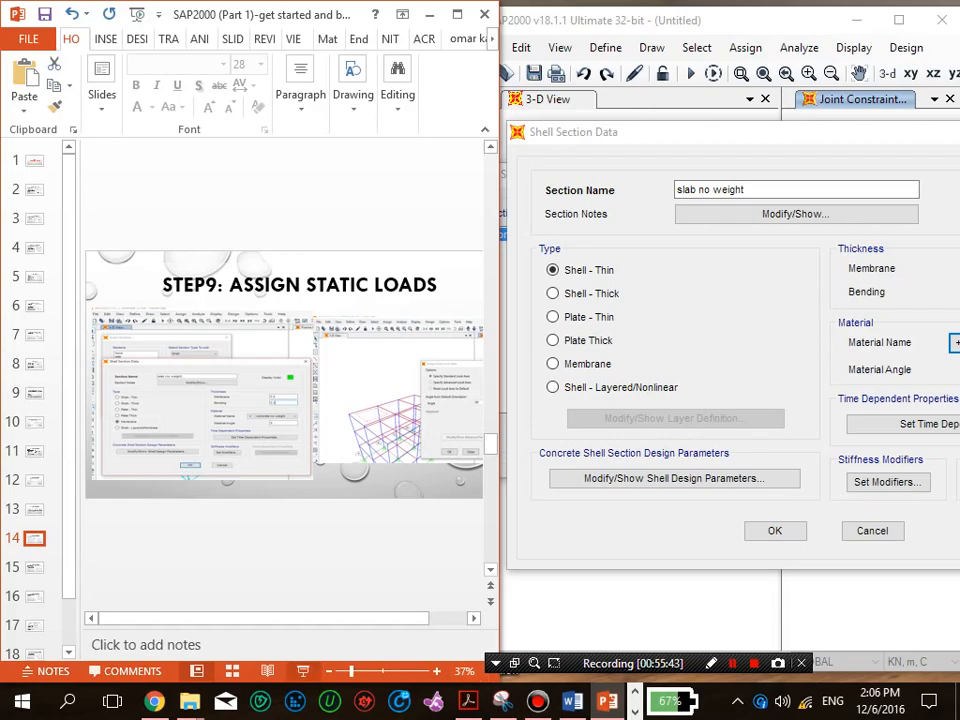
key("shift+F5")
key("Escape")
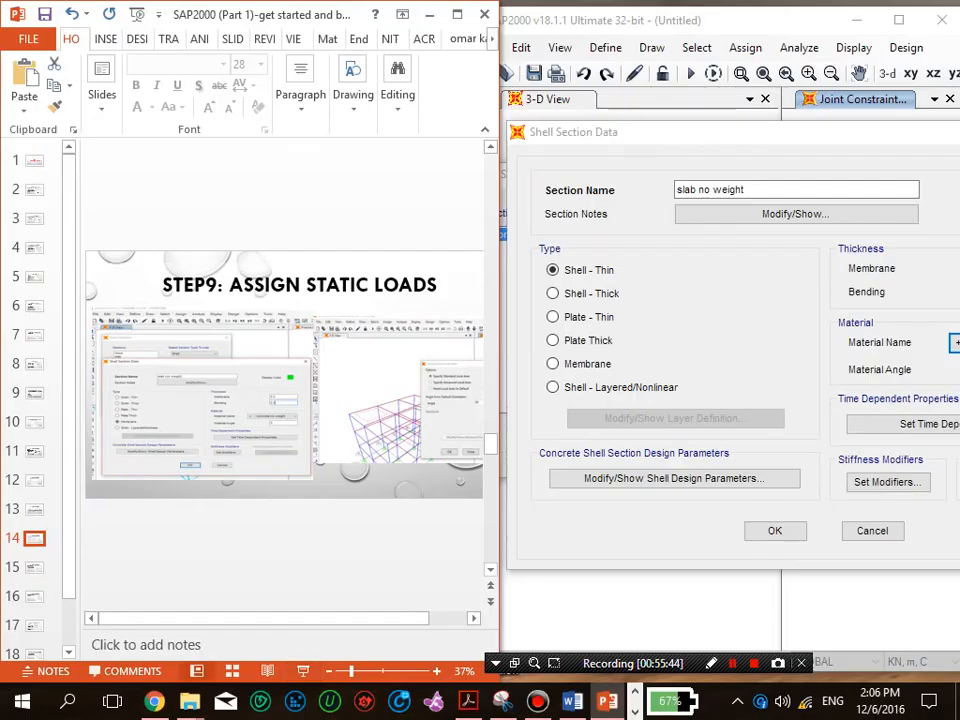
Step: Set both the membrane and bending thickness of the slab no weight shell section to 0.2 m
left_click_drag(797, 201, 543, 108)
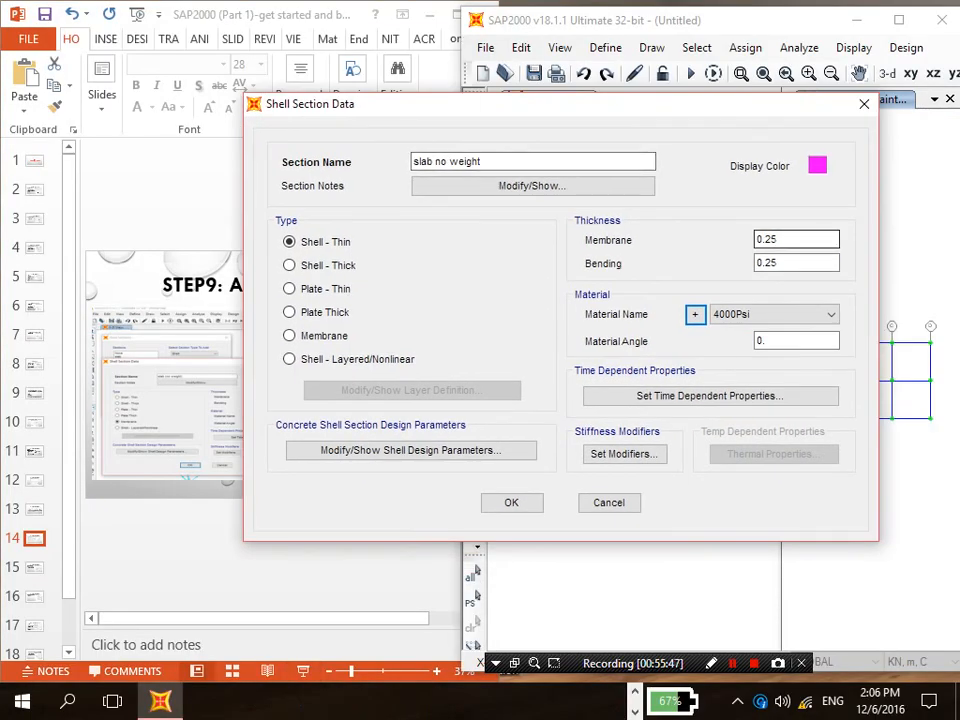
left_click(773, 239)
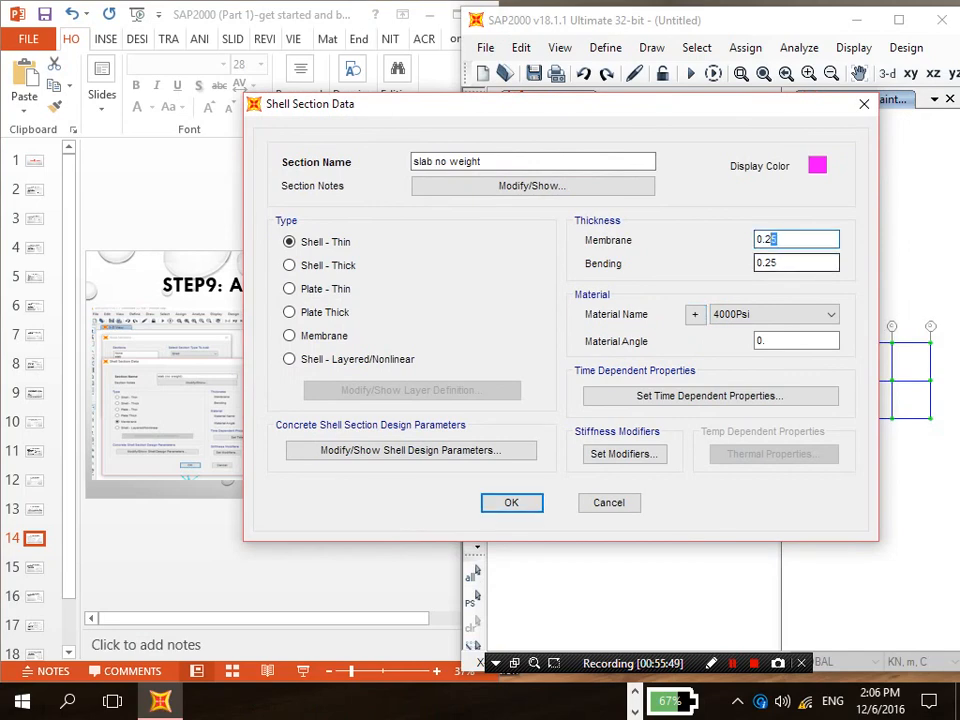
key("BackSpace")
left_click(785, 263)
key("BackSpace")
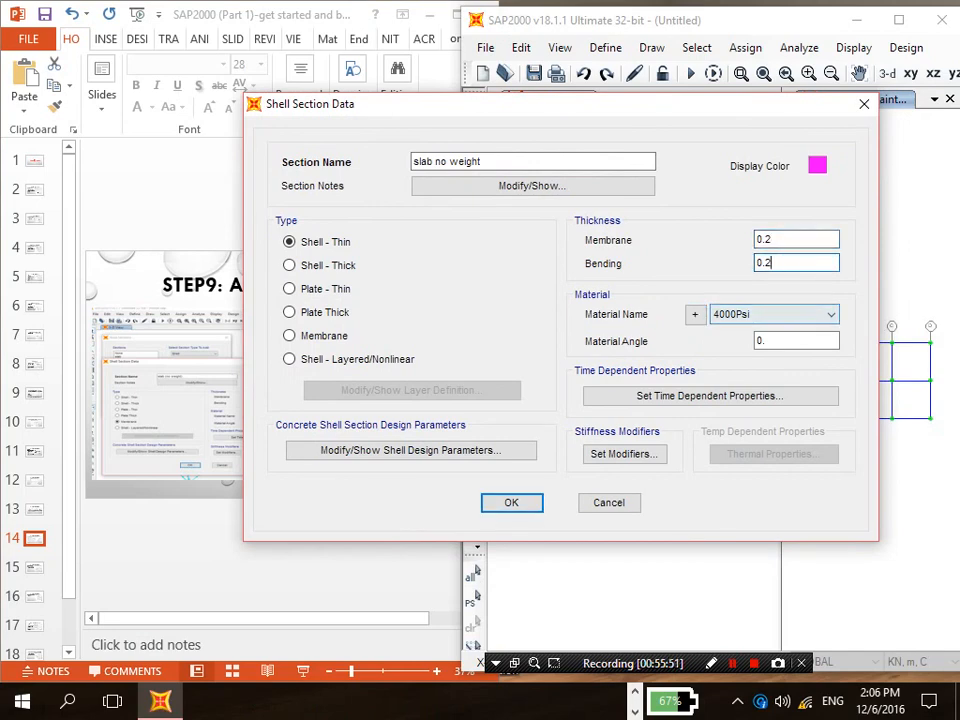
Step: Assign the slab no weight material to the shell section and accept the section and the area section list
left_click(830, 314)
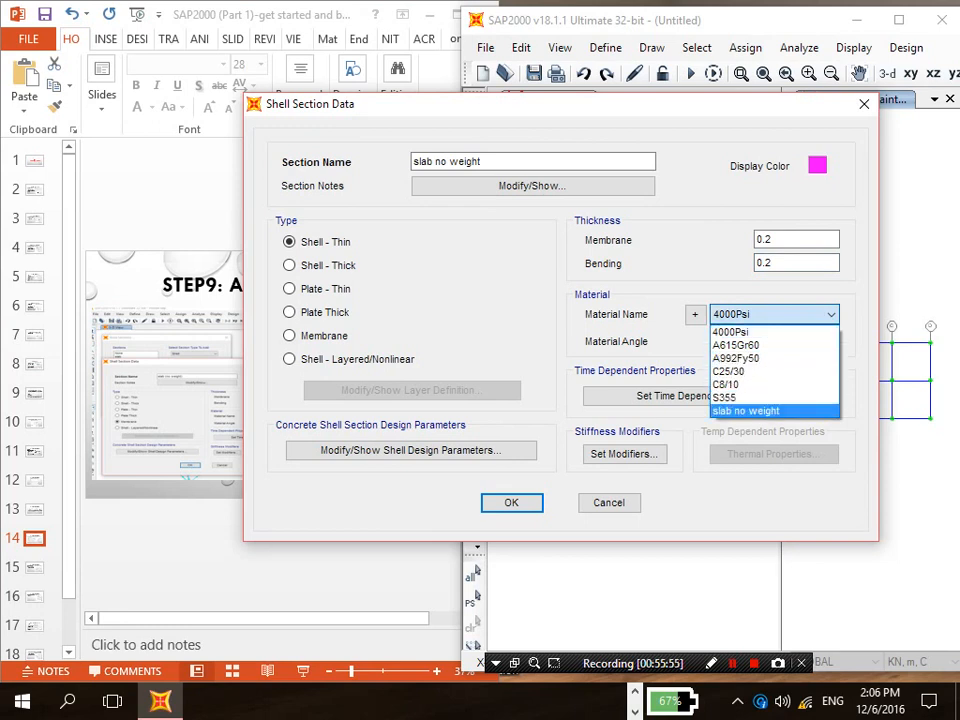
left_click(745, 410)
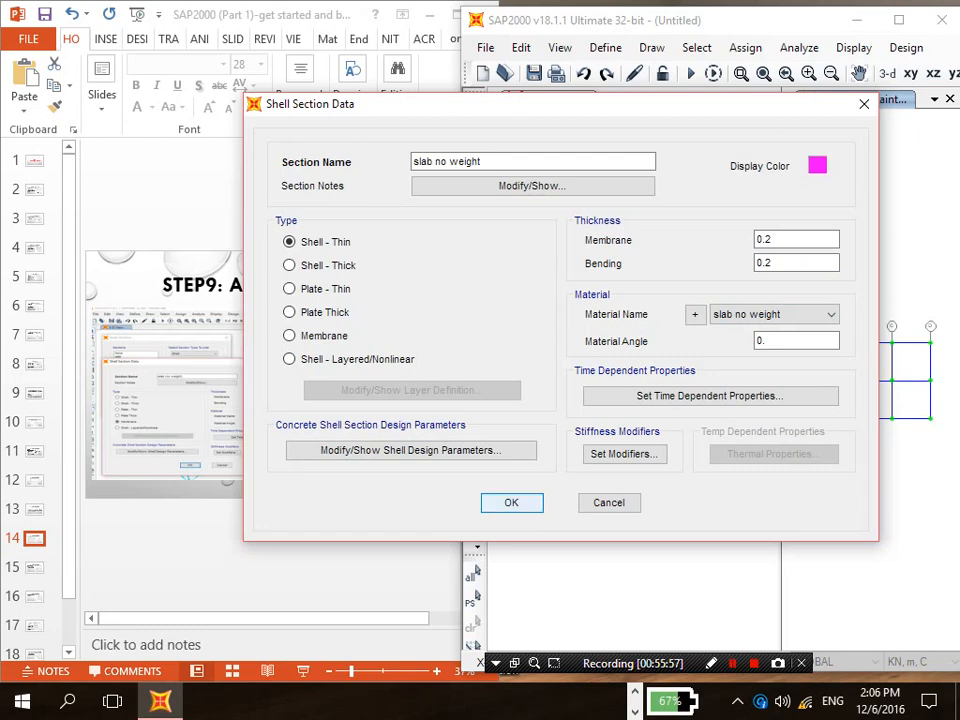
left_click(511, 502)
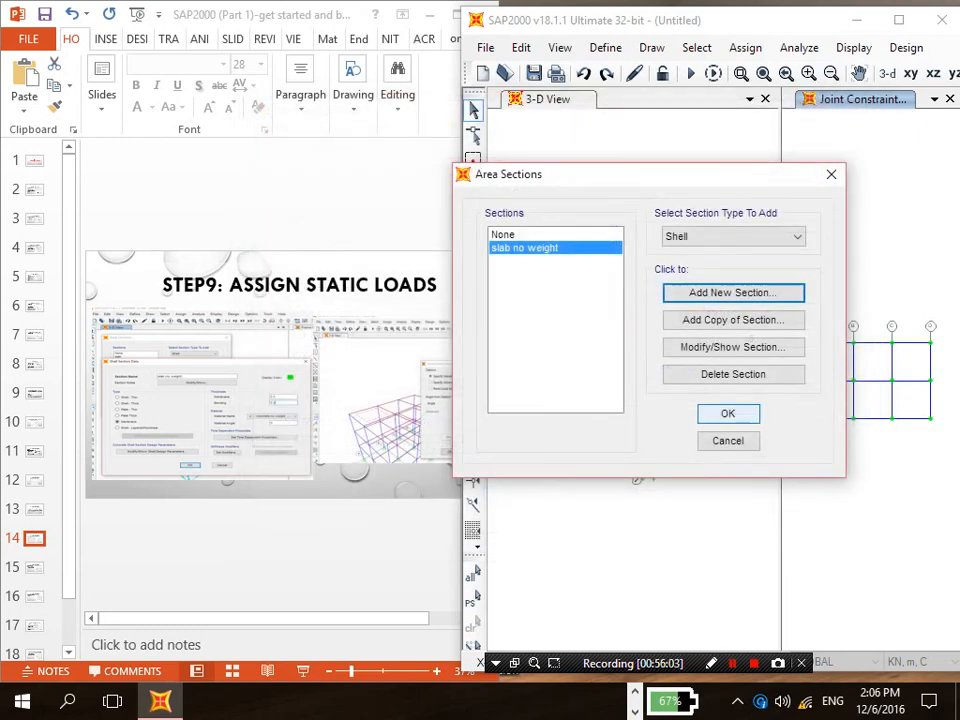
left_click(728, 413)
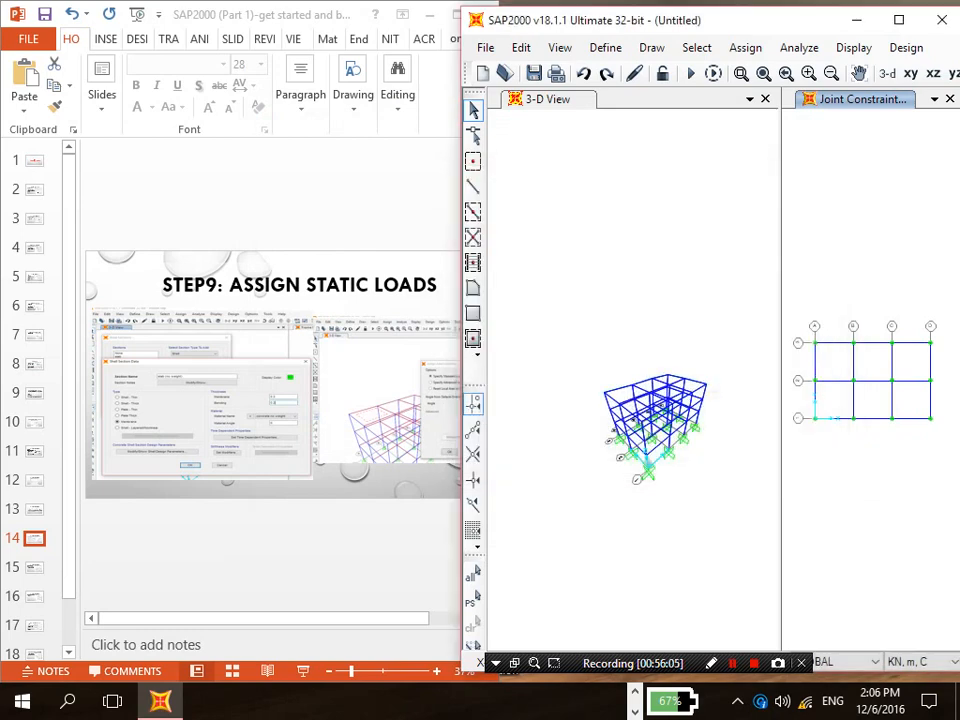
Step: Consult slide 13 on surface pressure in PowerPoint, and return to a maximized SAP2000 with a wider plan view
left_click(35, 509)
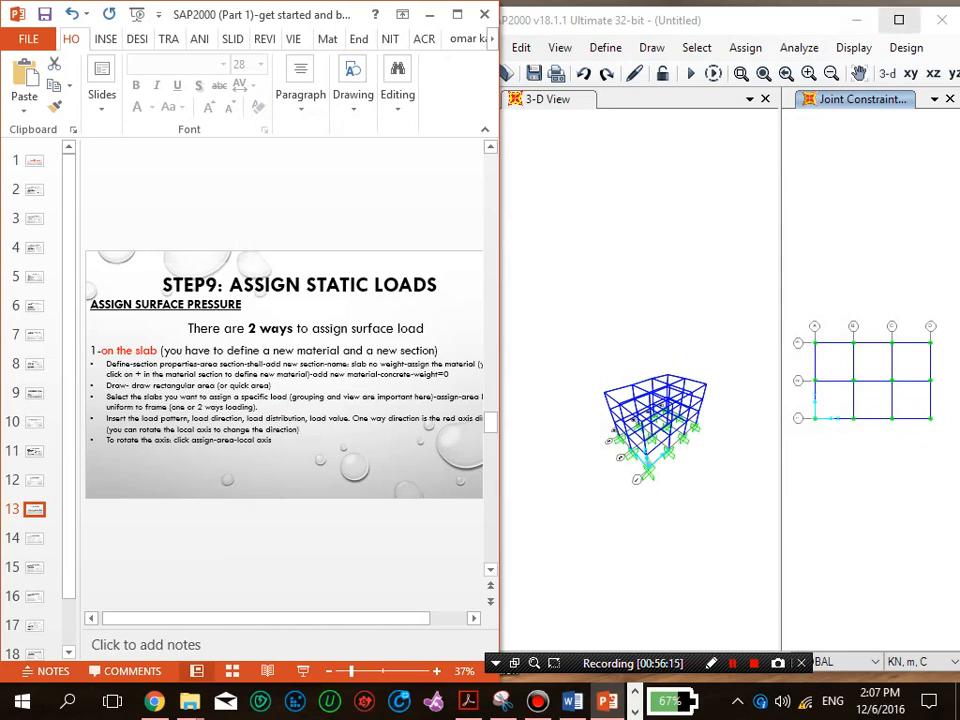
left_click(898, 20)
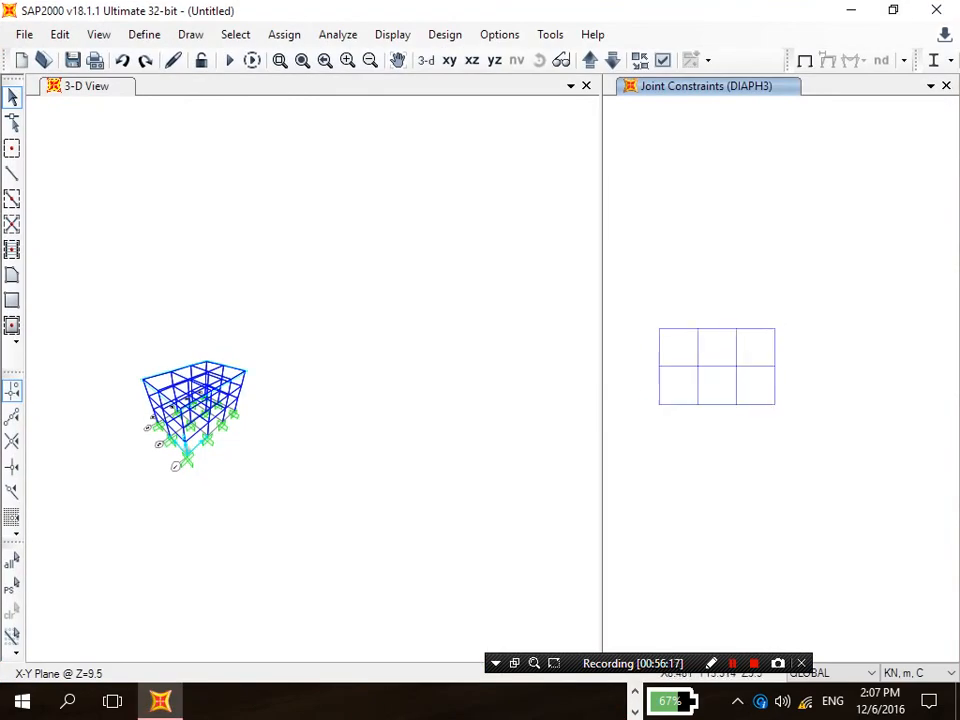
mouse_move(180, 370)
middle_mouse_down()
mouse_move(81, 375)
mouse_move(185, 354)
middle_mouse_up()
scroll(81, 375, "up", 3)
left_click(756, 234)
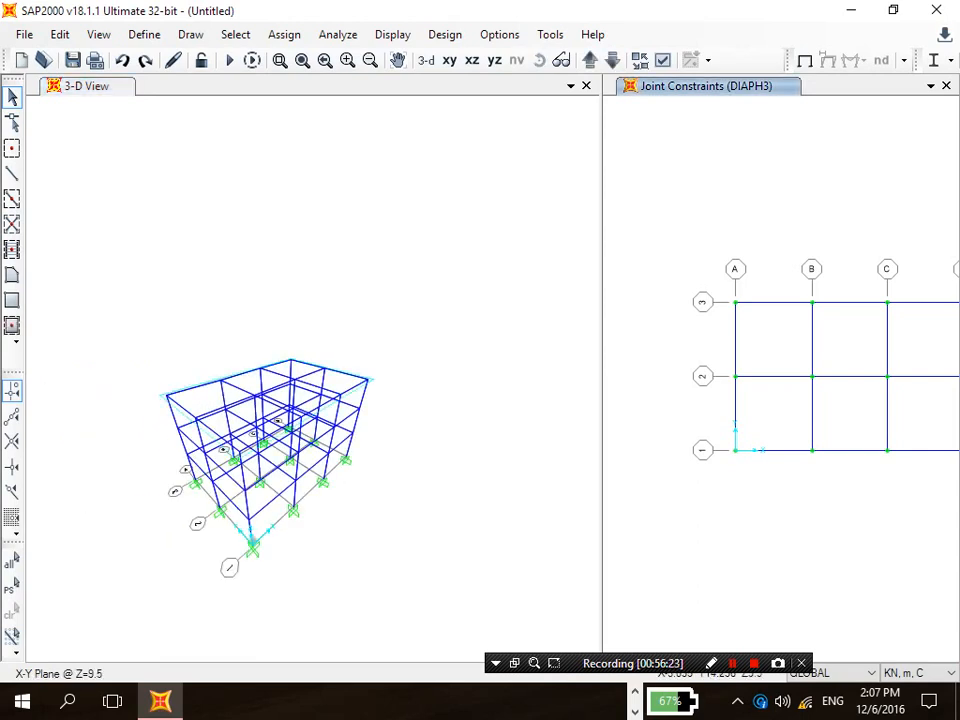
left_click_drag(602, 370, 474, 370)
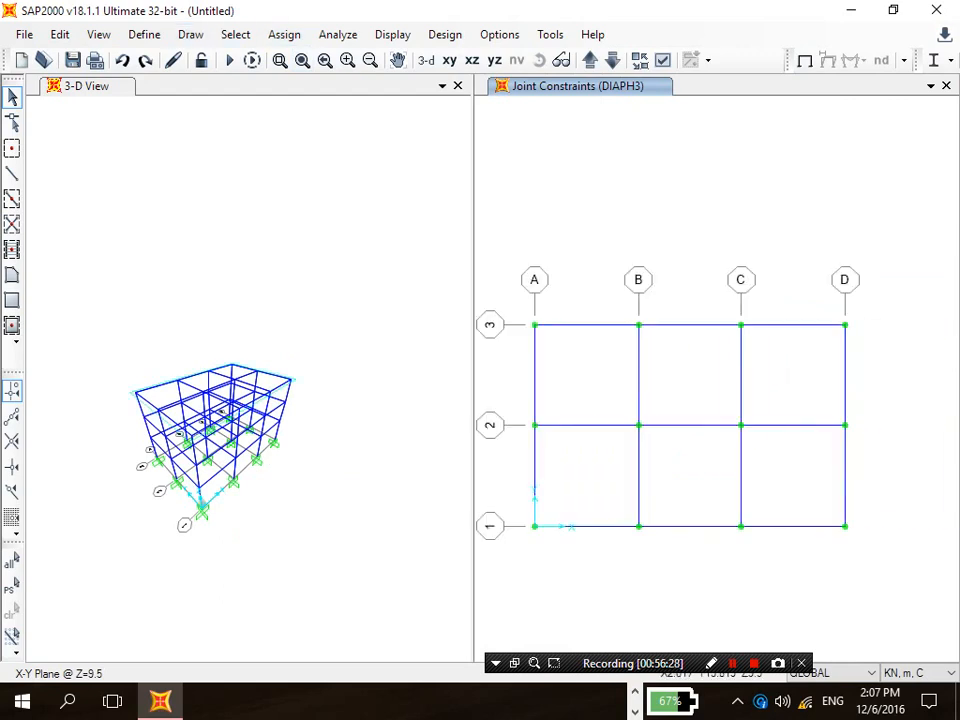
Step: Draw two rectangular slab no weight areas at Z=9.5 between lines 2 and 3, in bays A–B and B–C
left_click(190, 34)
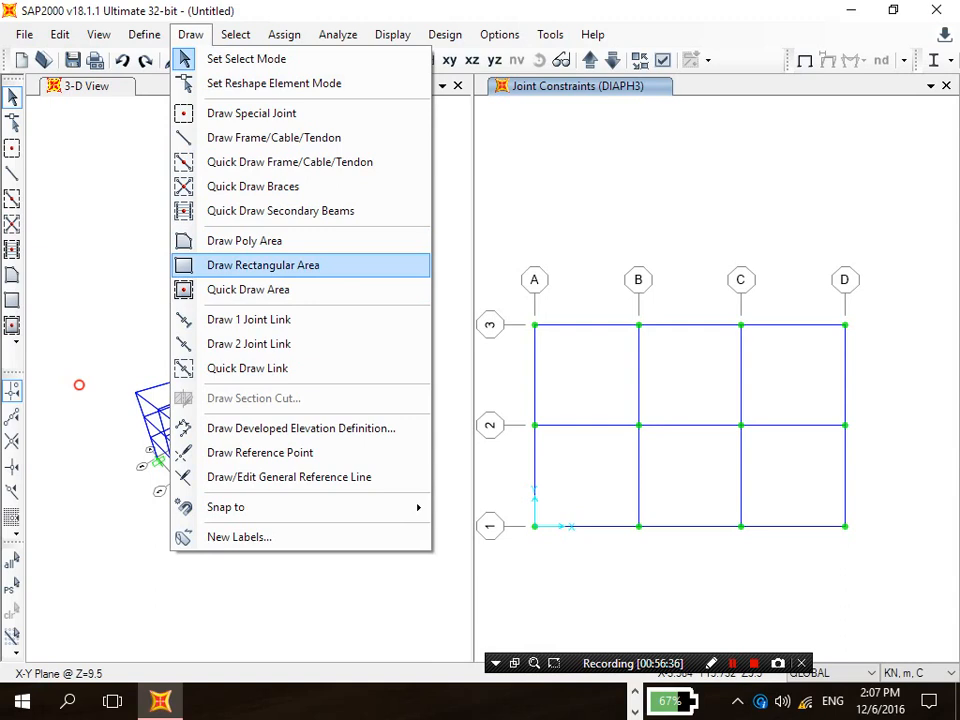
left_click(263, 265)
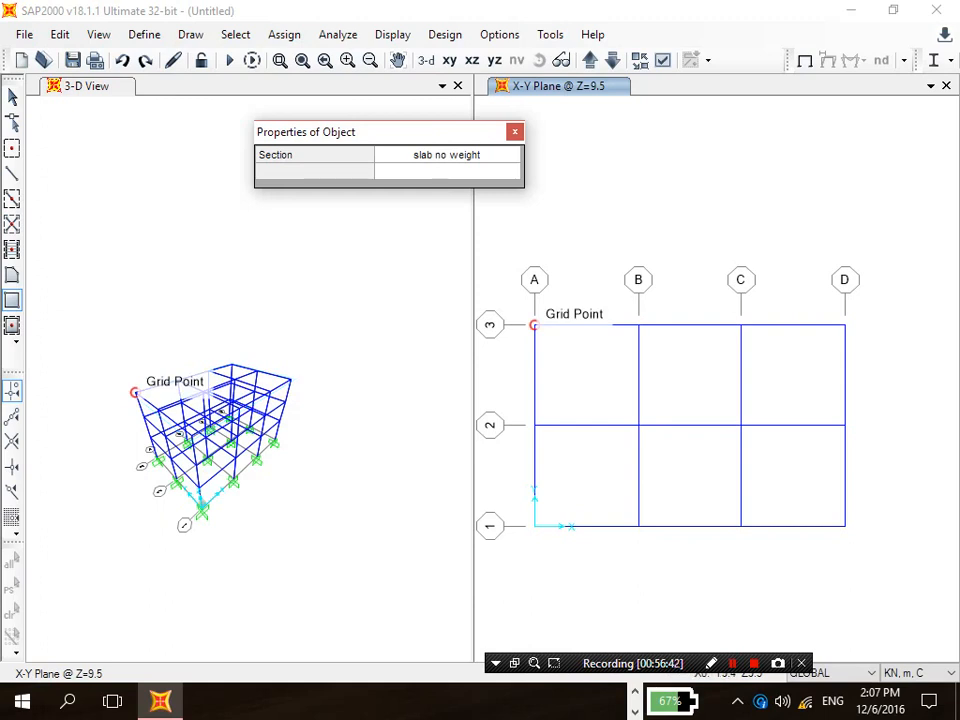
left_click(535, 325)
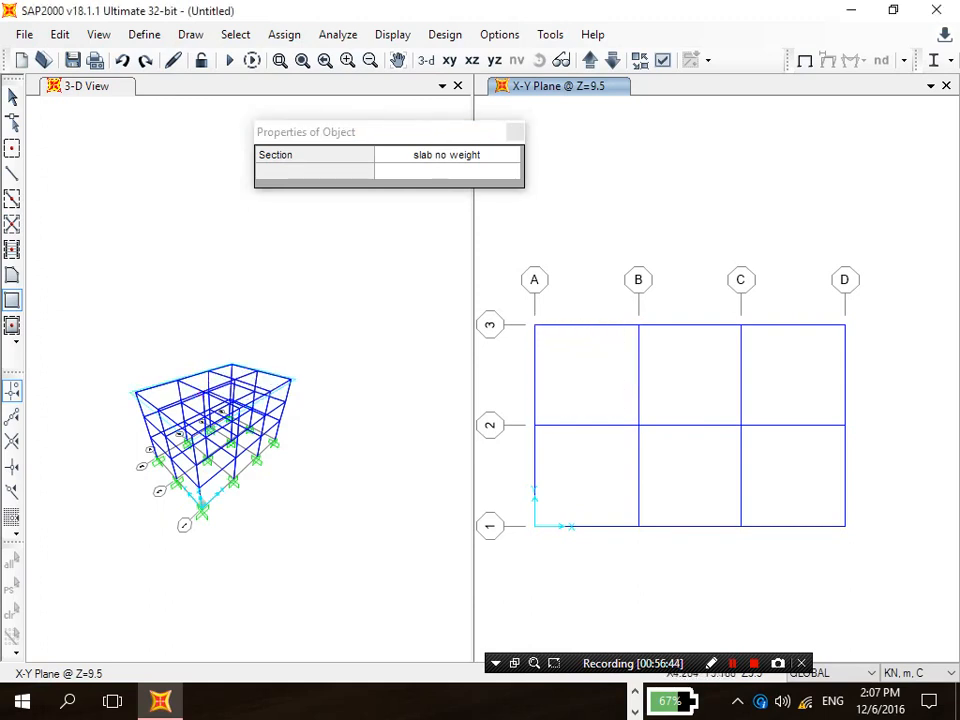
left_click(639, 425)
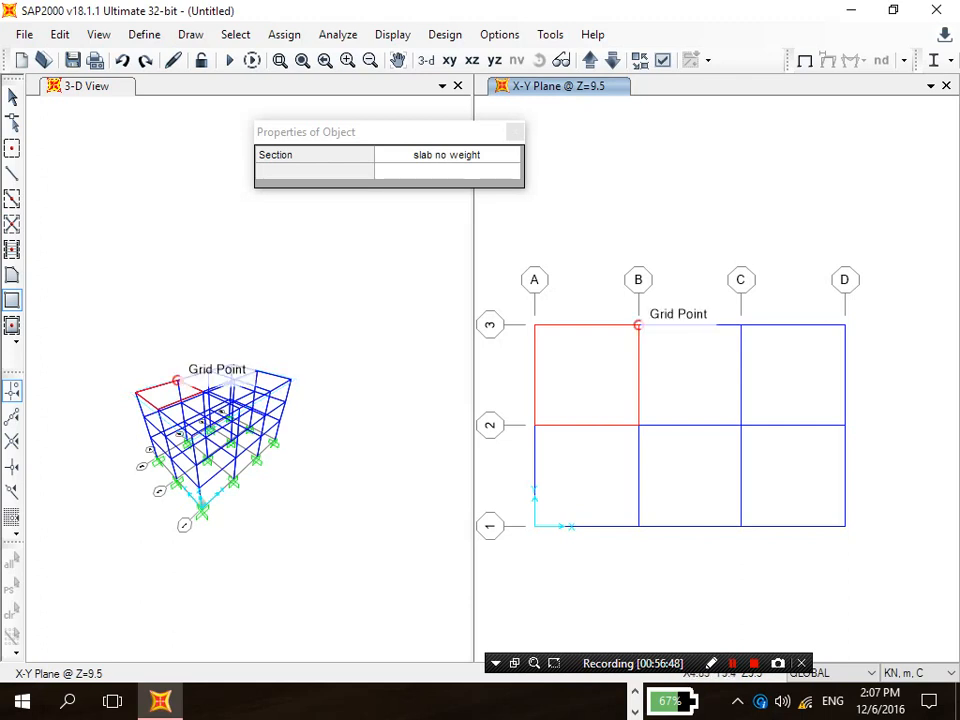
left_click(639, 325)
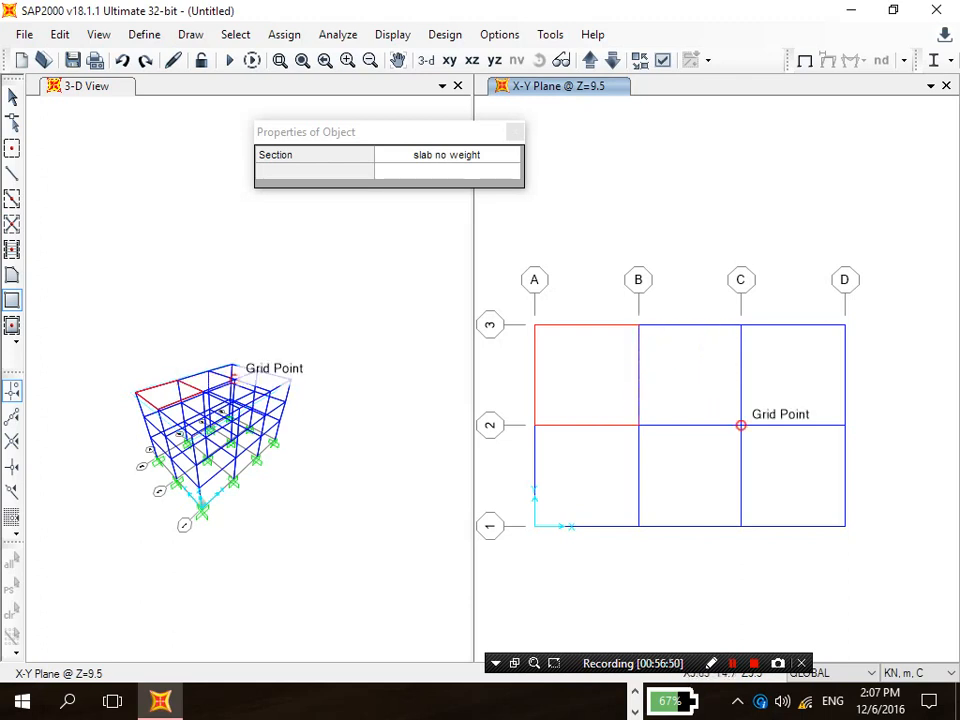
left_click(740, 425)
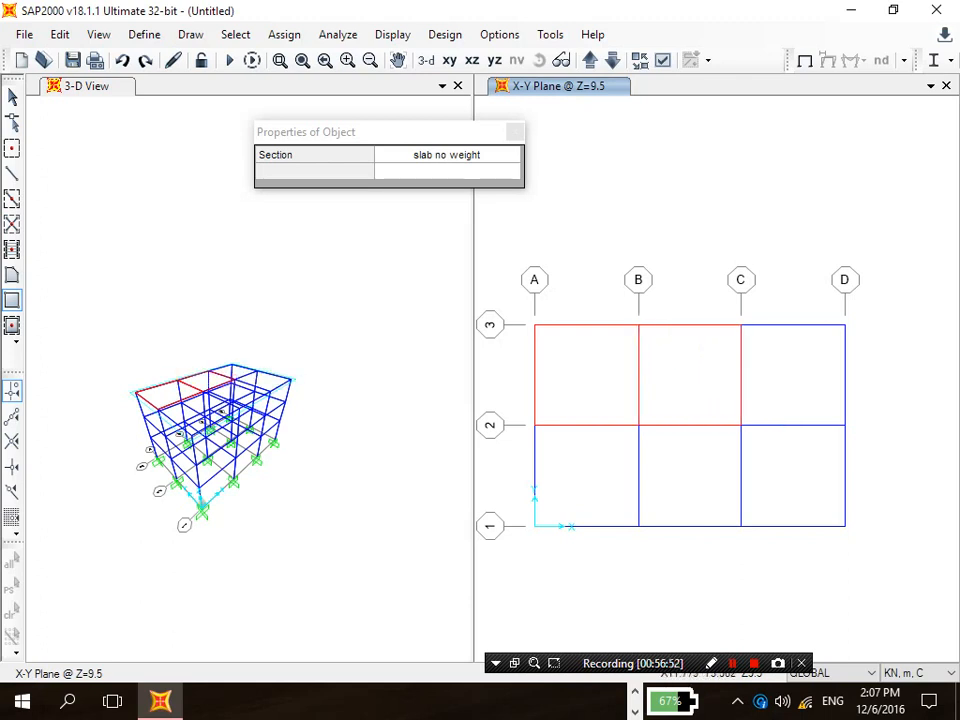
left_click(515, 131)
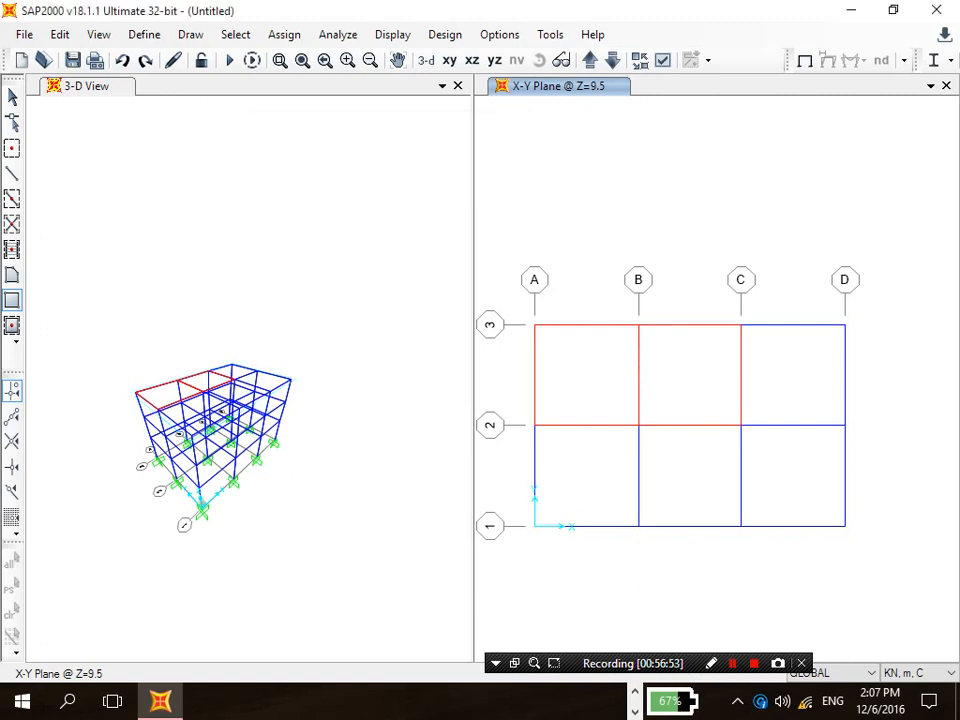
Step: Quick-draw slab no weight areas in the four remaining bays of the Z=9.5 plan
left_click(190, 34)
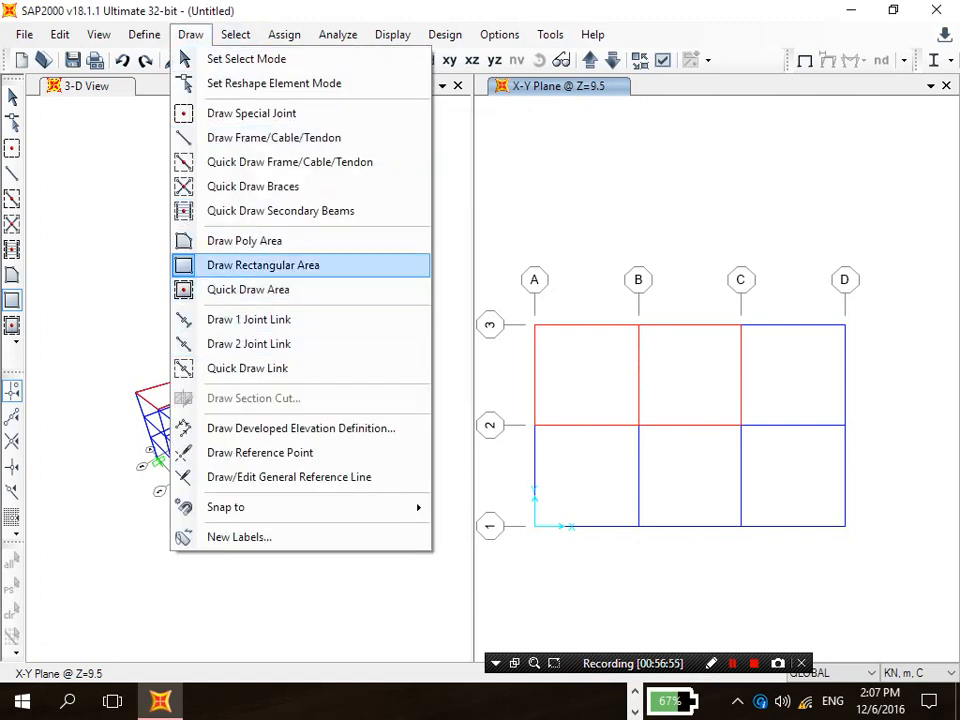
left_click(248, 289)
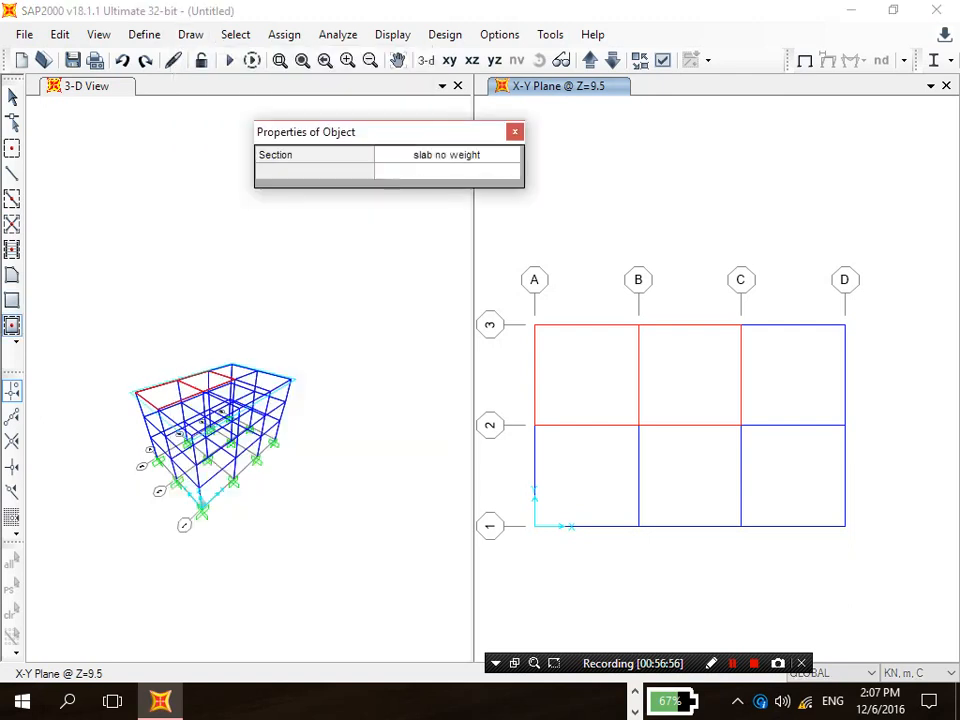
left_click(793, 475)
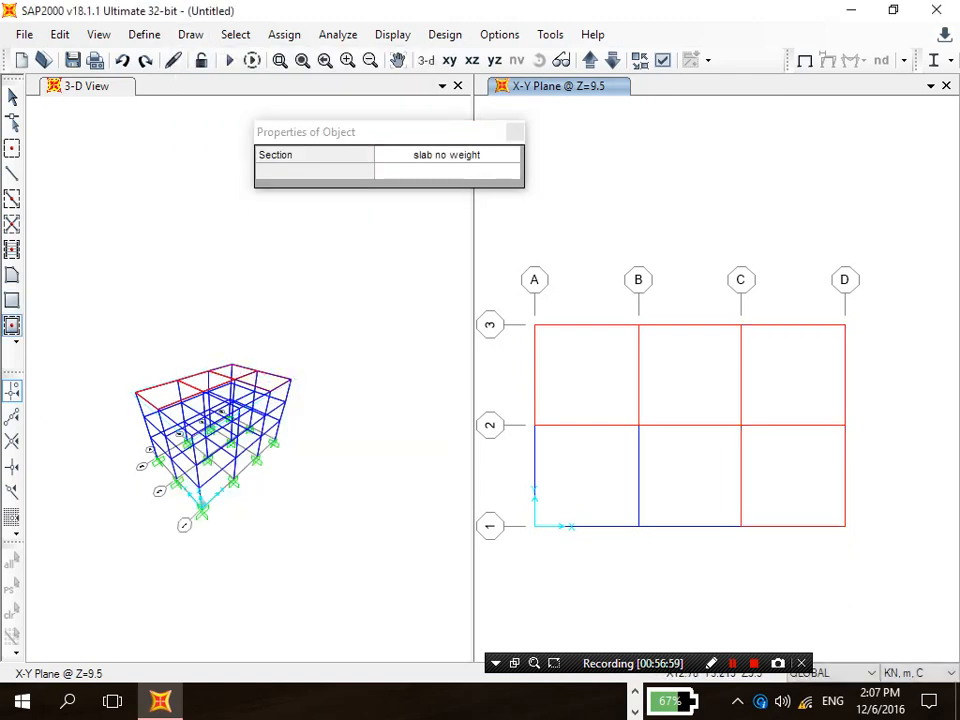
left_click(690, 475)
left_click(588, 475)
Step: Quick-draw slab no weight areas in all six bays of the Z=6.5 plan
left_click(613, 61)
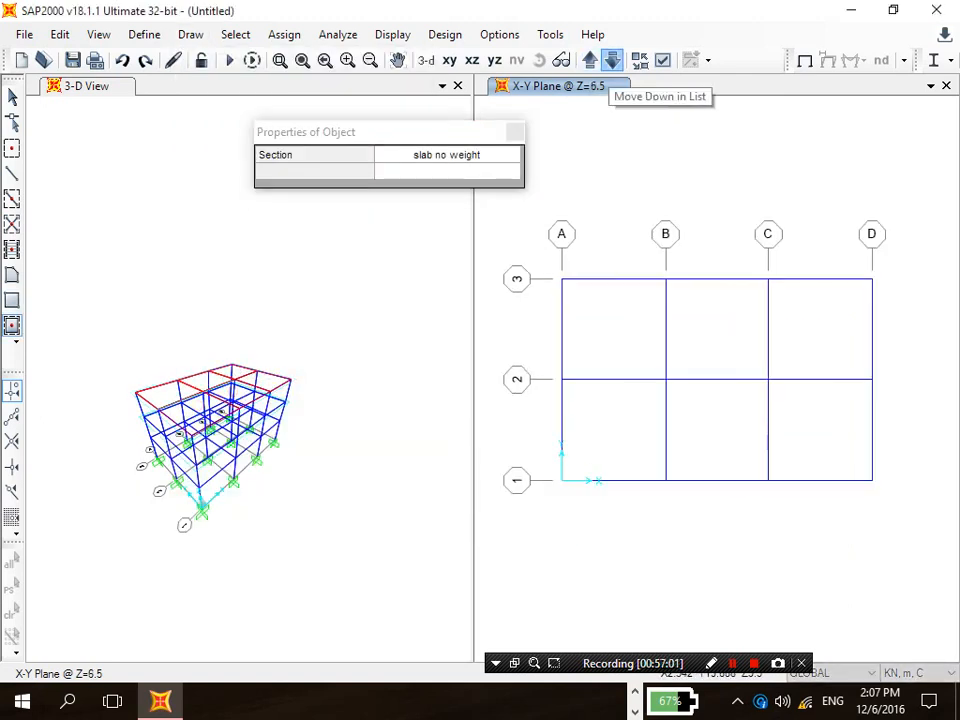
left_click(614, 330)
left_click(717, 330)
left_click(820, 330)
left_click(820, 430)
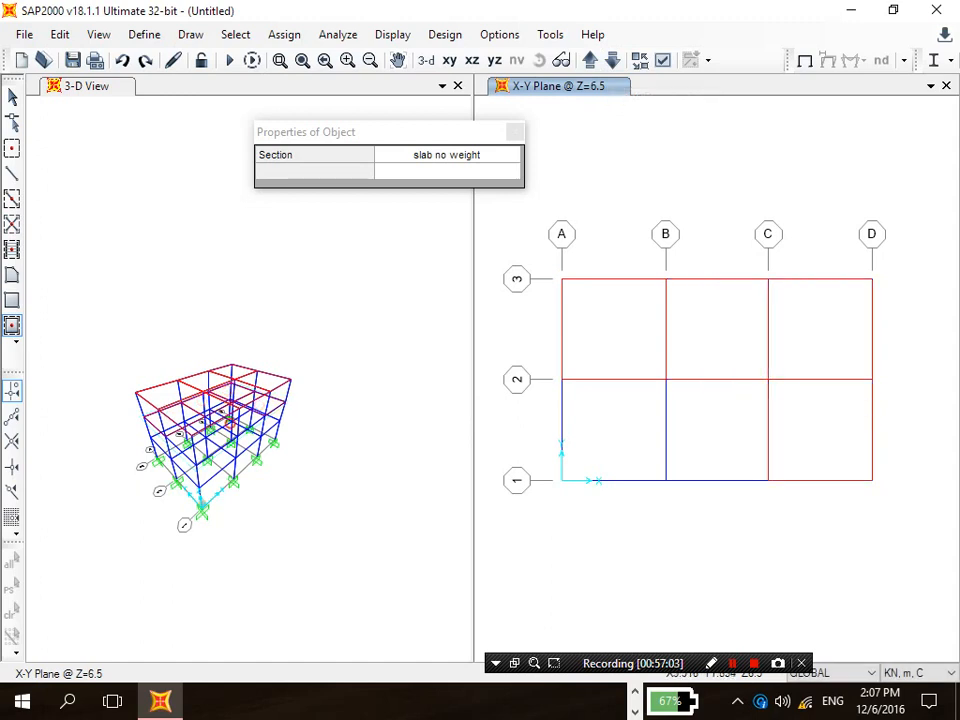
left_click(717, 430)
left_click(614, 430)
Step: Quick-draw slab no weight areas in all six bays of the Z=3.5 plan and dismiss the object properties
left_click(613, 61)
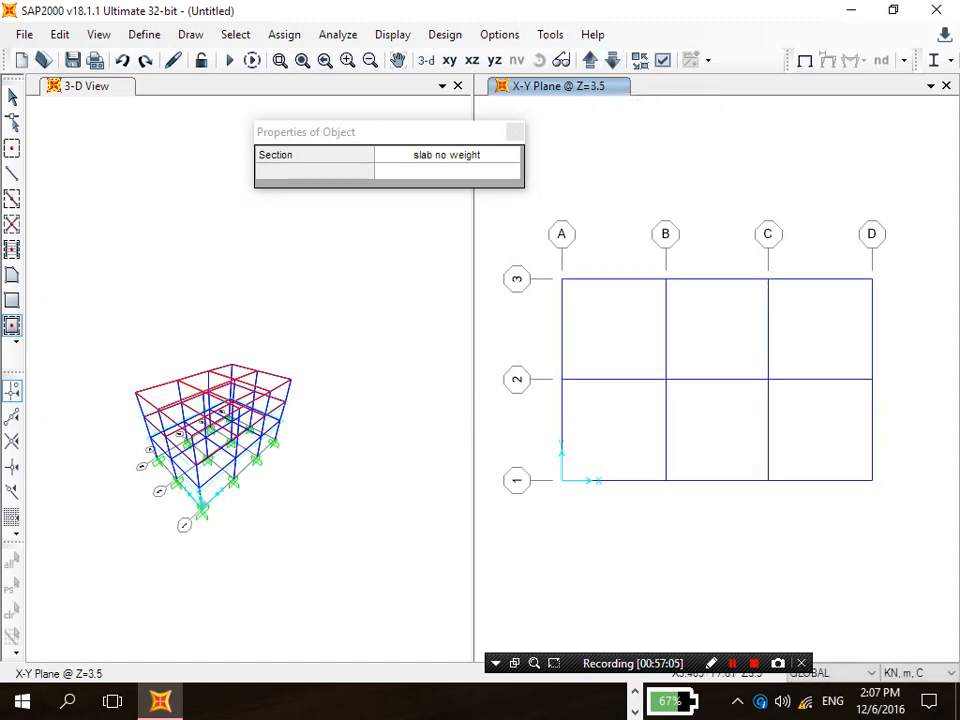
left_click(614, 330)
left_click(717, 330)
left_click(820, 330)
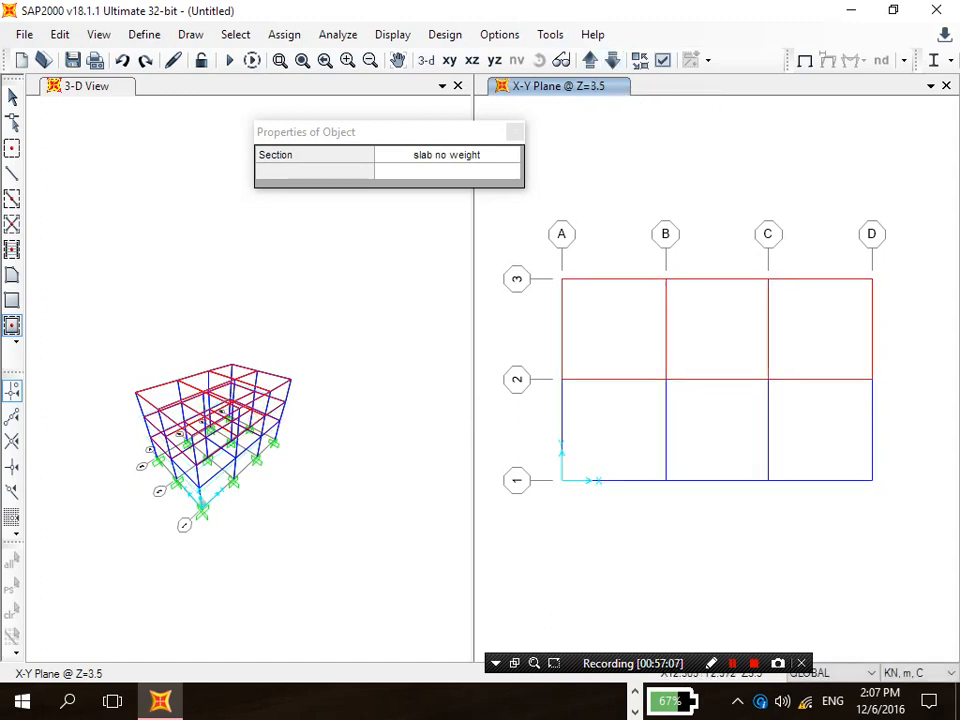
left_click(820, 428)
left_click(717, 428)
left_click(608, 422)
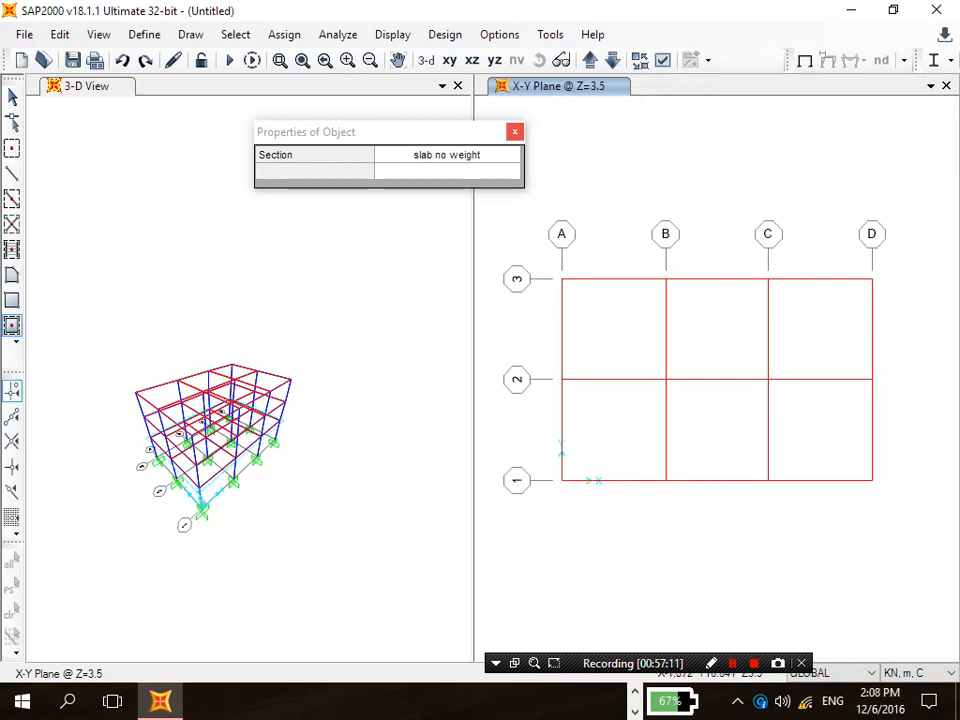
left_click(514, 131)
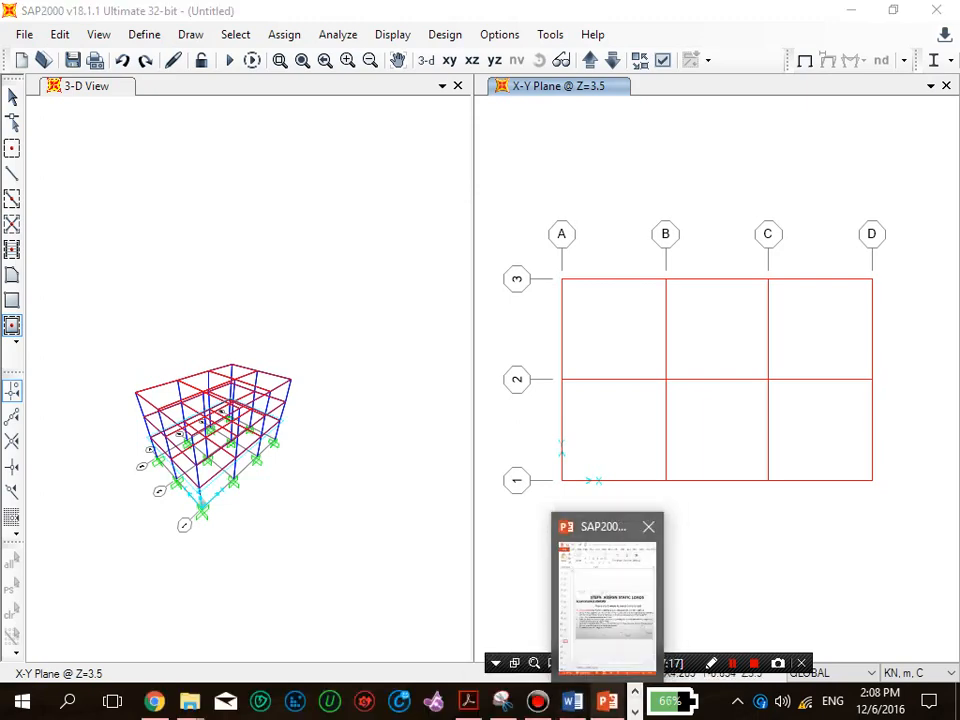
Step: Consult slide 13 on surface pressure in PowerPoint and the load table in the Word exercise document, and return to SAP2000
left_click(607, 700)
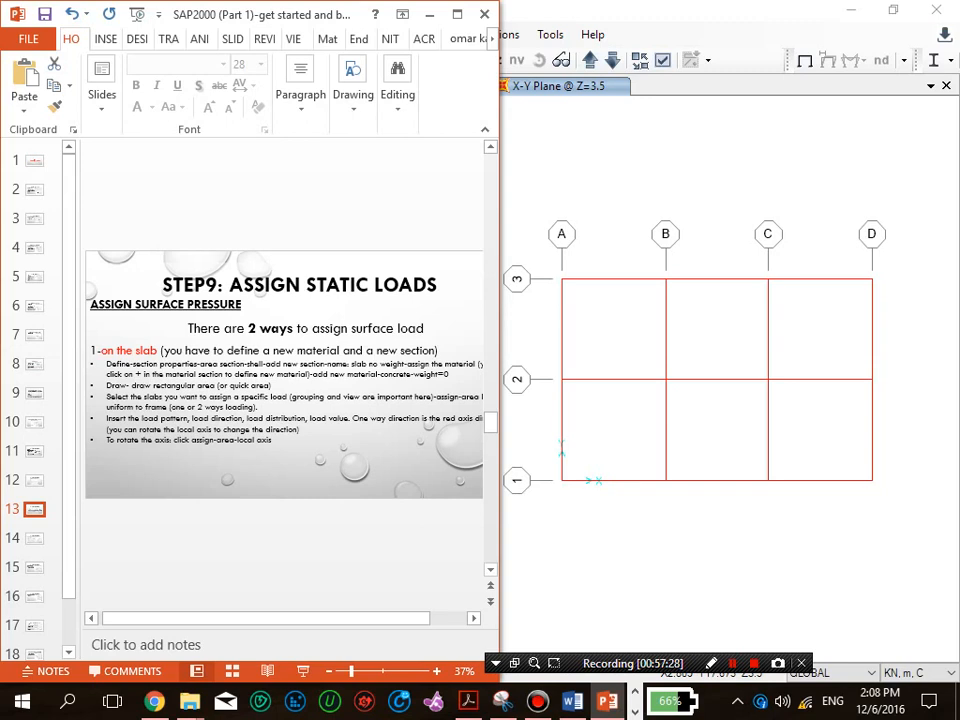
mouse_move(266, 618)
left_mouse_down()
mouse_move(303, 618)
mouse_move(277, 618)
left_mouse_up()
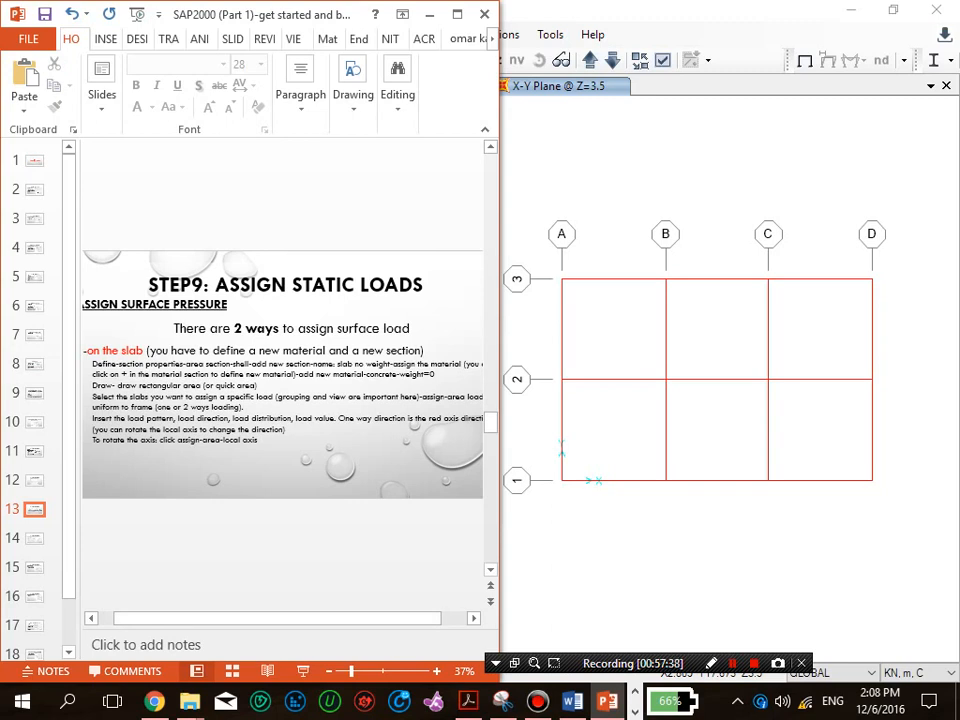
left_click(631, 123)
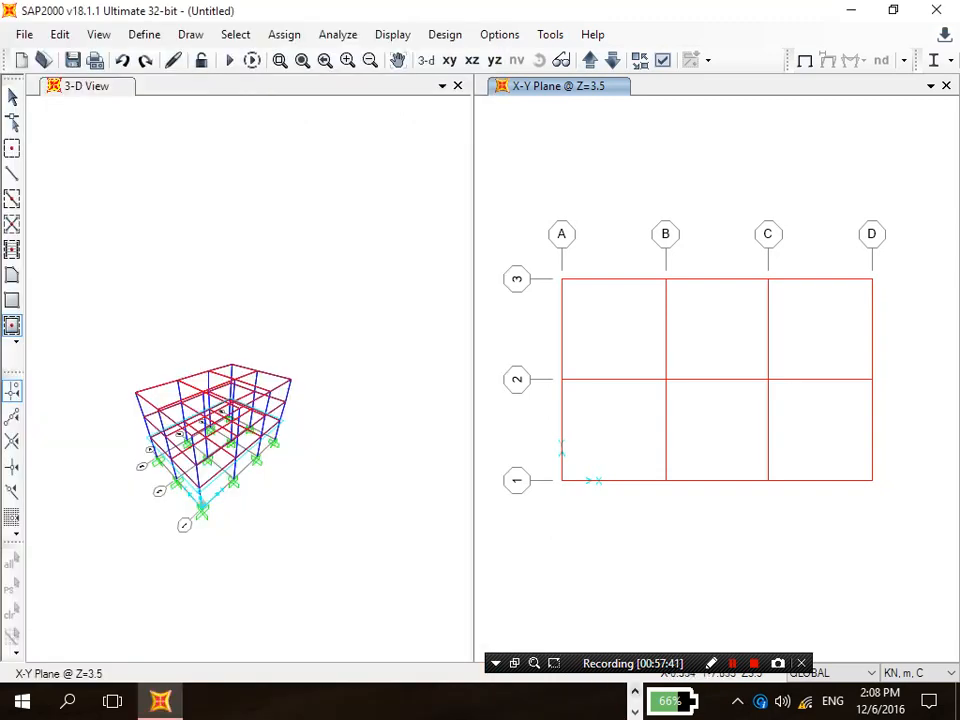
left_click(572, 701)
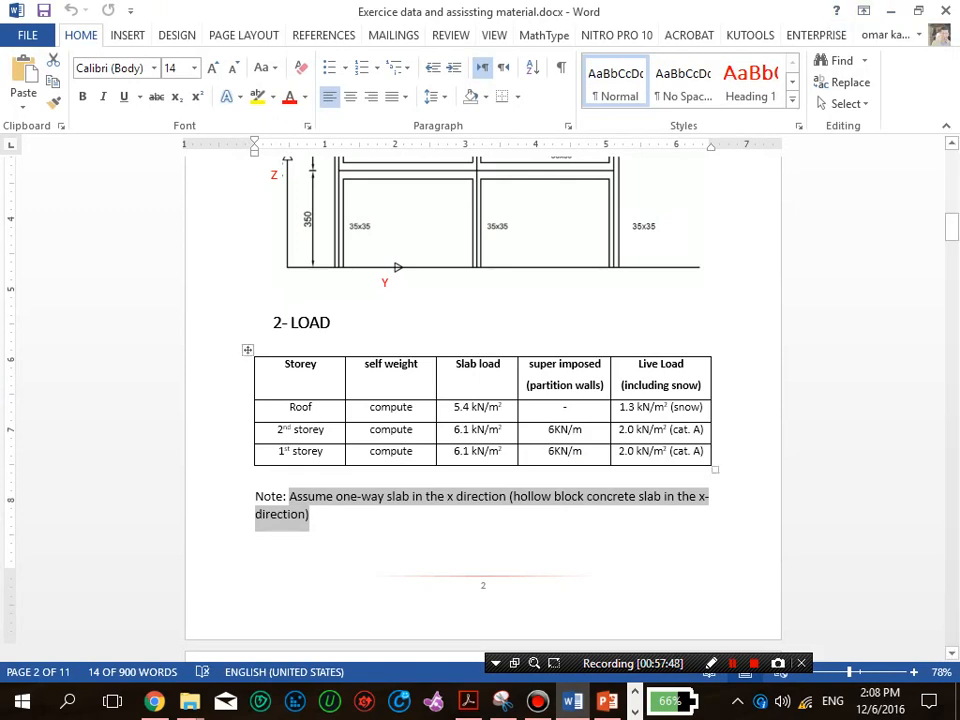
left_click(891, 11)
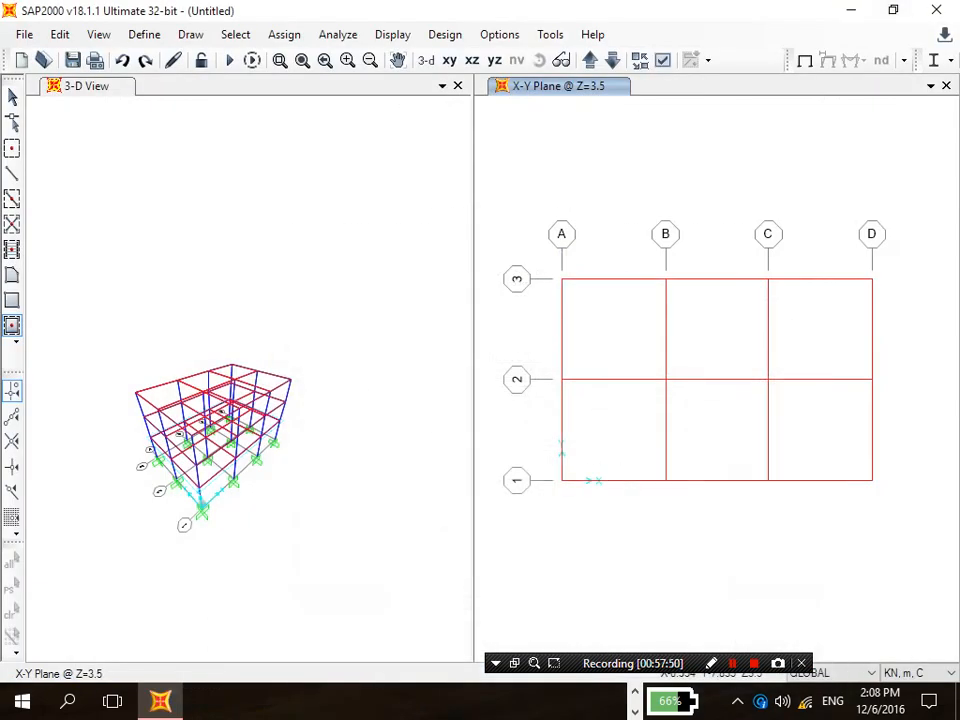
Step: Leave area drawing and select all six slab areas on the Z=3.5 plan
key("Escape")
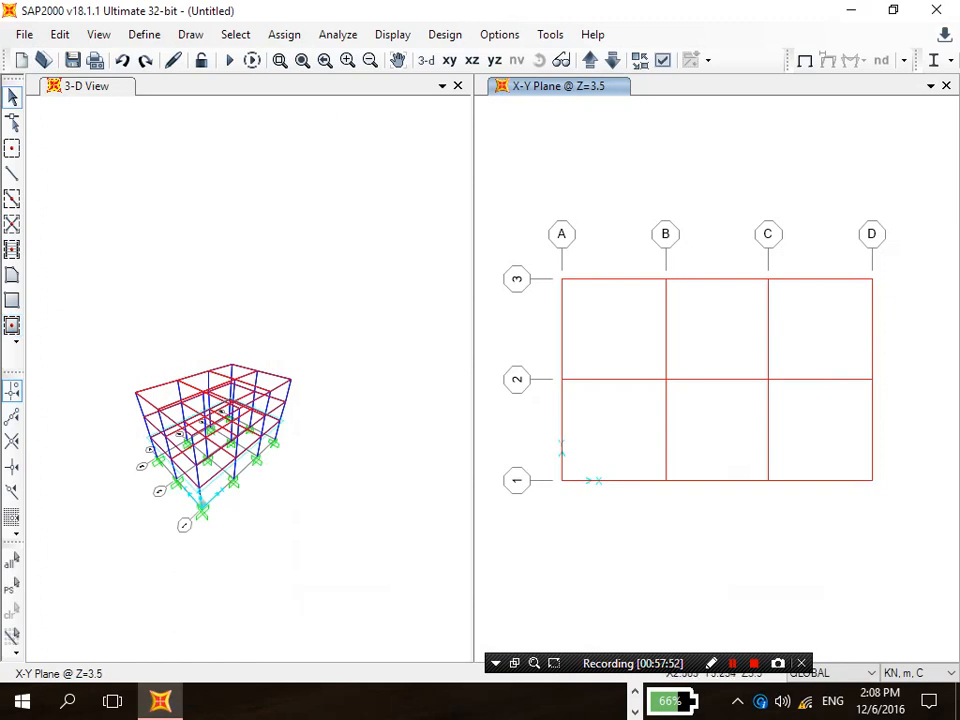
left_click(613, 430)
left_click(822, 332)
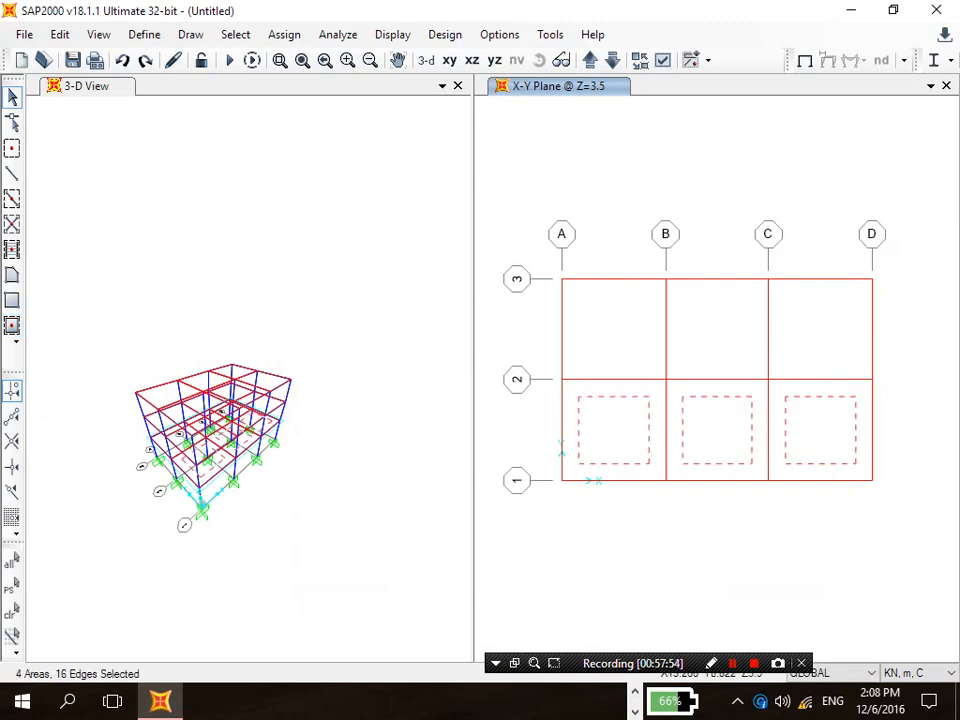
left_click(718, 331)
left_click(616, 331)
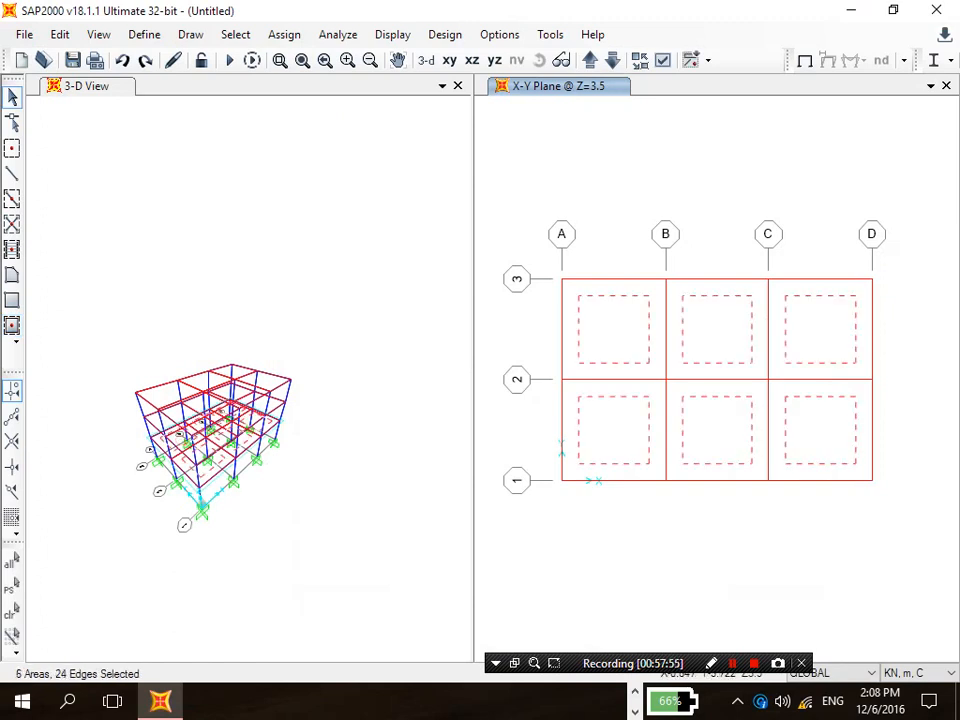
Step: Add all six slab areas on the Z=6.5 plan to the selection
left_click(590, 60)
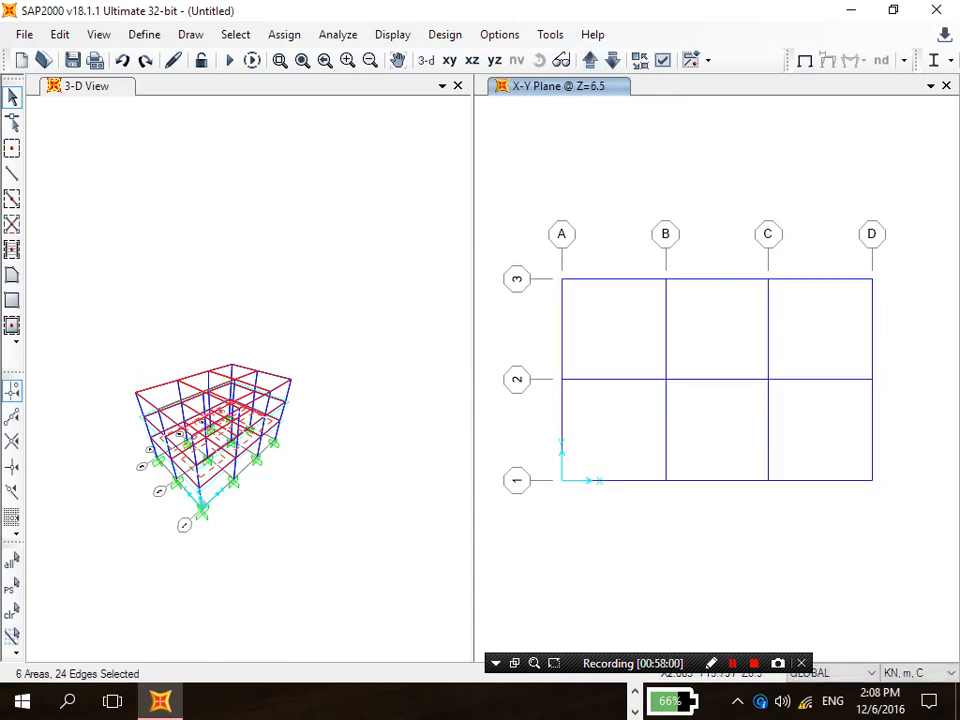
left_click(615, 331)
left_click(718, 331)
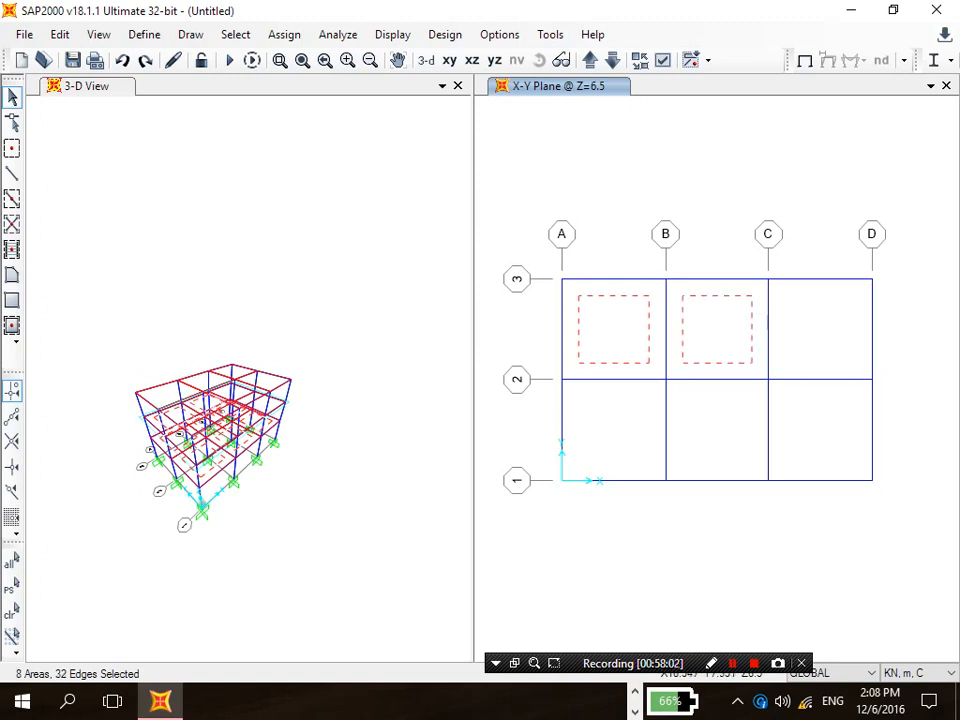
left_click(820, 332)
left_click(820, 430)
left_click(717, 430)
left_click(614, 430)
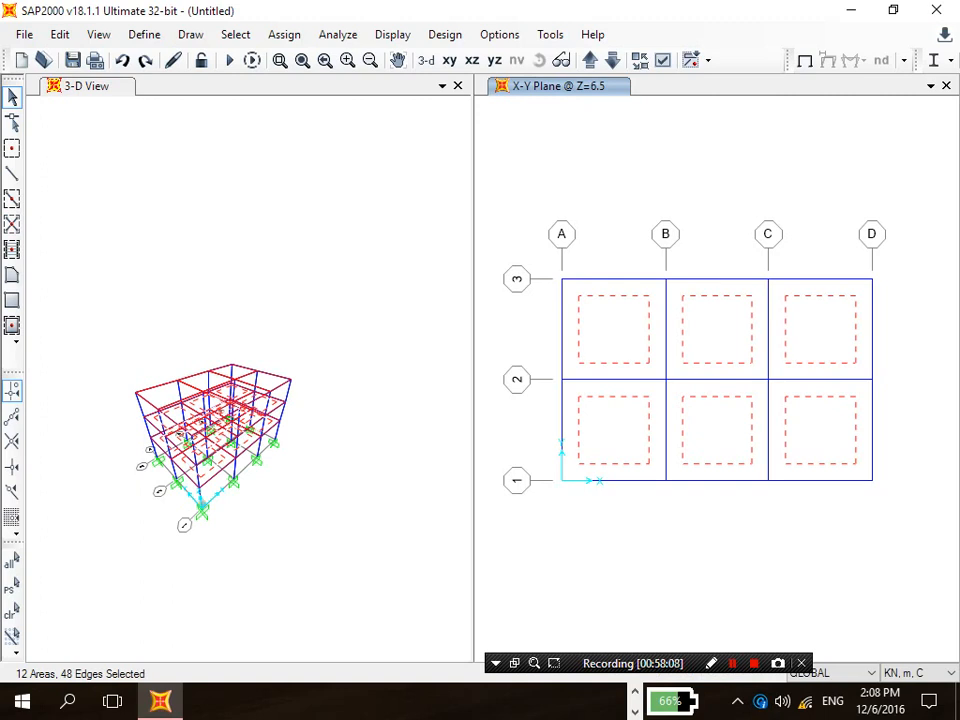
Step: Start assigning a uniform-to-frame shell load to the selected slabs, with One Way load distribution
left_click(284, 34)
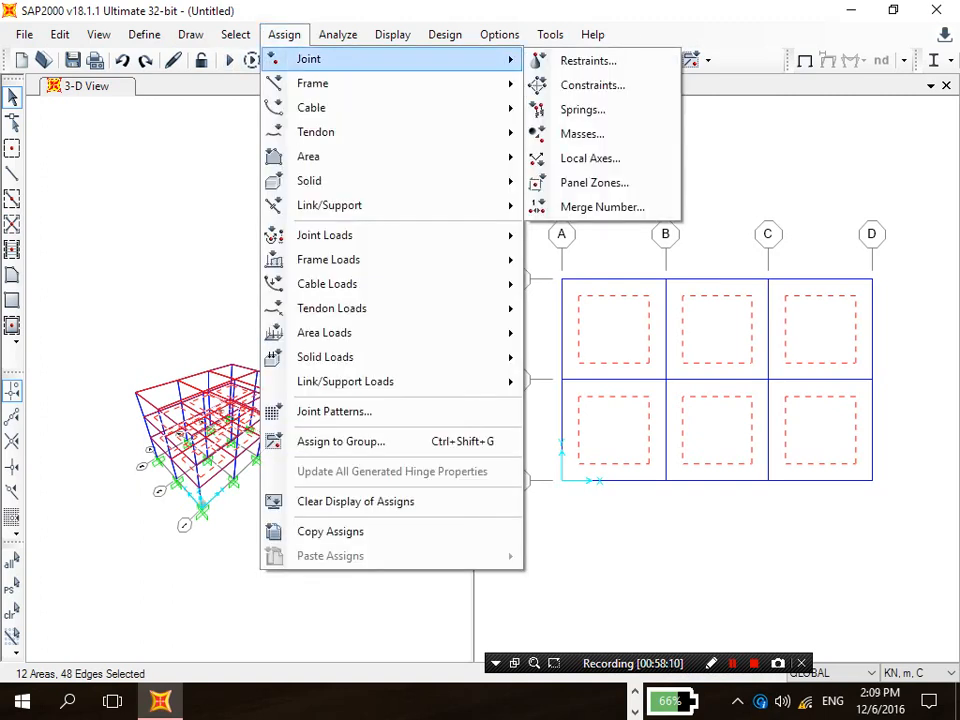
mouse_move(330, 332)
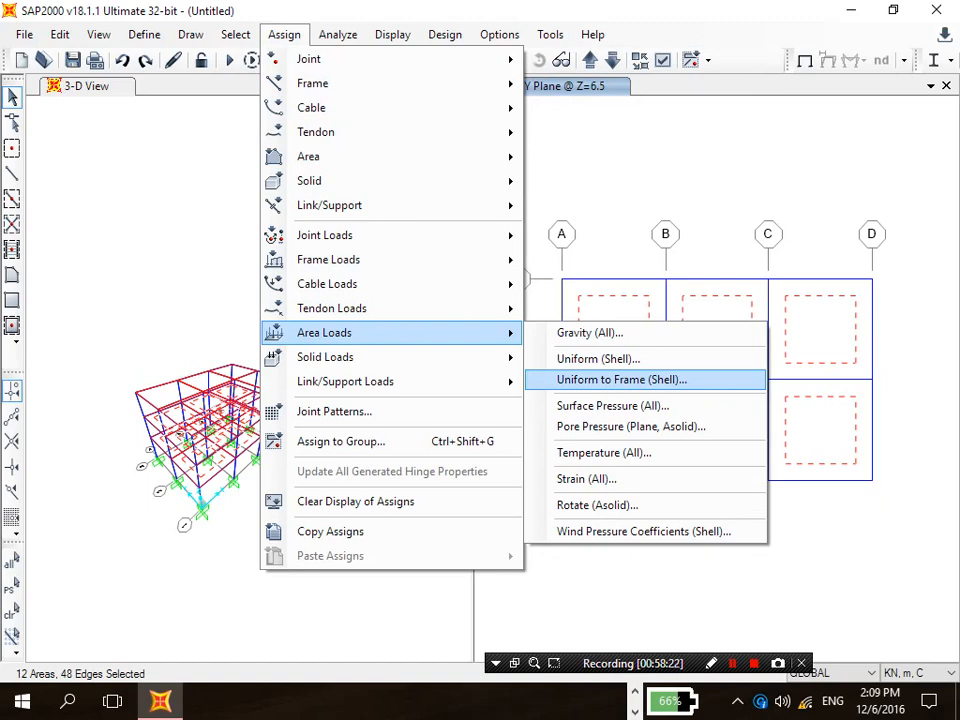
left_click(620, 379)
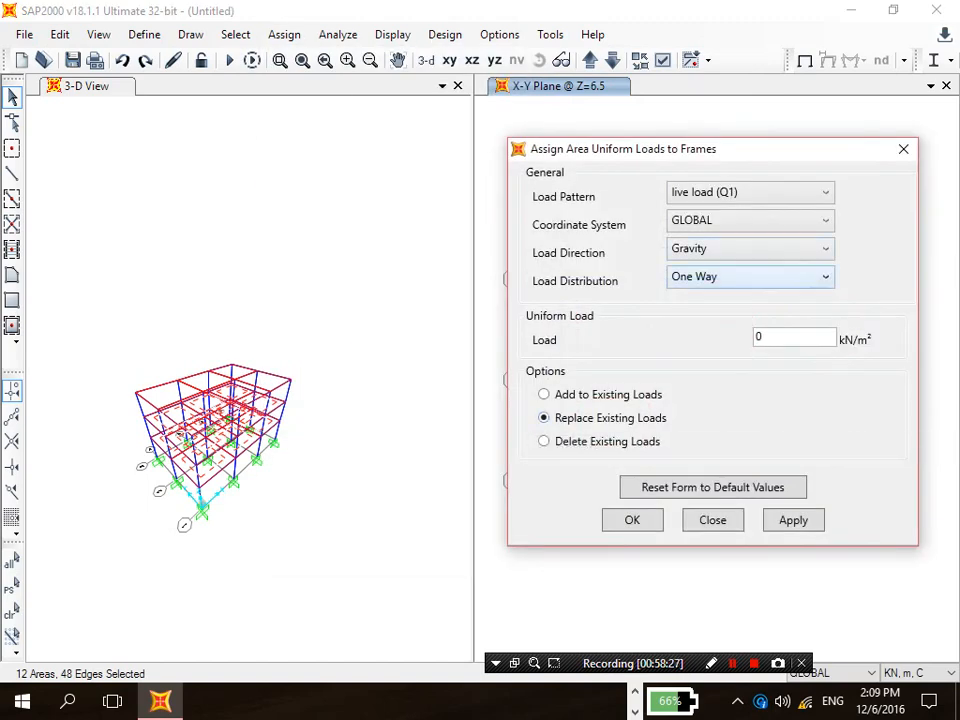
left_click(751, 277)
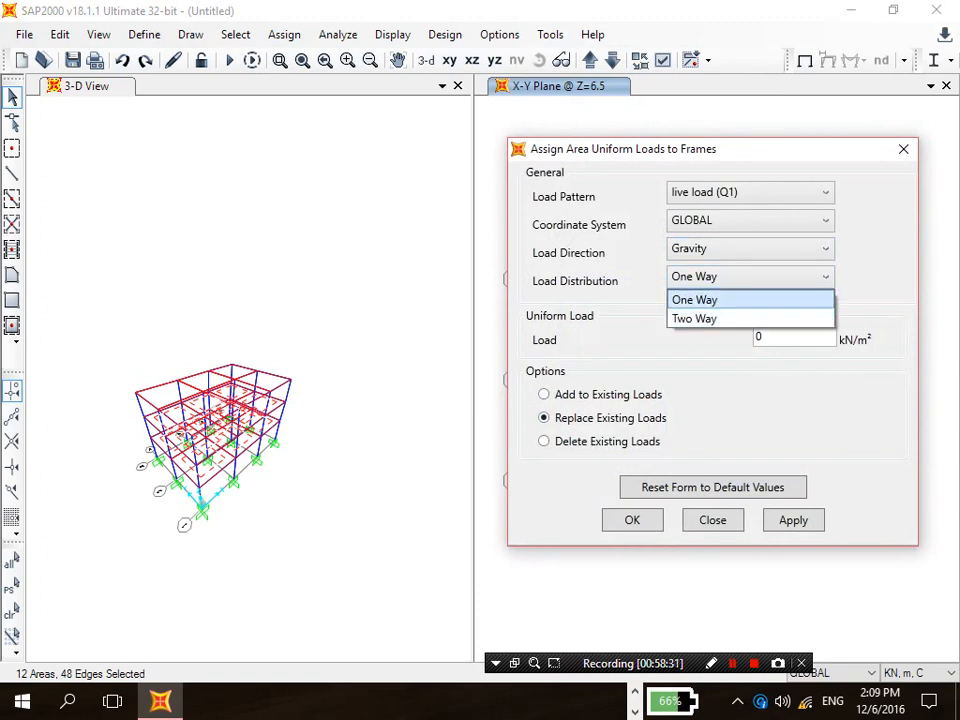
left_click(750, 300)
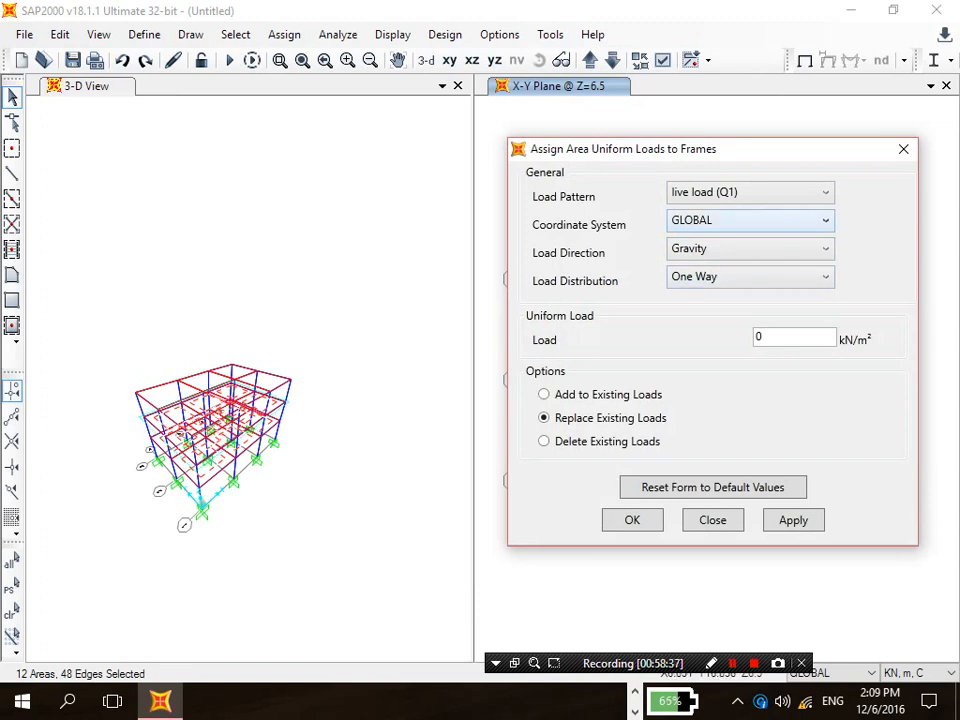
left_click_drag(727, 155, 579, 144)
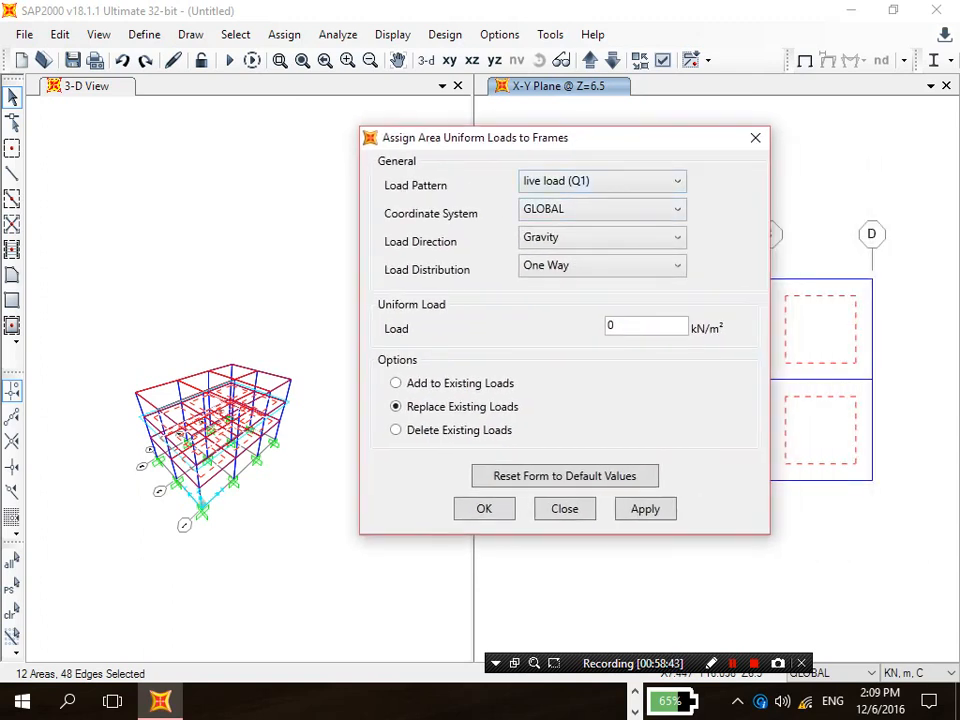
left_click(635, 691)
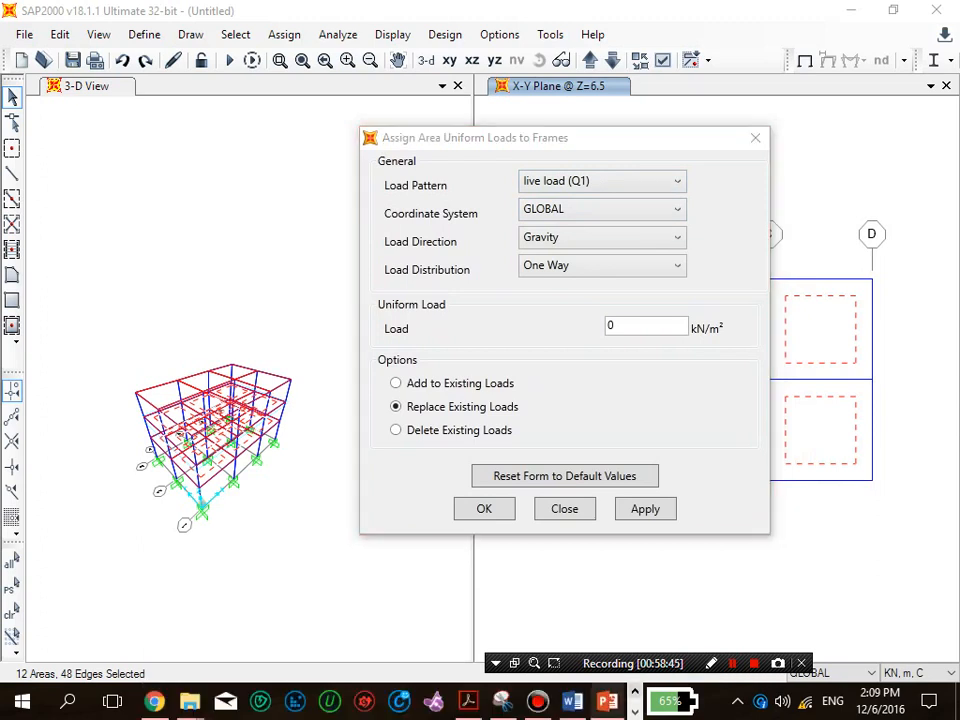
Step: Choose the Slab(G2) load pattern and set the uniform load to 6.1 kN/m², checking the Word load table for the value
left_click(602, 181)
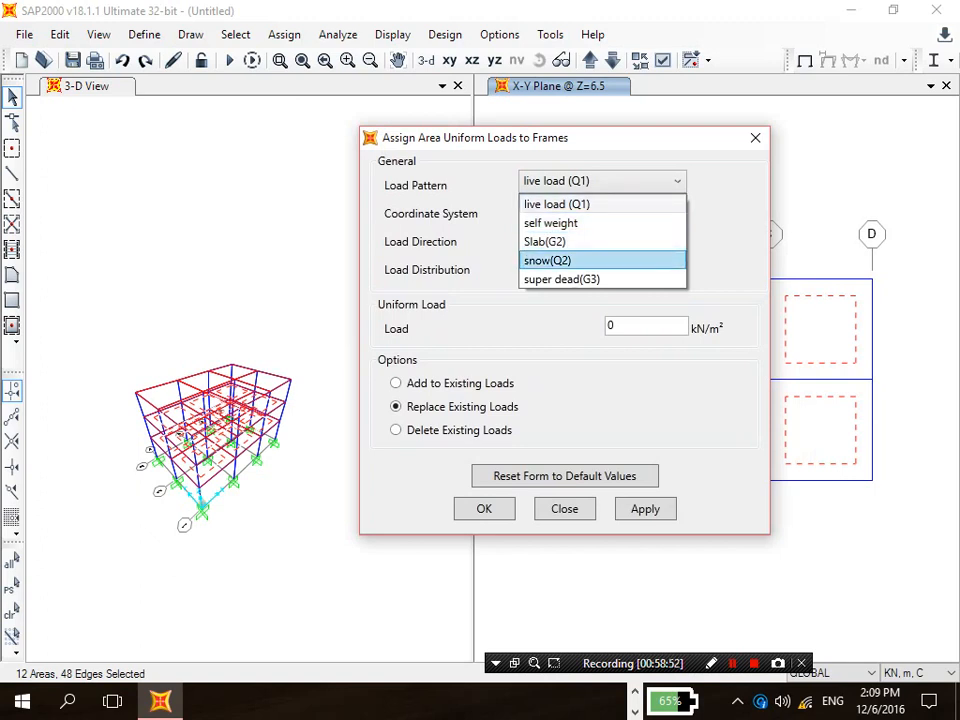
left_click(584, 242)
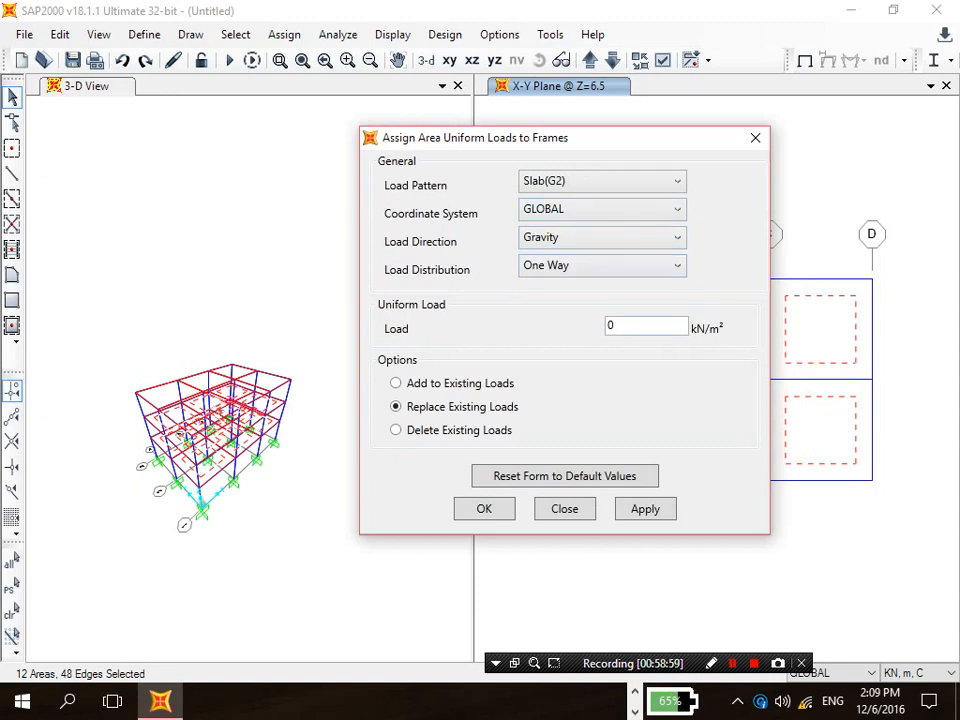
double_click(612, 326)
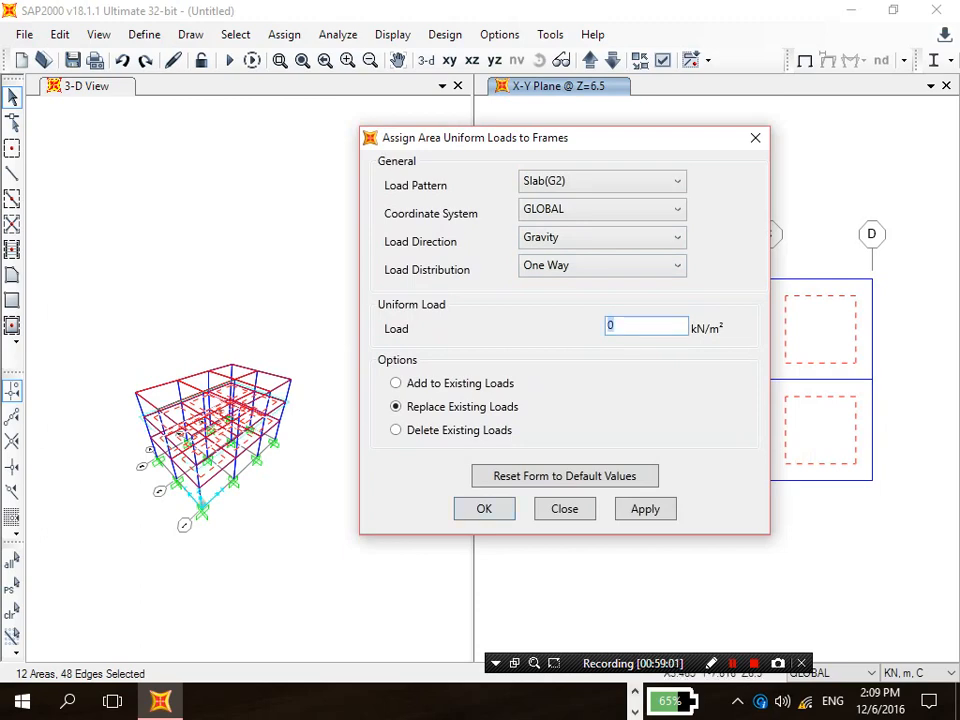
left_click(572, 701)
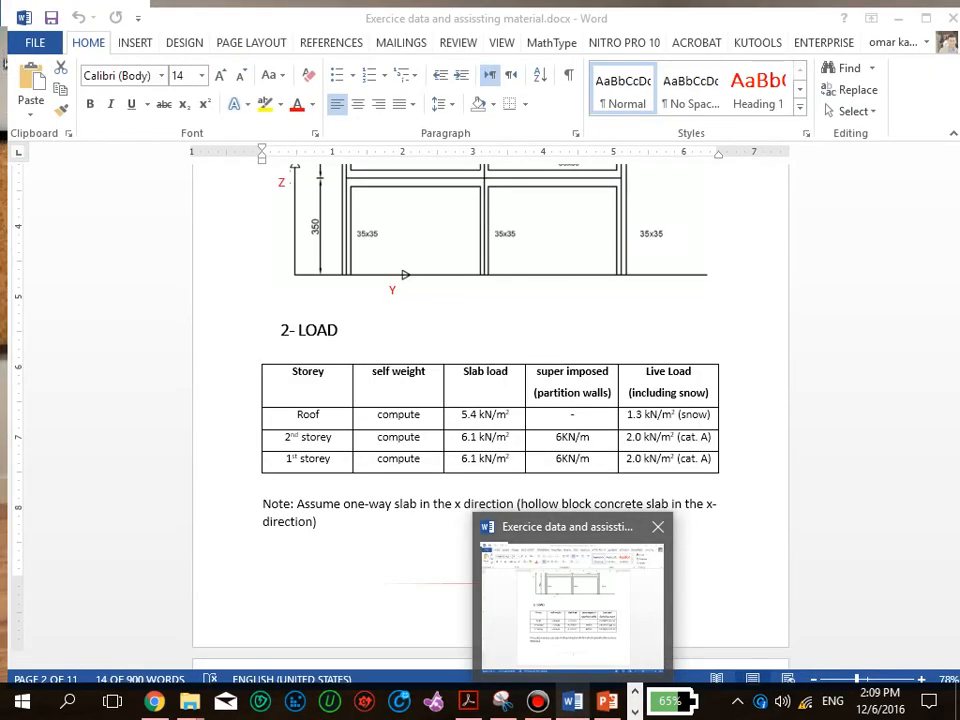
left_click(572, 701)
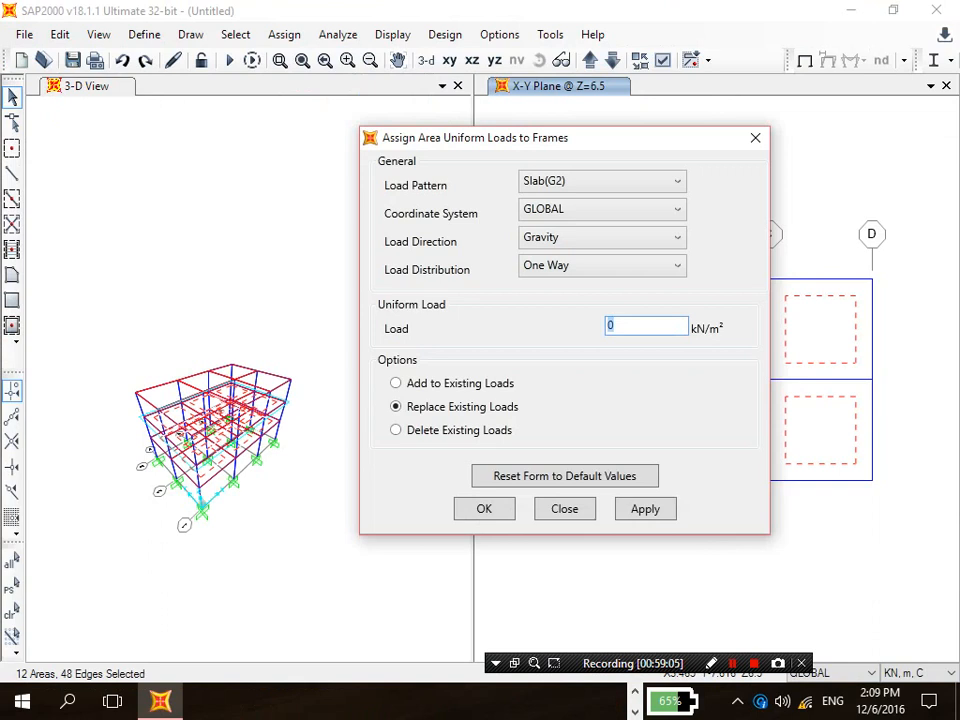
type("6.1")
Step: Try the Add to Existing Loads option for the slab load and switch back to Replace Existing Loads
left_click(397, 383)
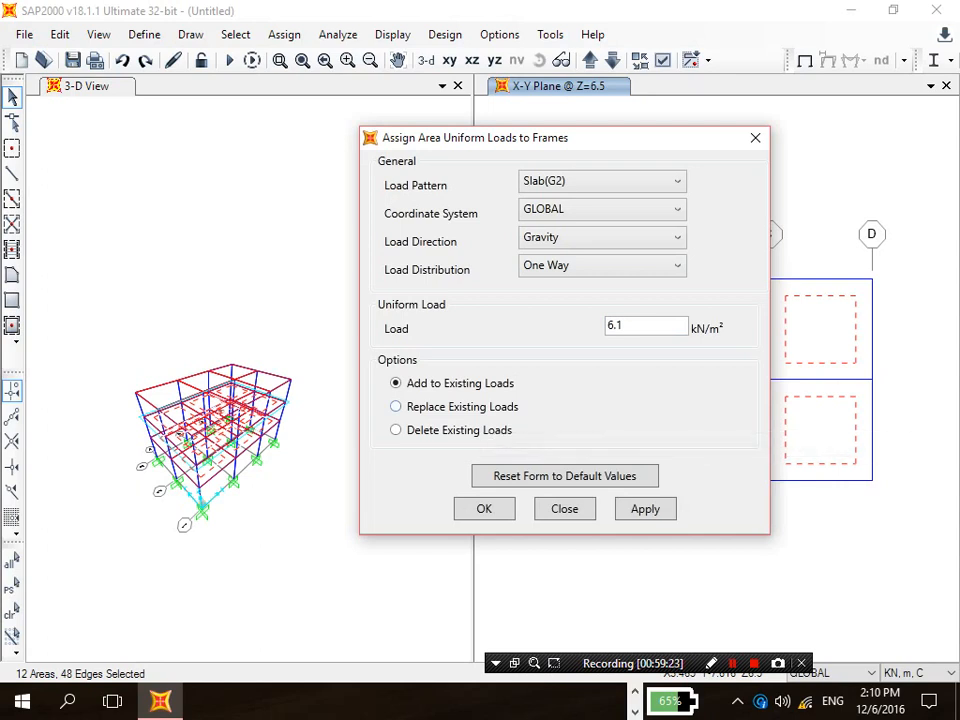
key("Tab")
left_click(396, 406)
double_click(616, 325)
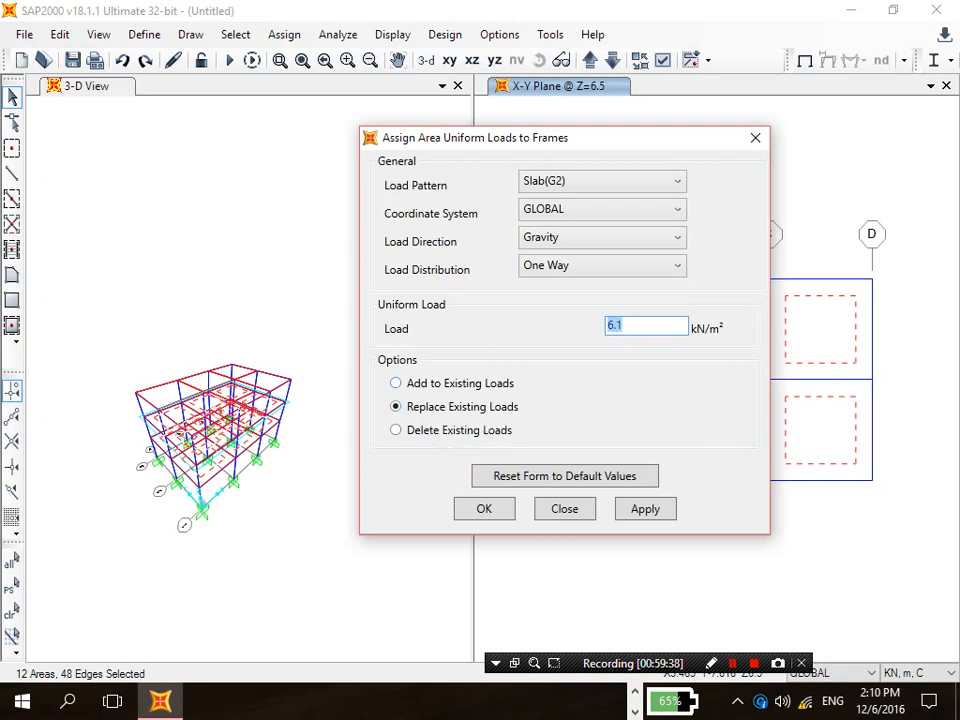
left_click(450, 384)
left_click(452, 406)
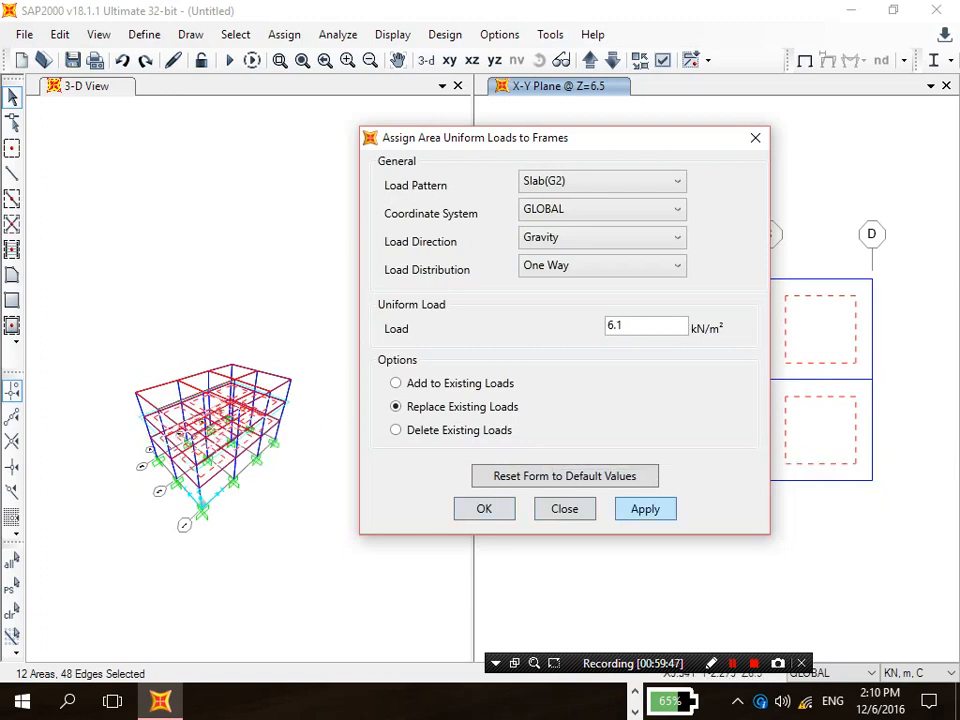
Step: Apply the 6.1 kN/m² Slab(G2) load to the selected first and second storey slabs and uncover the plan view
left_click(645, 509)
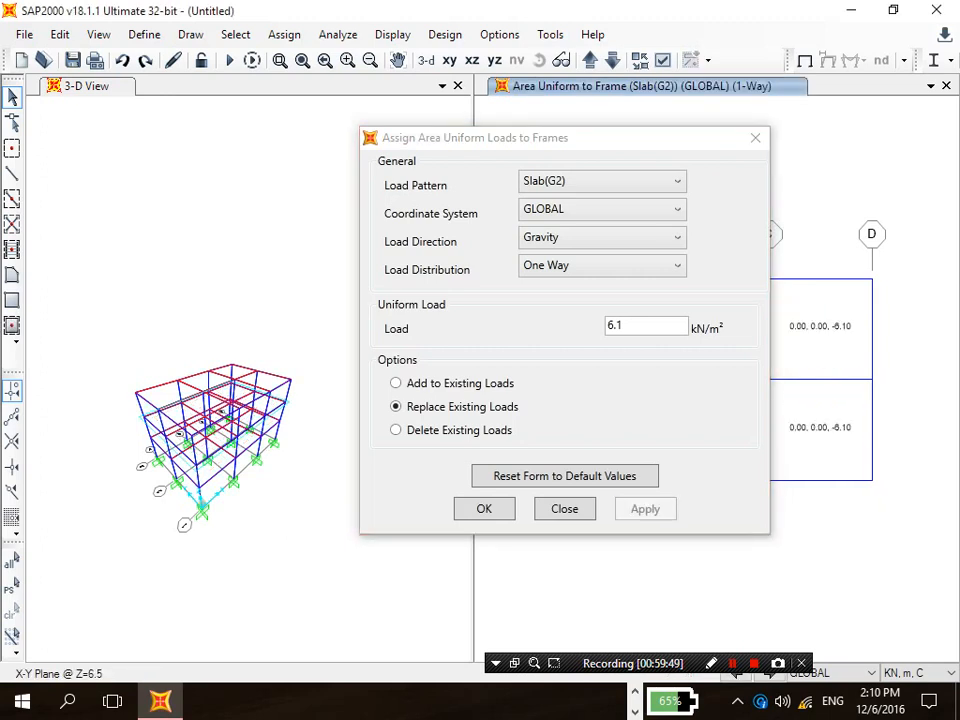
left_click_drag(560, 138, 233, 117)
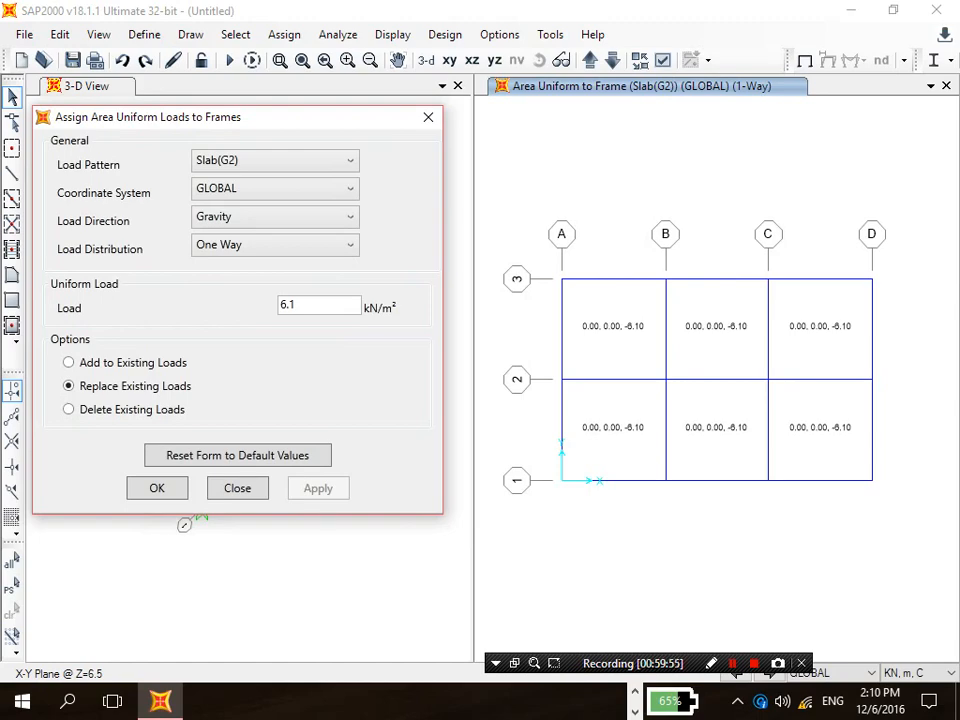
left_click_drag(350, 123, 429, 183)
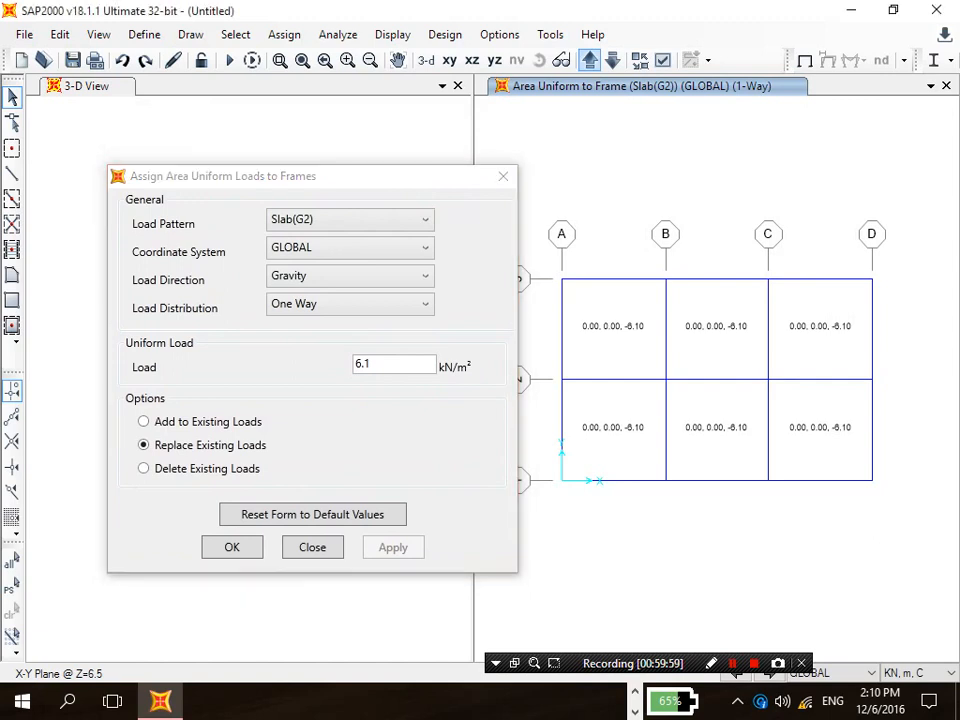
Step: Go up to the Z=9.5 plan and select all six roof slab areas
left_click(590, 60)
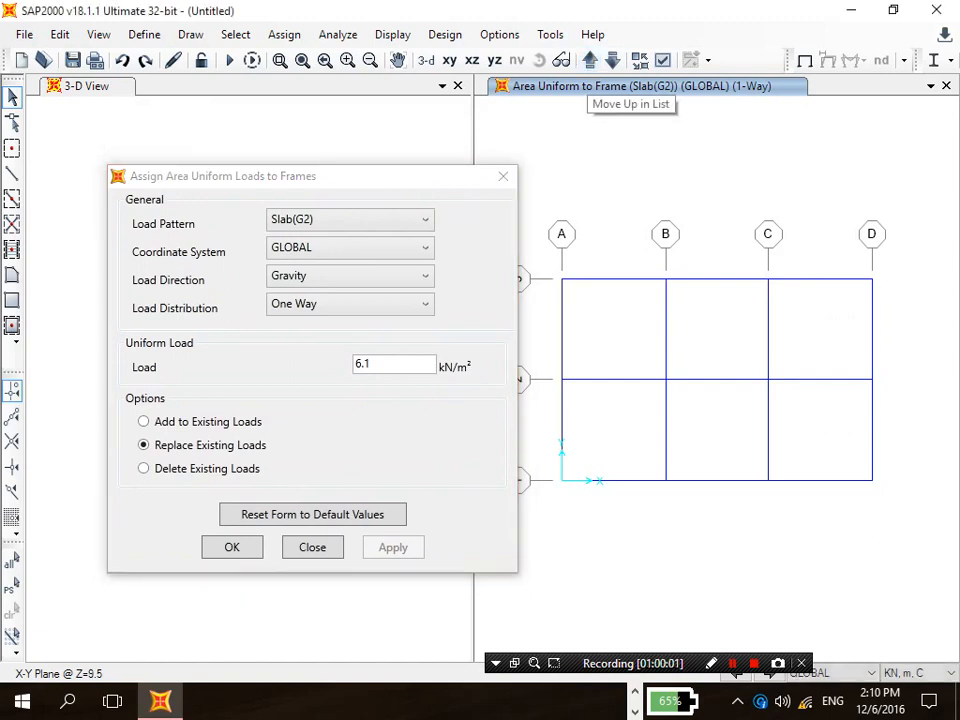
left_click_drag(410, 176, 390, 138)
left_click(614, 330)
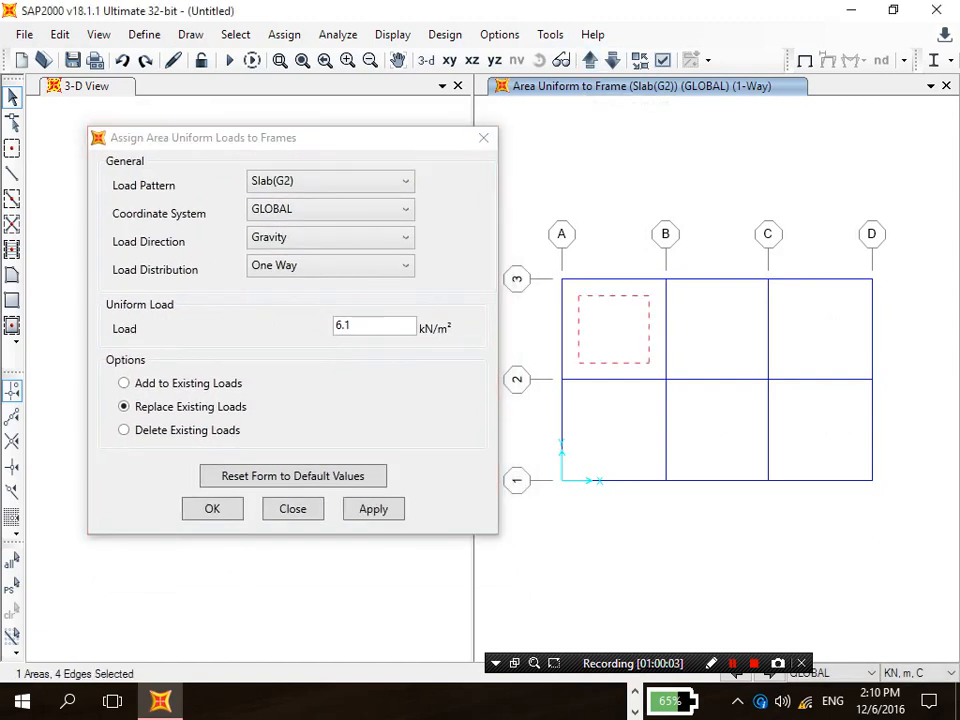
left_click(717, 330)
left_click(820, 330)
left_click(820, 430)
left_click(717, 430)
left_click(614, 430)
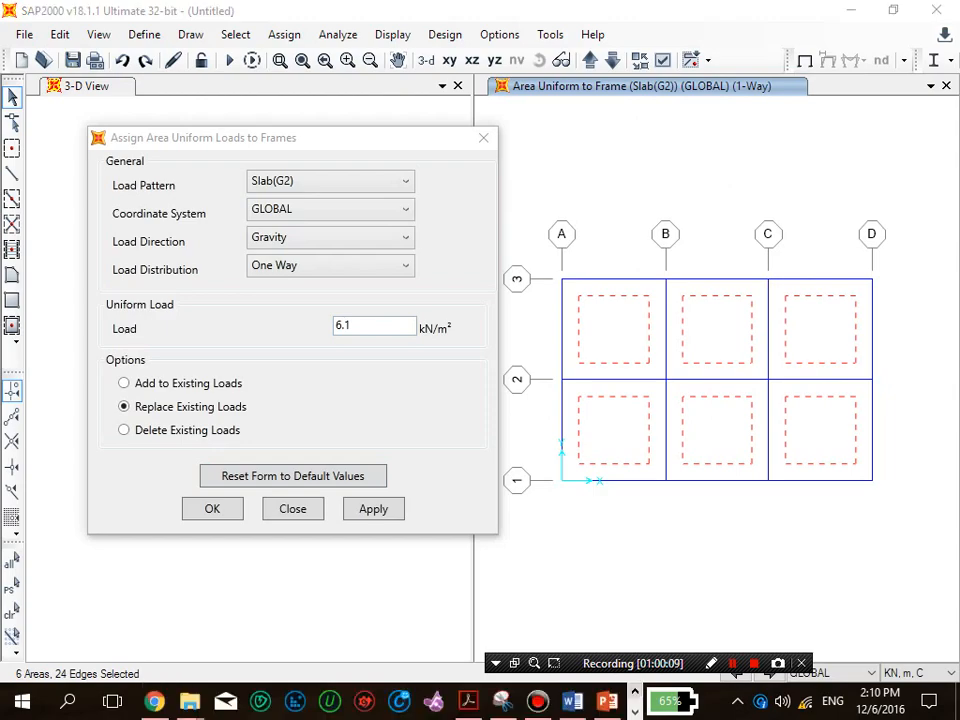
Step: Apply a uniform load of 5.4 kN/m² to the selected roof slabs, consulting the load table in Word
left_click(635, 691)
left_click(572, 701)
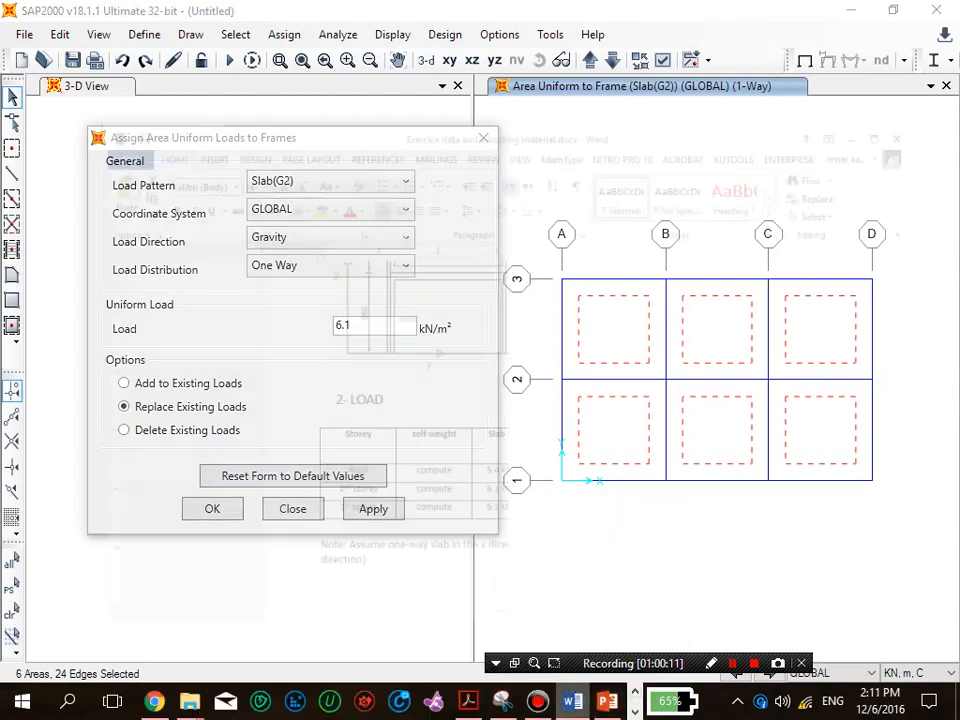
left_click(572, 701)
double_click(343, 327)
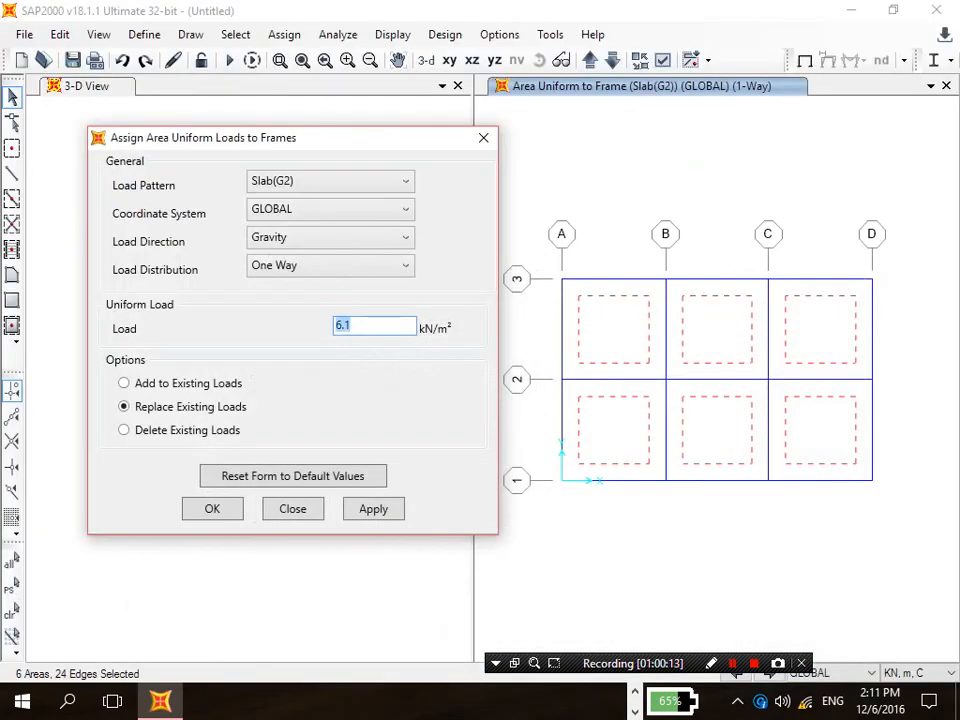
type("5.4")
left_click(373, 509)
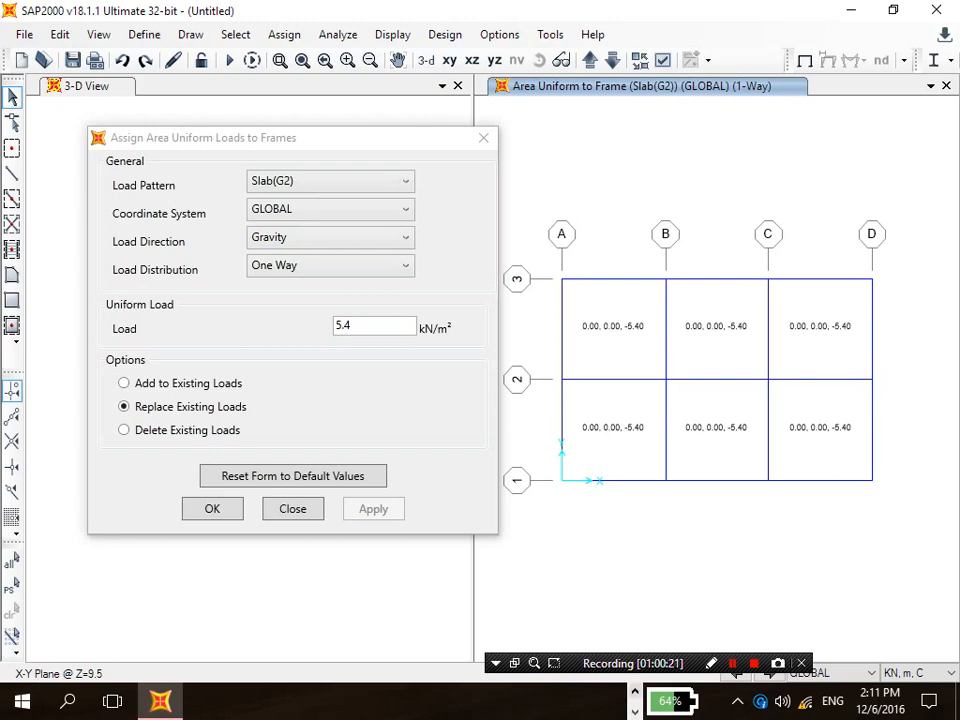
left_click(572, 701)
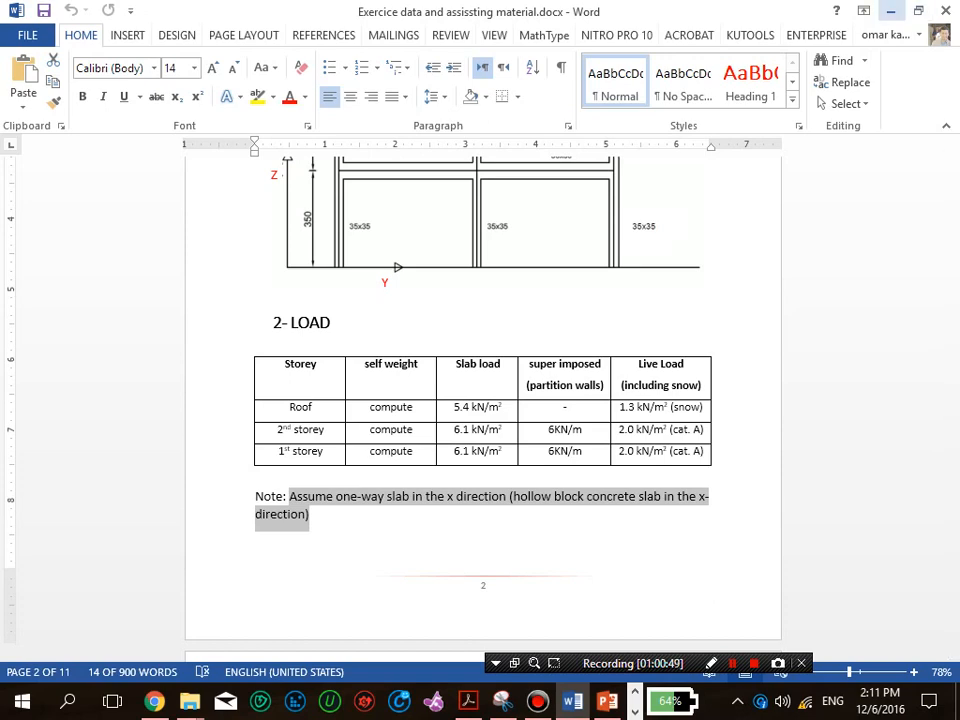
left_click(890, 10)
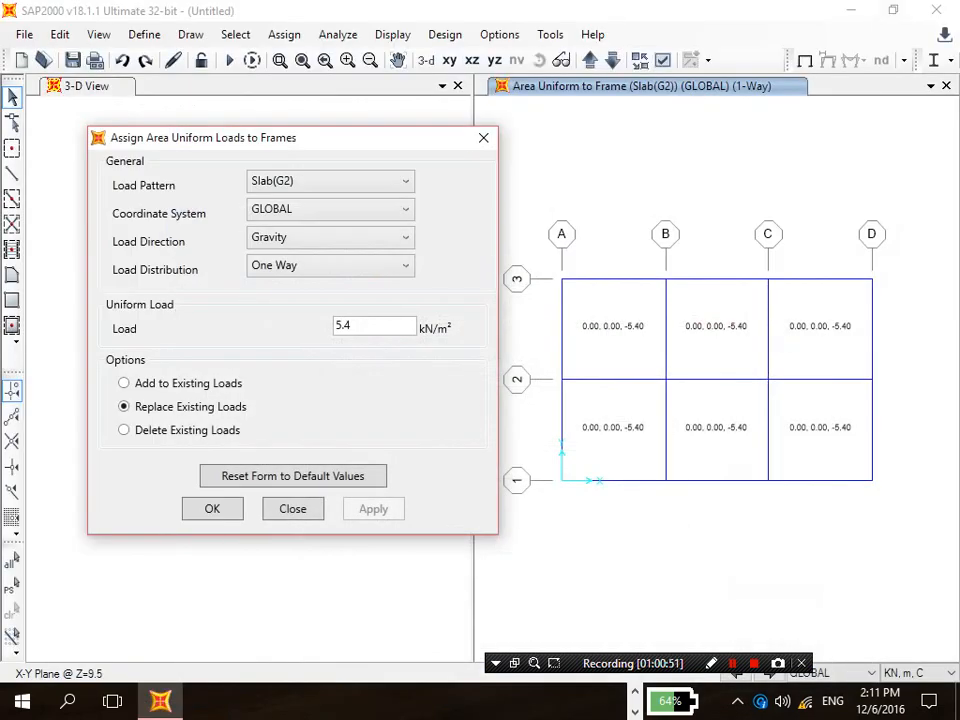
Step: Move the load dialog clear of the plan and select all six slab areas at Z=3.5
left_click_drag(414, 143, 585, 557)
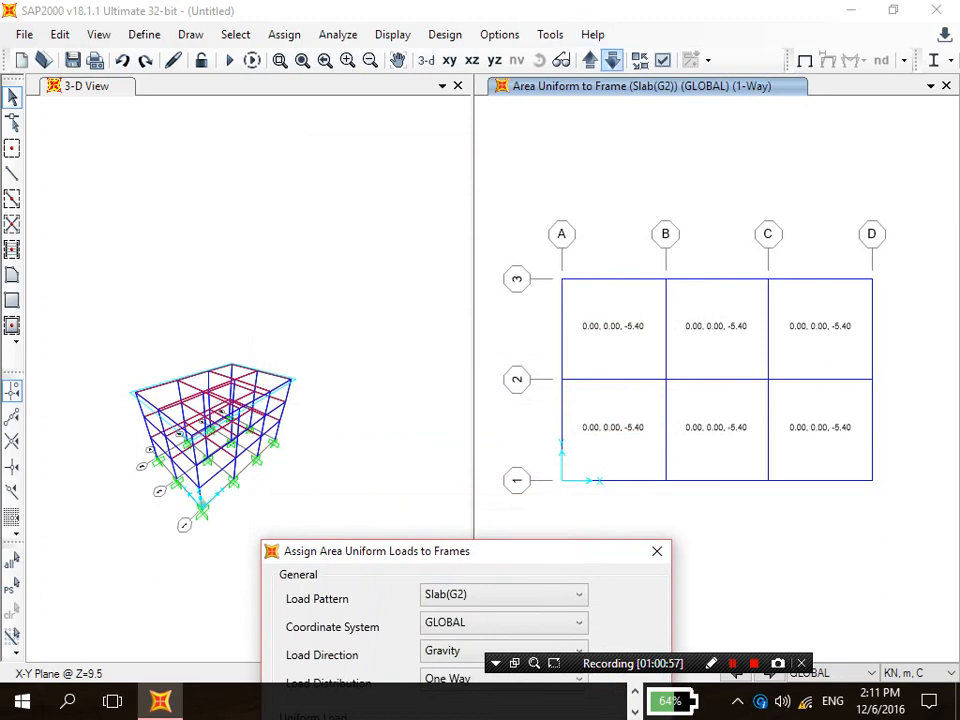
left_click(590, 60)
left_click(590, 60)
left_click(590, 60)
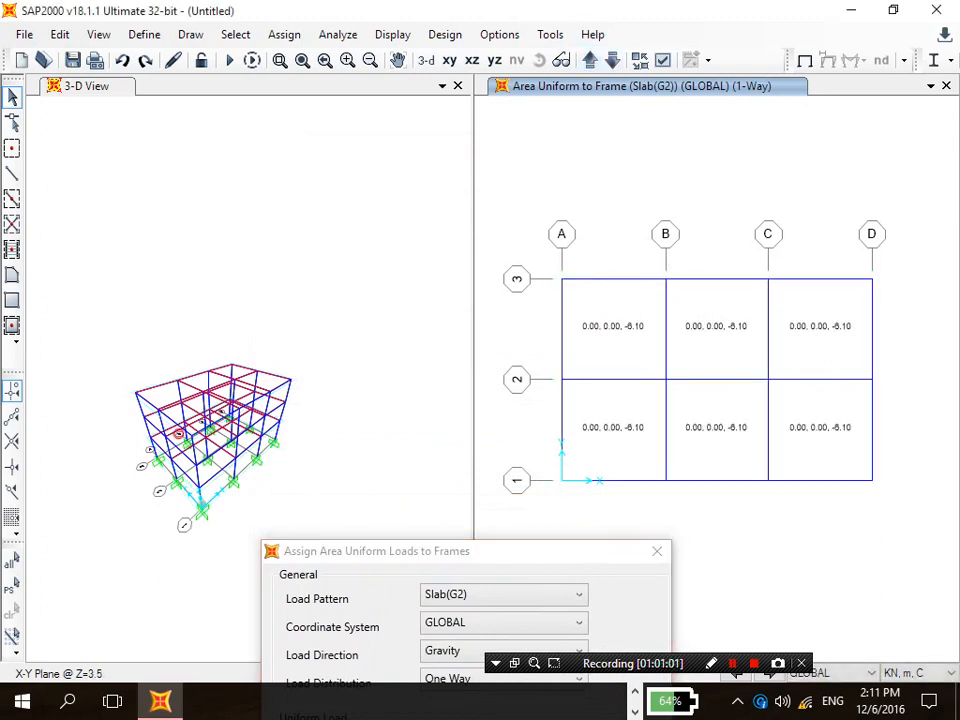
left_click(614, 332)
left_click(717, 332)
left_click(820, 332)
left_click(820, 432)
left_click(717, 432)
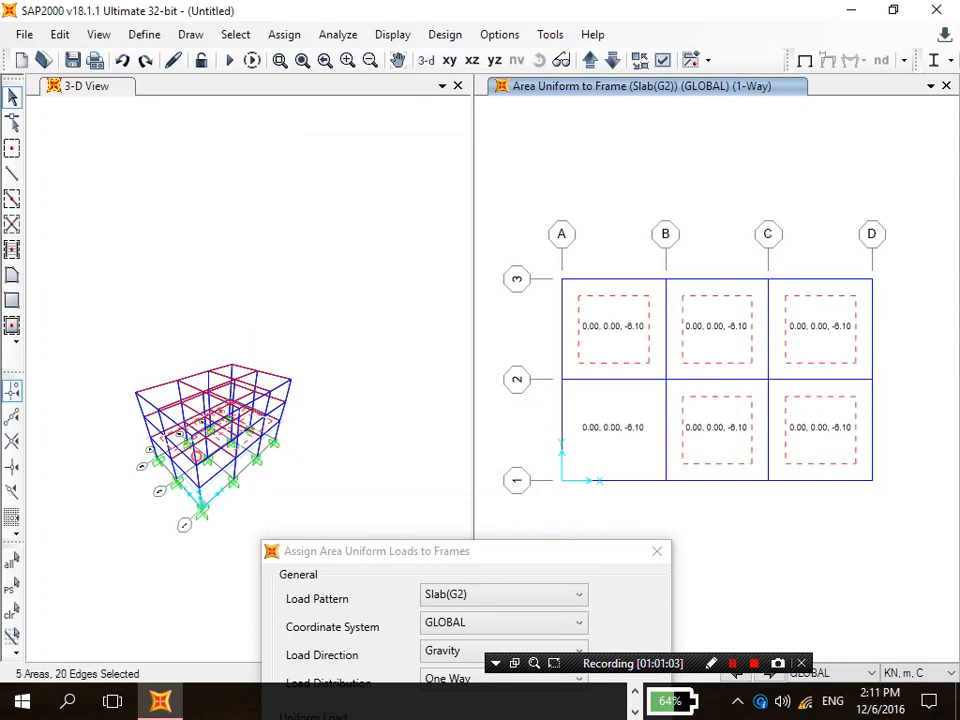
left_click(614, 432)
Step: Add all six slab areas on the Z=6.5 plan to the selection and bring the load dialog back into view
left_click(590, 60)
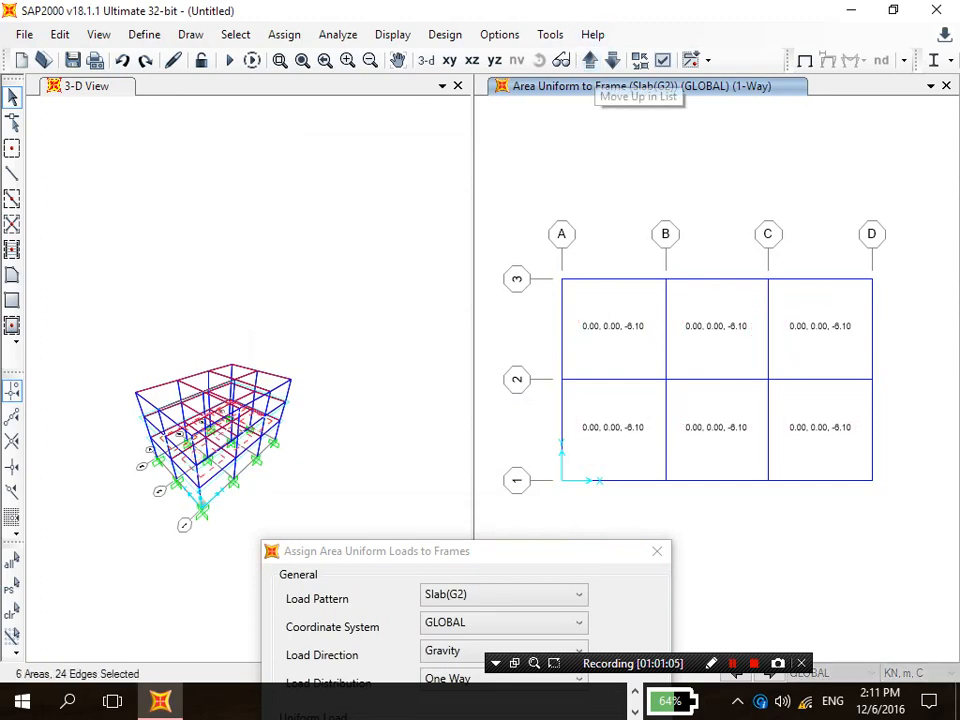
left_click(614, 332)
left_click(717, 332)
left_click(820, 332)
left_click(820, 432)
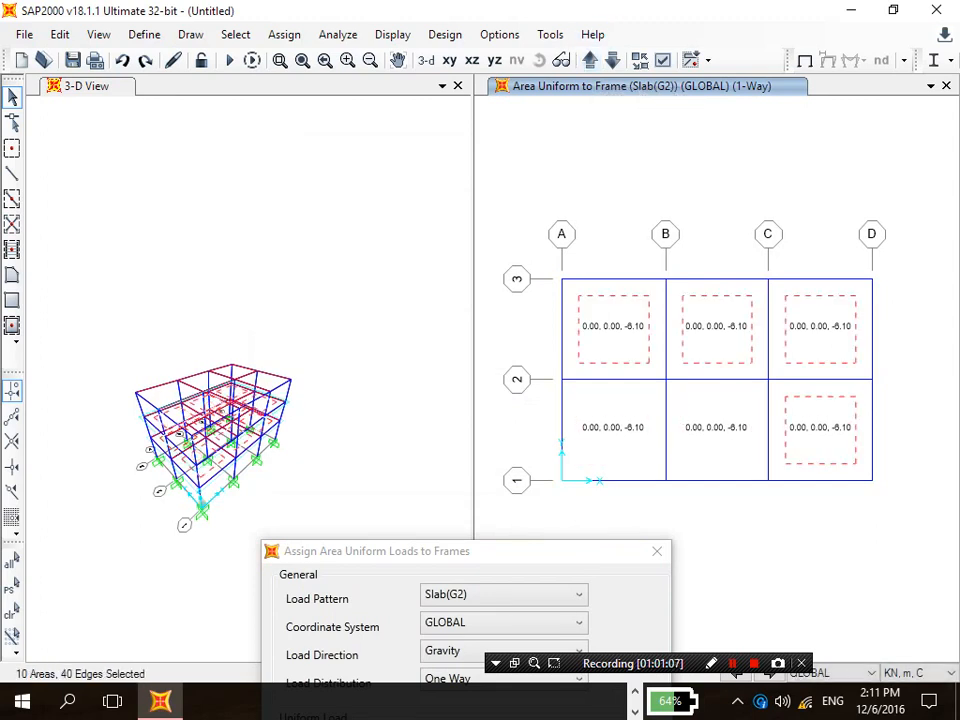
left_click(717, 432)
left_click(614, 432)
left_click_drag(504, 556, 456, 140)
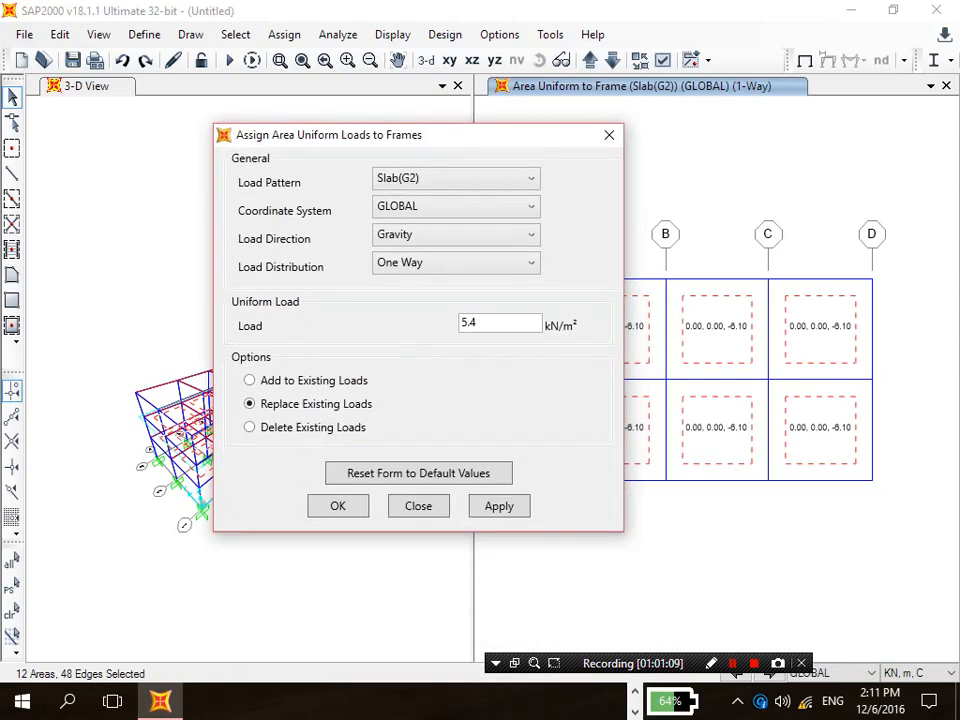
Step: Apply a 2 kN/m² uniform load in the live load (Q1) pattern to the selected slabs, using Add to Existing Loads
left_click(456, 178)
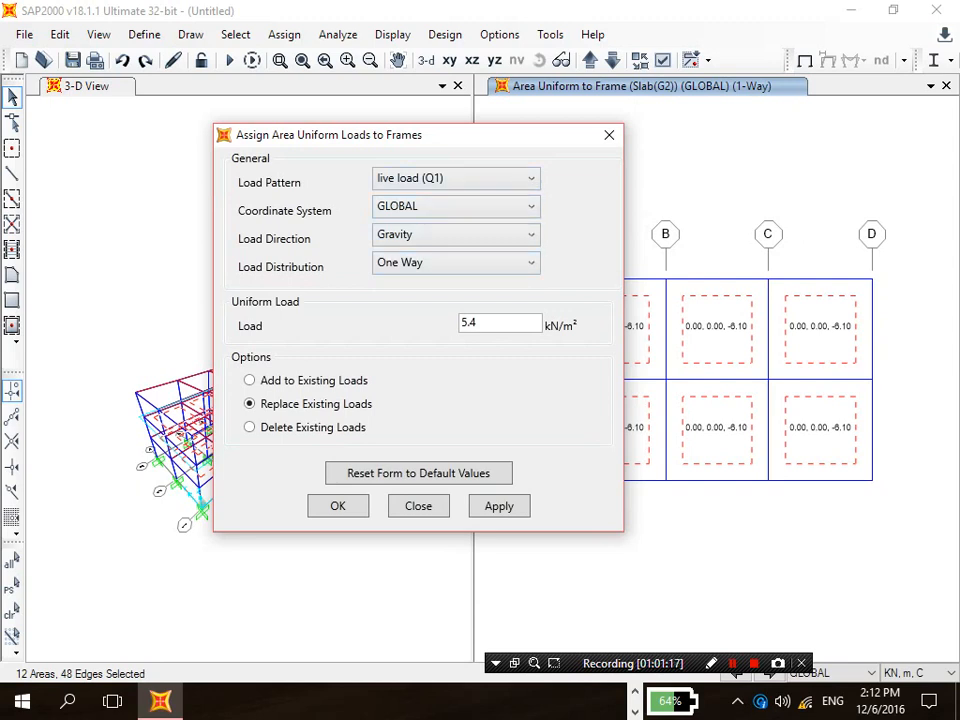
left_click(635, 691)
left_click(572, 702)
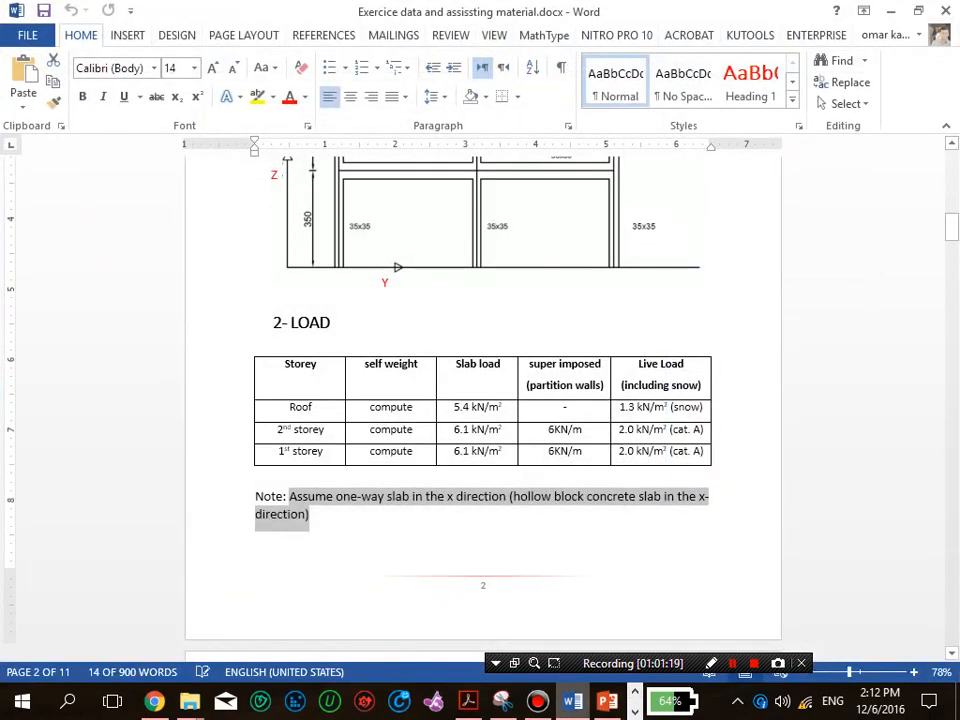
key("alt+Tab")
double_click(469, 323)
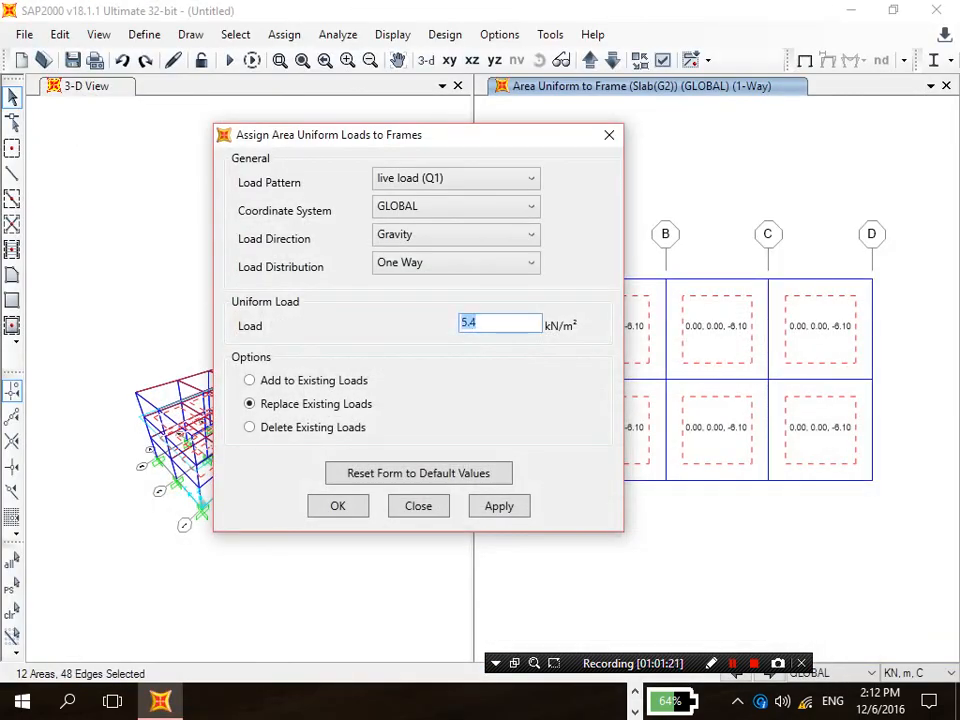
type("2")
left_click(250, 380)
left_click(499, 506)
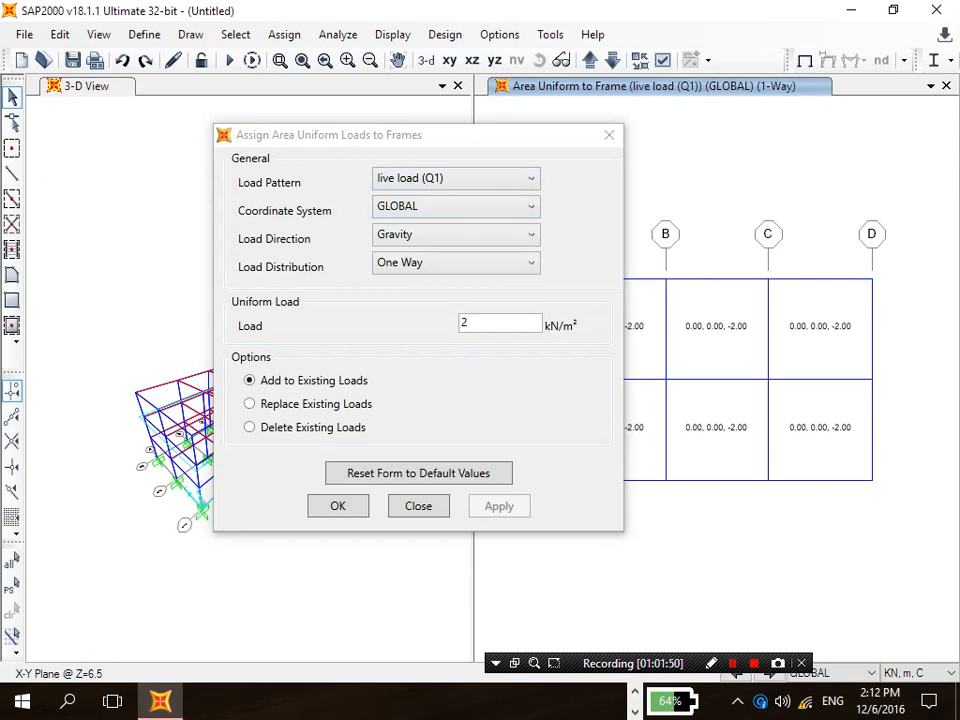
Step: Go up to the Z=9.5 plan and set the uniform live load to 1.3 kN/m², checking the Word load table
left_click(589, 59)
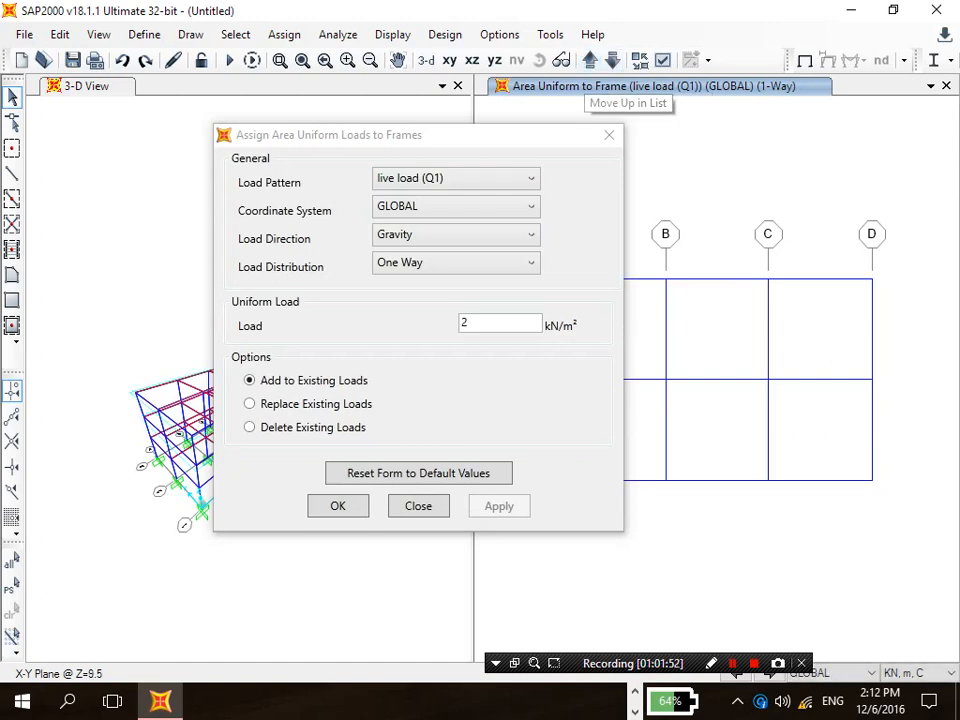
double_click(490, 323)
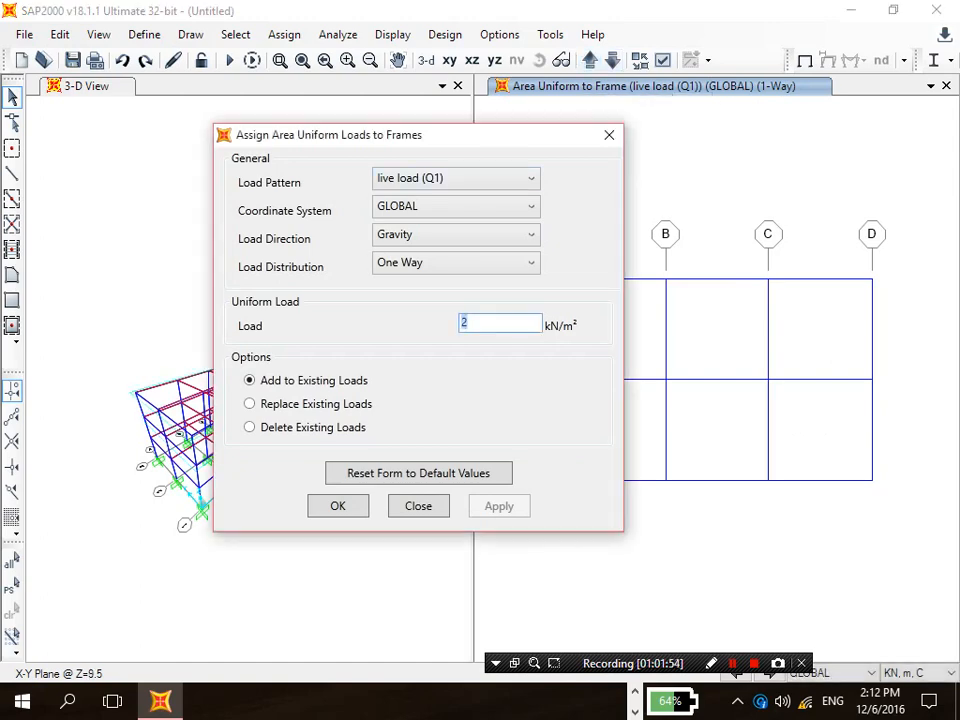
left_click(634, 691)
left_click(572, 701)
left_click(572, 701)
type("1.3")
Step: Select all six roof slab areas, apply the 1.3 kN/m² live load to them and close the load dialog
left_click(645, 330)
left_click(717, 330)
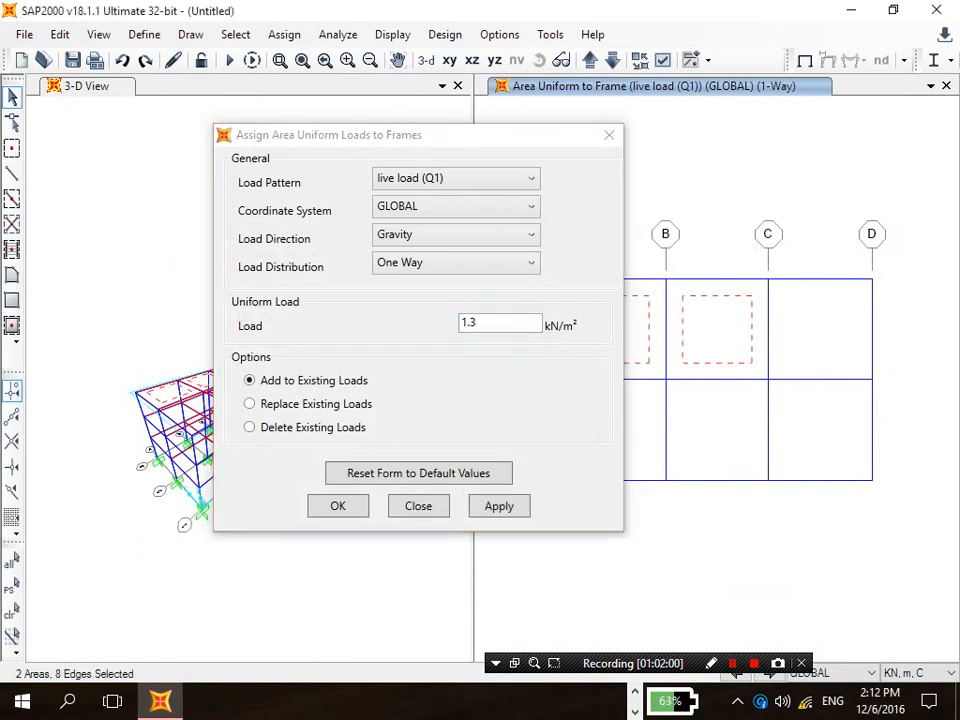
left_click(820, 330)
left_click(820, 430)
left_click(717, 430)
left_click(645, 430)
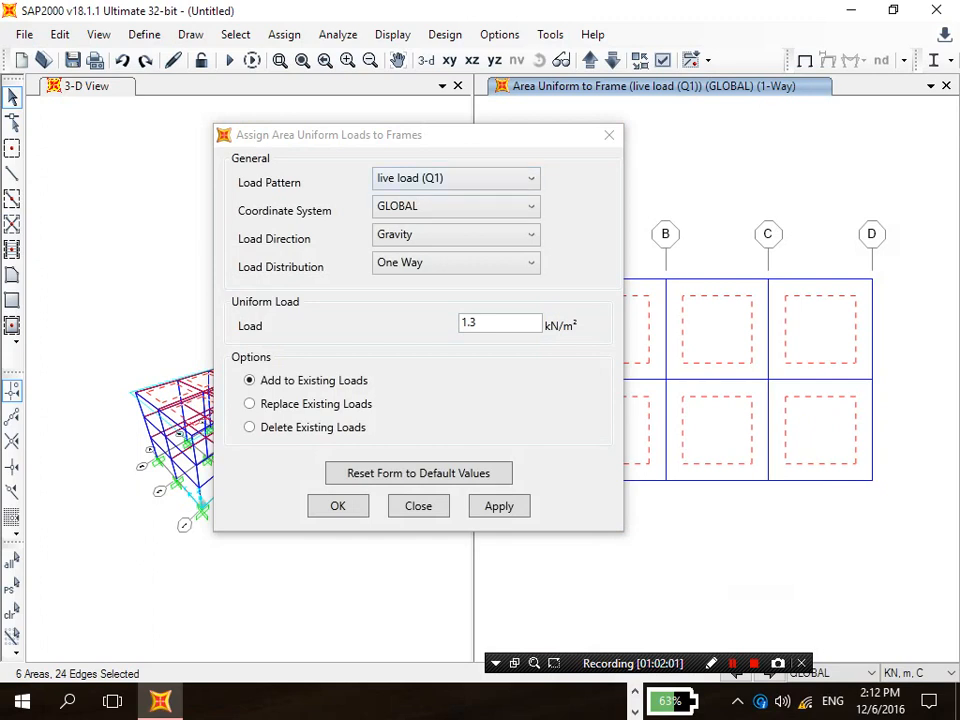
left_click(499, 506)
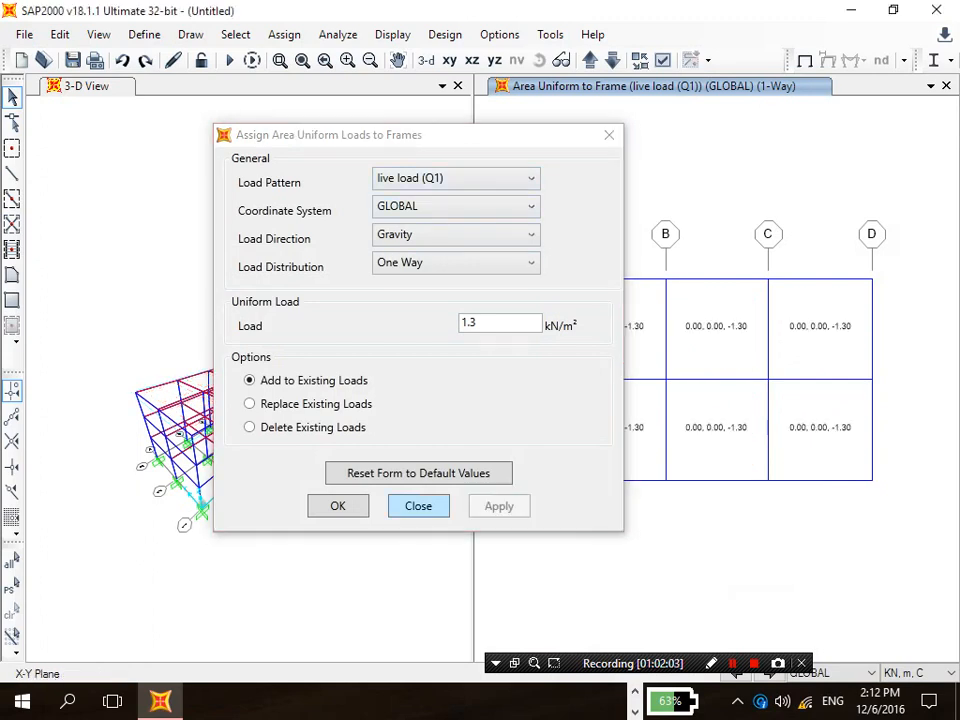
left_click(338, 506)
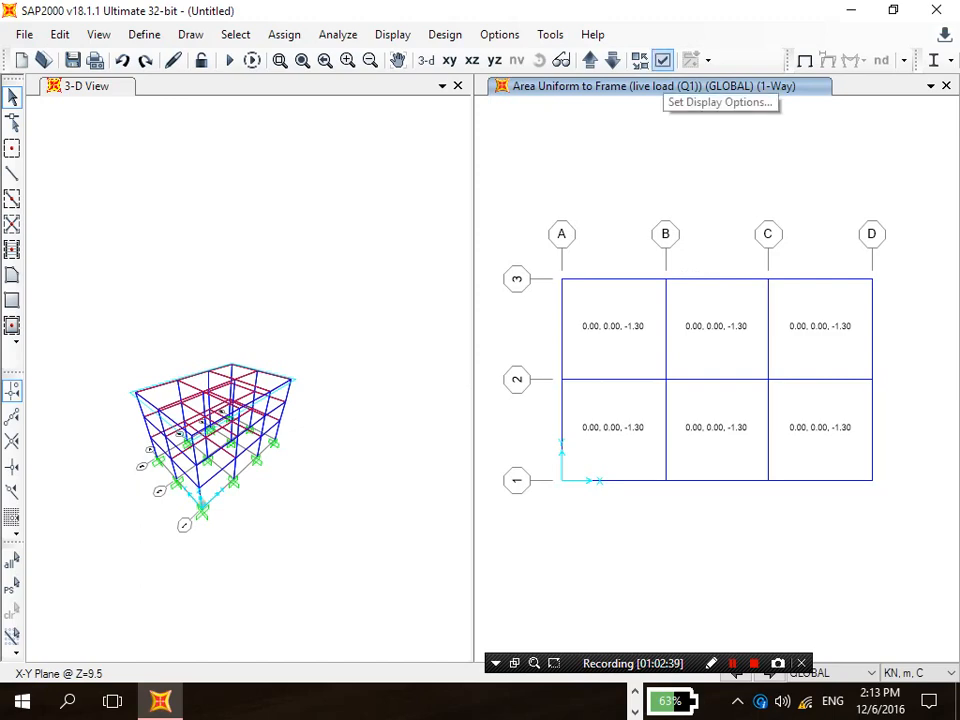
Step: Turn on the display of area local axes in the plan window
left_click(662, 62)
left_click_drag(635, 188, 644, 288)
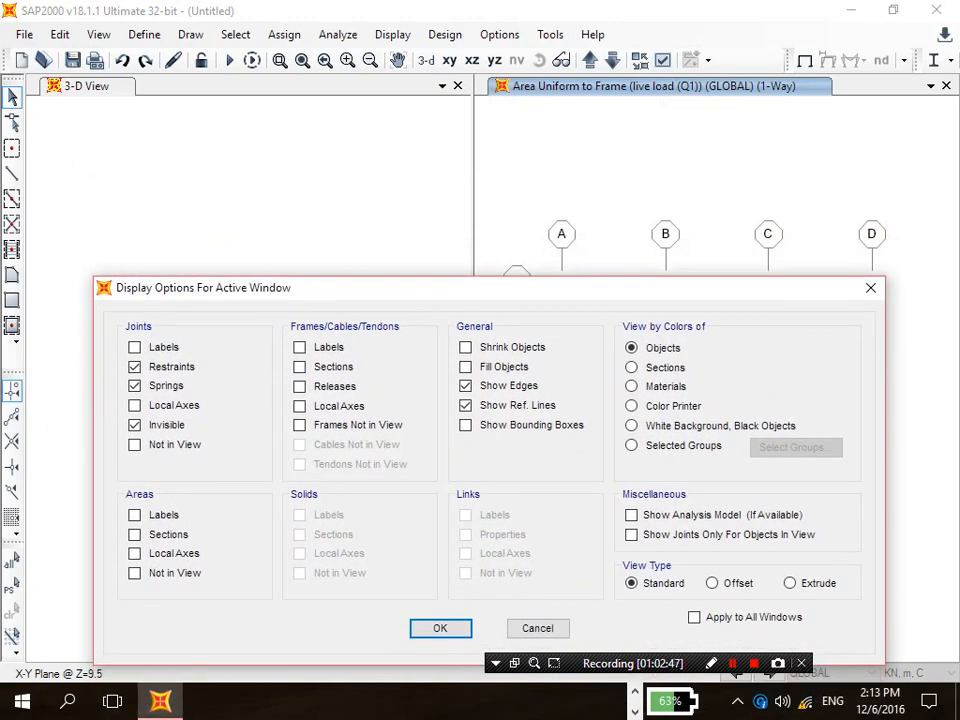
left_click(134, 553)
left_click_drag(480, 288, 459, 192)
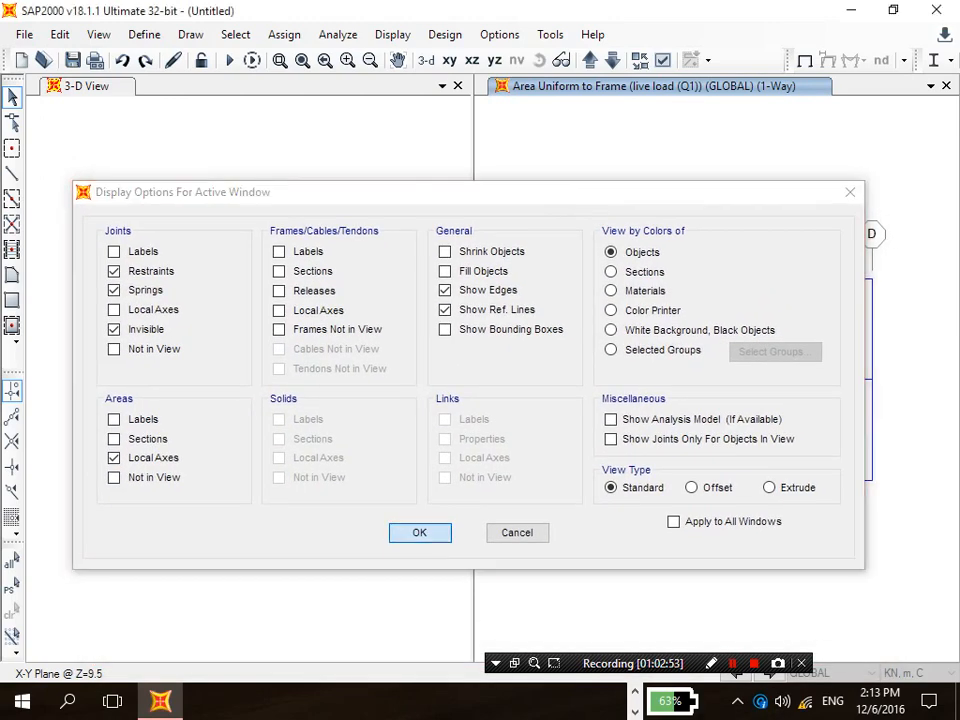
left_click(419, 532)
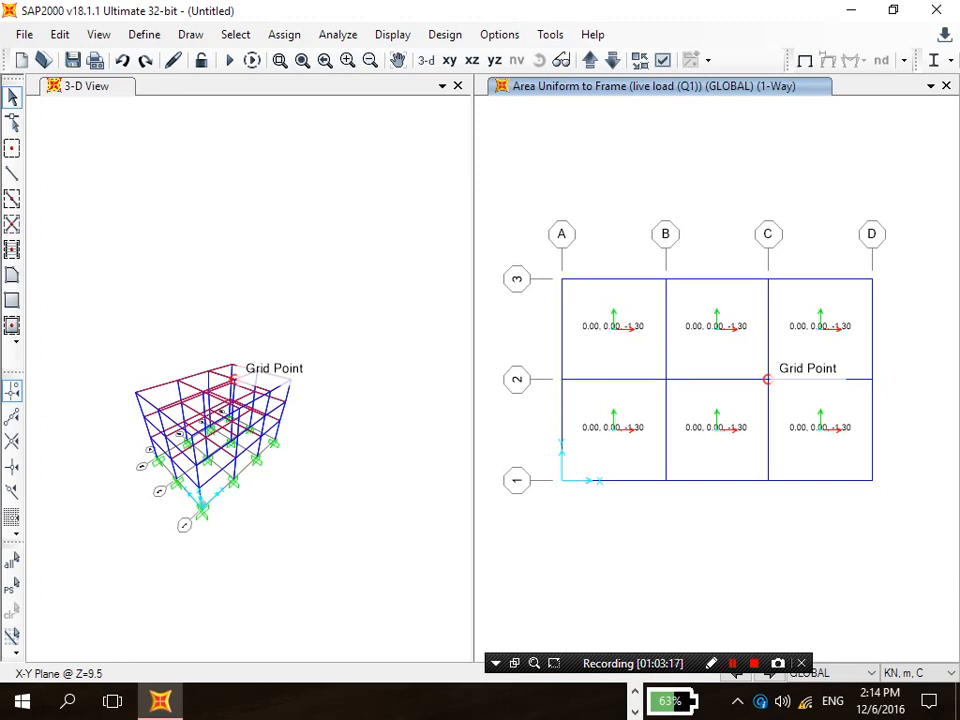
Step: Select the two roof slab areas between grids A–C and lines 2–3, and look through the assignment and editing commands
left_click(614, 340)
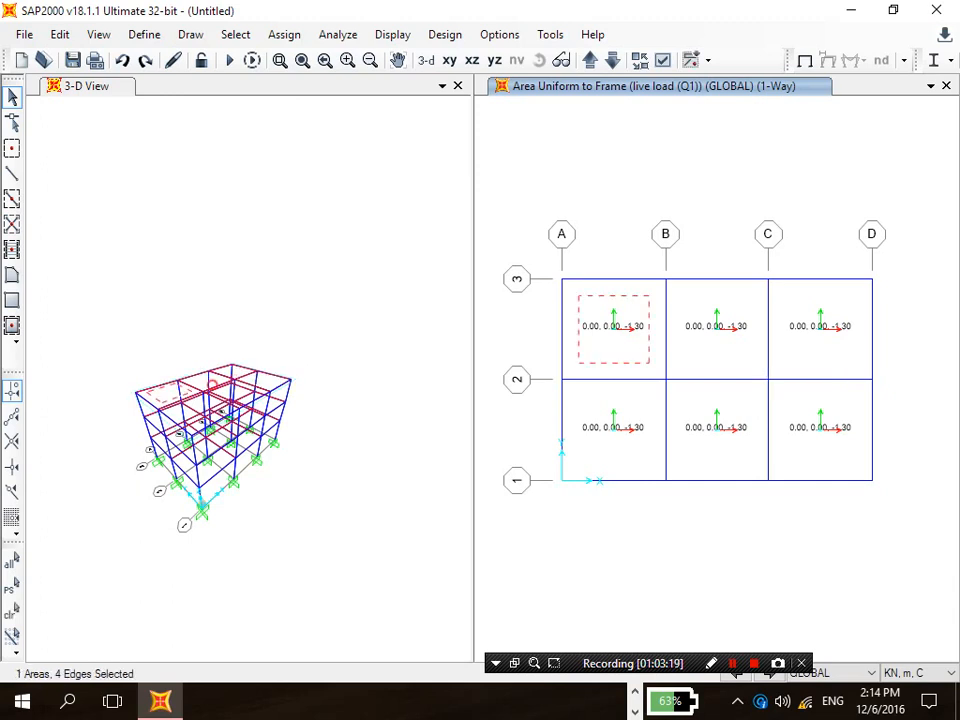
left_click(717, 340)
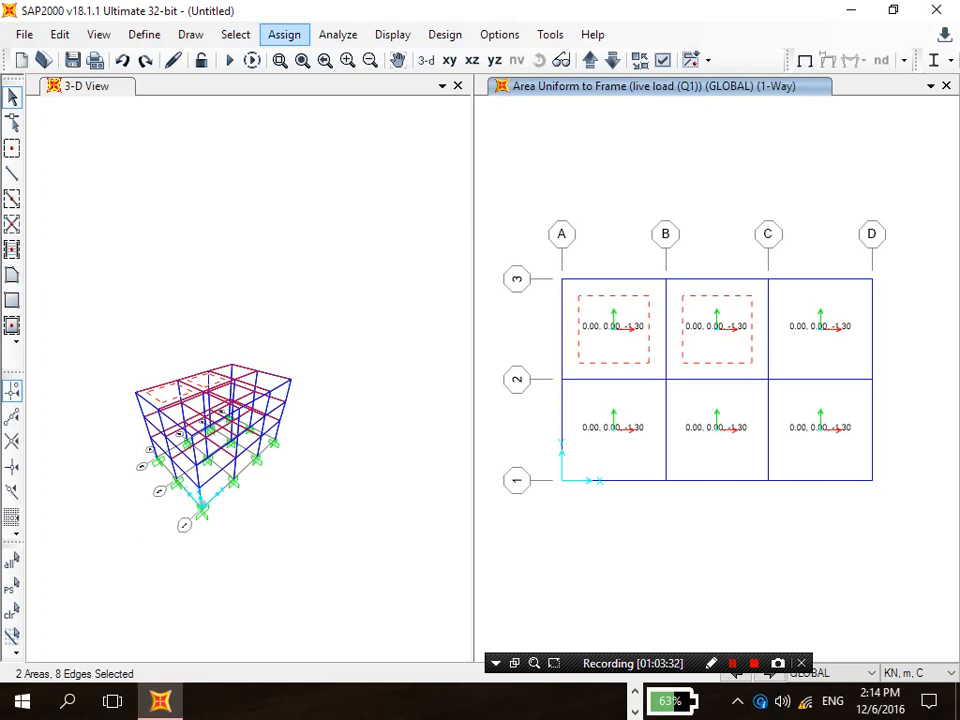
left_click(284, 34)
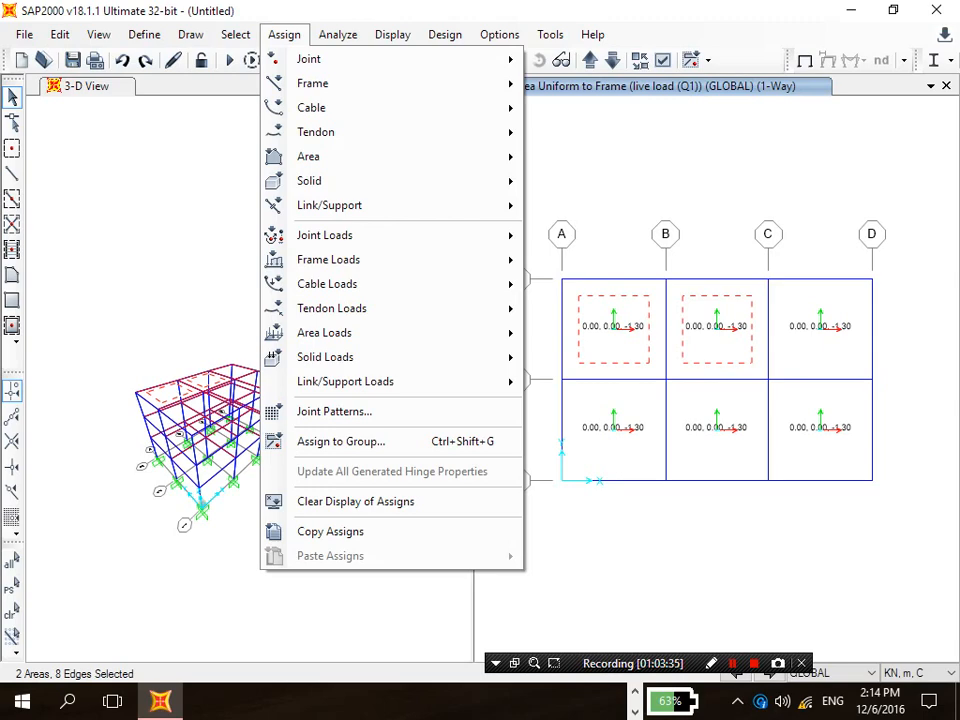
mouse_move(392, 34)
mouse_move(60, 34)
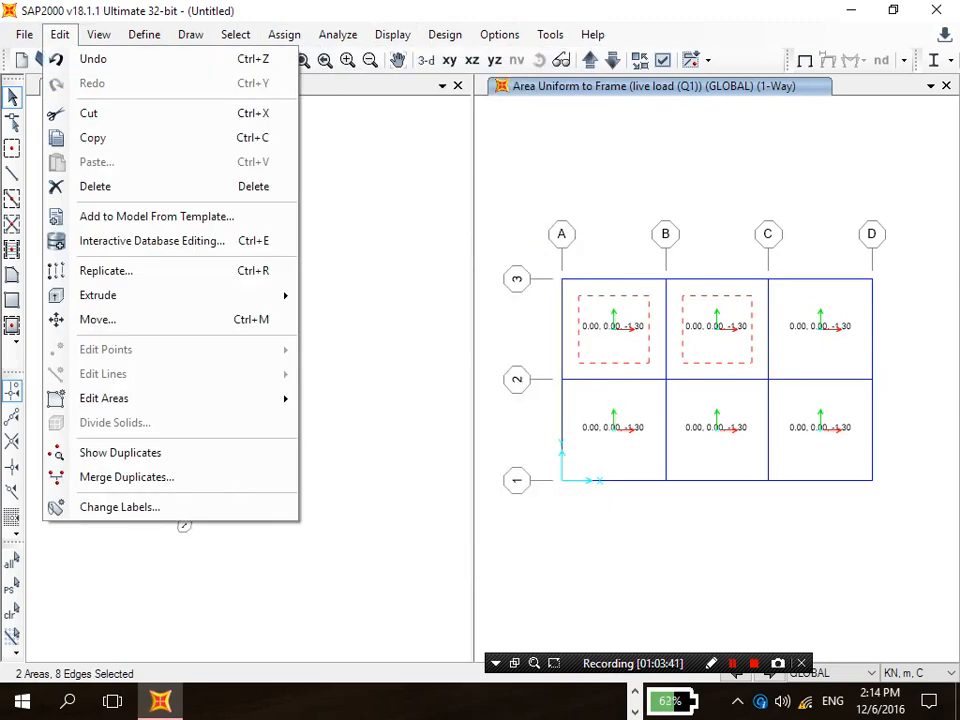
Step: Check the one-way slab direction note in Word and the surface load slide in PowerPoint, and return to SAP2000
left_click(635, 691)
left_click(572, 701)
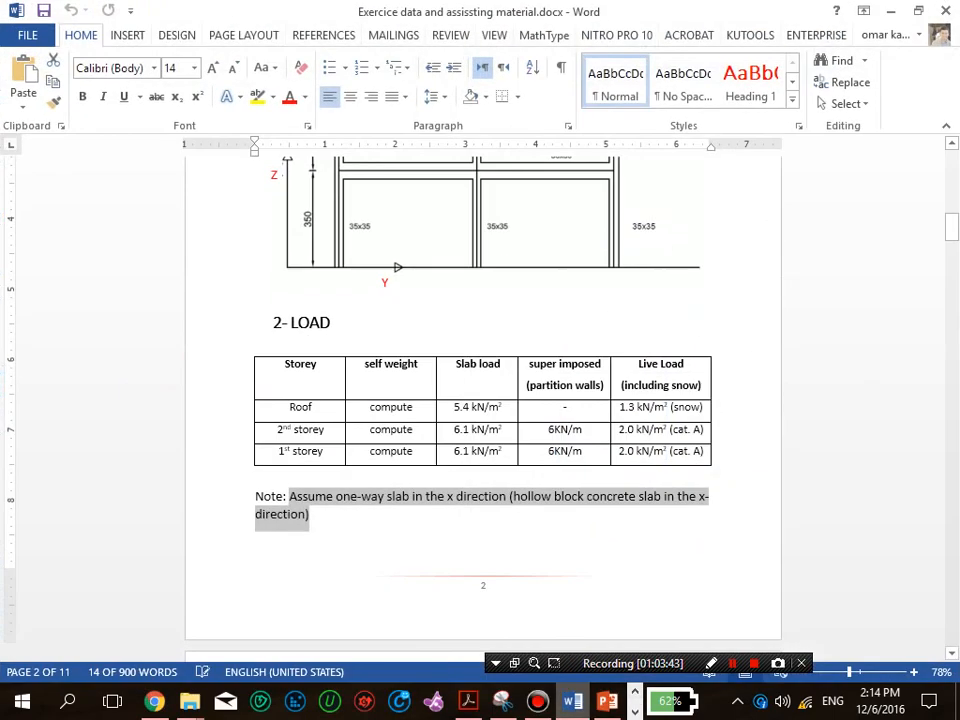
scroll(483, 400, "down", 4)
left_click(607, 701)
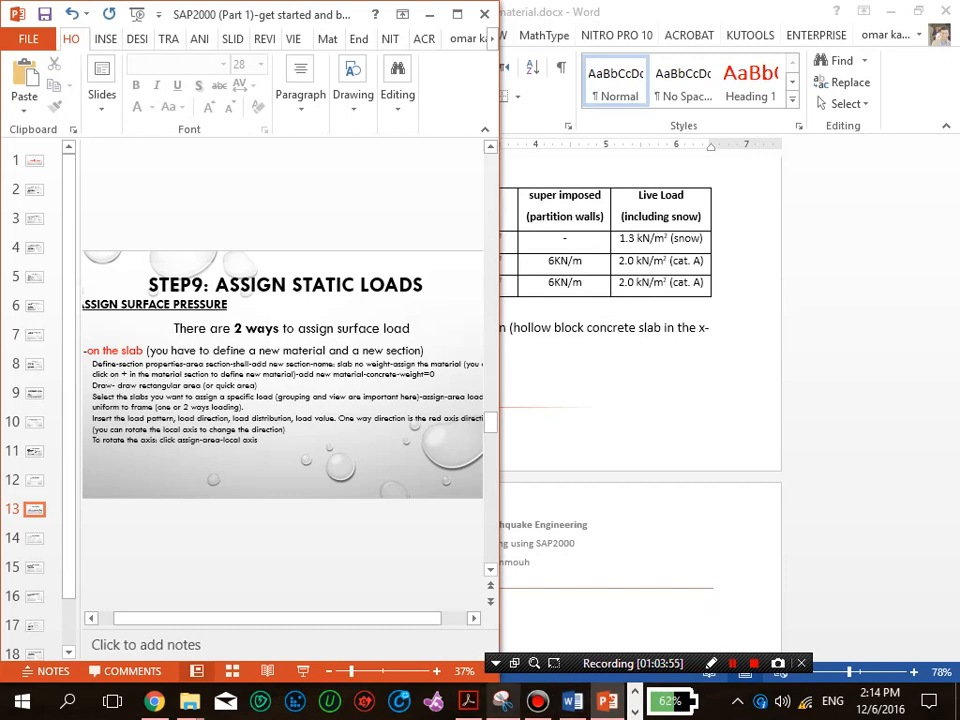
mouse_move(607, 701)
left_click(635, 711)
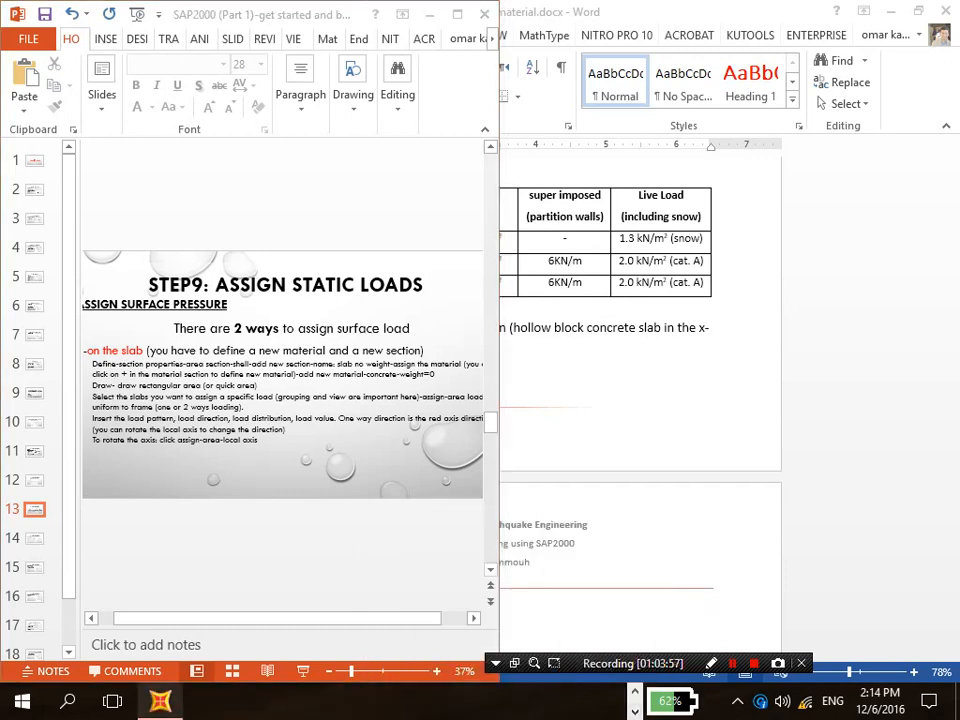
left_click(160, 701)
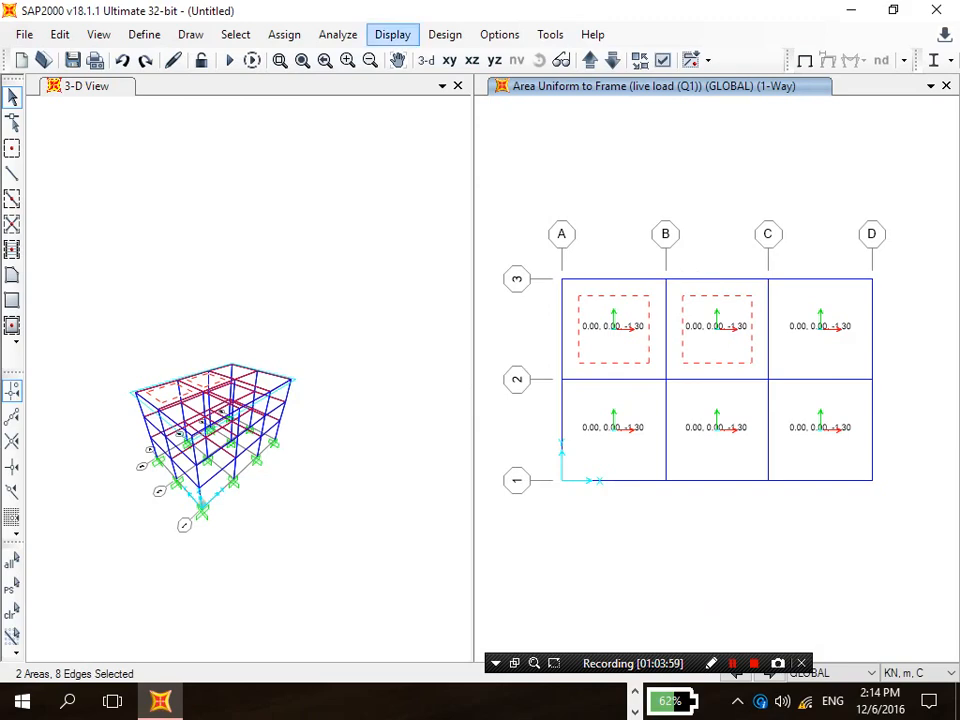
Step: Rotate the local axes of the two selected roof slab areas by 90 degrees from the default orientation
left_click(284, 34)
mouse_move(330, 84)
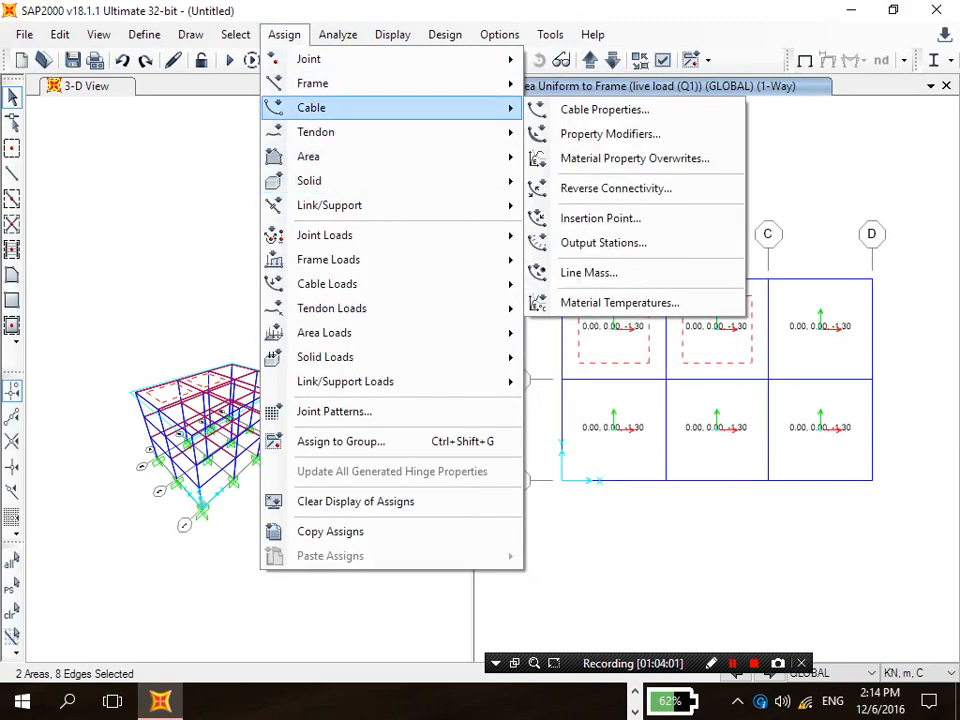
mouse_move(330, 156)
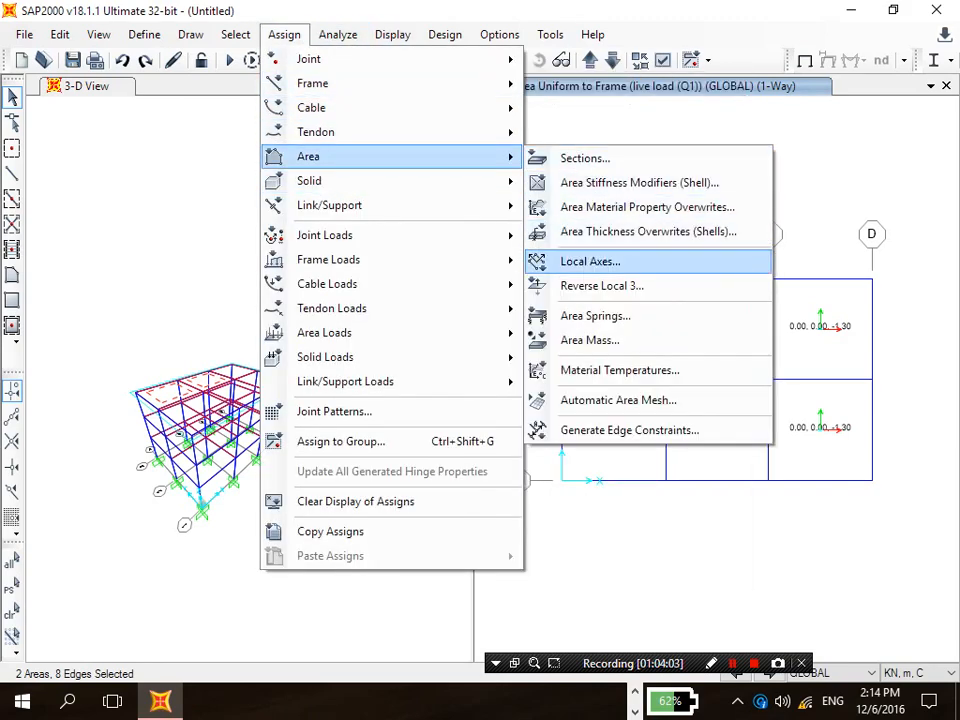
left_click(590, 261)
left_click_drag(643, 165, 240, 120)
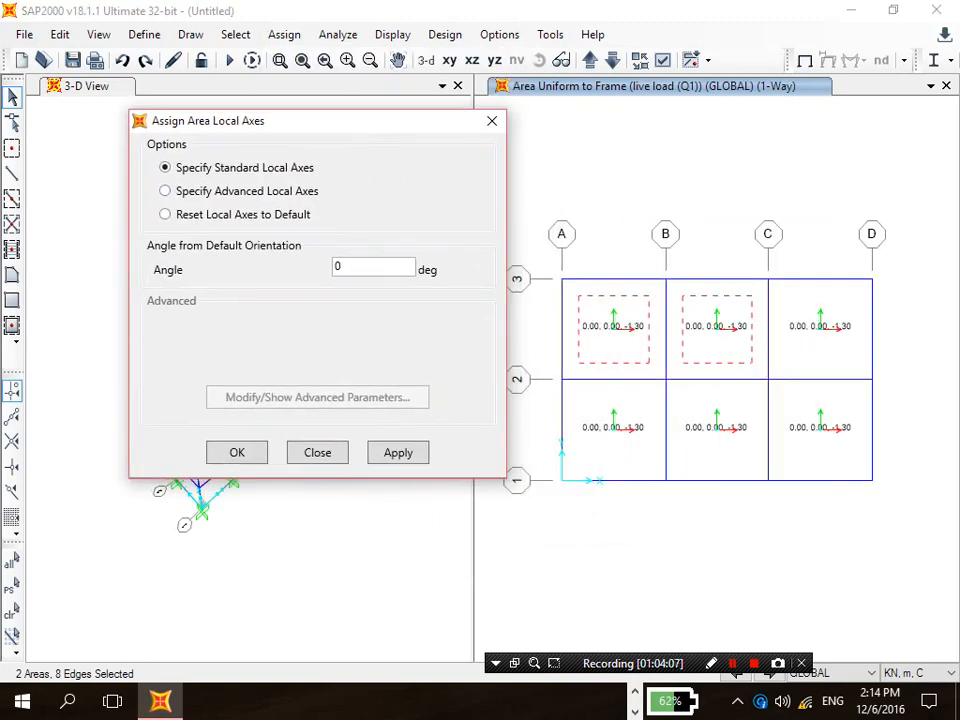
double_click(340, 267)
type("90")
left_click(398, 452)
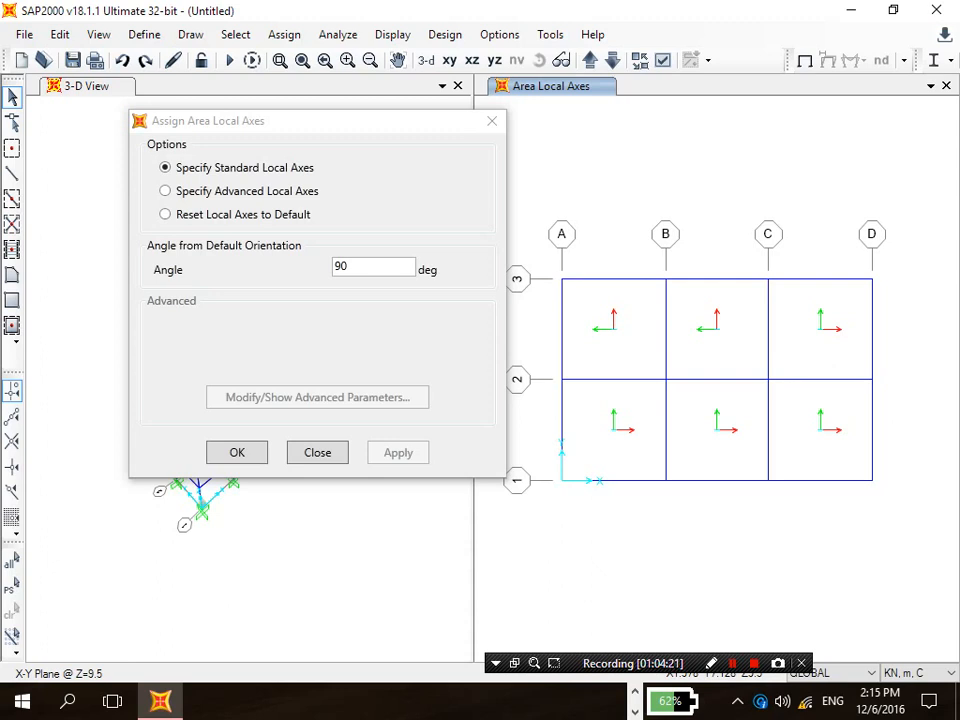
Step: Reselect the two roof slab areas between grids A–C and lines 2–3, set their local axes angle to 0 and close the dialog
left_click(611, 354)
left_click(712, 361)
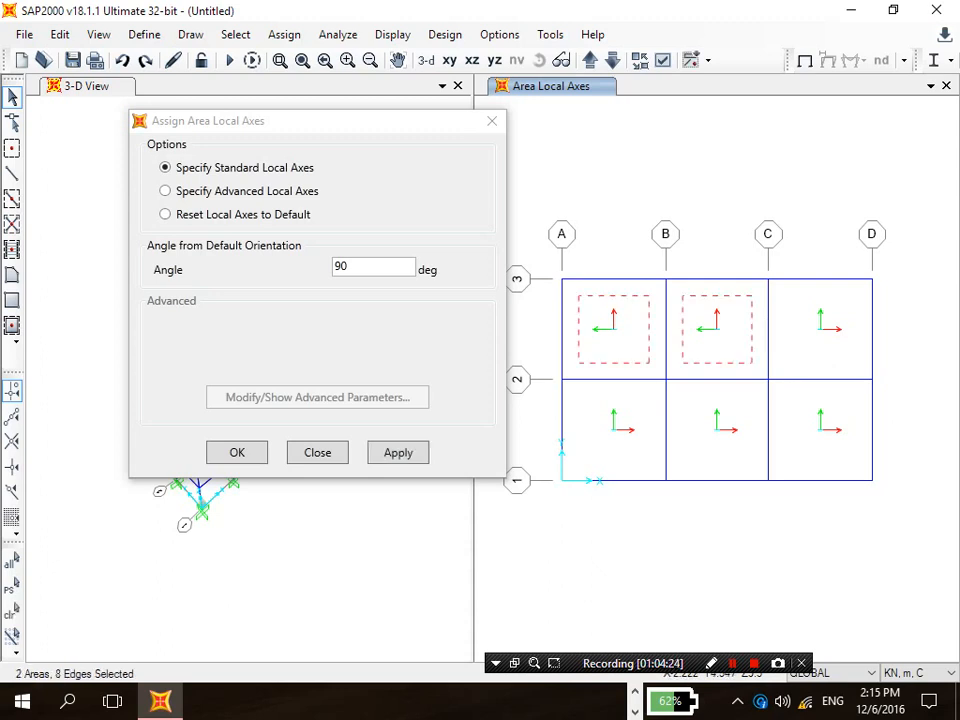
double_click(342, 267)
type("0")
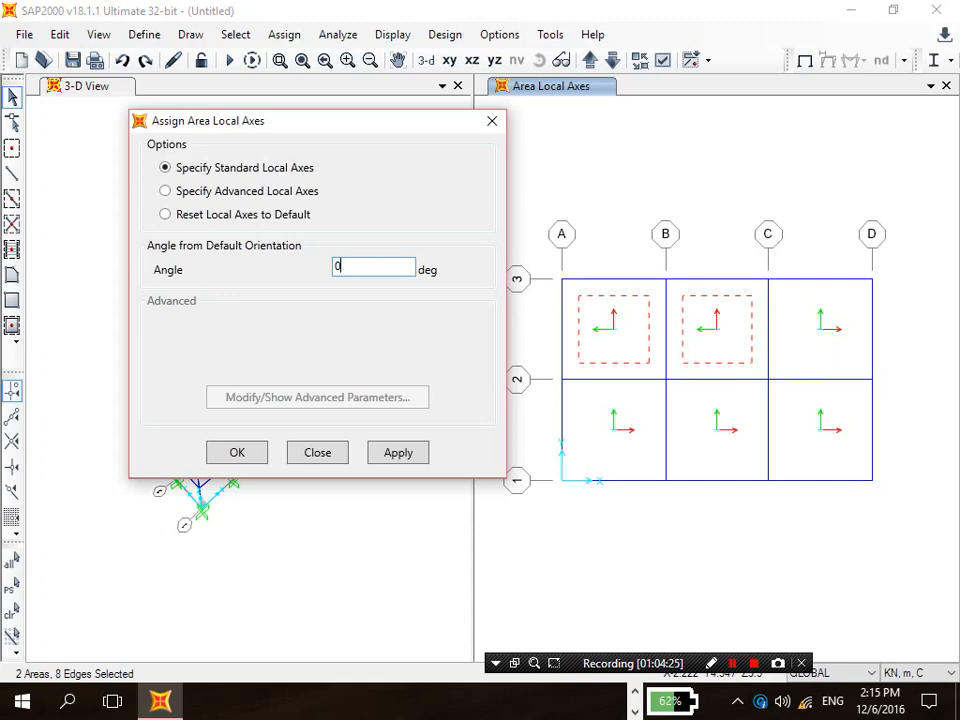
left_click(398, 452)
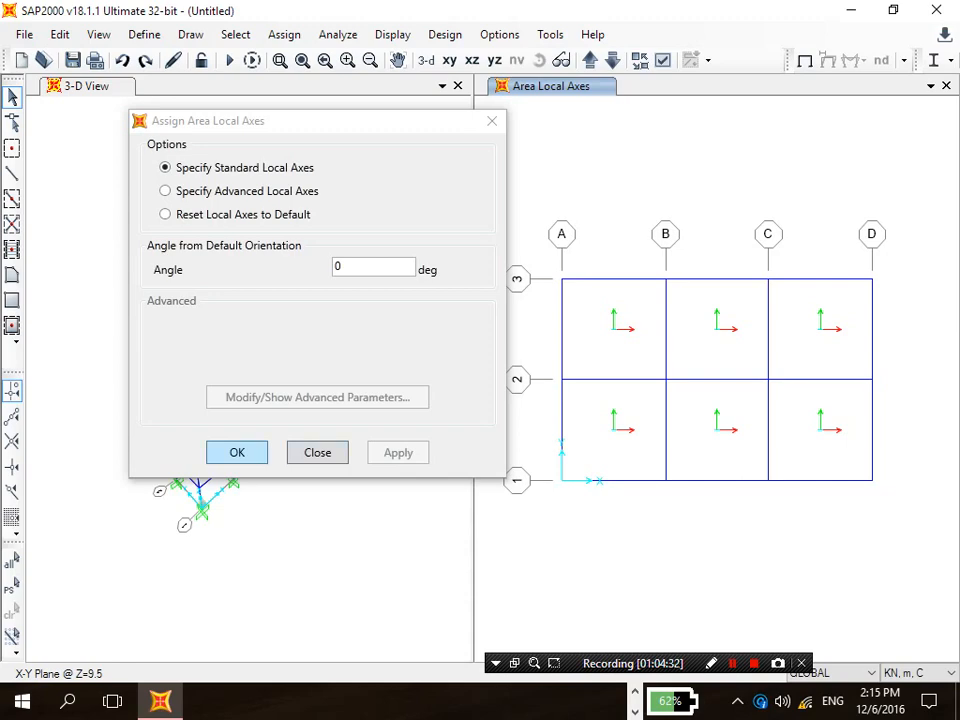
left_click(237, 452)
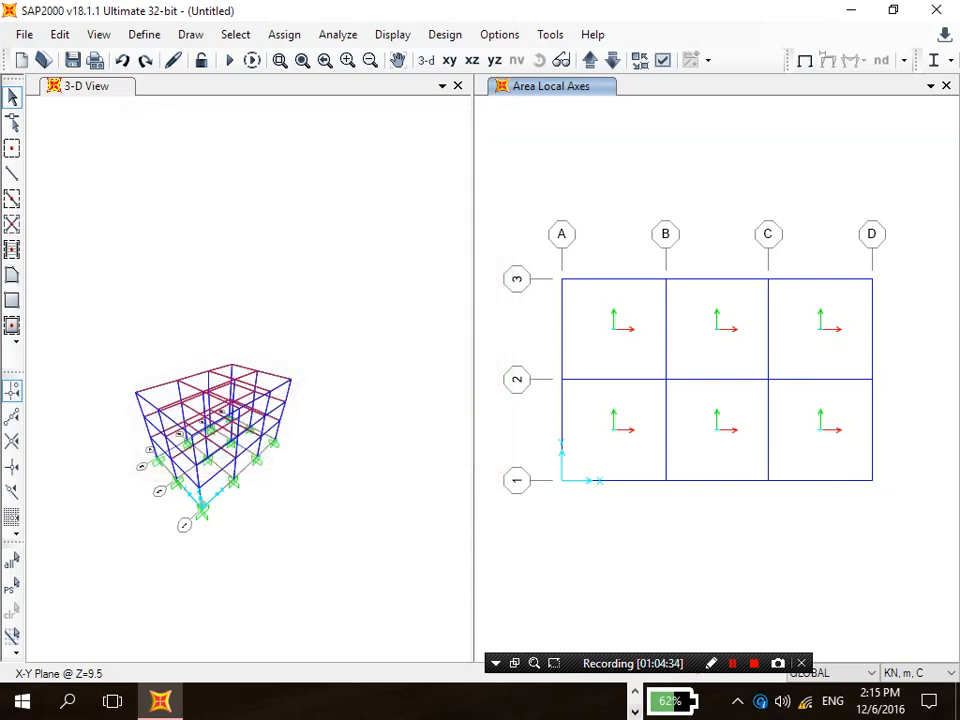
Step: Switch to PowerPoint and read slides 14 to 16 on assigning static loads to slabs and beams
left_click(635, 691)
left_click(606, 701)
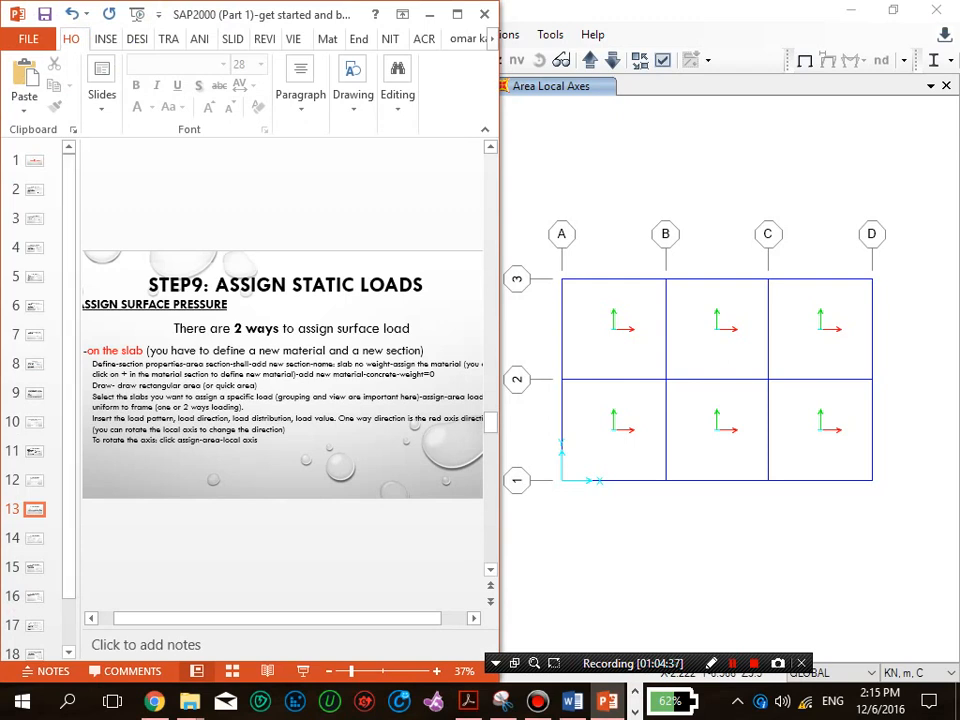
left_click(35, 538)
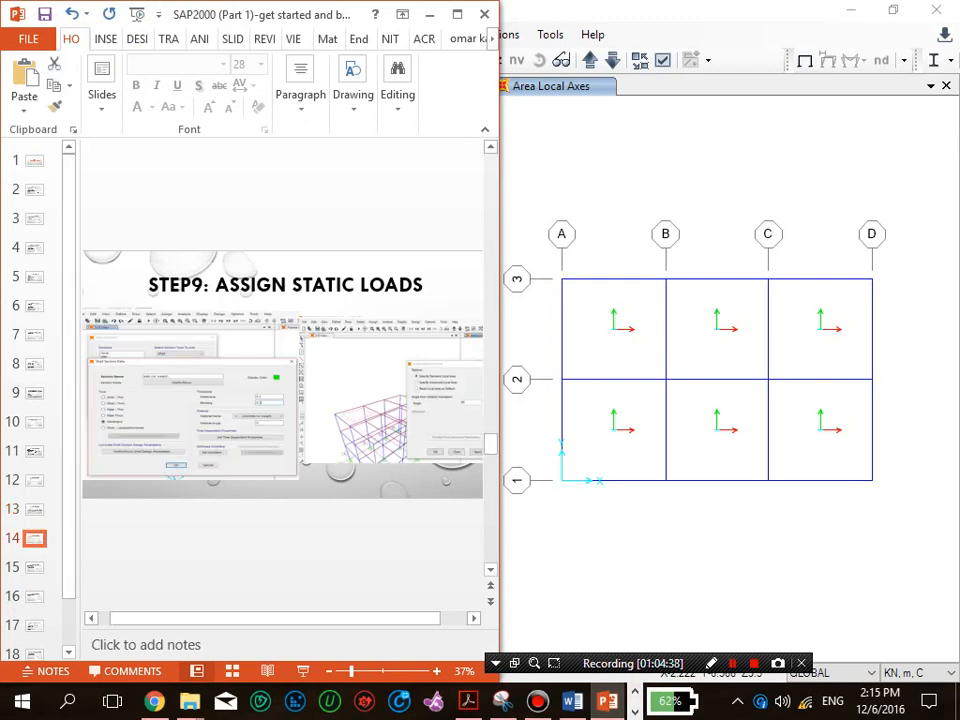
left_click(35, 567)
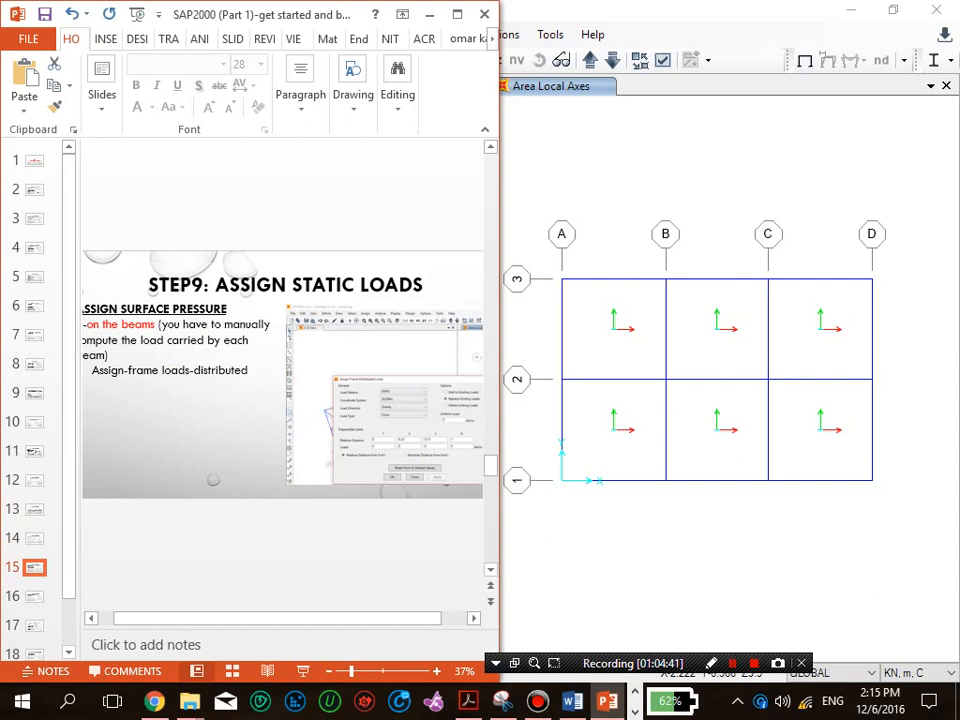
left_click(35, 596)
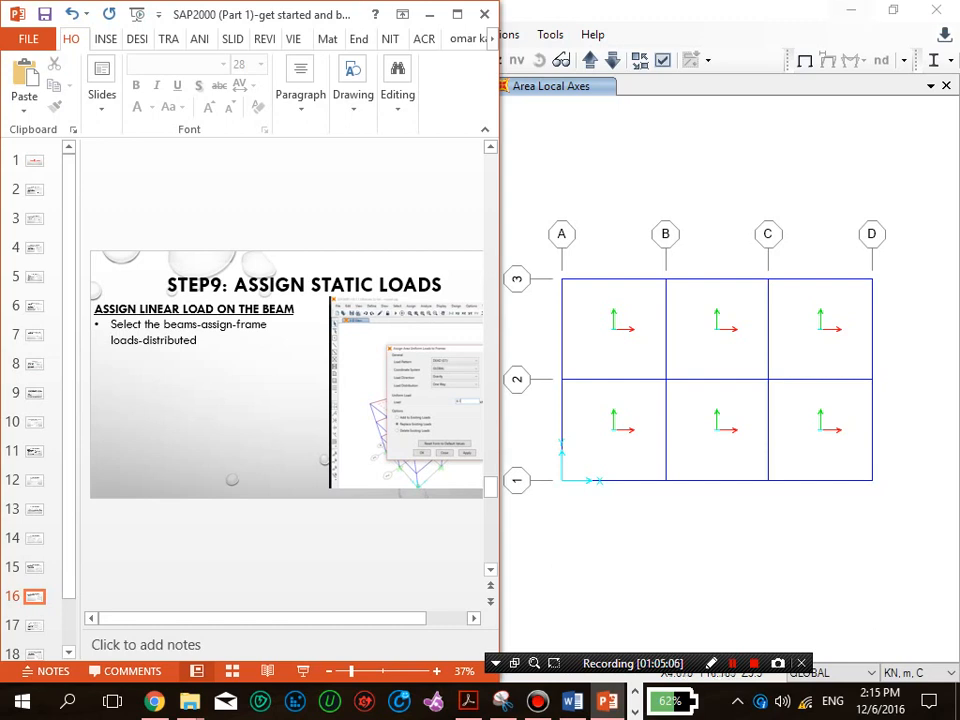
Step: Return to SAP2000, go down to the Z=3.5 plan and select all its beams together with the slab areas
left_click(690, 165)
left_click(613, 60)
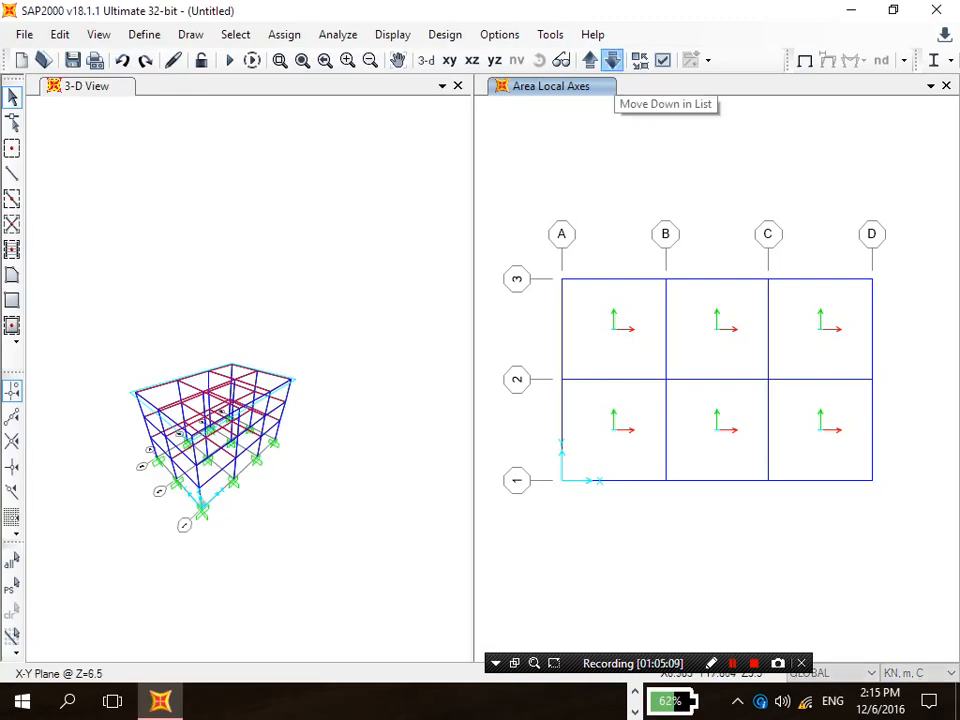
left_click(613, 60)
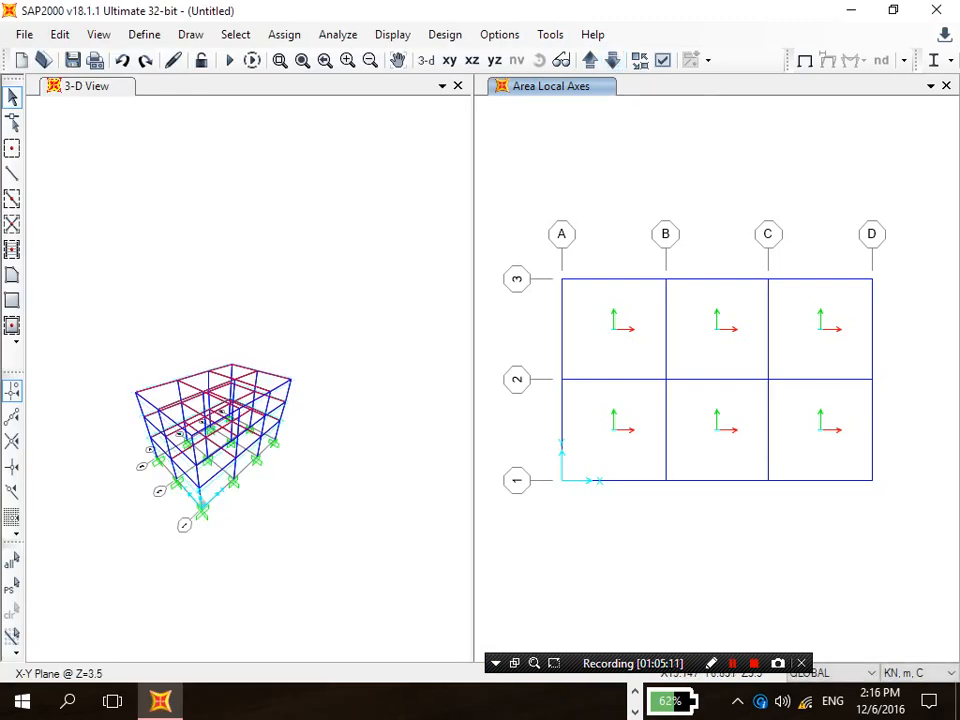
left_click_drag(901, 337, 510, 321)
left_click_drag(890, 411, 553, 413)
left_click_drag(645, 513, 592, 243)
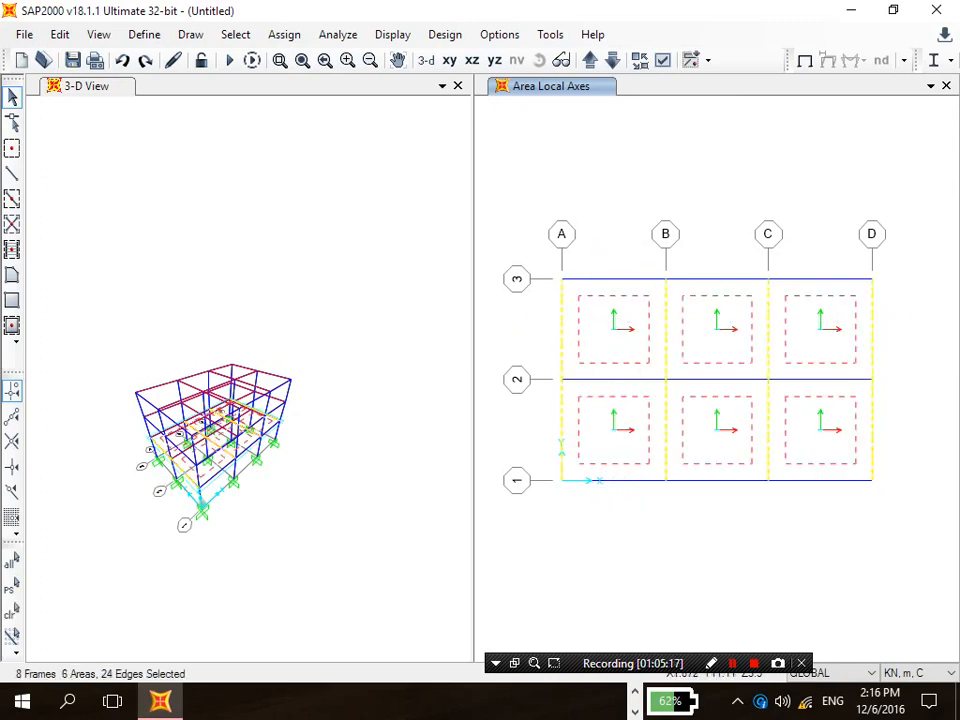
left_click_drag(730, 508, 723, 257)
left_click_drag(851, 530, 810, 264)
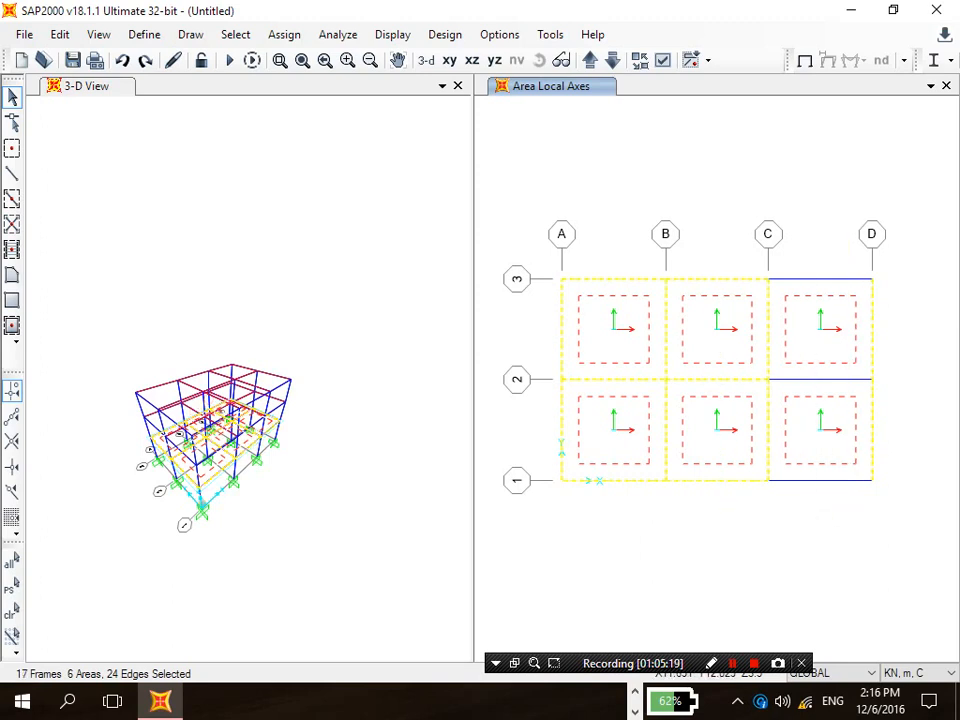
Step: Remove all six slab areas from the selection so that only the Z=3.5 beams stay selected
left_click(799, 362)
left_click(806, 424)
left_click(708, 423)
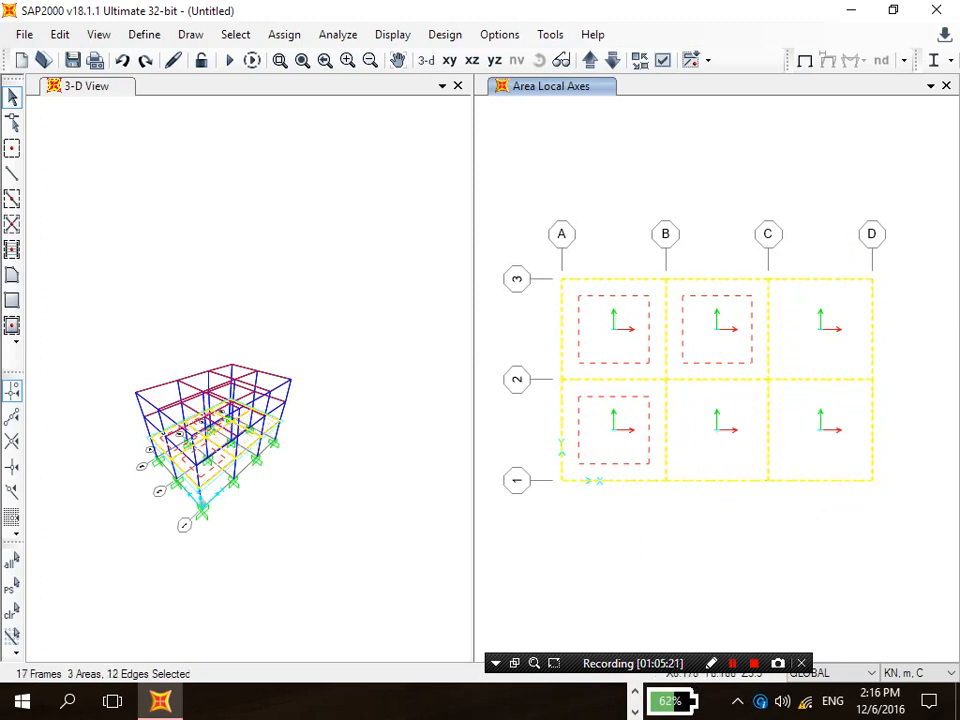
left_click(705, 340)
left_click(615, 338)
left_click(613, 417)
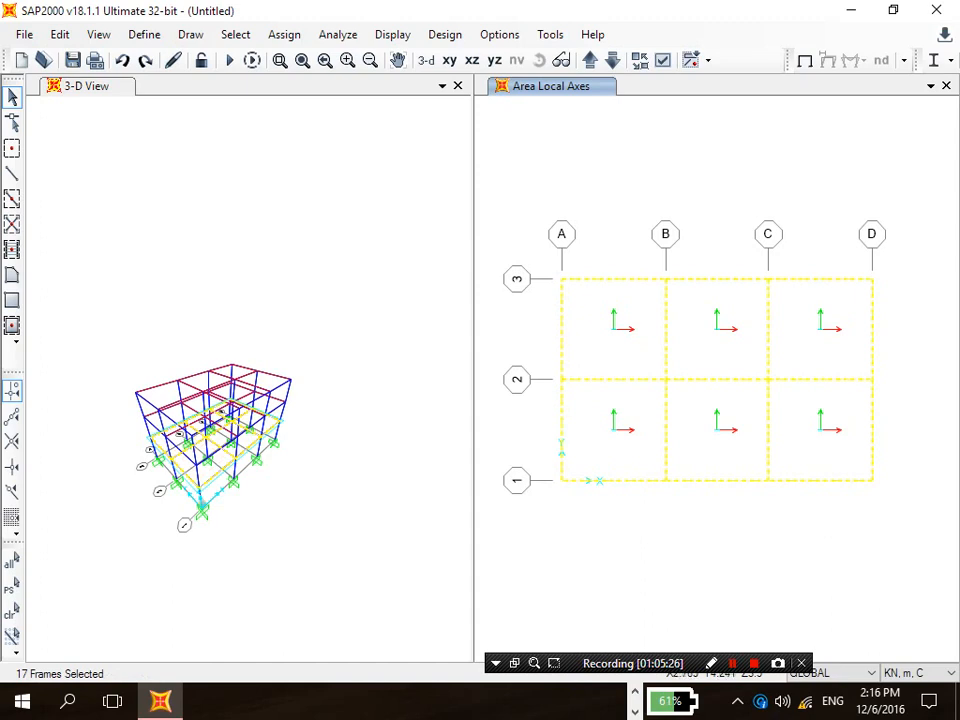
Step: Deselect the interior beams on line 2 and grids B and C, plus any slab areas picked by mistake, keeping only the perimeter beams
left_click(628, 412)
left_click(630, 338)
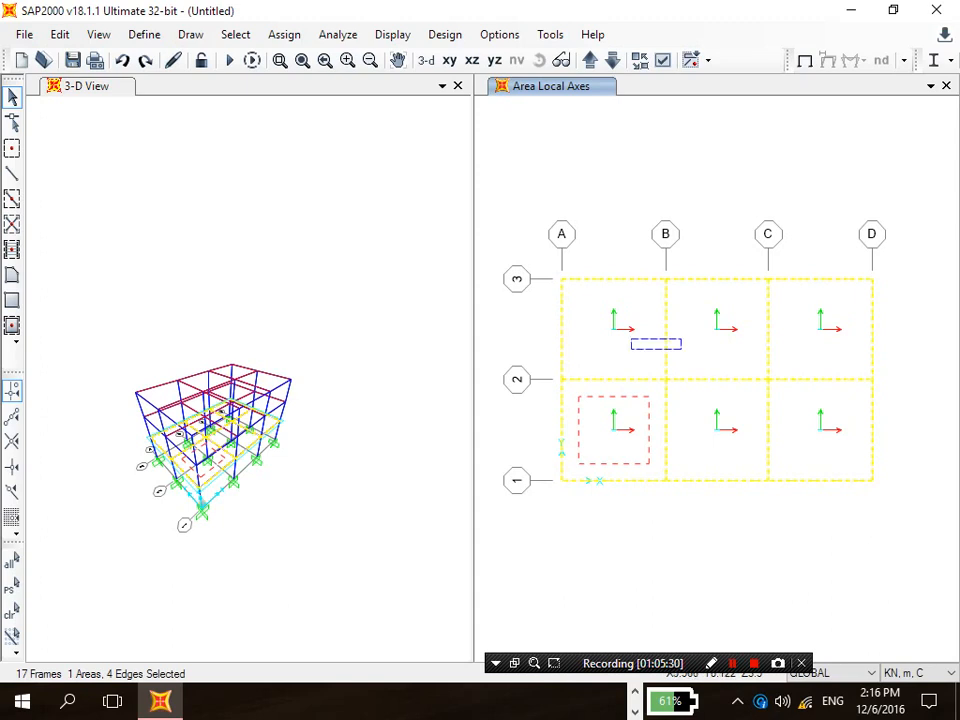
left_click(708, 347)
left_click(664, 362)
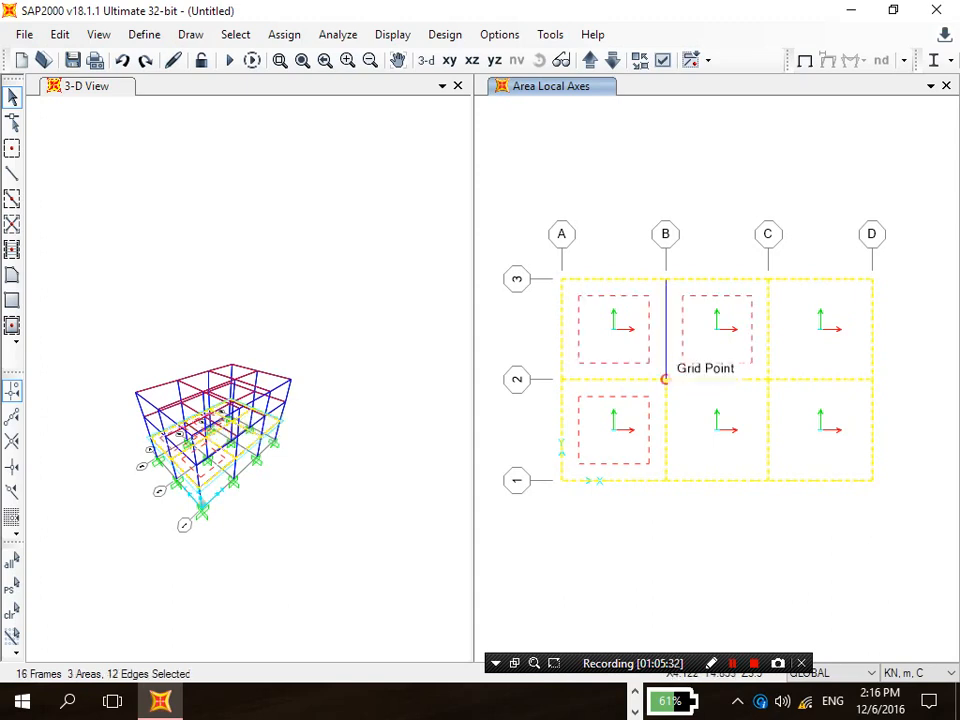
left_click(649, 357)
left_click(717, 380)
left_click(814, 380)
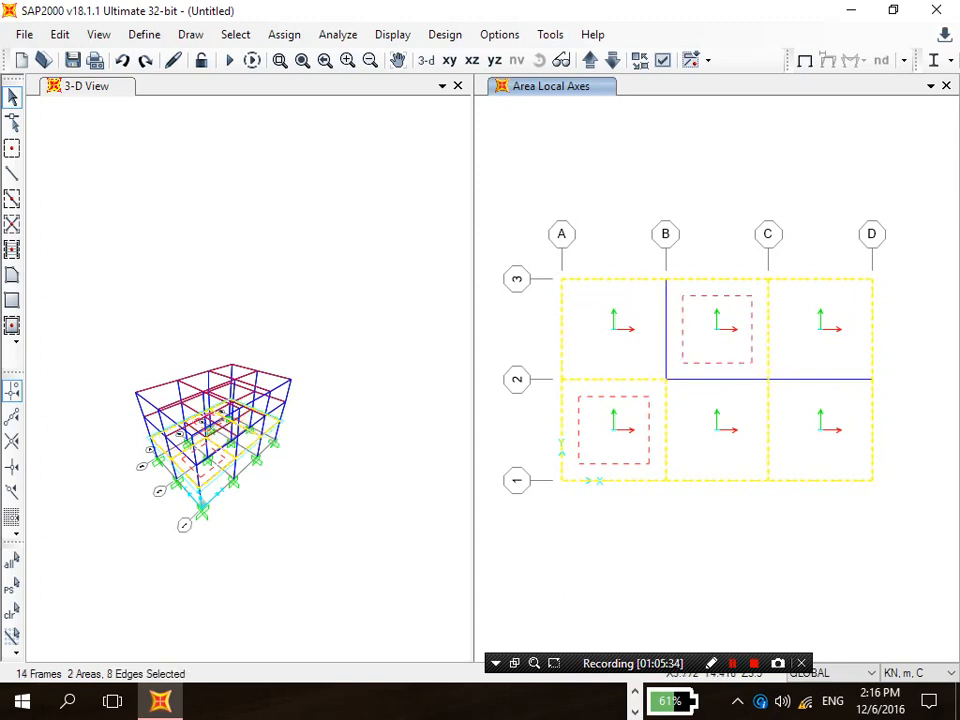
left_click(613, 379)
left_click(665, 430)
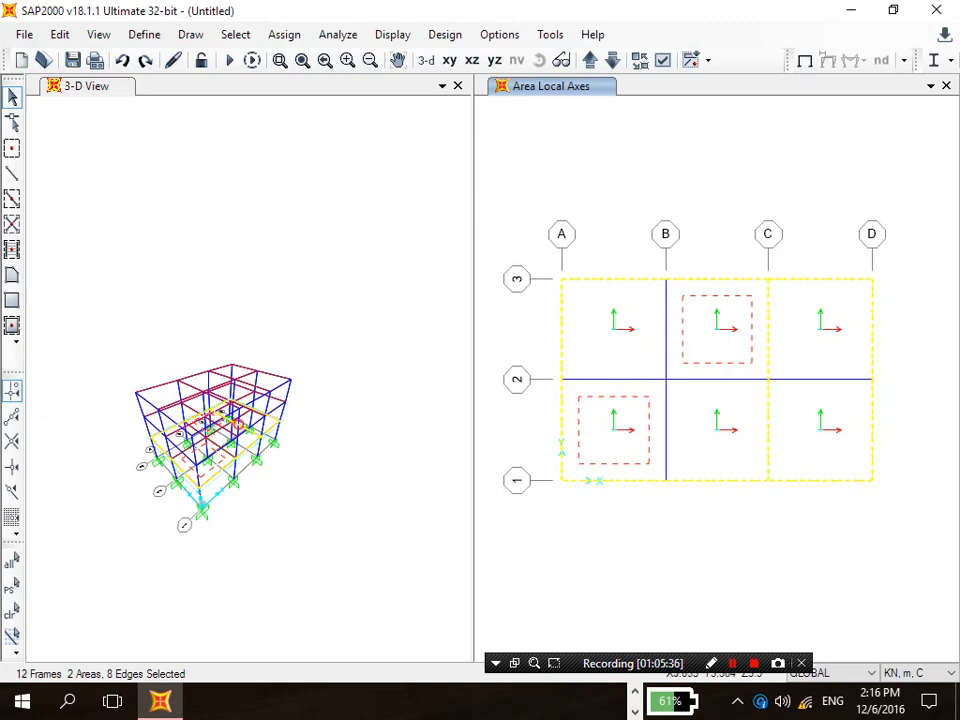
left_click(768, 430)
left_click(768, 340)
left_click(705, 352)
left_click(640, 405)
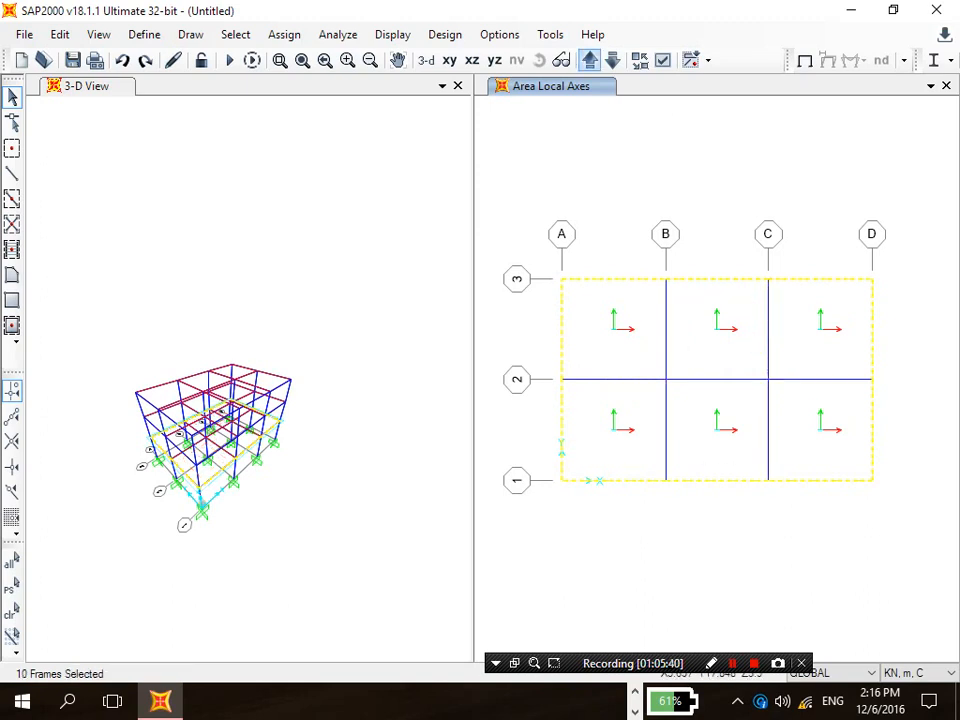
Step: Go up to the Z=6.5 plan and add its perimeter beams on lines 1 and 3 and grids A and D, leaving out slab areas
left_click(590, 60)
left_click(562, 335)
left_click(613, 279)
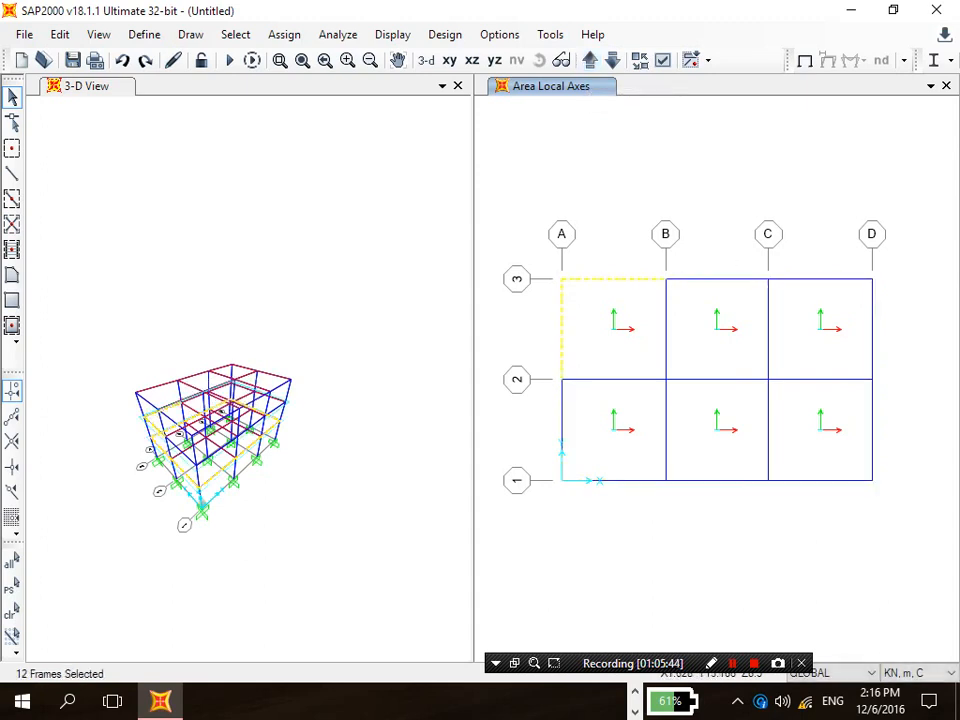
left_click_drag(623, 185, 945, 300)
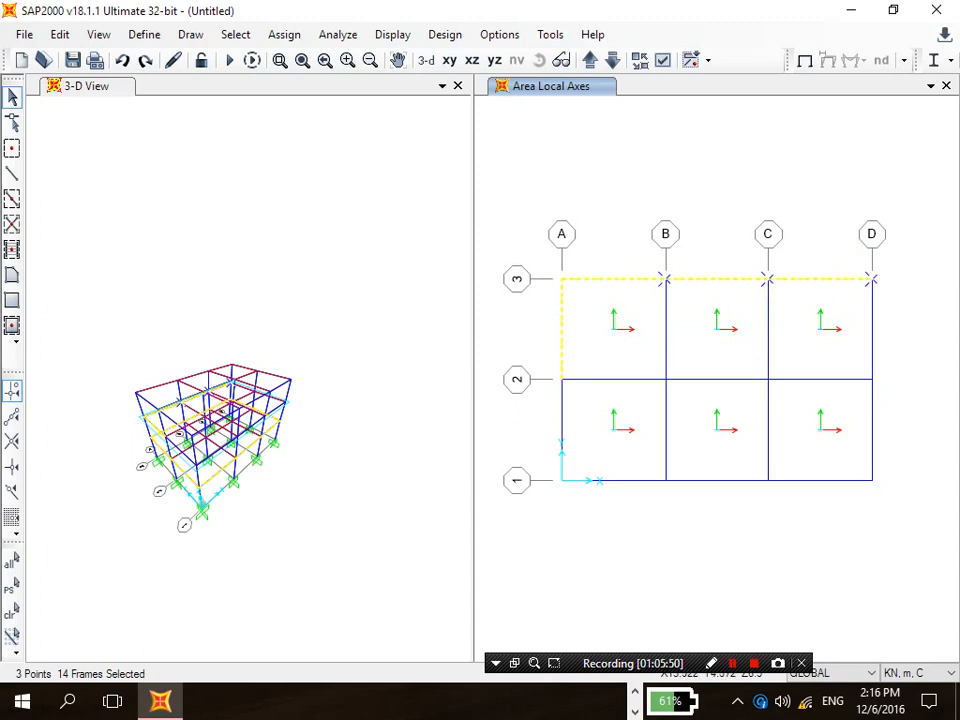
left_click_drag(897, 446, 854, 429)
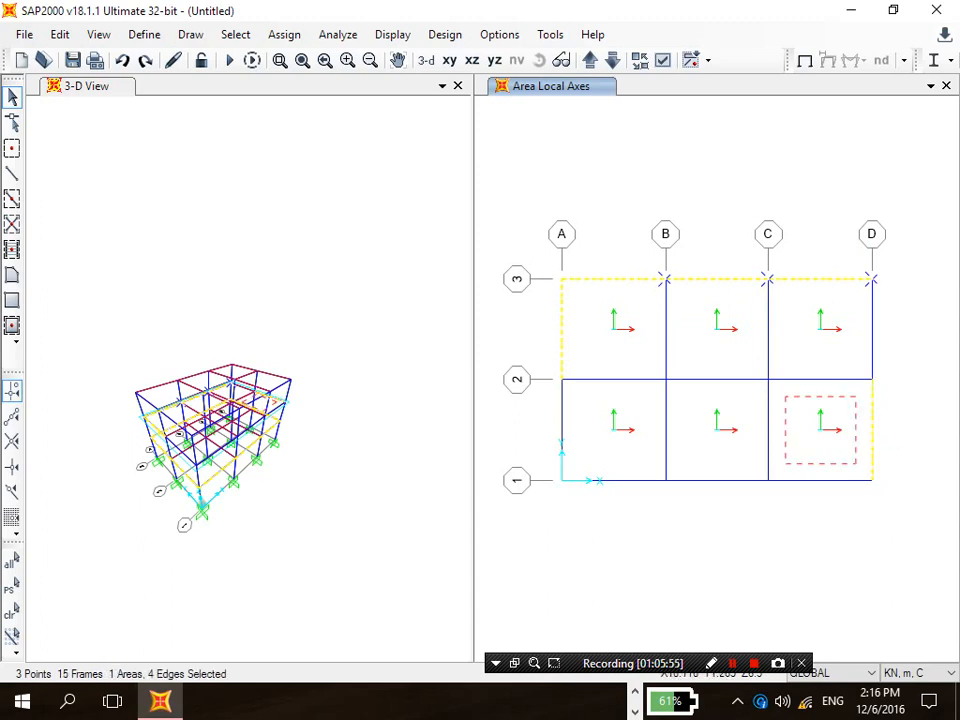
left_click(838, 455)
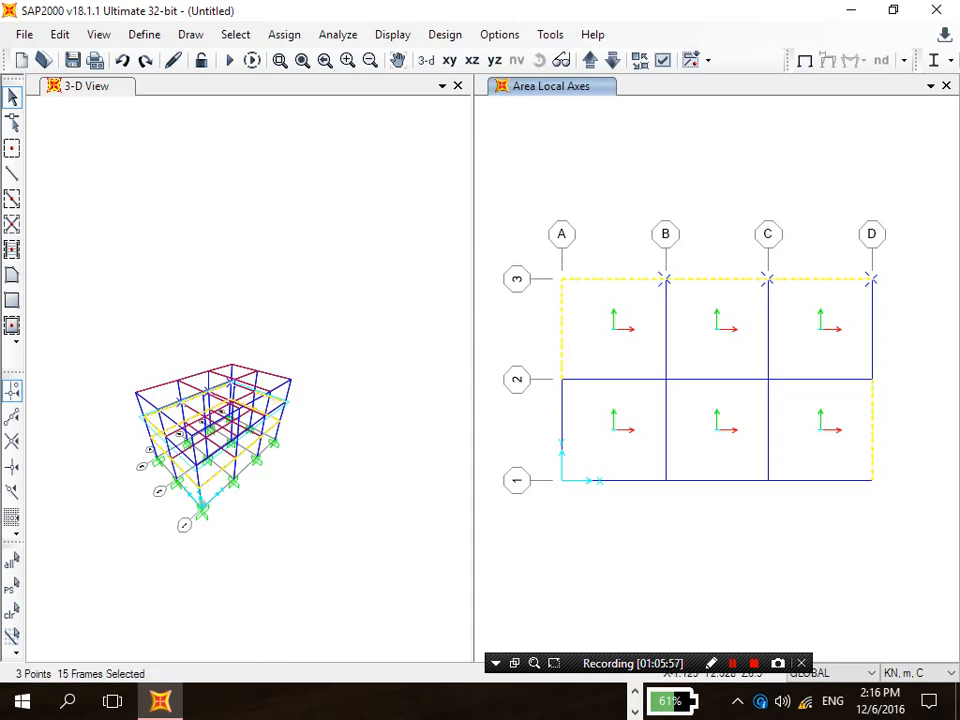
left_click_drag(524, 356, 587, 492)
left_click_drag(512, 445, 901, 496)
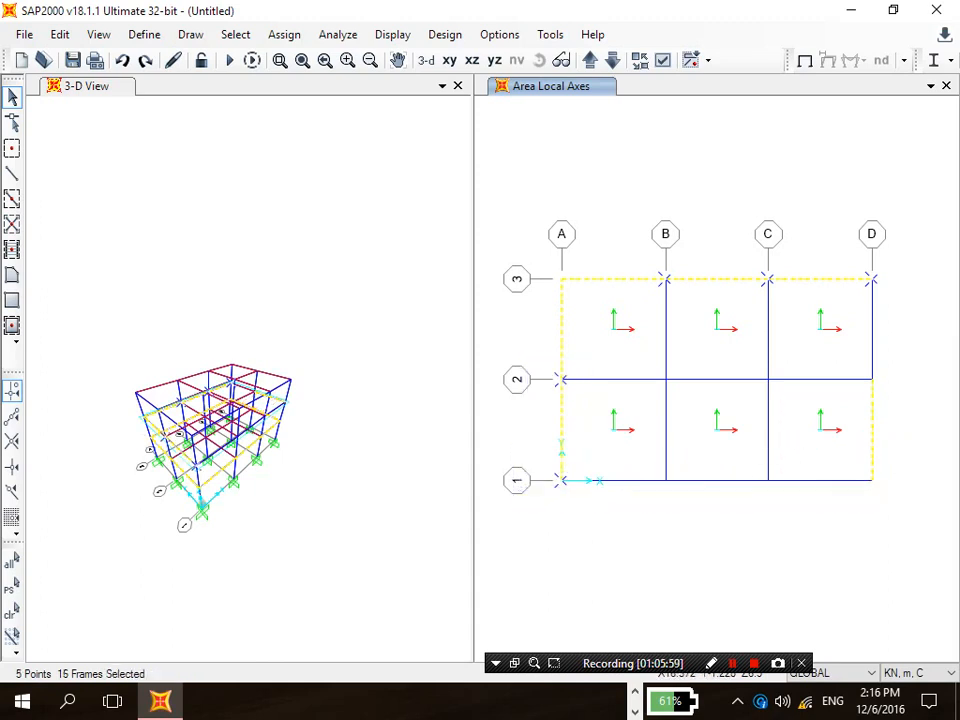
left_click_drag(886, 336, 867, 347)
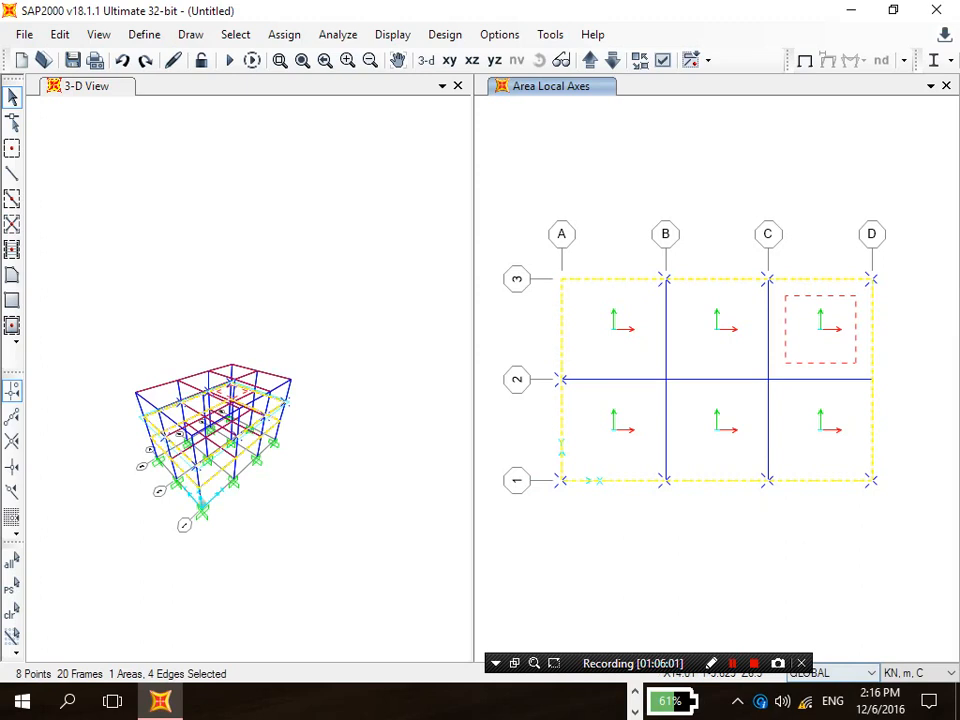
left_click(842, 347)
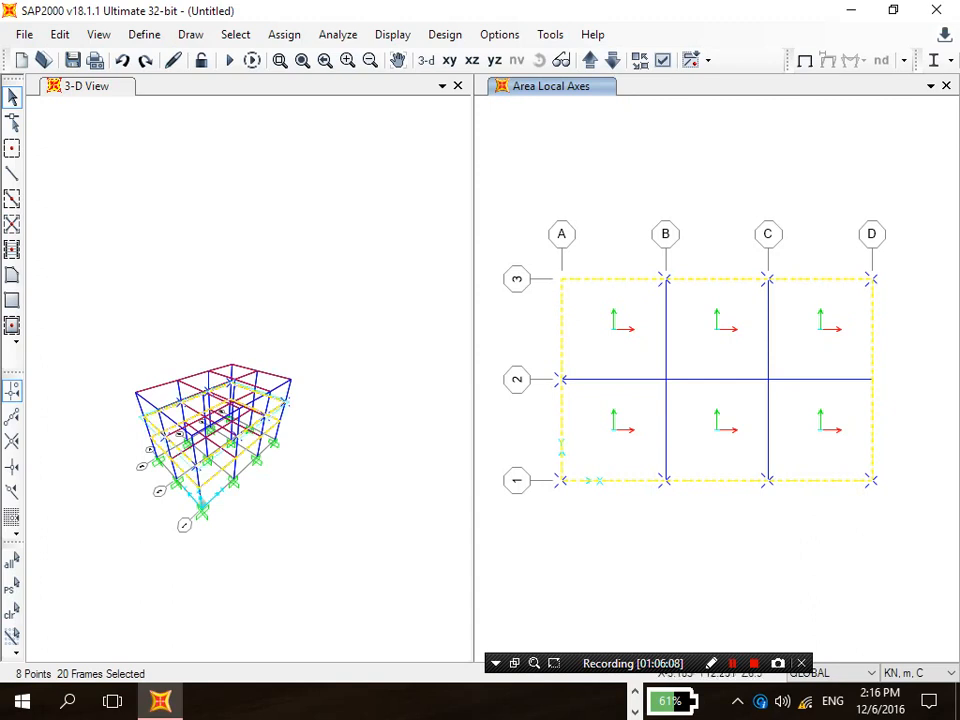
Step: Start a distributed frame load assignment on the selected perimeter beams, using the super dead(G3) load pattern
left_click(284, 34)
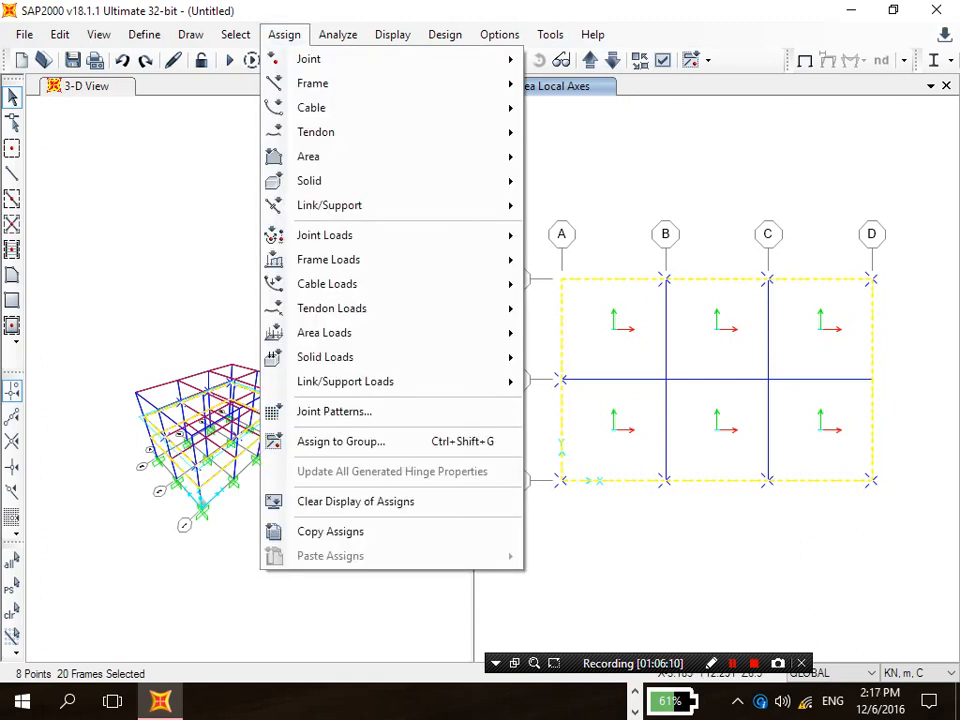
mouse_move(330, 259)
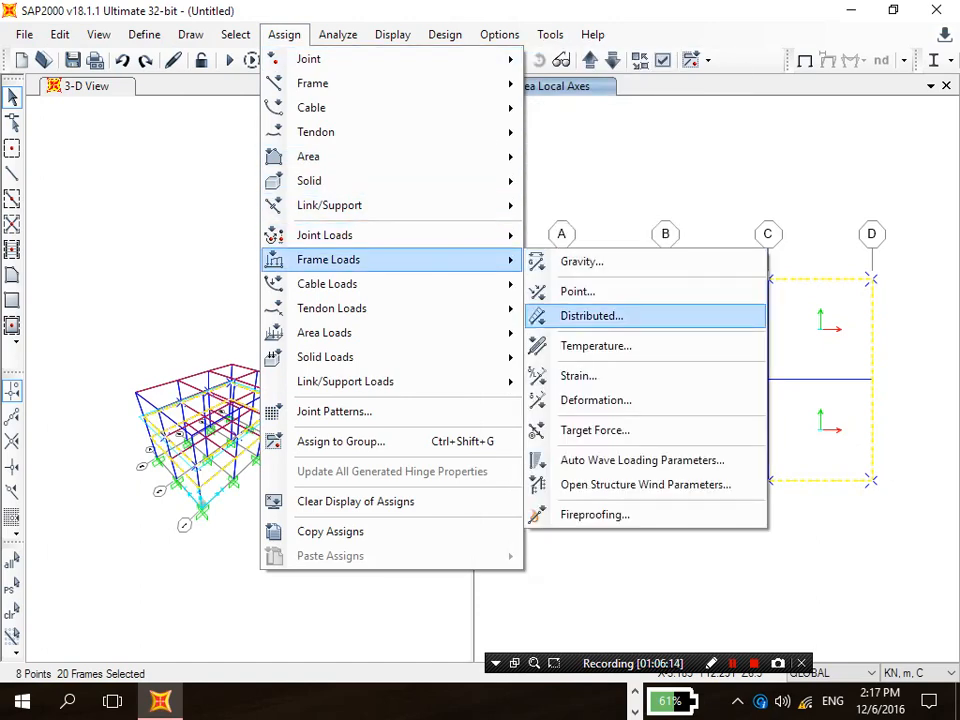
left_click(591, 315)
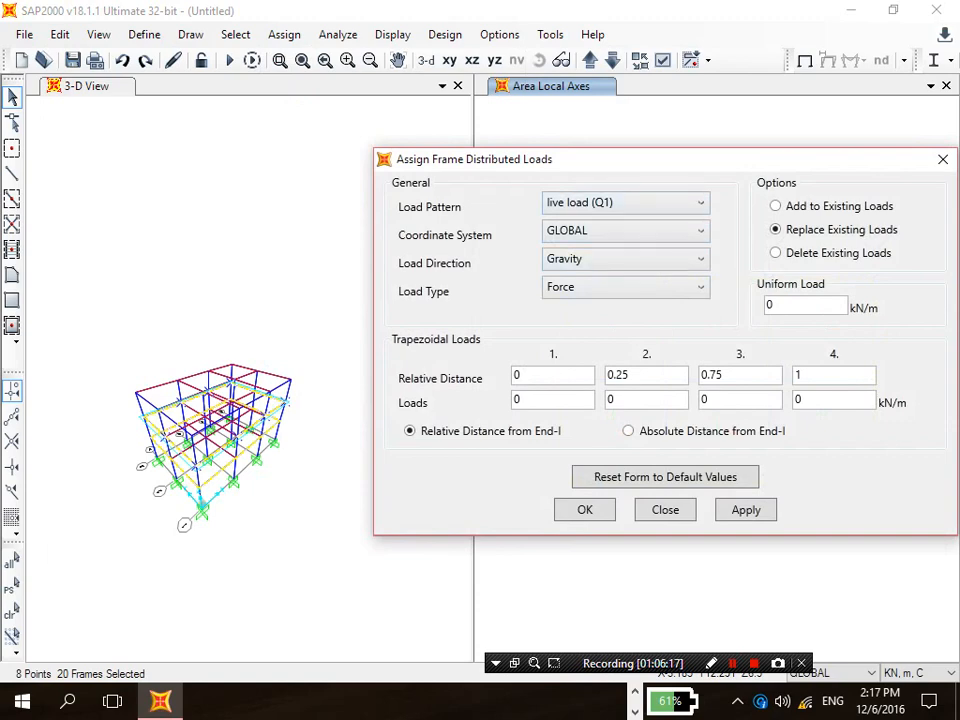
left_click_drag(540, 159, 362, 109)
left_click(446, 152)
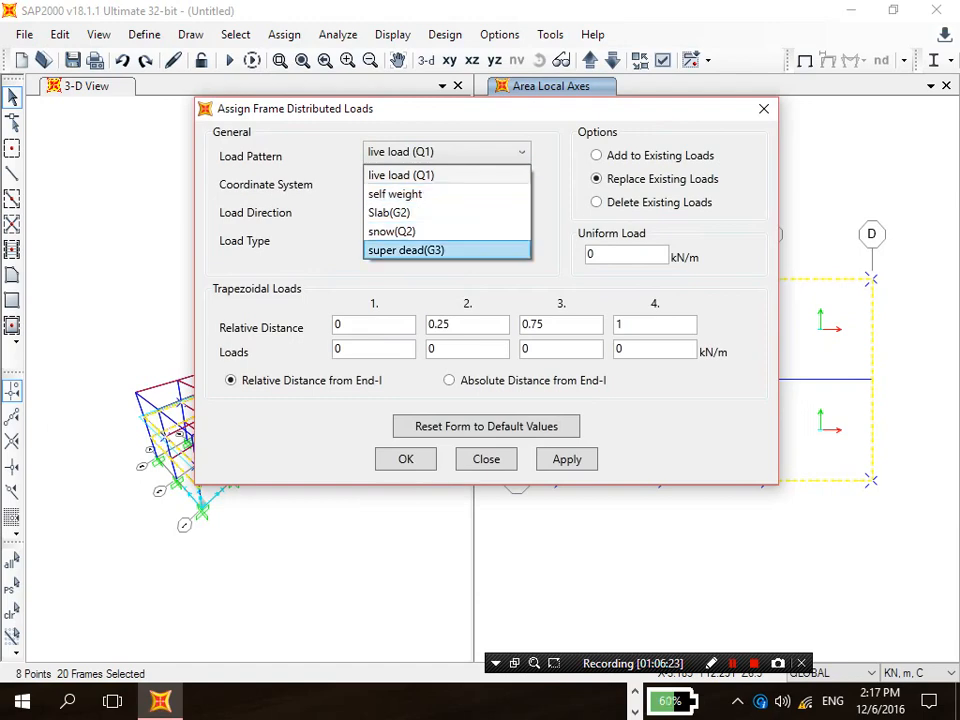
left_click(406, 250)
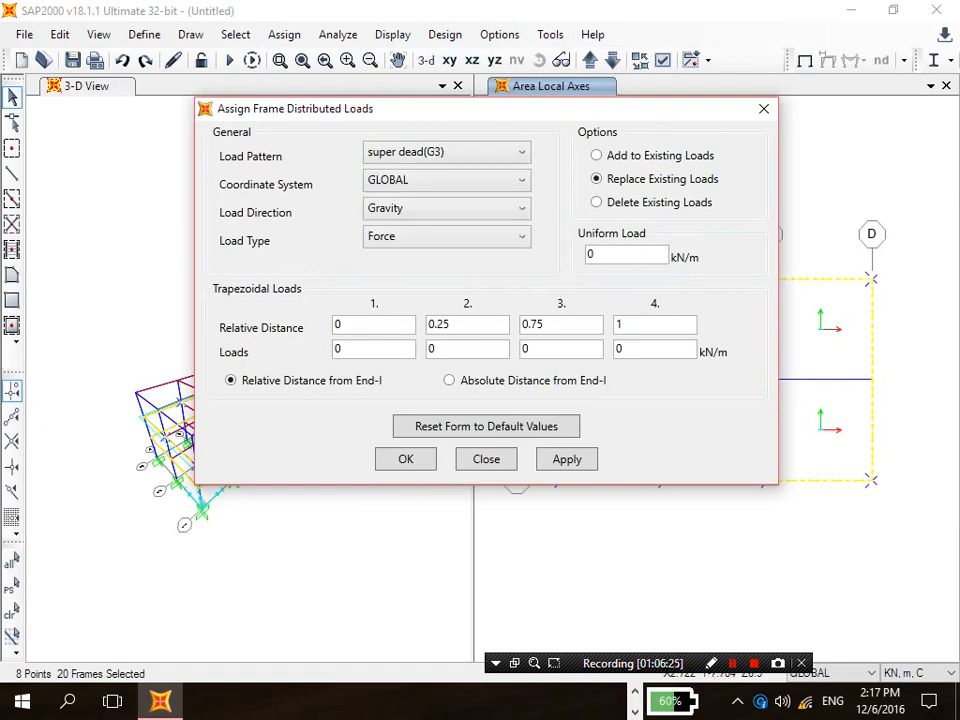
Step: Check the partition wall load in the Word exercise data, return to SAP2000 and apply a uniform gravity load of 6 kN/m
left_click(635, 691)
left_click(572, 701)
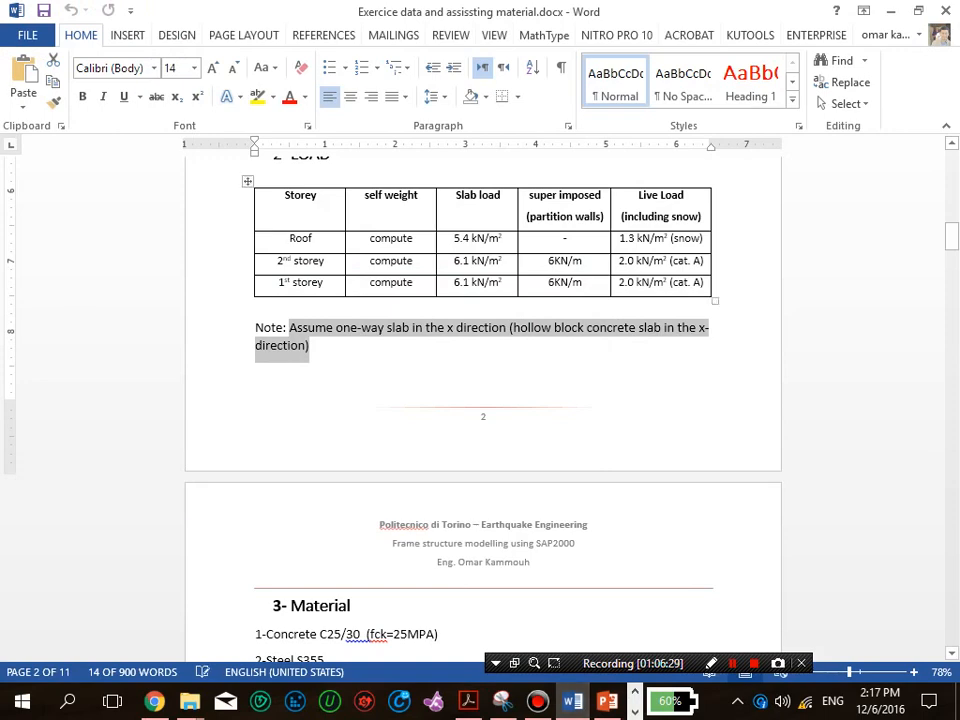
key("alt+Tab")
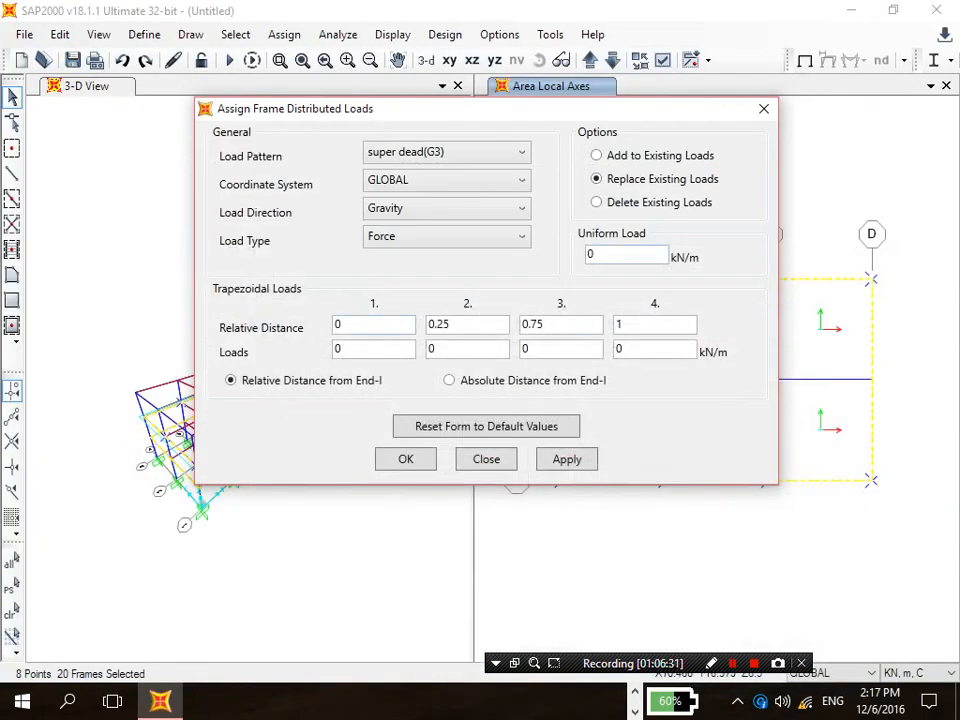
type("6")
left_click(567, 459)
left_click(486, 459)
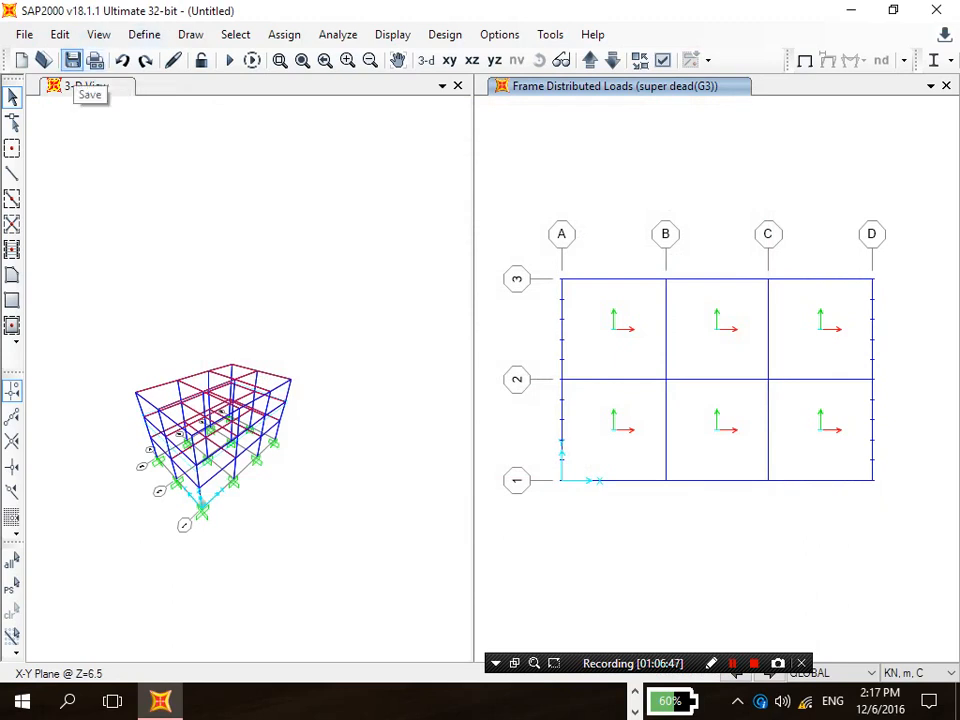
Step: Save the model as model1 in a new Desktop folder named "model built in the class"
left_click(72, 61)
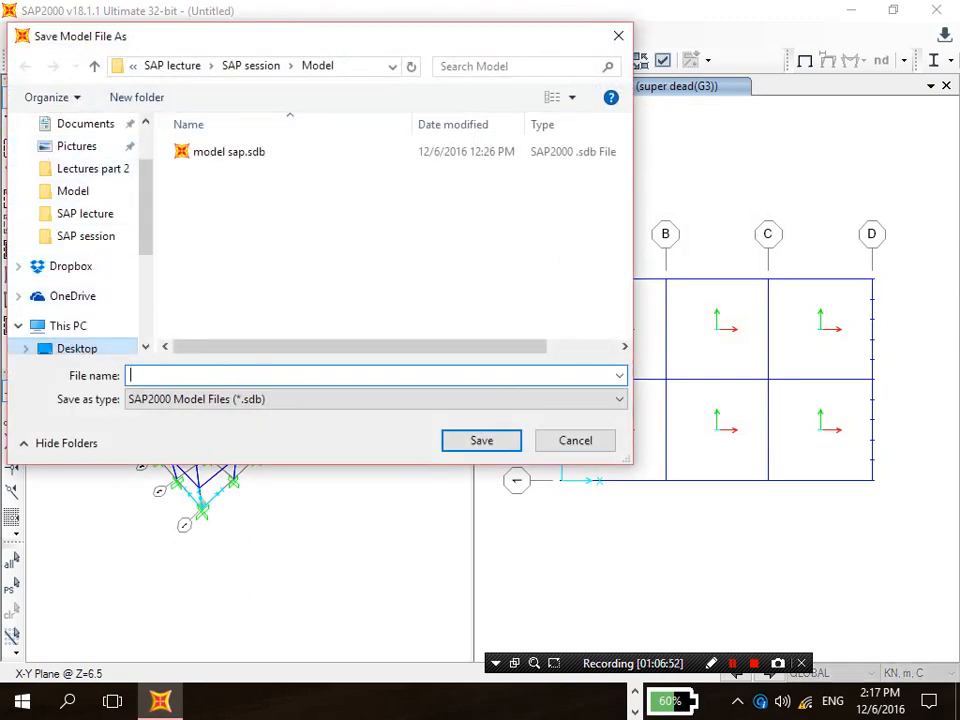
left_click(77, 348)
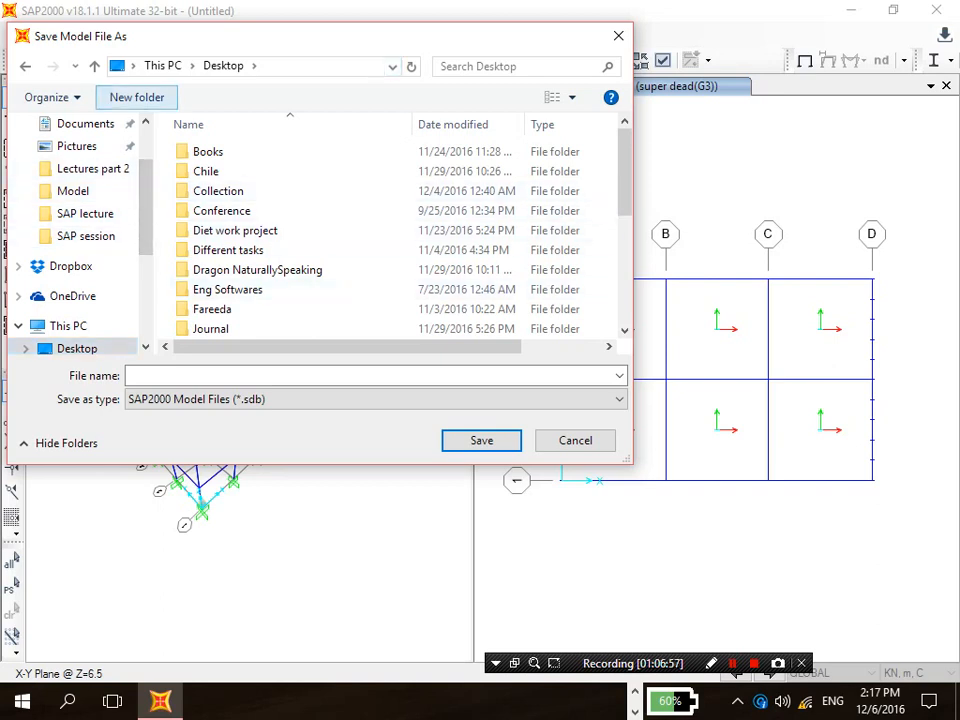
left_click(136, 97)
type("model b")
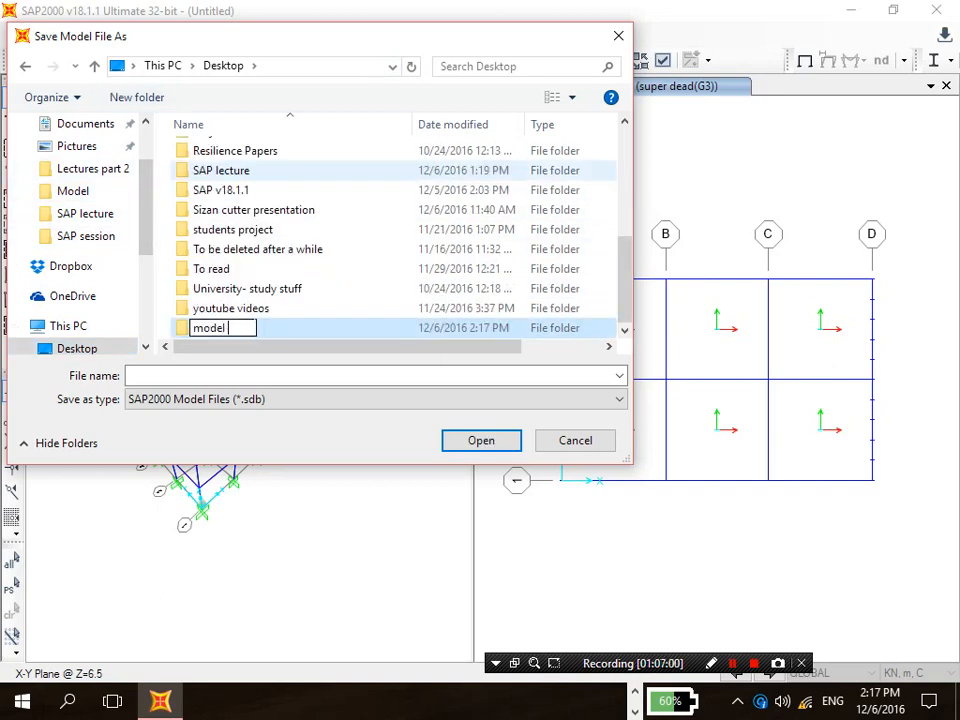
type("uilt")
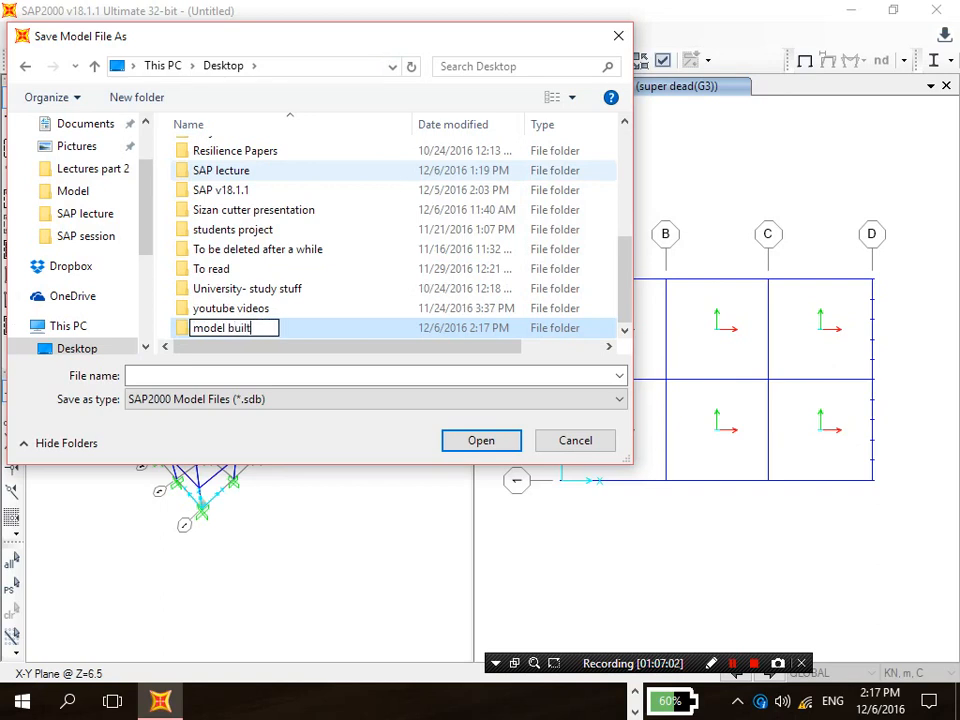
type(" in t")
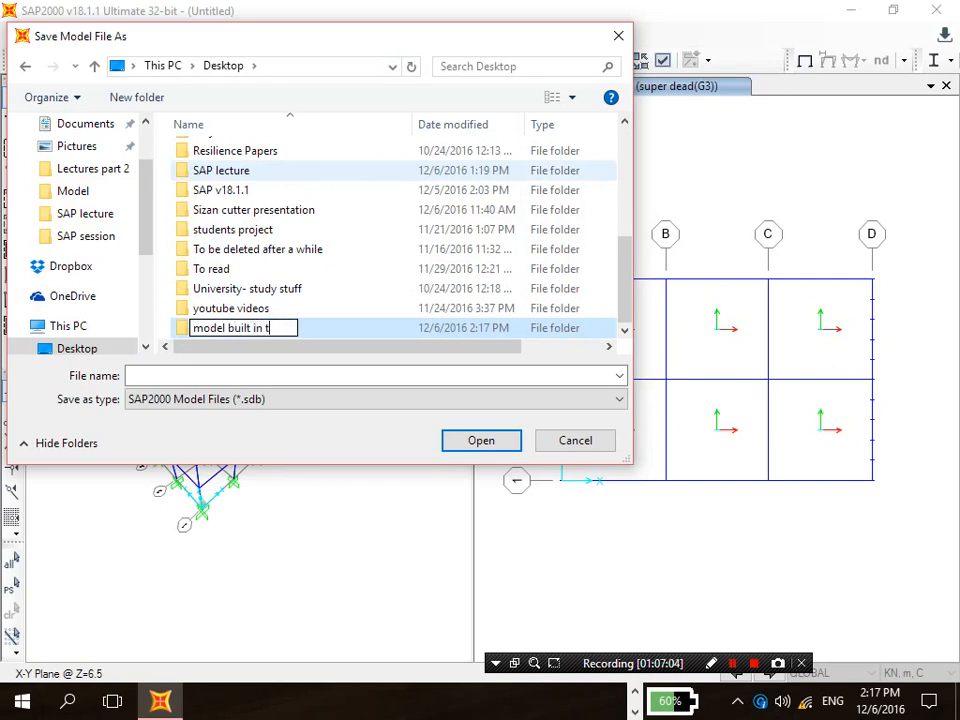
type("he class")
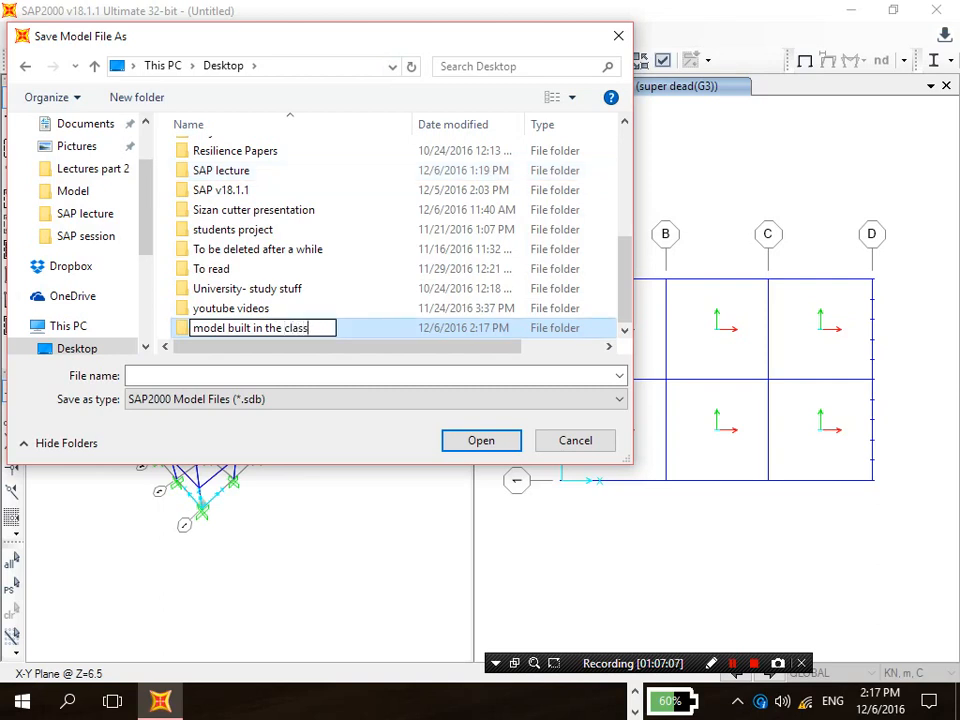
key("Return")
key("Return")
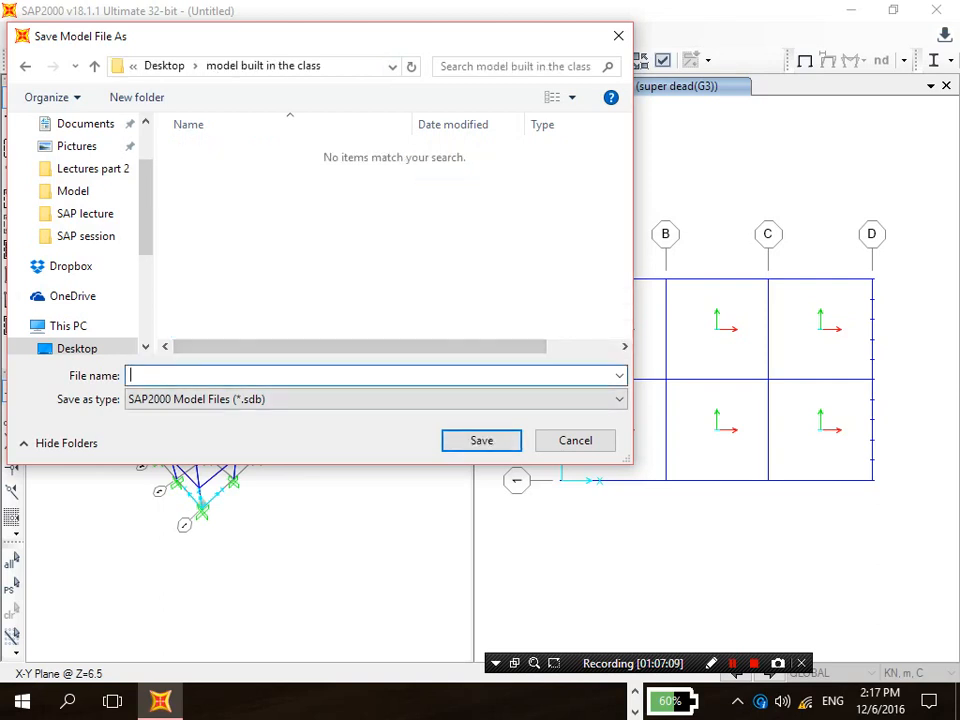
type("model1")
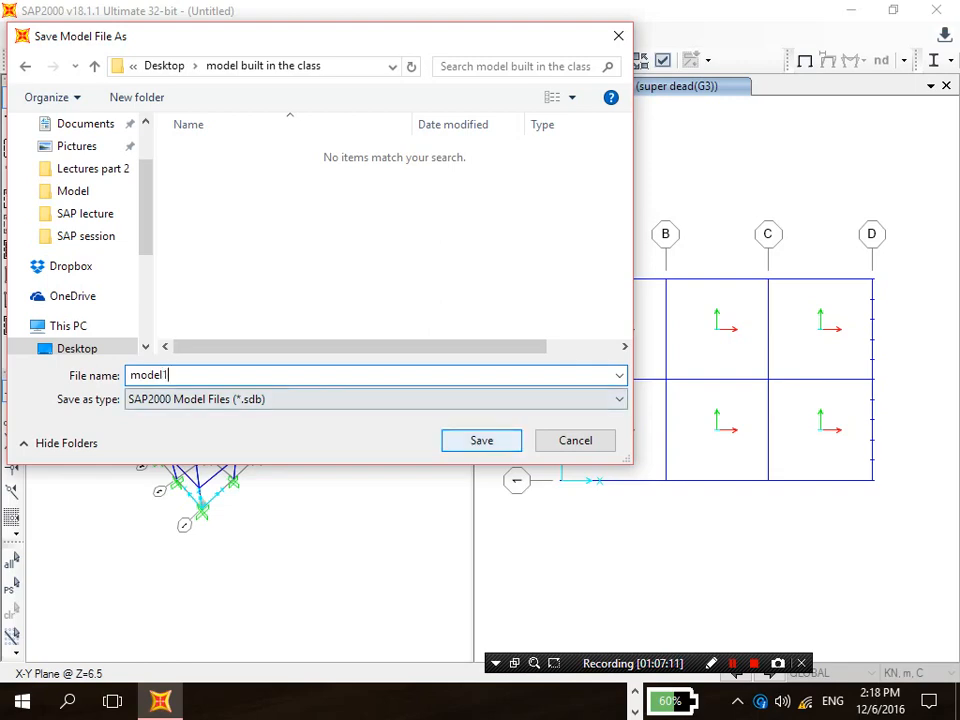
key("Return")
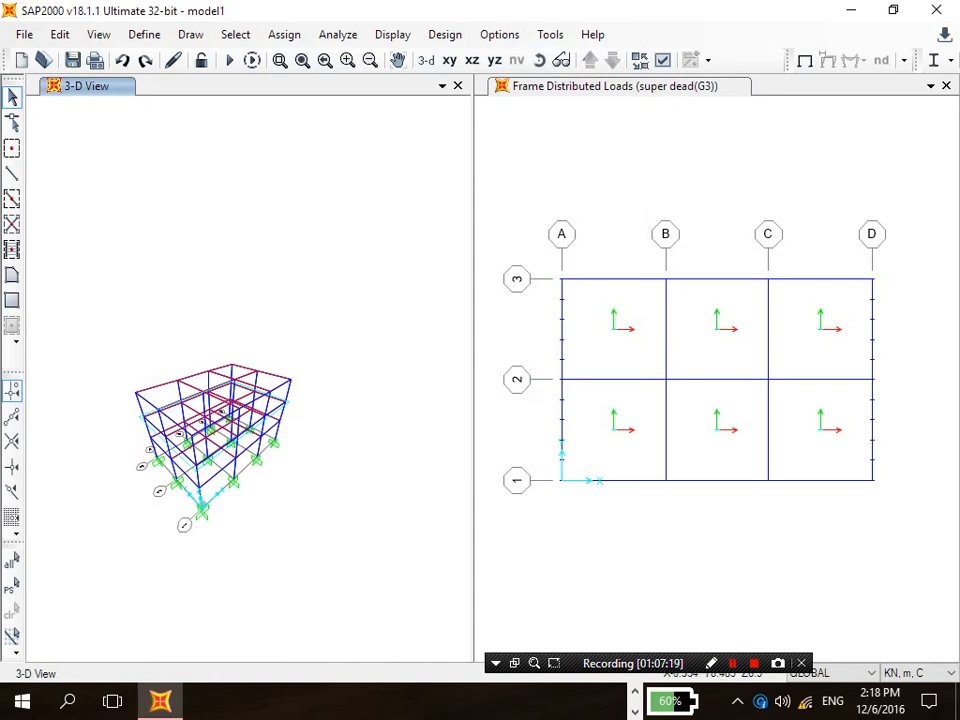
Step: Select the two grid A beams at Z=6.5 and reassign their super dead(G3) distributed load of 6 kN/m, replacing existing loads
left_click(562, 335)
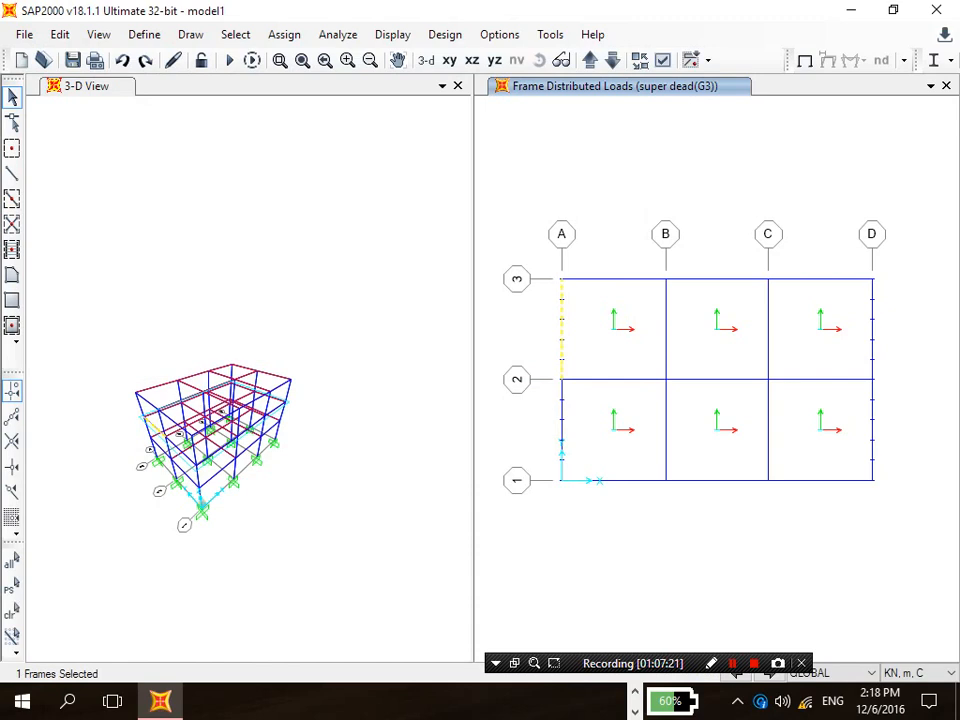
left_click(562, 430)
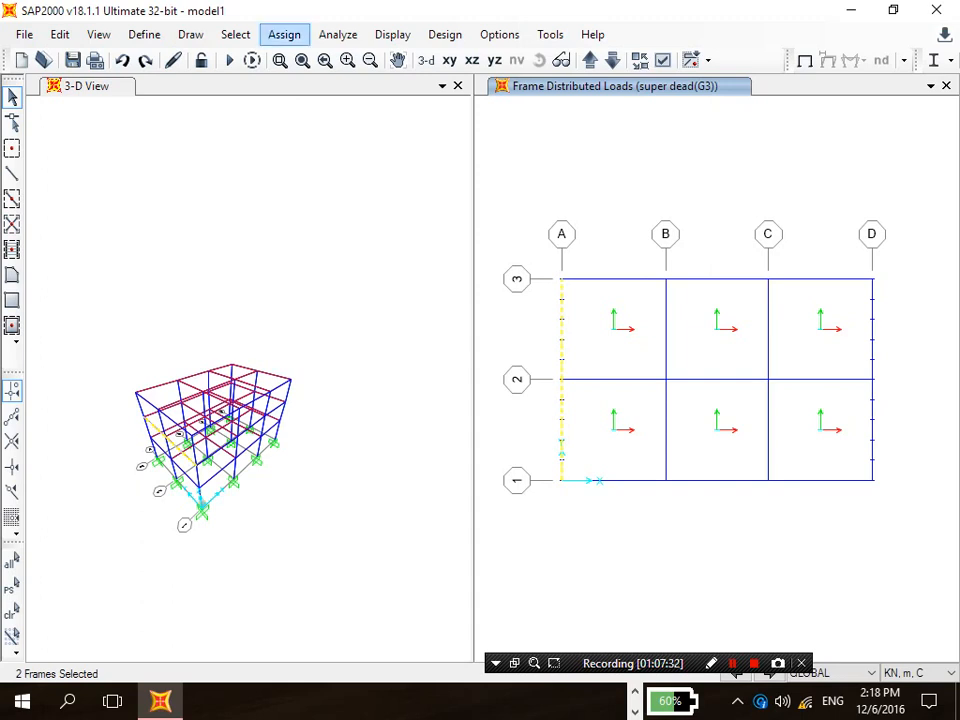
left_click(284, 34)
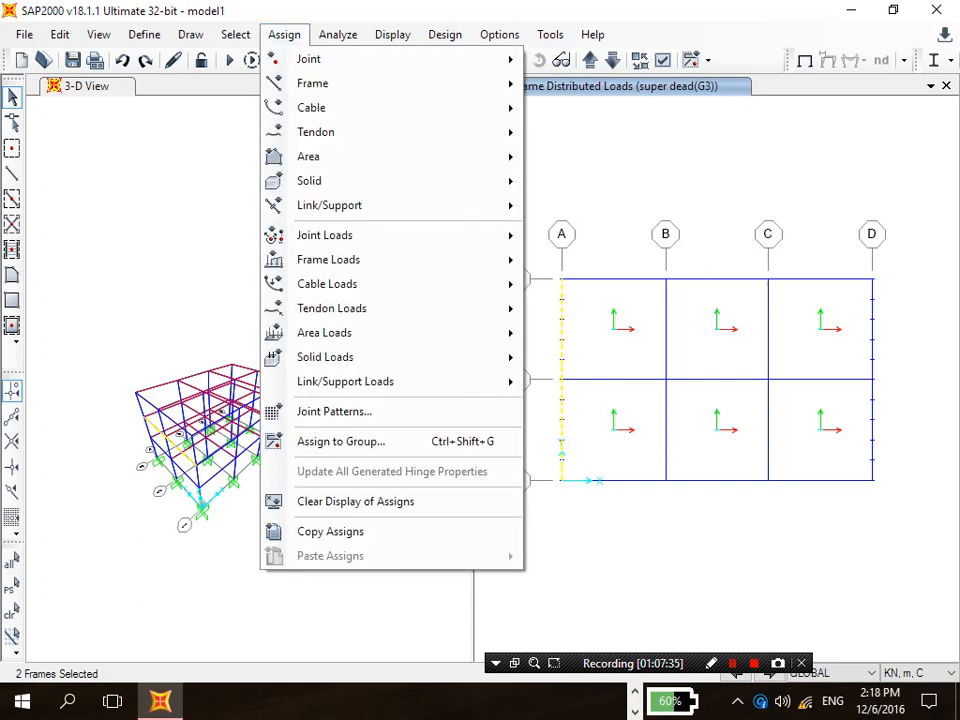
mouse_move(380, 357)
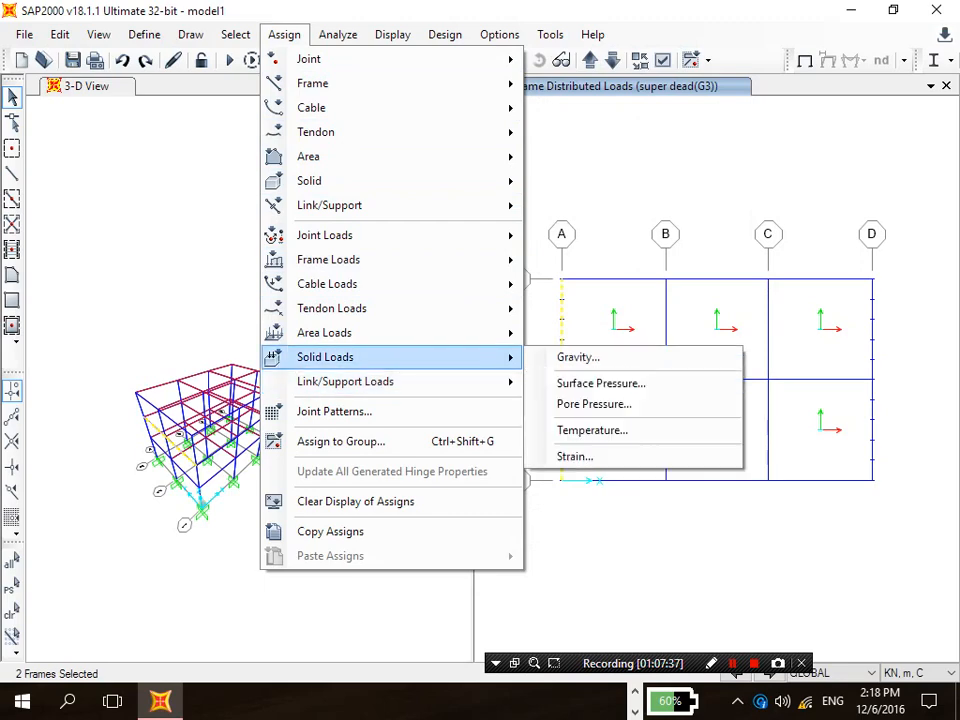
mouse_move(380, 259)
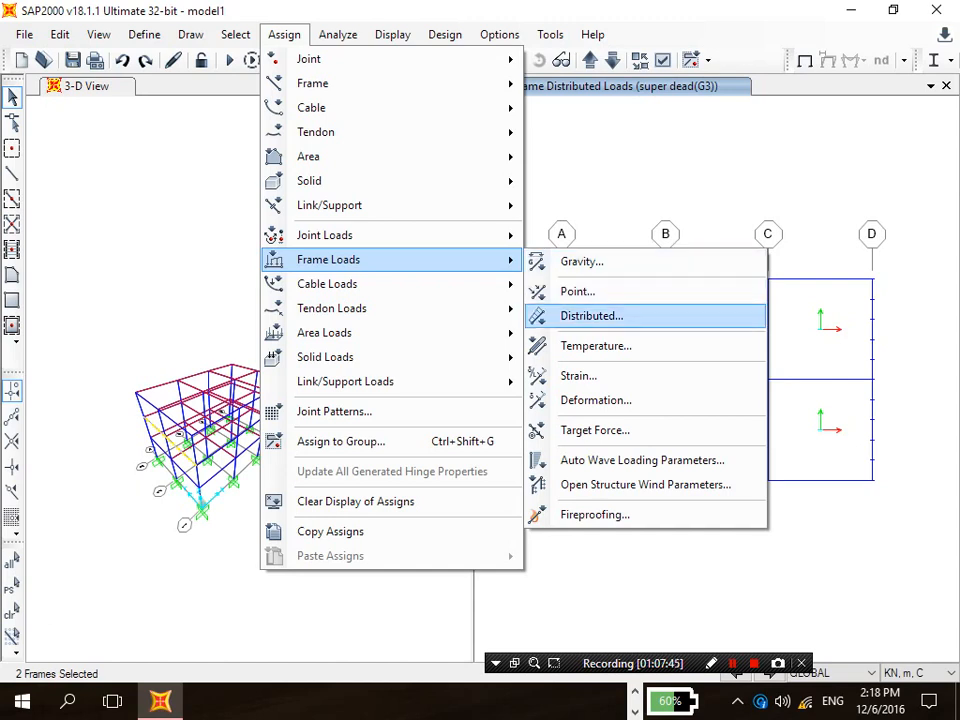
left_click(591, 315)
left_click_drag(579, 166, 302, 75)
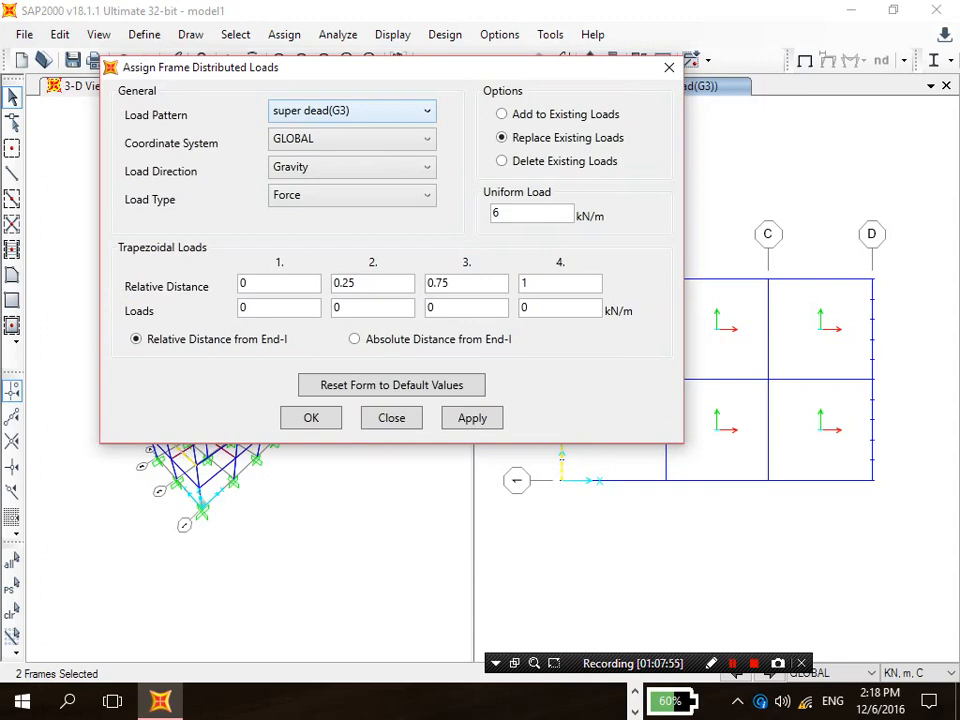
left_click_drag(510, 213, 488, 214)
left_click(311, 418)
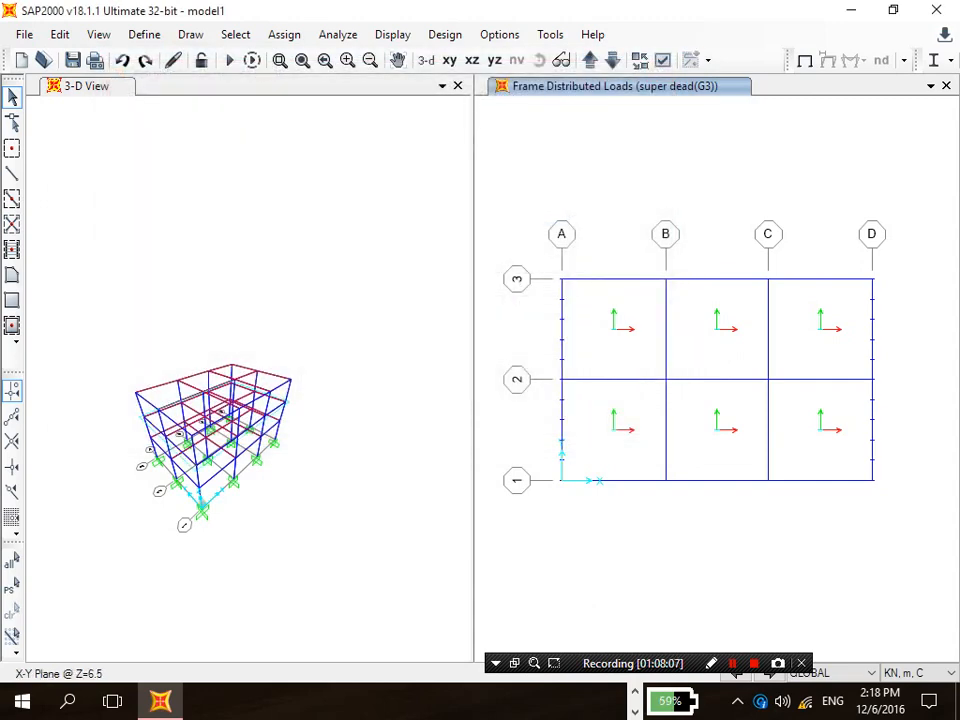
Step: Review the loads assigned to the line 3 beam between grids B and C and to the adjacent slab area
right_click(717, 279)
left_click(377, 148)
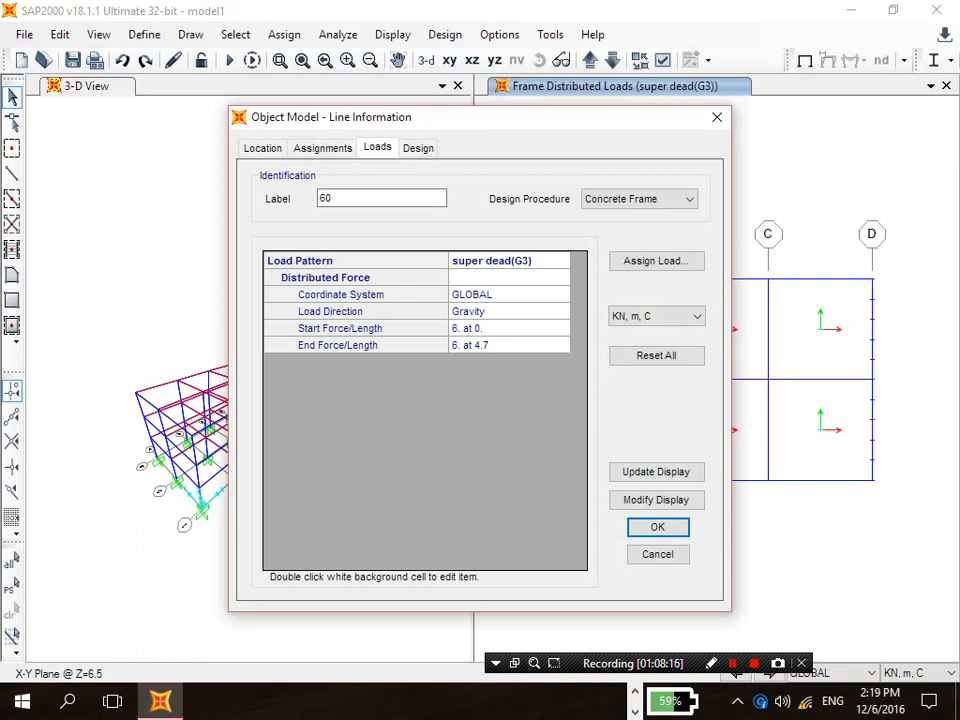
left_click(658, 527)
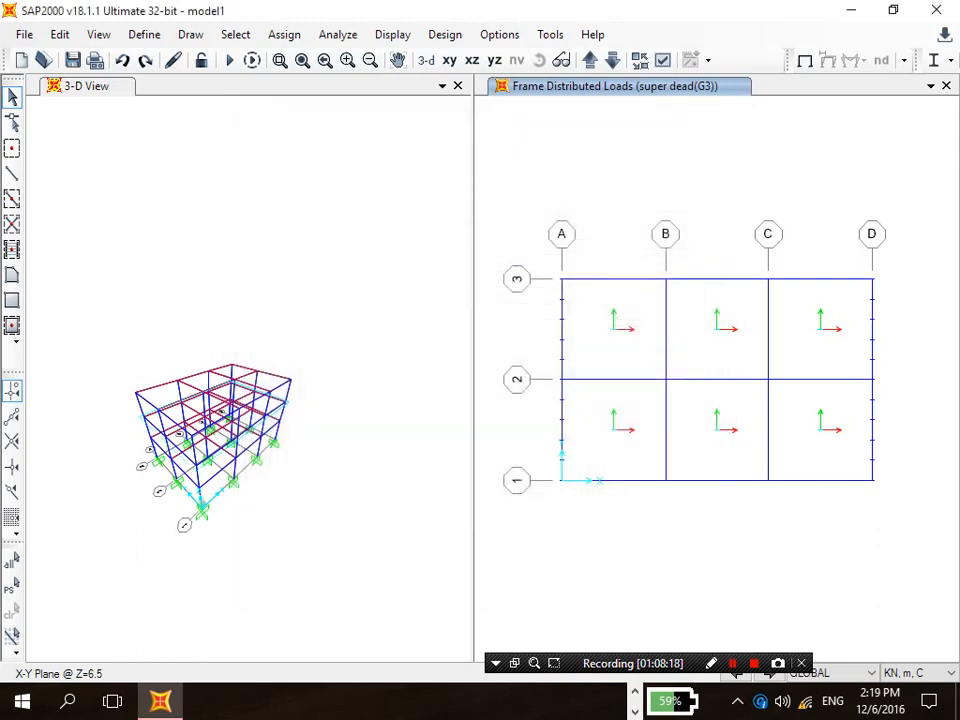
right_click(715, 336)
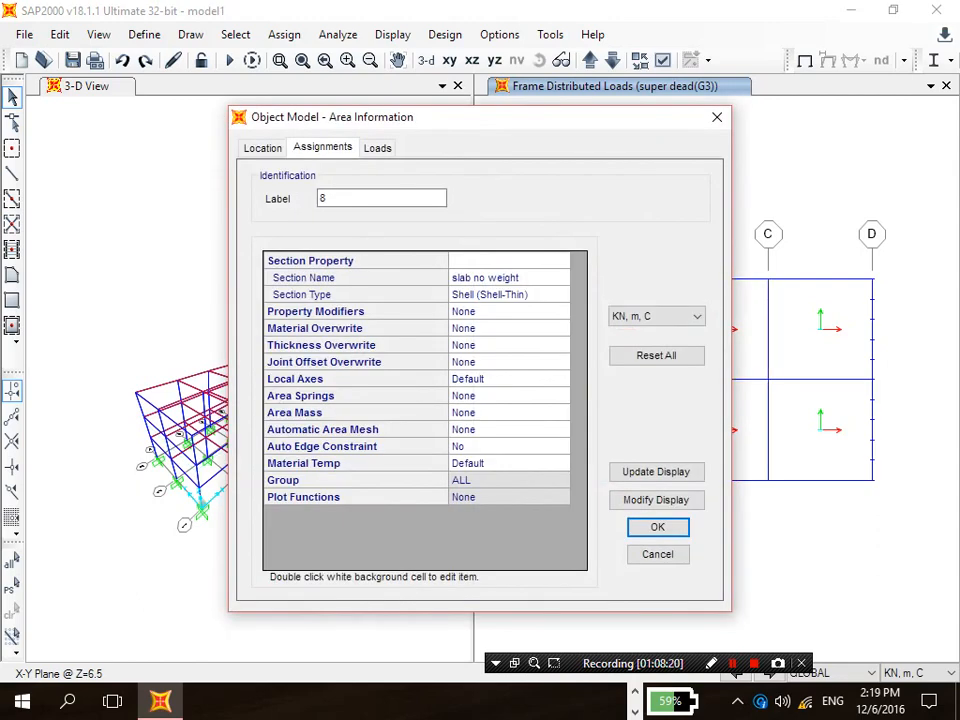
left_click(377, 148)
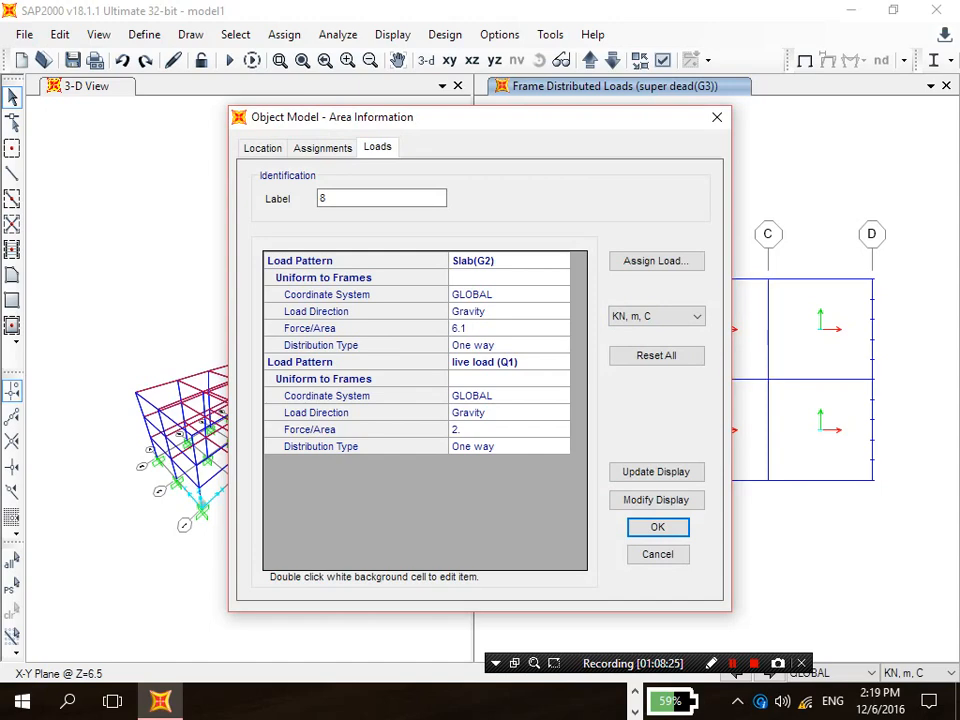
left_click(658, 554)
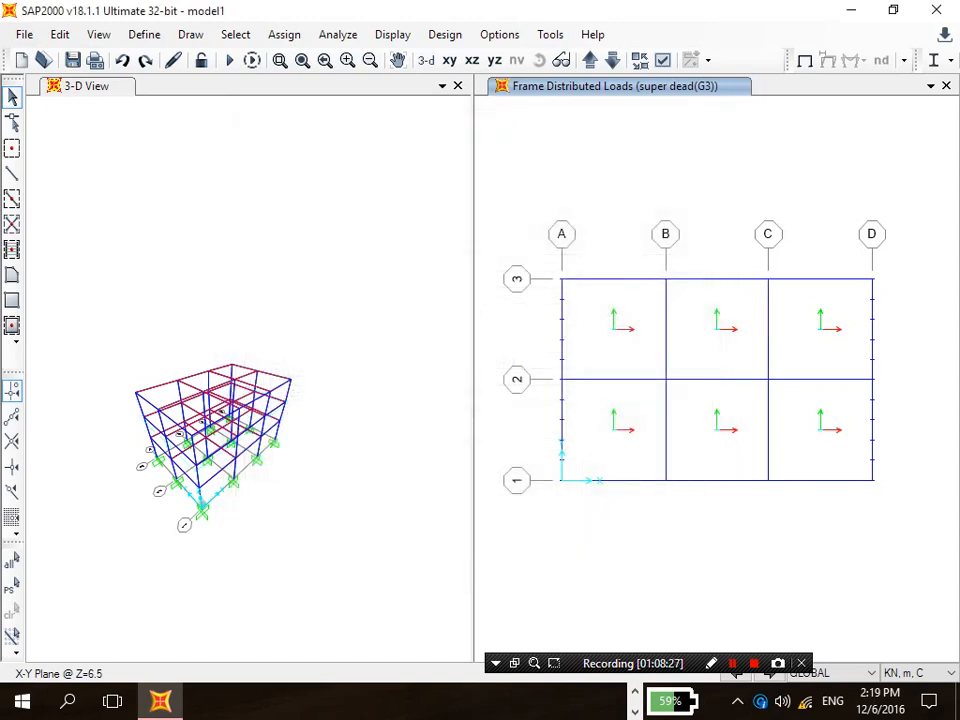
Step: Switch to the PowerPoint tutorial, show the slide "STEP10: Load combinations" and resize the window so the whole slide is readable
left_click(635, 691)
left_click(606, 701)
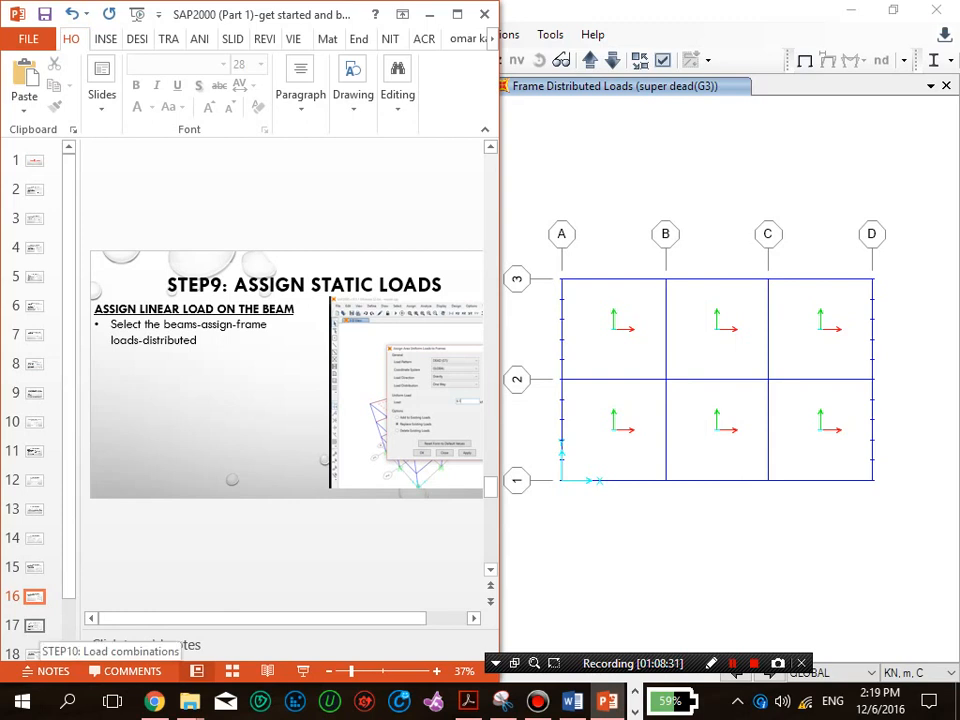
left_click(35, 626)
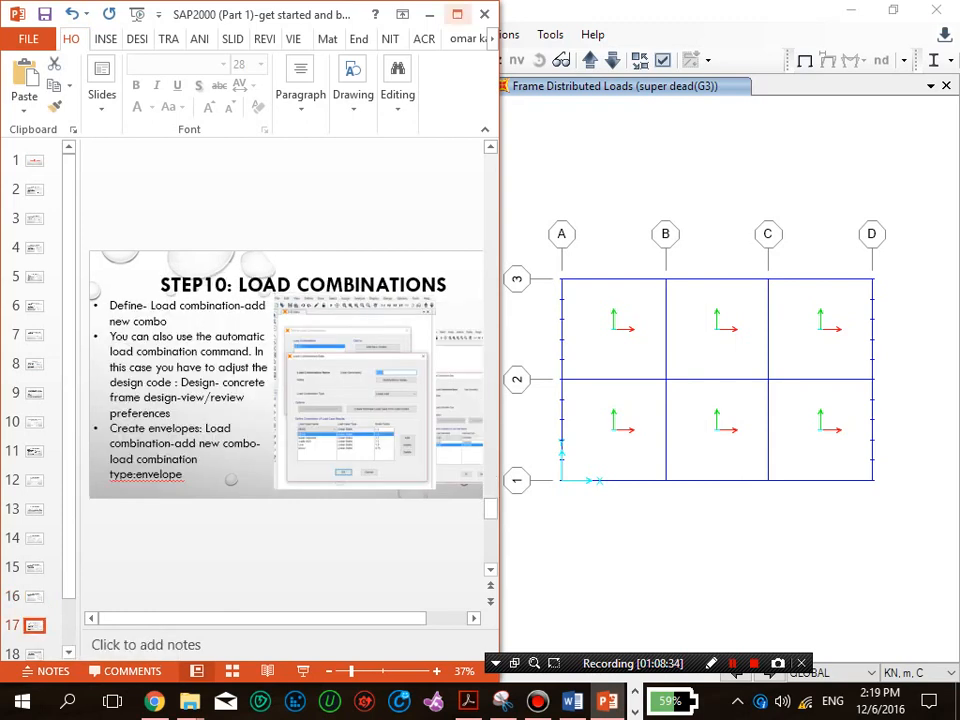
double_click(343, 11)
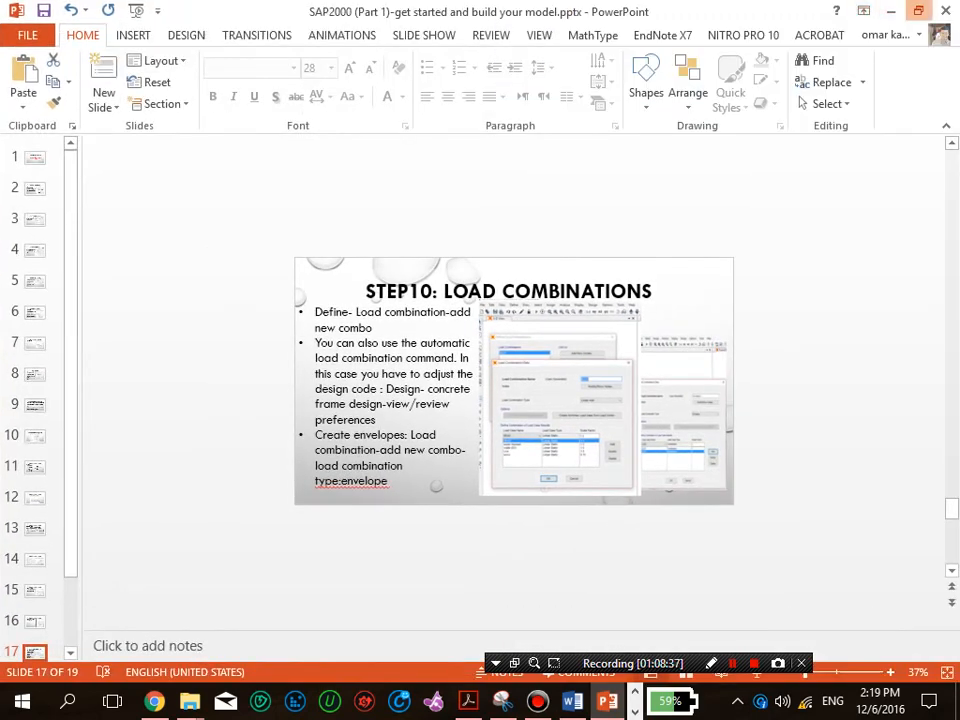
double_click(690, 8)
left_click_drag(645, 298, 585, 300)
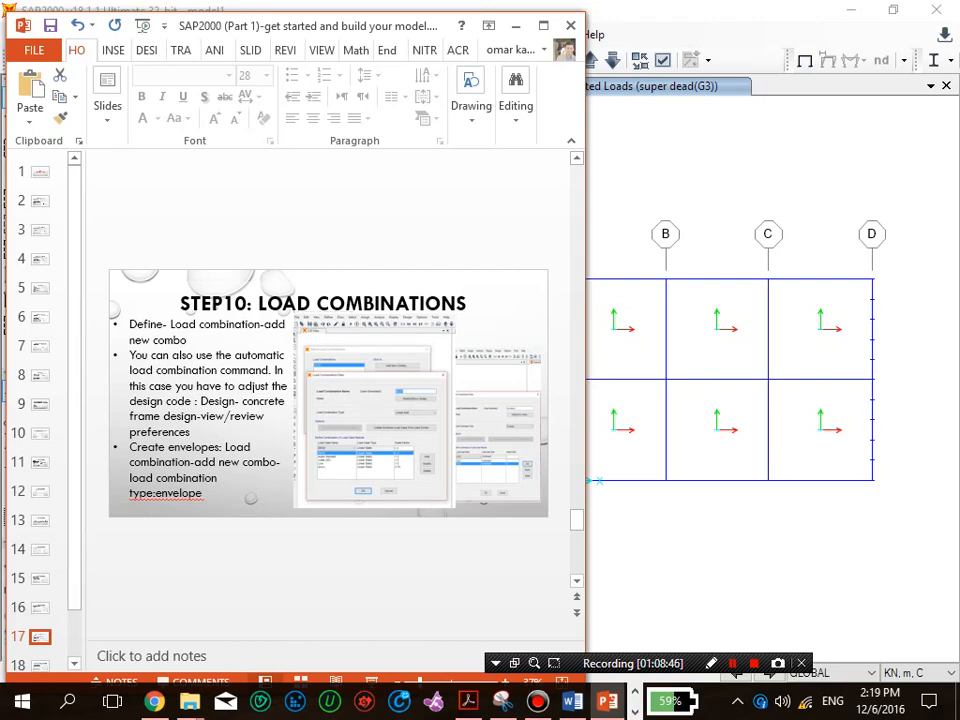
Step: Switch to the Word exercise document, read the ULS gravity design formula in the LOAD COMBINATION section, and minimize the document
left_click(572, 701)
scroll(483, 400, "down", 2)
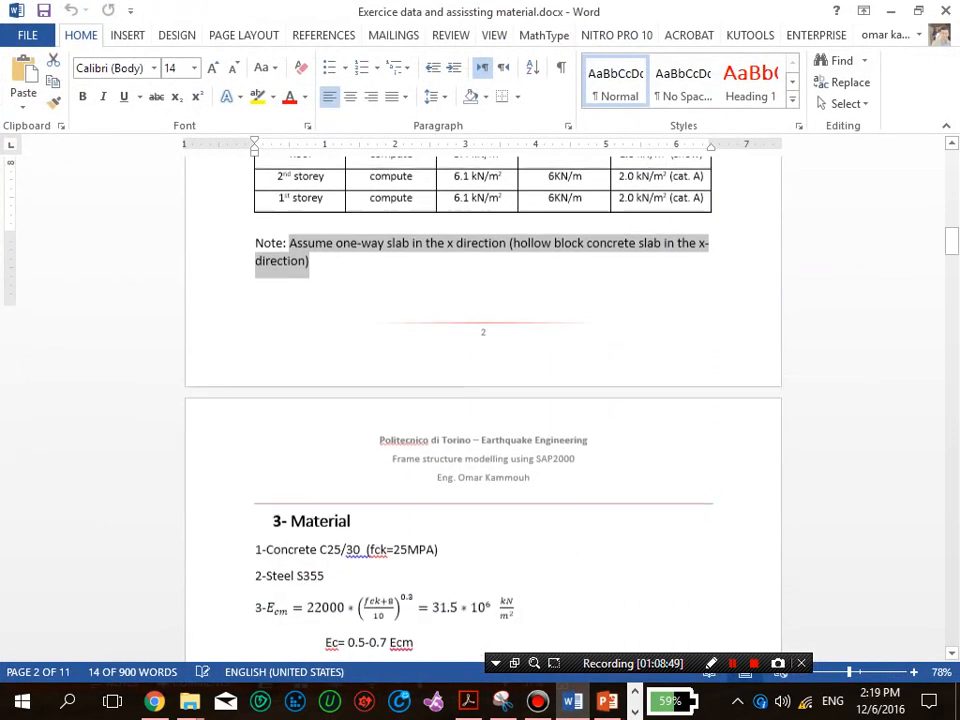
scroll(483, 400, "down", 12)
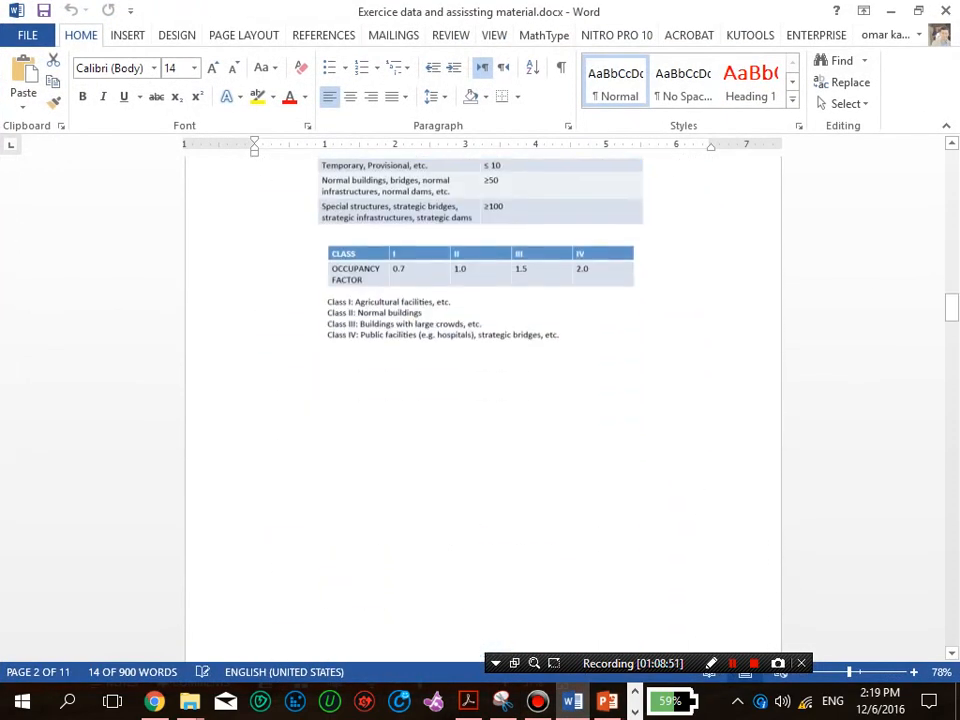
scroll(483, 400, "down", 15)
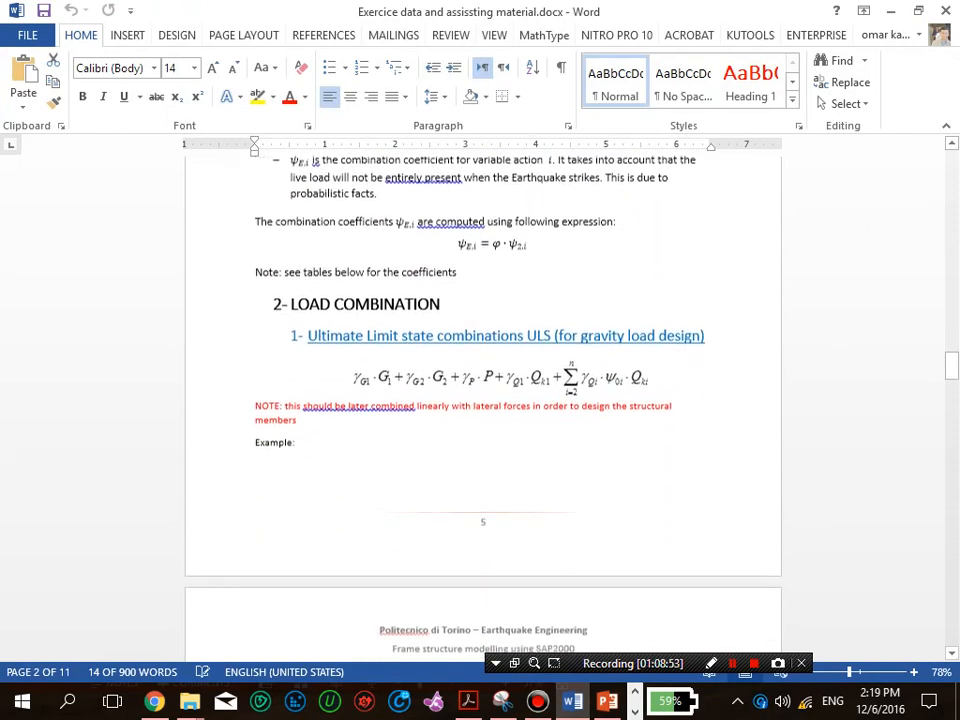
scroll(483, 400, "down", 2)
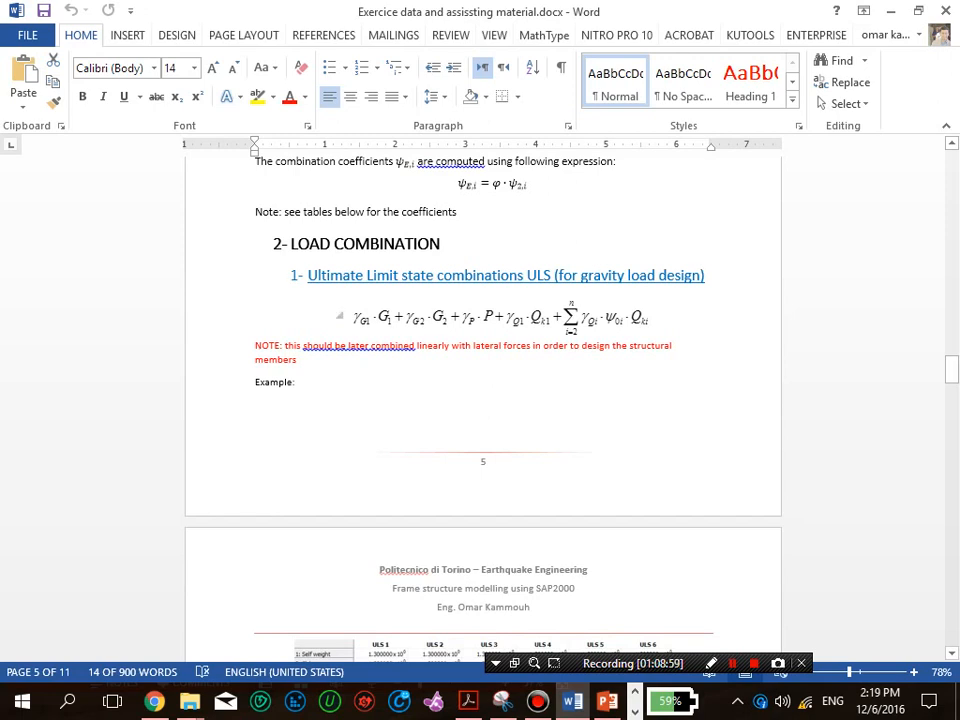
left_click(500, 310)
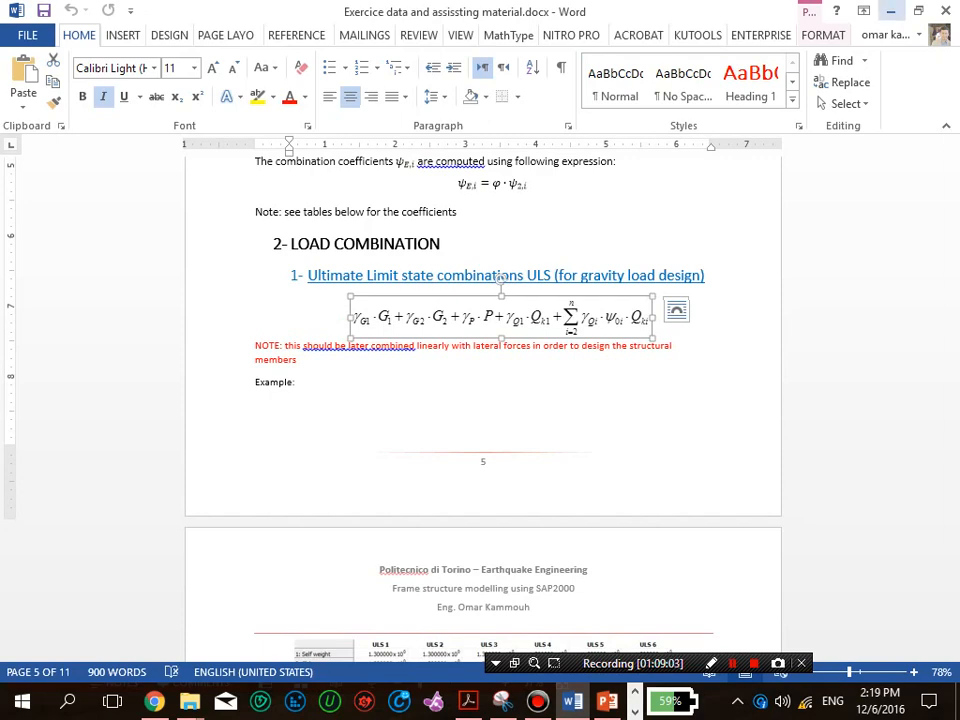
left_click(890, 10)
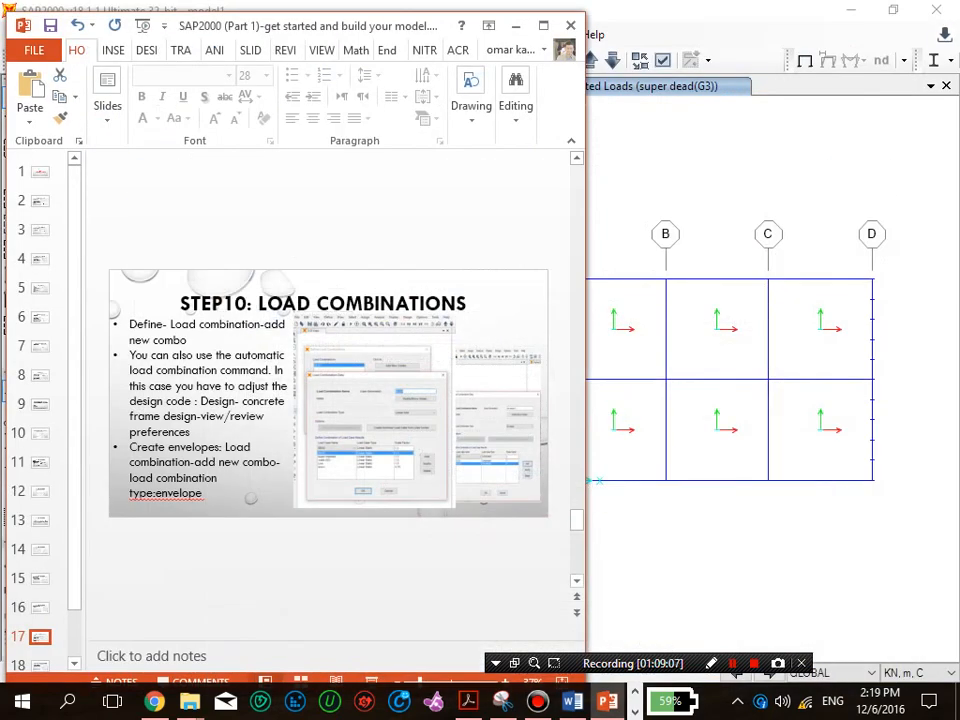
Step: Show the STEP10 load combinations slide full screen to read its instructions, and end the slide show
left_click_drag(577, 661, 619, 668)
key("shift+F5")
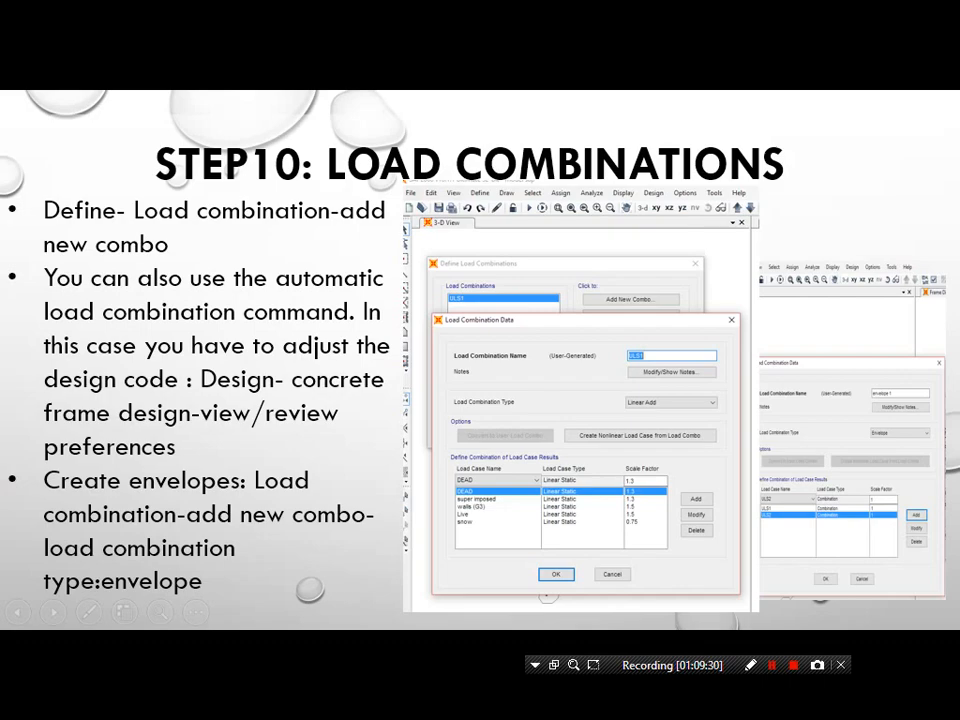
key("Escape")
Step: Return to the Word exercise document and examine the tables of ψ and φ combination coefficients and the envelopes section
left_click(572, 701)
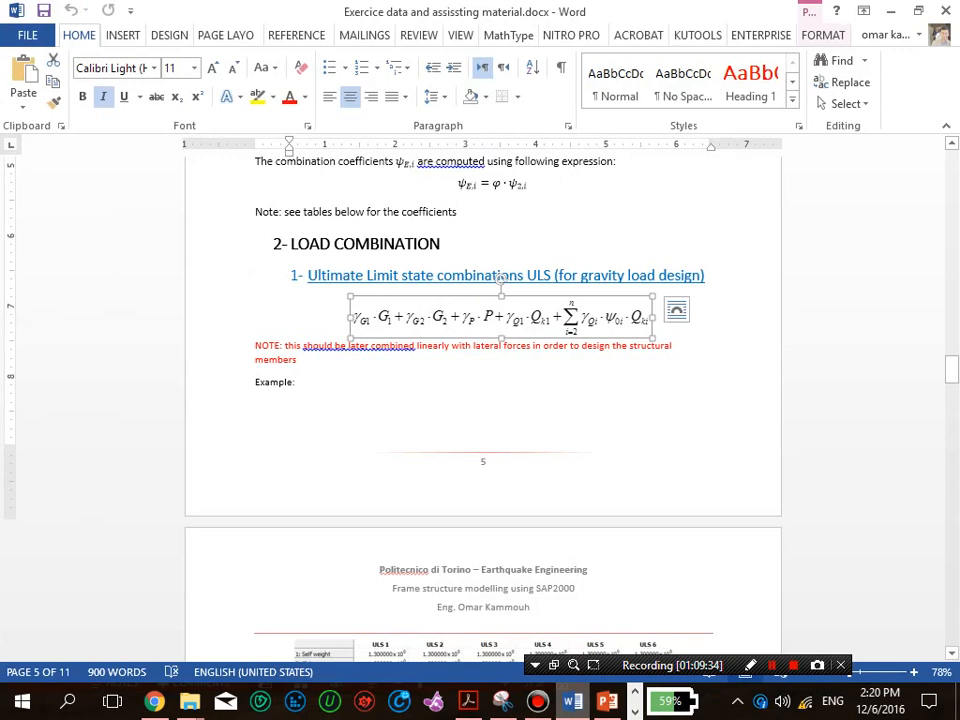
right_click(572, 701)
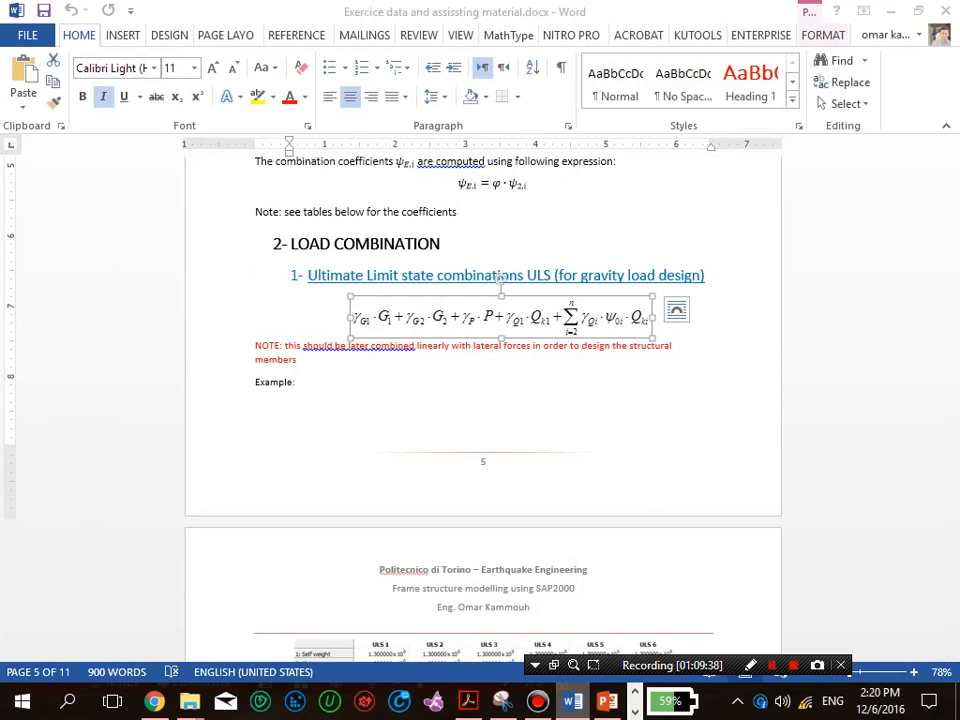
left_click(607, 701)
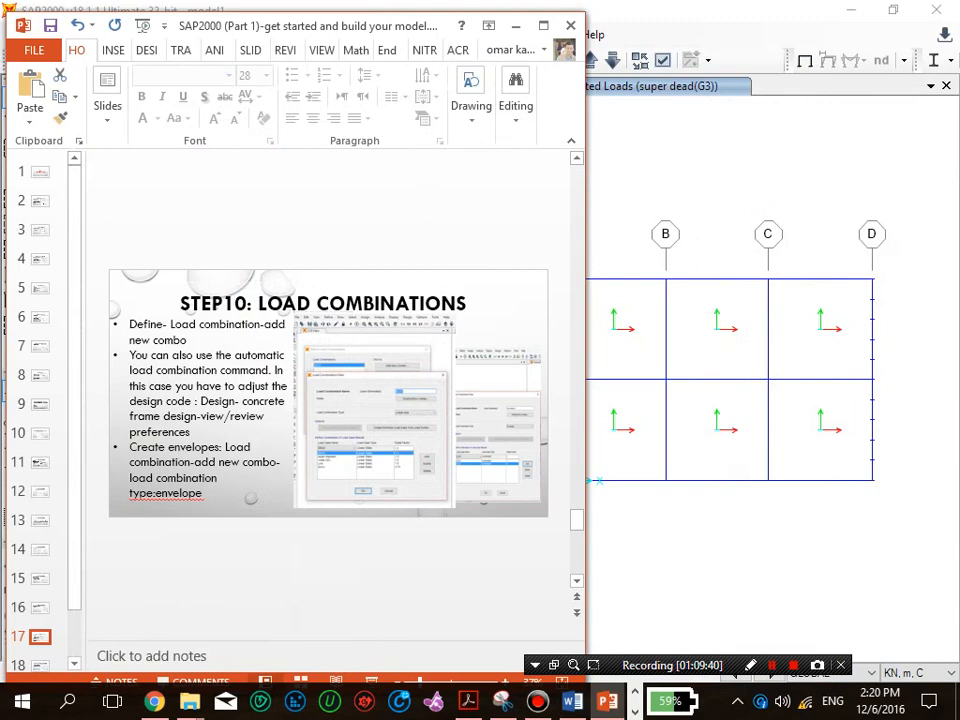
key("alt+Tab")
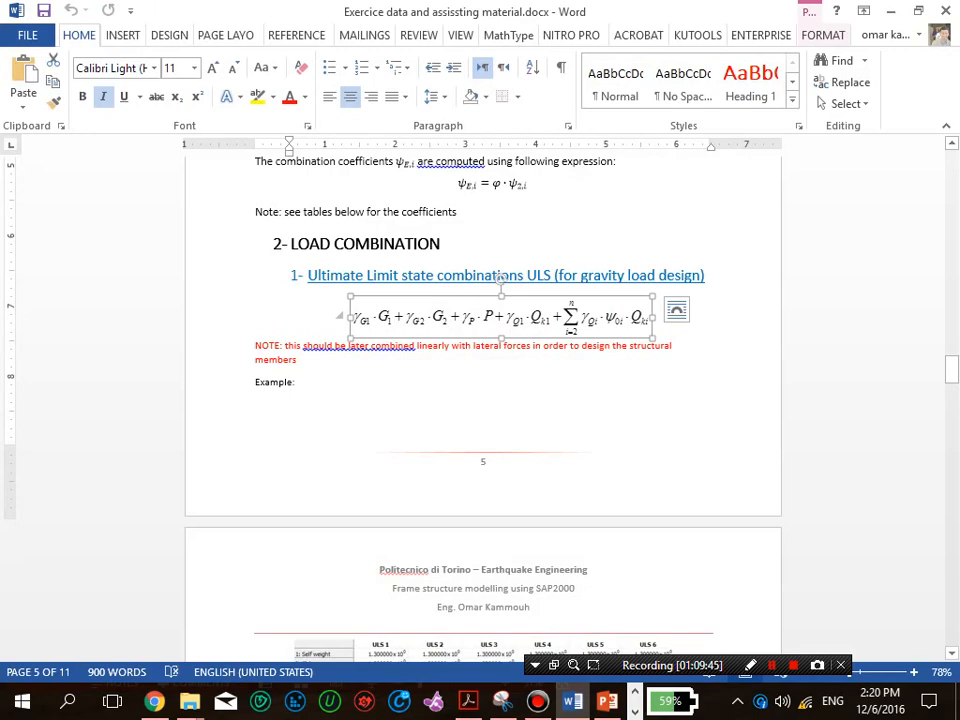
scroll(500, 278, "down", 15)
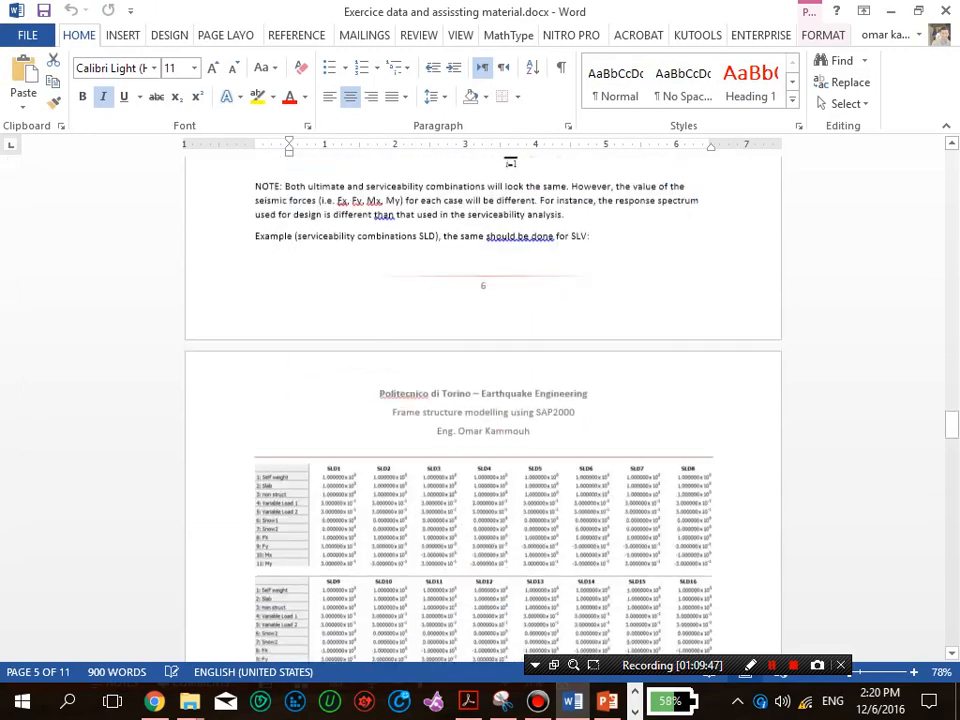
scroll(480, 400, "down", 12)
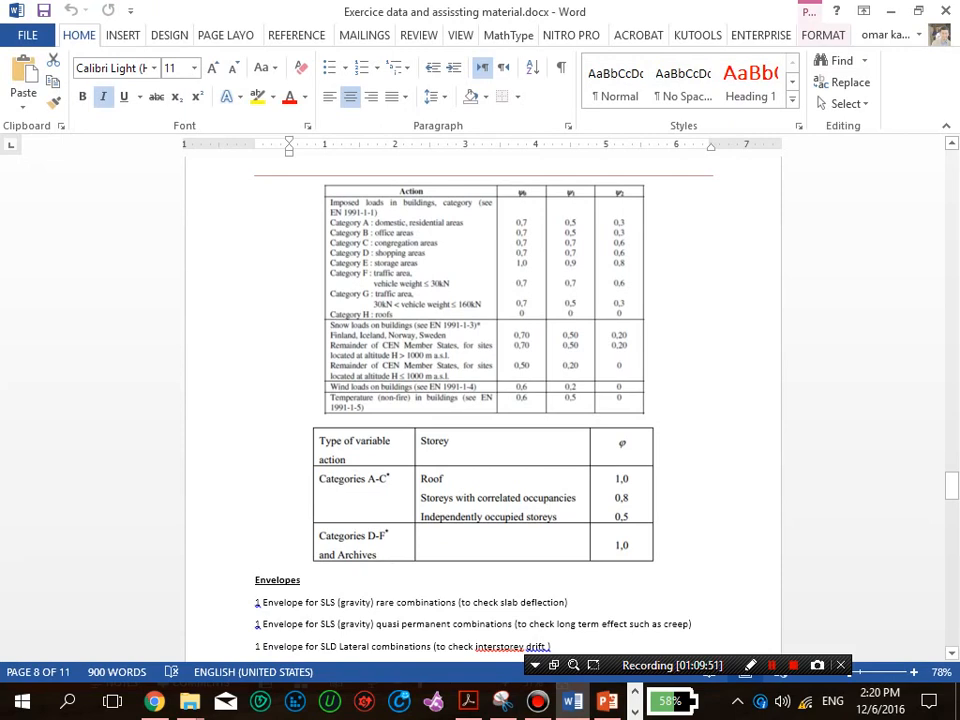
scroll(483, 400, "up", 3)
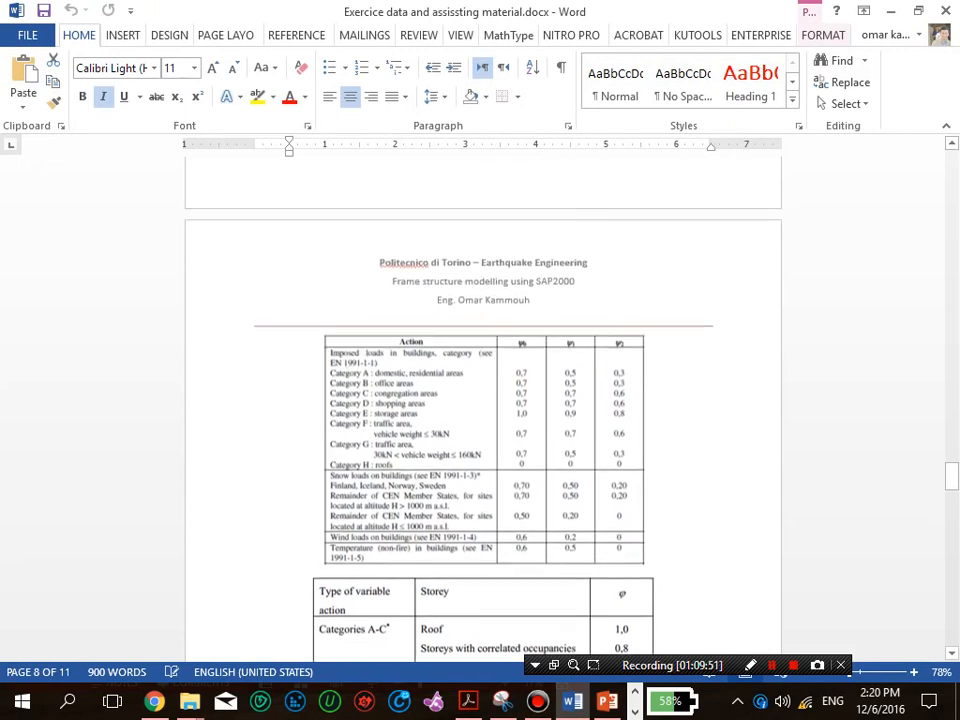
scroll(480, 400, "down", 3)
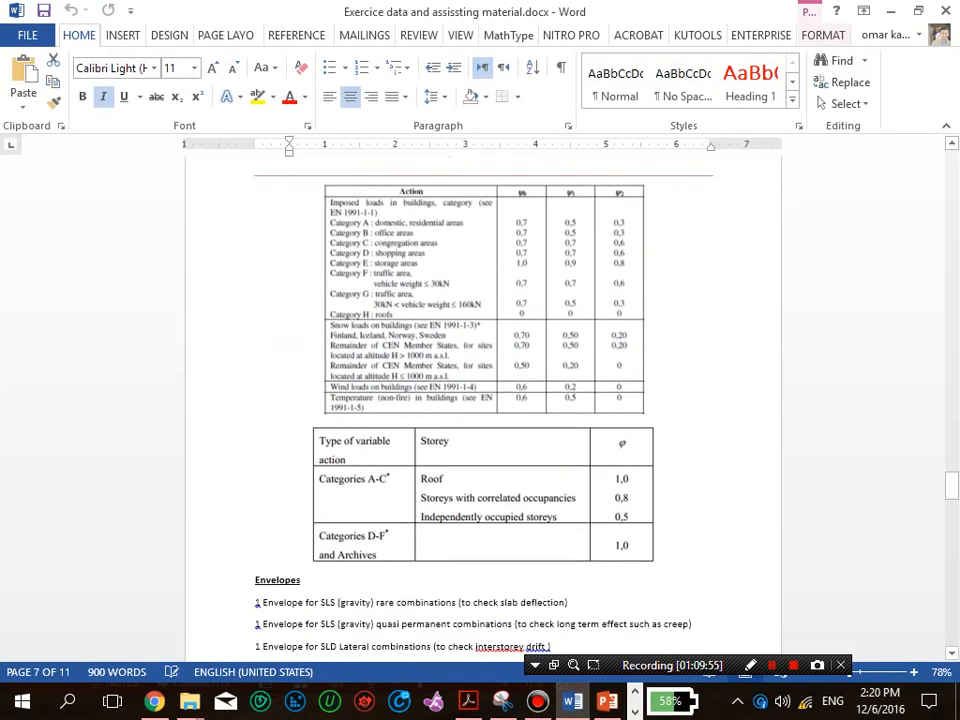
Step: Compare the ULS combination formula with the example table of ULS 1 to ULS 6 factors, and minimize the document
scroll(480, 400, "up", 20)
scroll(500, 446, "up", 12)
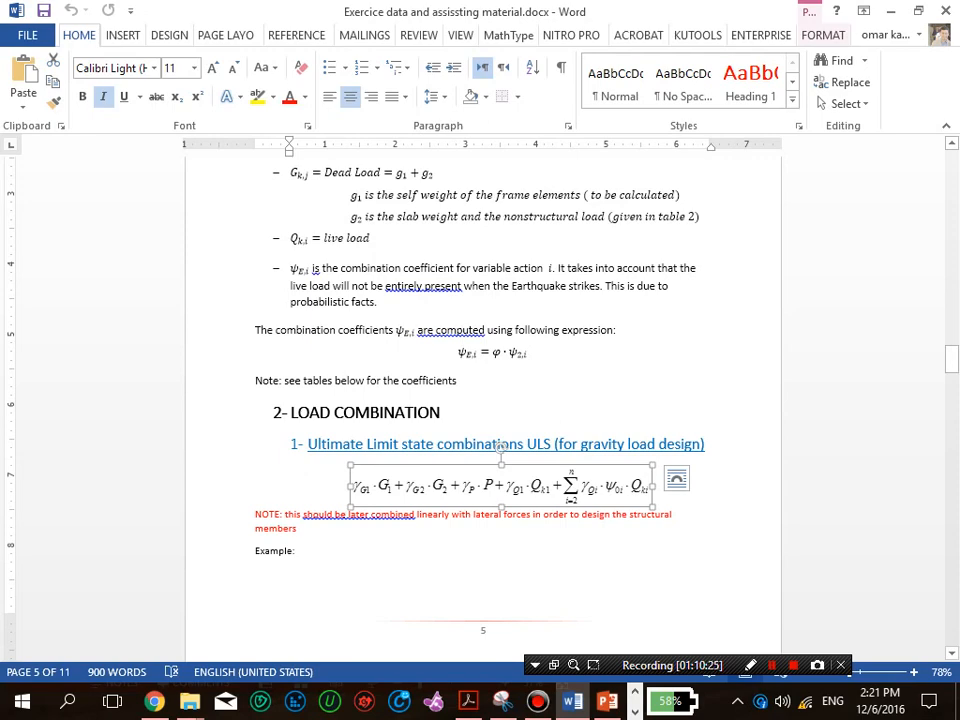
scroll(501, 445, "down", 10)
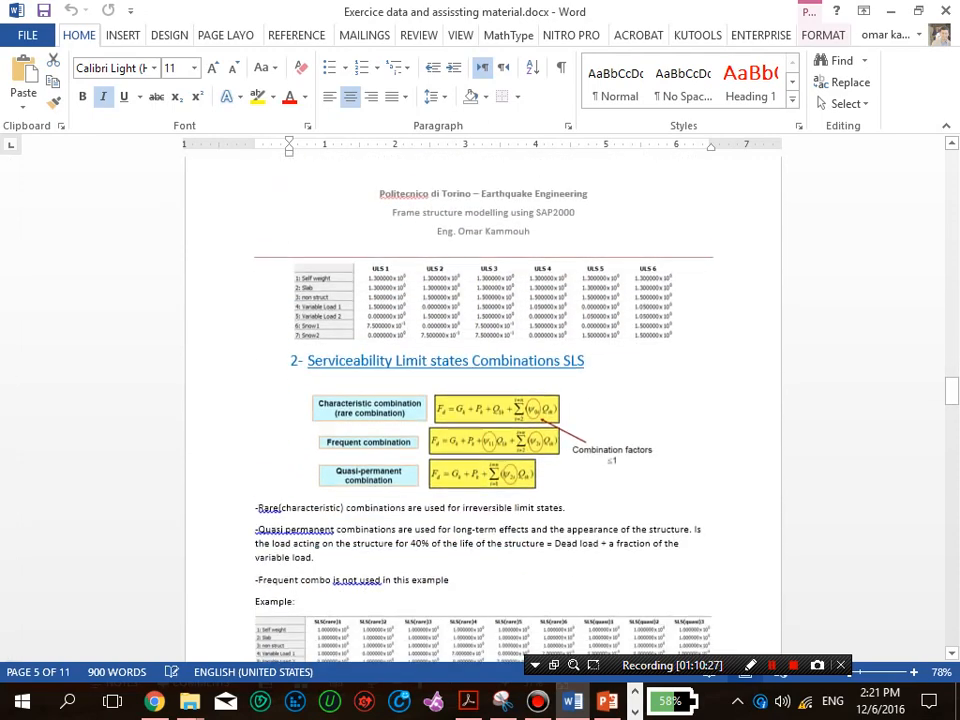
scroll(483, 400, "up", 10)
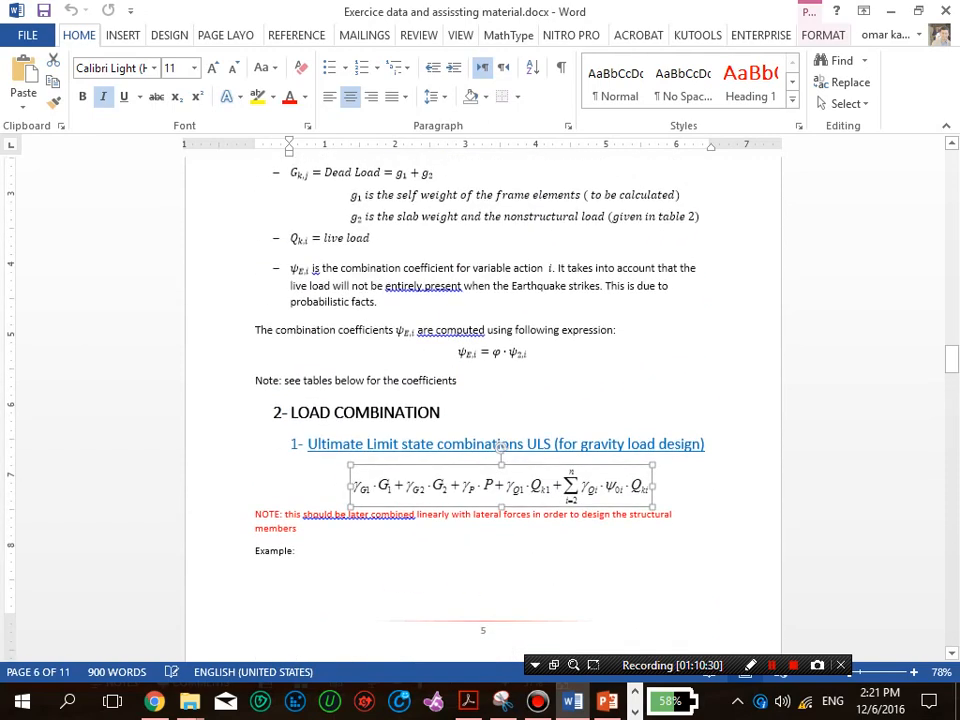
left_click(528, 353)
left_click(501, 486)
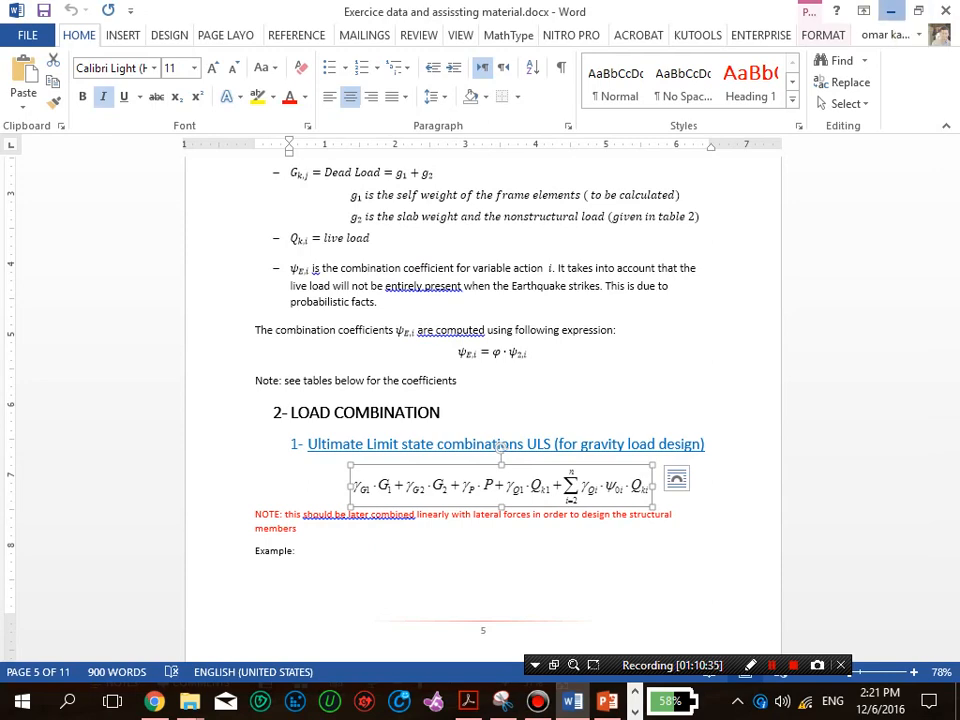
left_click(890, 10)
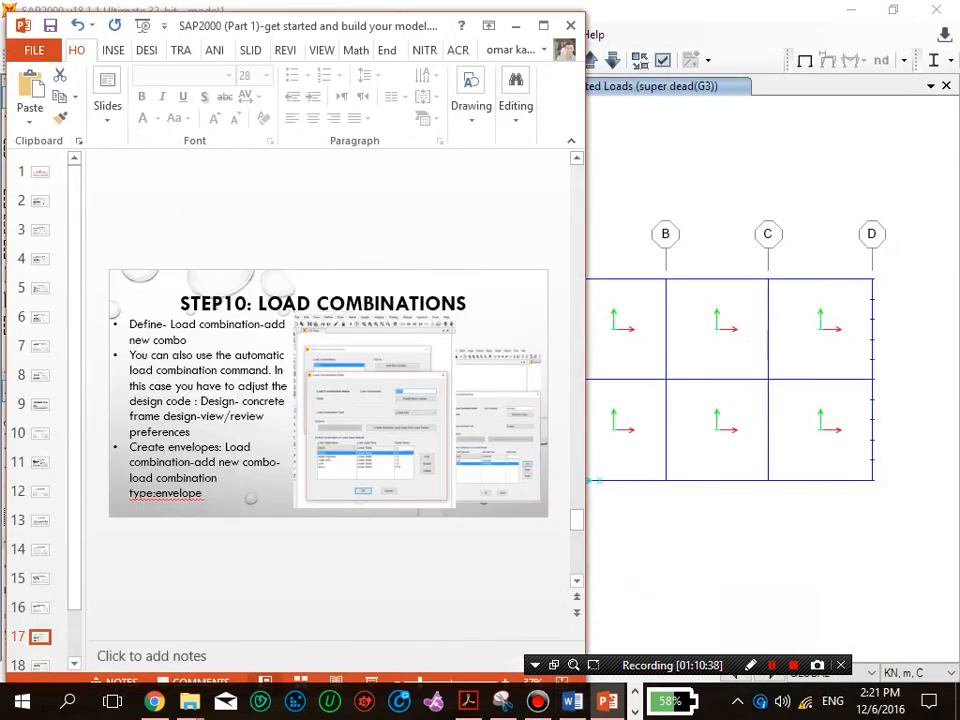
Step: Arrange the SAP2000 window beside the PowerPoint window so the STEP10 slide stays readable while working on the model
left_click_drag(428, 34, 426, 22)
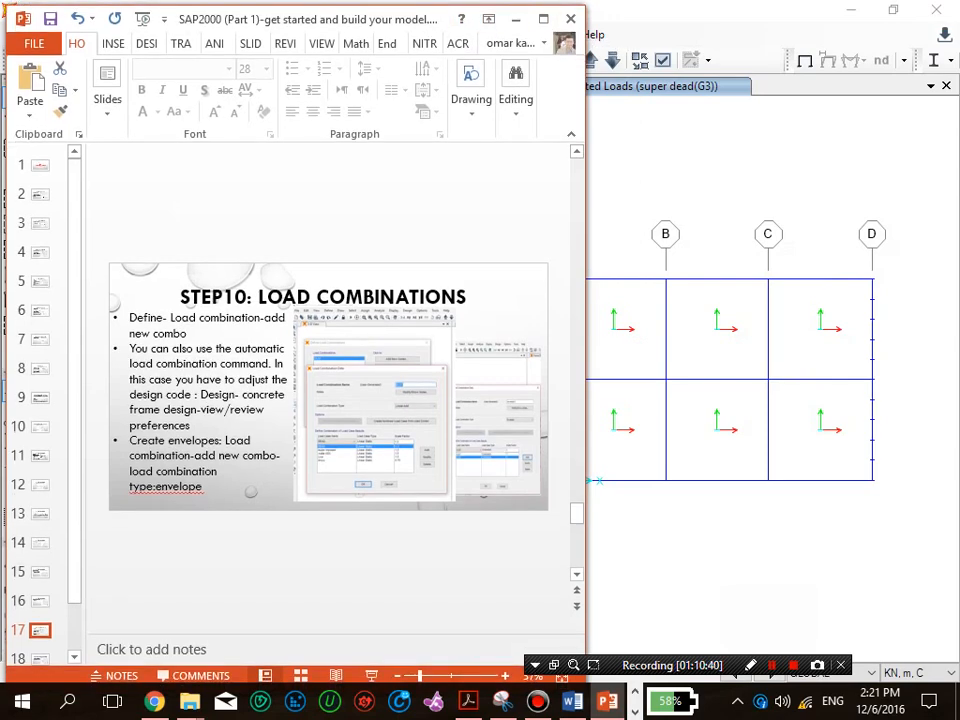
left_click(516, 19)
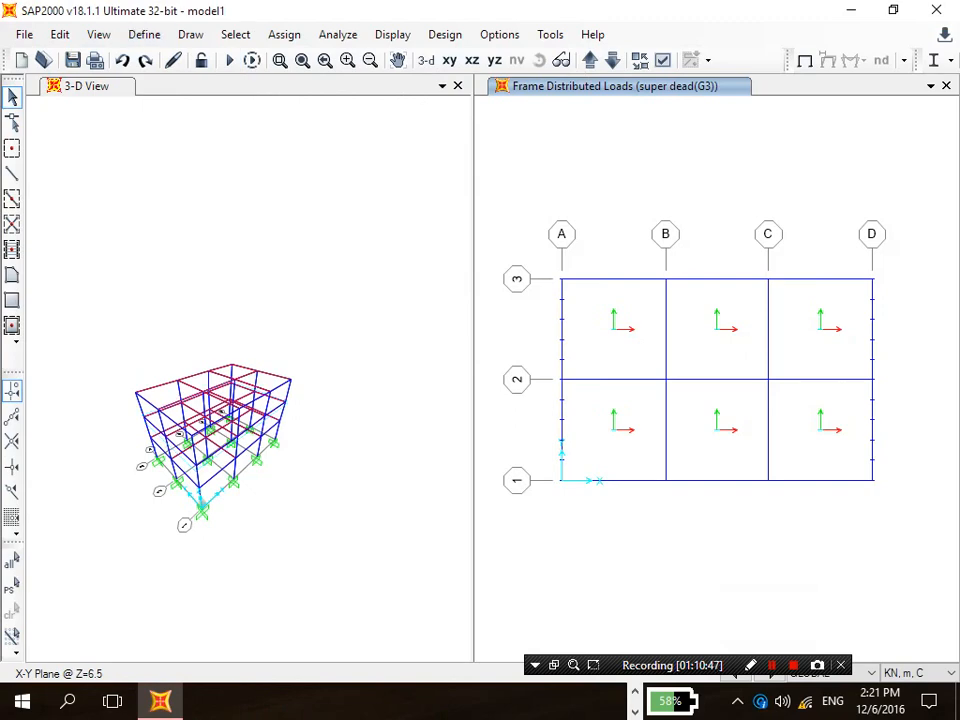
left_click_drag(414, 10, 780, 24)
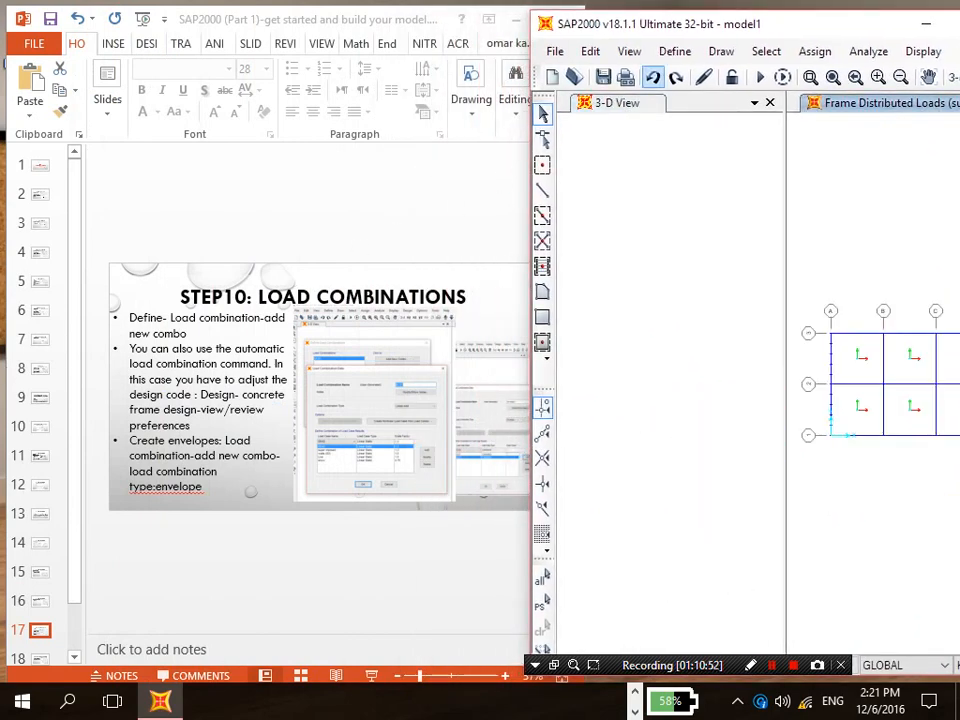
Step: Start a new load combination in SAP2000 and name it ULS1
left_click(675, 51)
left_click(740, 407)
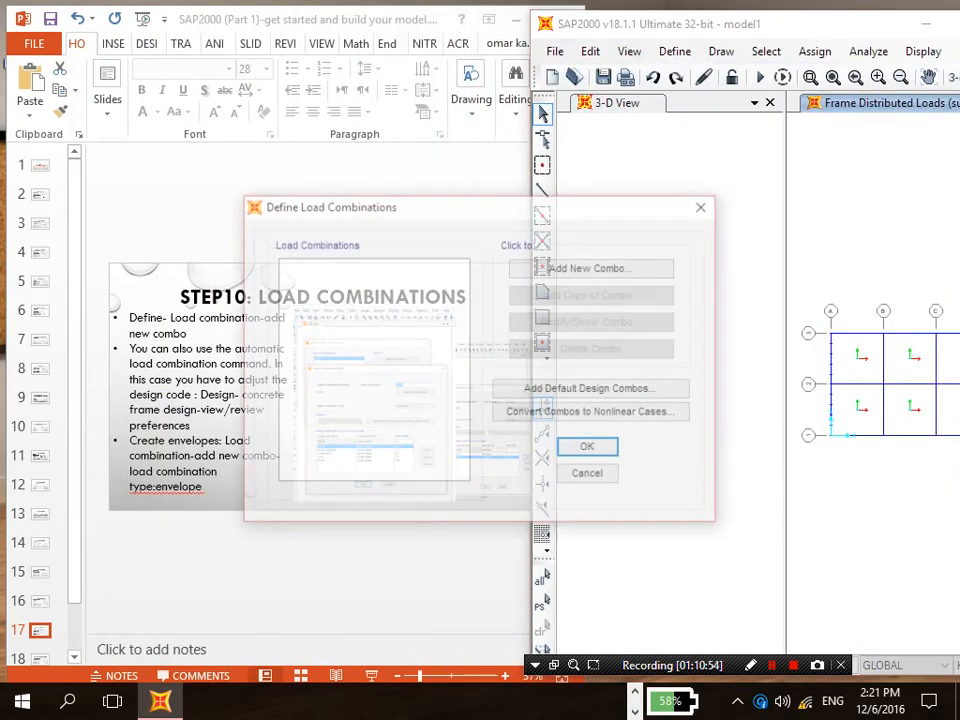
left_click_drag(400, 184, 588, 186)
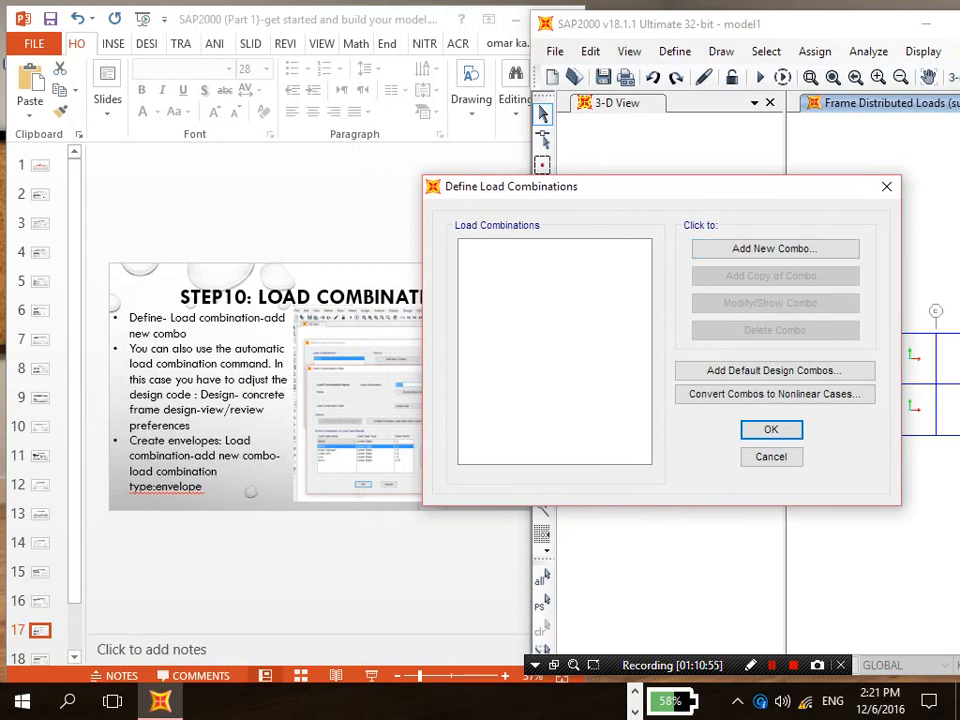
left_click(775, 248)
left_click_drag(300, 126, 510, 135)
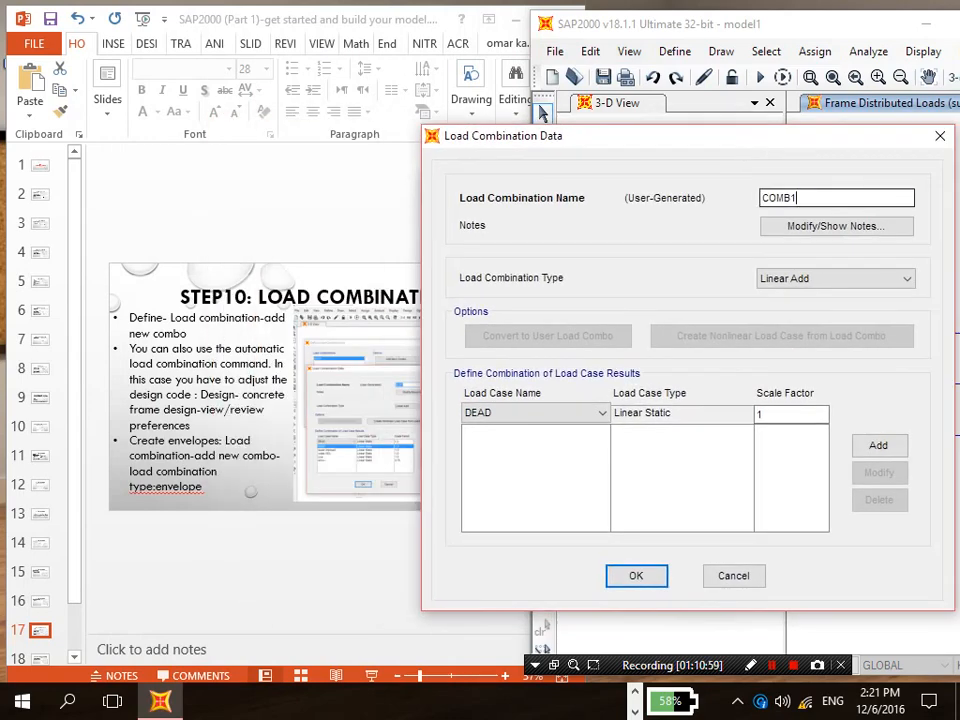
left_click_drag(800, 199, 760, 199)
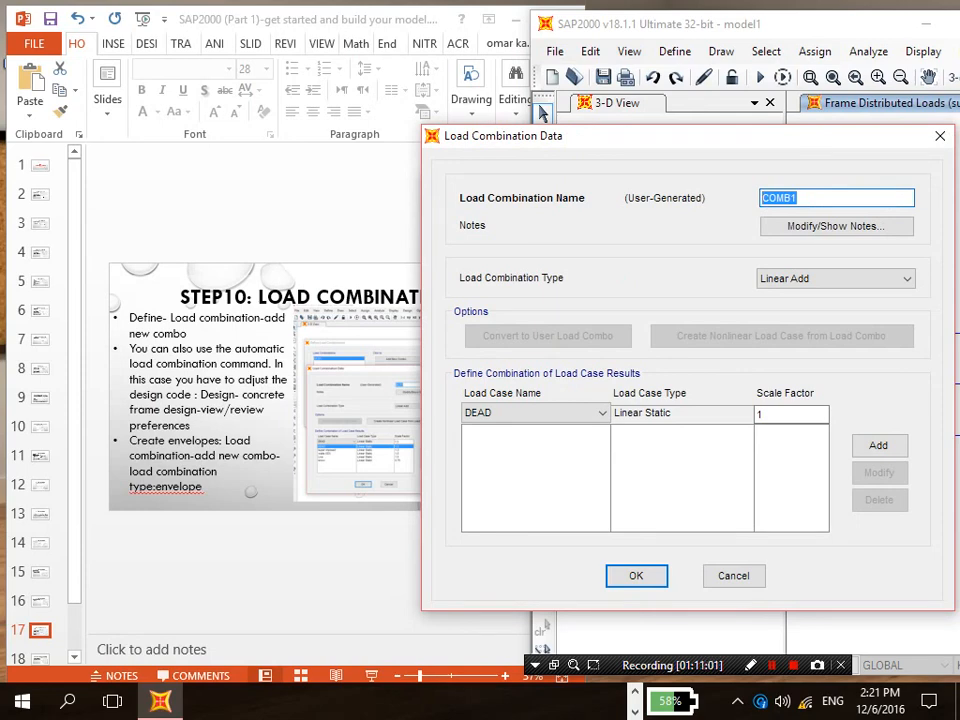
type("ULS1")
Step: Add the DEAD load case to the ULS1 combination with a scale factor of 1.3
left_click_drag(640, 136, 679, 127)
left_click(641, 404)
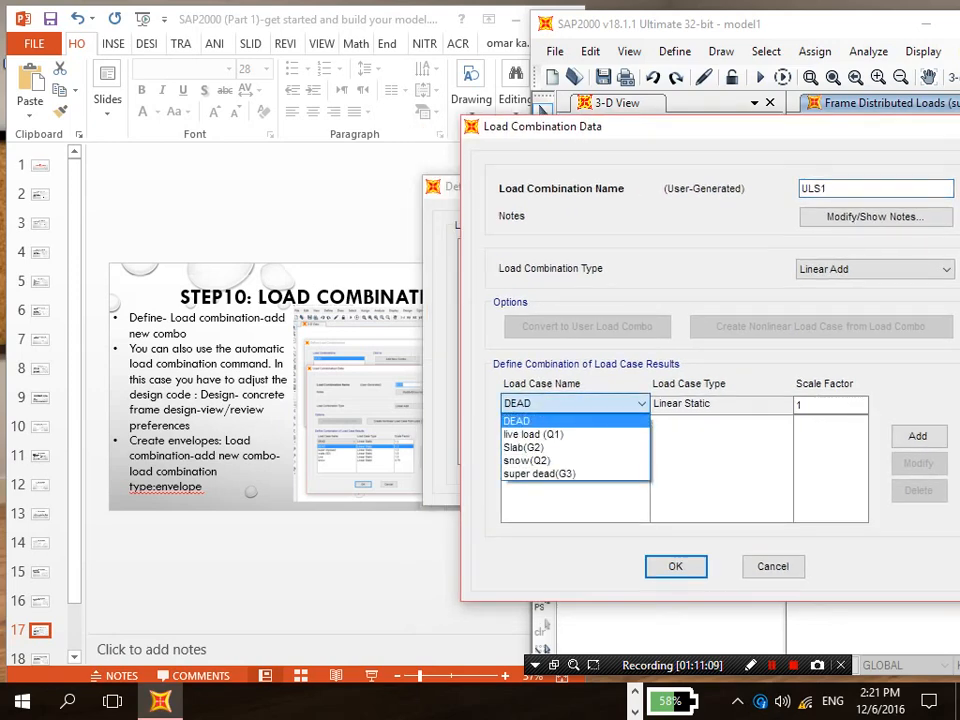
left_click(540, 421)
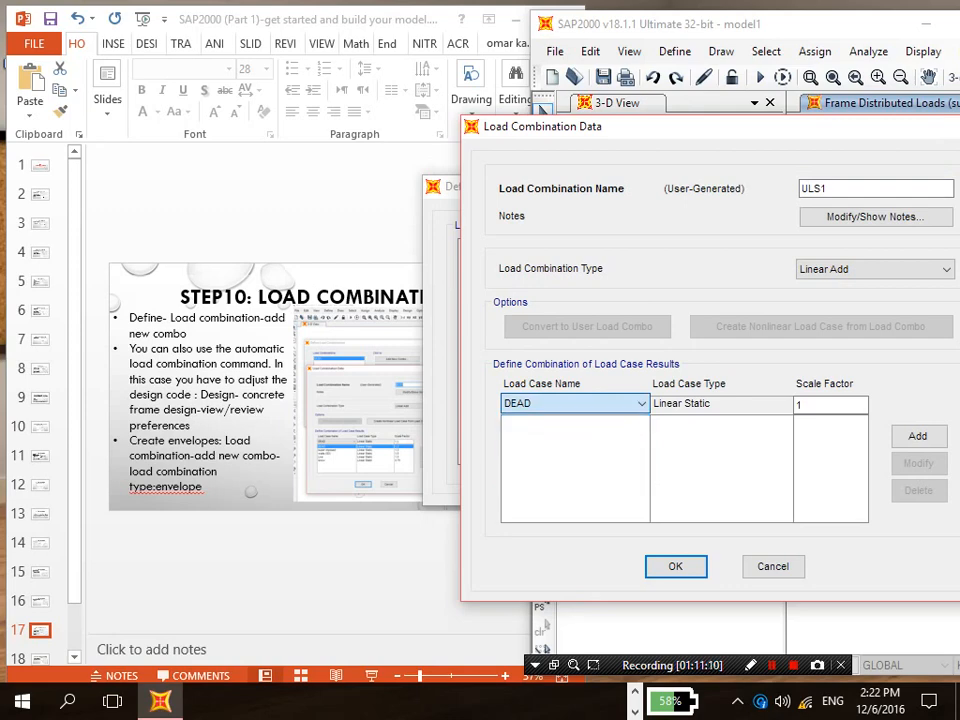
left_click(824, 405)
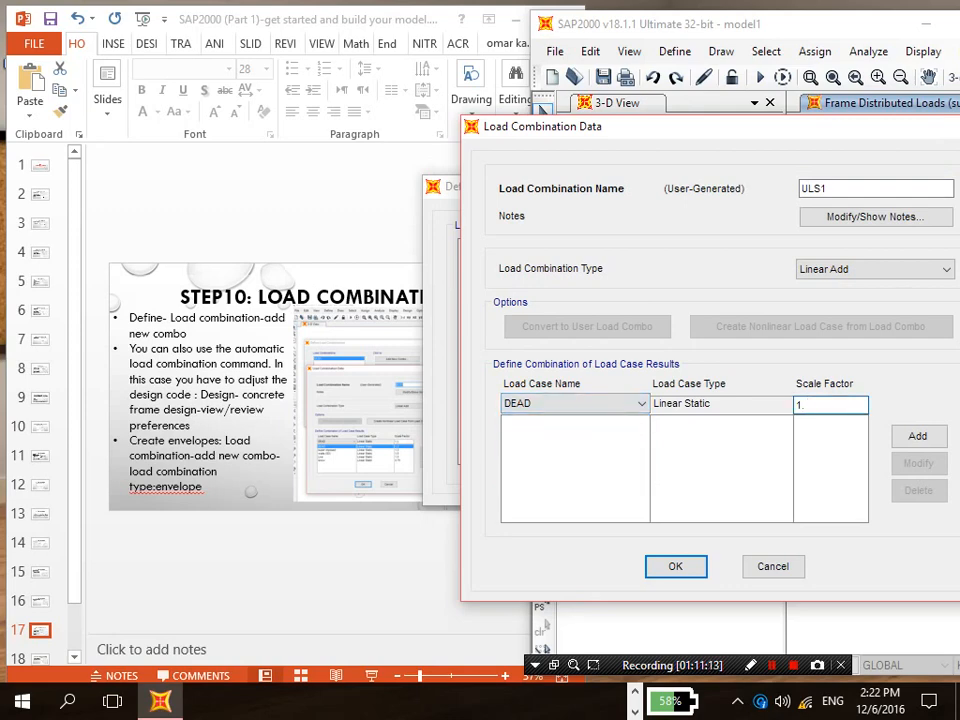
type("3")
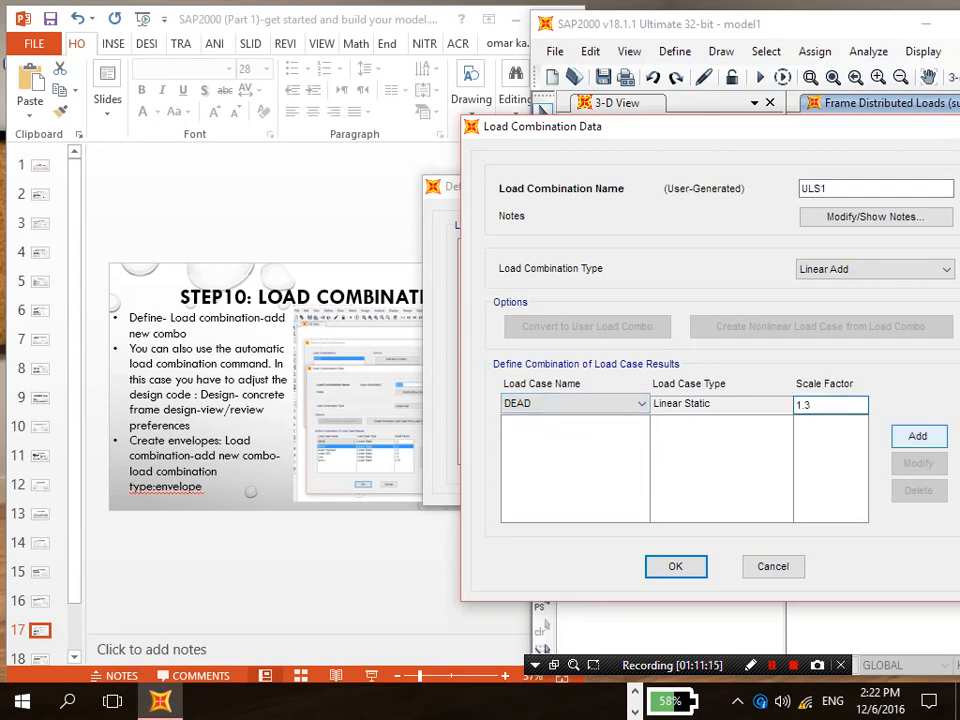
left_click(918, 437)
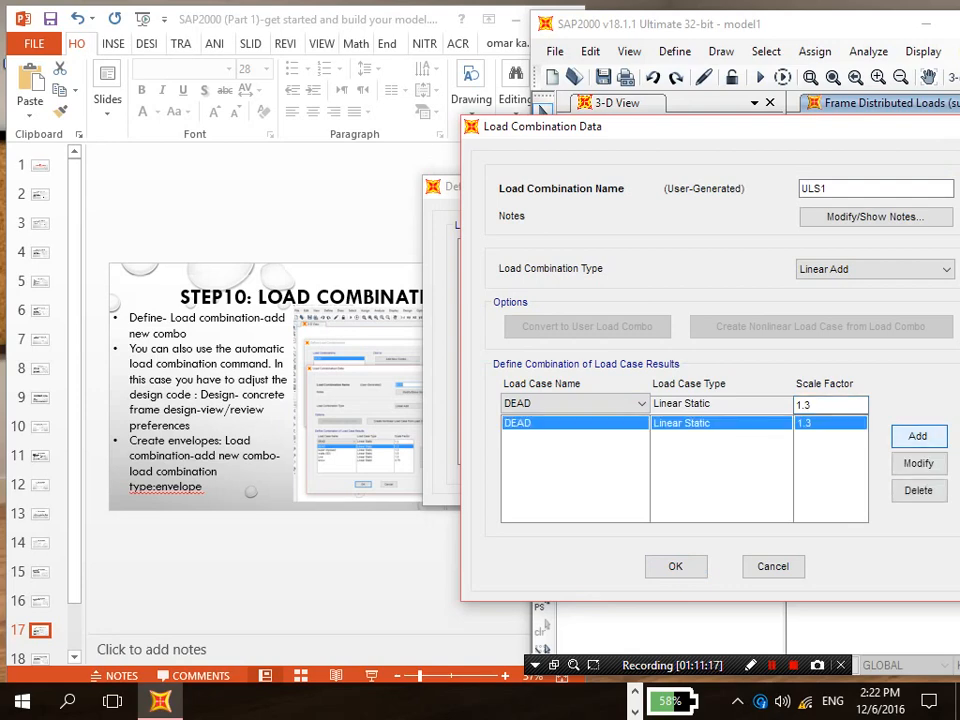
Step: Add the Slab(G2) load case to the ULS1 combination with a scale factor of 1.3
left_click(641, 404)
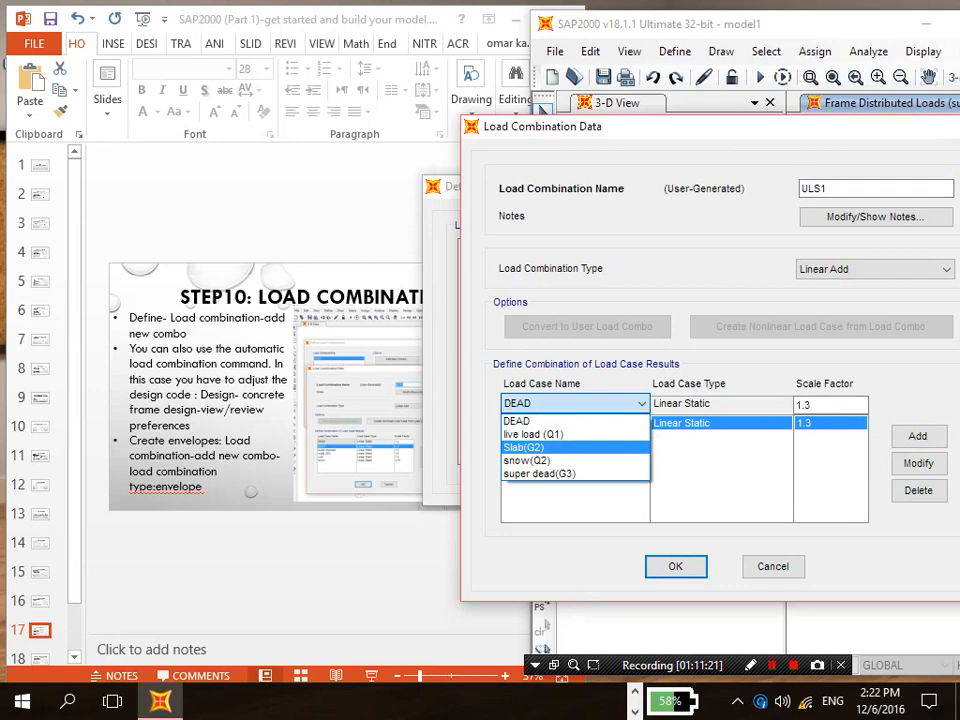
left_click(540, 447)
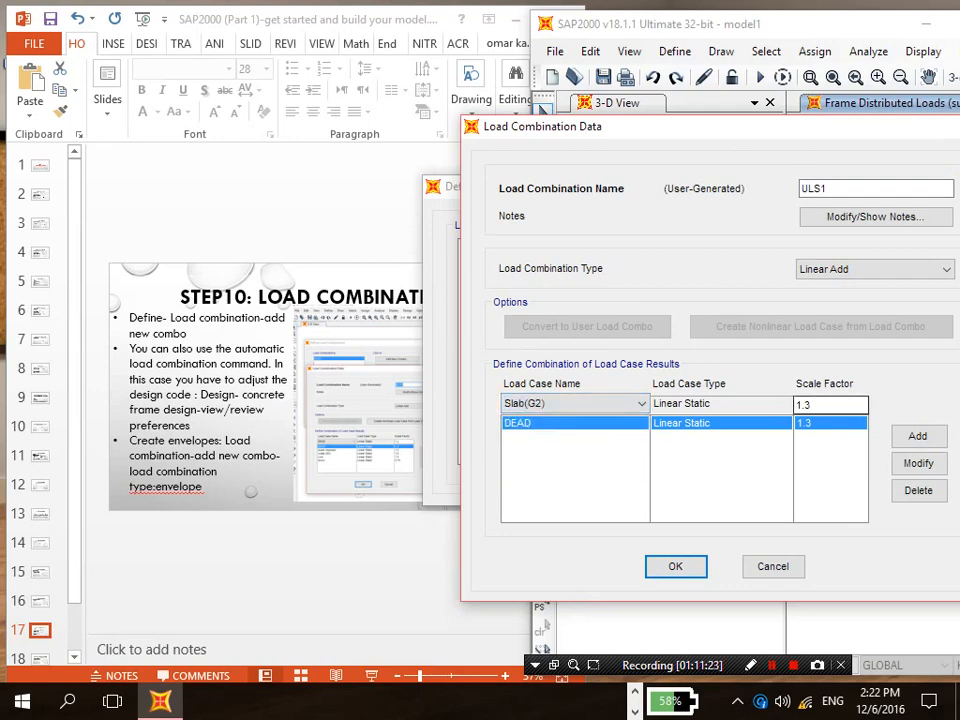
left_click(917, 436)
Step: Add the super dead(G3) load case to the ULS1 combination with a scale factor of 1.5
left_click(641, 404)
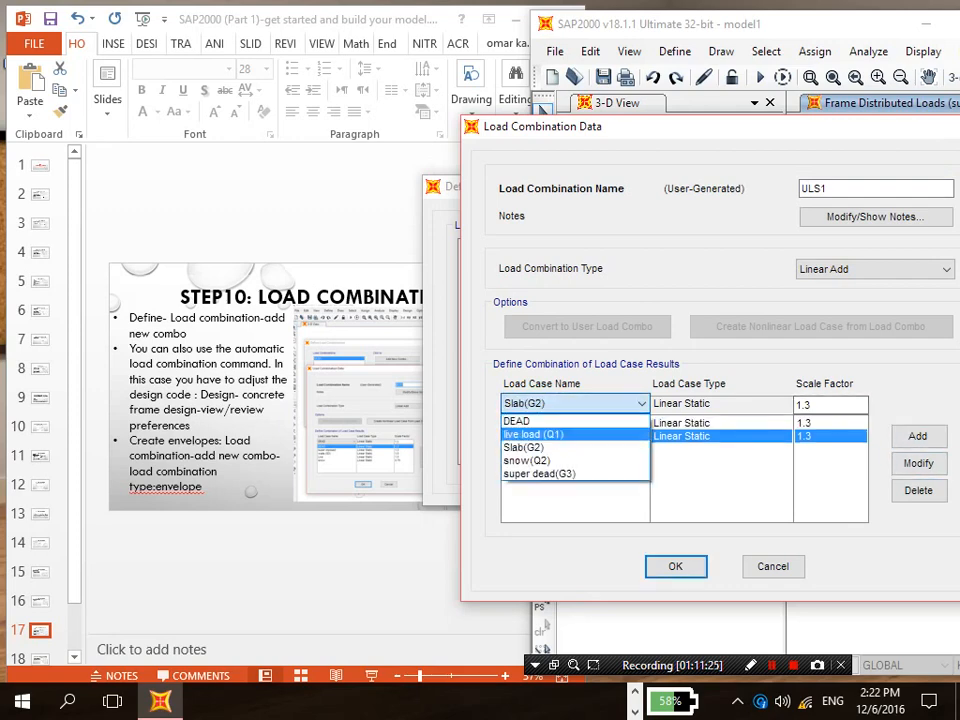
left_click(540, 474)
left_click(824, 405)
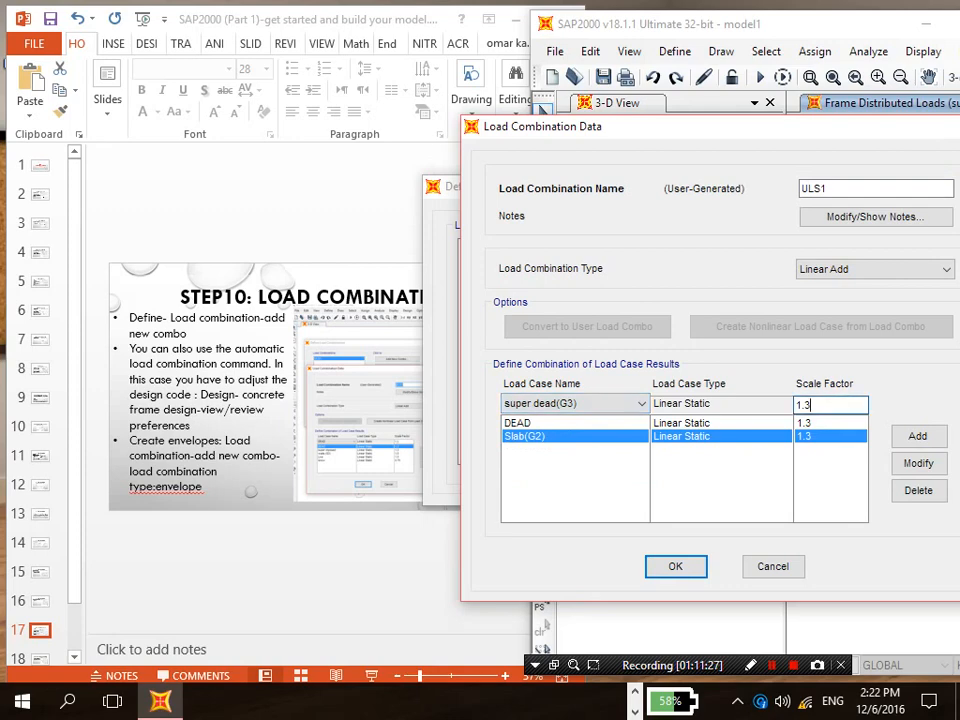
key("BackSpace")
type("5")
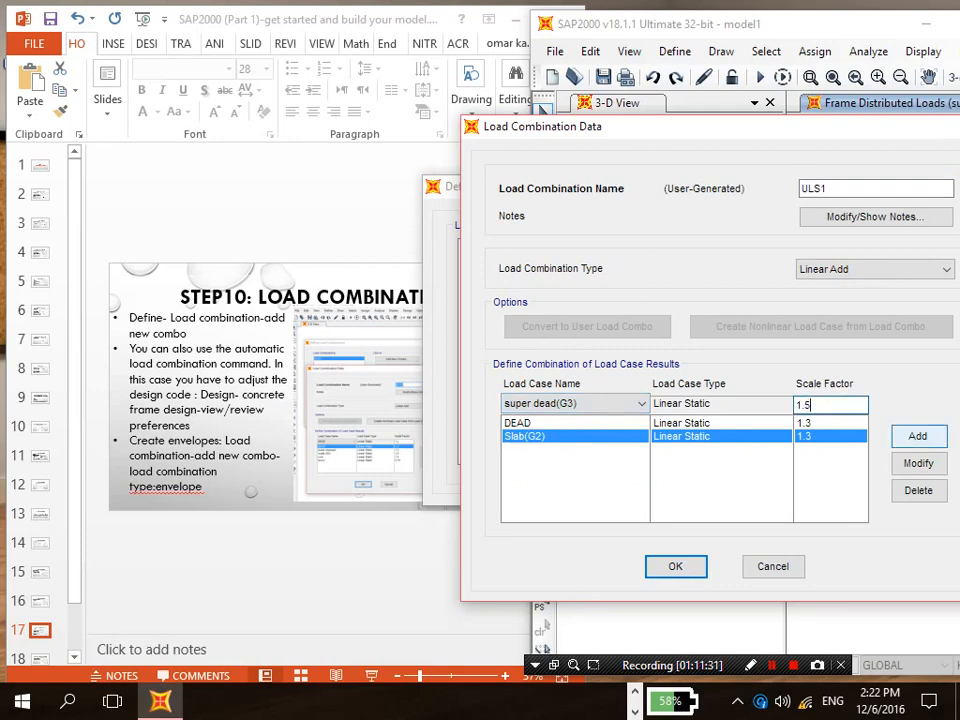
left_click(917, 436)
Step: Add the live load (Q1) load case to the ULS1 combination with a scale factor of 1.5
left_click(641, 404)
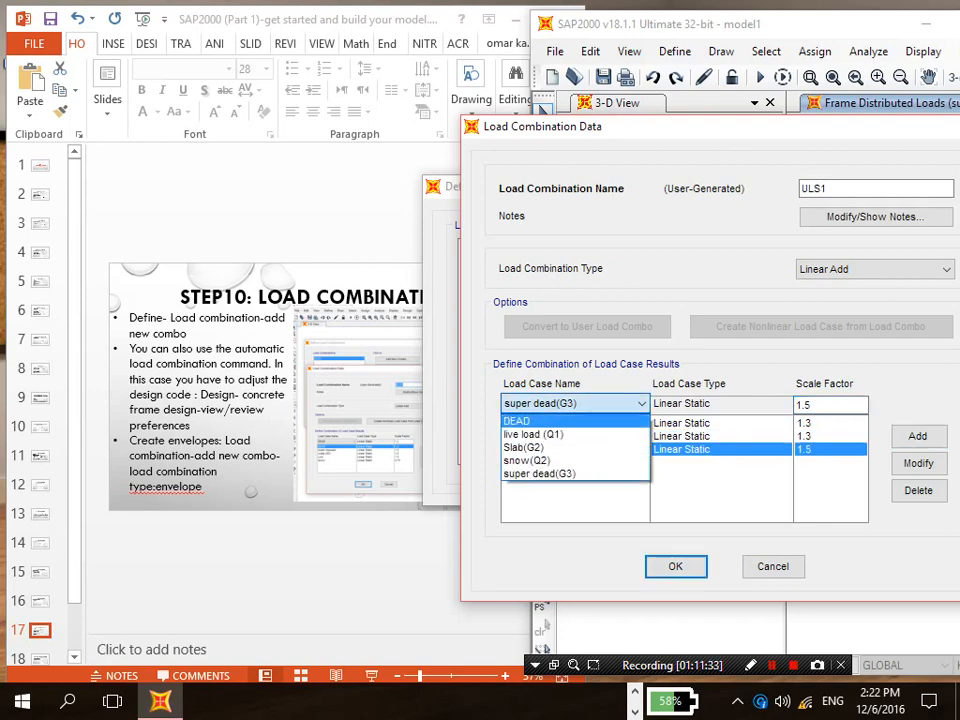
left_click(534, 435)
left_click(917, 436)
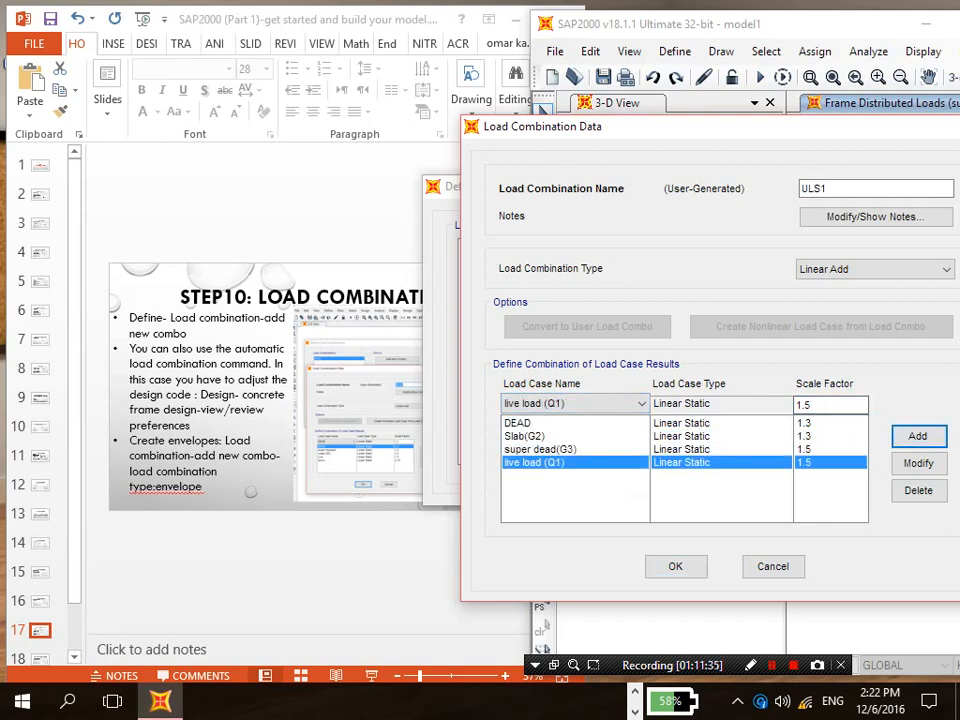
Step: Add the snow(Q2) load case with a scale factor of 0.75 and save the ULS1 combination
left_click(641, 404)
left_click(536, 461)
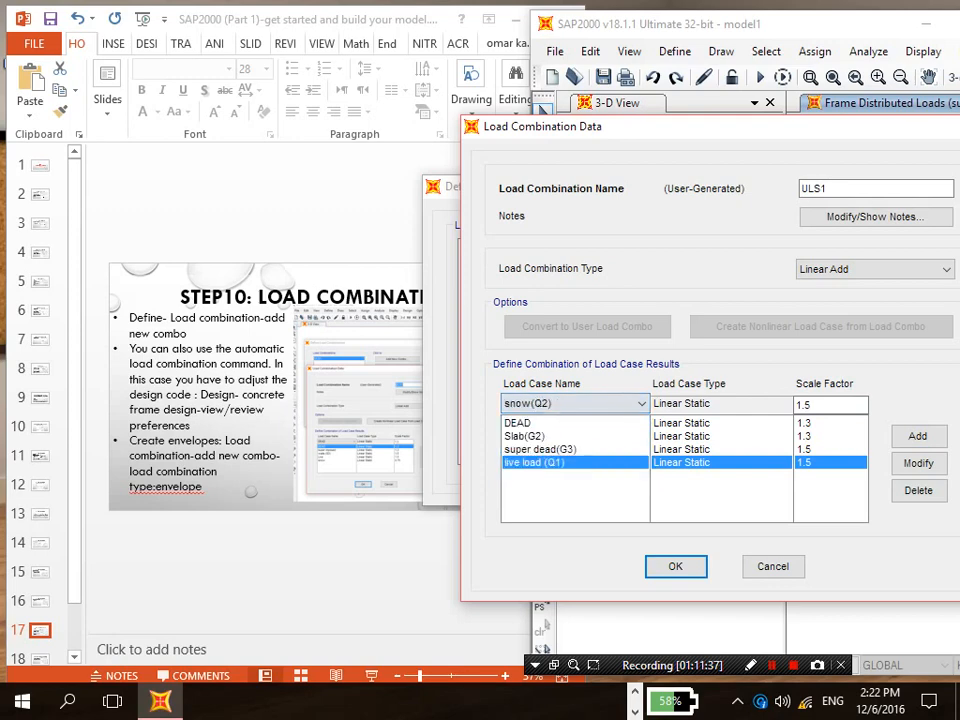
left_click(815, 405)
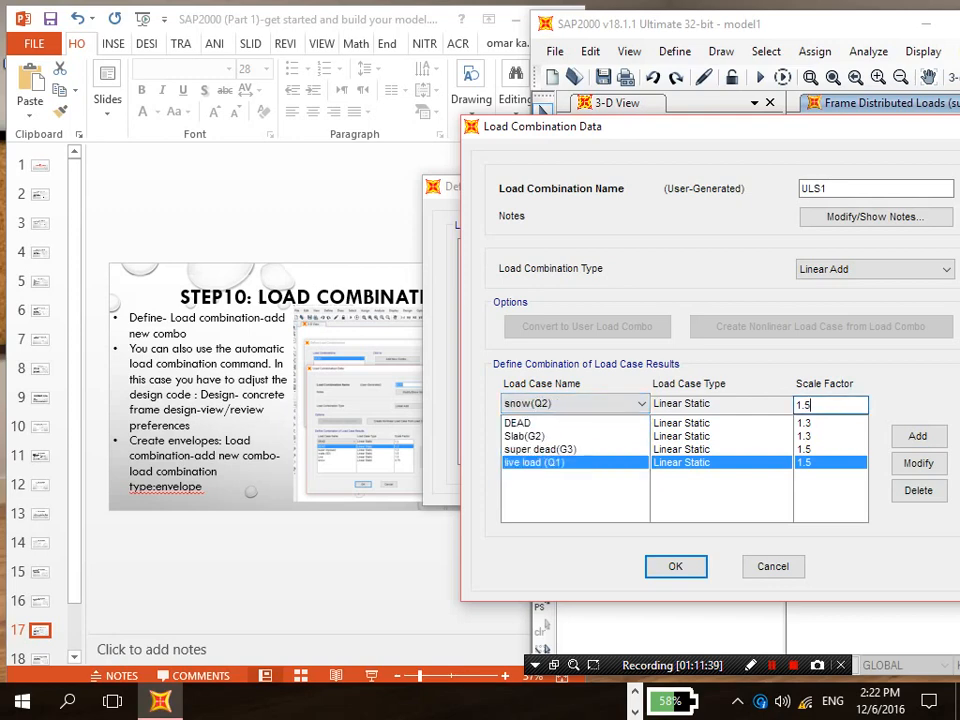
key("BackSpace")
key("BackSpace")
key("BackSpace")
type("0.75")
left_click(917, 436)
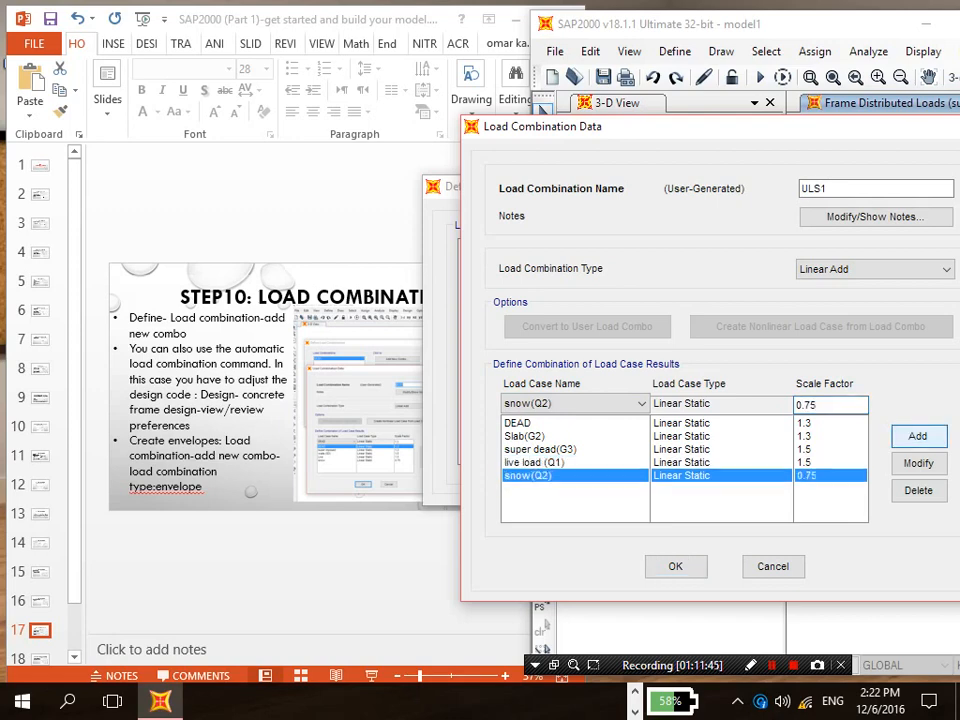
left_click_drag(632, 133, 521, 88)
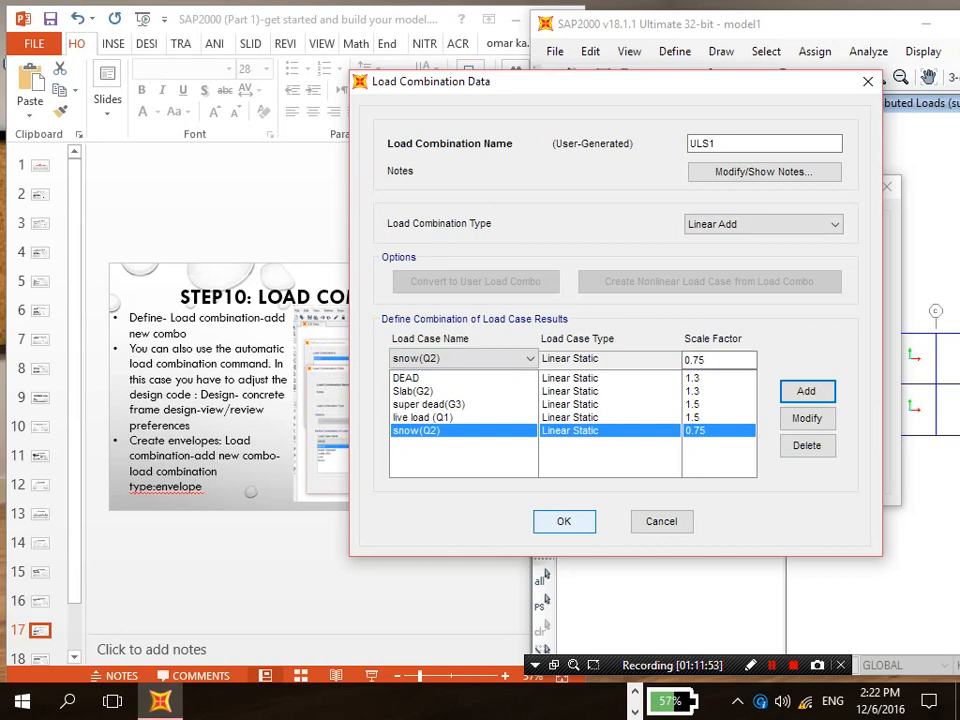
left_click(564, 521)
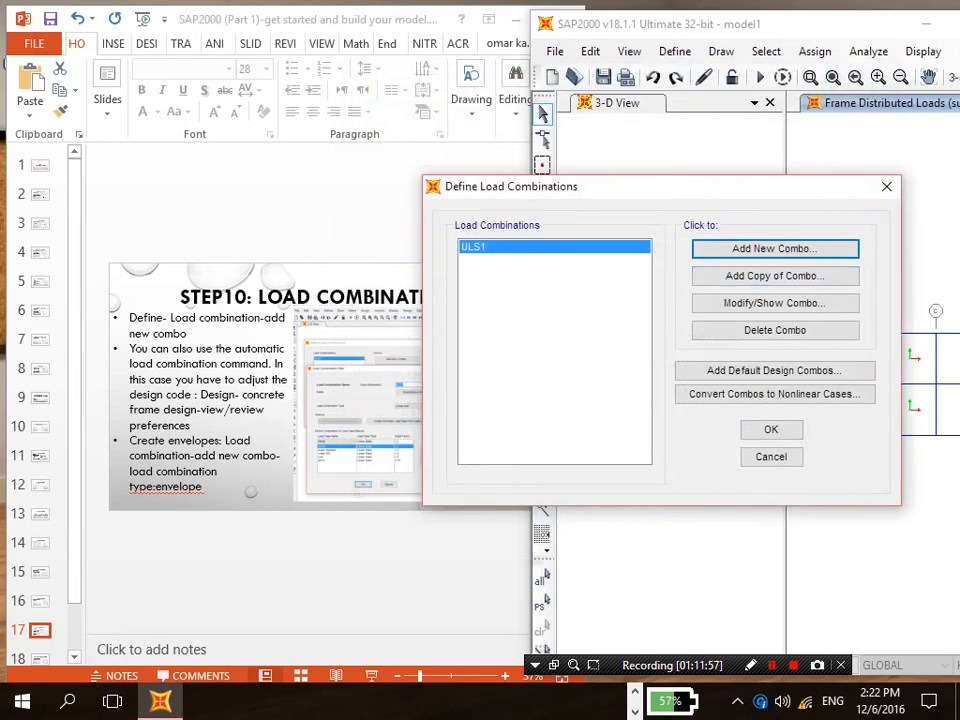
Step: Switch to PowerPoint to view the full STEP10 load combinations slide
left_click_drag(650, 187, 661, 179)
left_click(330, 220)
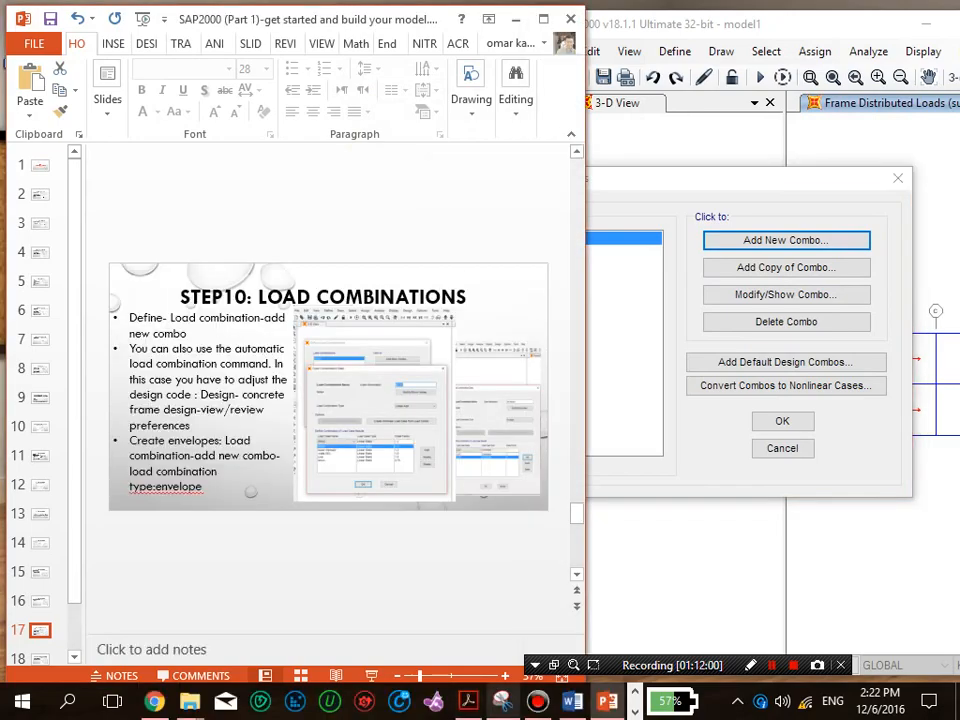